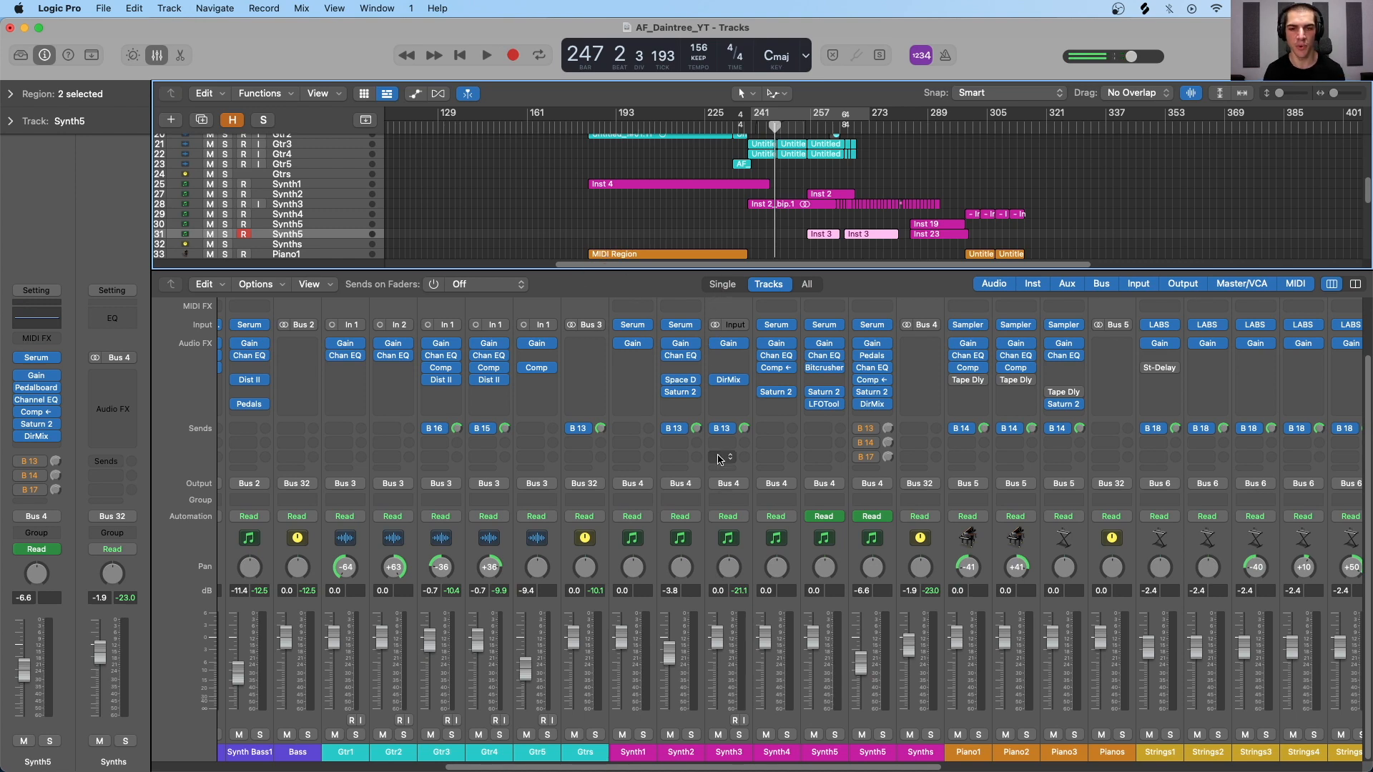
# Step: Open the Gain plug-in on the Gtr5 channel strip to inspect its setting, and close it again
pyautogui.hscroll(-1, 669, 539)
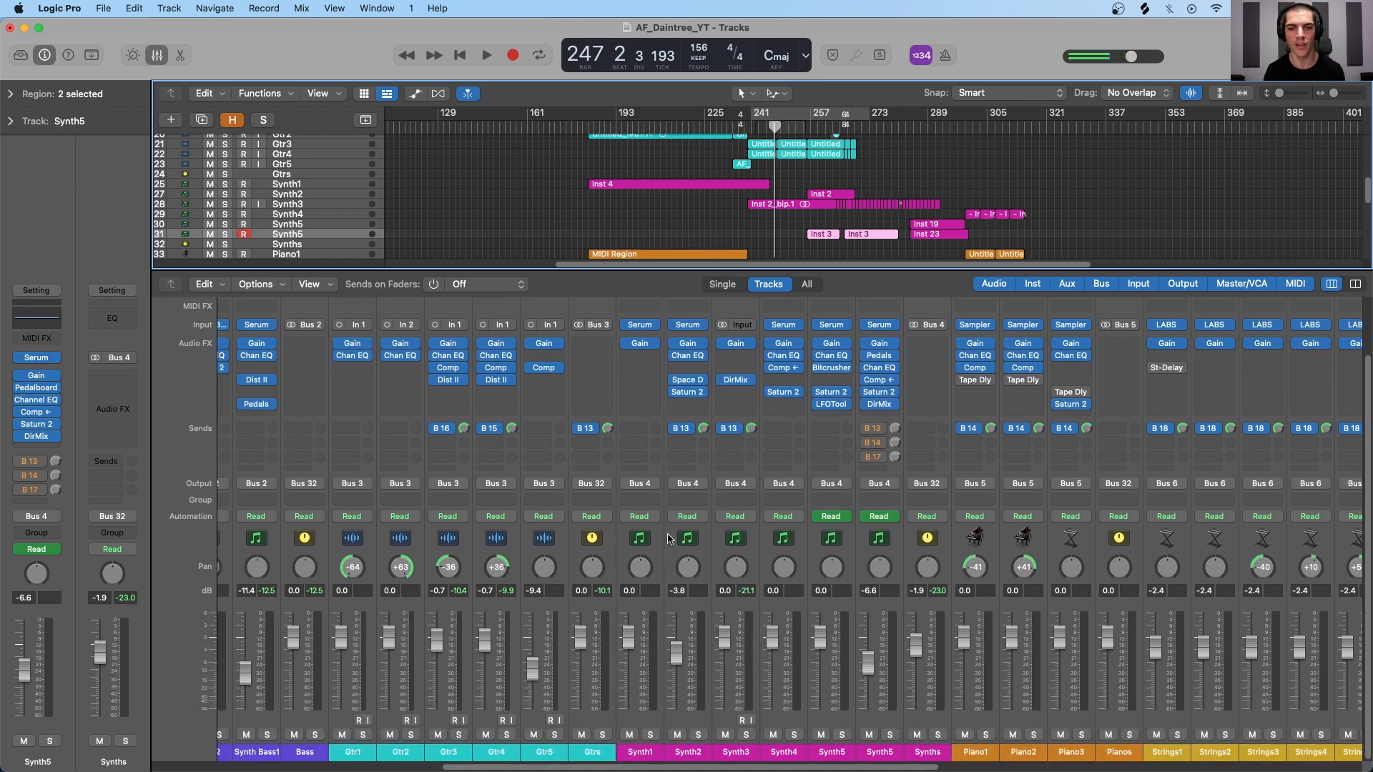
pyautogui.hscroll(-3, 670, 538)
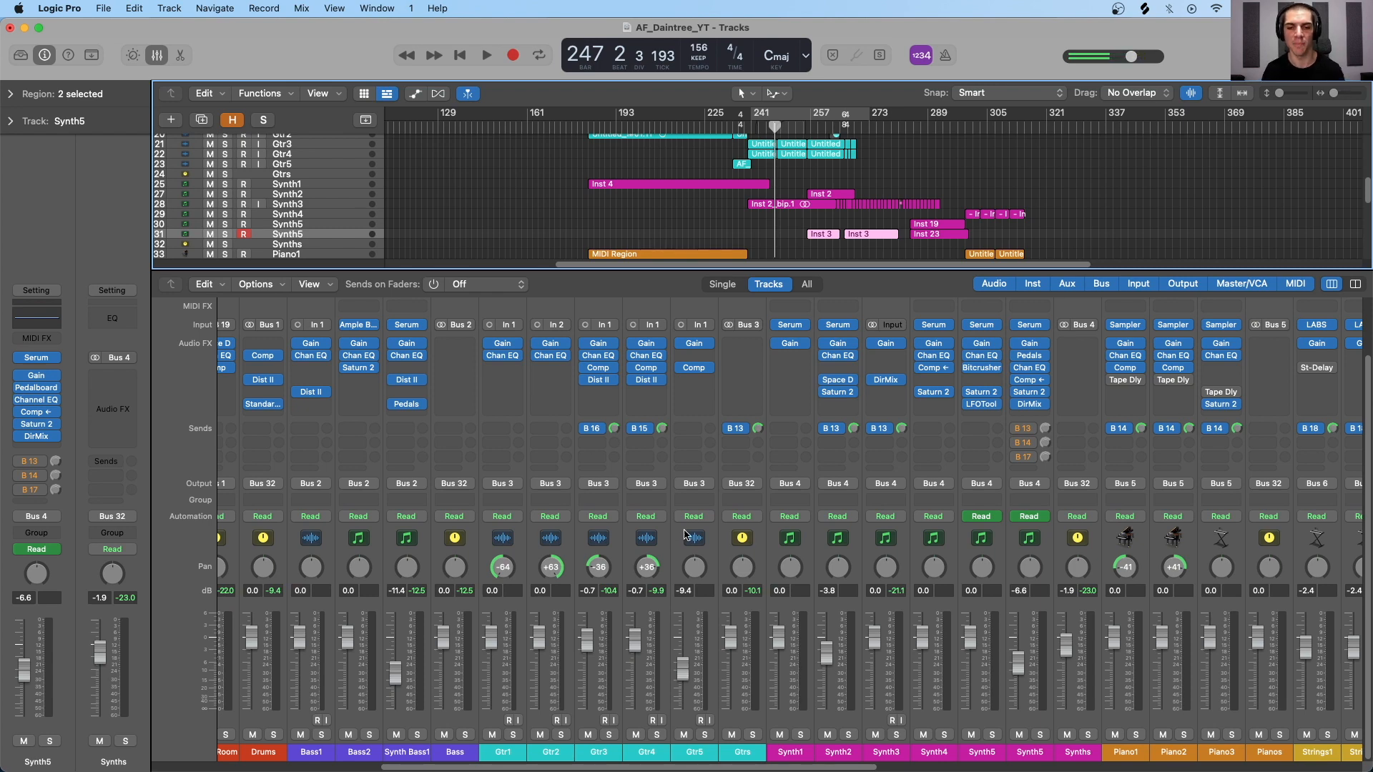
pyautogui.click(694, 347)
pyautogui.moveTo(742, 292); pyautogui.dragTo(754, 397)
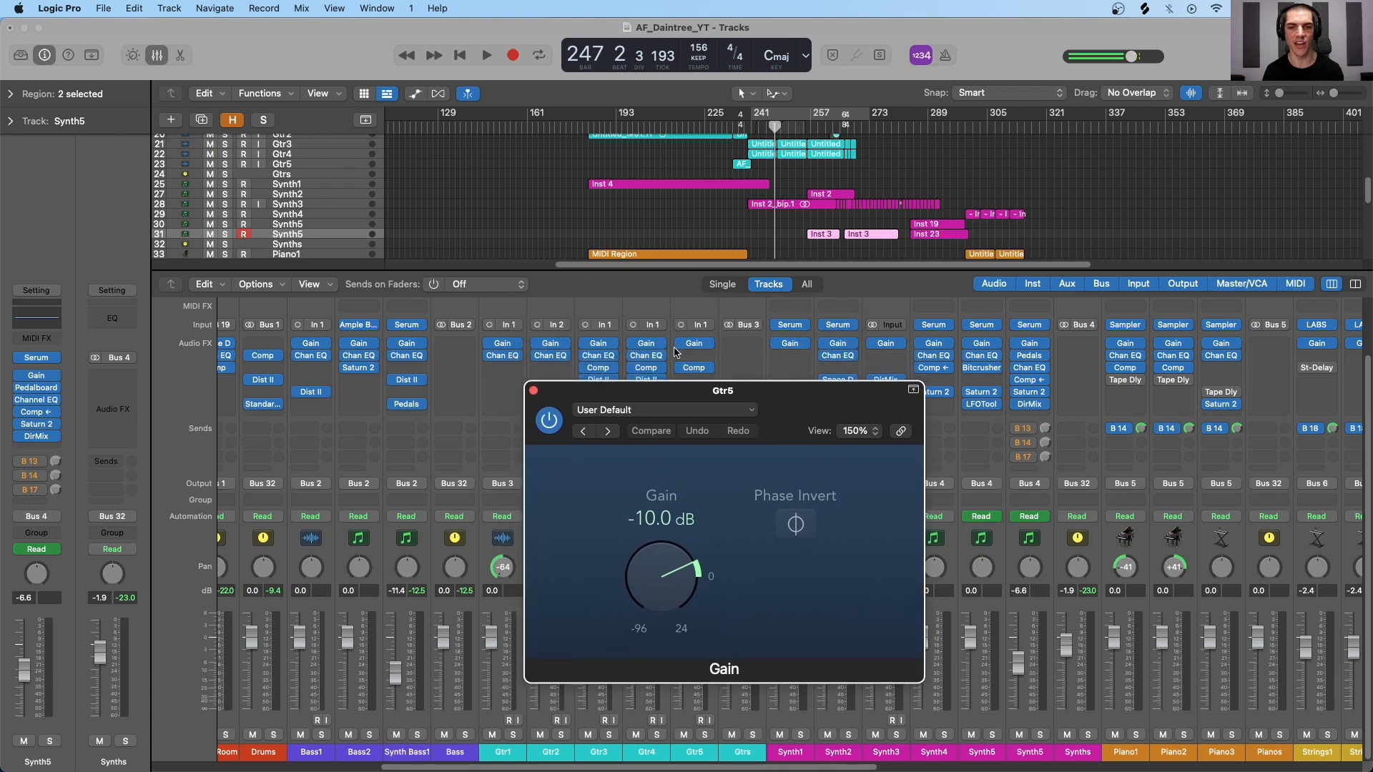
pyautogui.click(533, 392)
# Step: Select all channel strips from Kick to MIX BUS and bypass their EQ, compression, distortion and other effects, leaving the Gain plug-ins active
pyautogui.hscroll(-10, 327, 540)
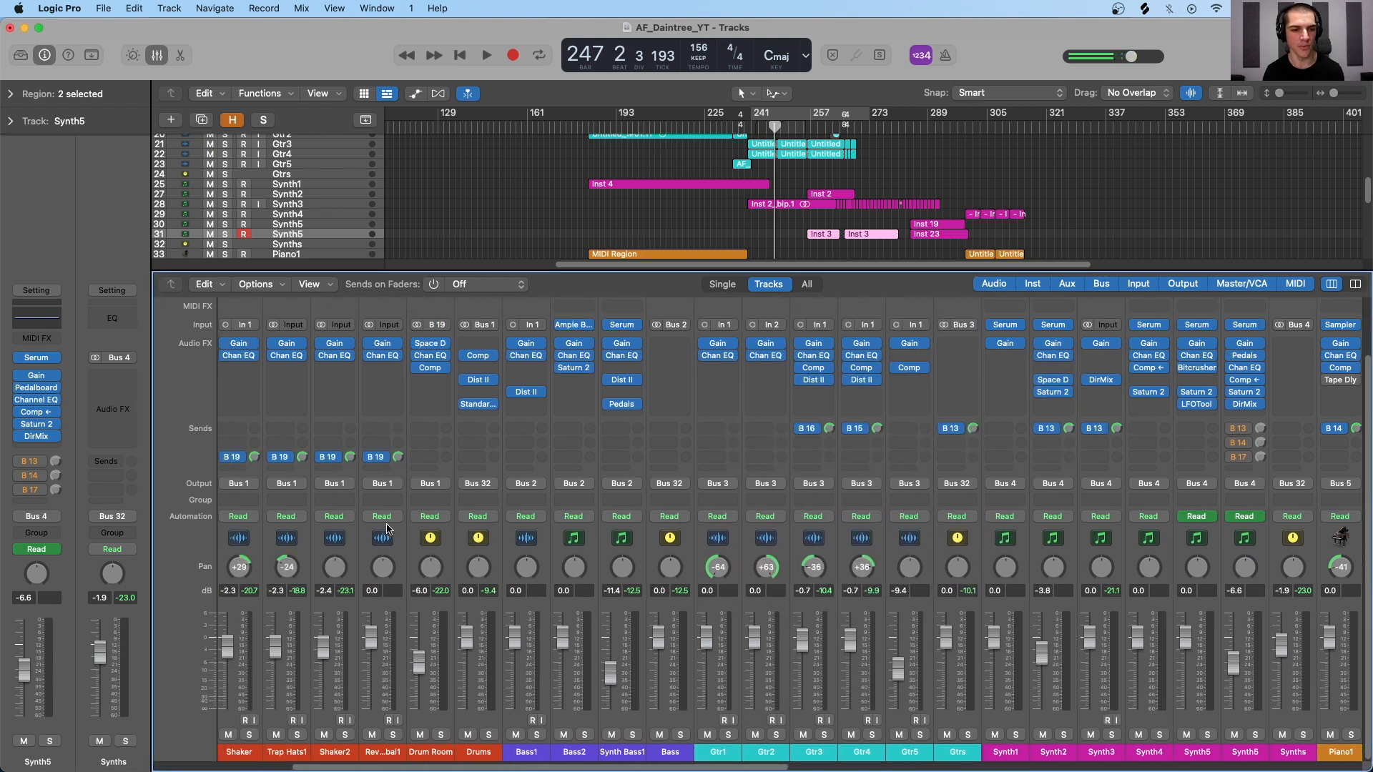
pyautogui.click(254, 551)
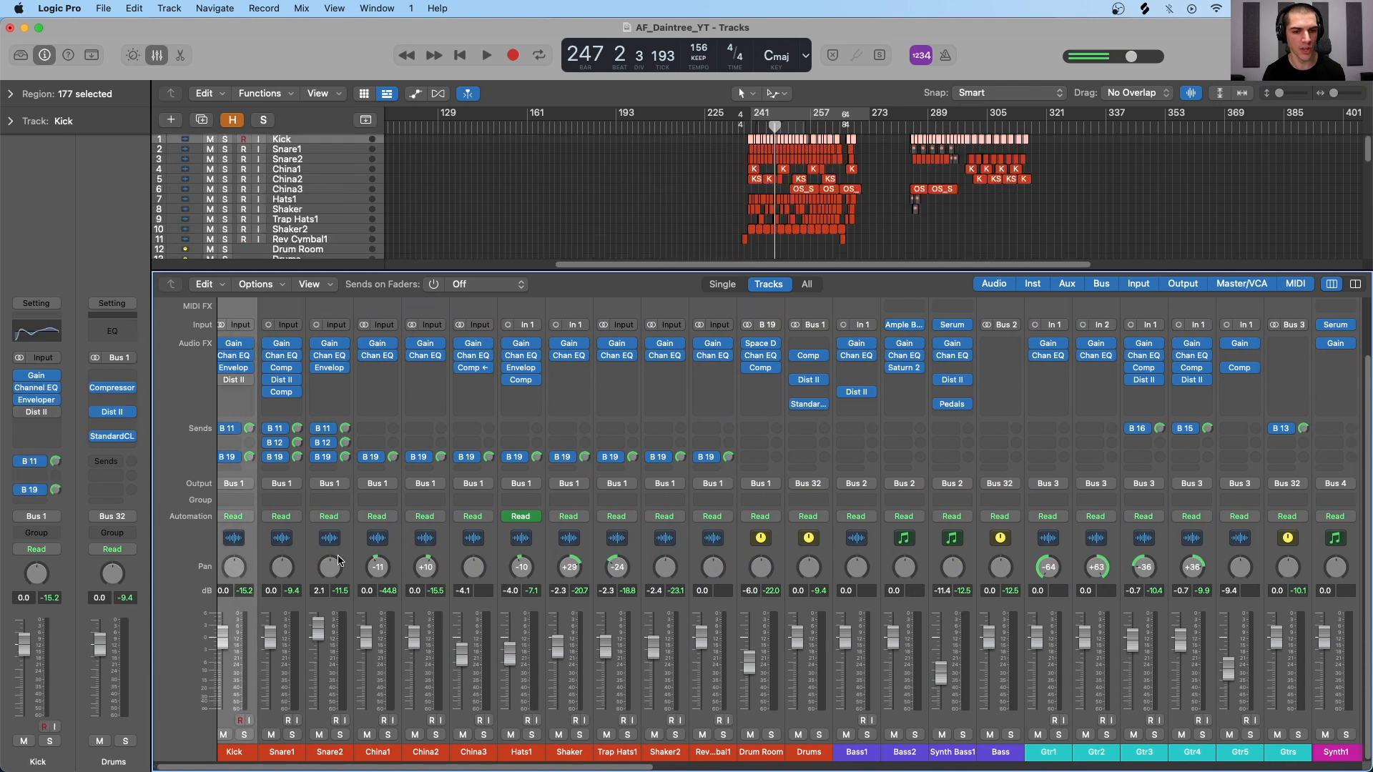
pyautogui.hscroll(13, 401, 572)
pyautogui.hscroll(15, 400, 572)
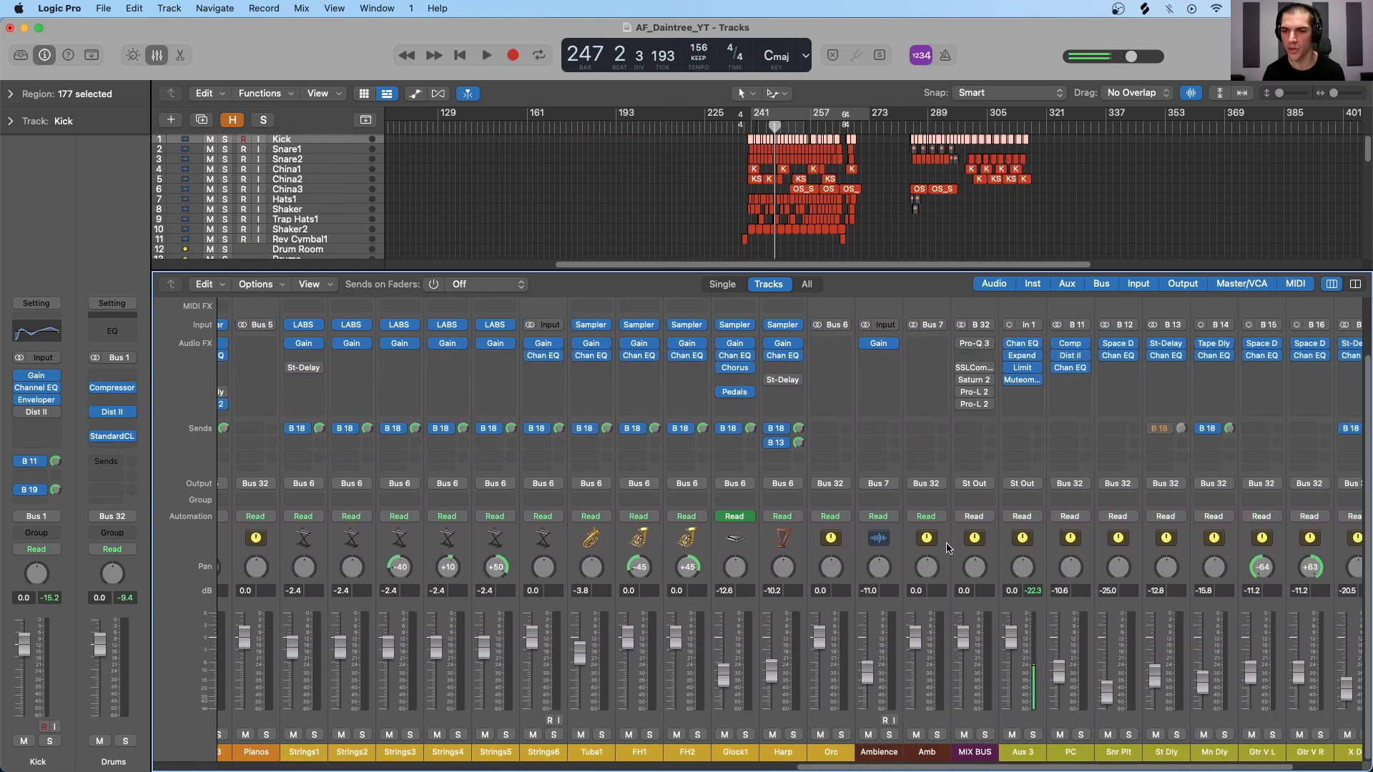
pyautogui.keyDown('shift'); pyautogui.click(986, 550); pyautogui.keyUp('shift')
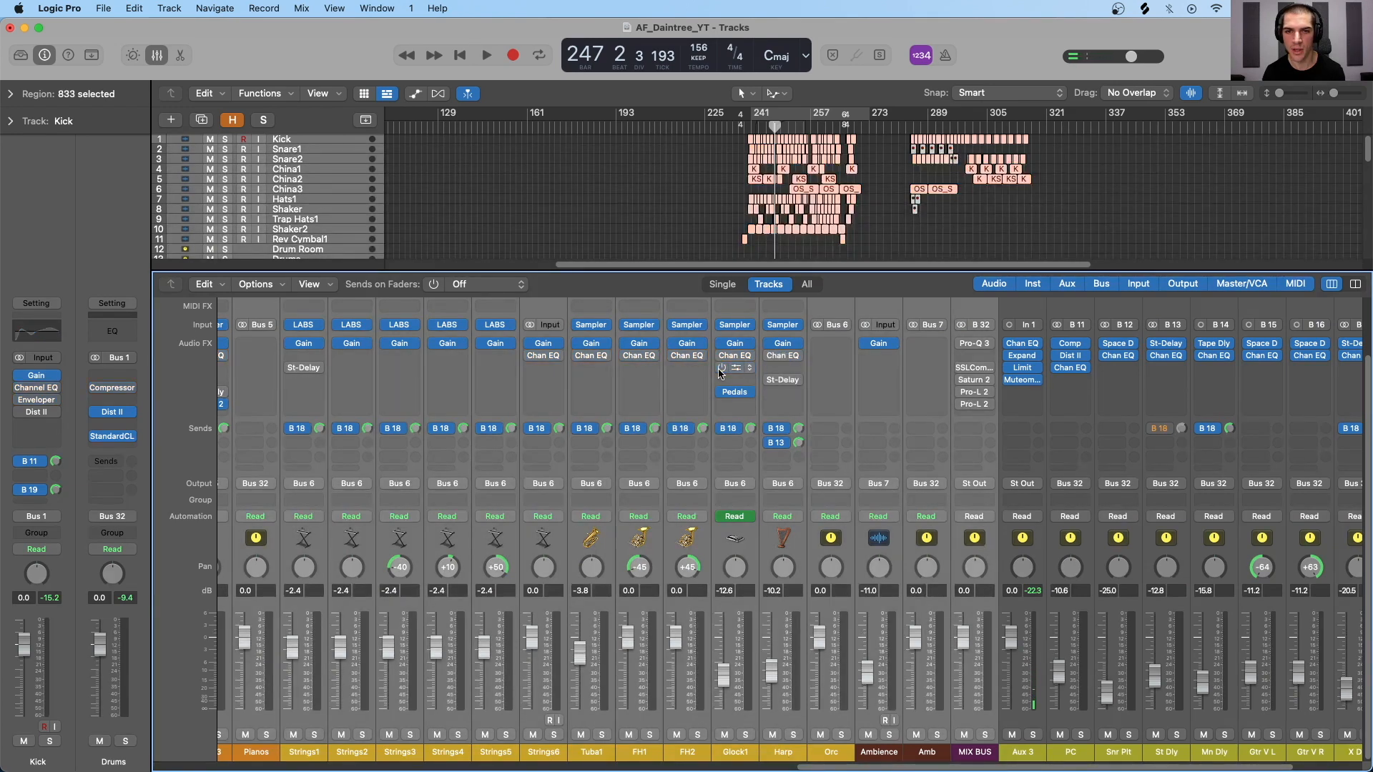
pyautogui.hscroll(-2, 522, 392)
pyautogui.hscroll(-5, 500, 400)
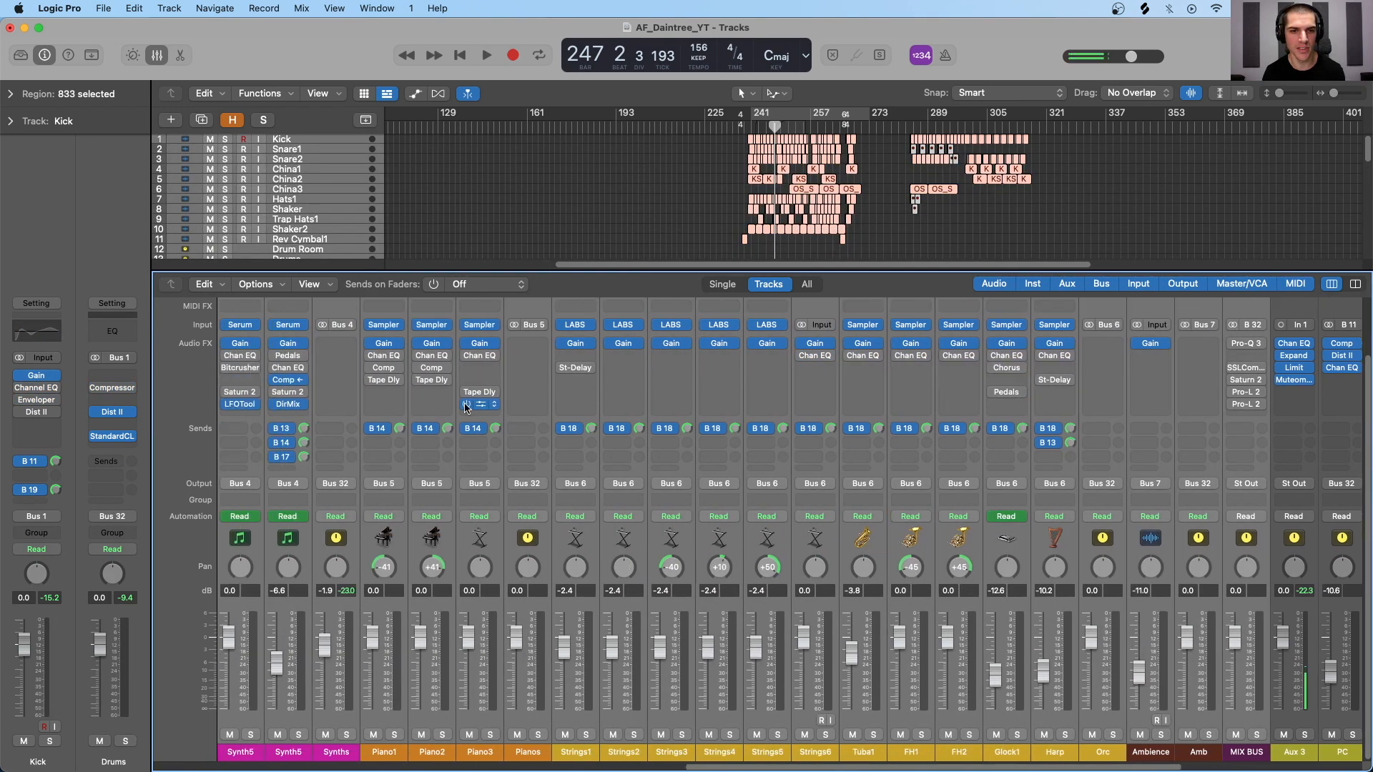
pyautogui.hscroll(-15, 497, 407)
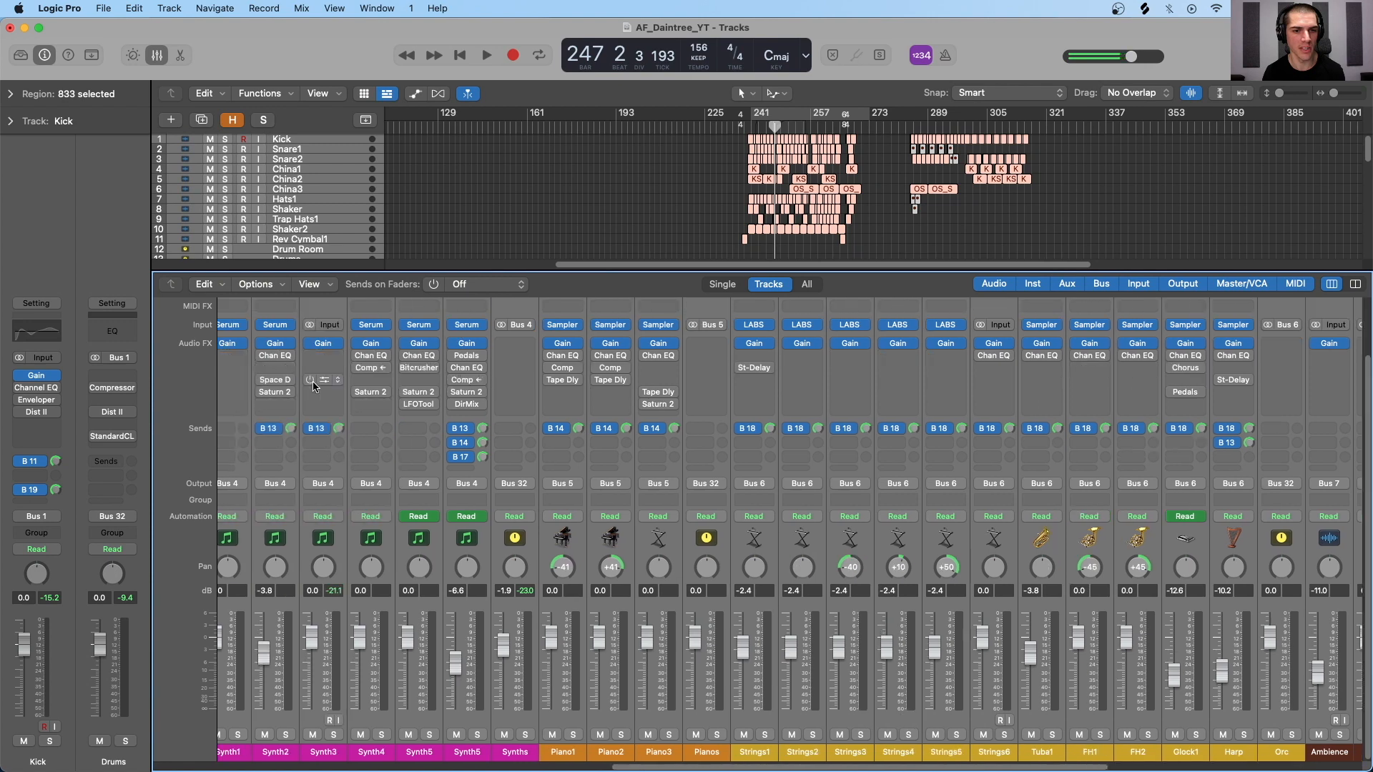
pyautogui.hscroll(-14, 503, 411)
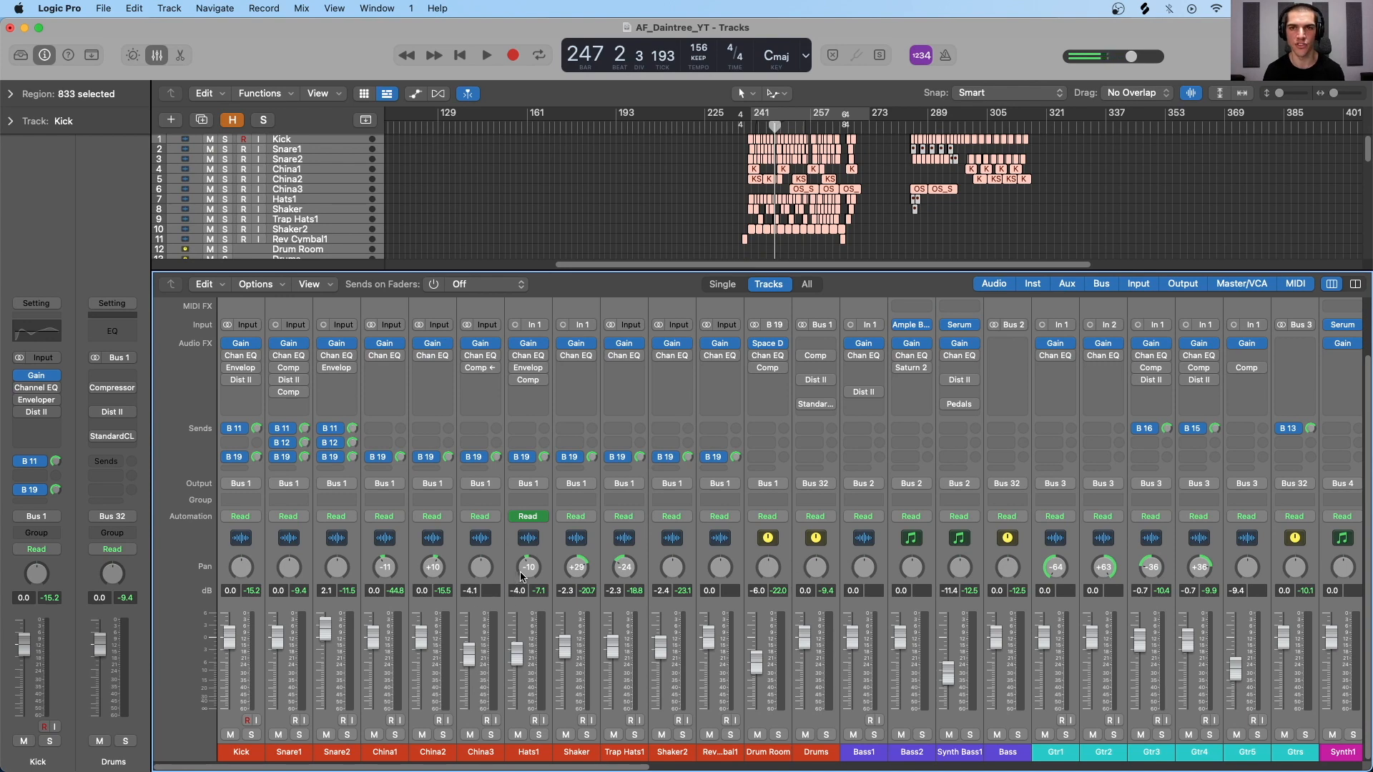
# Step: Play the song and examine the meter levels from the drums to the MIX BUS, and stop playback
pyautogui.press('space')
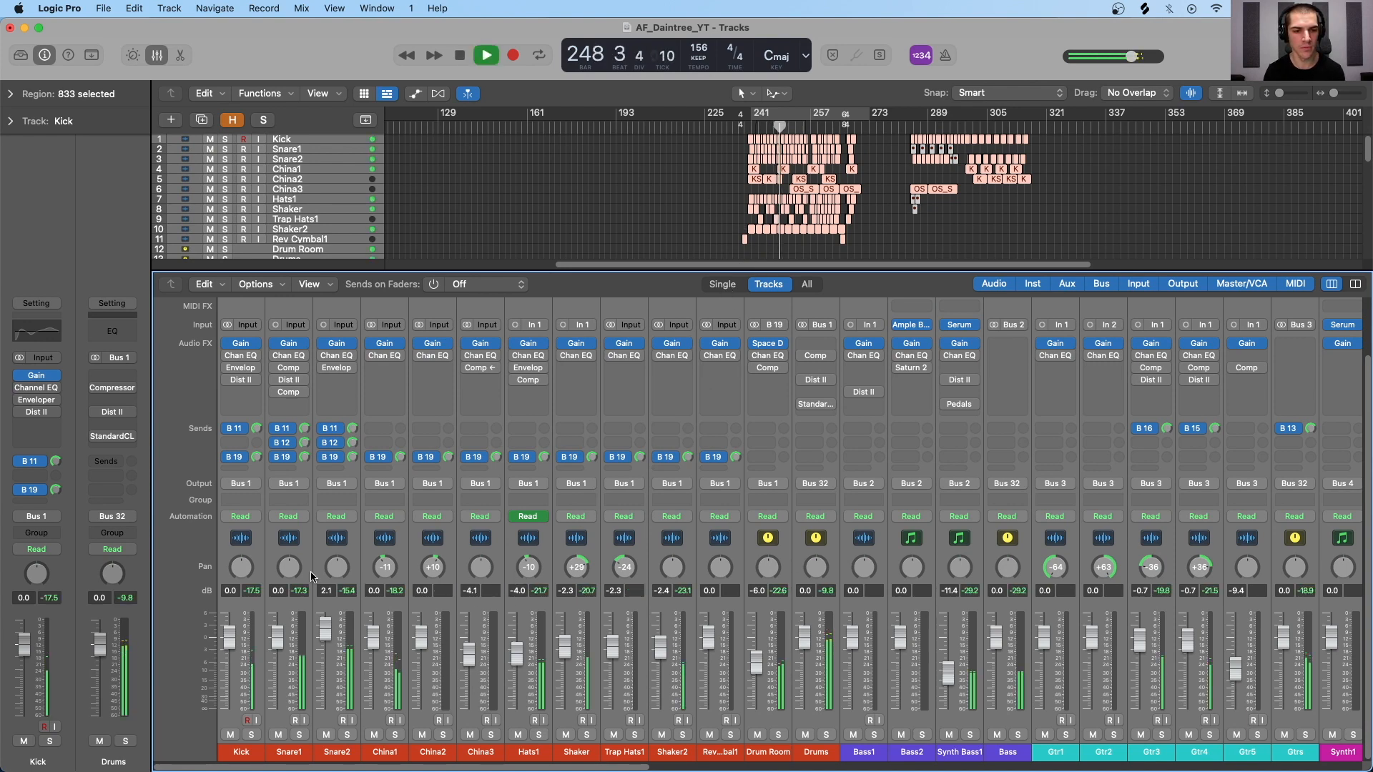
pyautogui.hscroll(3, 611, 591)
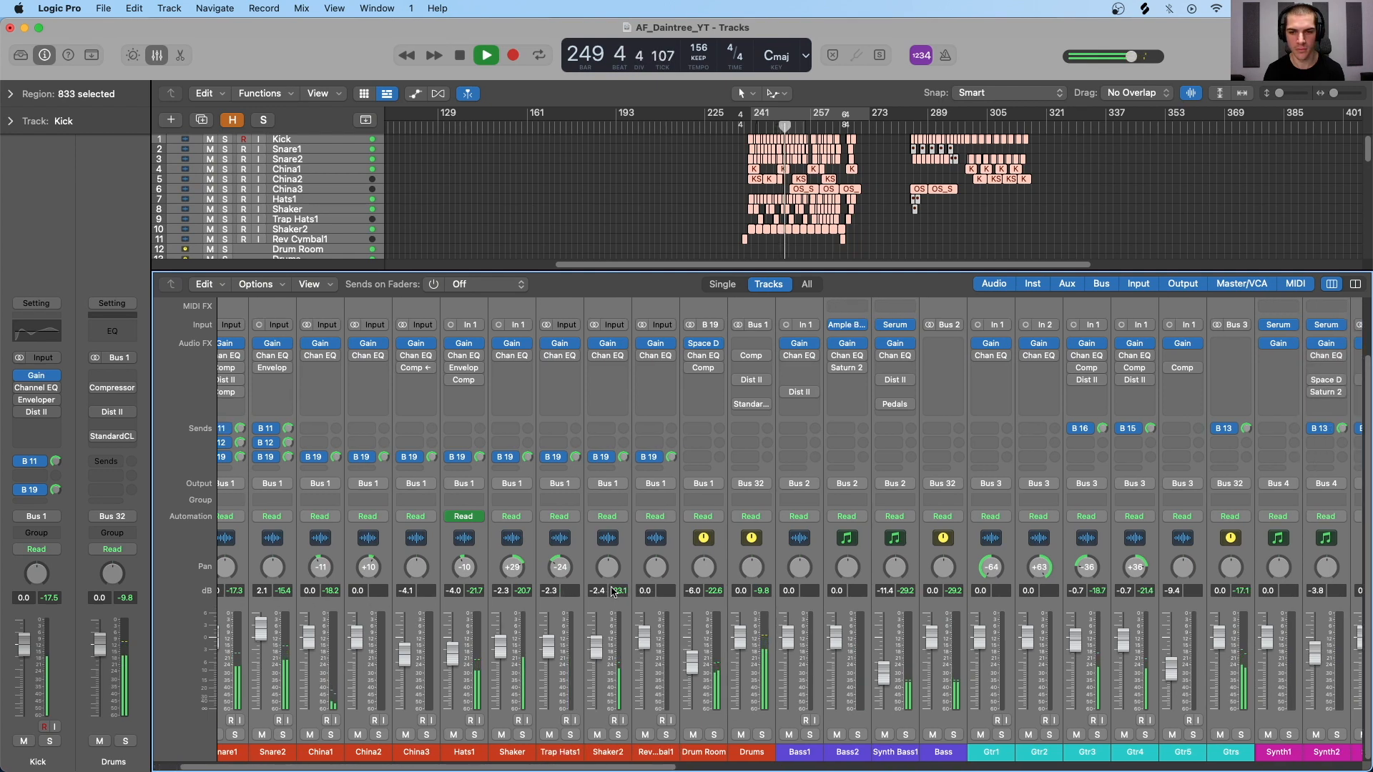
pyautogui.hscroll(10, 611, 591)
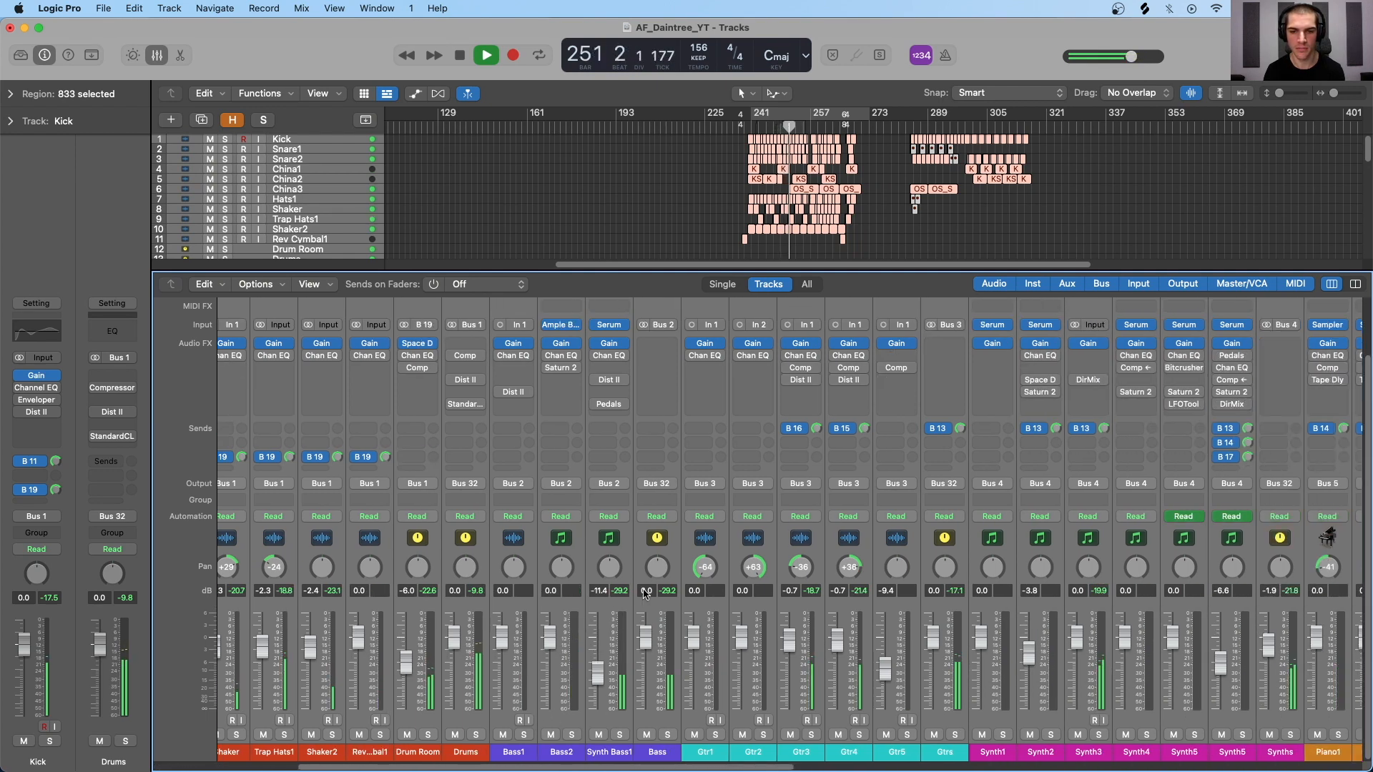
pyautogui.hscroll(8, 646, 594)
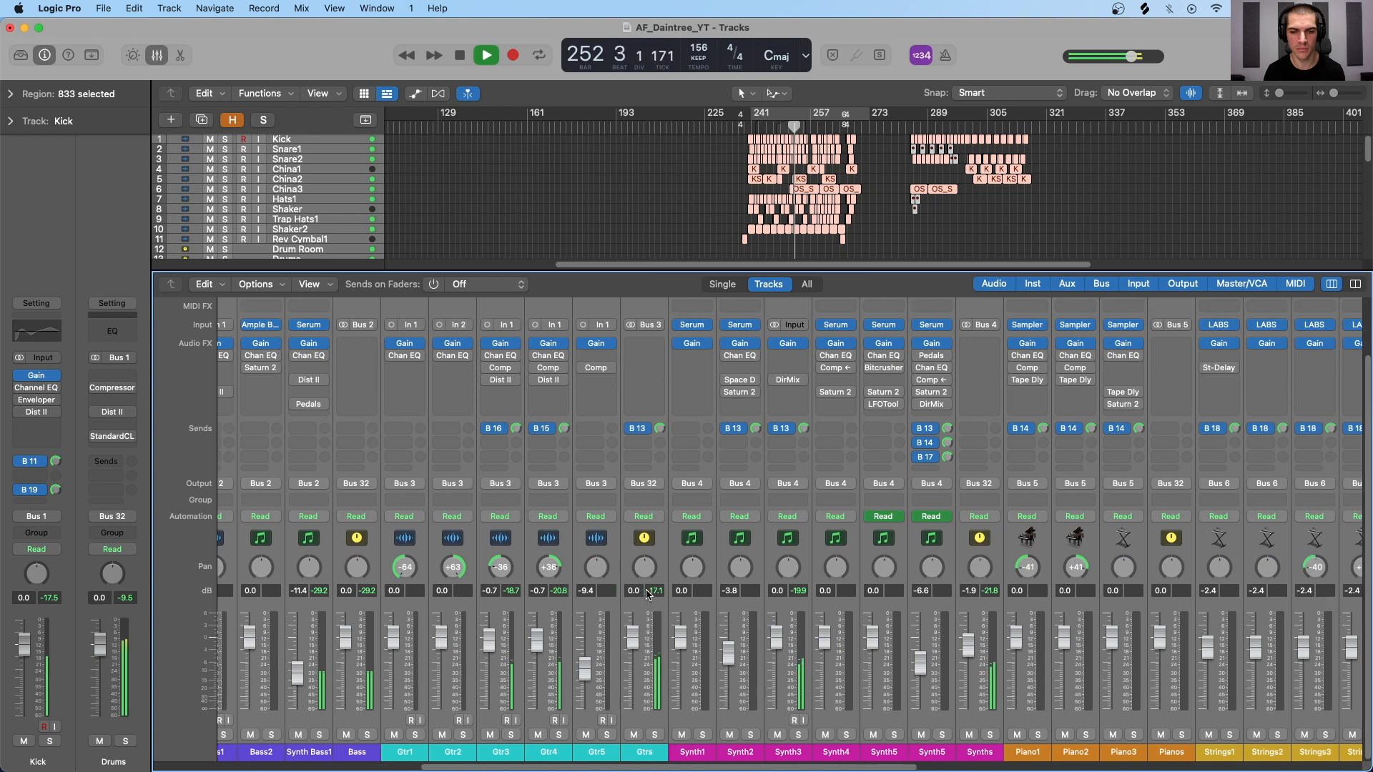
pyautogui.hscroll(9, 648, 593)
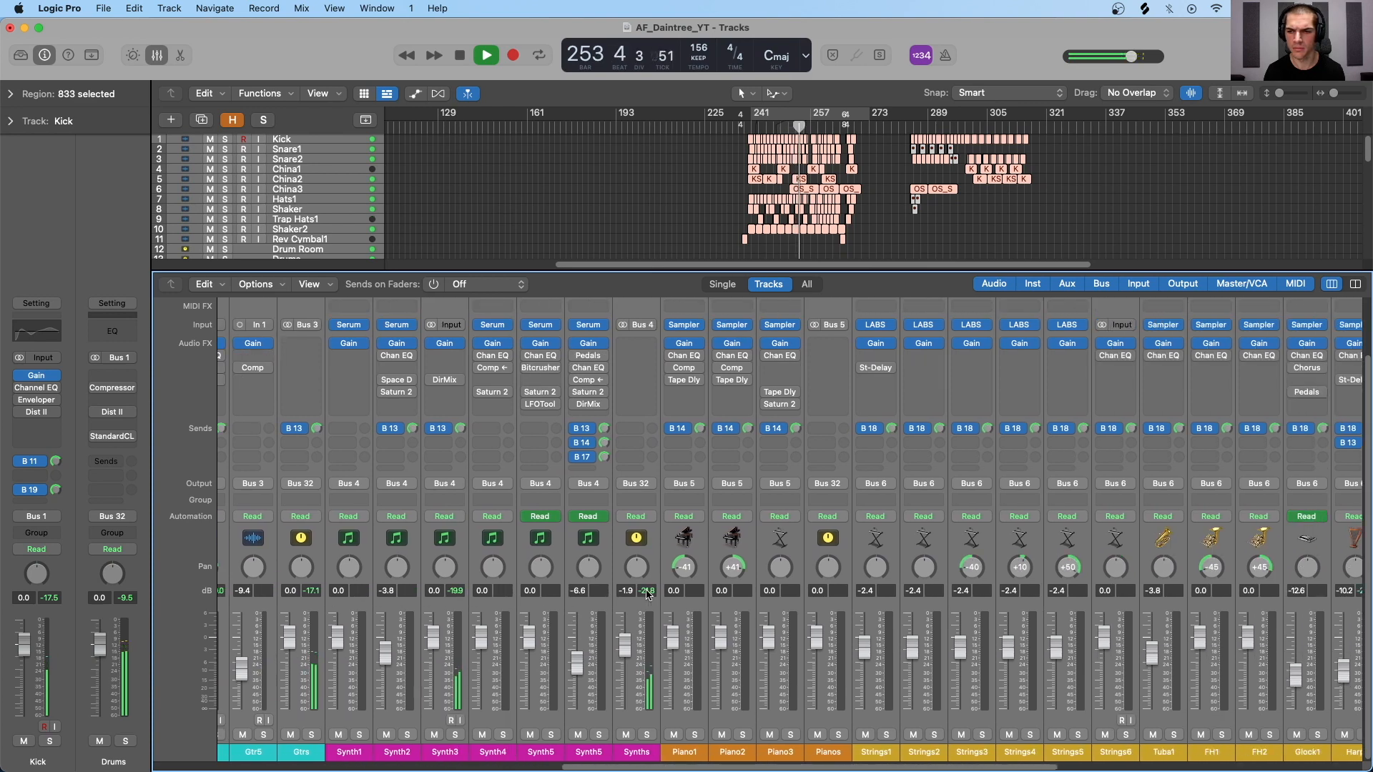
pyautogui.hscroll(9, 647, 594)
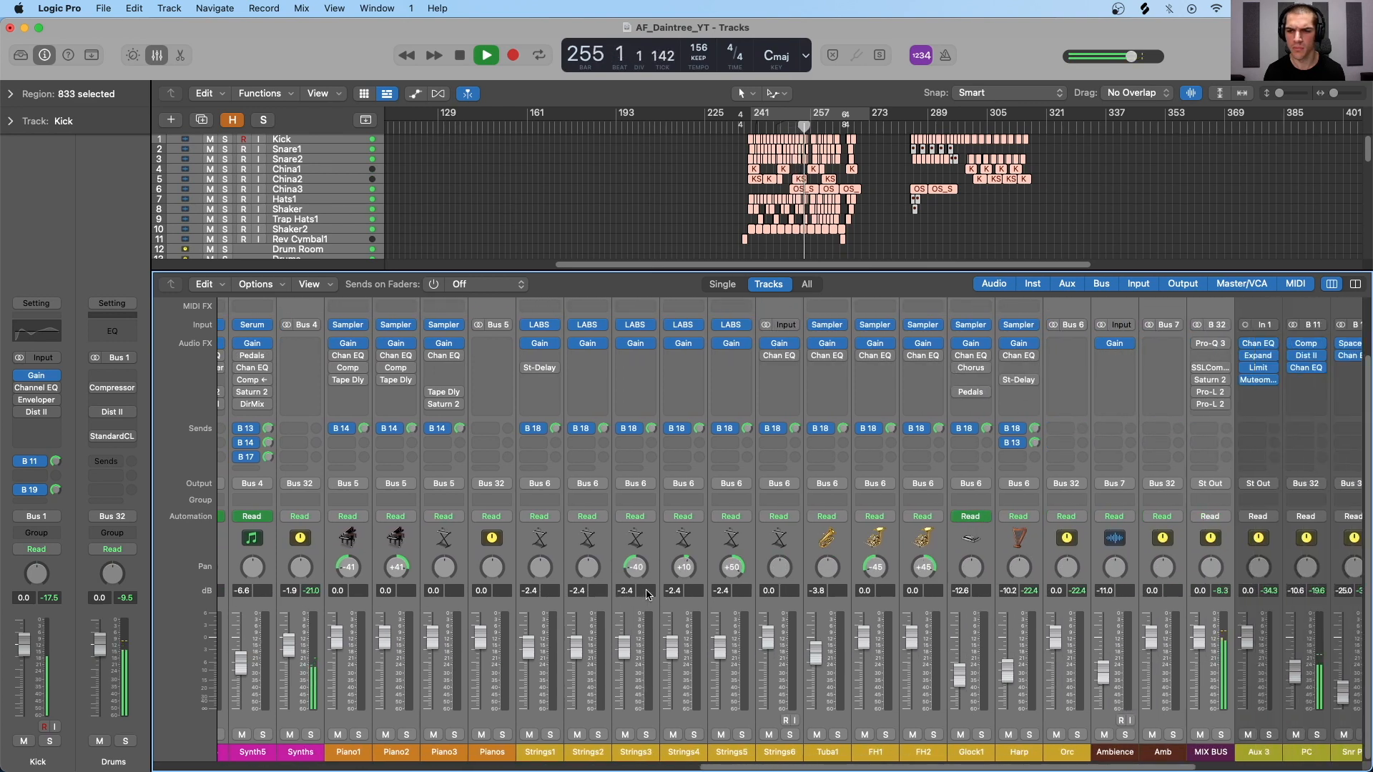
pyautogui.press('space')
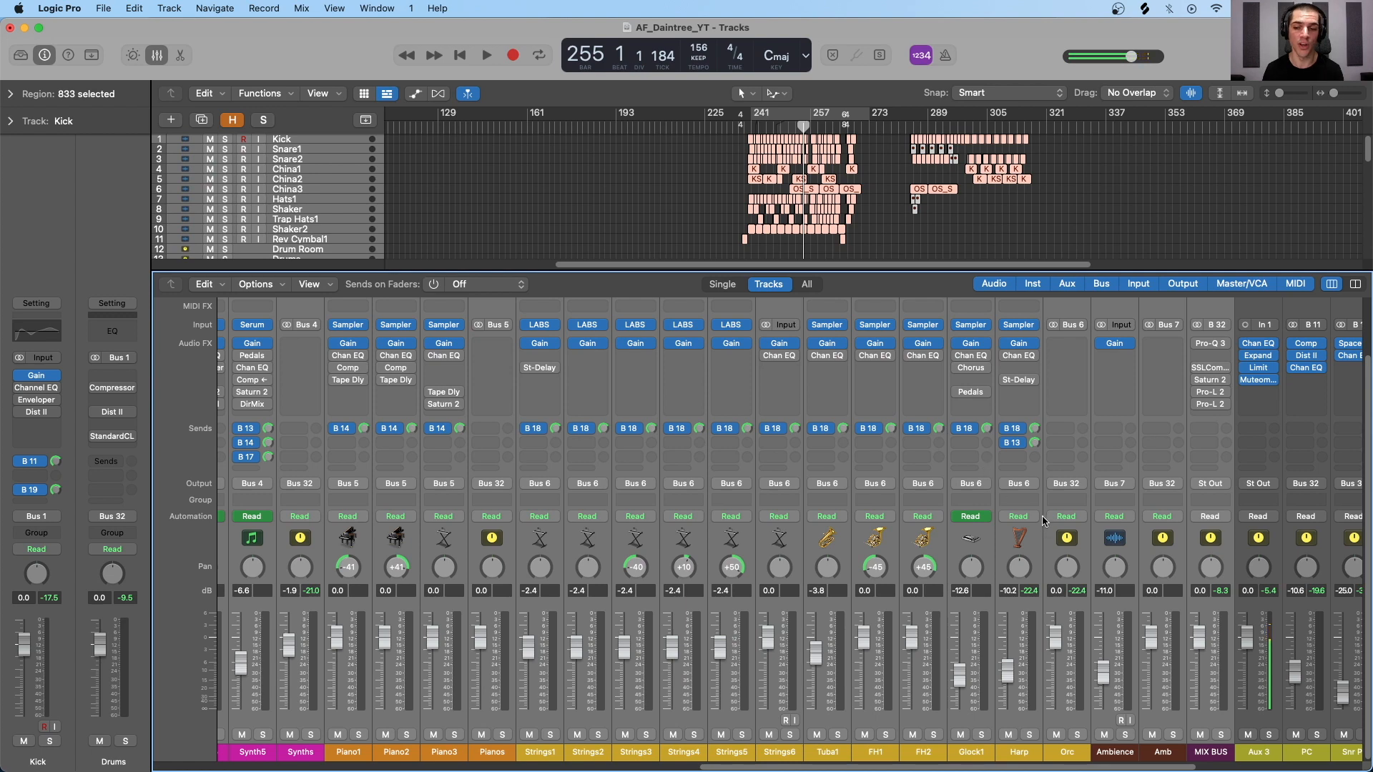
# Step: Clear the multi-channel selection and switch the Gain plug-in on the Snare2 channel strip to Mono, with its window open
pyautogui.click(1035, 548)
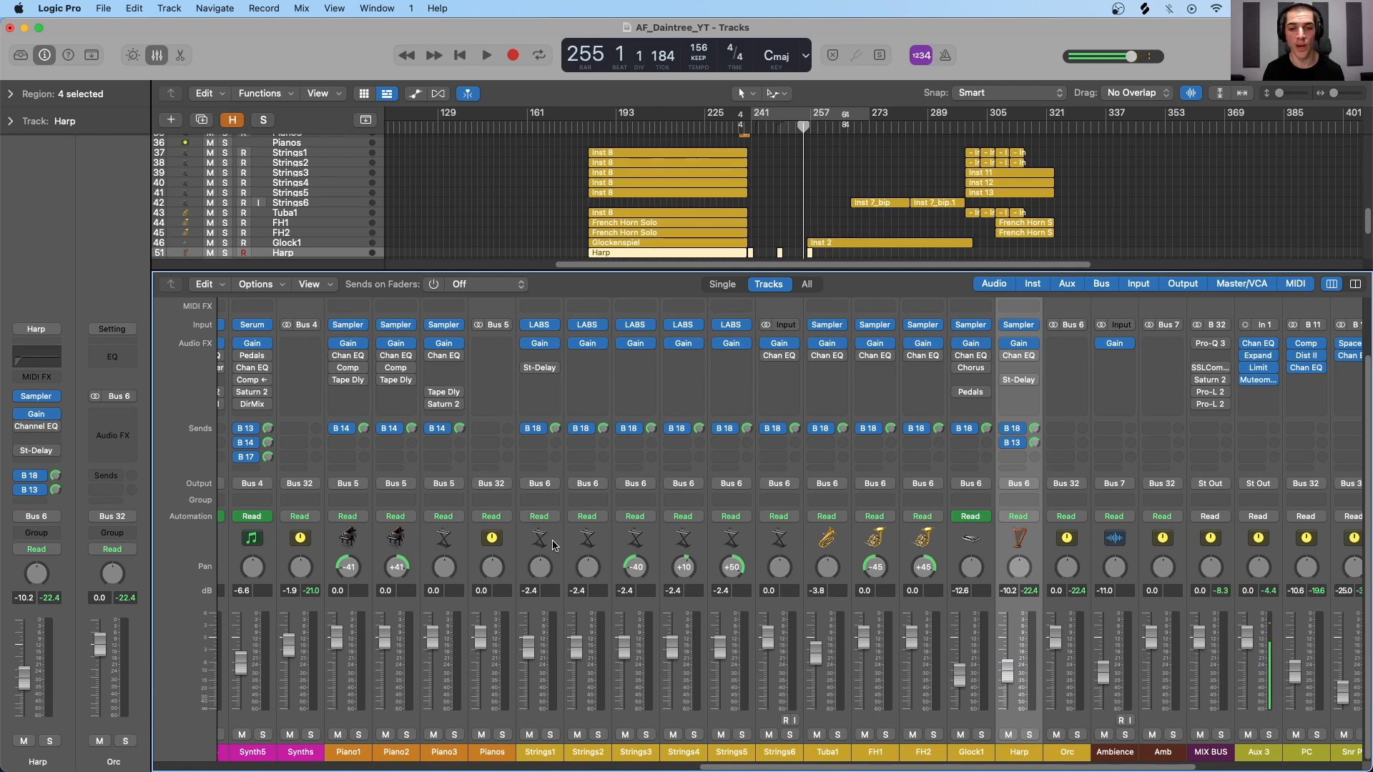
pyautogui.hscroll(-15, 555, 545)
pyautogui.click(337, 548)
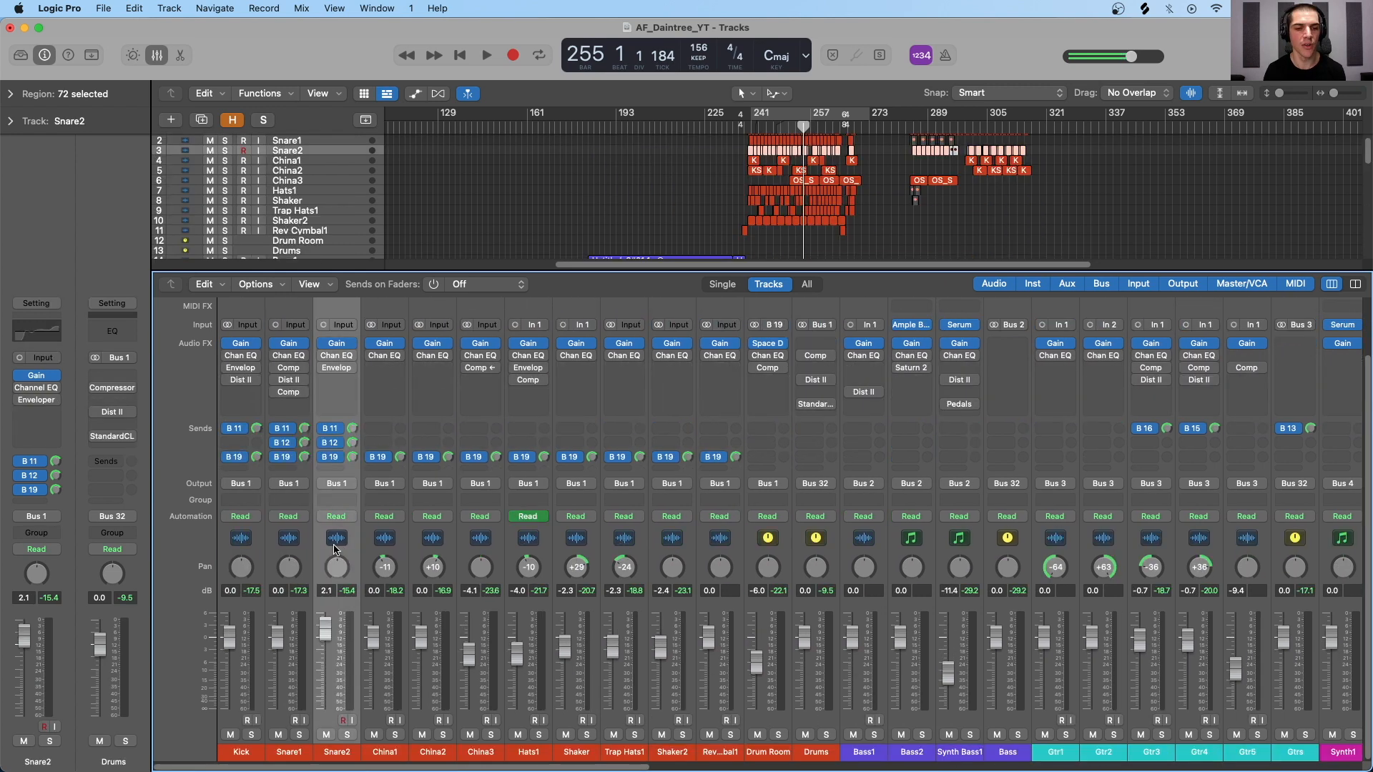
pyautogui.click(352, 343)
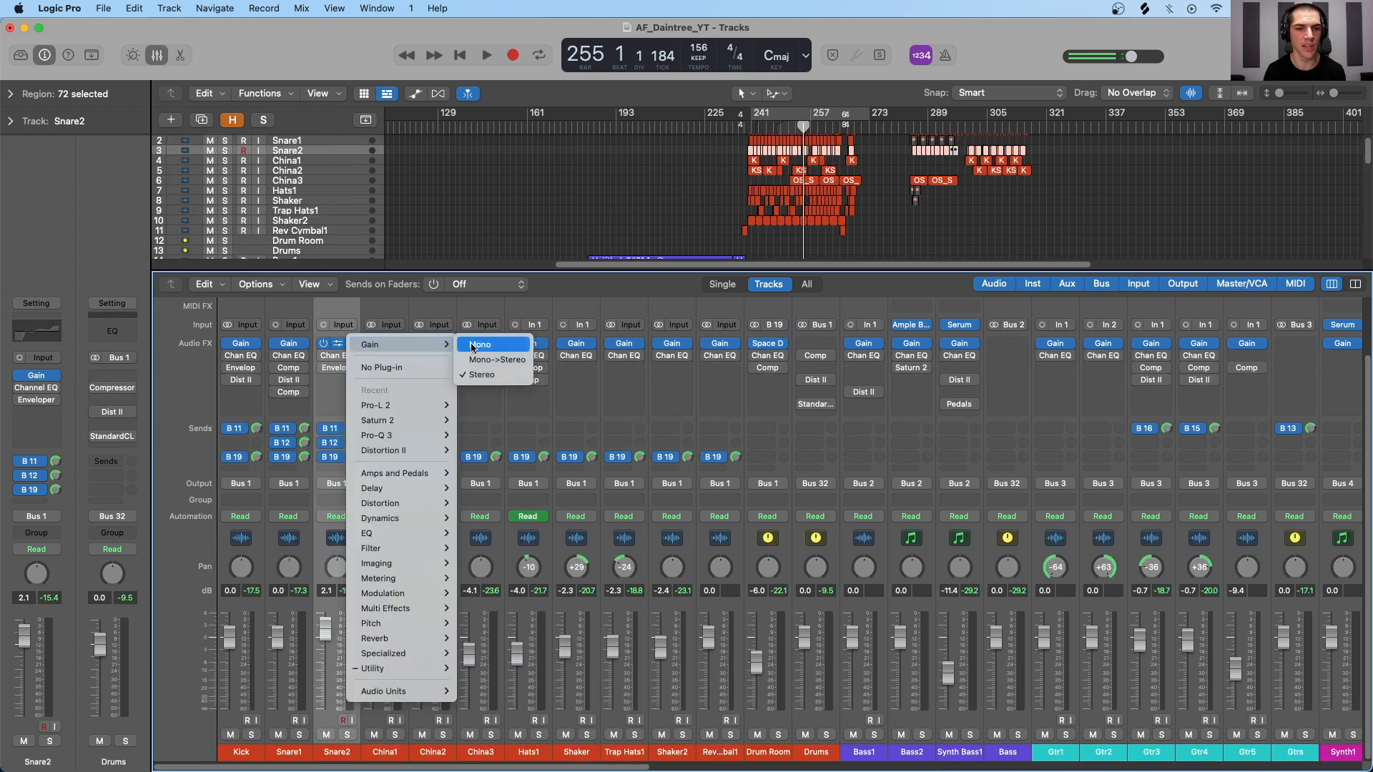
pyautogui.click(337, 344)
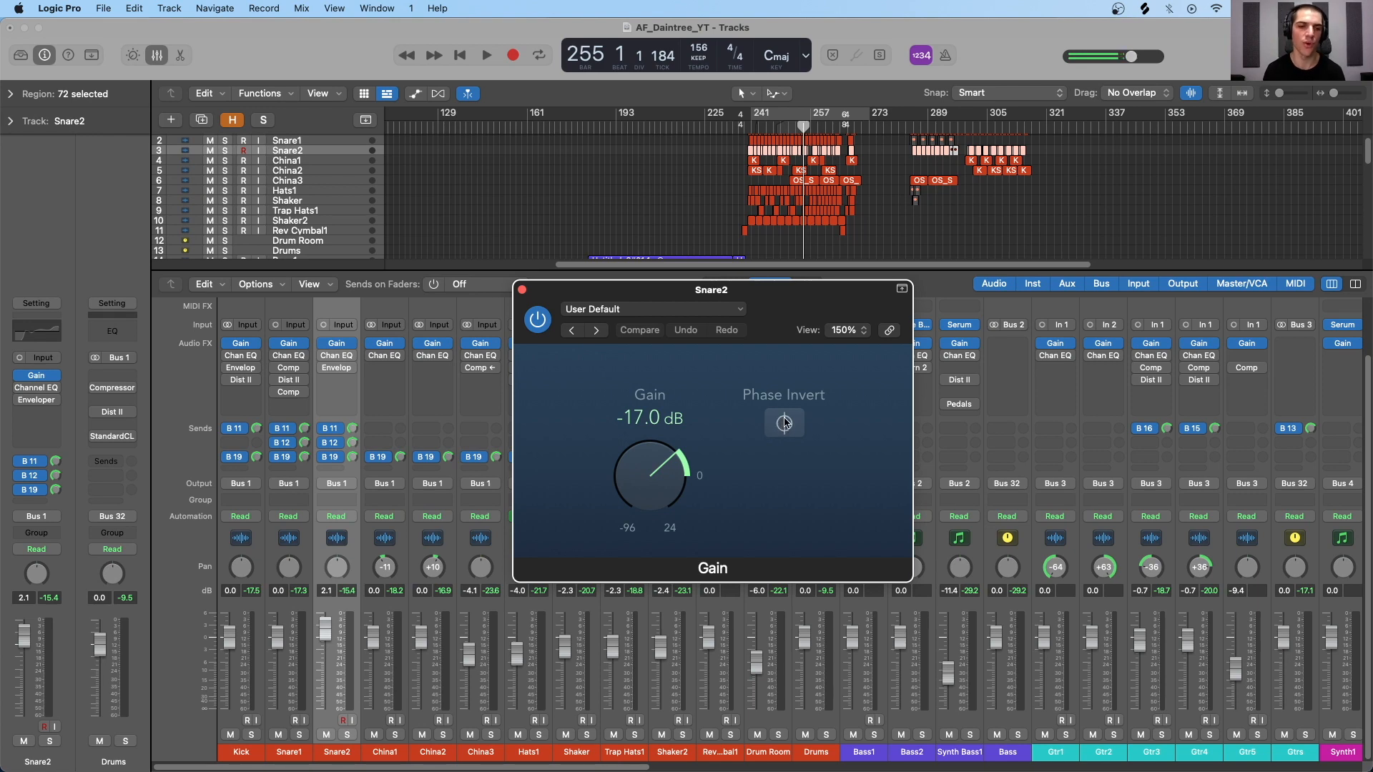
pyautogui.moveTo(760, 290); pyautogui.dragTo(757, 244)
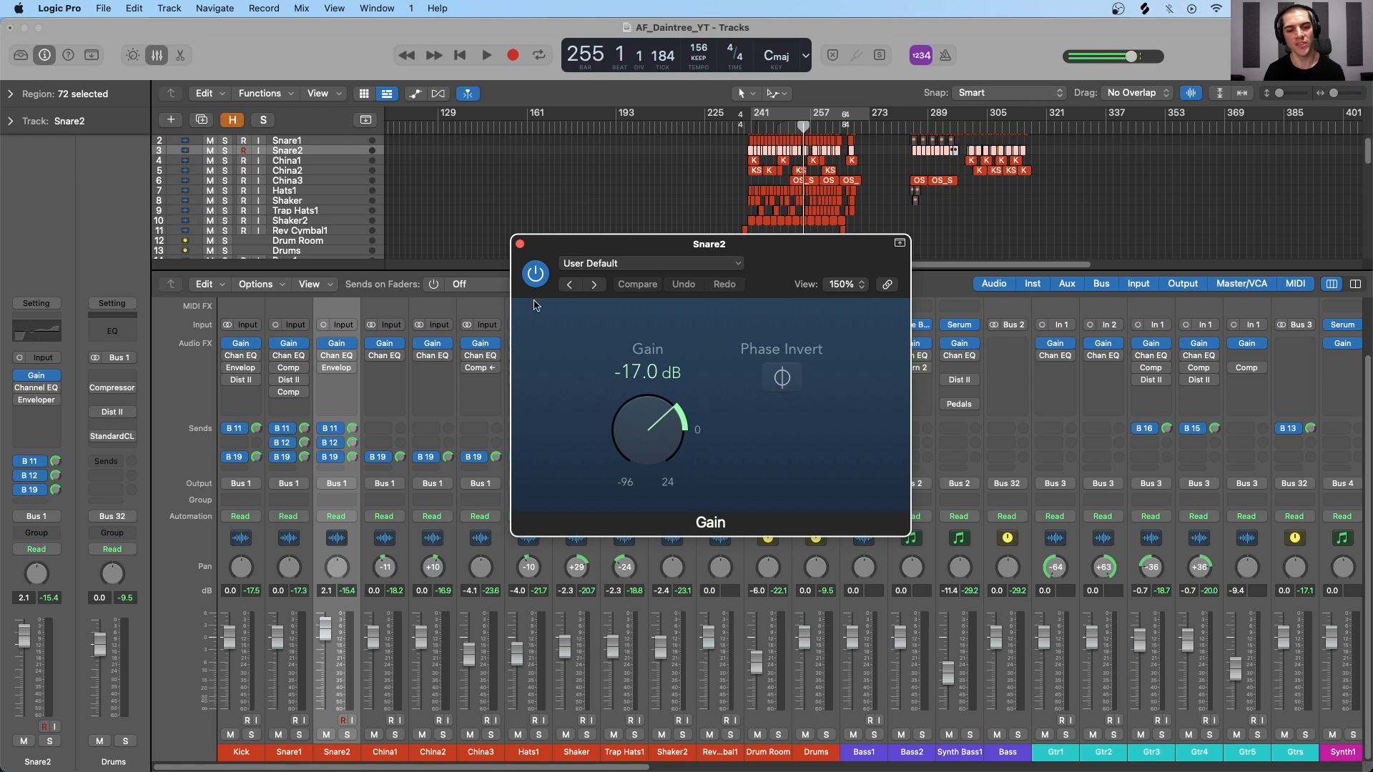
# Step: Select the drum channel strips from Kick to Drum Room
pyautogui.click(252, 552)
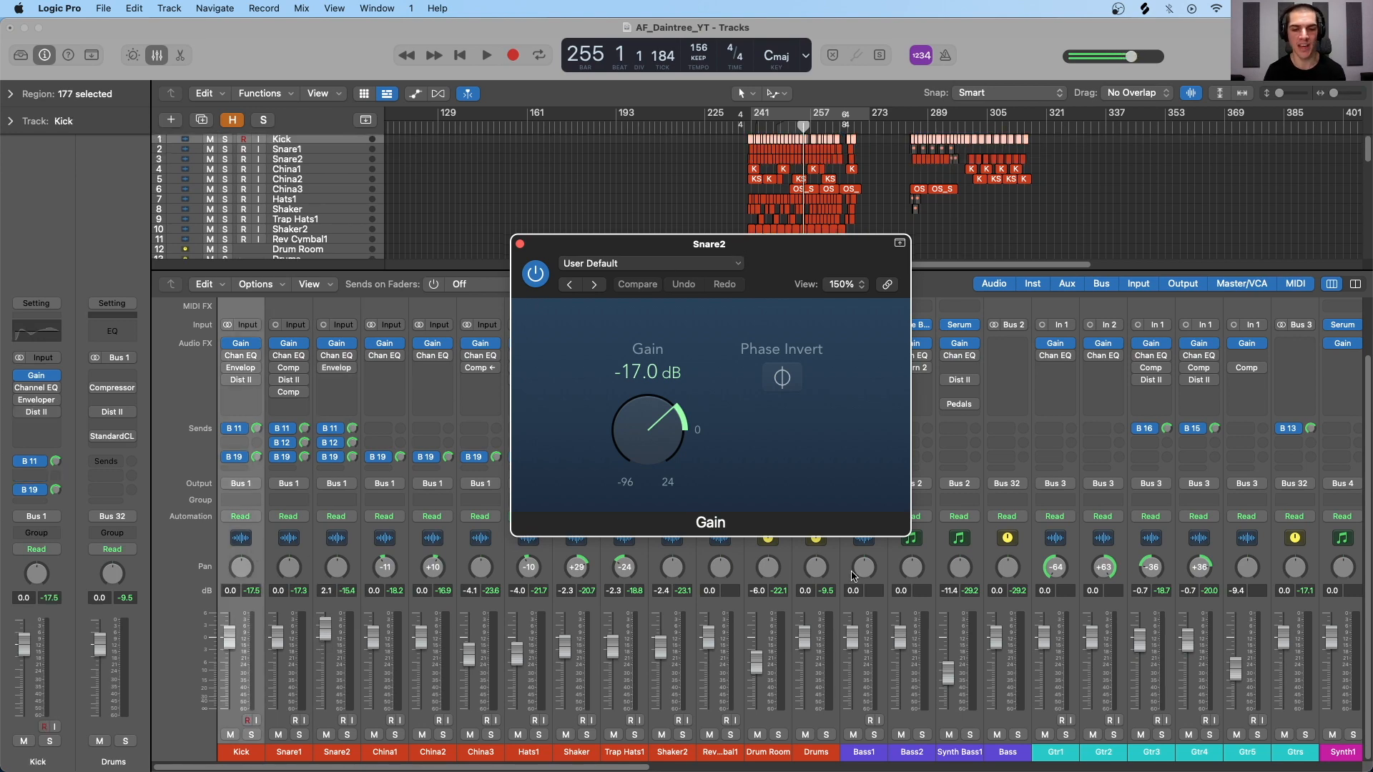
pyautogui.press('super+a')
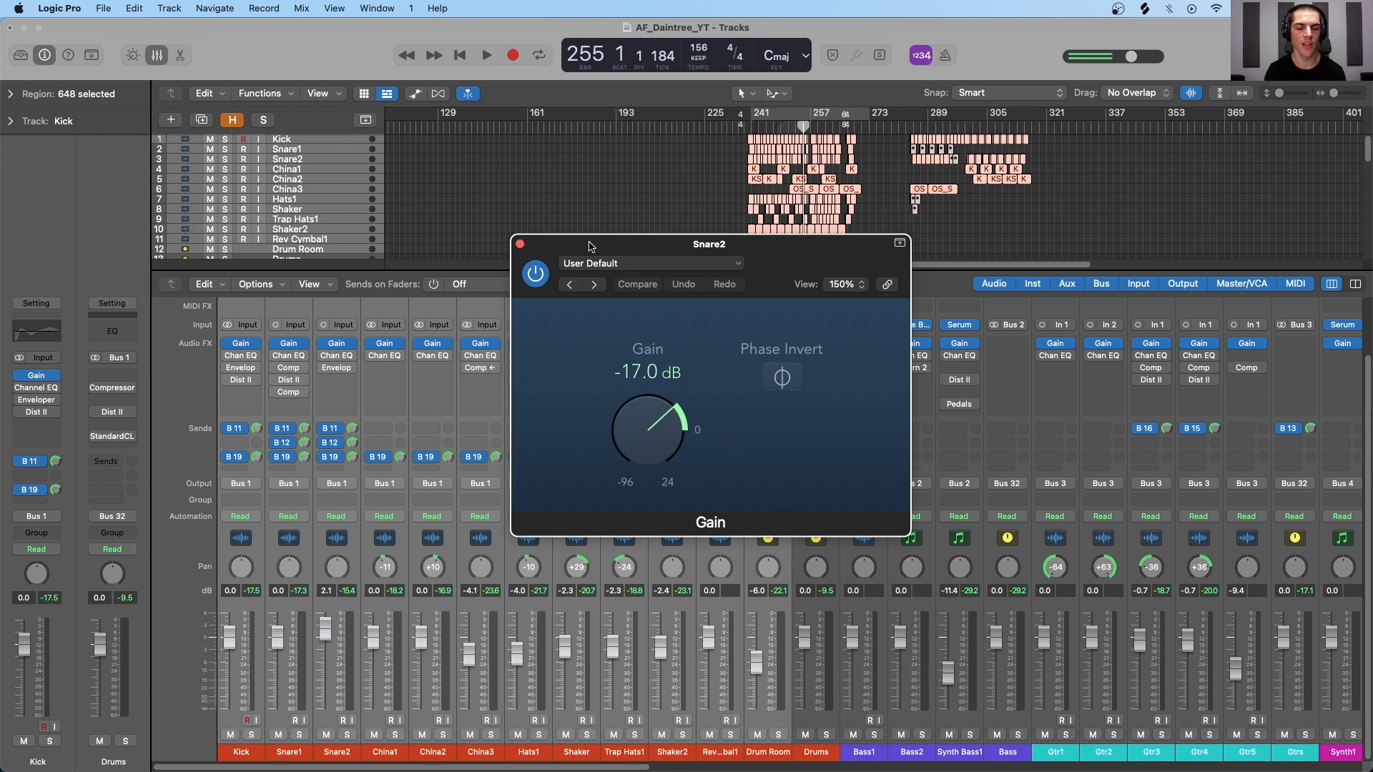
pyautogui.moveTo(612, 247); pyautogui.dragTo(581, 222)
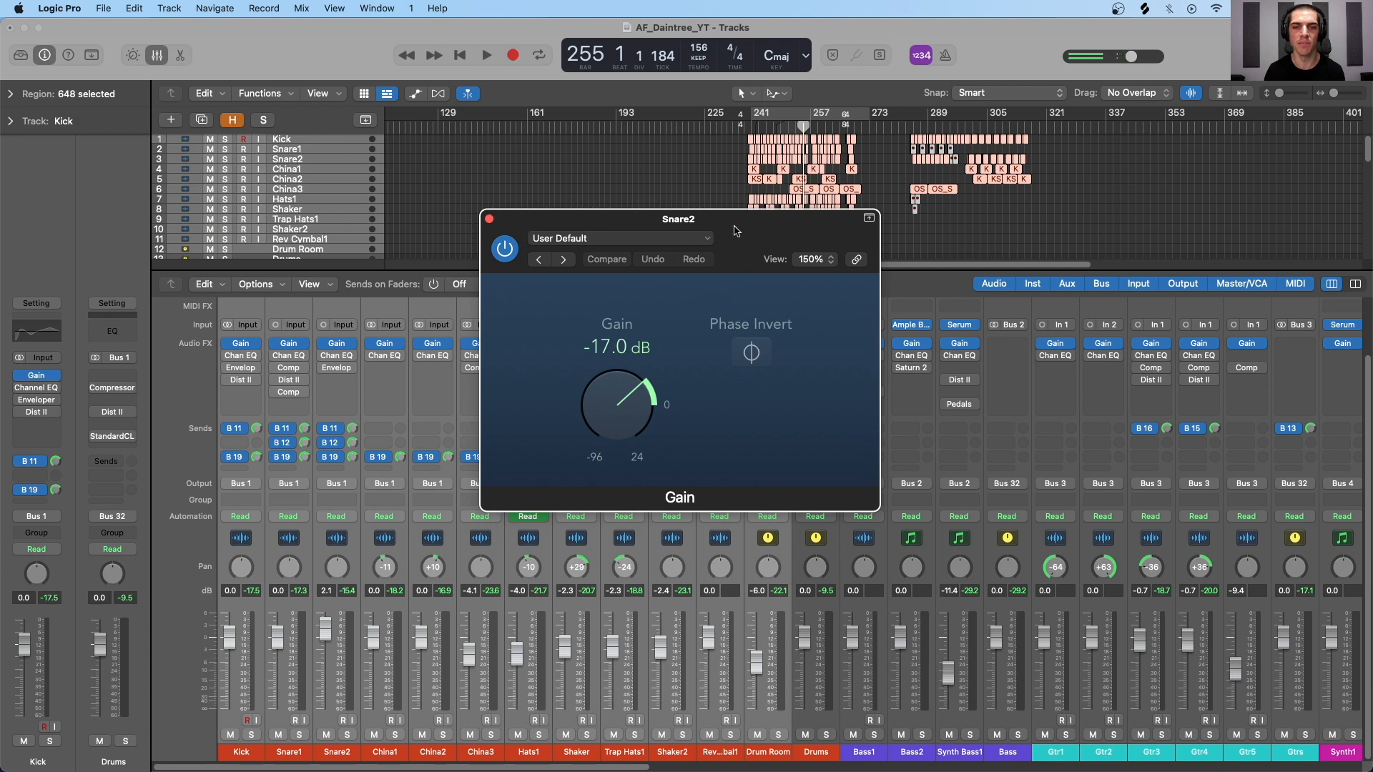
pyautogui.moveTo(735, 230); pyautogui.dragTo(723, 185)
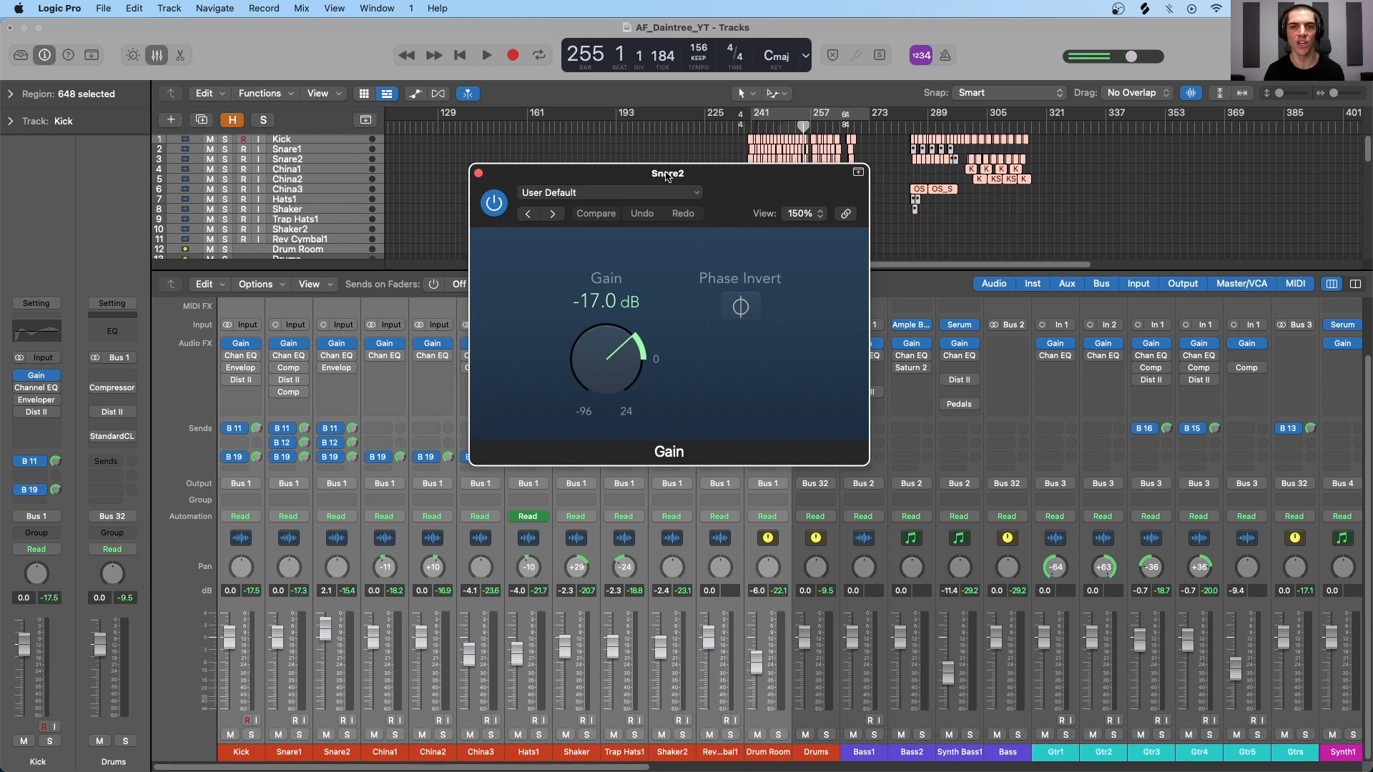
pyautogui.moveTo(667, 177); pyautogui.dragTo(706, 233)
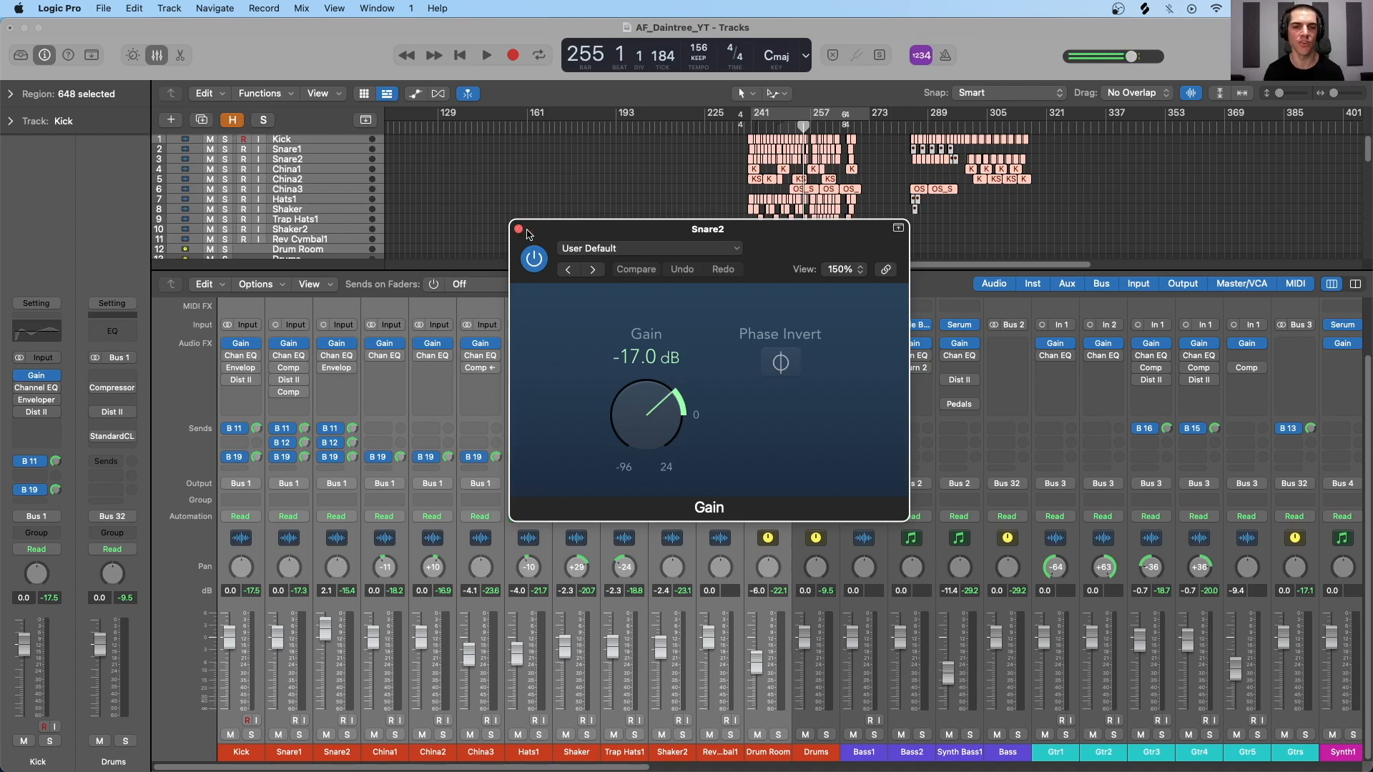
pyautogui.moveTo(519, 231); pyautogui.dragTo(526, 214)
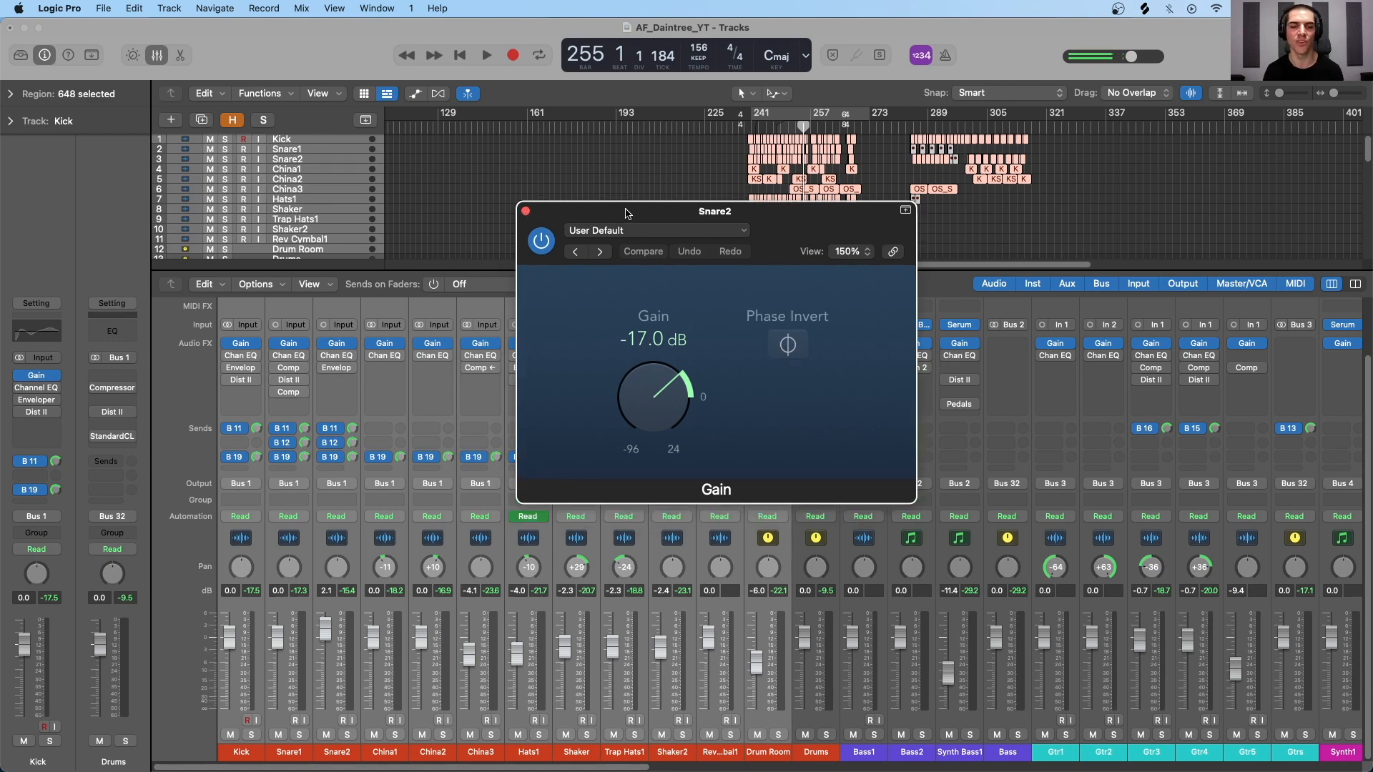
pyautogui.moveTo(625, 213); pyautogui.dragTo(600, 255)
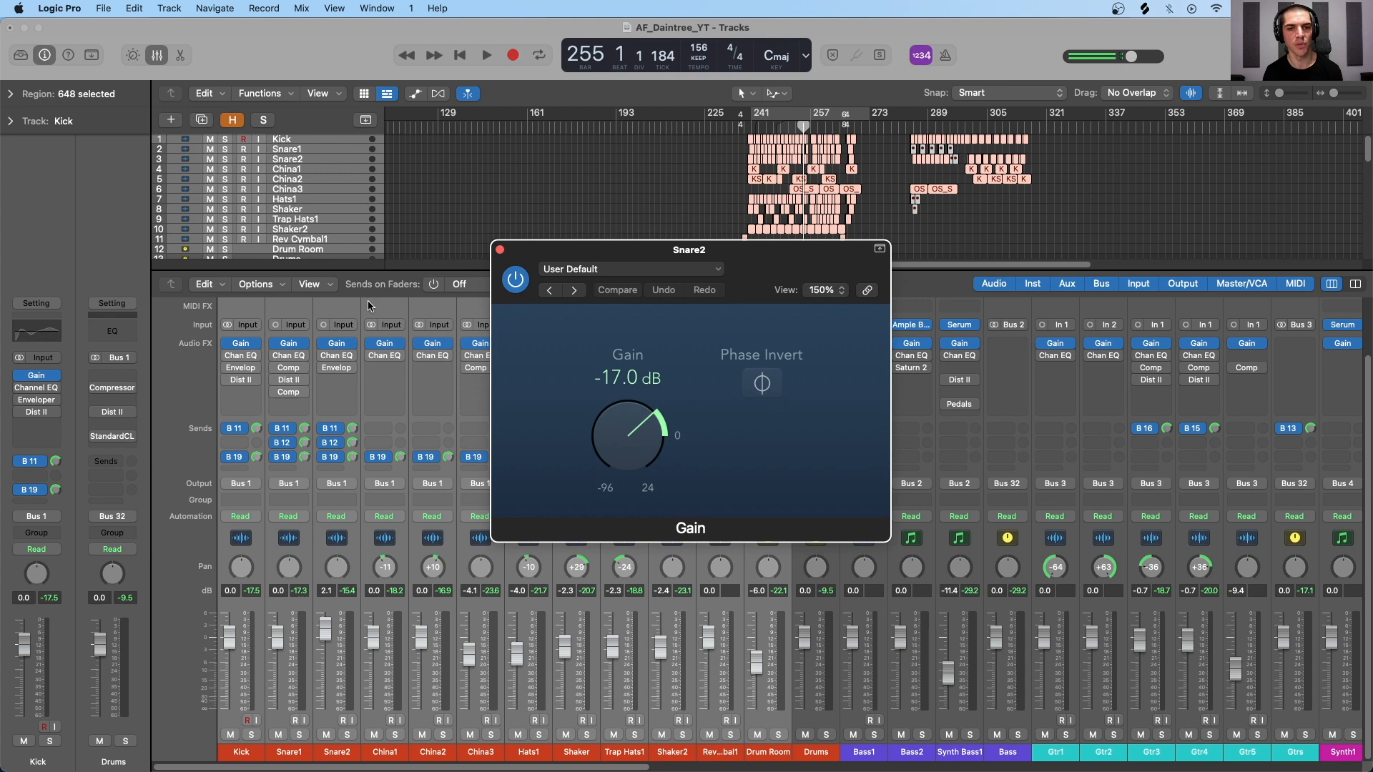
# Step: Switch the Snare2 channel mode to stereo and back to mono, and close its Gain plug-in
pyautogui.click(323, 330)
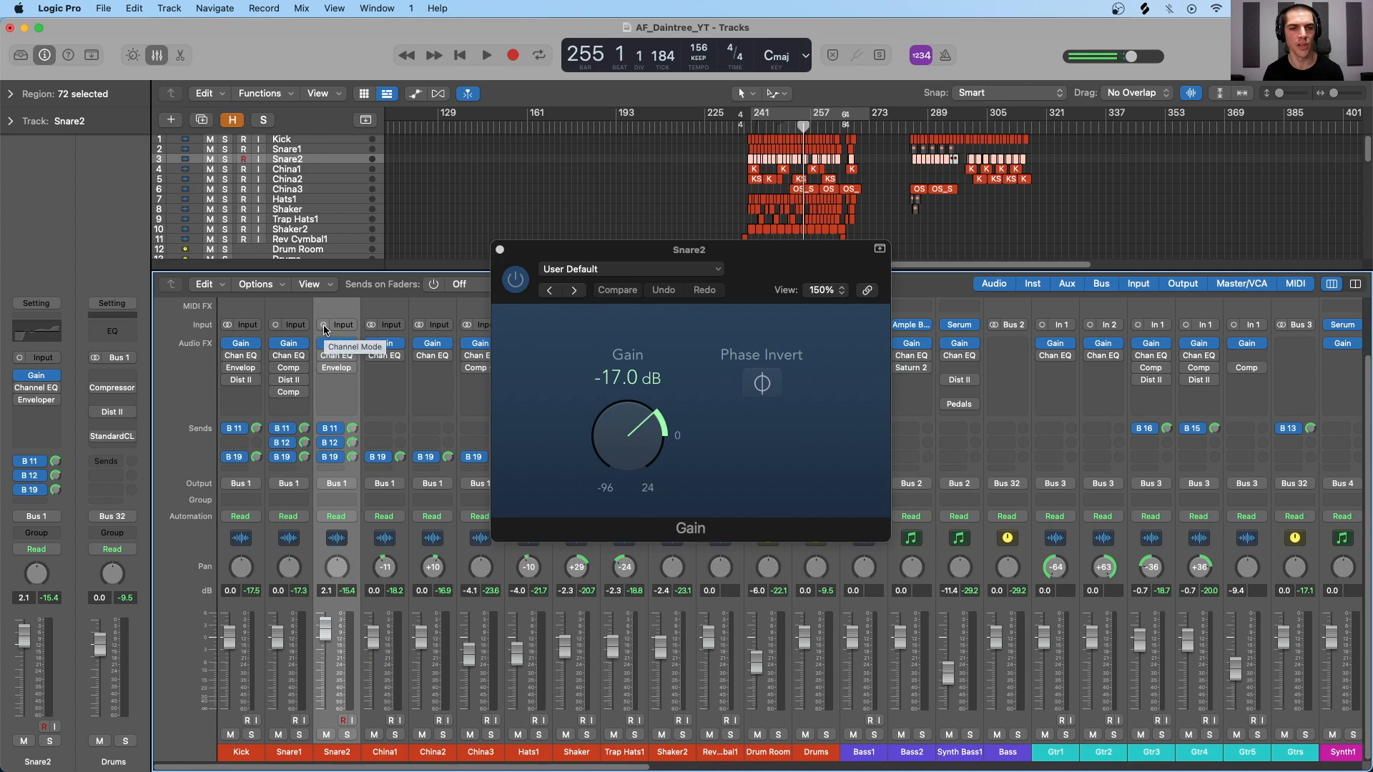
pyautogui.click(324, 326)
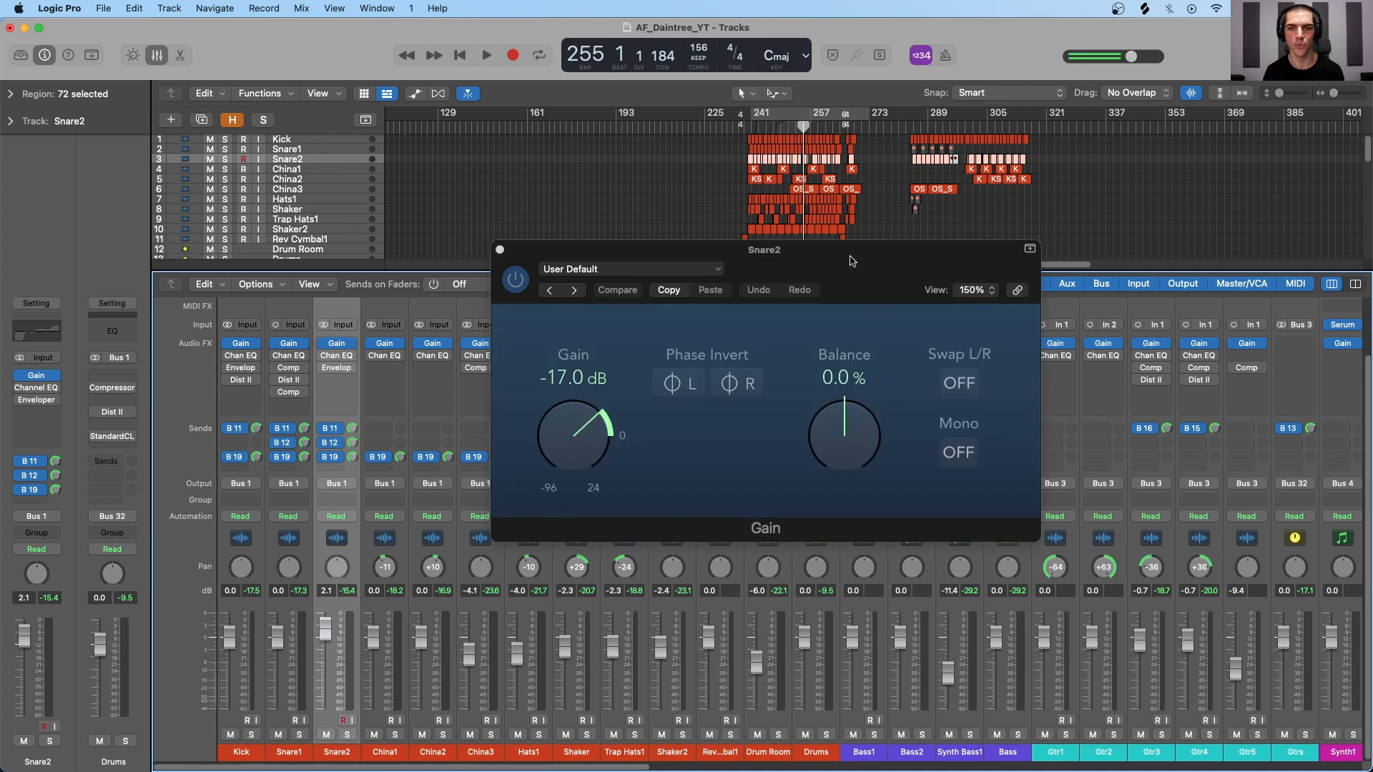
pyautogui.moveTo(851, 261); pyautogui.dragTo(851, 233)
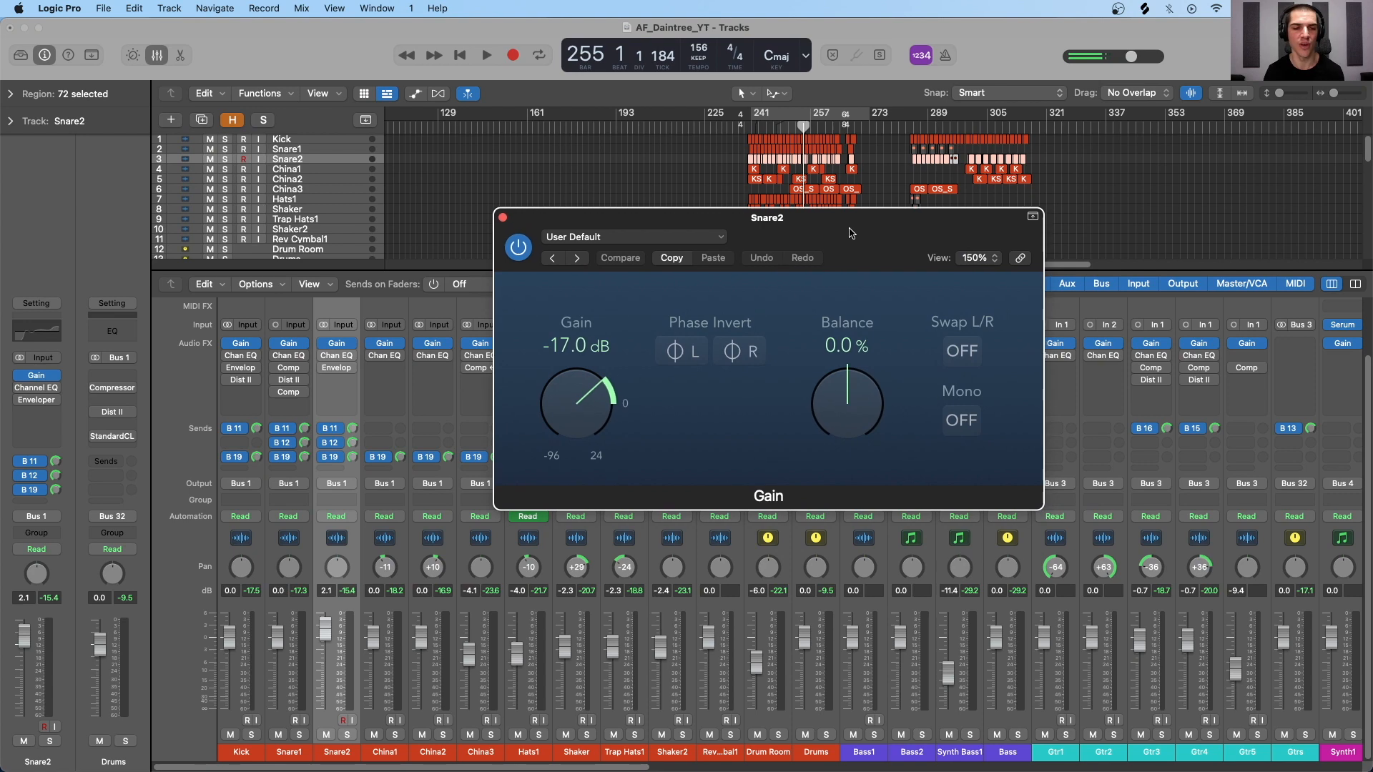
pyautogui.click(324, 329)
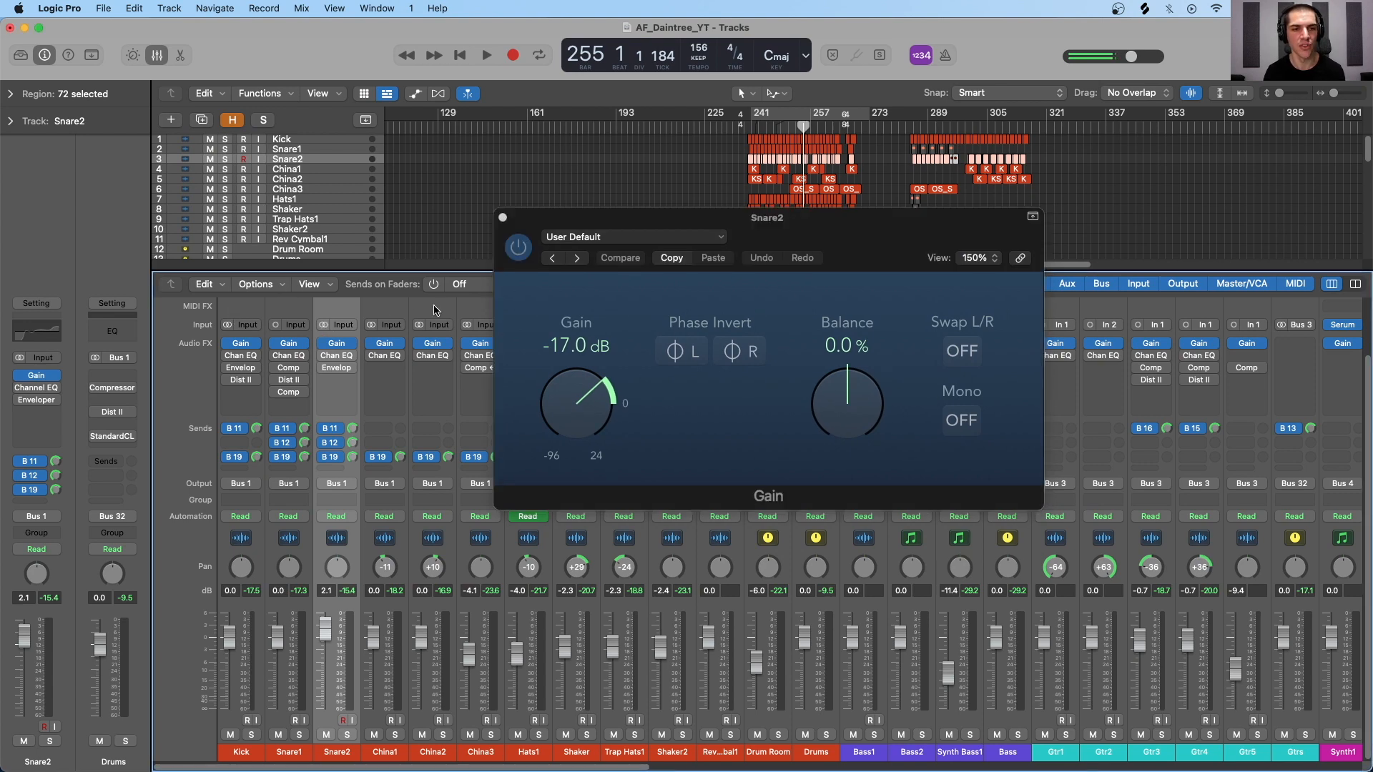
pyautogui.click(503, 219)
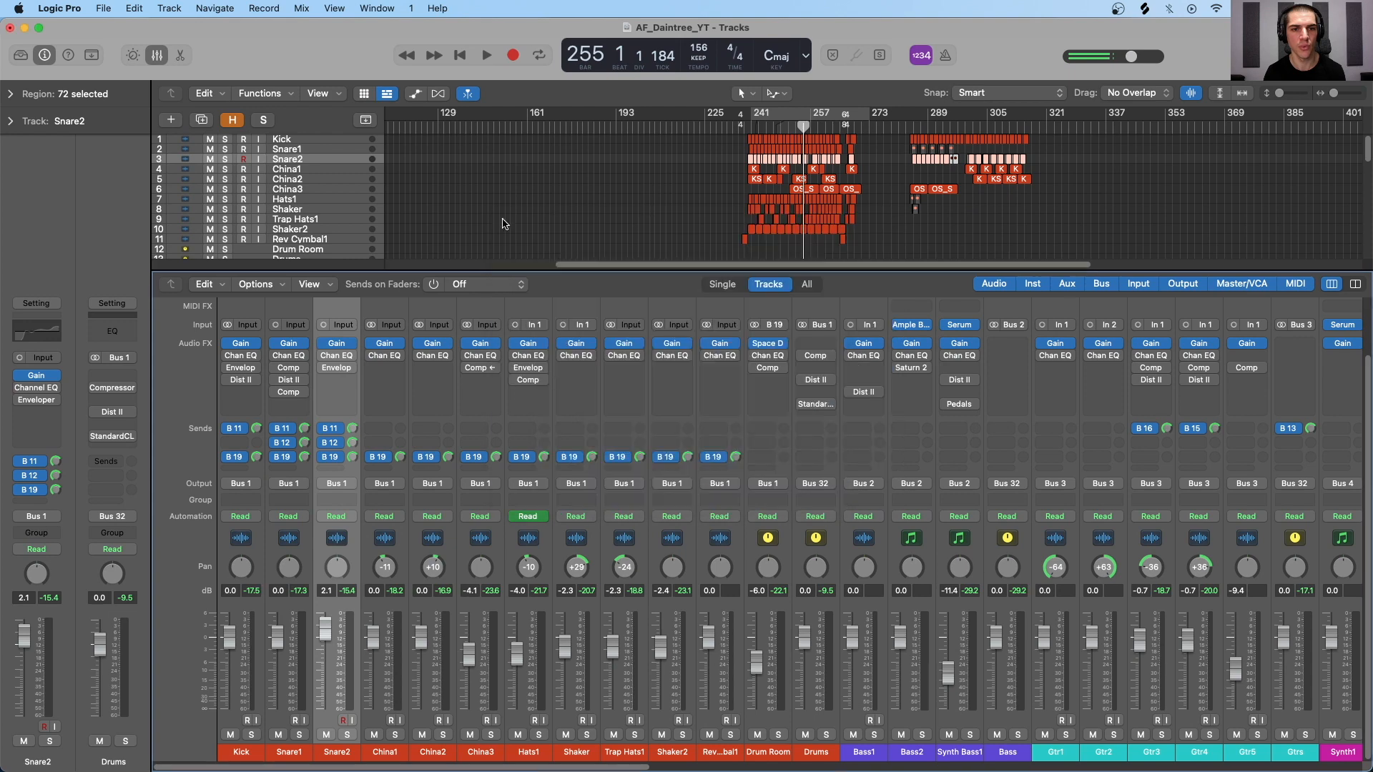
# Step: Insert a stereo Gain plug-in on the AF_Basic_Mastering_Chain channel strip and position its window over the mixer
pyautogui.hscroll(15, 569, 407)
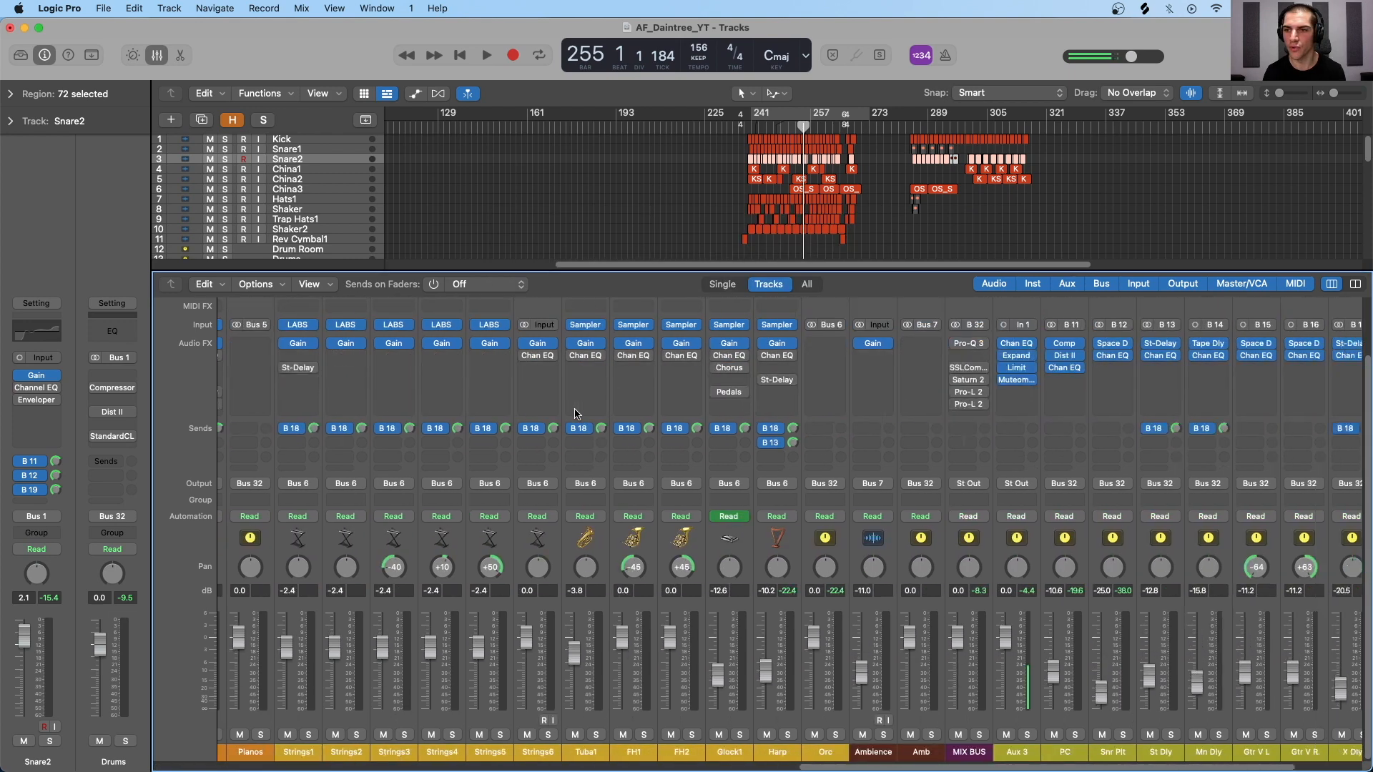
pyautogui.hscroll(3, 576, 413)
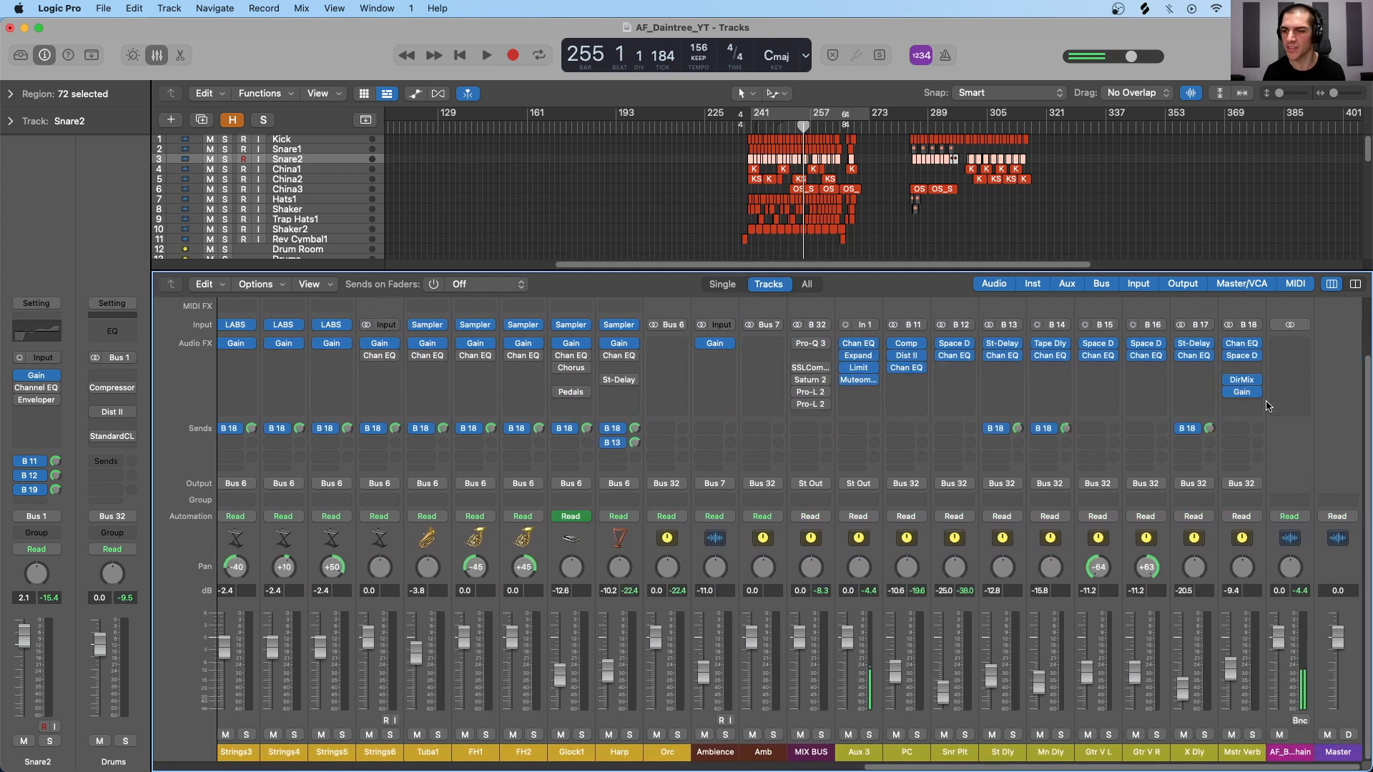
pyautogui.click(1287, 355)
pyautogui.moveTo(1287, 394)
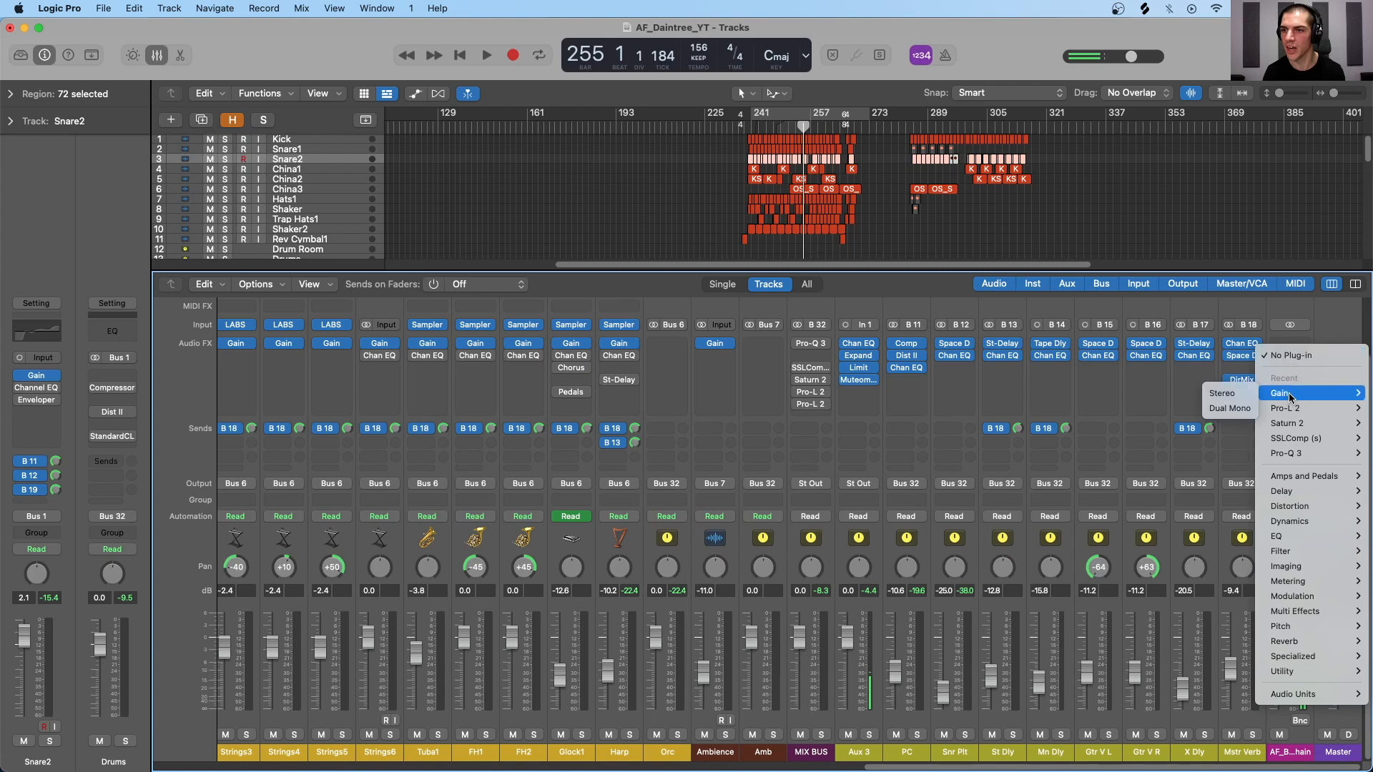
pyautogui.click(1238, 398)
pyautogui.moveTo(833, 287); pyautogui.dragTo(740, 241)
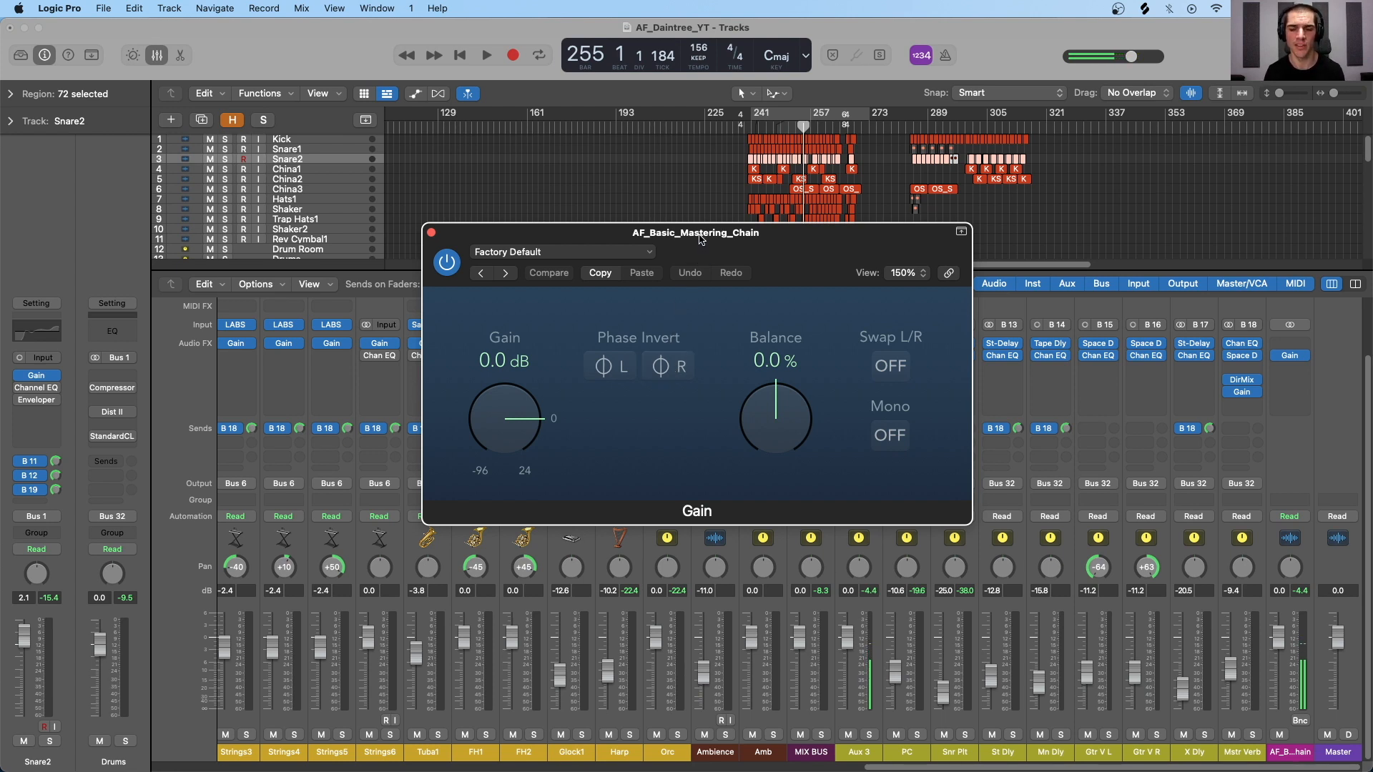
# Step: During playback, compare the mastering chain's sound with right-channel Phase Invert on and off twice, leaving it off
pyautogui.press('space')
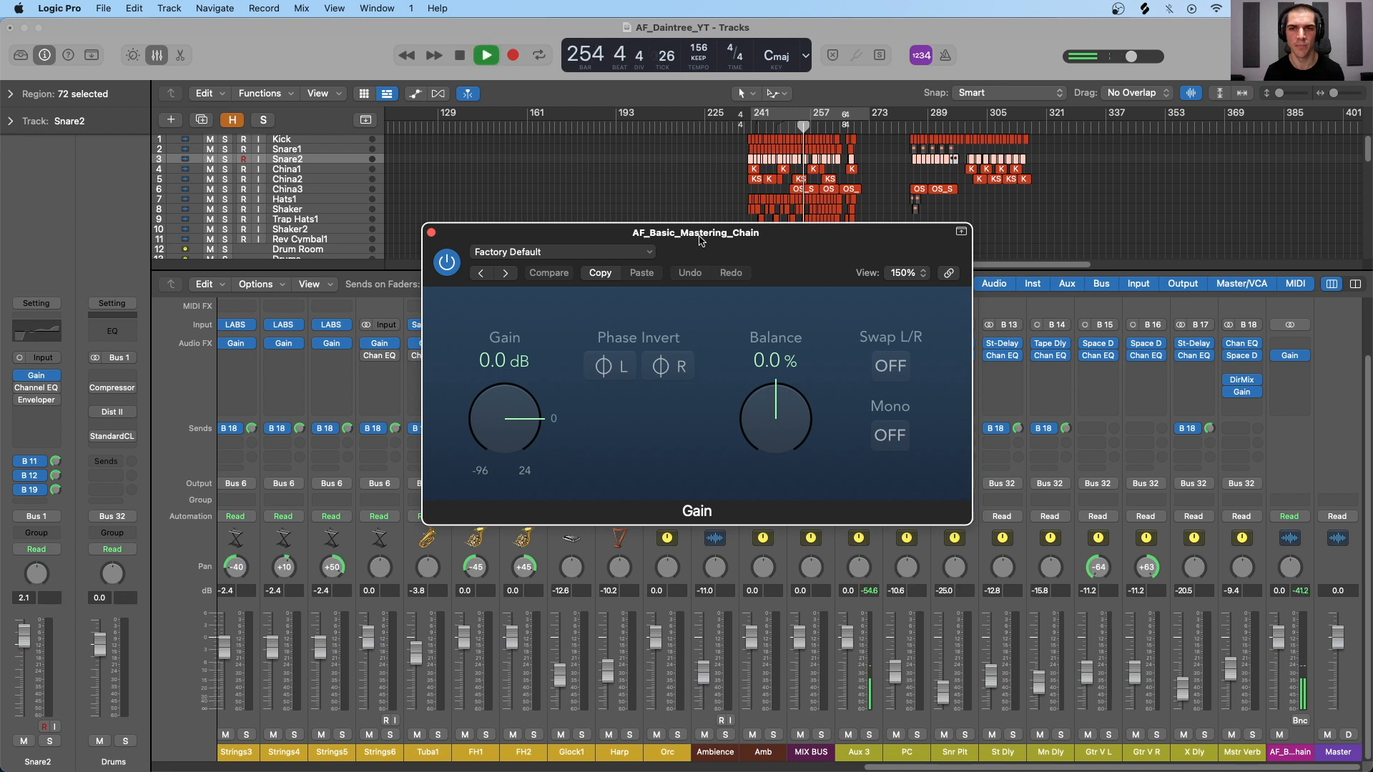
pyautogui.click(672, 369)
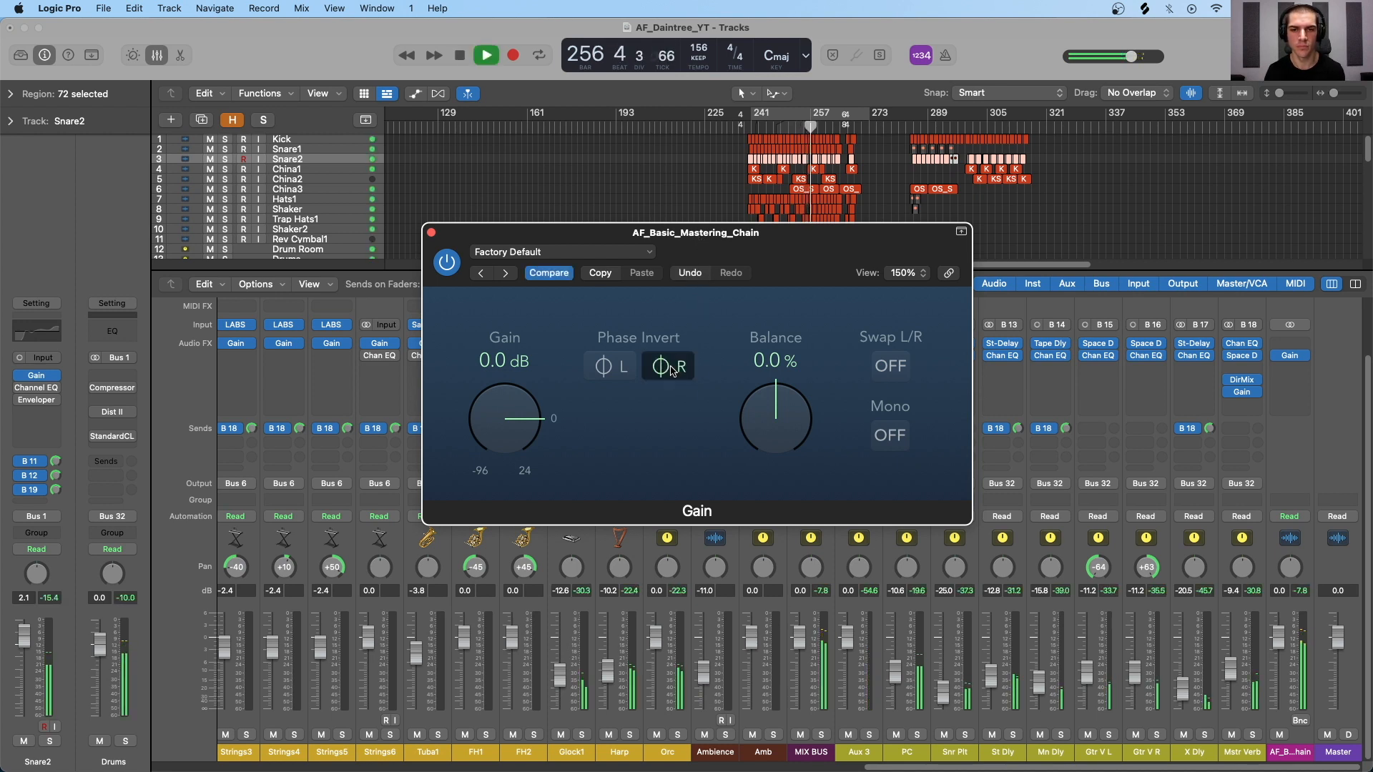
pyautogui.click(672, 368)
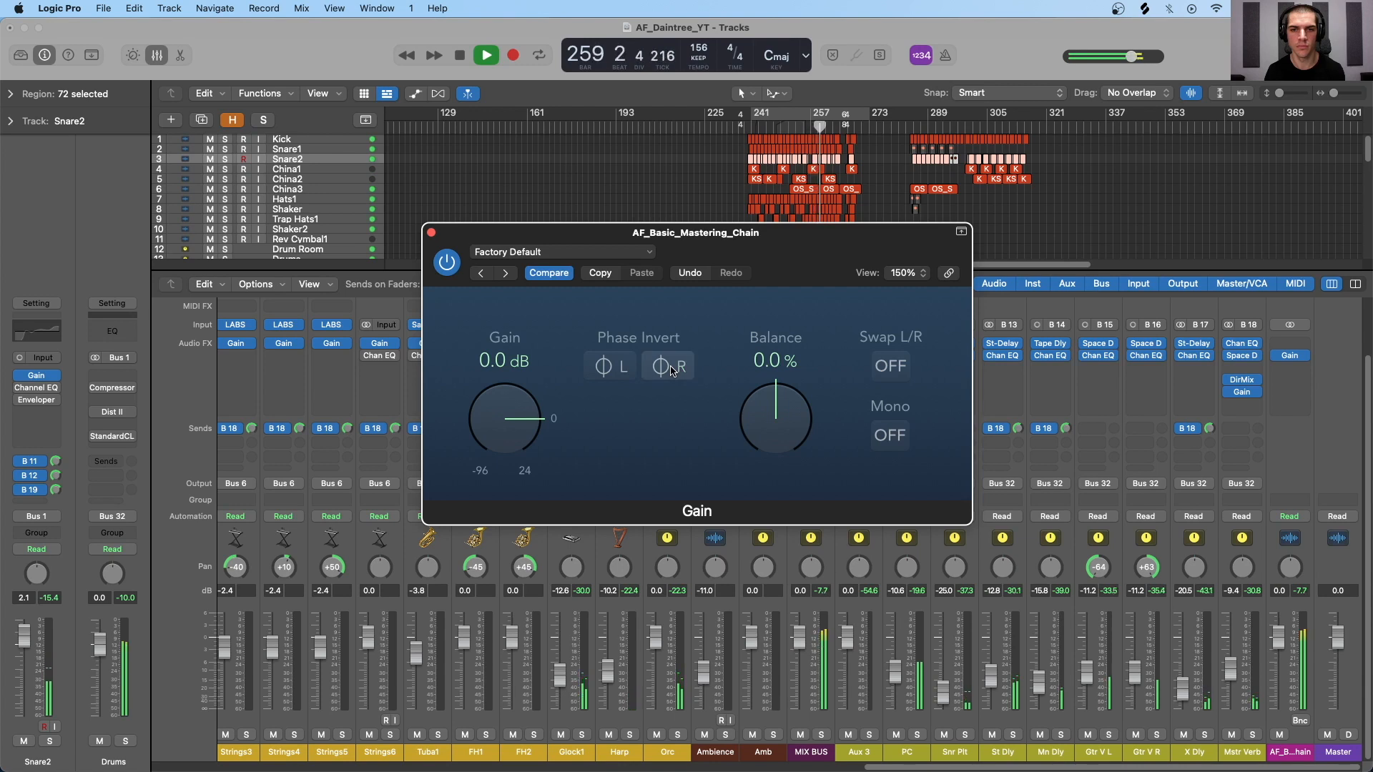
pyautogui.click(672, 369)
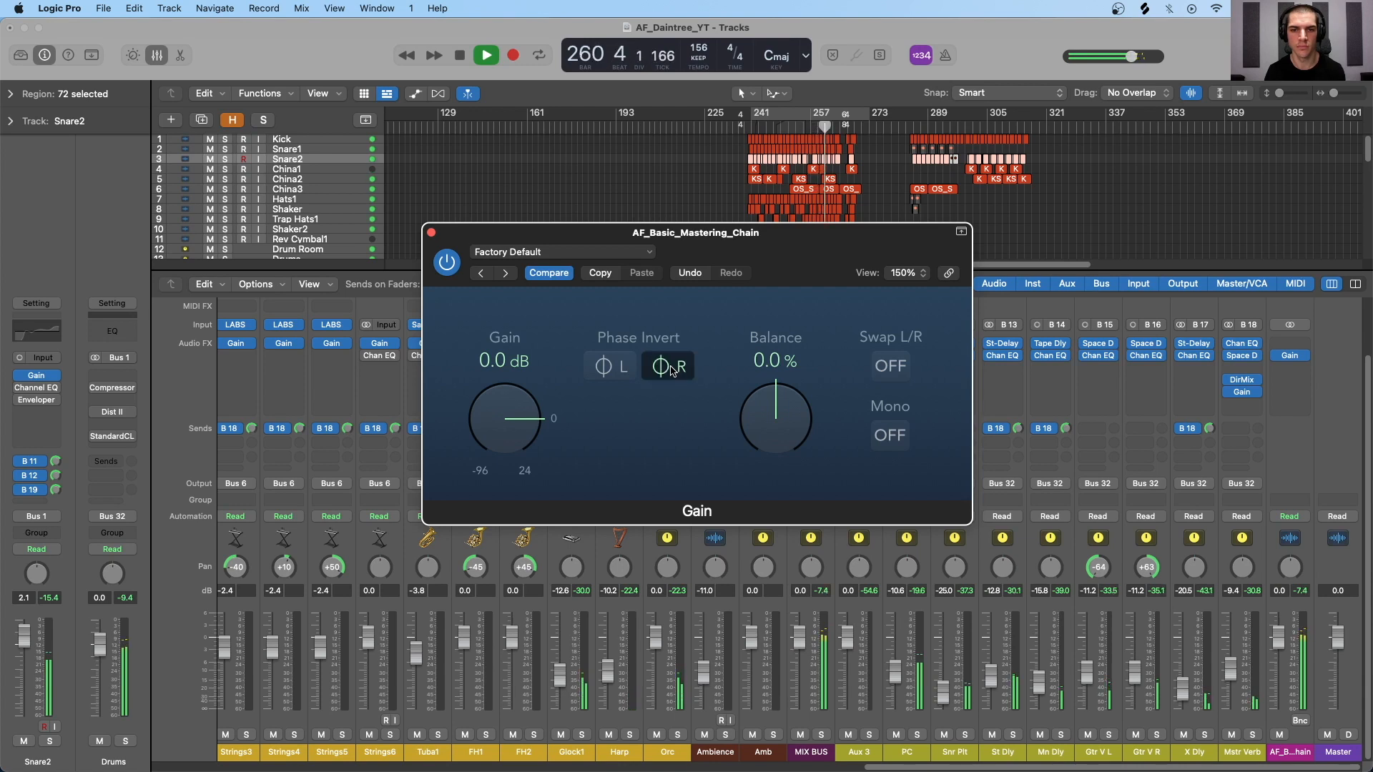
pyautogui.click(672, 368)
pyautogui.press('space')
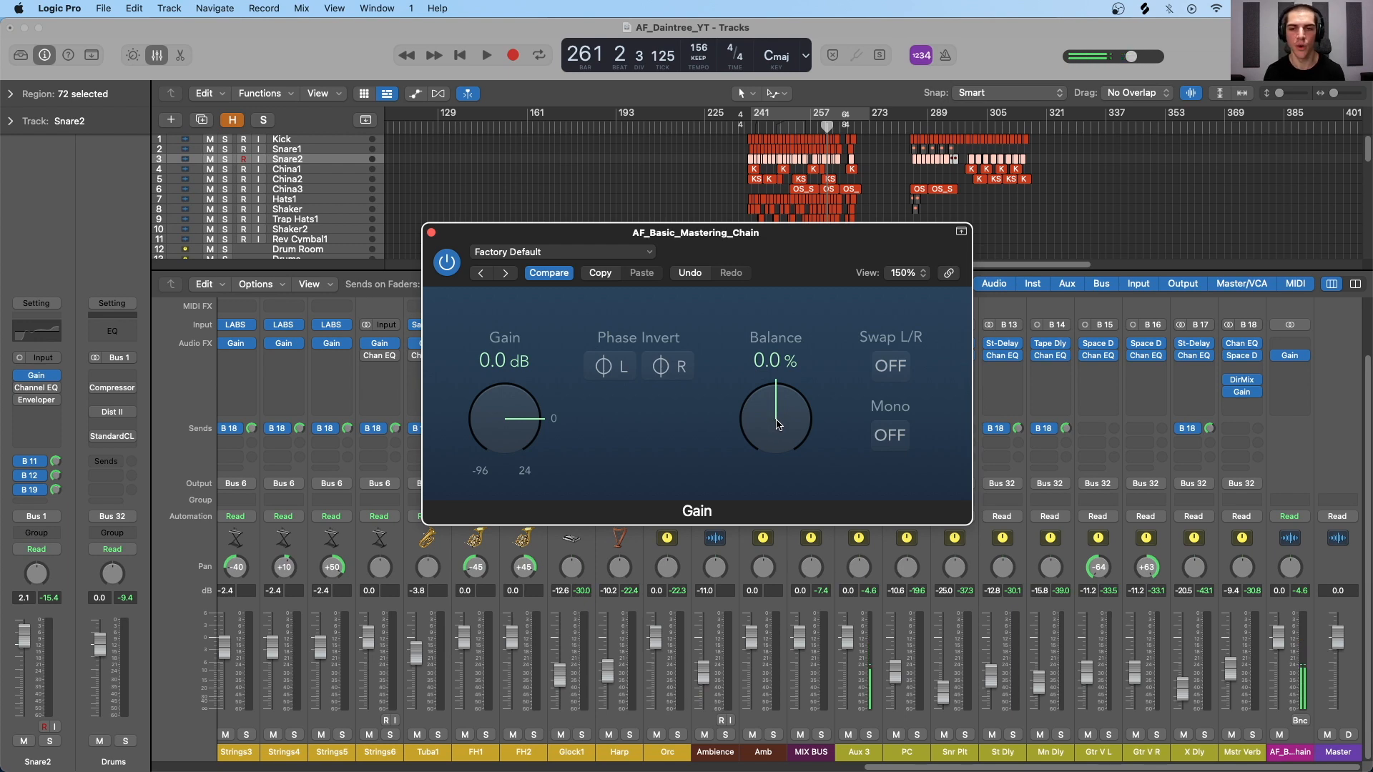
# Step: Try the Balance control of the mastering chain's Gain plug-in during playback and return it to 0.0 %
pyautogui.press('space')
pyautogui.moveTo(778, 424)
pyautogui.mouseDown()
pyautogui.moveTo(787, 290)
pyautogui.moveTo(781, 558)
pyautogui.moveTo(779, 437)
pyautogui.mouseUp()
pyautogui.press('space')
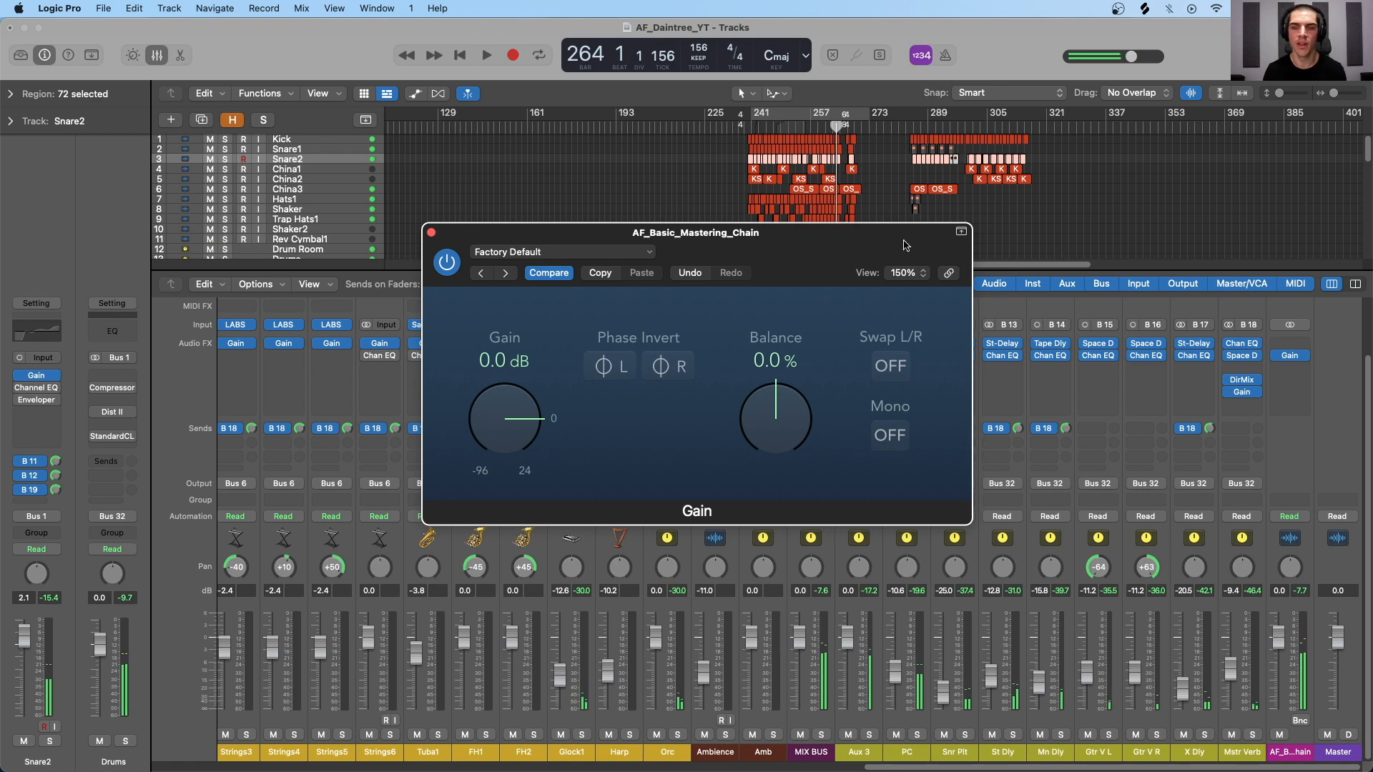
pyautogui.moveTo(769, 243); pyautogui.dragTo(758, 240)
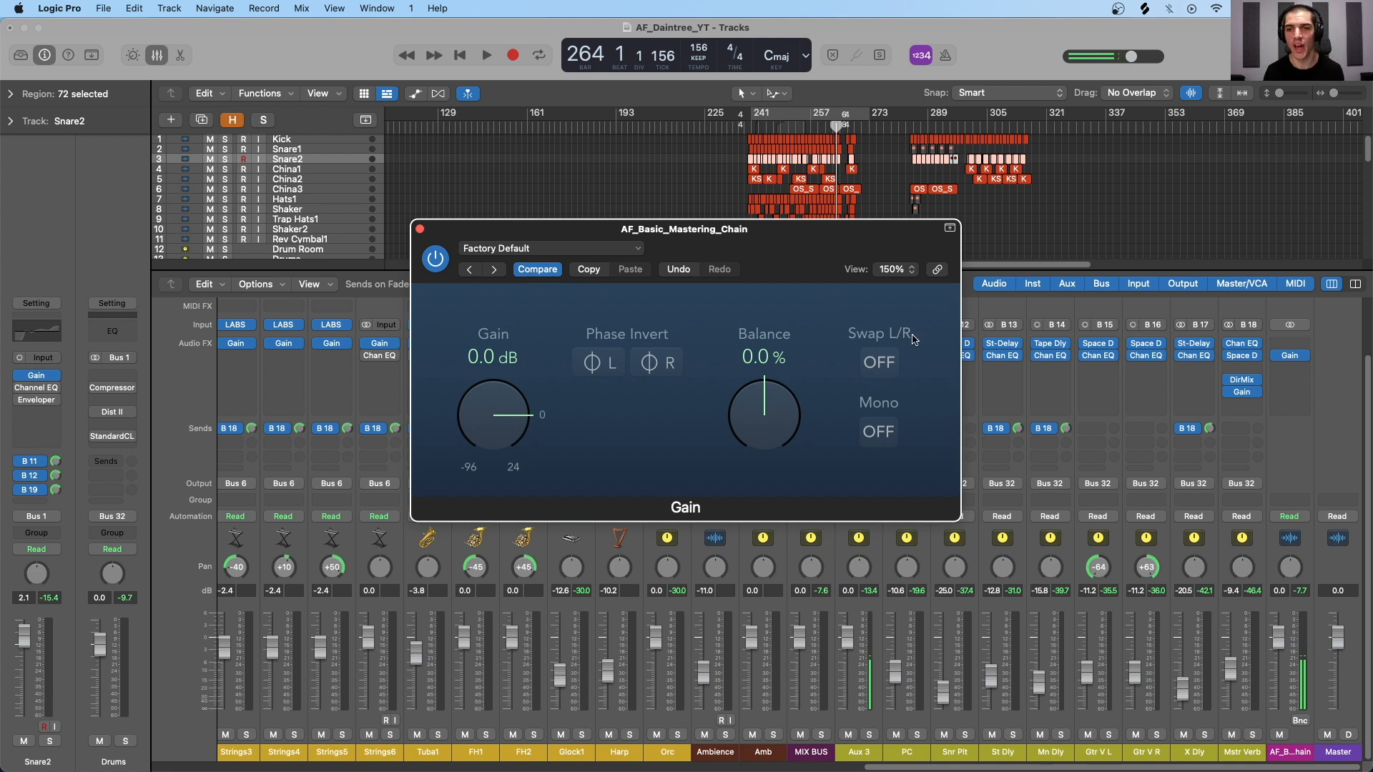
pyautogui.moveTo(809, 250); pyautogui.dragTo(797, 240)
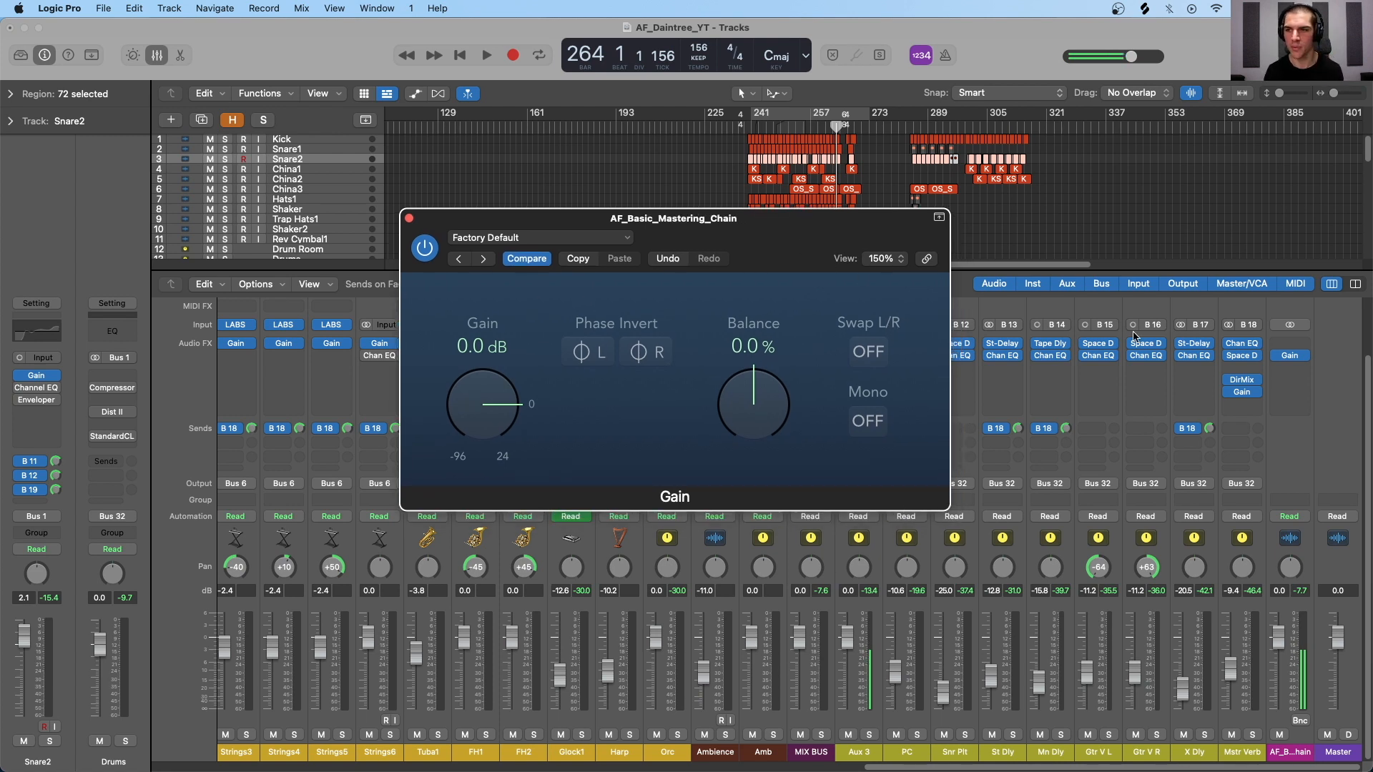
# Step: Open the Gain plug-in on the Mstr Verb channel strip in place of the mastering chain's Gain window, clear of the channel strips
pyautogui.click(1244, 395)
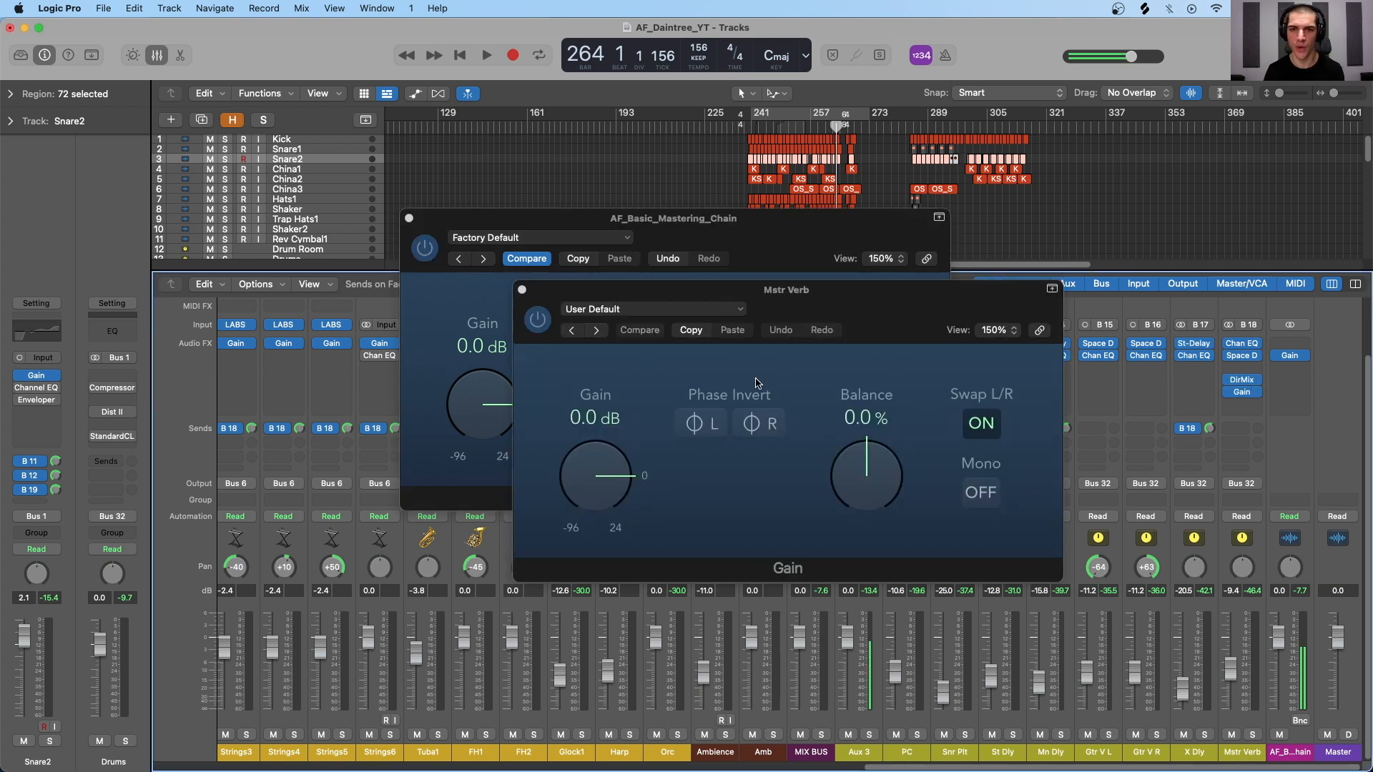
pyautogui.click(409, 218)
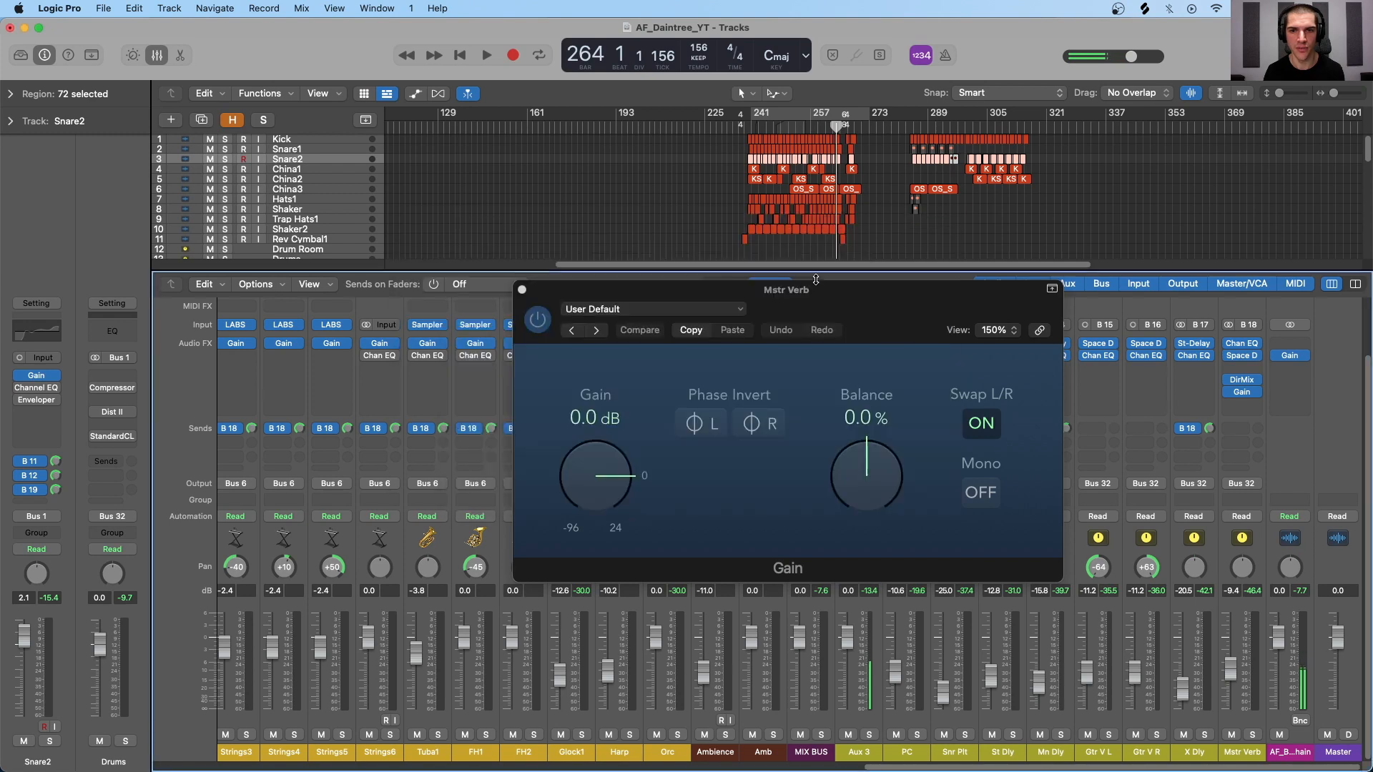
pyautogui.moveTo(804, 304); pyautogui.dragTo(744, 132)
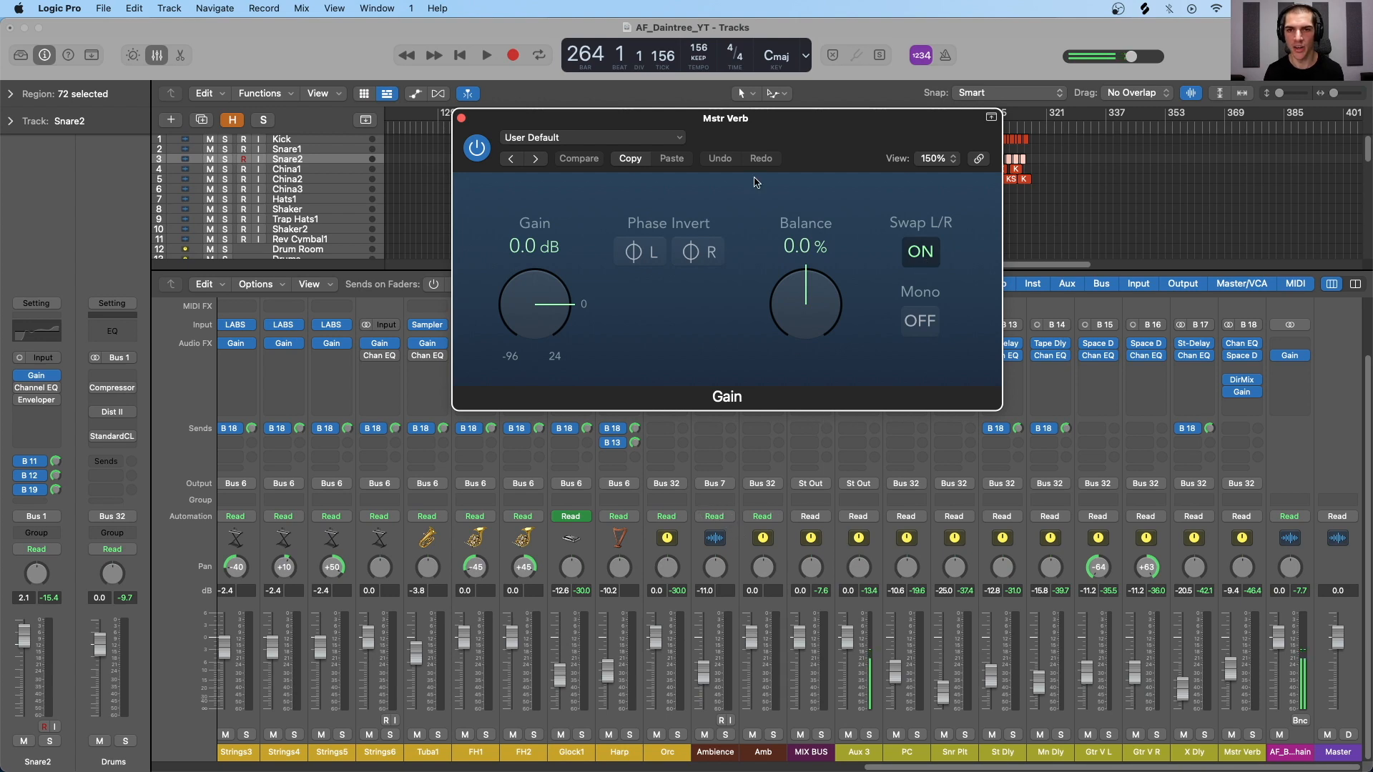
pyautogui.moveTo(767, 127); pyautogui.dragTo(914, 38)
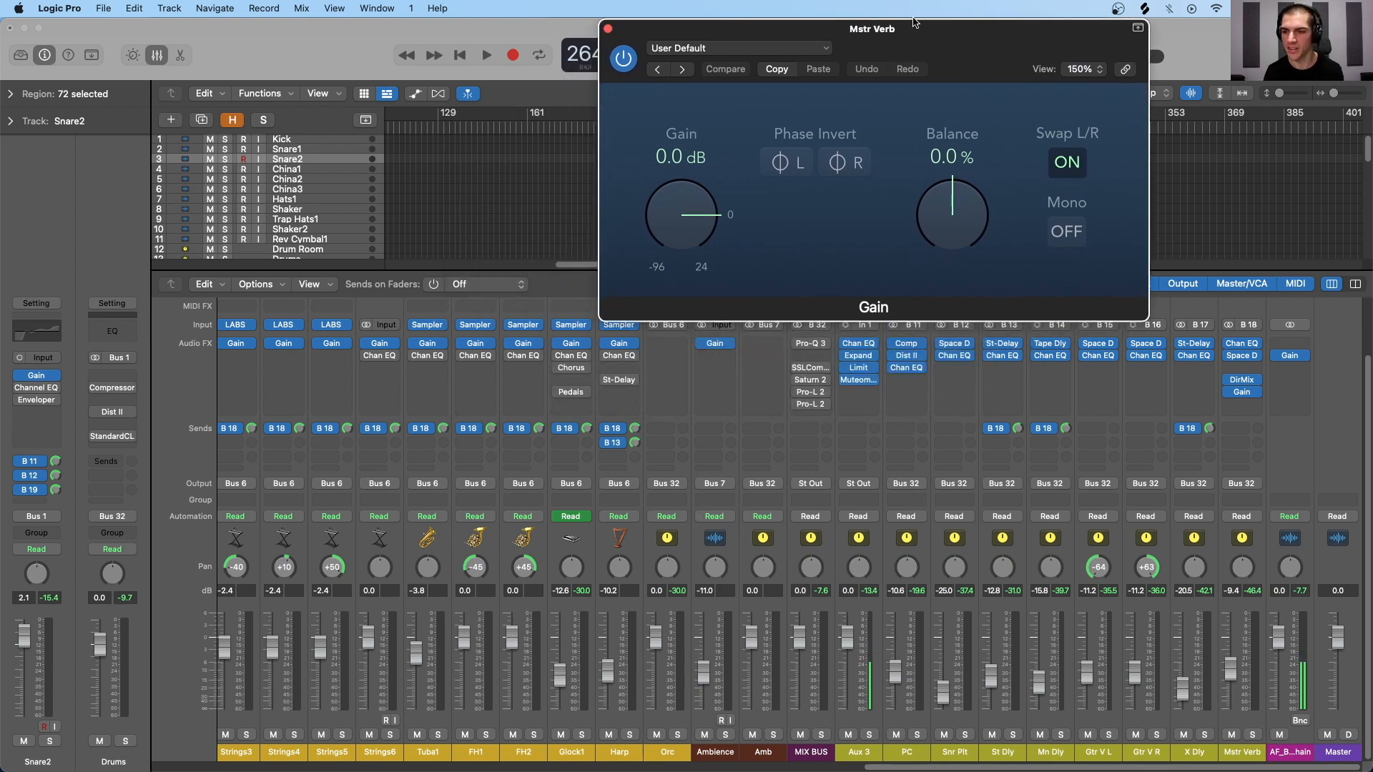
# Step: Select the orchestral channel strips from Strings1 to Harp, and replace that selection with the Mstr Verb strip
pyautogui.click(639, 557)
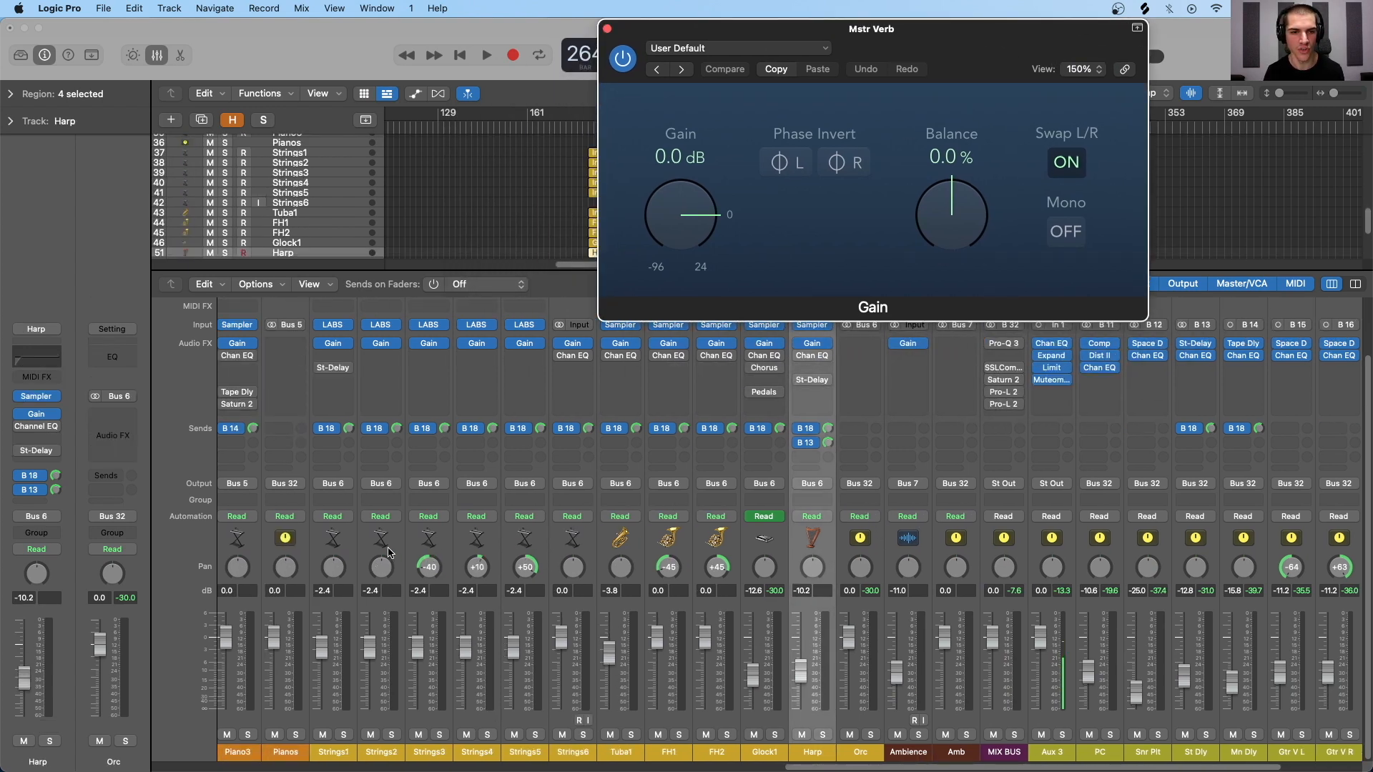
pyautogui.keyDown('shift'); pyautogui.click(354, 541); pyautogui.keyUp('shift')
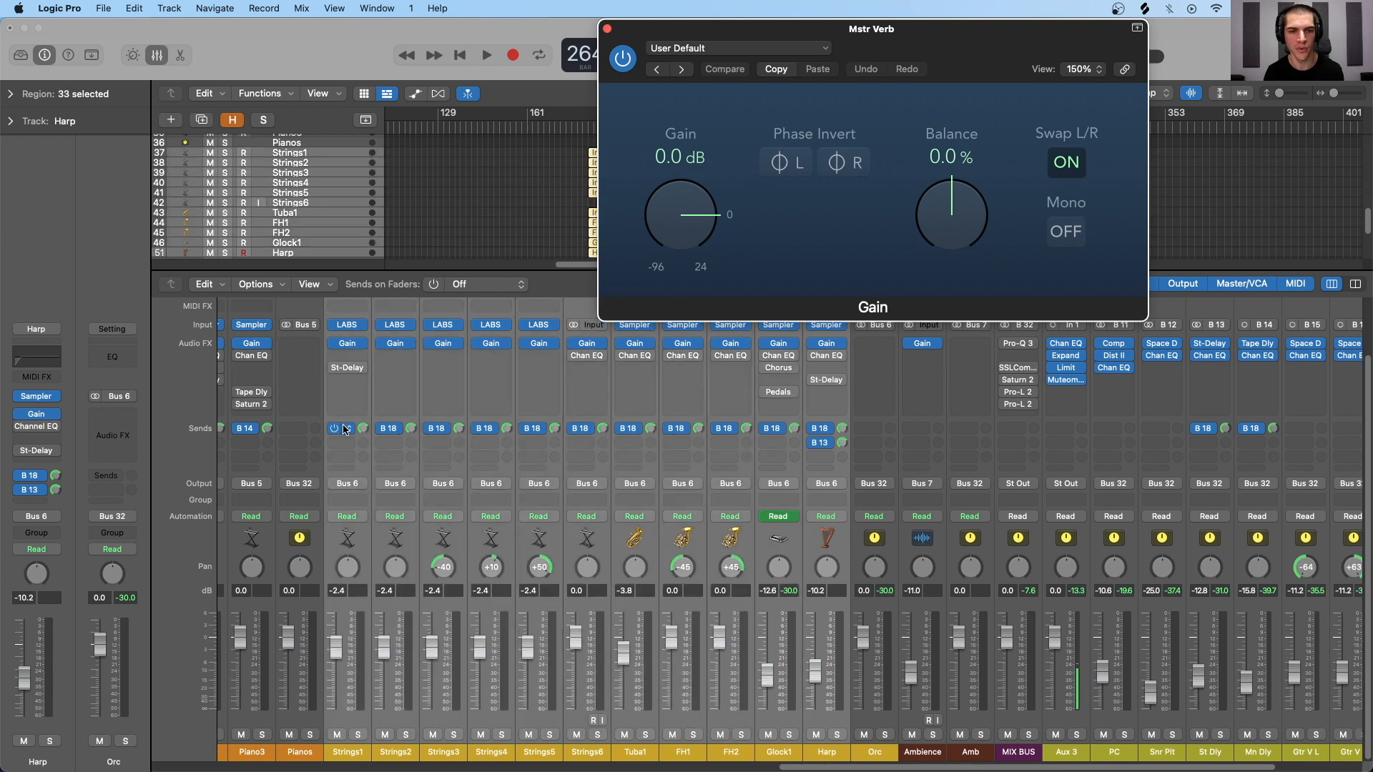
pyautogui.hscroll(5, 715, 429)
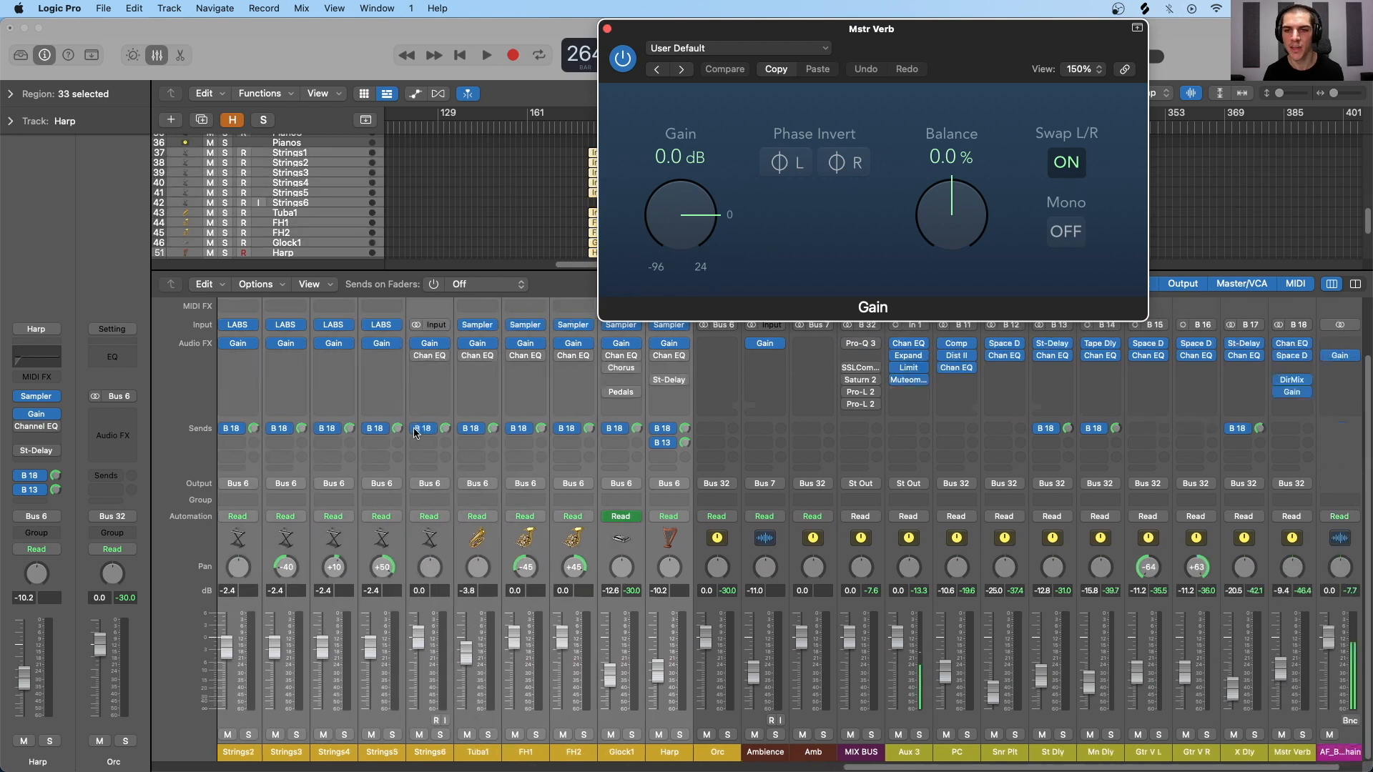
pyautogui.click(1261, 543)
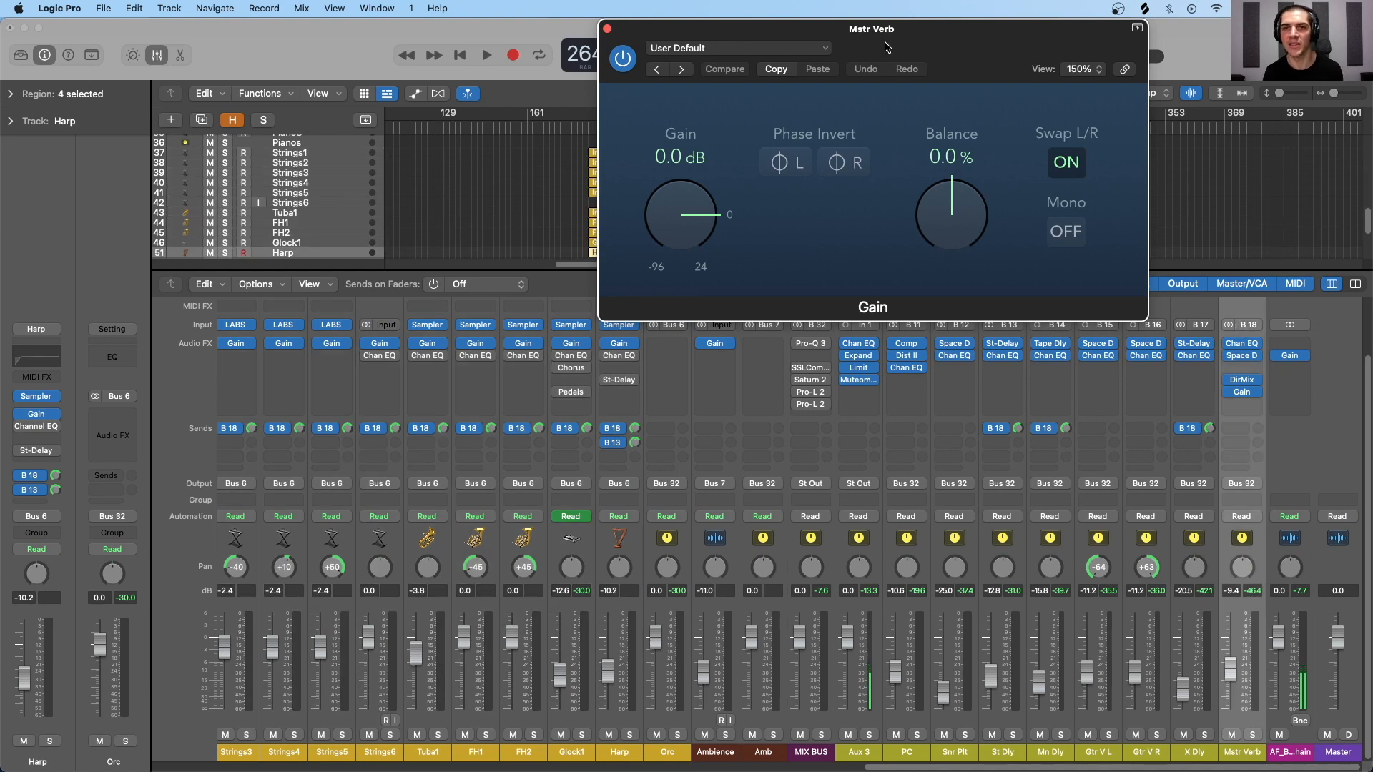
# Step: Play the song from bar 207 and compare Swap L/R off and on twice in the Mstr Verb Gain plug-in, leaving it on
pyautogui.moveTo(887, 47); pyautogui.dragTo(888, 346)
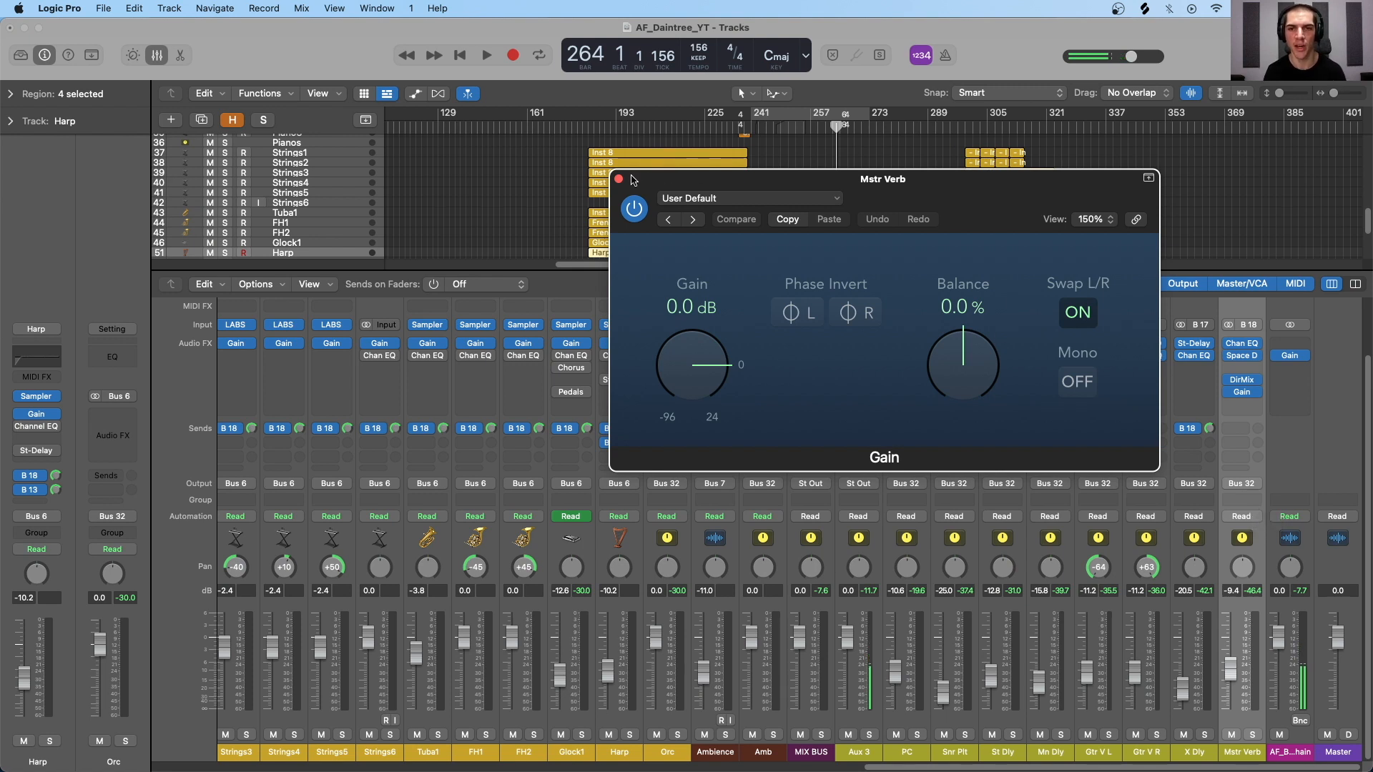
pyautogui.moveTo(632, 180); pyautogui.dragTo(691, 200)
pyautogui.click(655, 129)
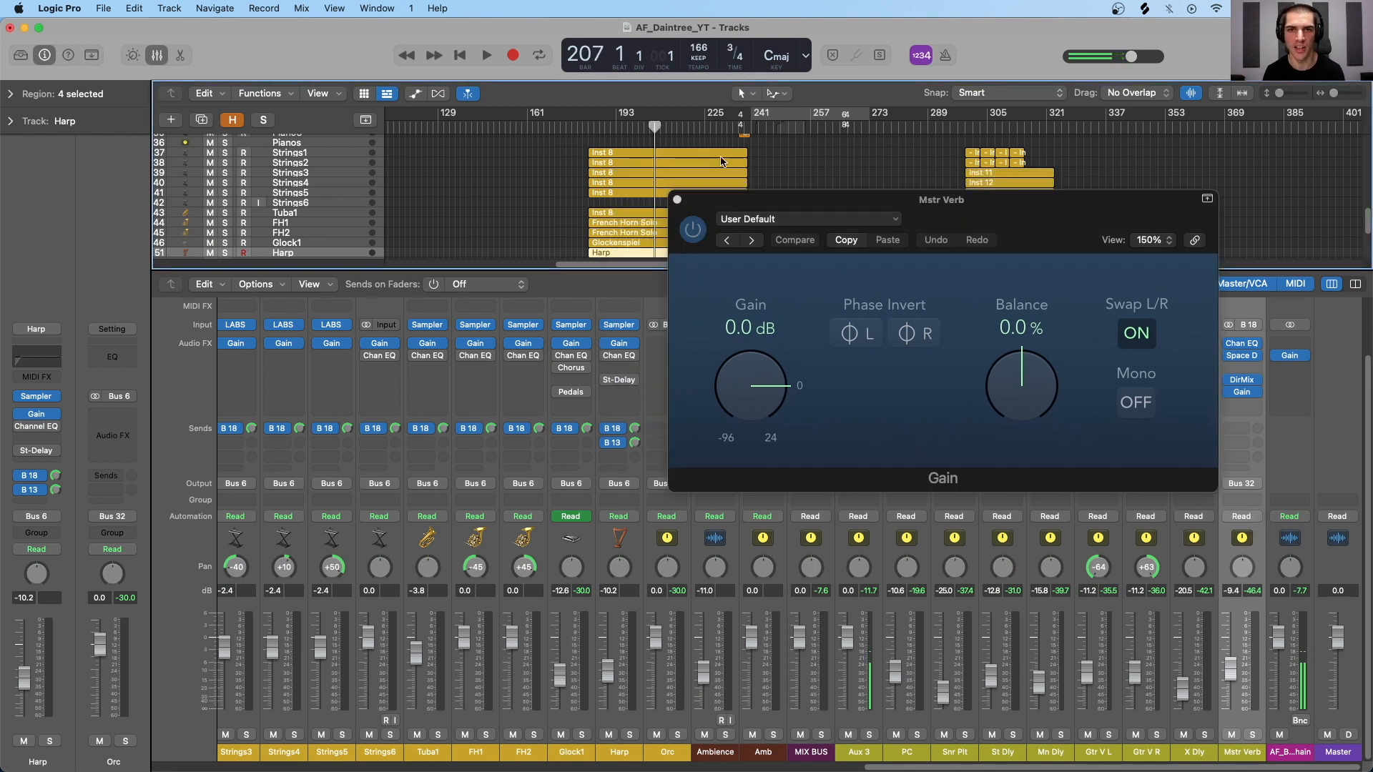
pyautogui.press('space')
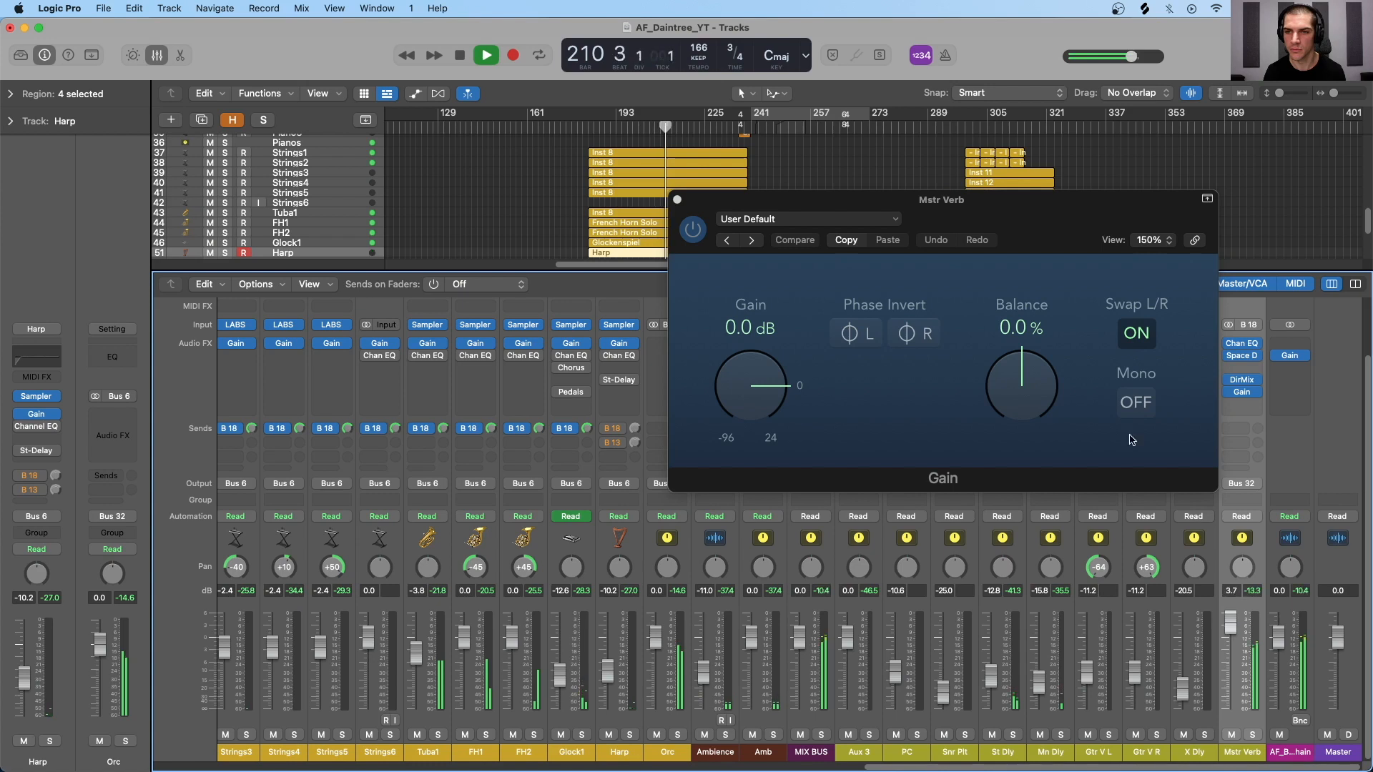
pyautogui.click(1139, 334)
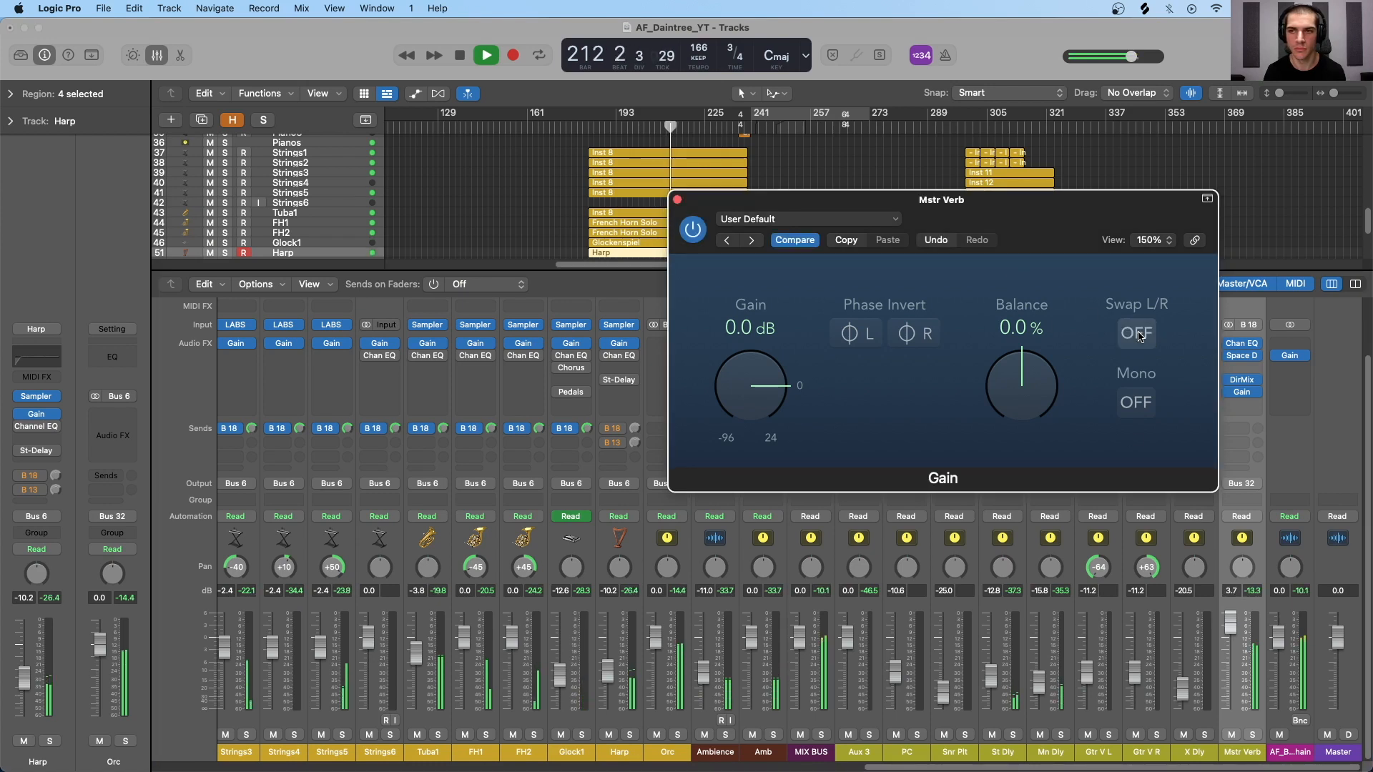
pyautogui.click(1138, 334)
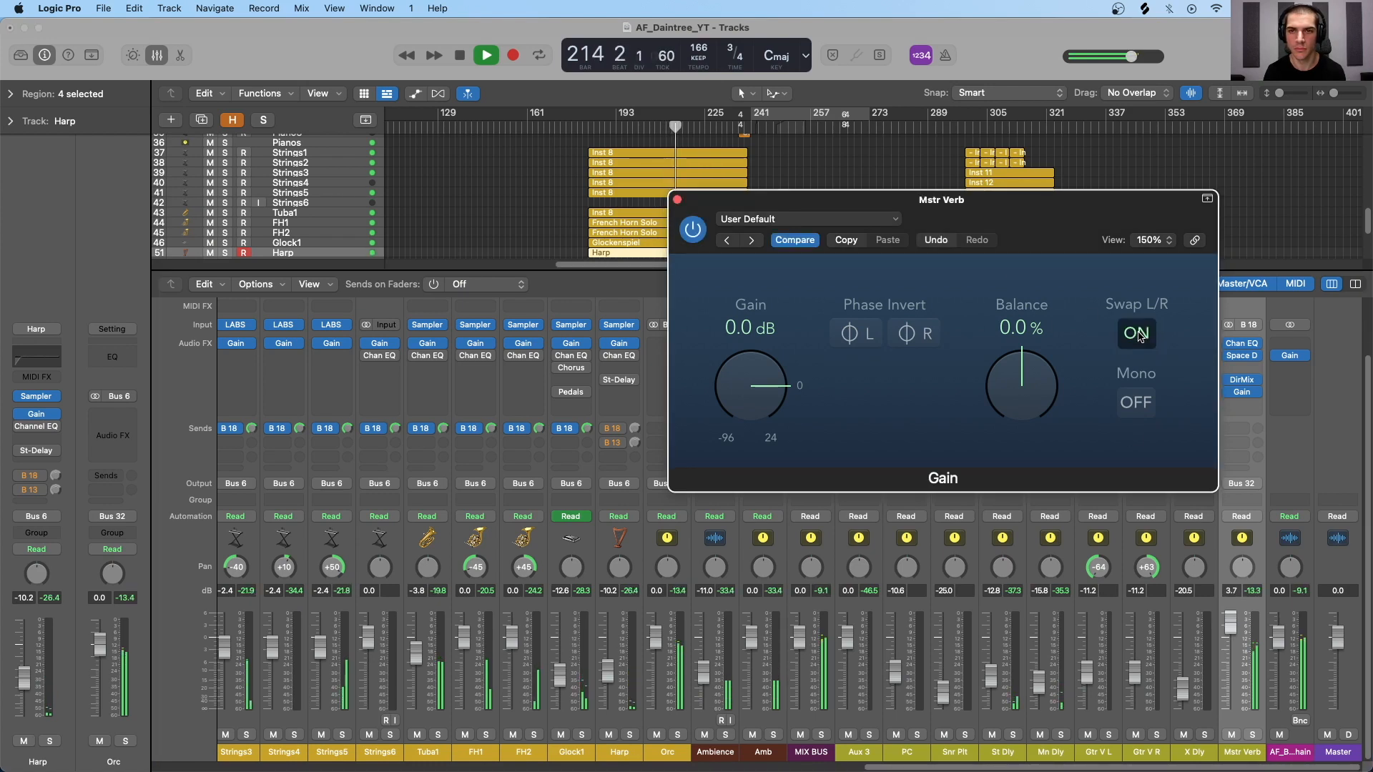
pyautogui.click(1138, 334)
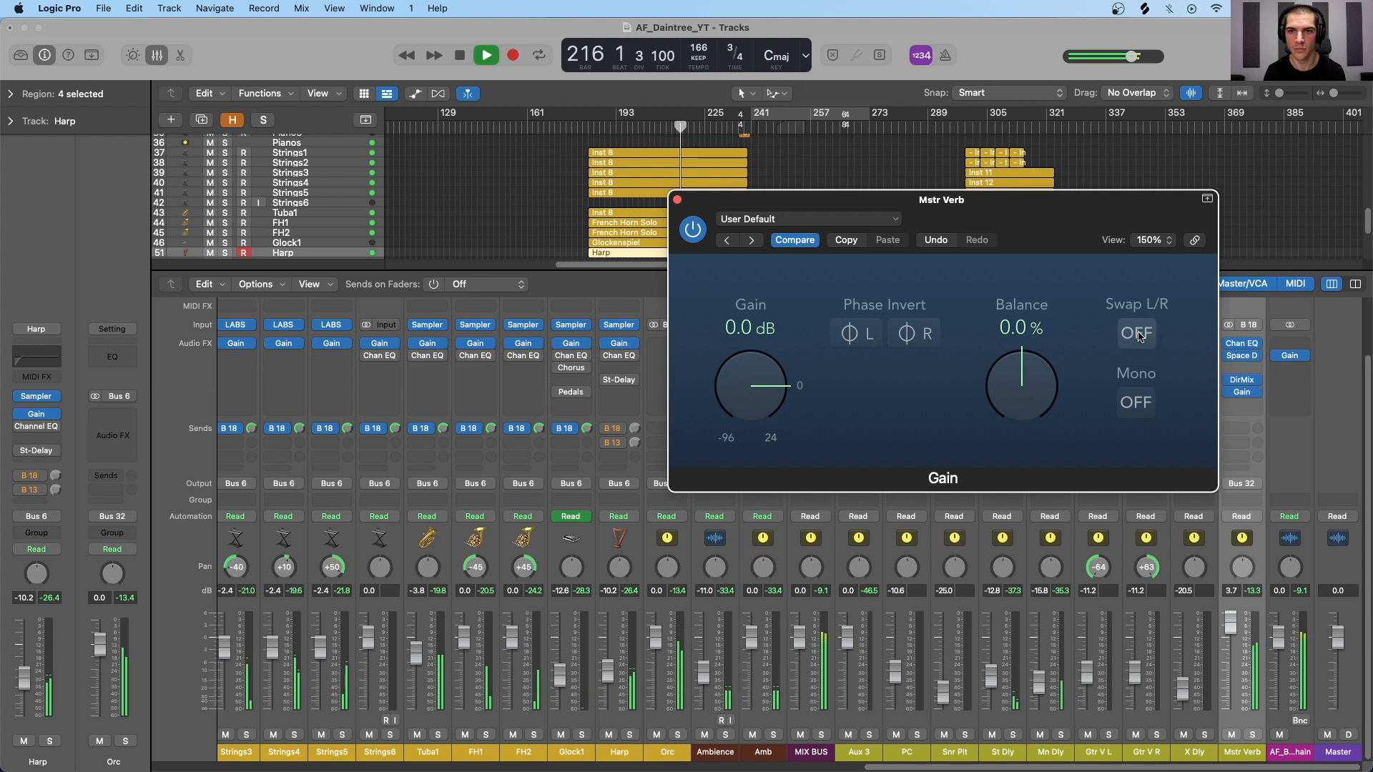
pyautogui.click(1138, 334)
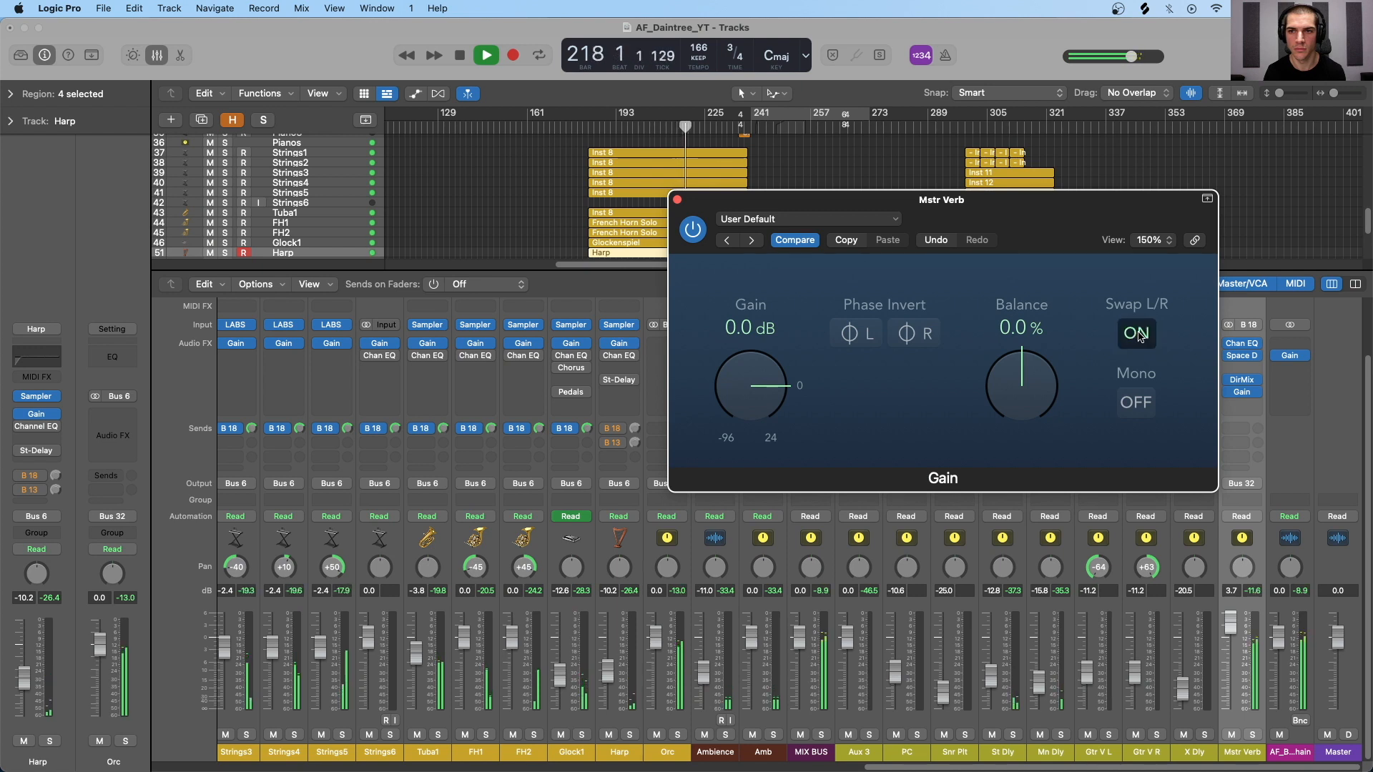
pyautogui.press('space')
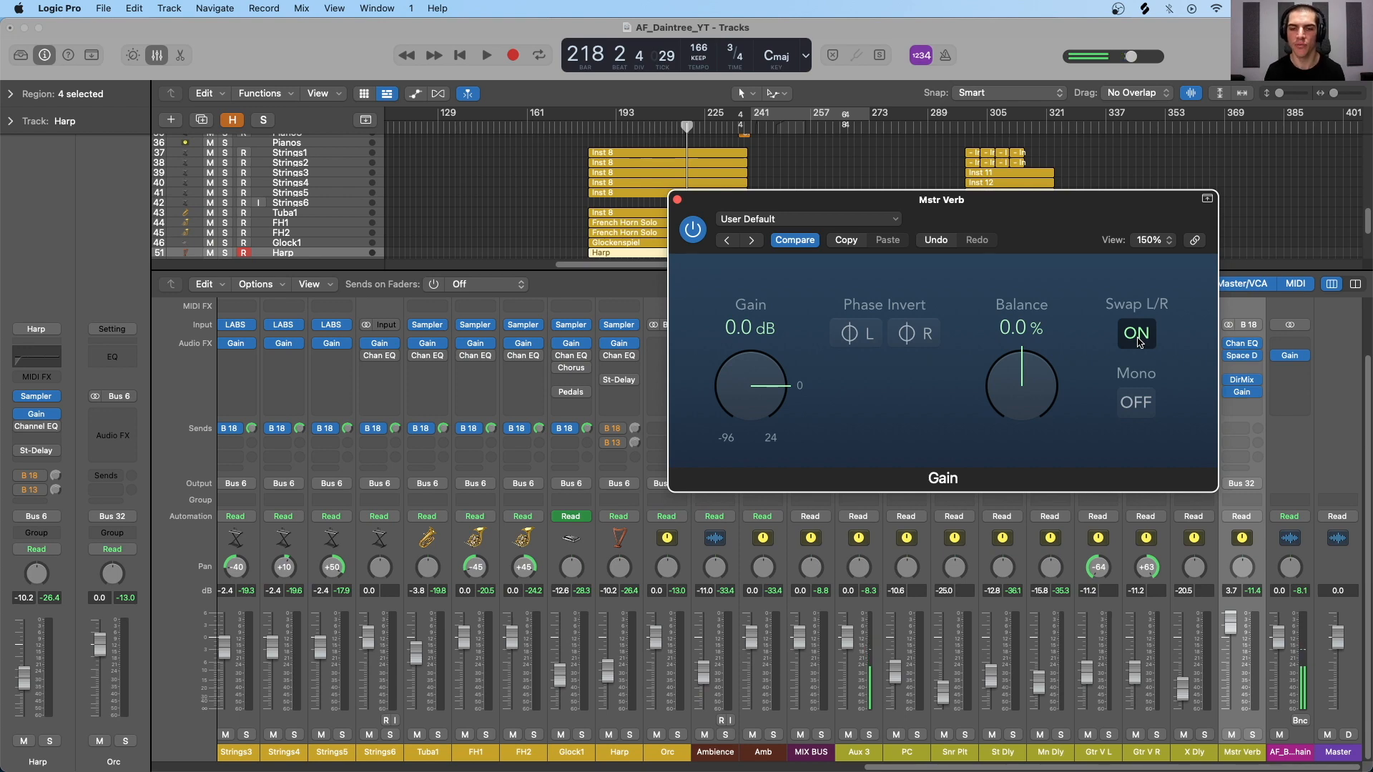
# Step: Close the Mstr Verb Gain plug-in and reopen the one on the AF_Basic_Mastering_Chain channel strip
pyautogui.click(677, 200)
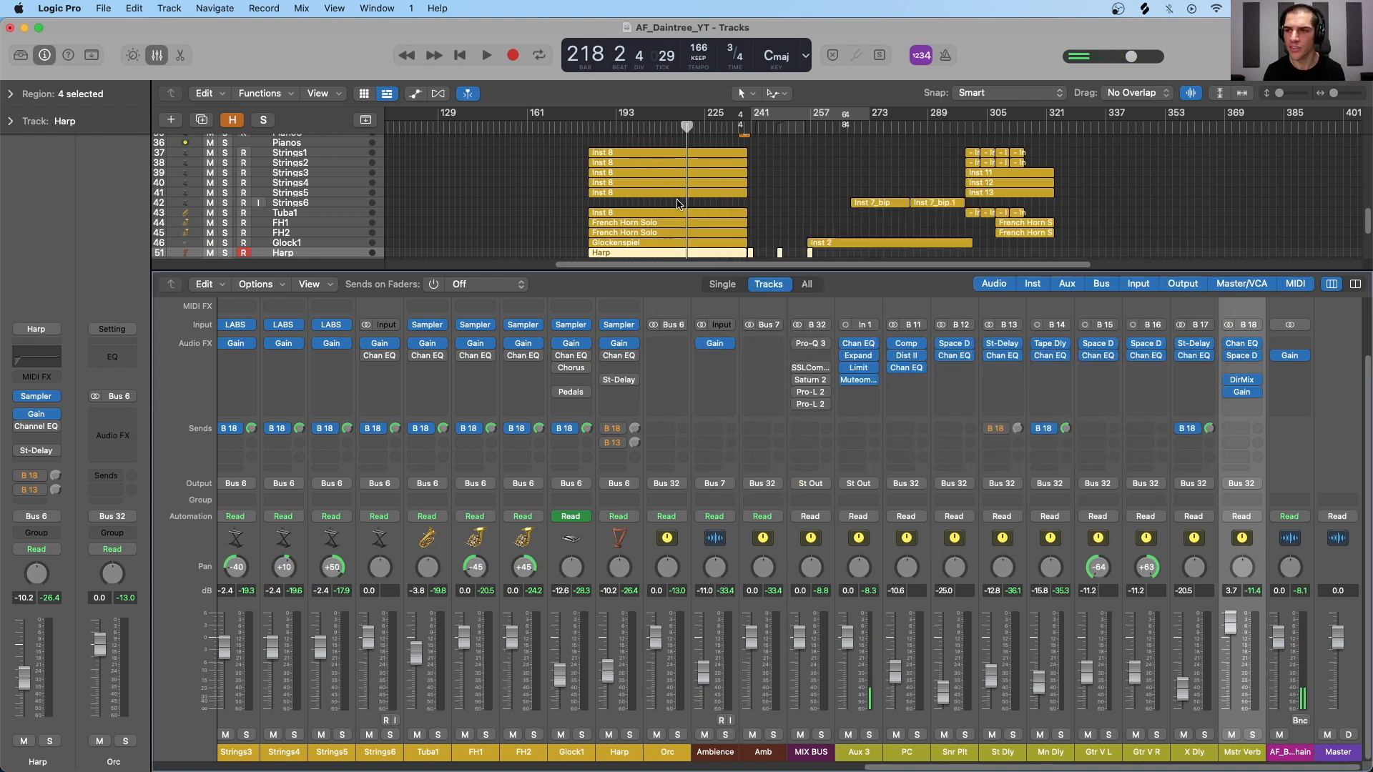
pyautogui.click(1291, 356)
pyautogui.moveTo(749, 225); pyautogui.dragTo(785, 260)
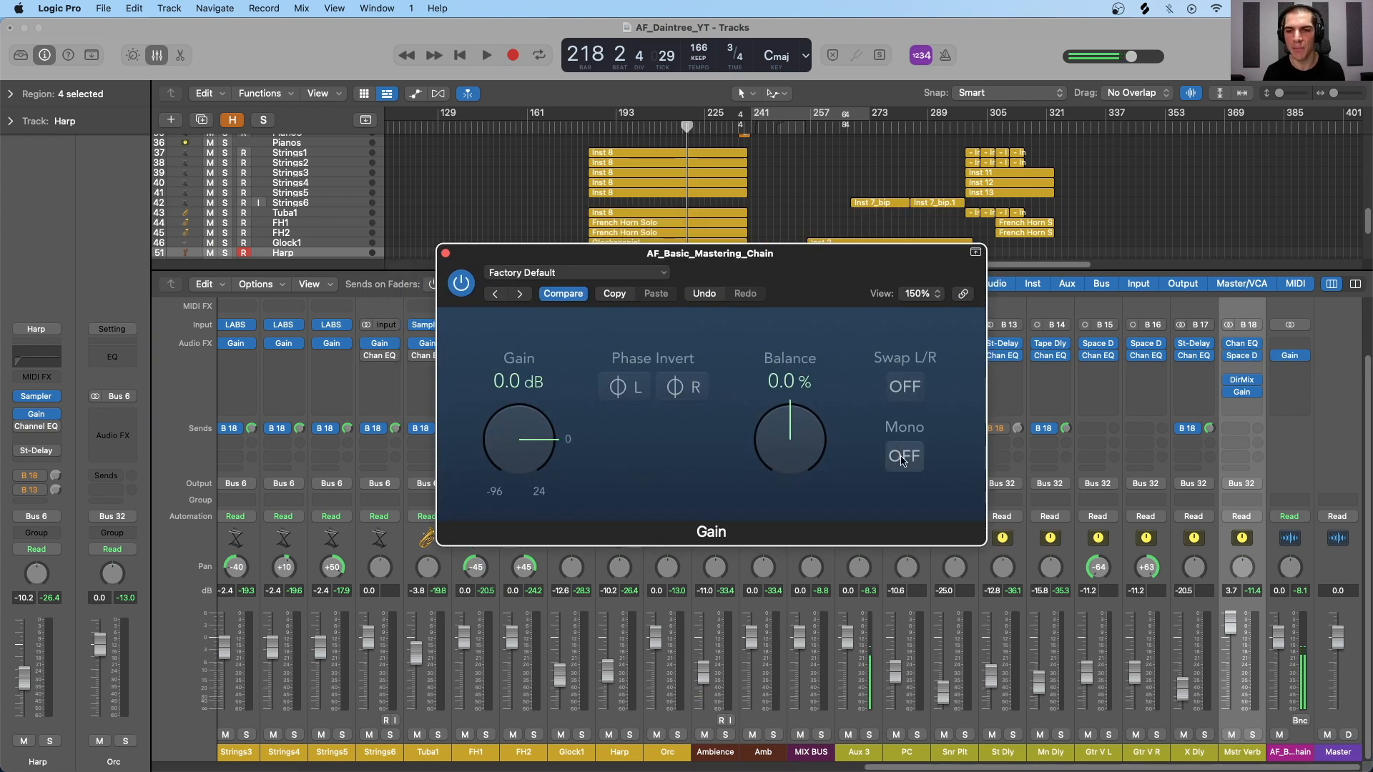
pyautogui.moveTo(798, 268); pyautogui.dragTo(802, 225)
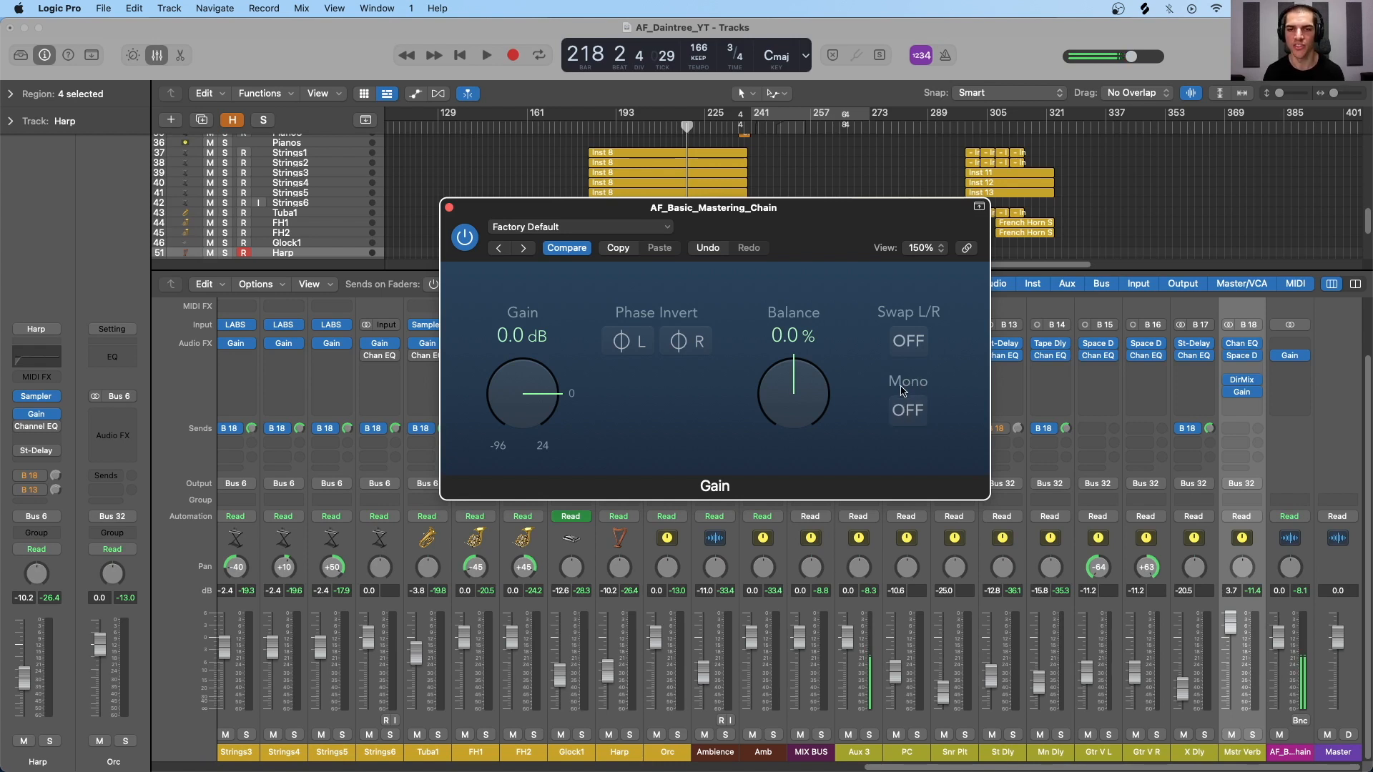
pyautogui.moveTo(815, 231); pyautogui.dragTo(798, 231)
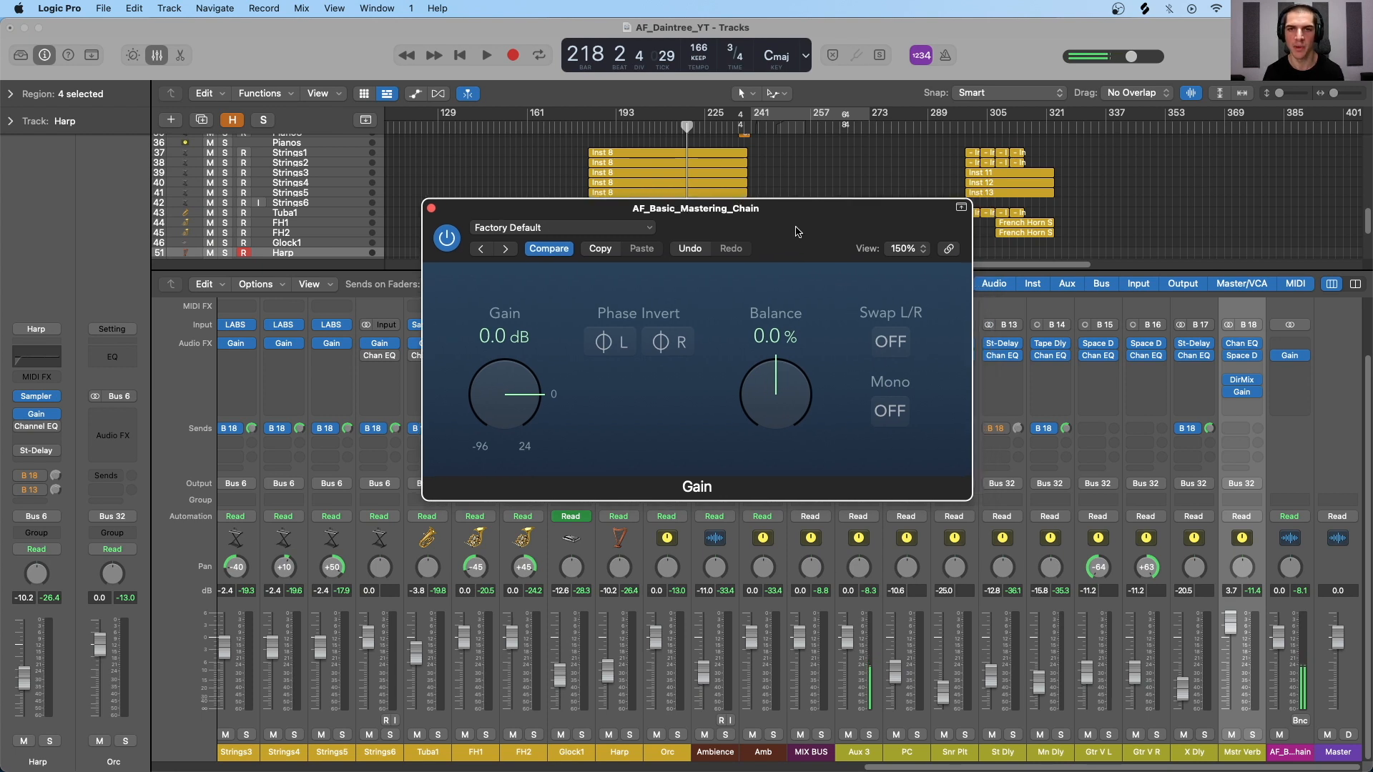
# Step: Play the song from bar 251 and turn on Mono in the mastering chain's Gain plug-in
pyautogui.click(789, 129)
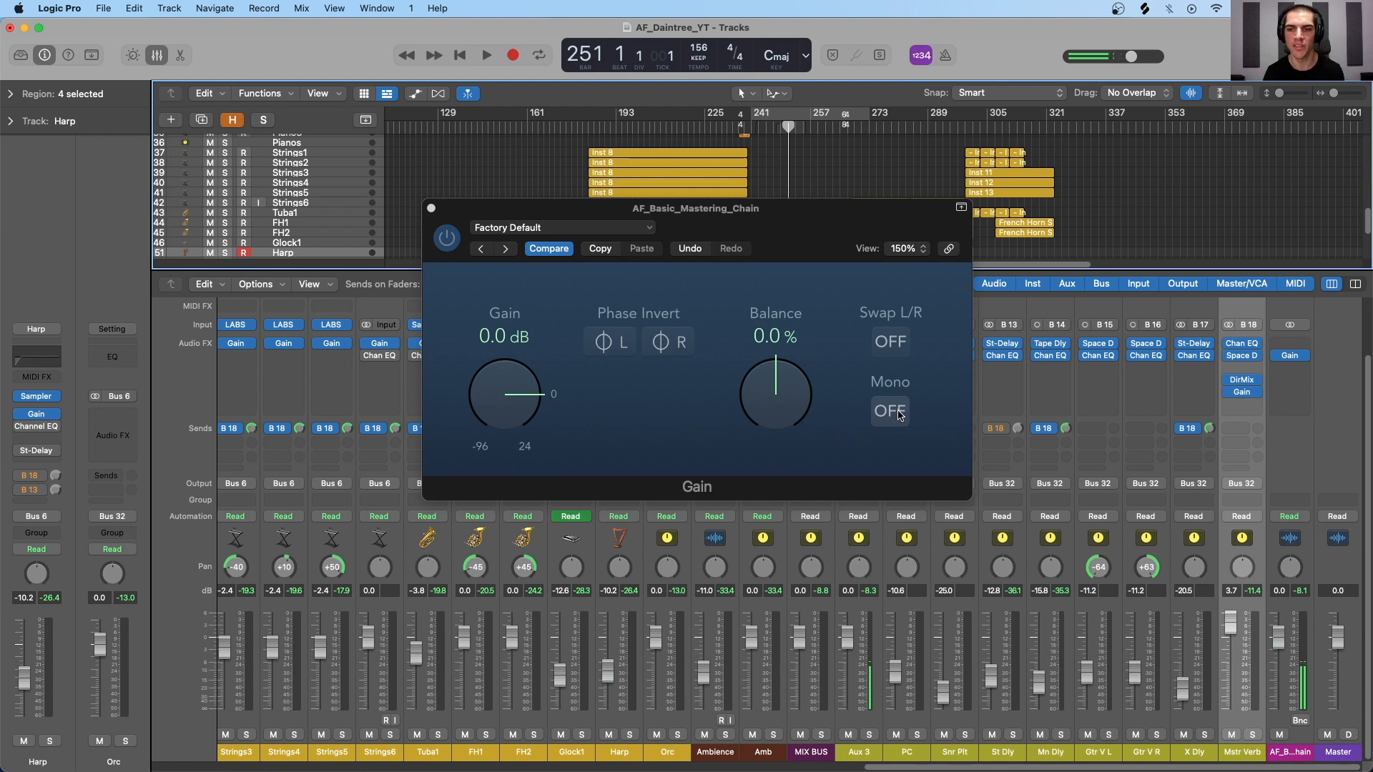
pyautogui.press('space')
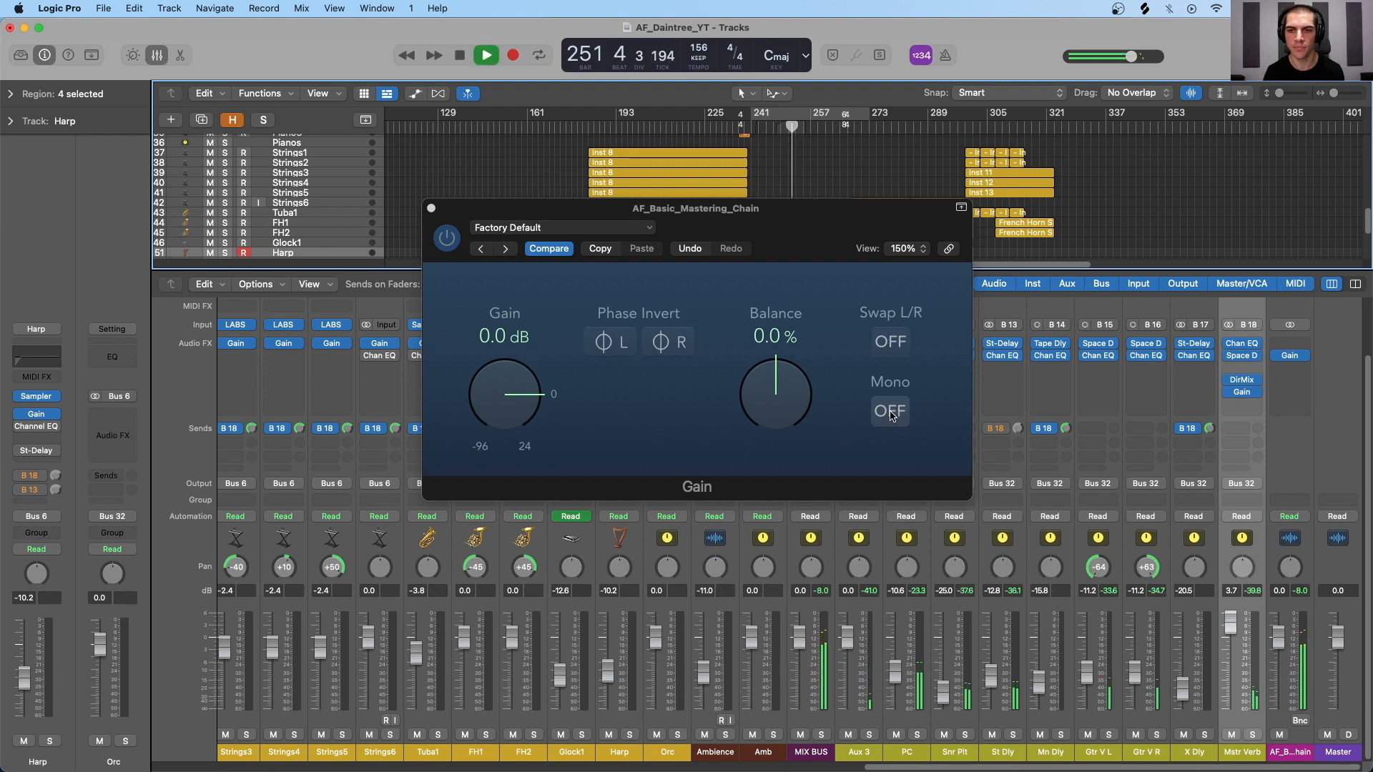
pyautogui.click(890, 413)
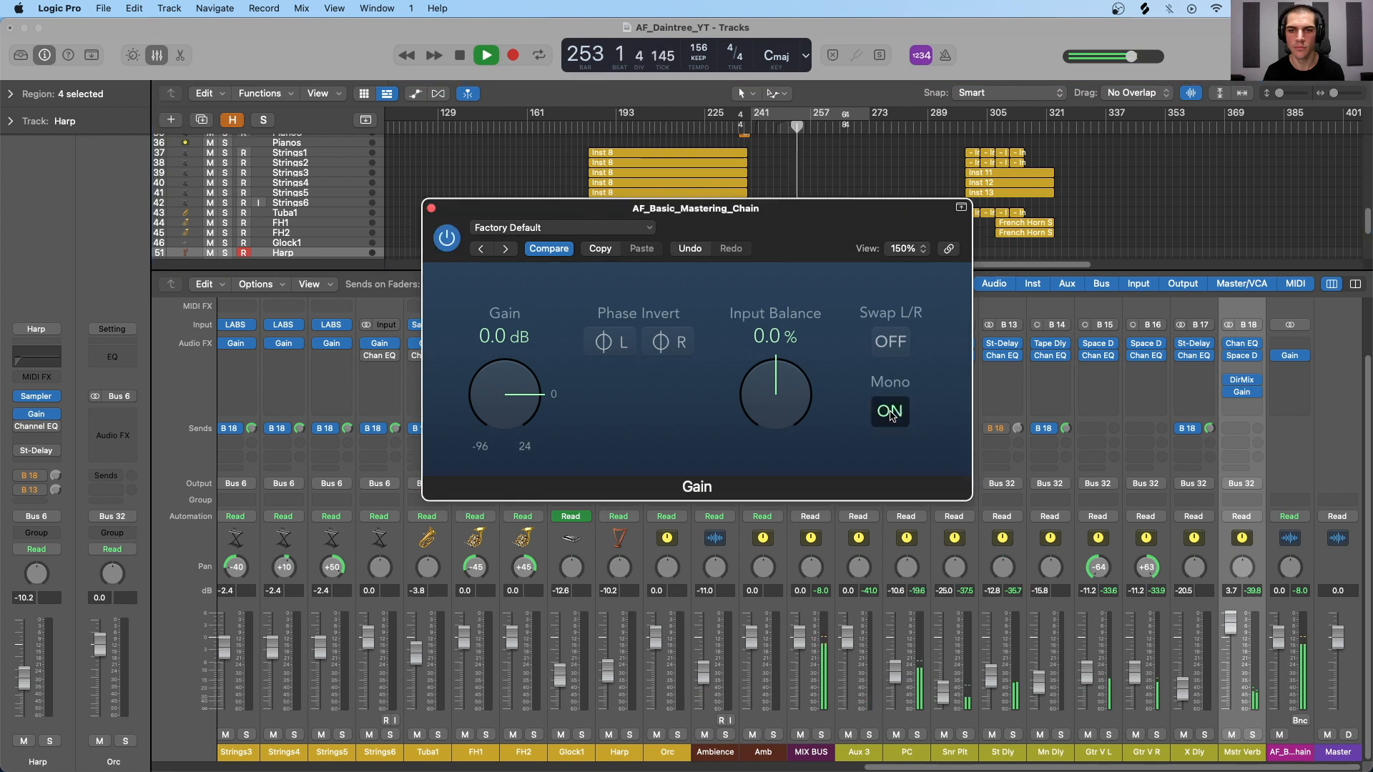
# Step: Compare Mono off and on in the mastering chain's Gain plug-in, leave it off, and stop playback
pyautogui.click(890, 414)
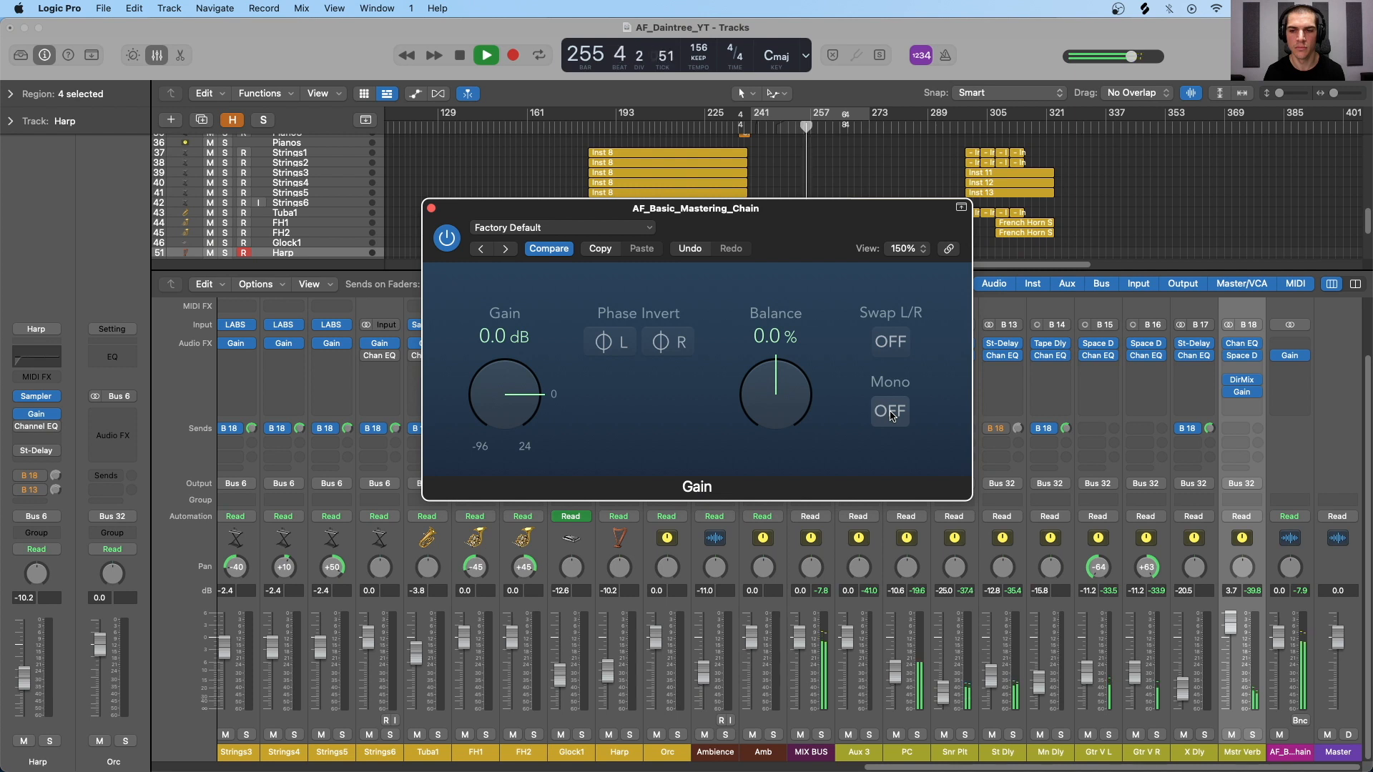
pyautogui.click(890, 413)
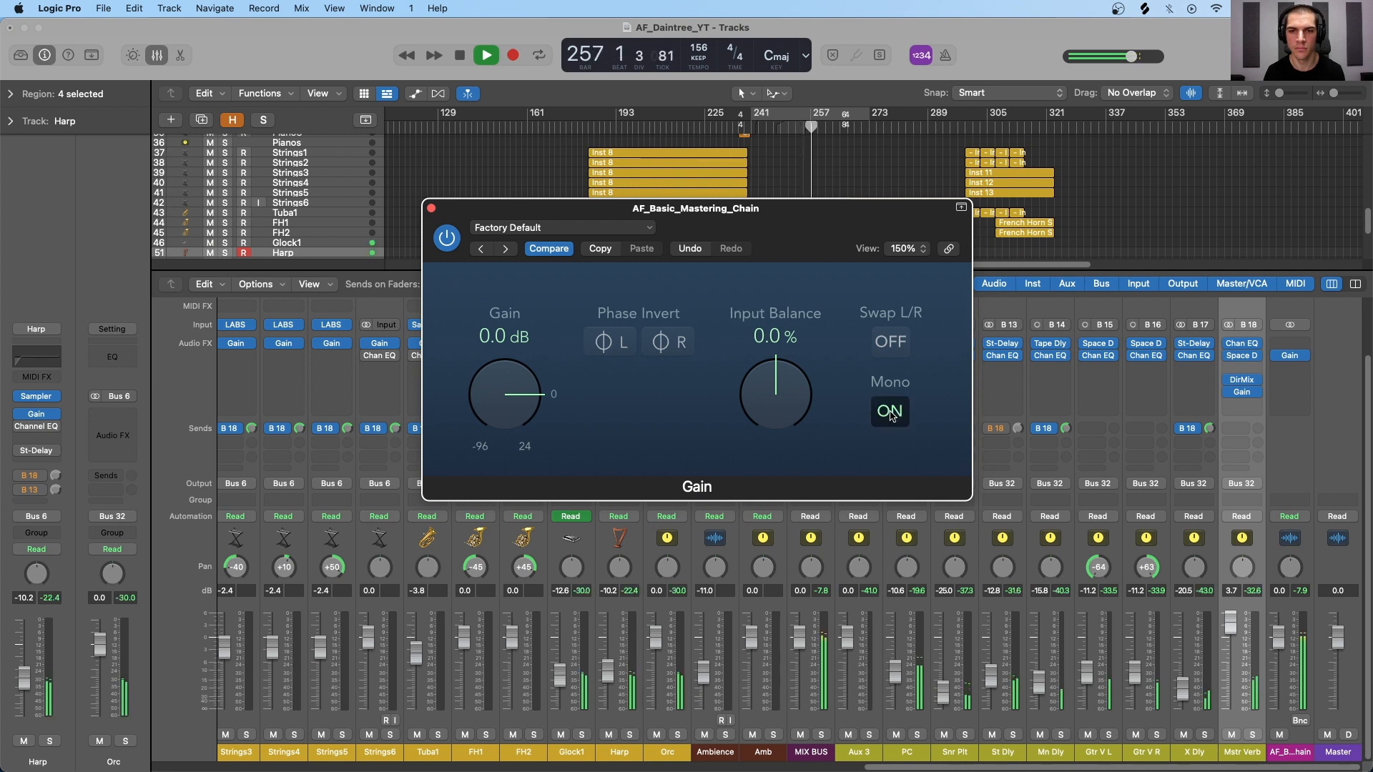
pyautogui.click(890, 413)
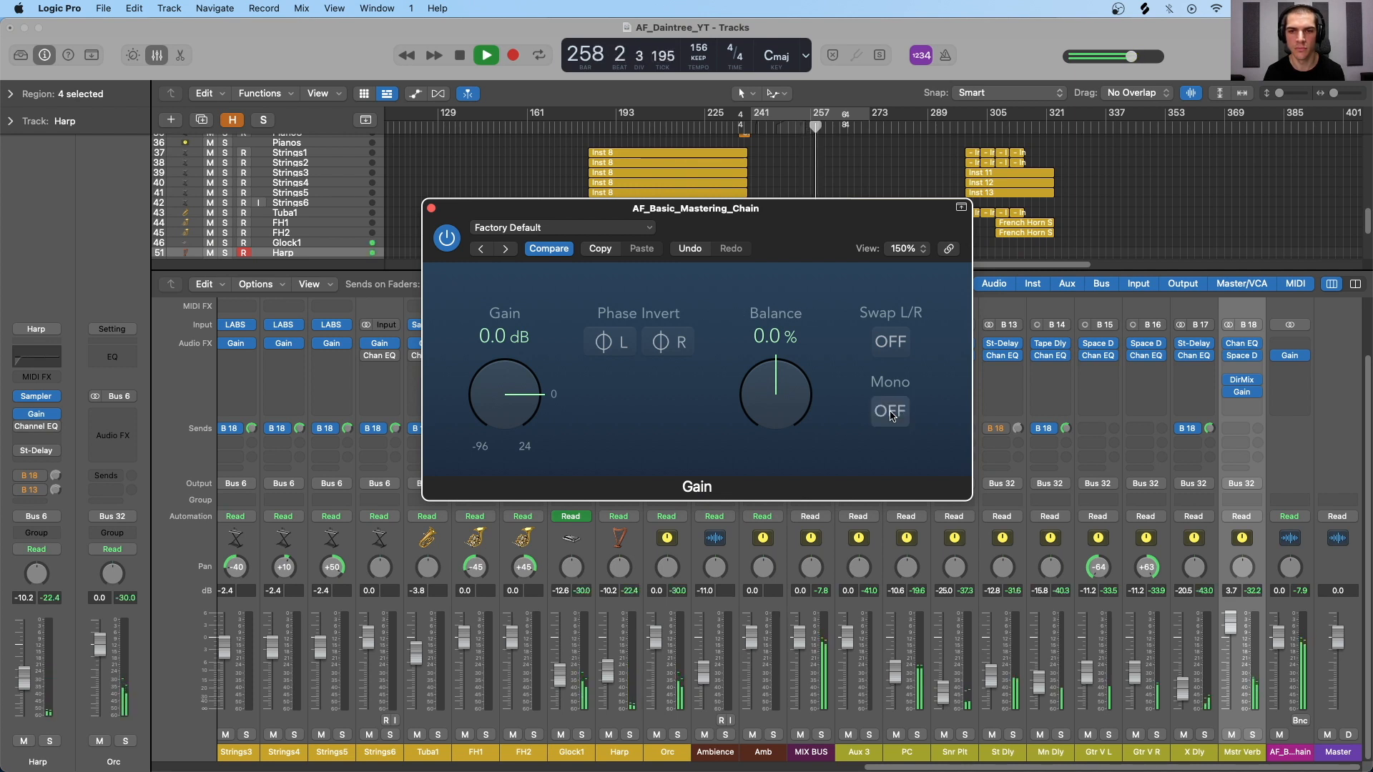
pyautogui.press('space')
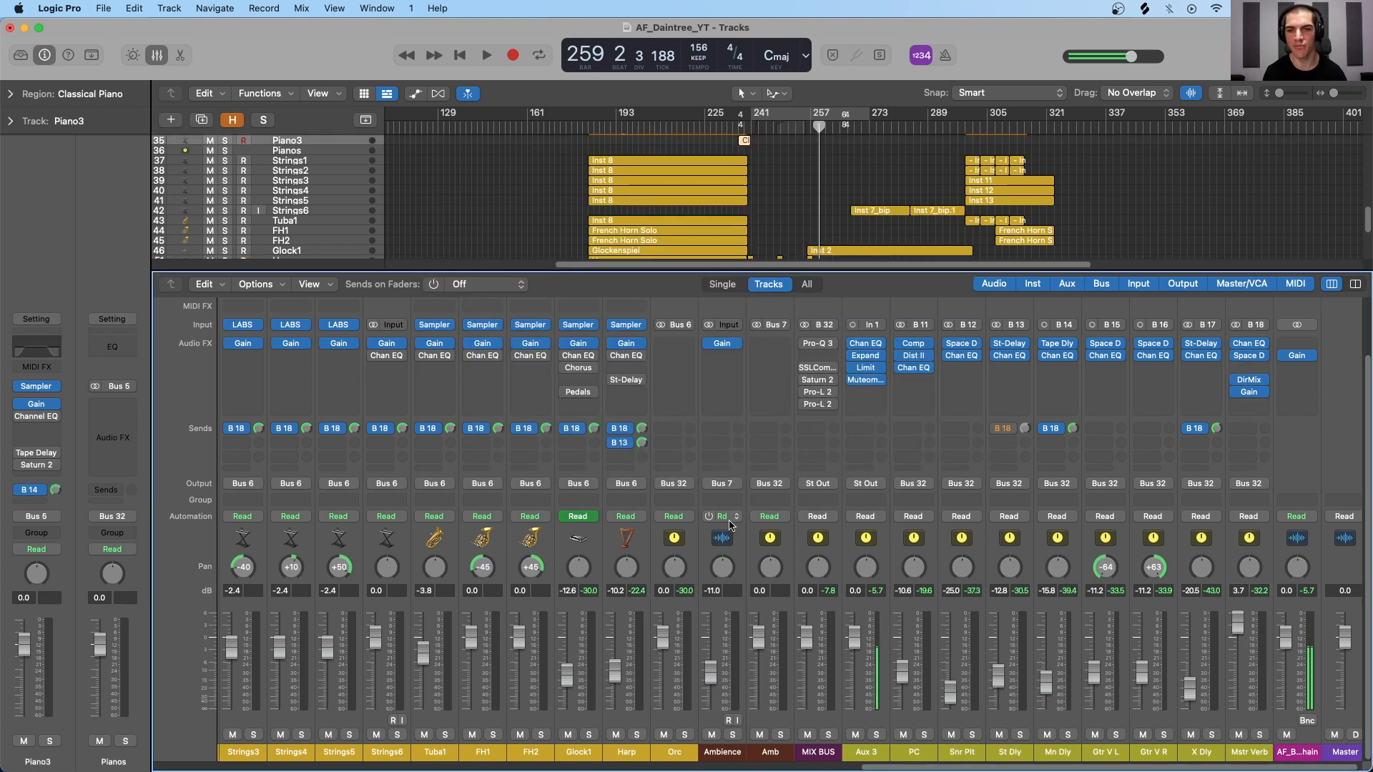
# Step: Lower the Piano3 channel fader slightly and reset it to 0.0 dB
pyautogui.hscroll(-11, 729, 524)
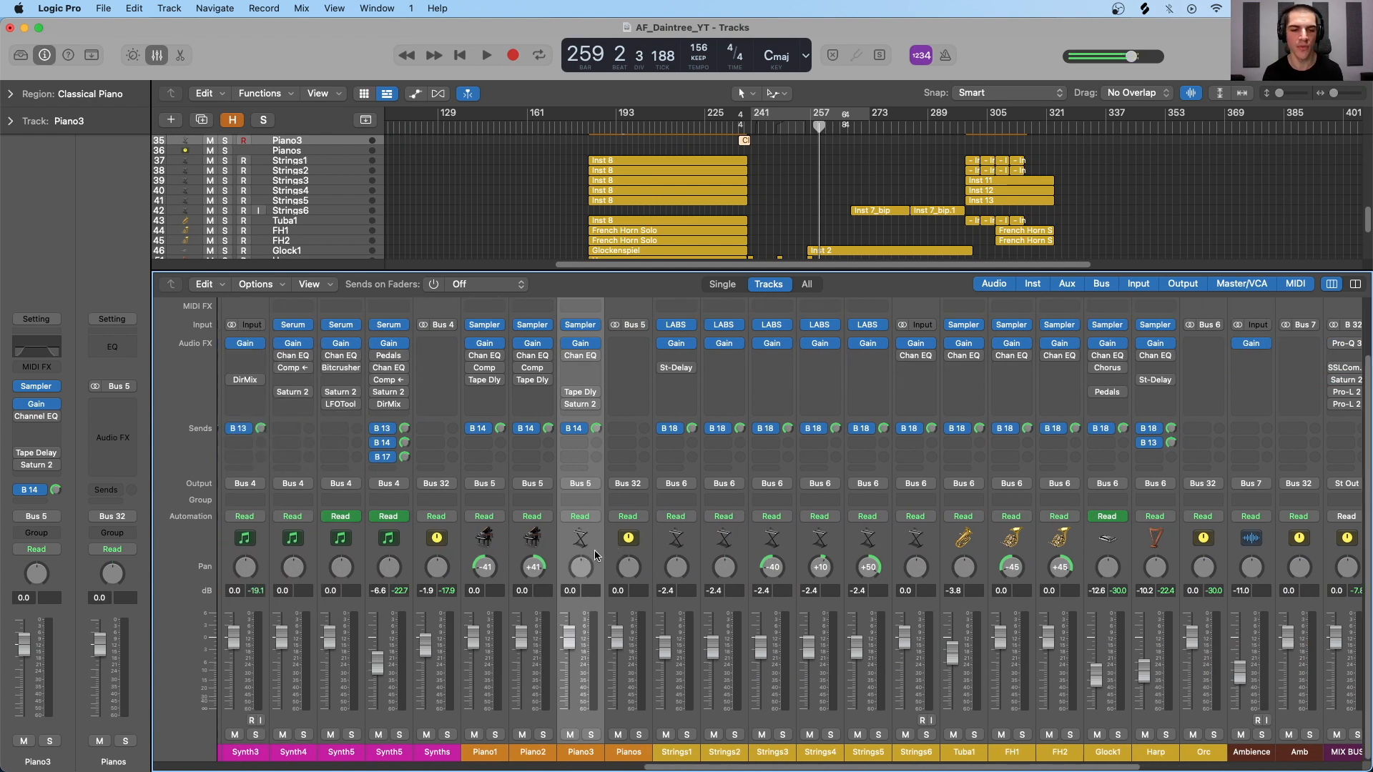
pyautogui.moveTo(570, 638); pyautogui.dragTo(572, 649)
pyautogui.keyDown('alt'); pyautogui.click(572, 648); pyautogui.keyUp('alt')
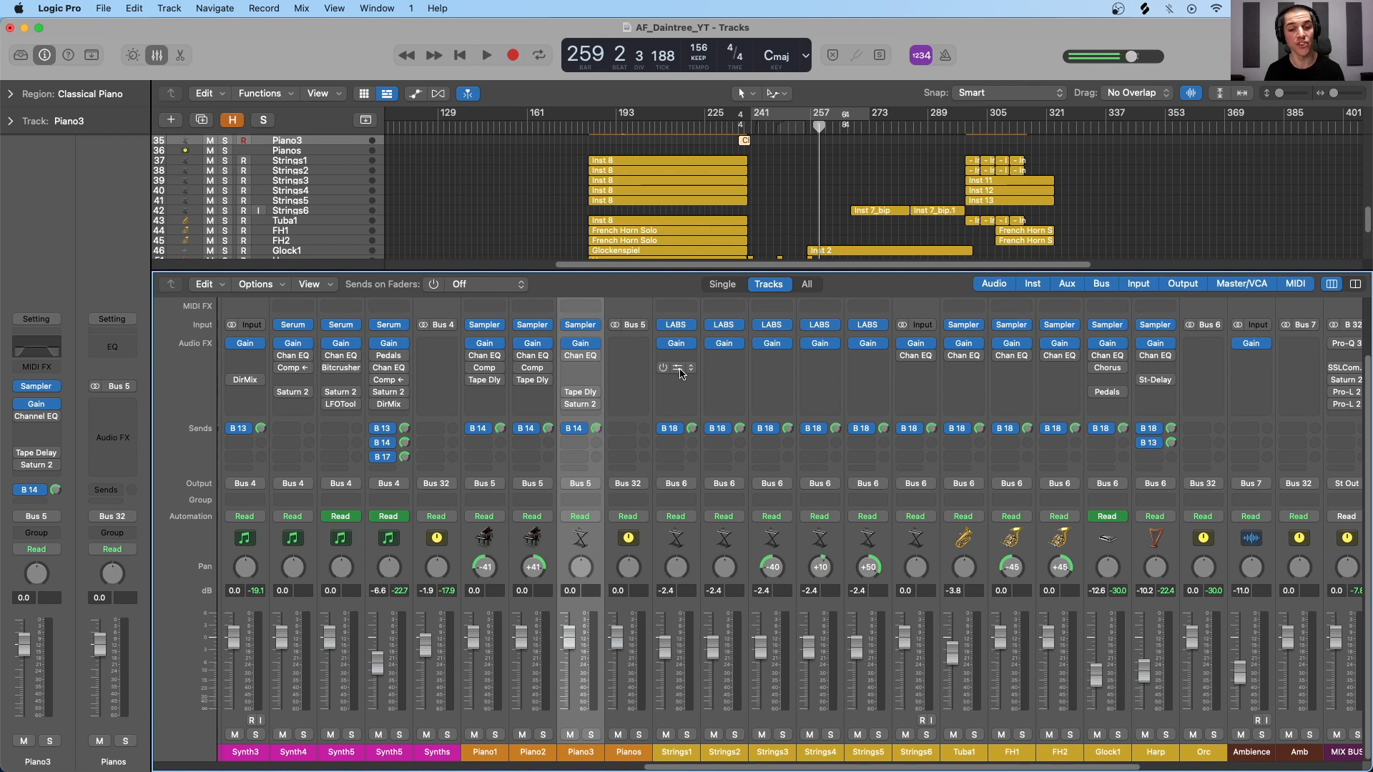
# Step: Insert a Gain plug-in after Saturn 2 on the Piano3 channel strip and set its gain to -2.9 dB
pyautogui.click(587, 417)
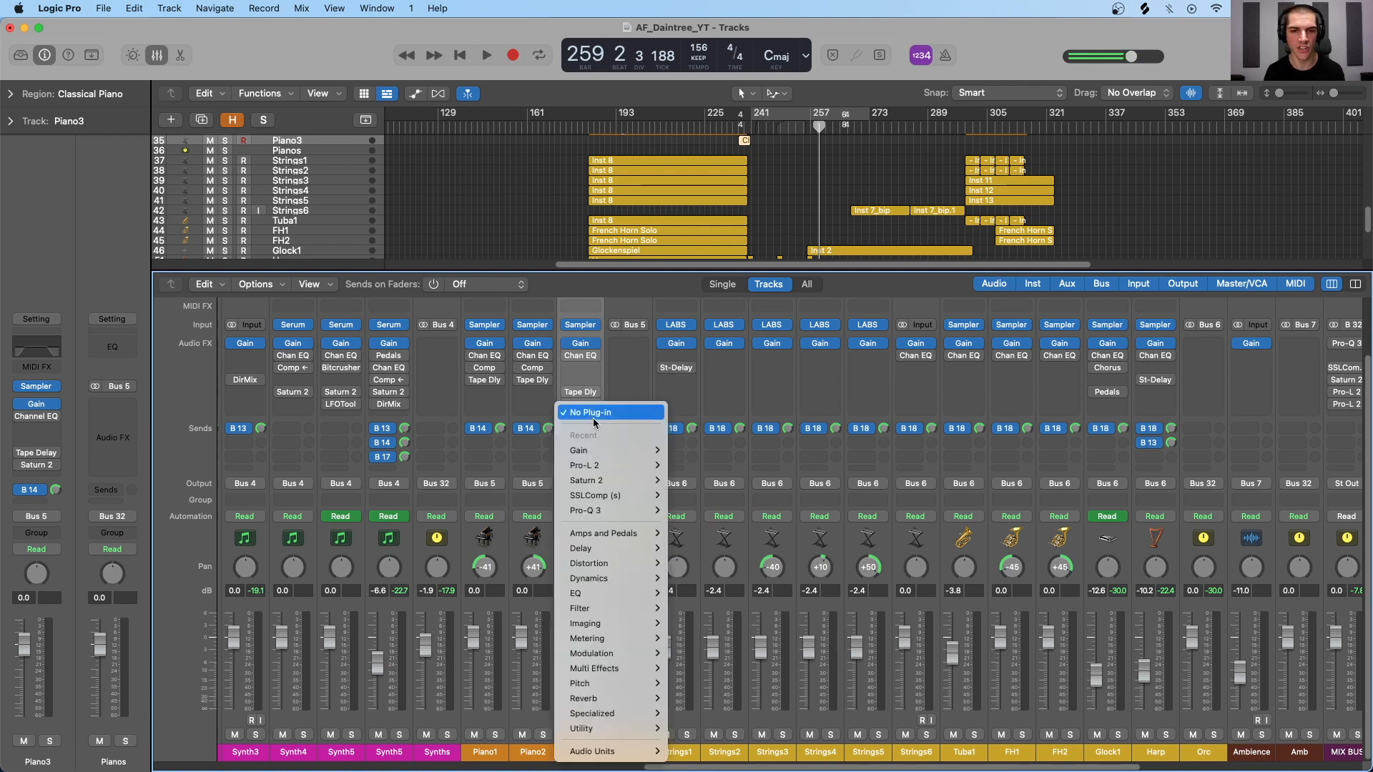
pyautogui.moveTo(628, 449)
pyautogui.click(684, 450)
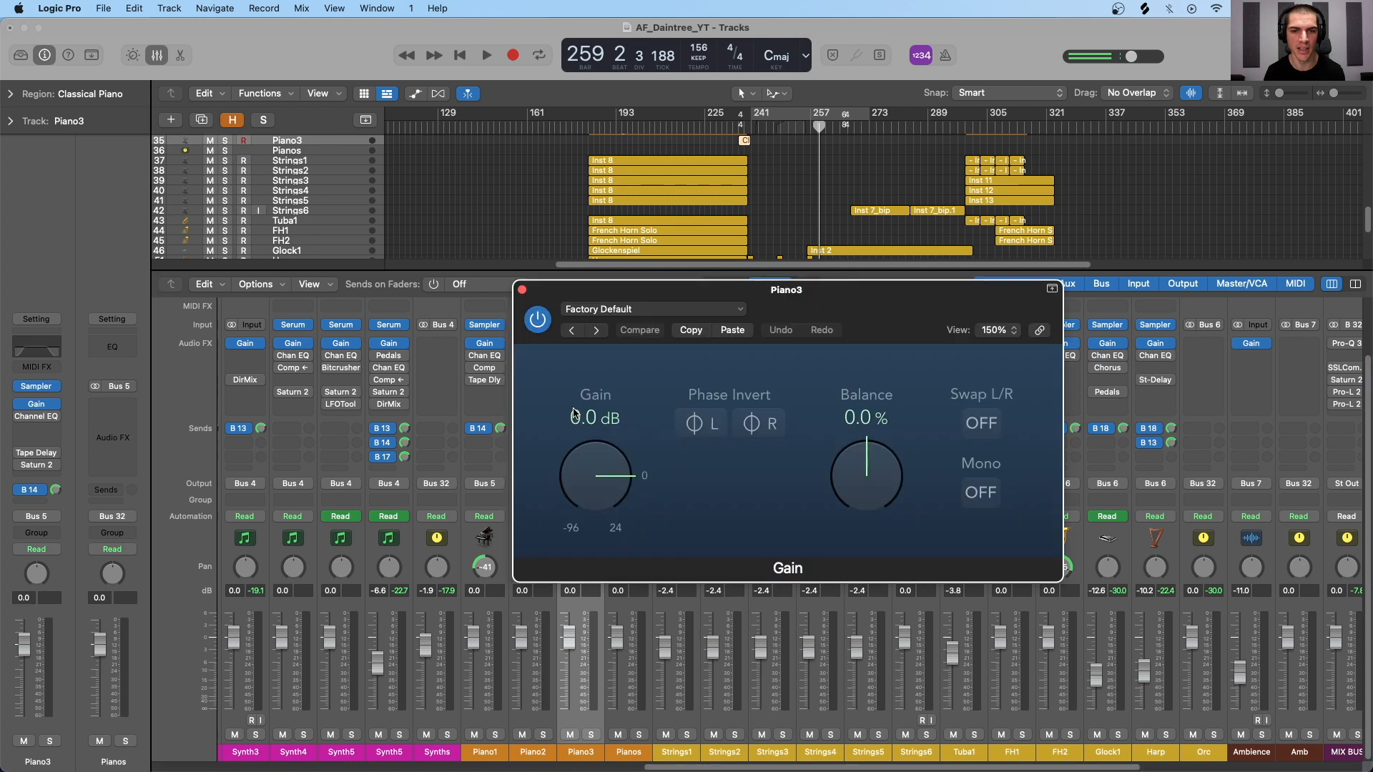
pyautogui.moveTo(587, 290); pyautogui.dragTo(800, 168)
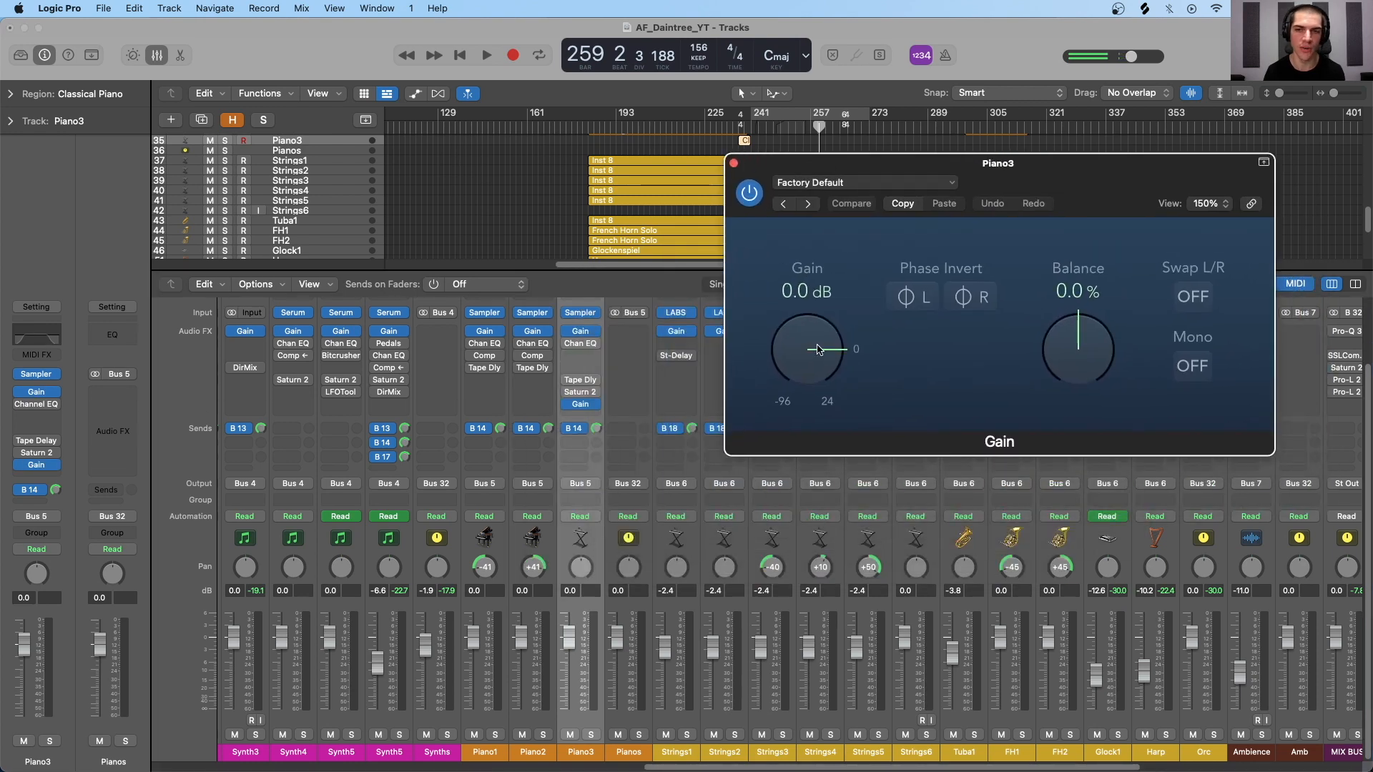
pyautogui.moveTo(810, 350); pyautogui.dragTo(807, 352)
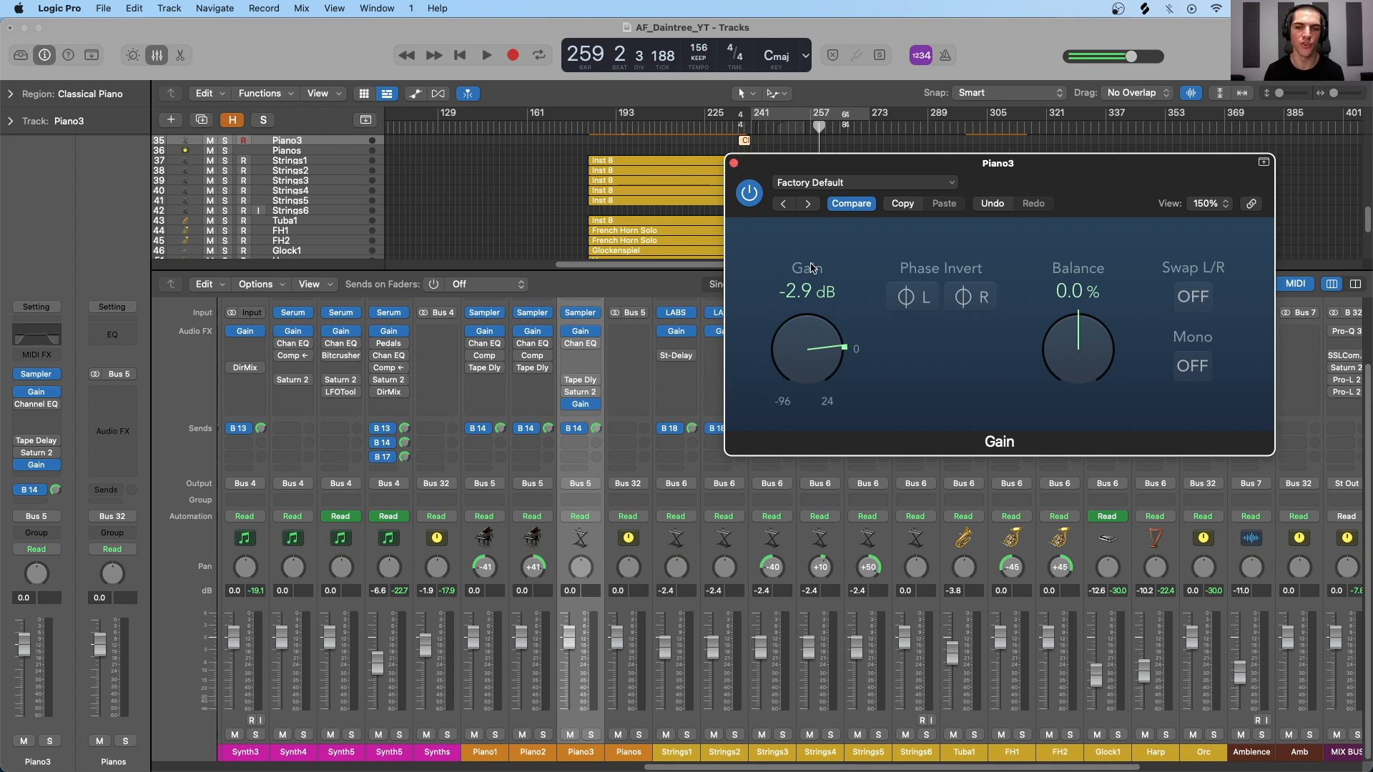
pyautogui.click(568, 405)
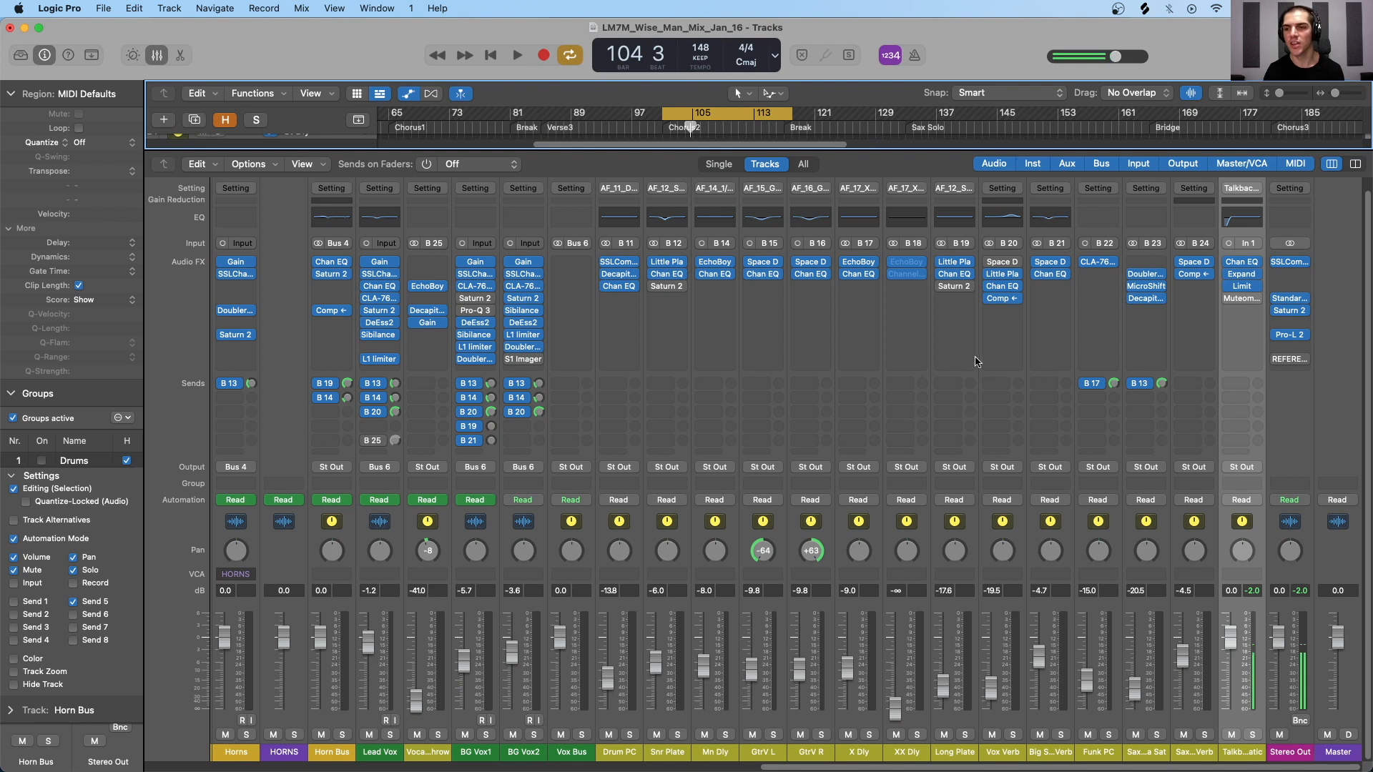
# Step: Insert a stereo Gain plug-in between Saturn 2 and Pro-L 2 on the Stereo Out channel strip of LM7M_Wise_Man_Mix_Jan_16
pyautogui.hscroll(-5, 973, 356)
pyautogui.hscroll(-15, 972, 355)
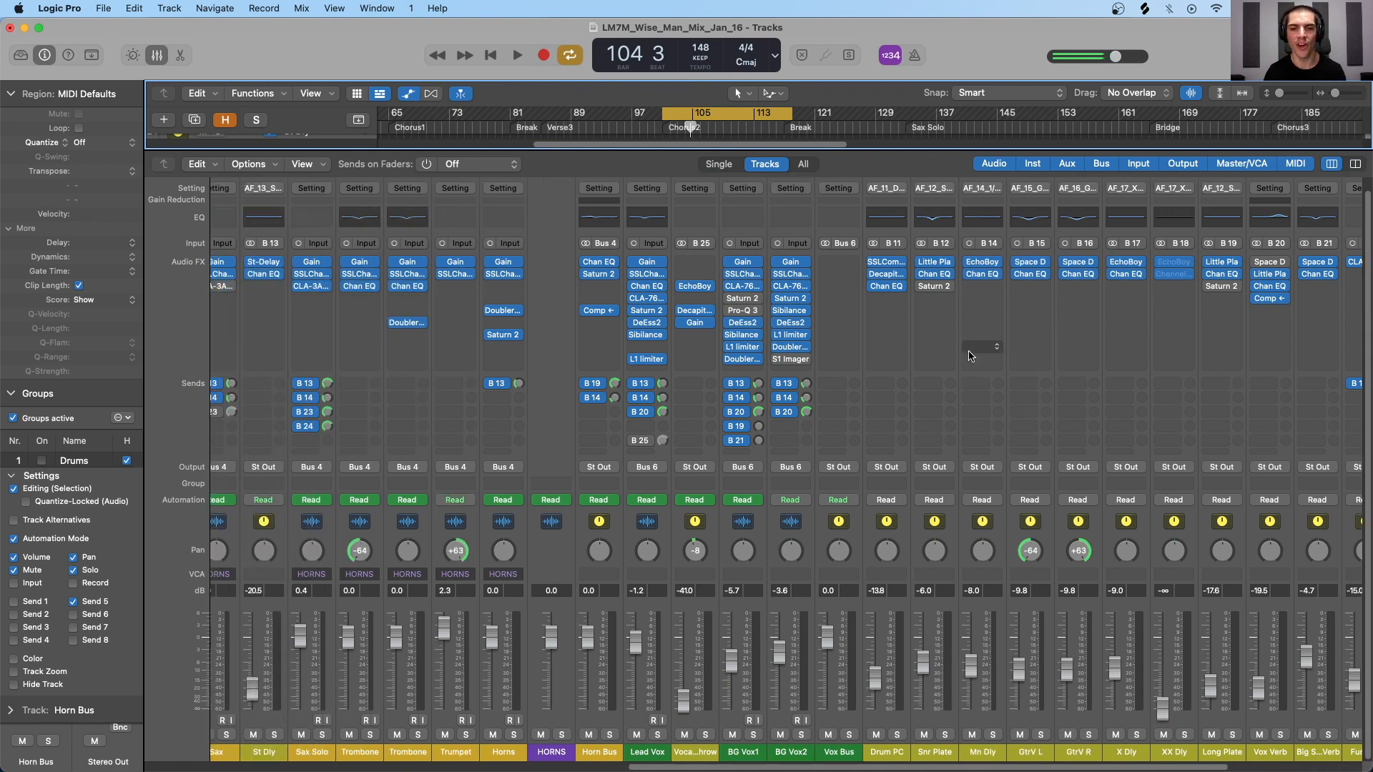
pyautogui.hscroll(-5, 969, 355)
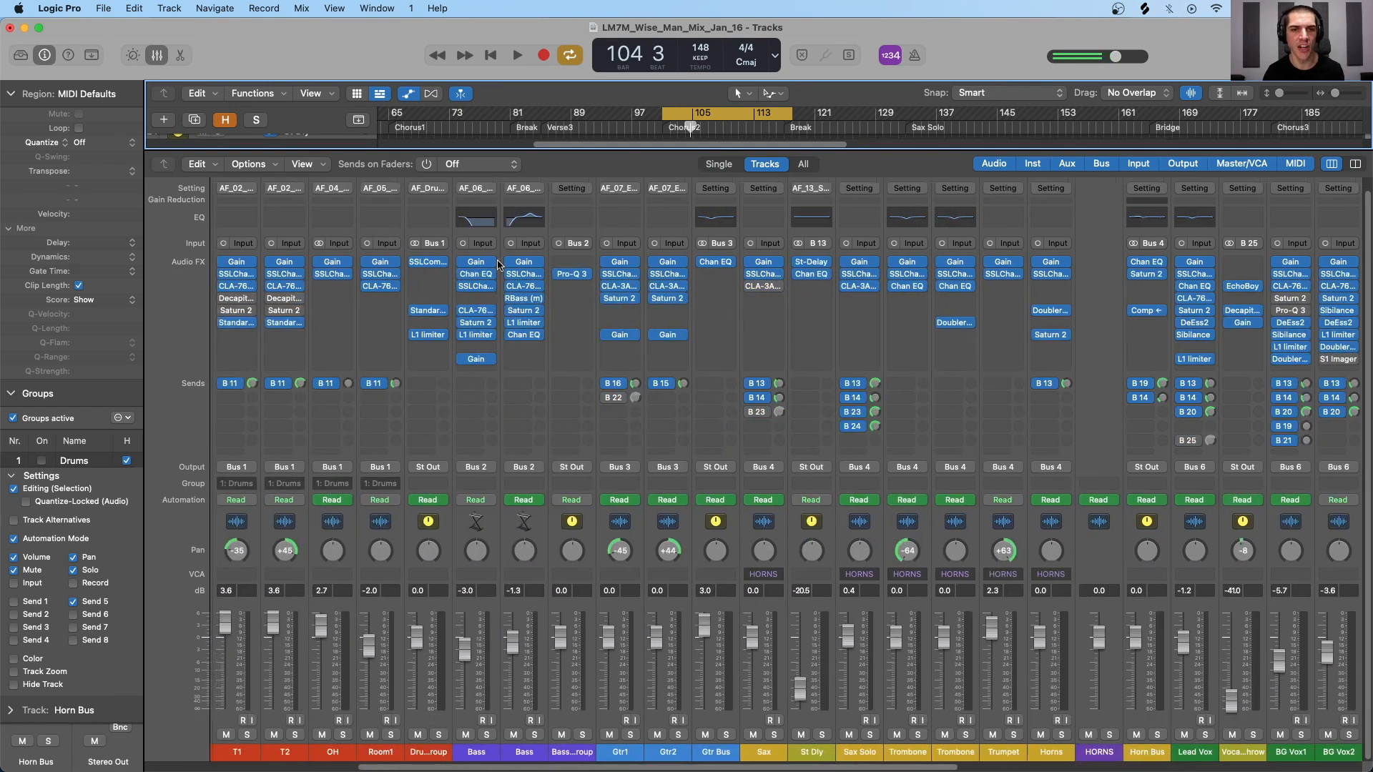
pyautogui.hscroll(20, 851, 263)
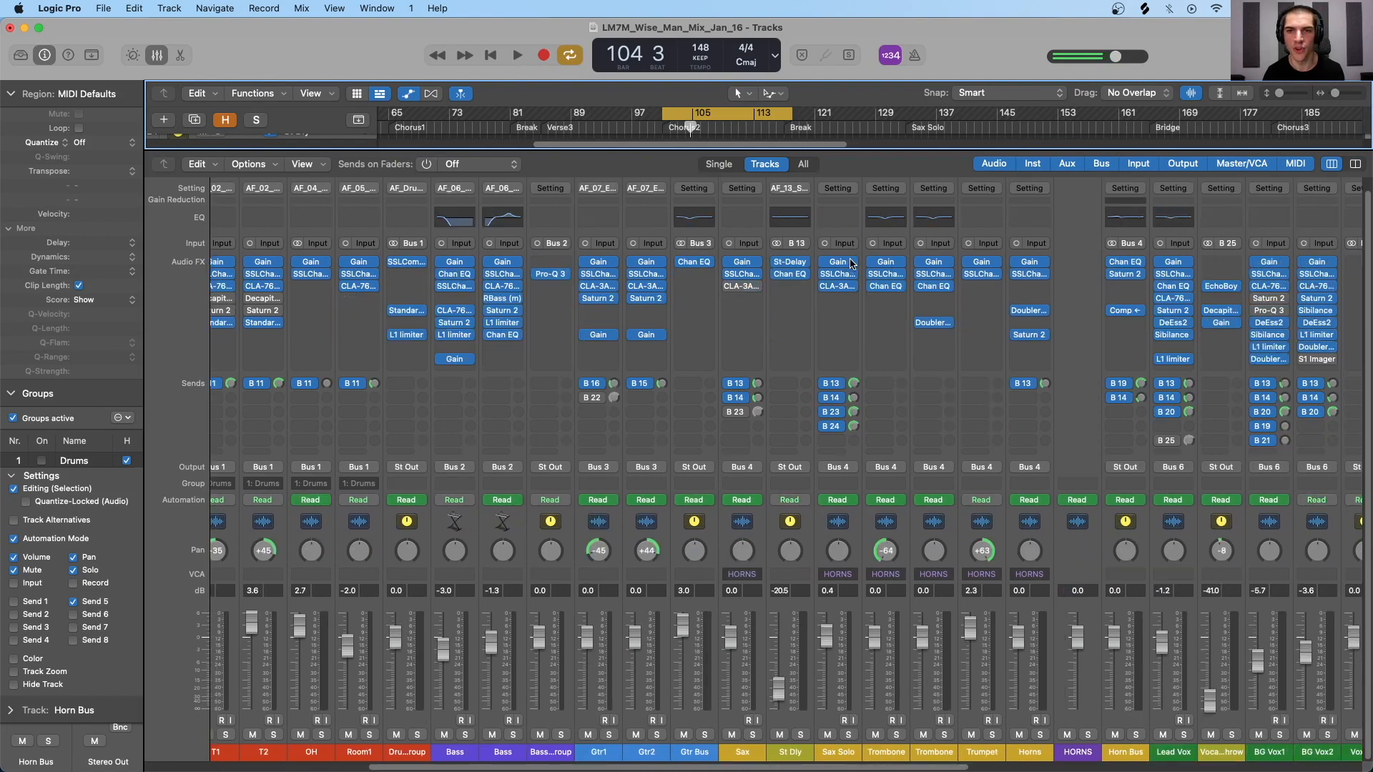
pyautogui.hscroll(1, 851, 263)
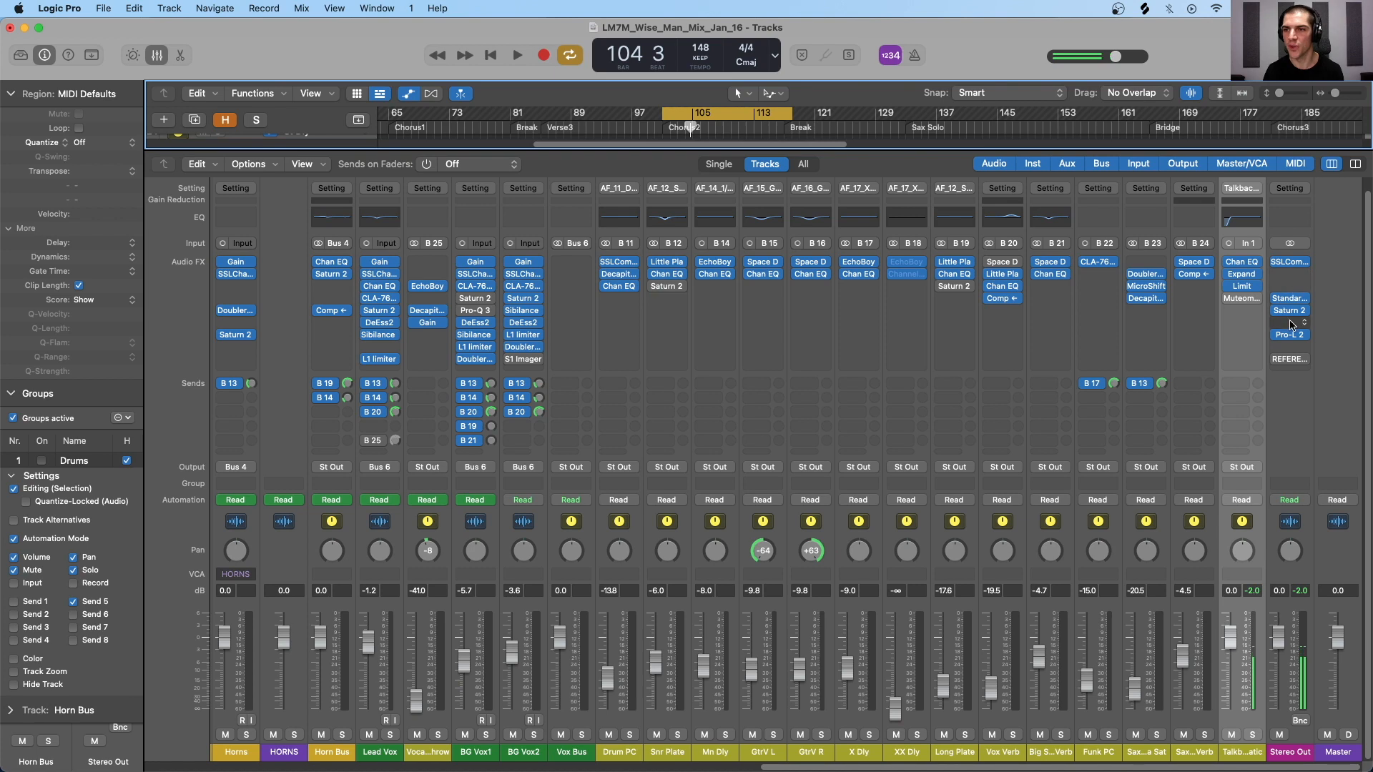
pyautogui.click(1291, 284)
pyautogui.moveTo(1287, 360)
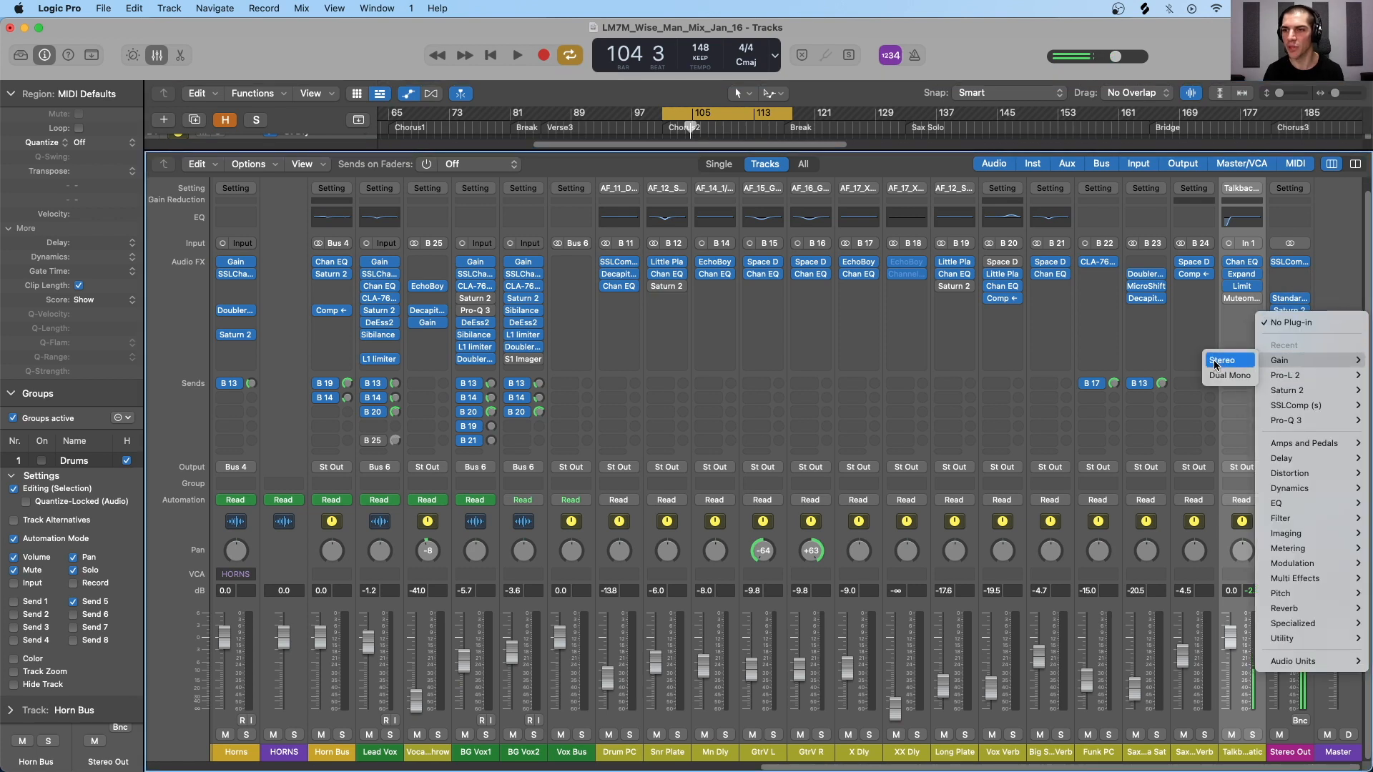
pyautogui.click(1235, 364)
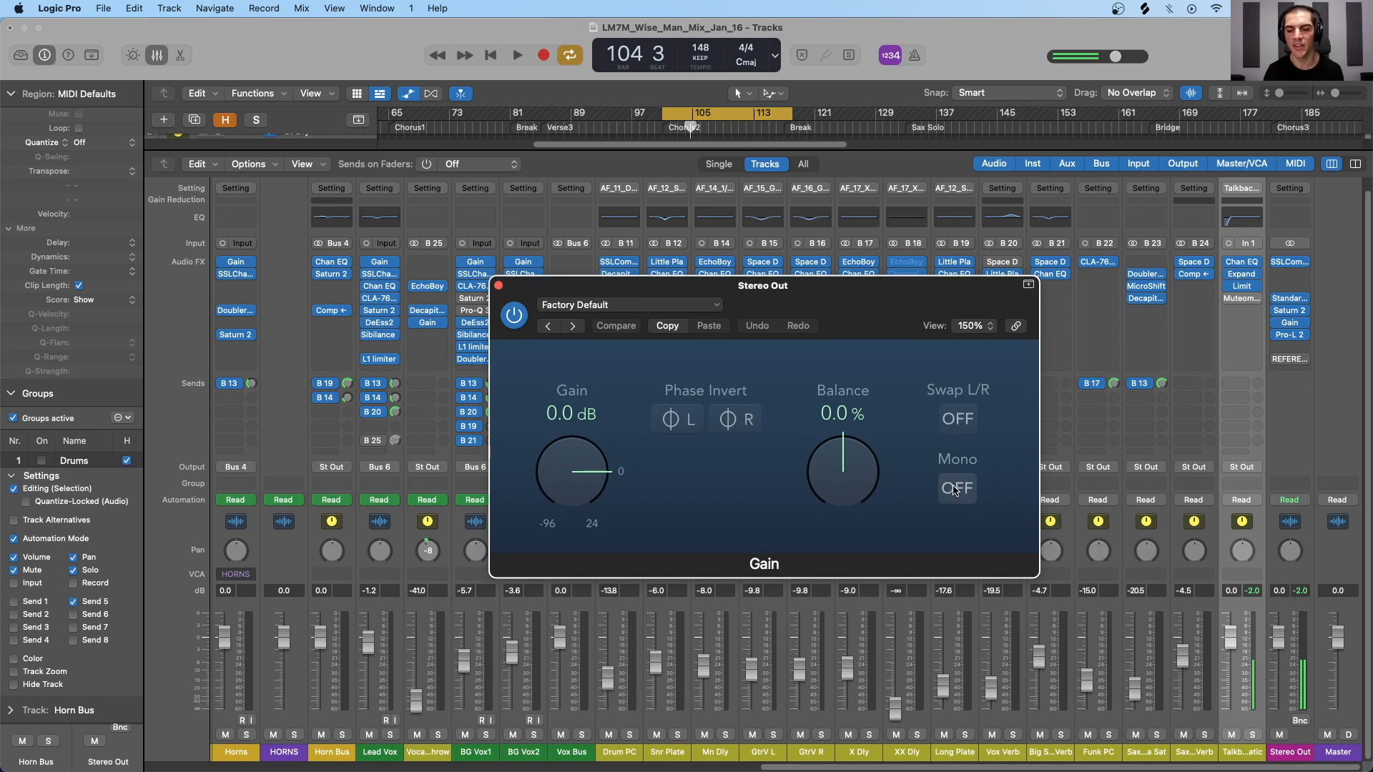
# Step: Play the cycled Chorus2 section, compare Mono on and off twice in the Stereo Out Gain plug-in, and close it with Mono off
pyautogui.press('space')
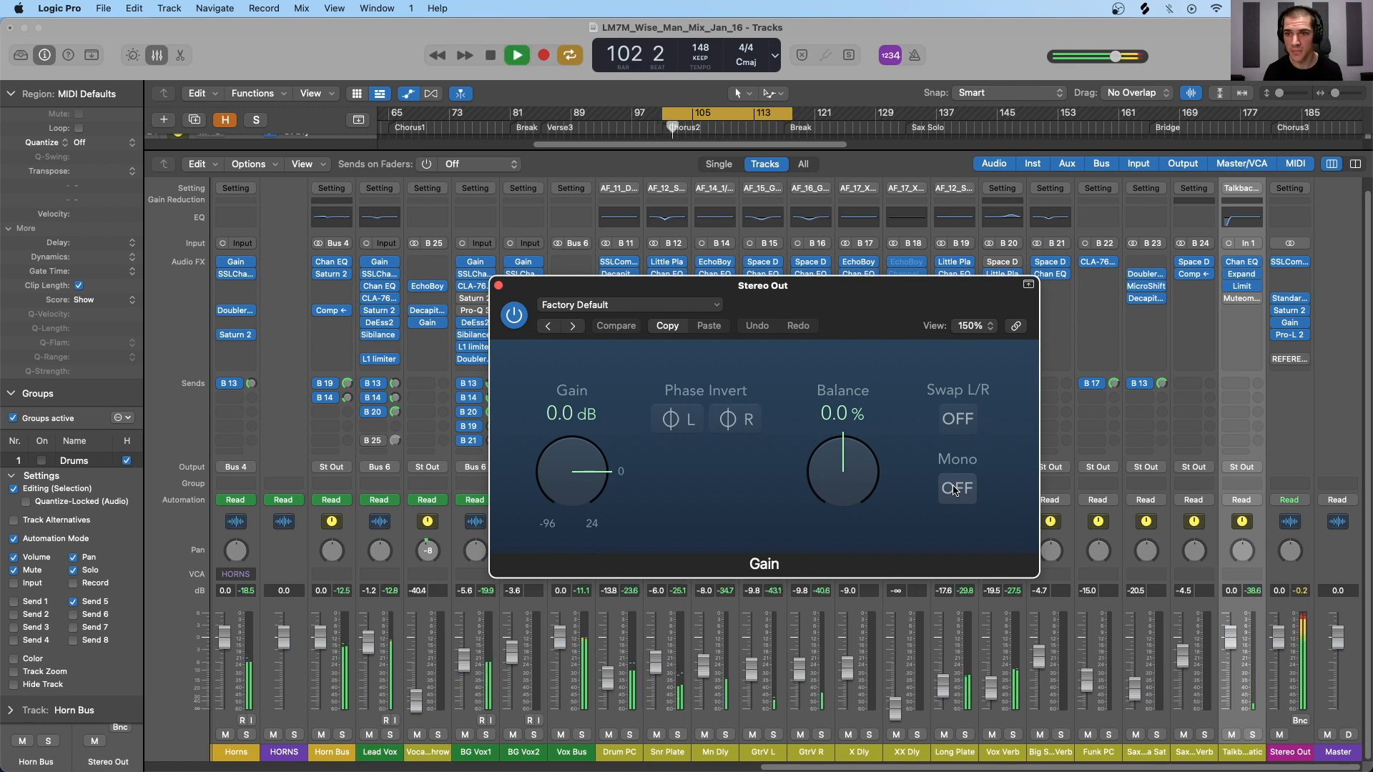
pyautogui.click(957, 488)
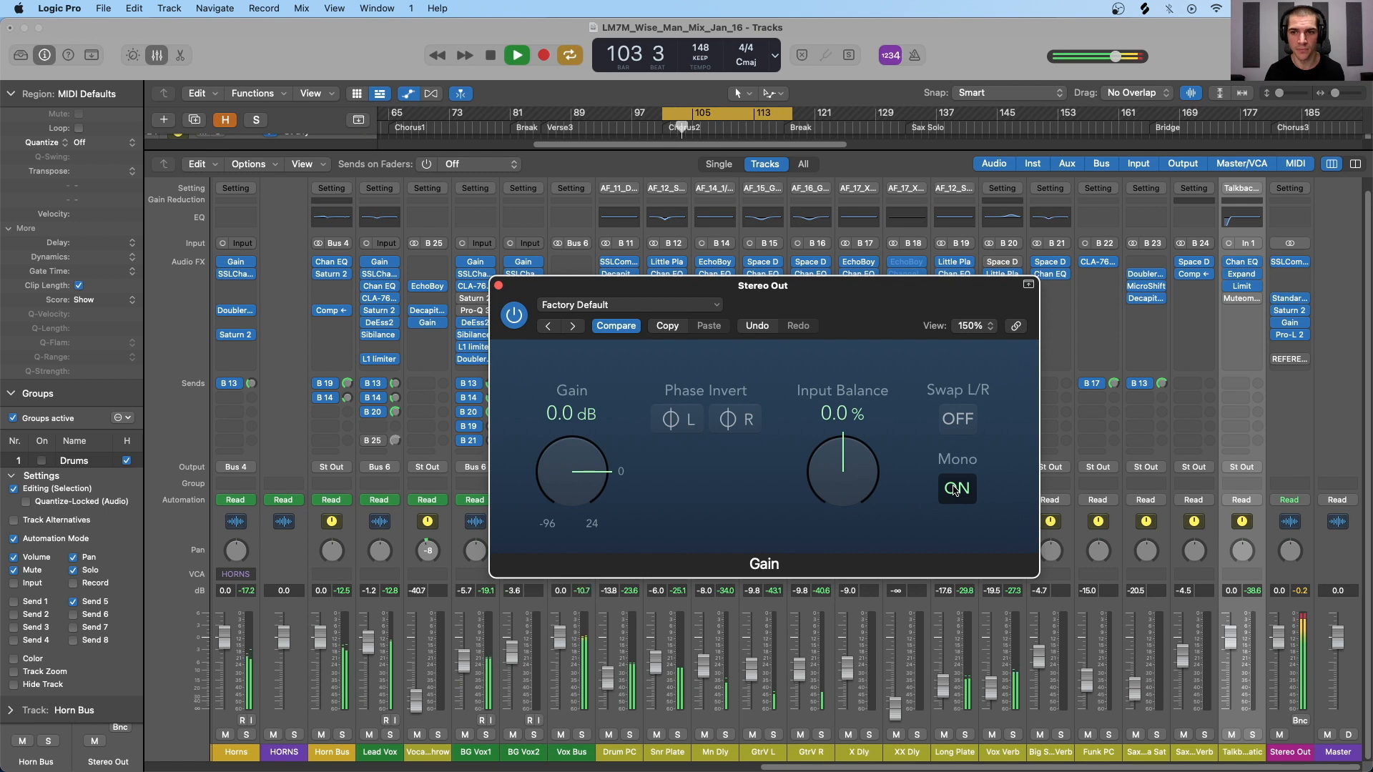
pyautogui.click(955, 488)
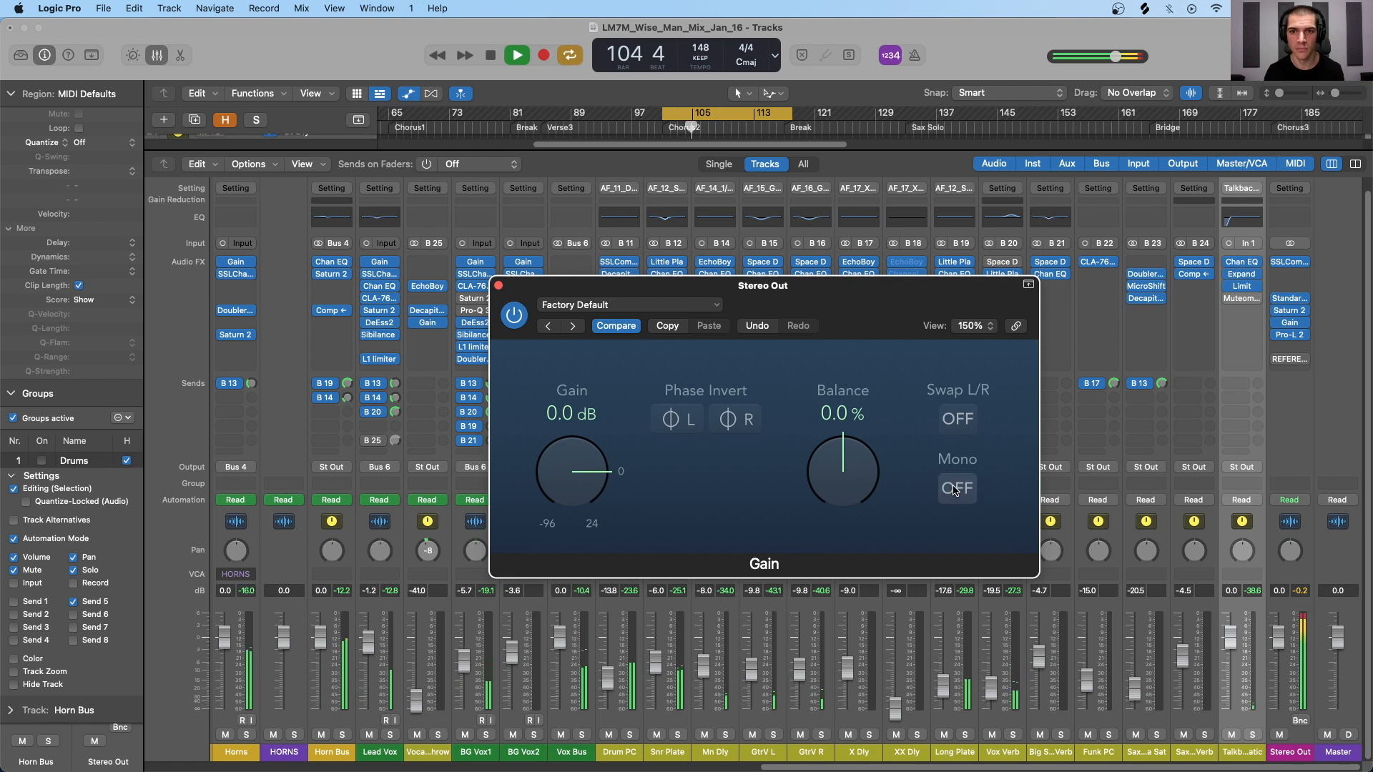
pyautogui.click(955, 488)
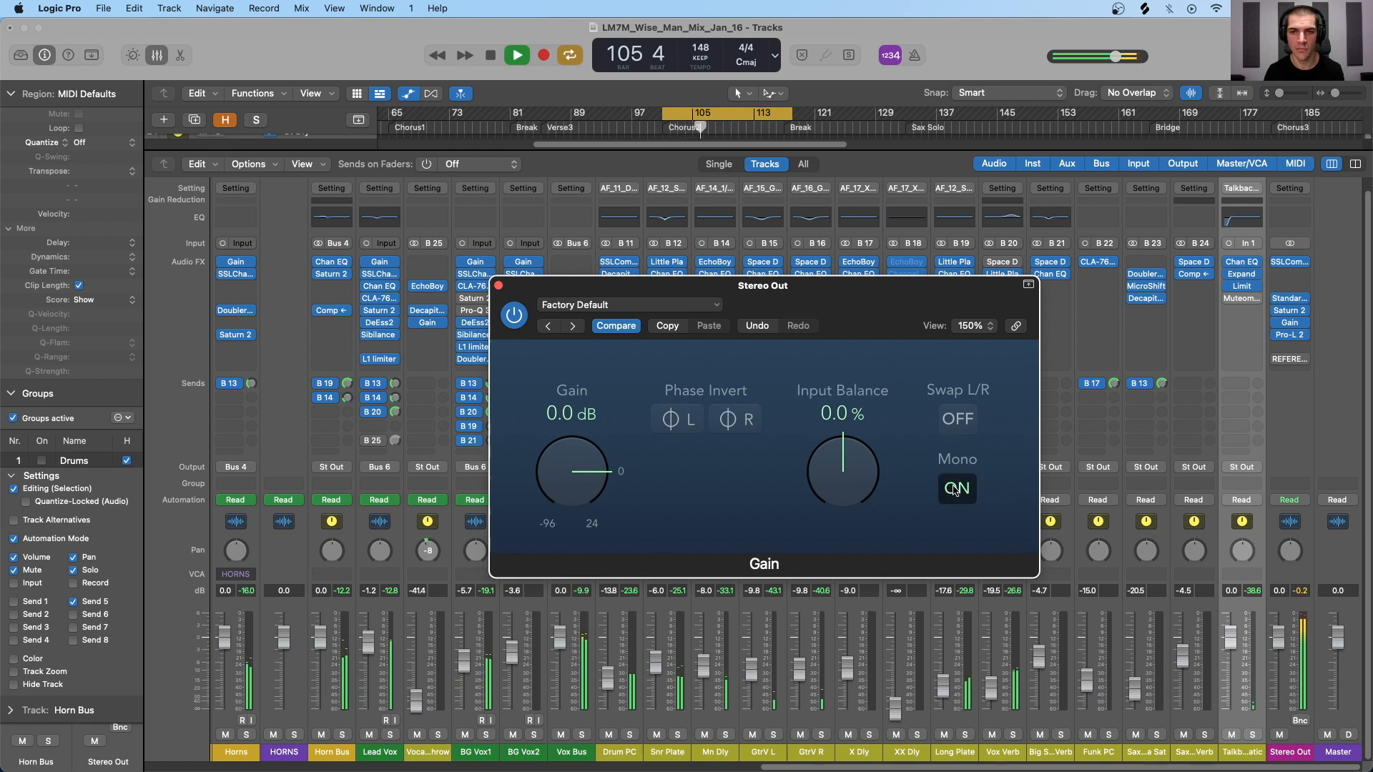
pyautogui.click(955, 488)
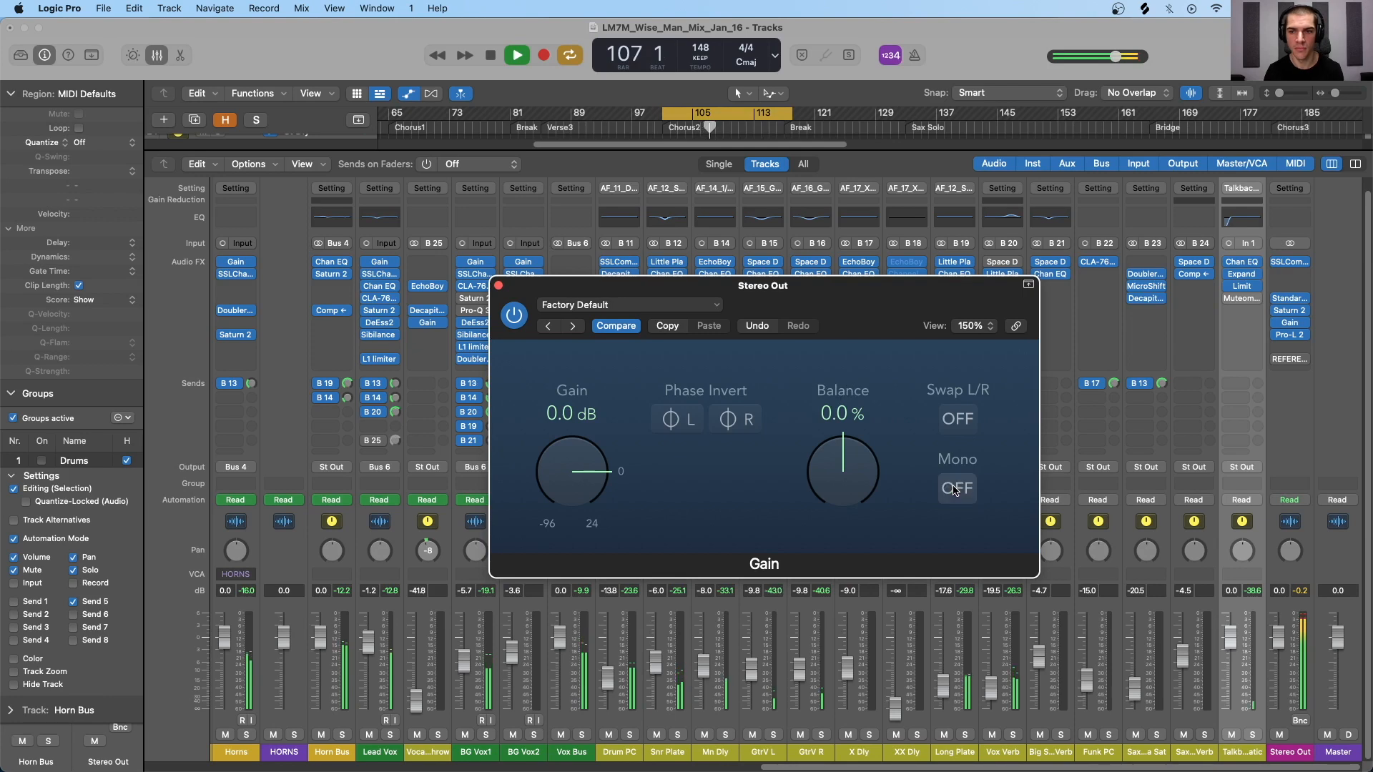
pyautogui.press('space')
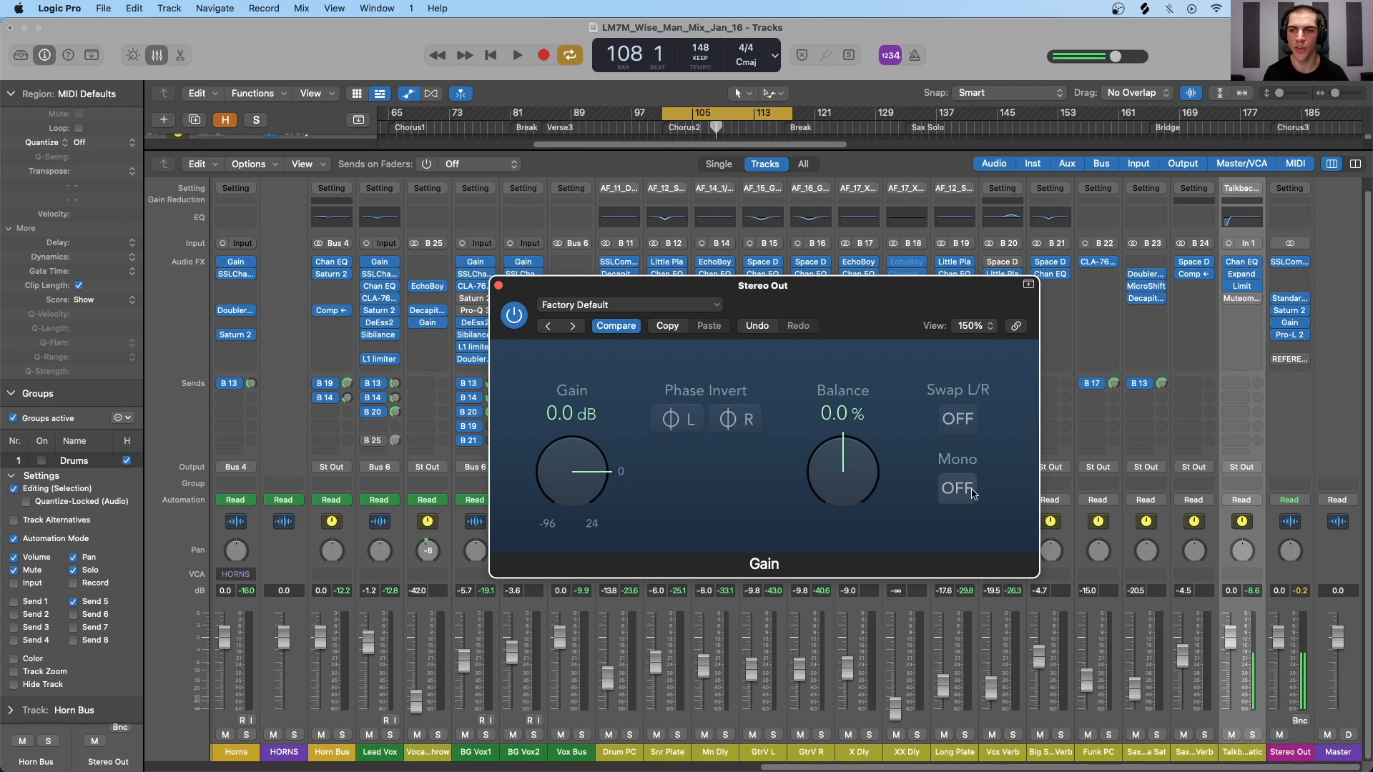
pyautogui.moveTo(801, 300); pyautogui.dragTo(877, 235)
pyautogui.moveTo(597, 219); pyautogui.dragTo(603, 225)
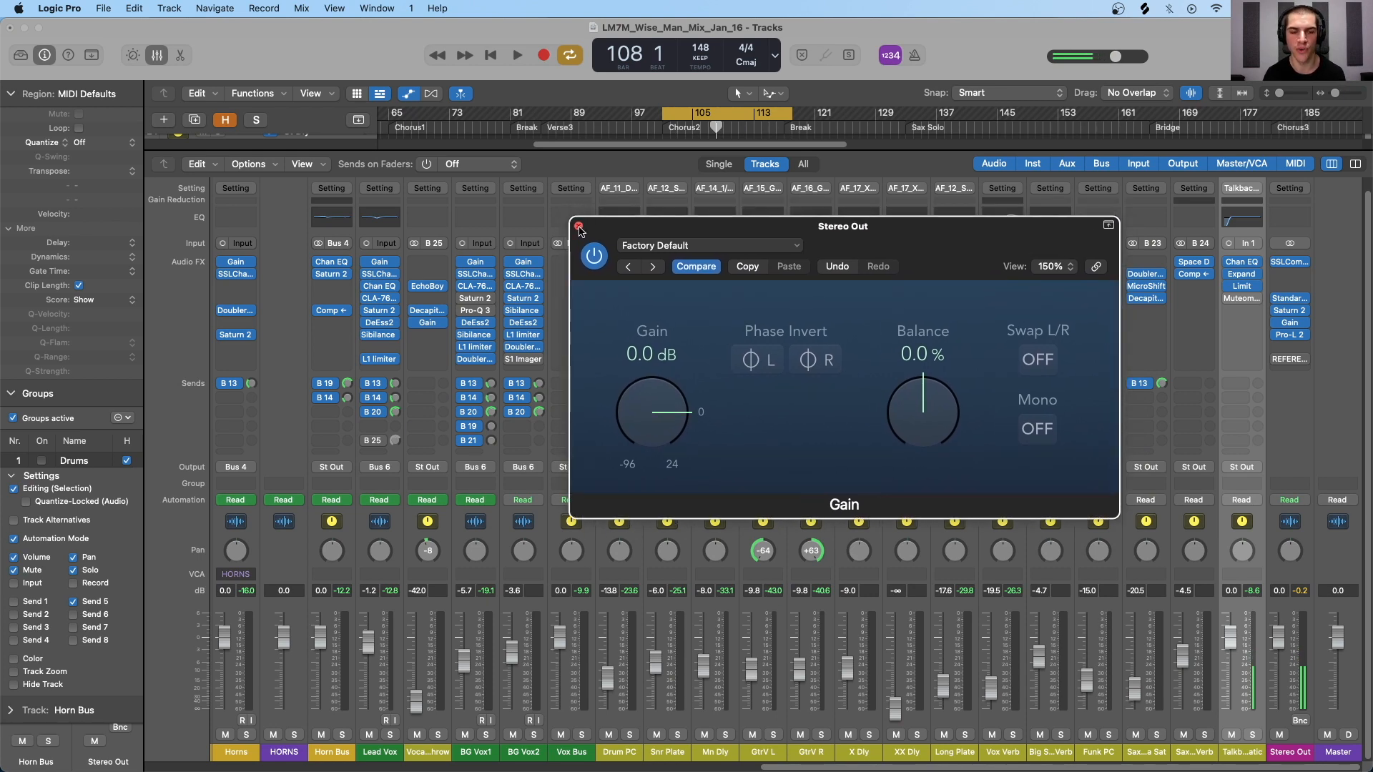
pyautogui.click(579, 228)
# Step: Open the last Gain plug-in in the Gtr1 effects chain, examine its gain setting, and close it
pyautogui.hscroll(-10, 792, 461)
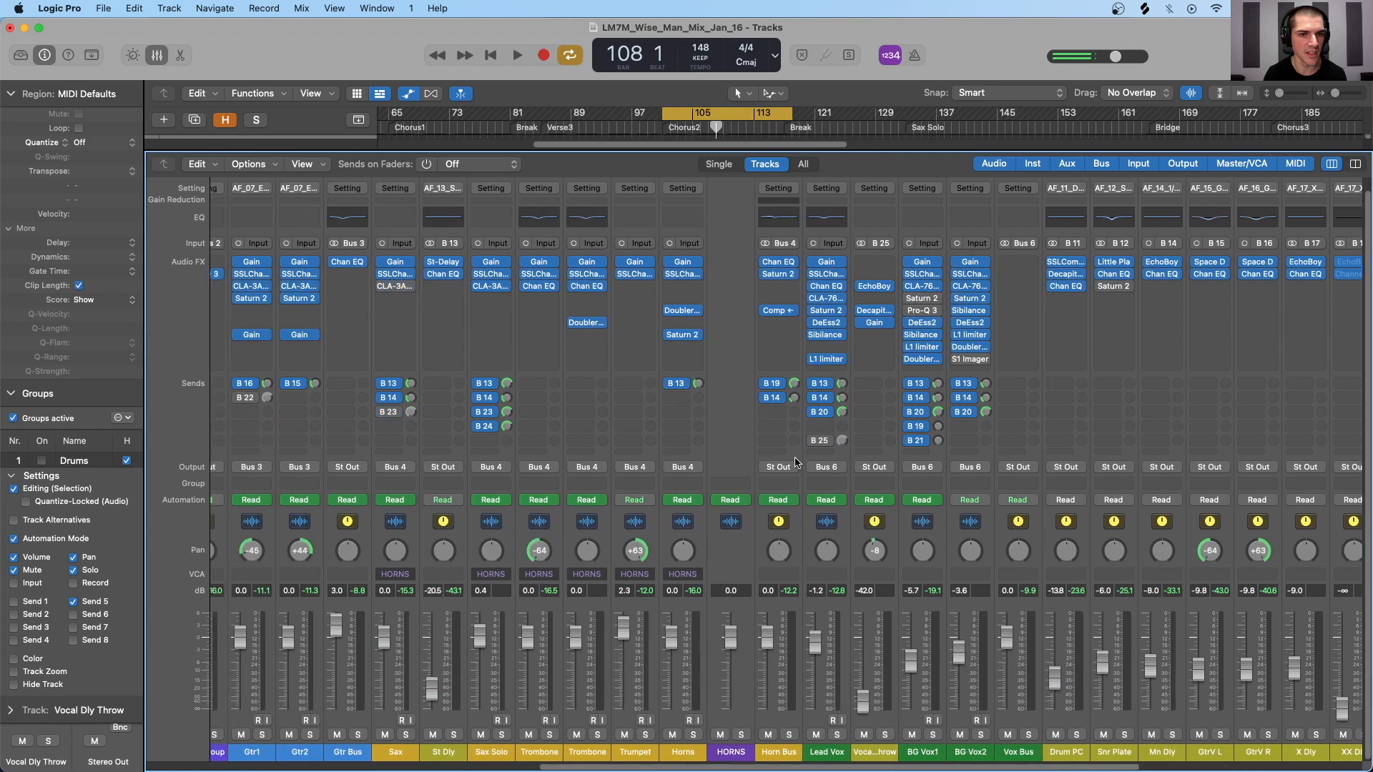
pyautogui.hscroll(-2, 792, 461)
pyautogui.click(591, 535)
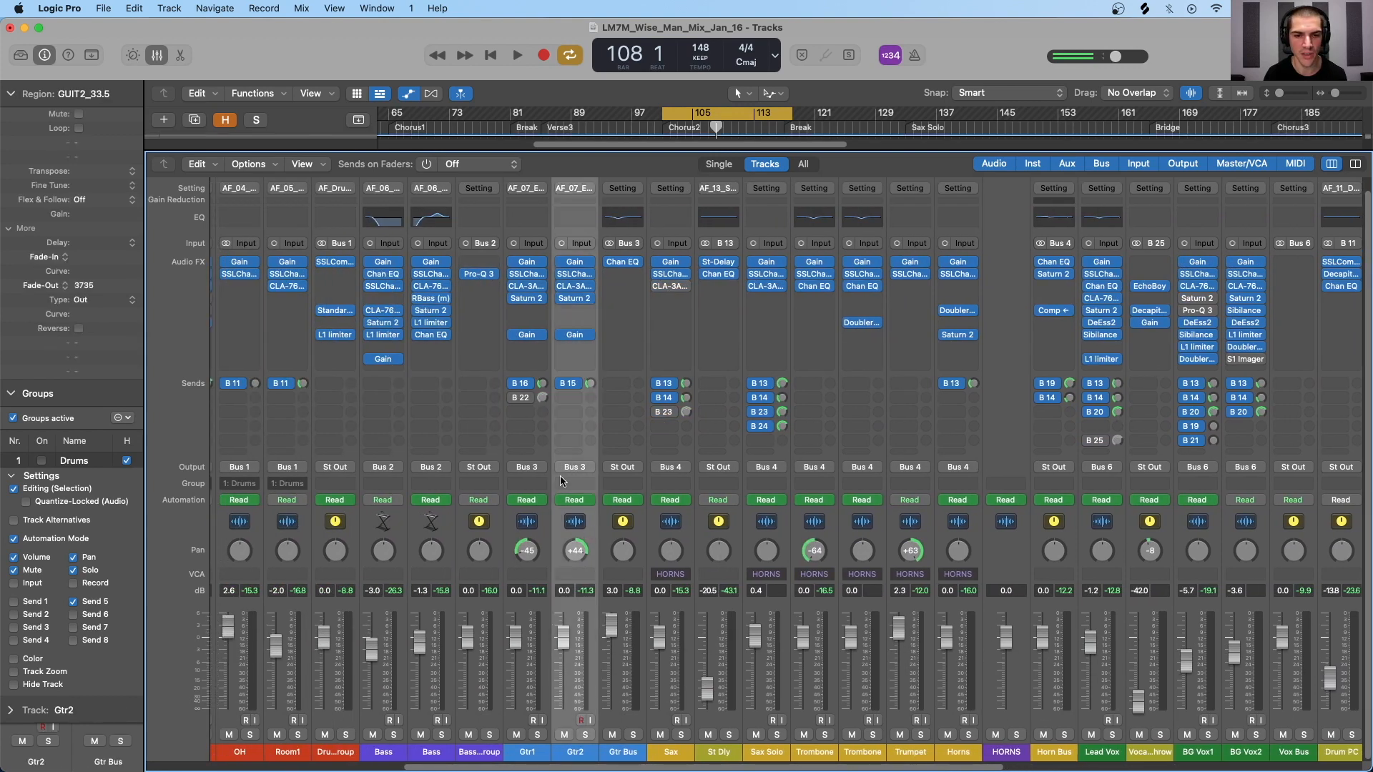
pyautogui.click(530, 335)
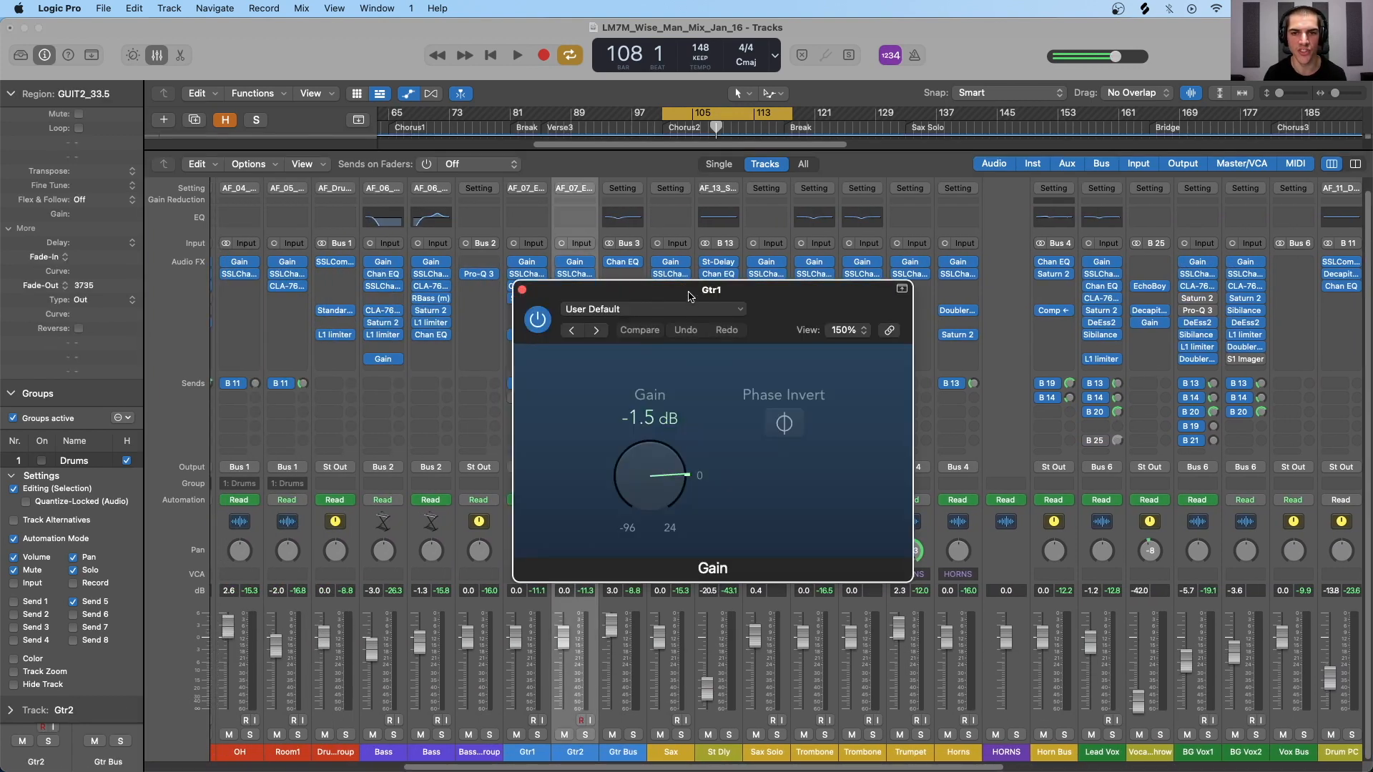
pyautogui.moveTo(688, 289); pyautogui.dragTo(781, 206)
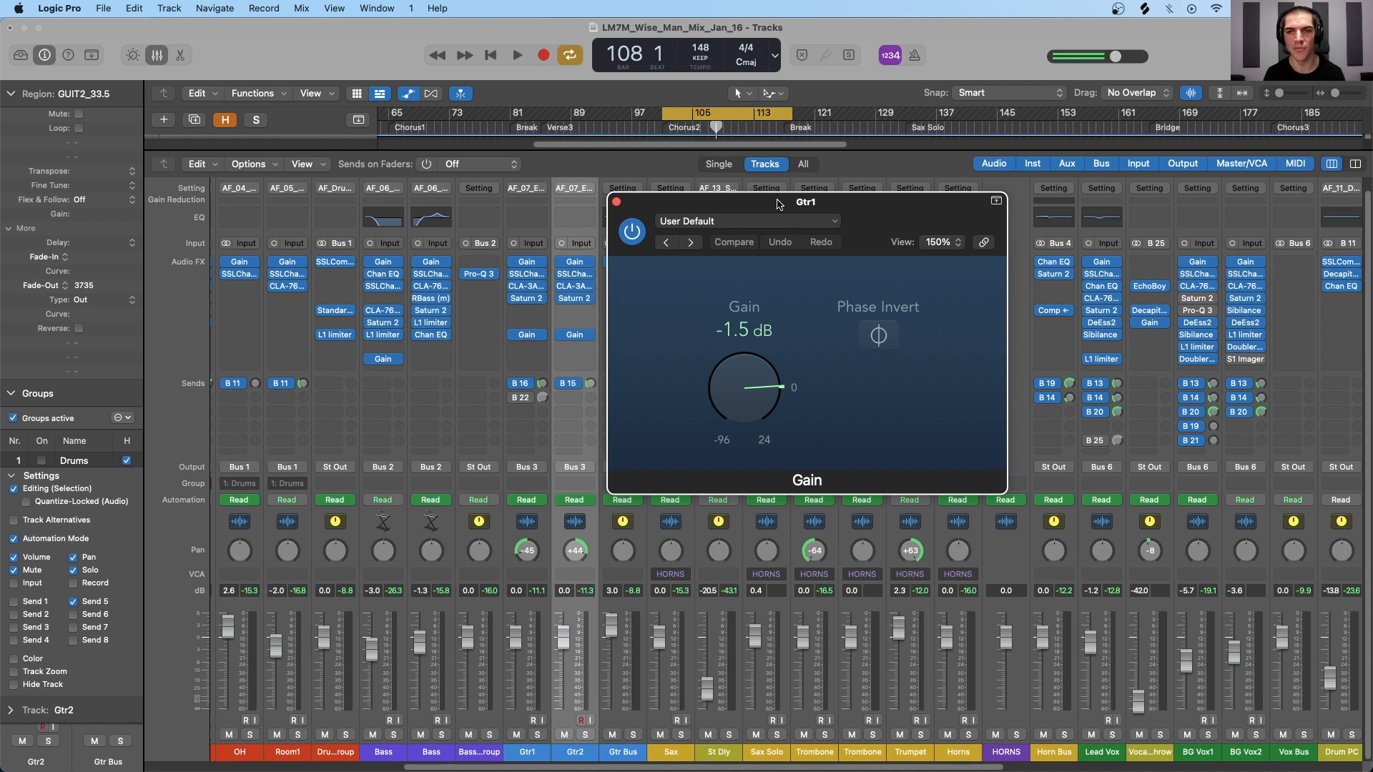
pyautogui.moveTo(776, 208); pyautogui.dragTo(778, 188)
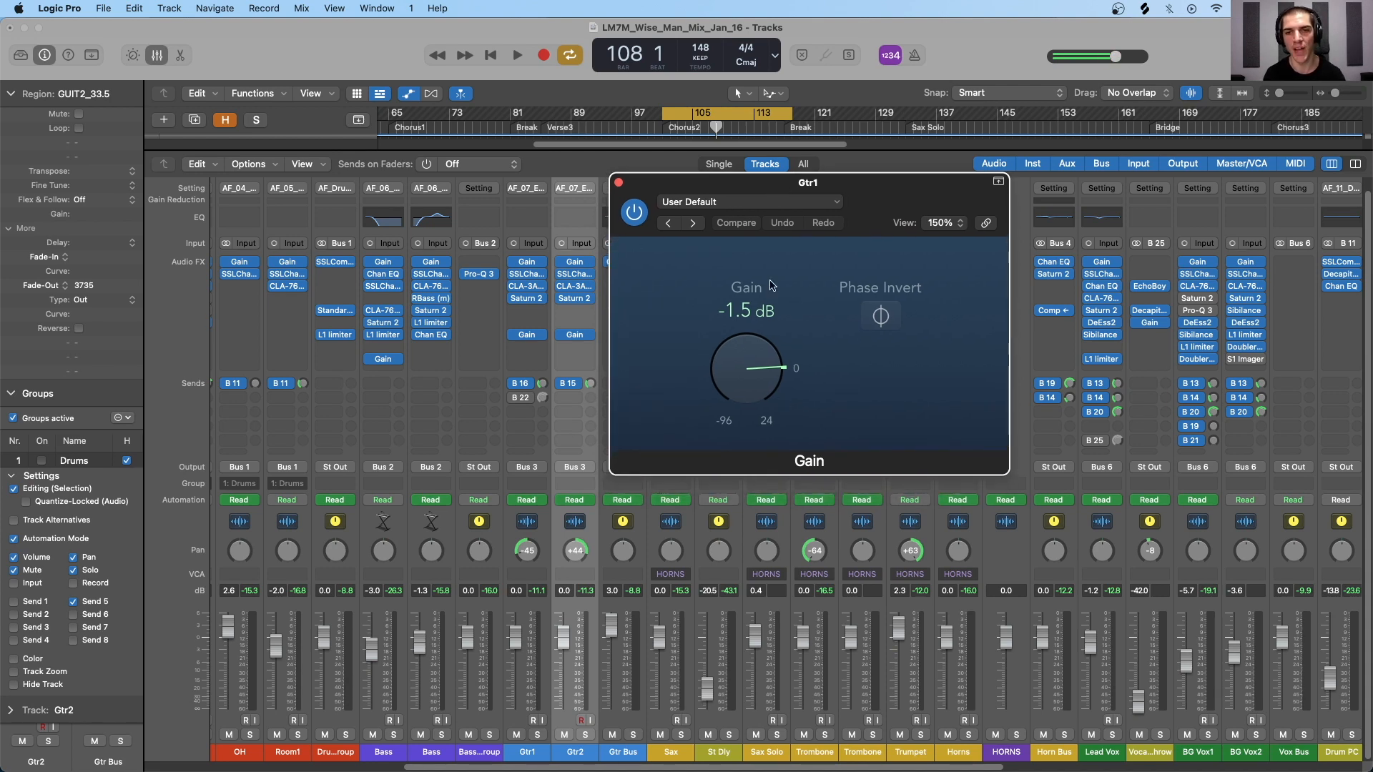
pyautogui.click(526, 335)
pyautogui.click(575, 335)
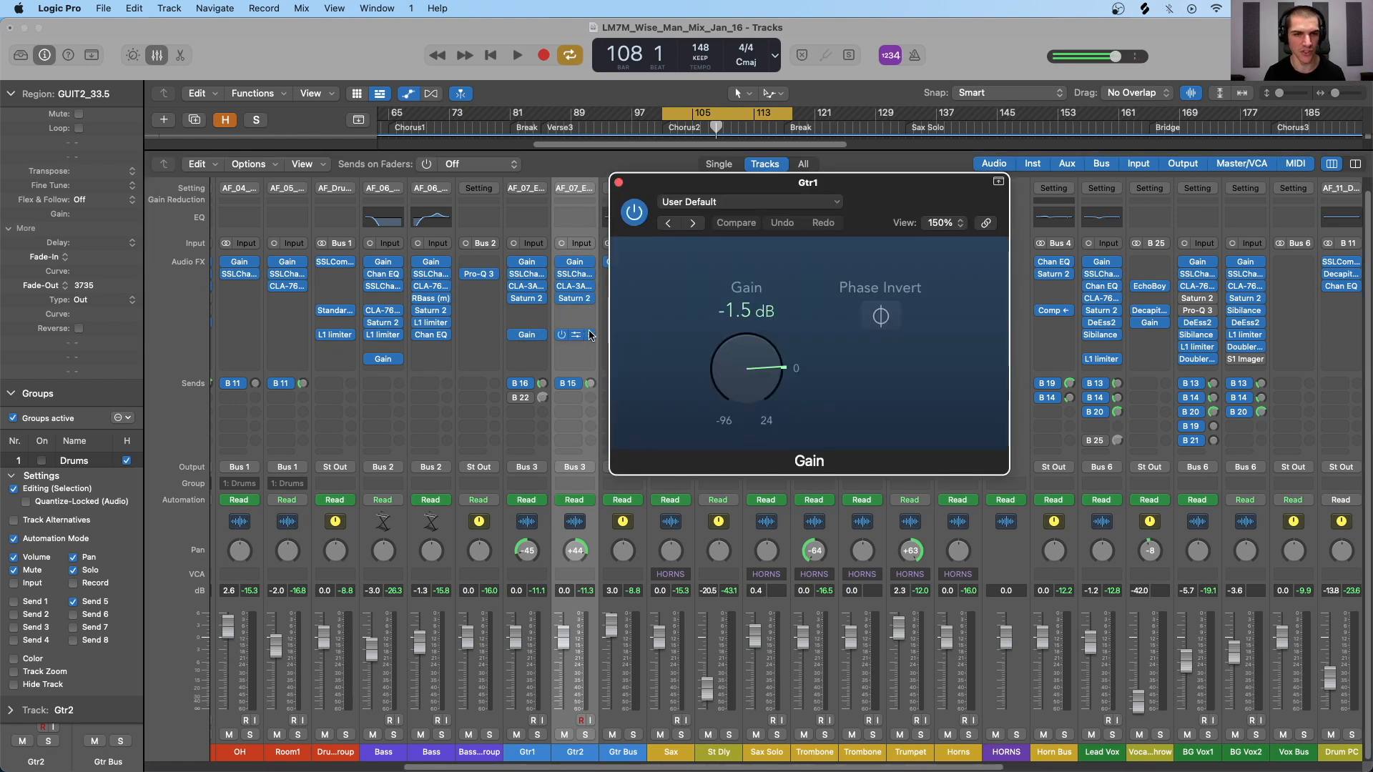
pyautogui.click(620, 186)
# Step: Check the gain setting of the Gain plug-in on the Kick Out channel strip and close the plug-in
pyautogui.hscroll(-6, 446, 359)
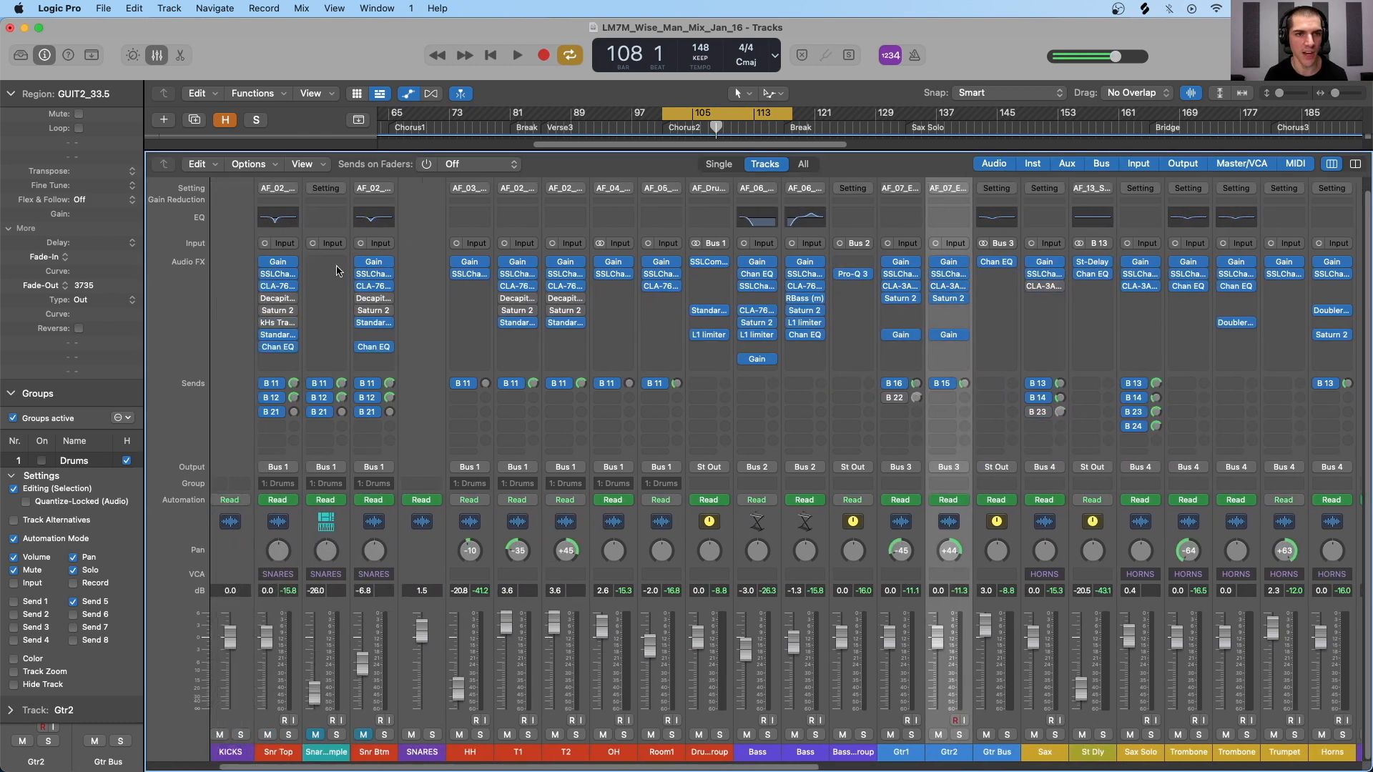
pyautogui.click(329, 262)
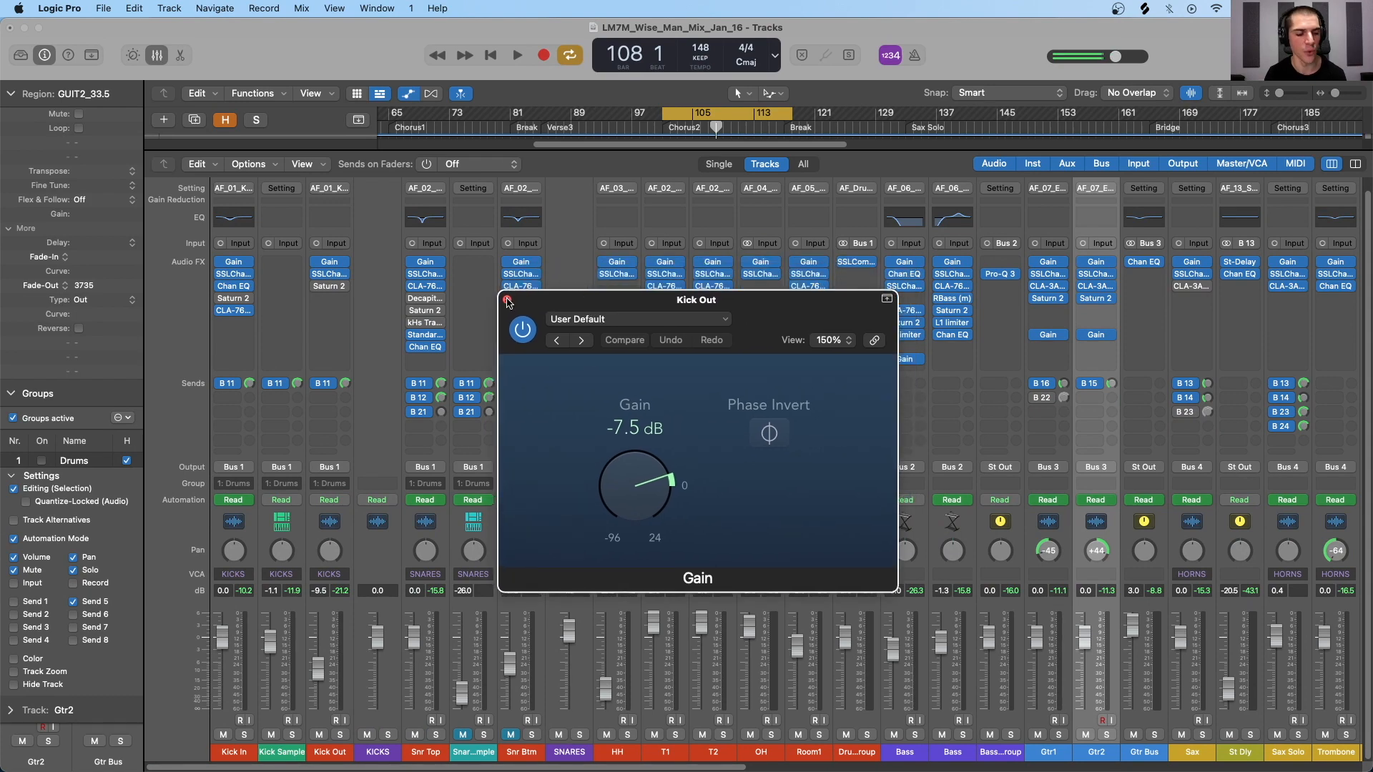
pyautogui.click(507, 299)
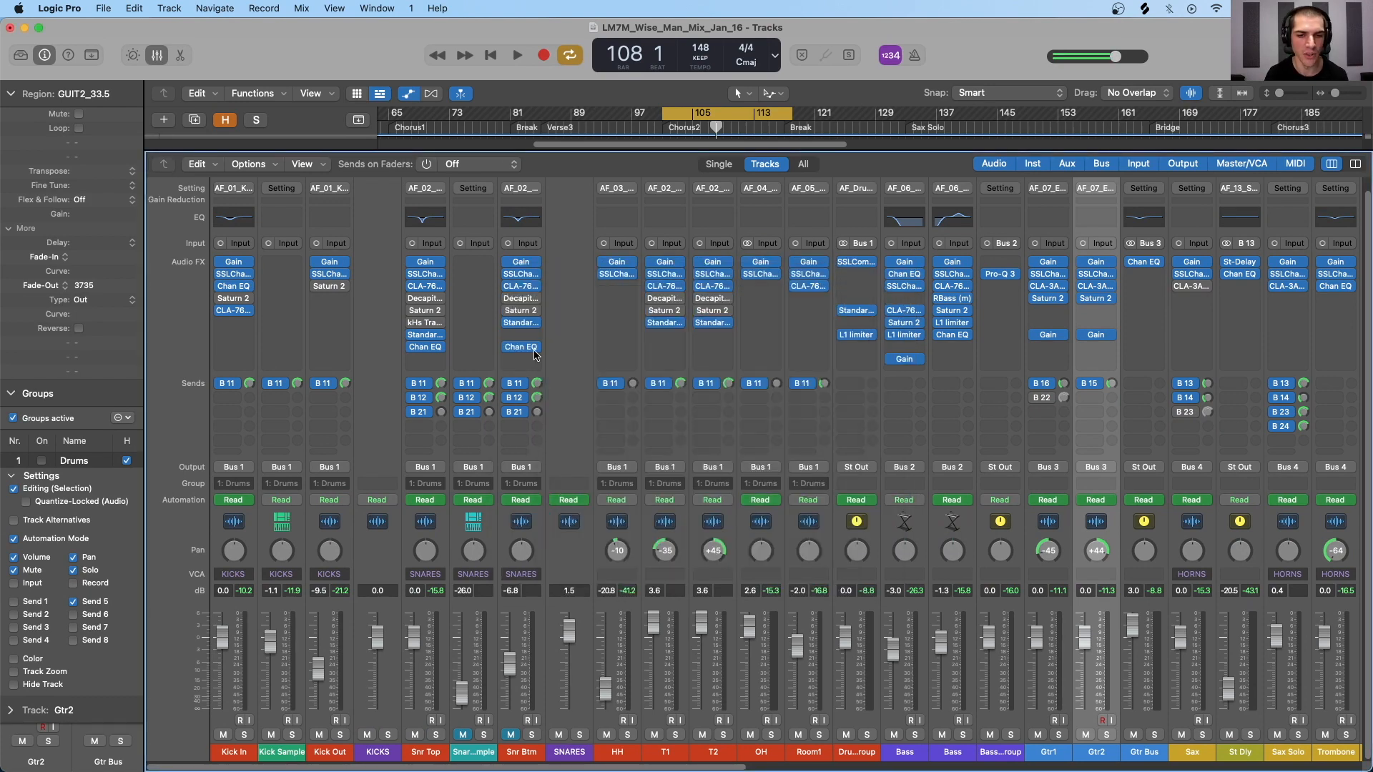
# Step: Open the Gain and SSLChannel plug-ins on the Snr Btm channel strip and arrange their windows so both can be read
pyautogui.click(521, 263)
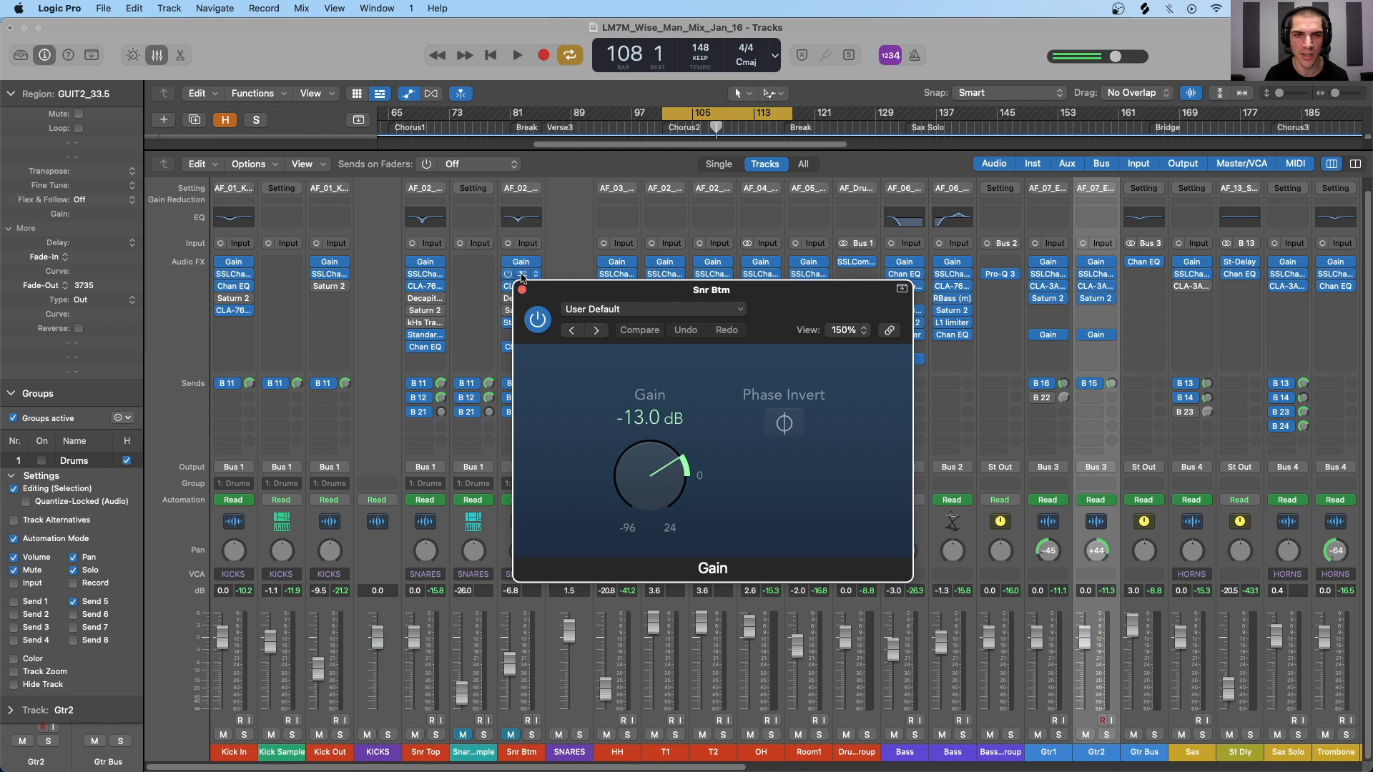
pyautogui.click(522, 276)
pyautogui.moveTo(713, 306); pyautogui.dragTo(497, 138)
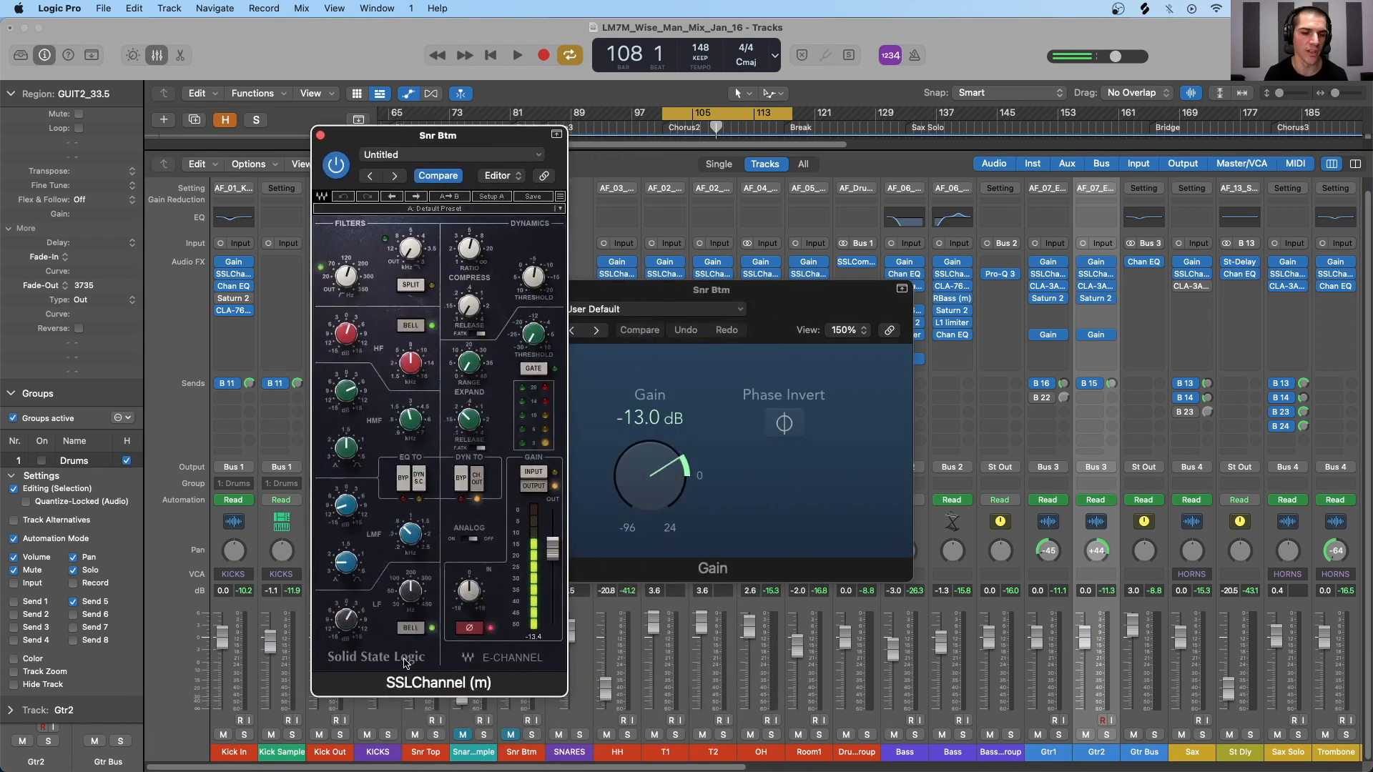
# Step: Turn on Phase Invert in the Snr Btm channel's Gain plug-in, then close both the SSLChannel and Gain windows
pyautogui.click(469, 630)
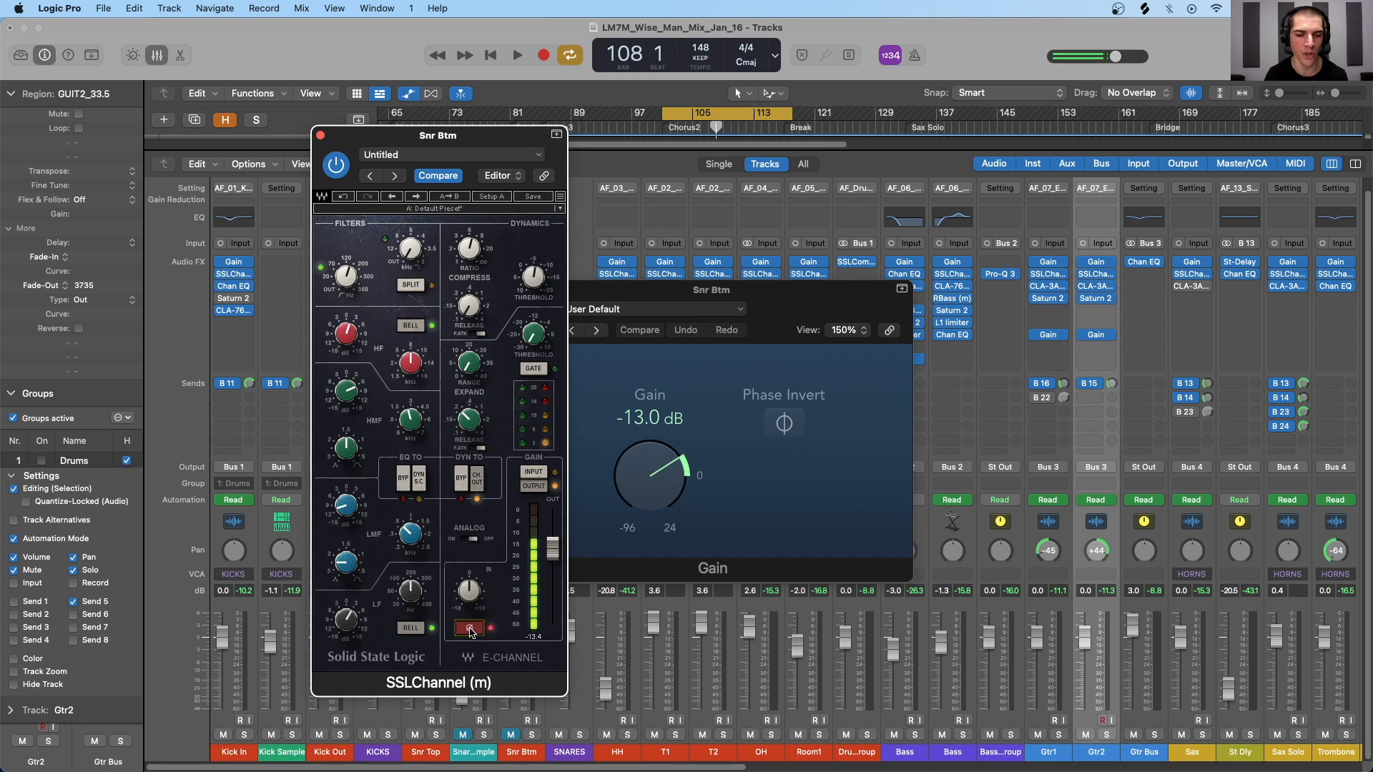
pyautogui.click(785, 424)
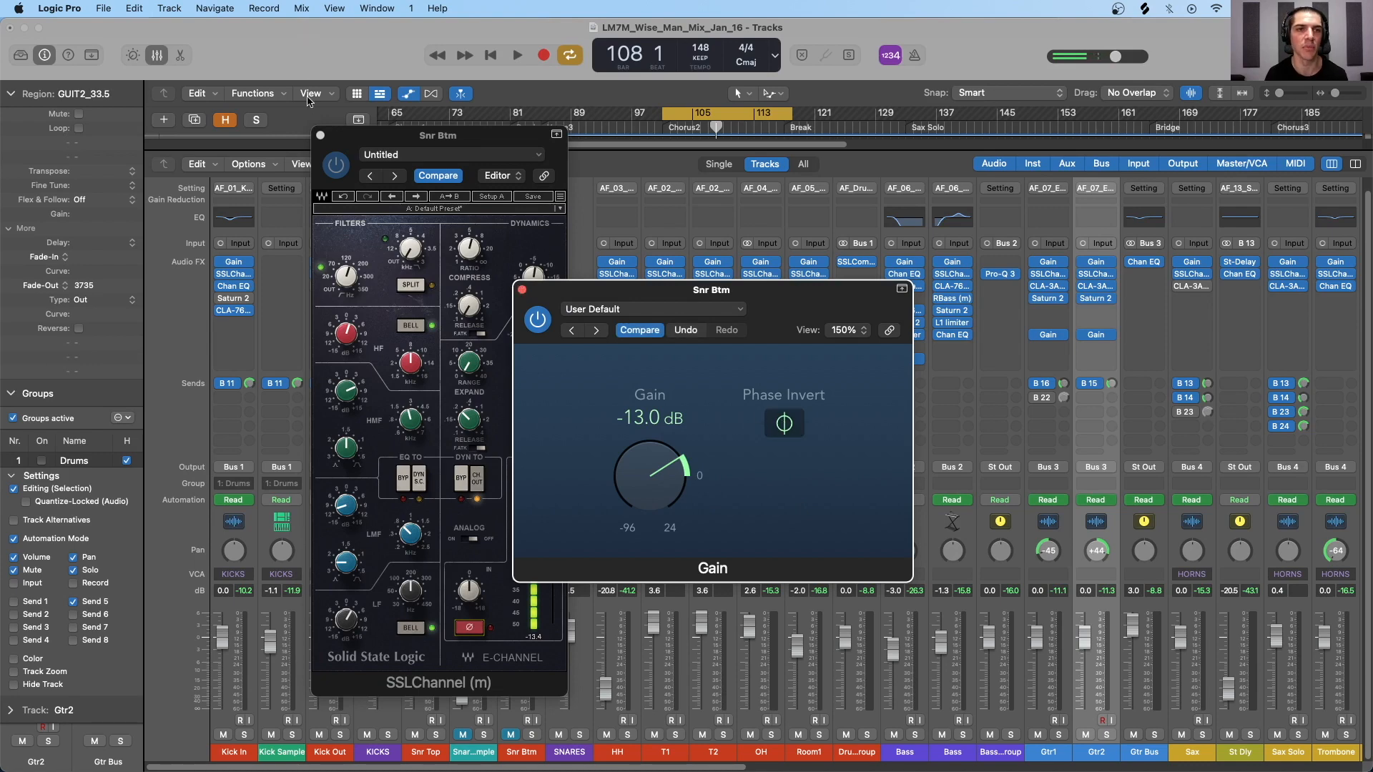
pyautogui.click(321, 135)
pyautogui.click(522, 290)
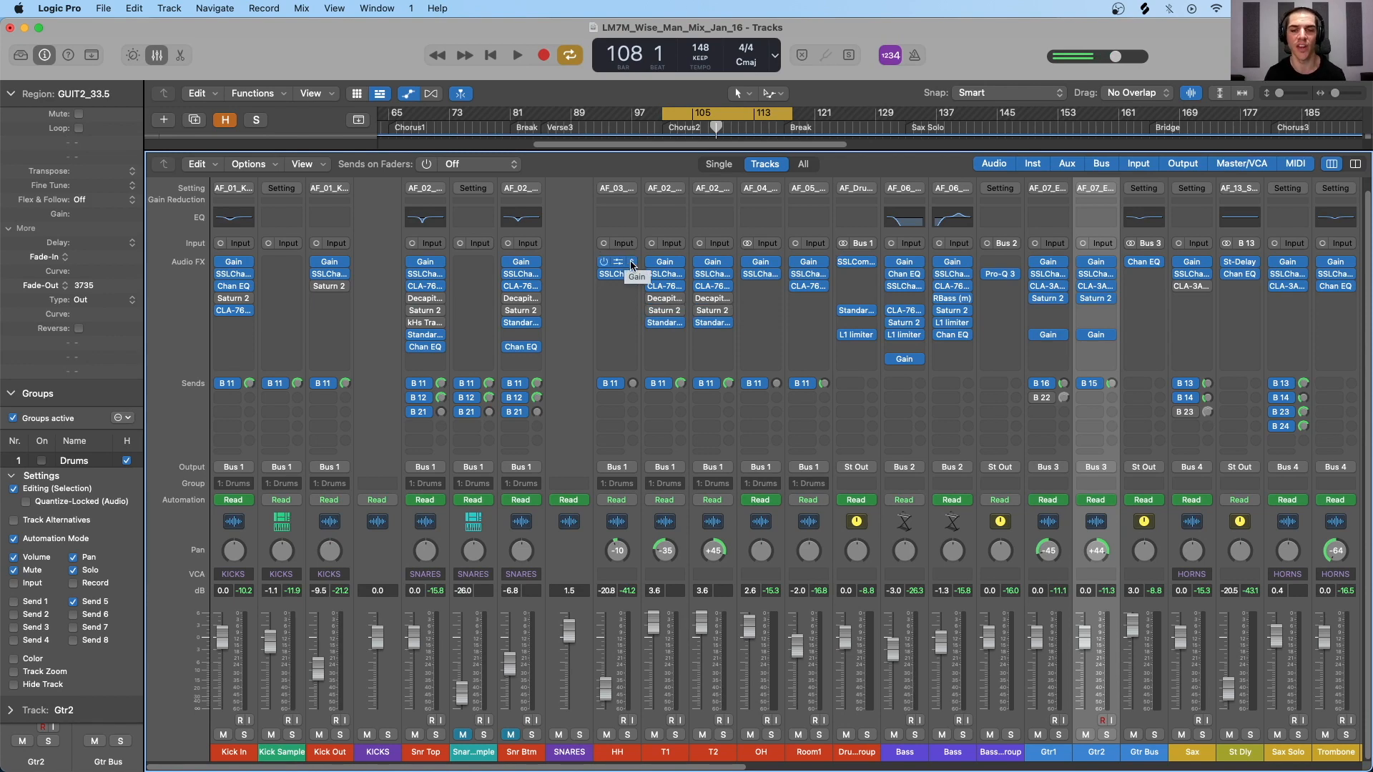
# Step: Show where the mono Gain plug-in sits among the Utility effects, using the first insert slot on the HH channel
pyautogui.click(632, 265)
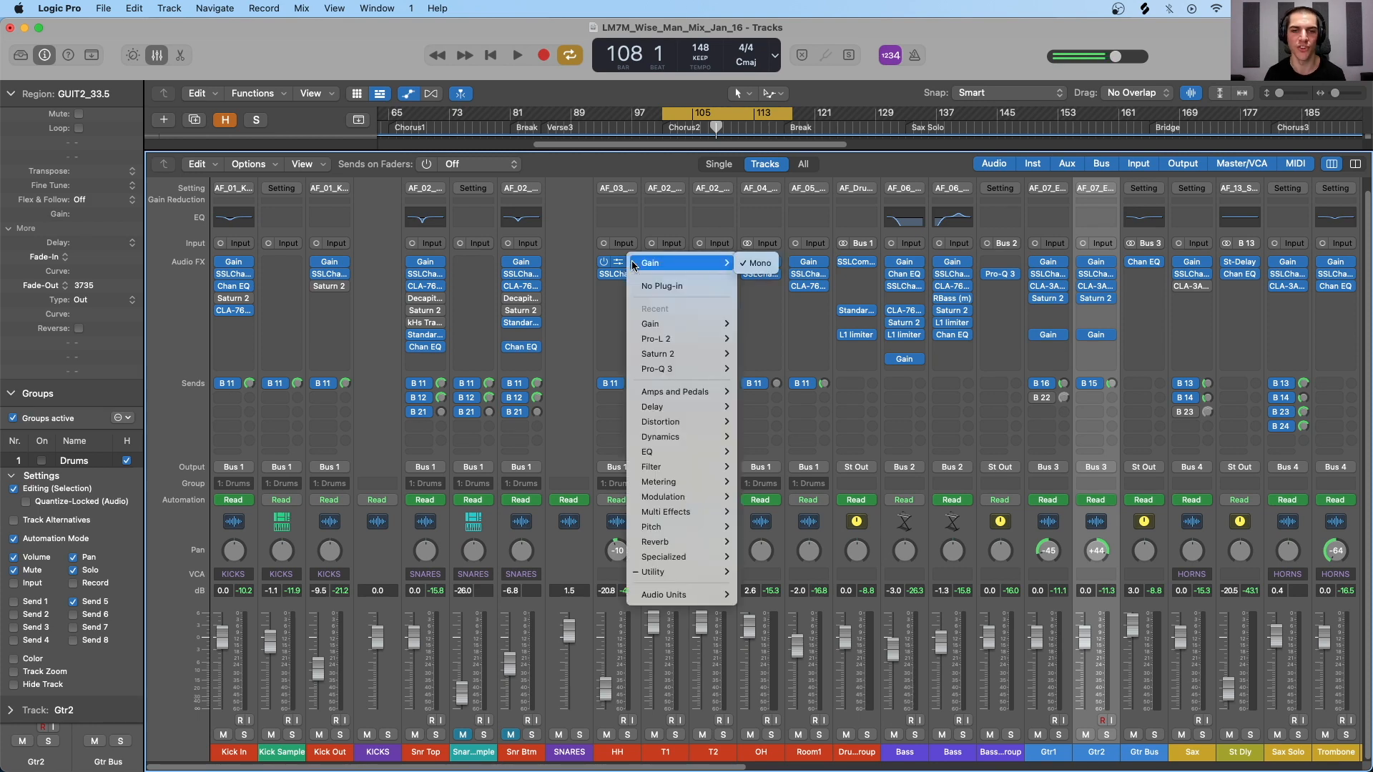
pyautogui.moveTo(666, 572)
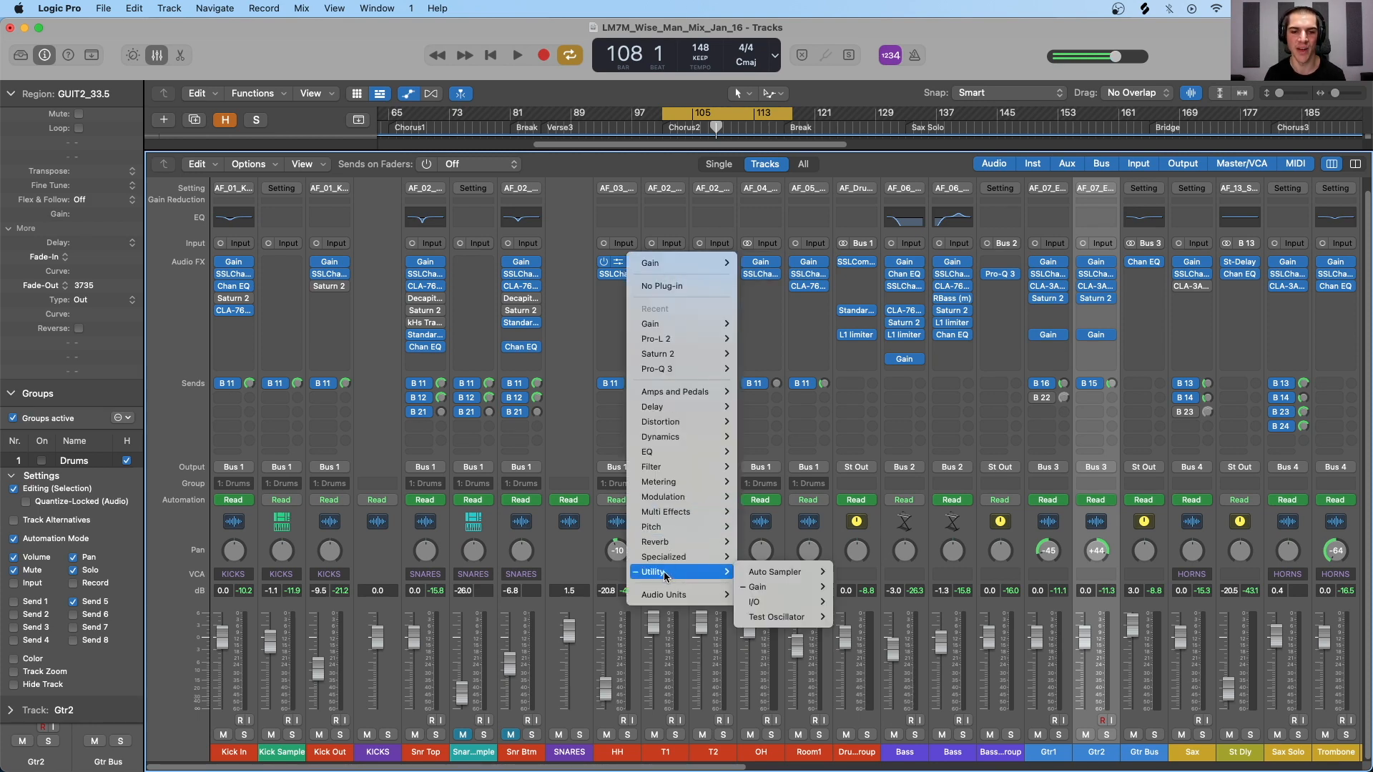
pyautogui.moveTo(811, 590)
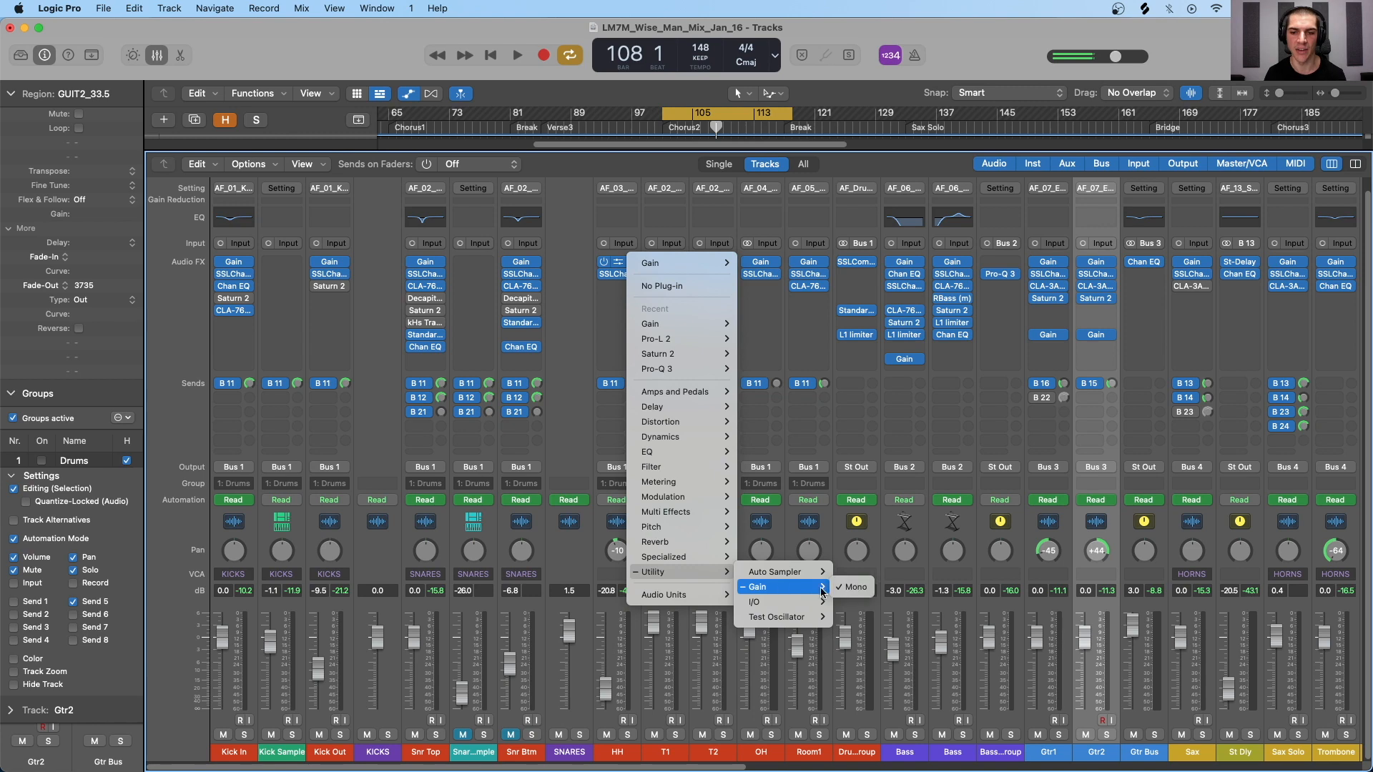
pyautogui.click(859, 589)
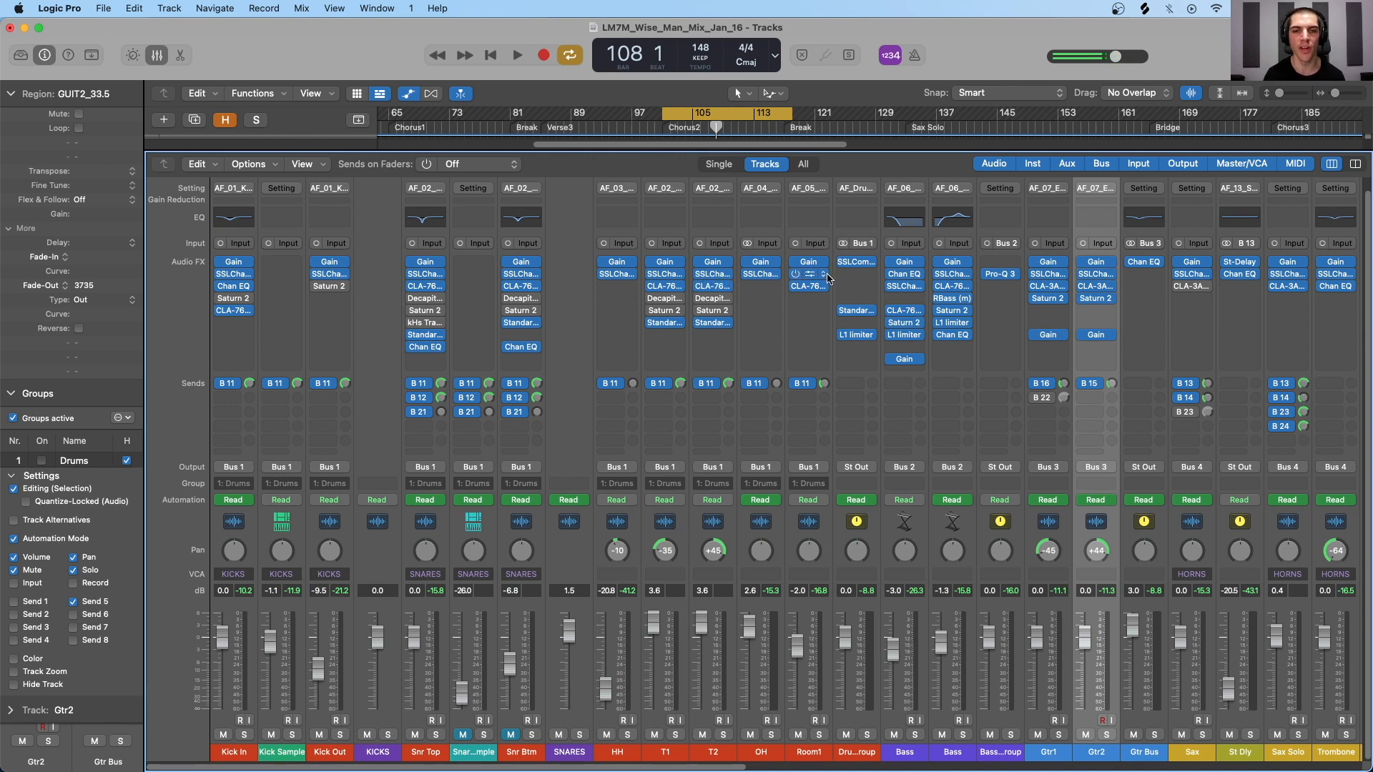
# Step: Open the CLA-3A compressor on Gtr1 and the CLA-76 compressor on Bass to view them, and close both plug-ins
pyautogui.hscroll(6, 868, 280)
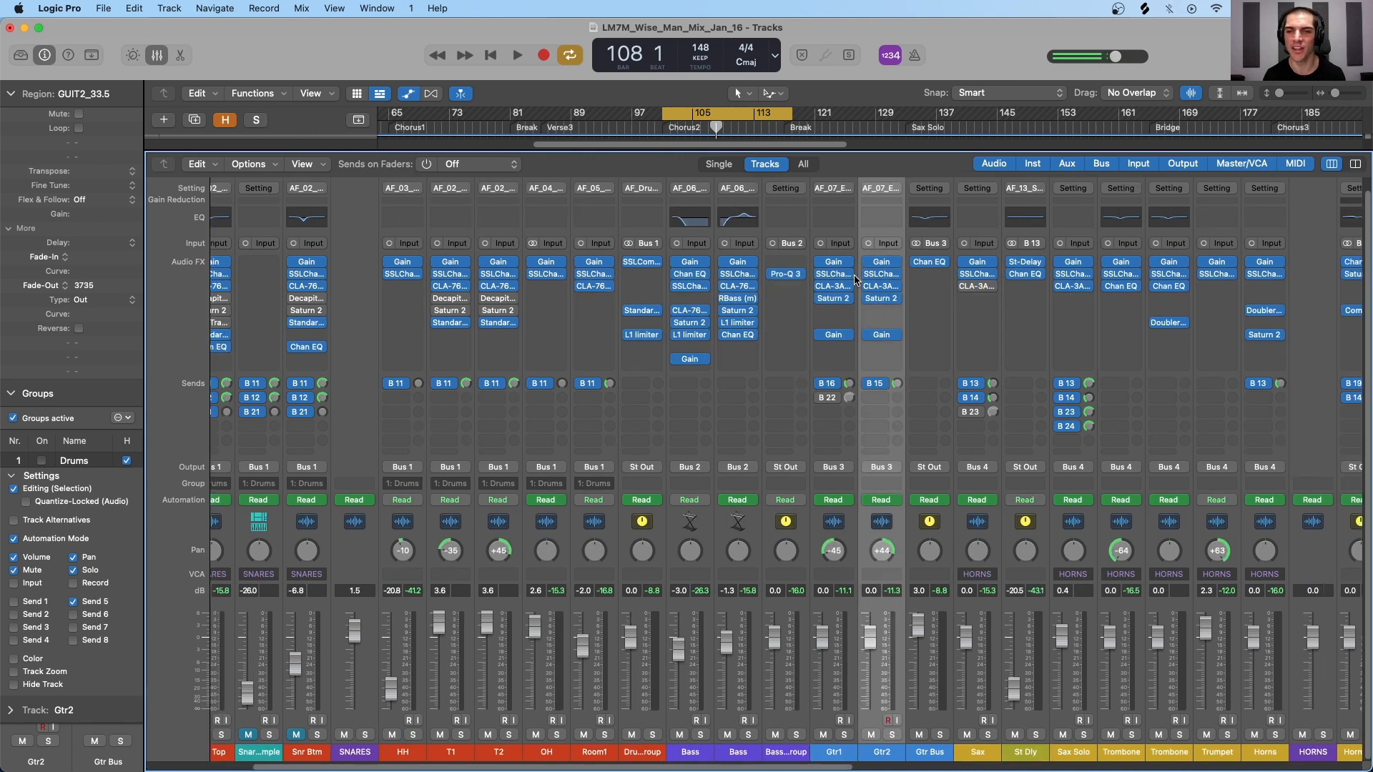
pyautogui.hscroll(3, 856, 280)
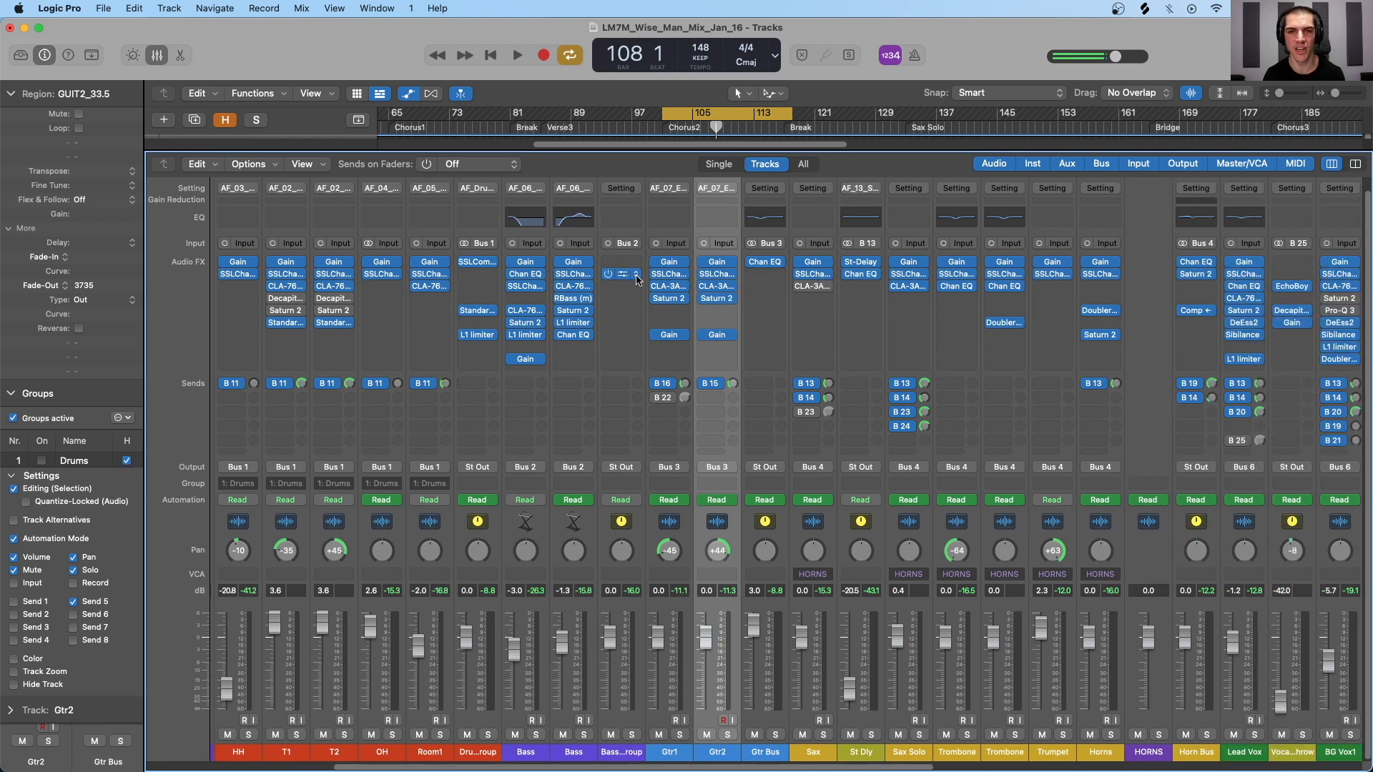
pyautogui.click(671, 289)
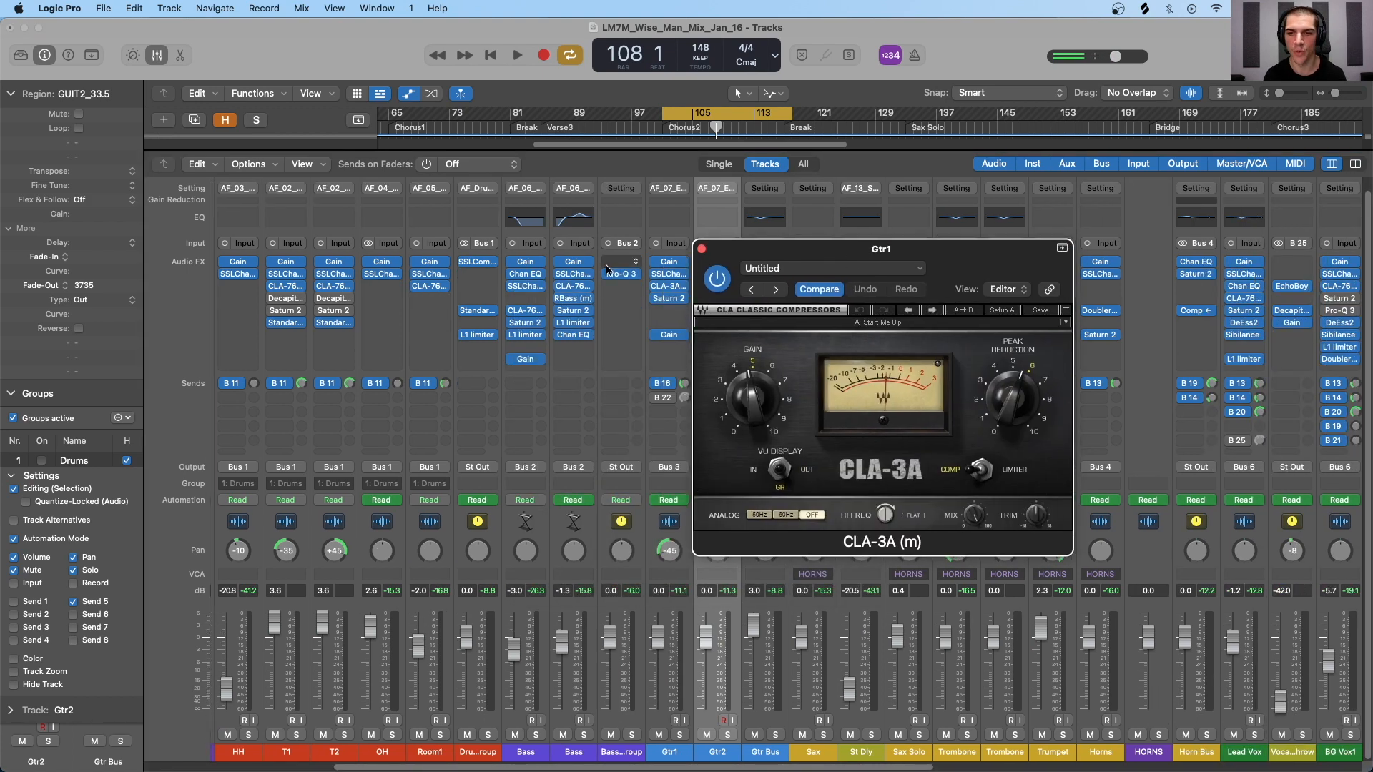
pyautogui.click(572, 286)
pyautogui.click(477, 261)
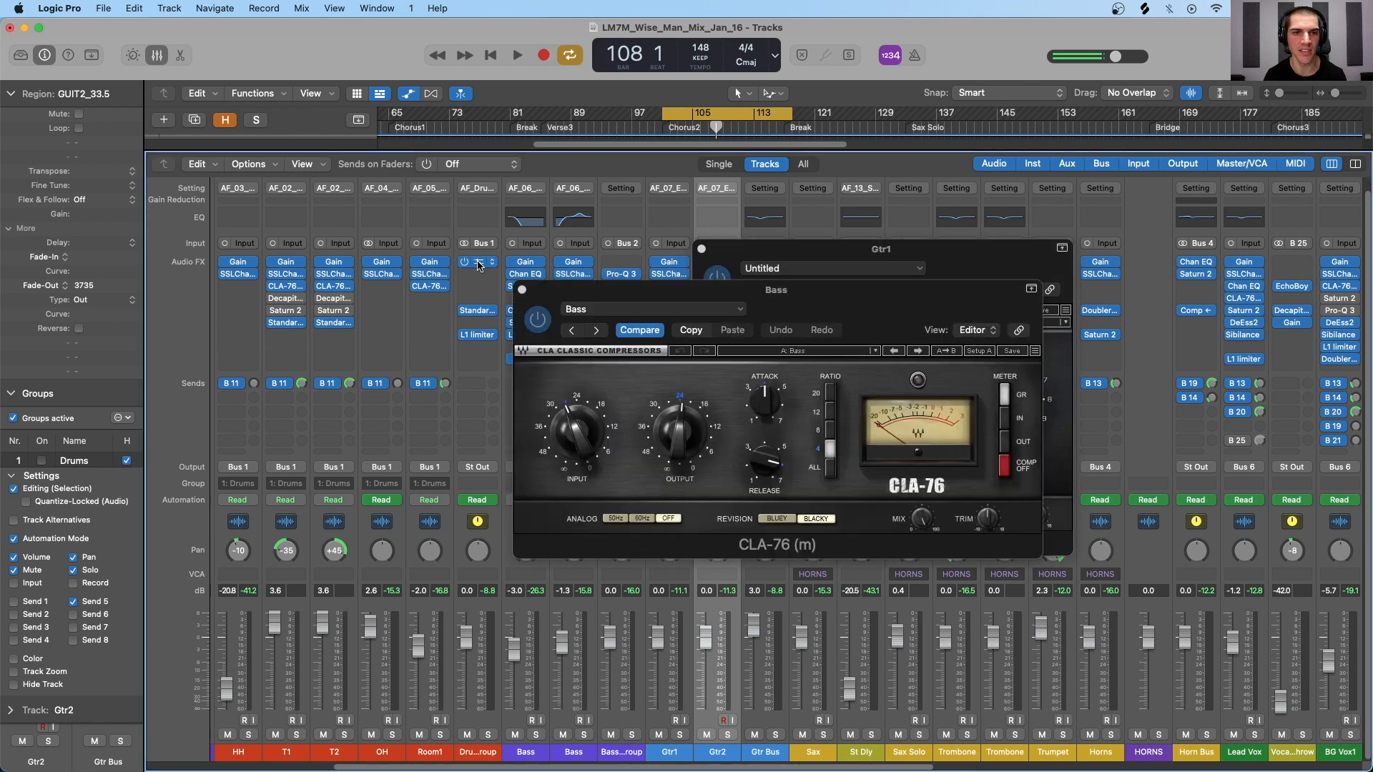
pyautogui.click(537, 304)
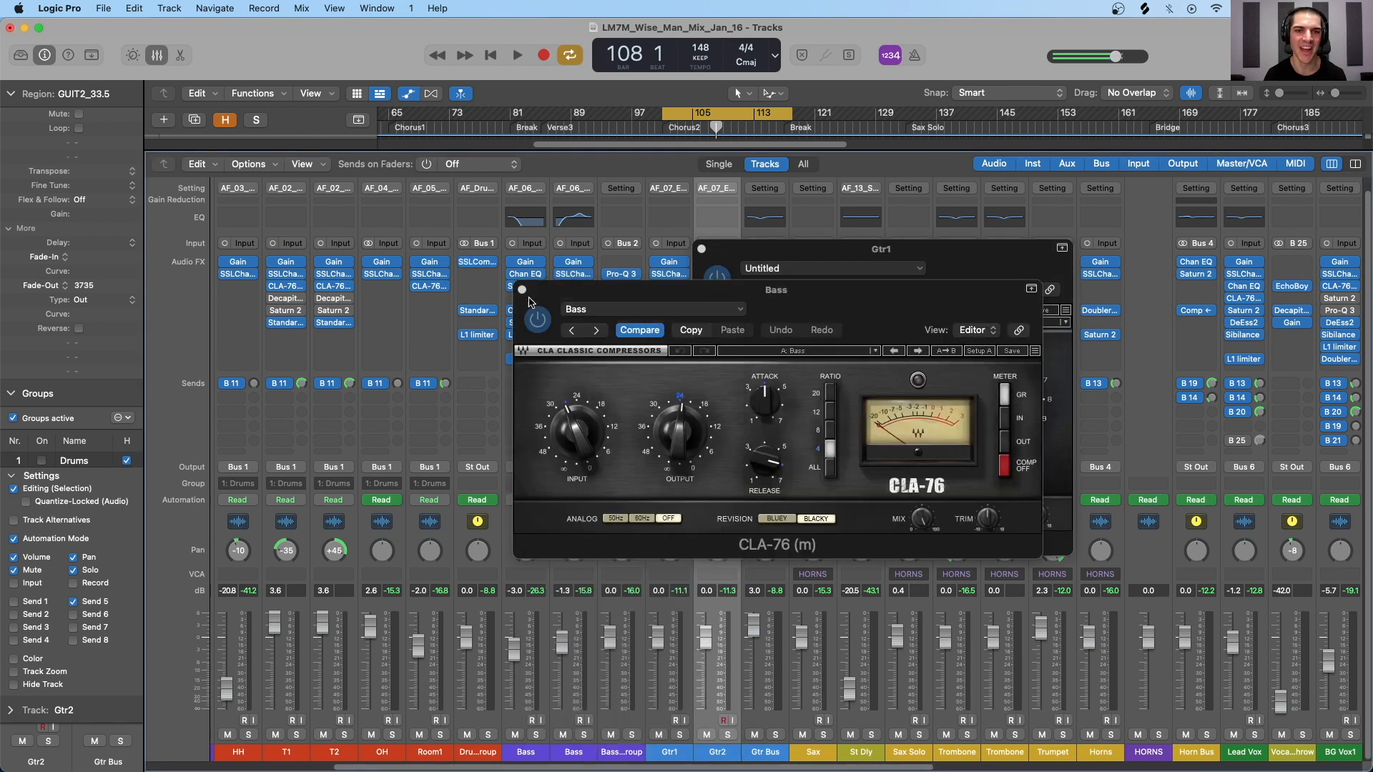
pyautogui.click(522, 290)
pyautogui.click(702, 250)
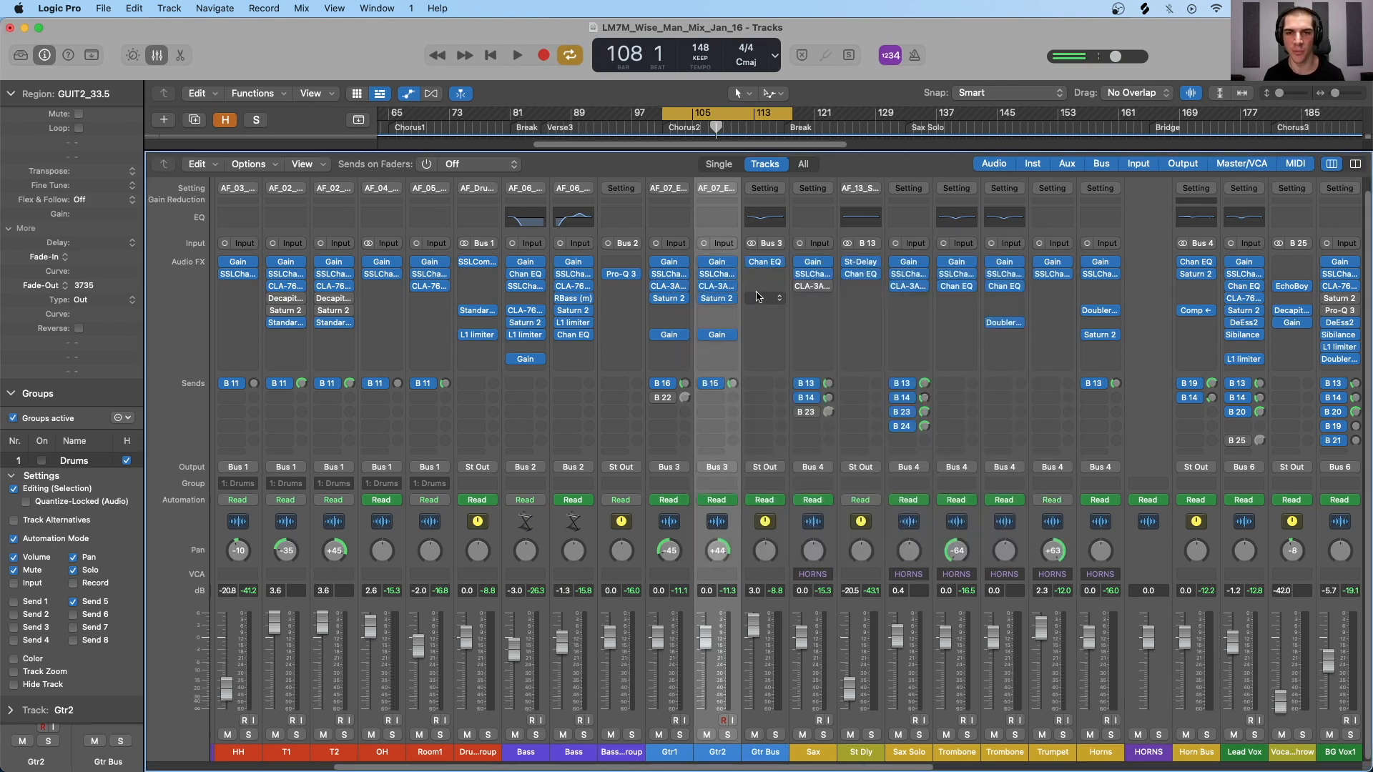
# Step: Insert a stereo Compressor from the Dynamics effects below SSLComp on the Drum Subgroup channel and reposition its window for viewing
pyautogui.click(464, 265)
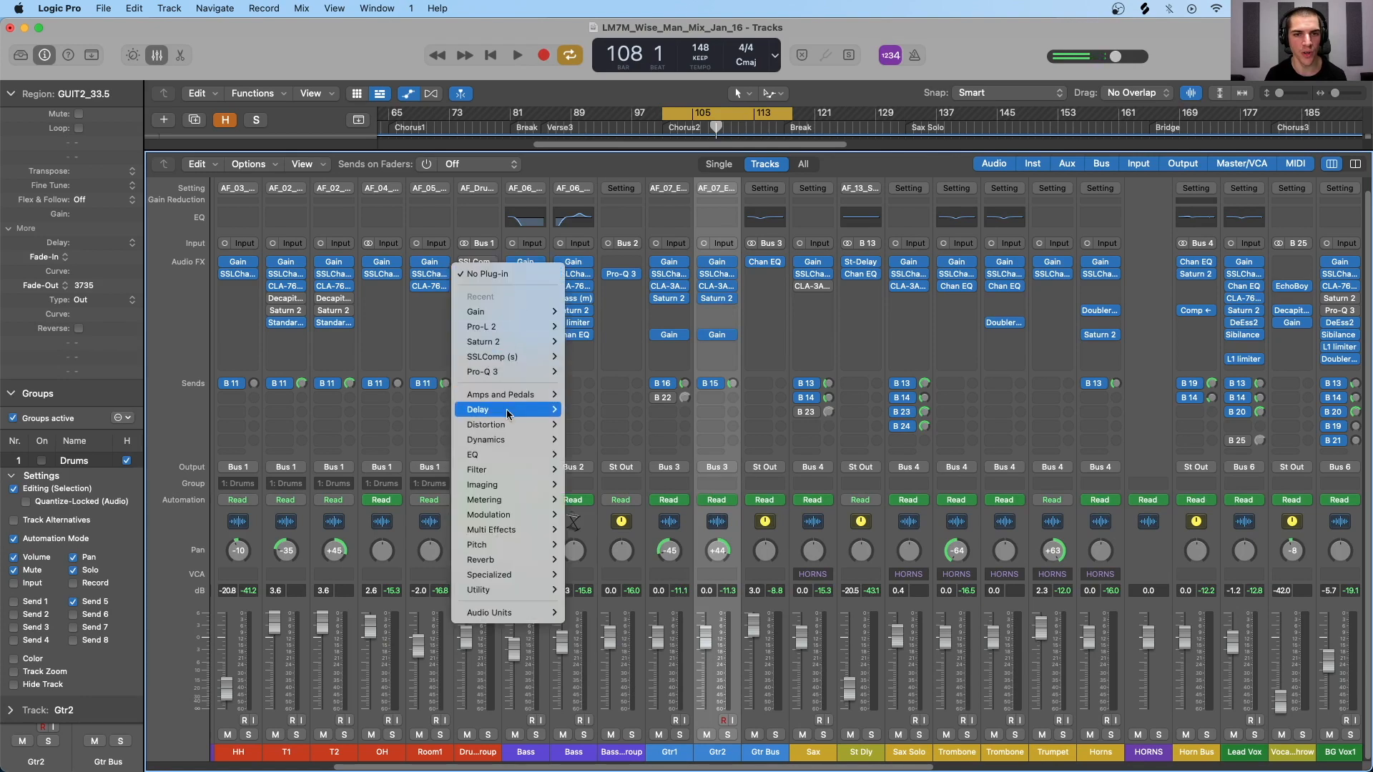
pyautogui.moveTo(505, 439)
pyautogui.moveTo(607, 455)
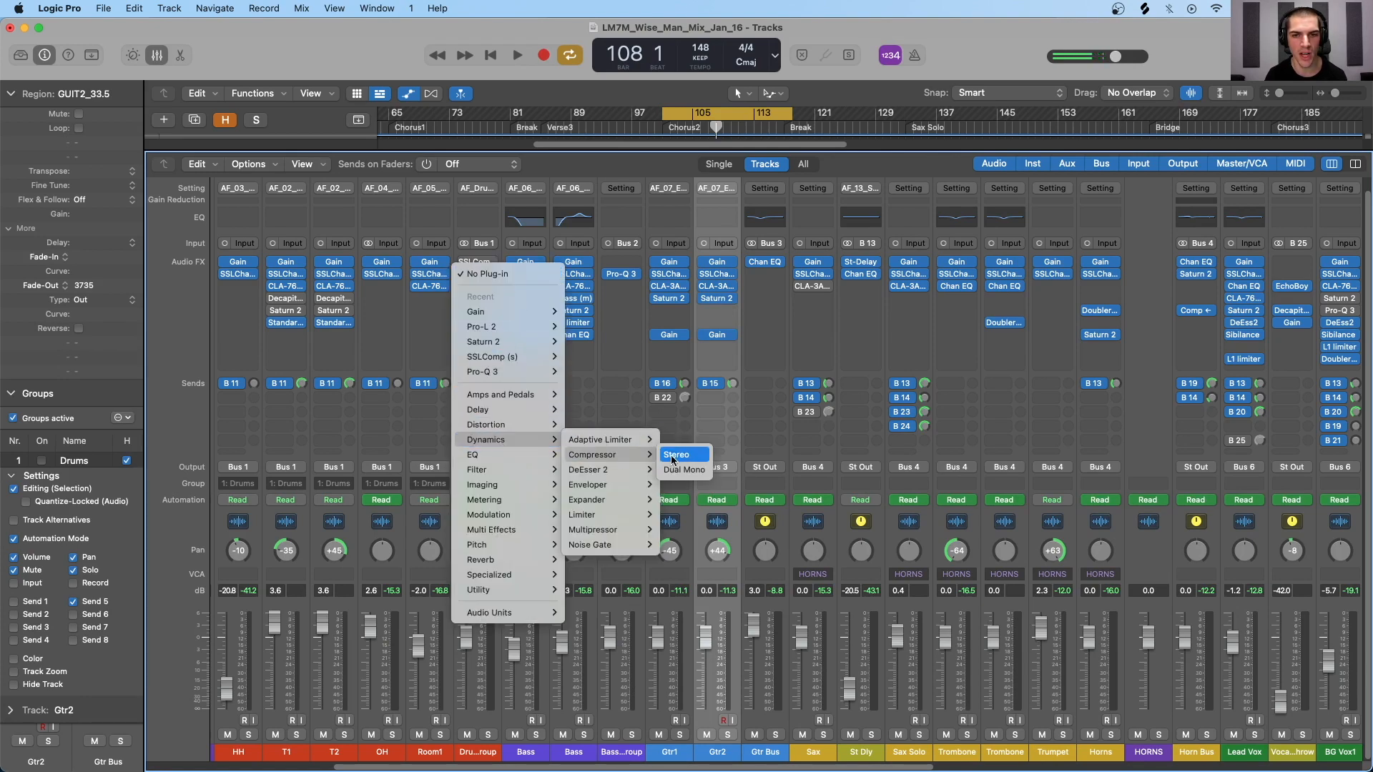
pyautogui.click(673, 455)
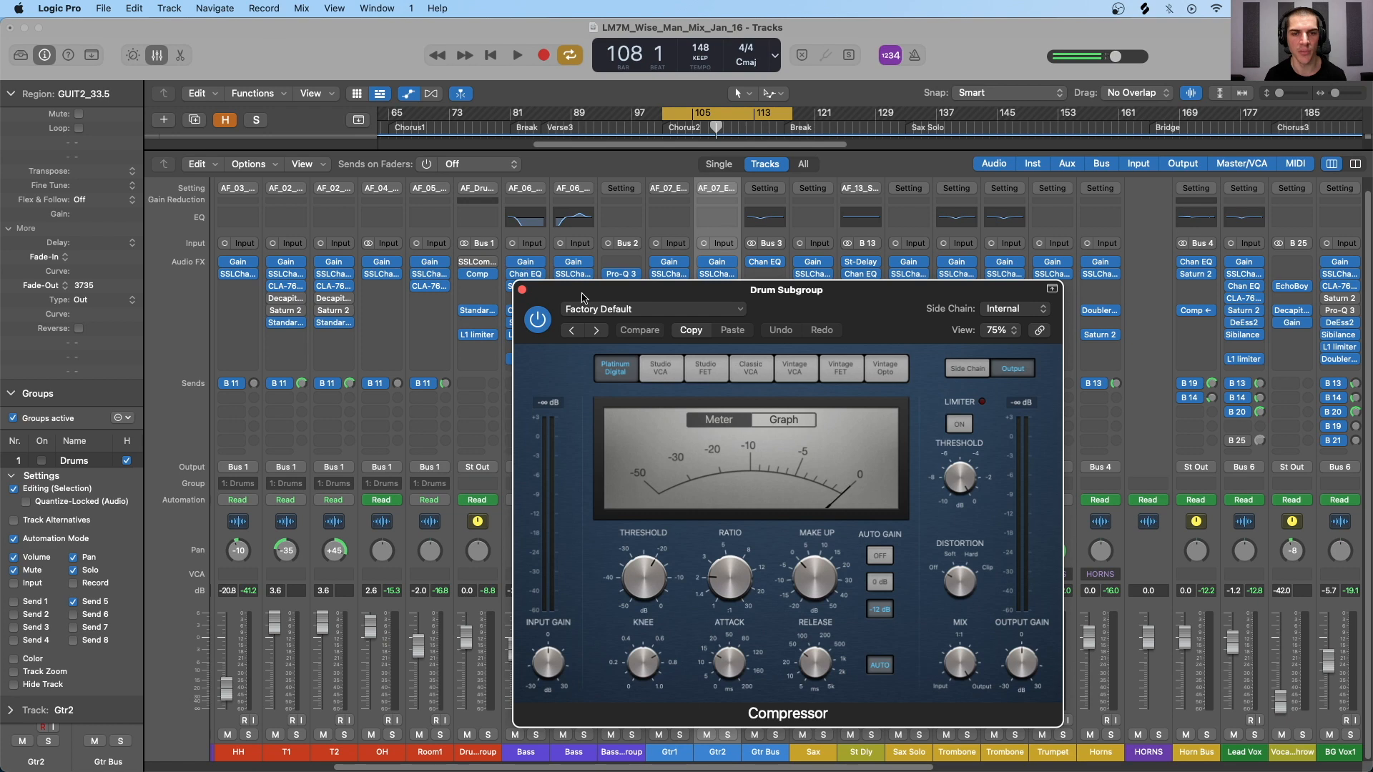
pyautogui.moveTo(576, 287); pyautogui.dragTo(580, 158)
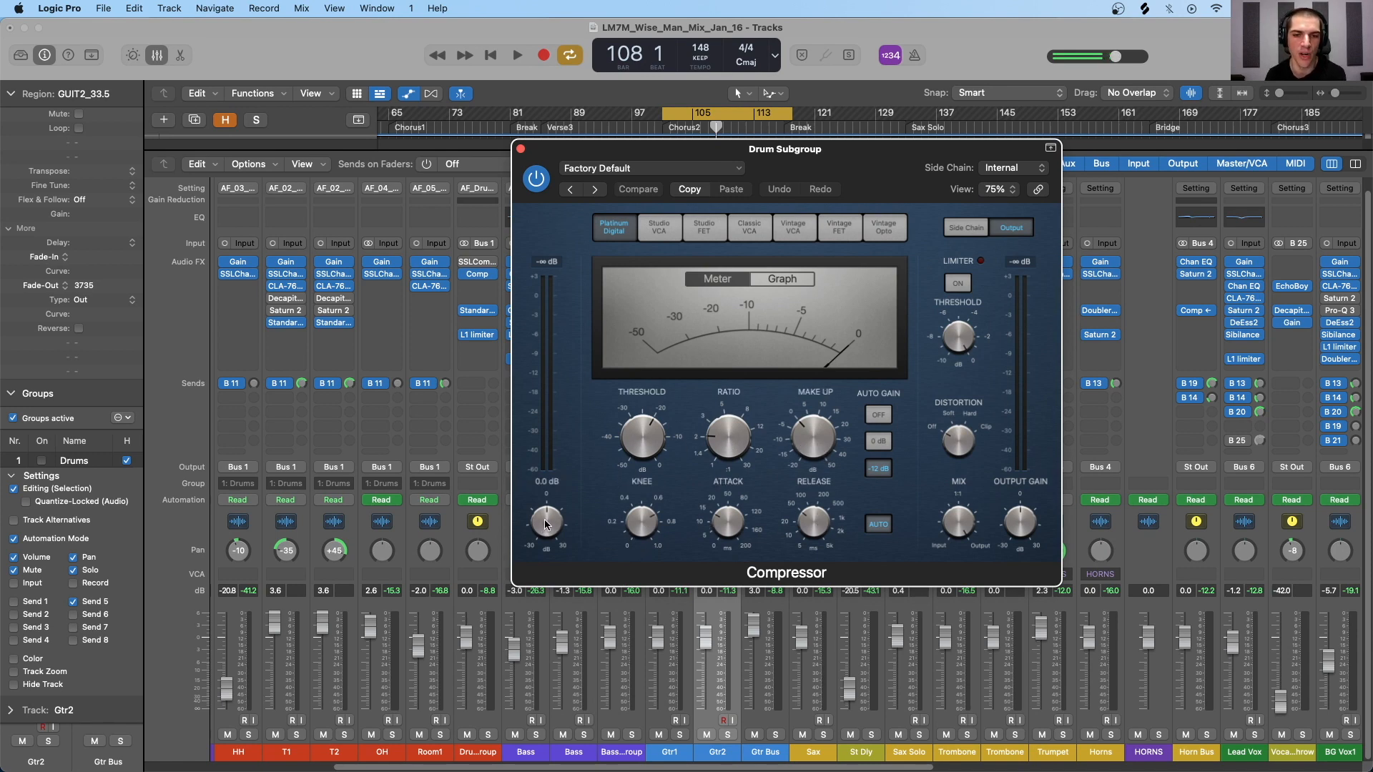
# Step: Try the Compressor's Mix control, leaving it at 100%, and examine the Limiter switch and its threshold
pyautogui.moveTo(960, 526); pyautogui.dragTo(979, 605)
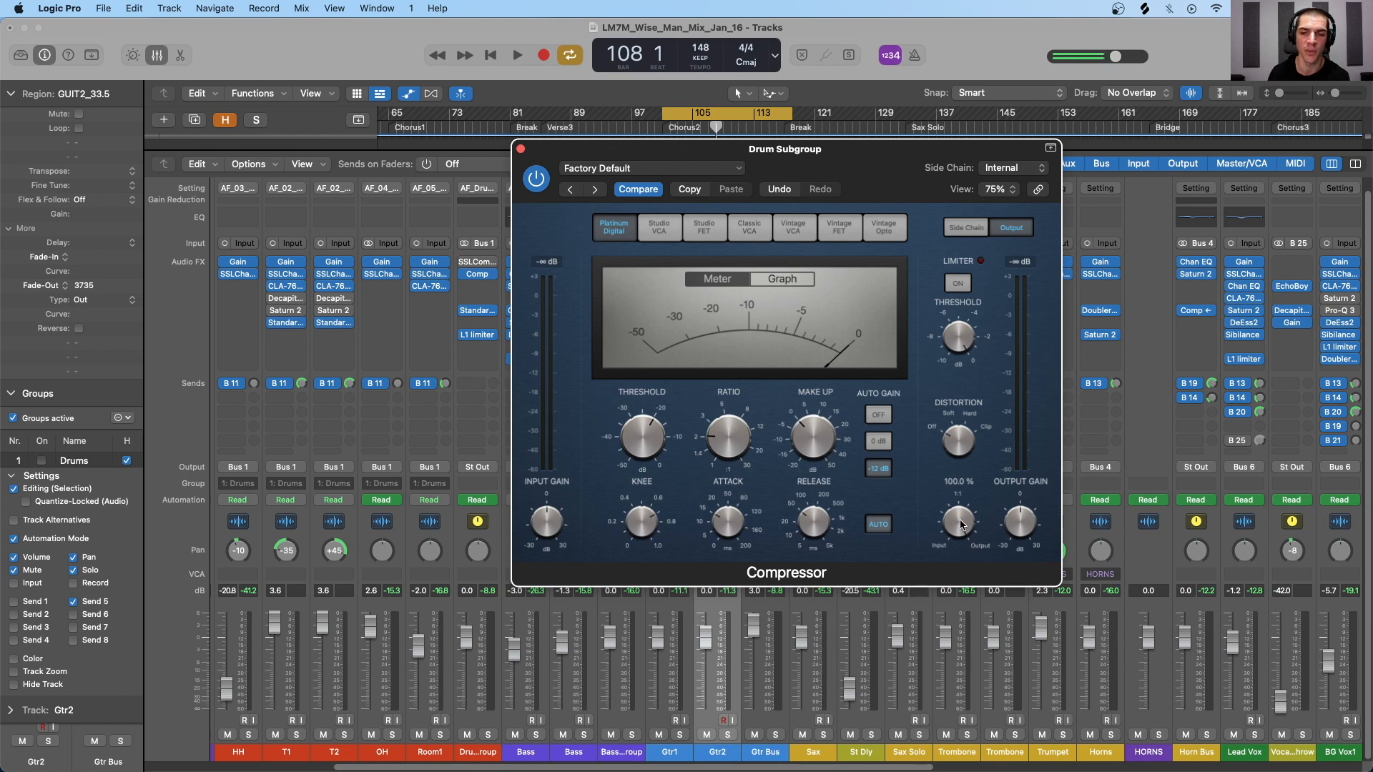
pyautogui.moveTo(962, 524); pyautogui.dragTo(964, 536)
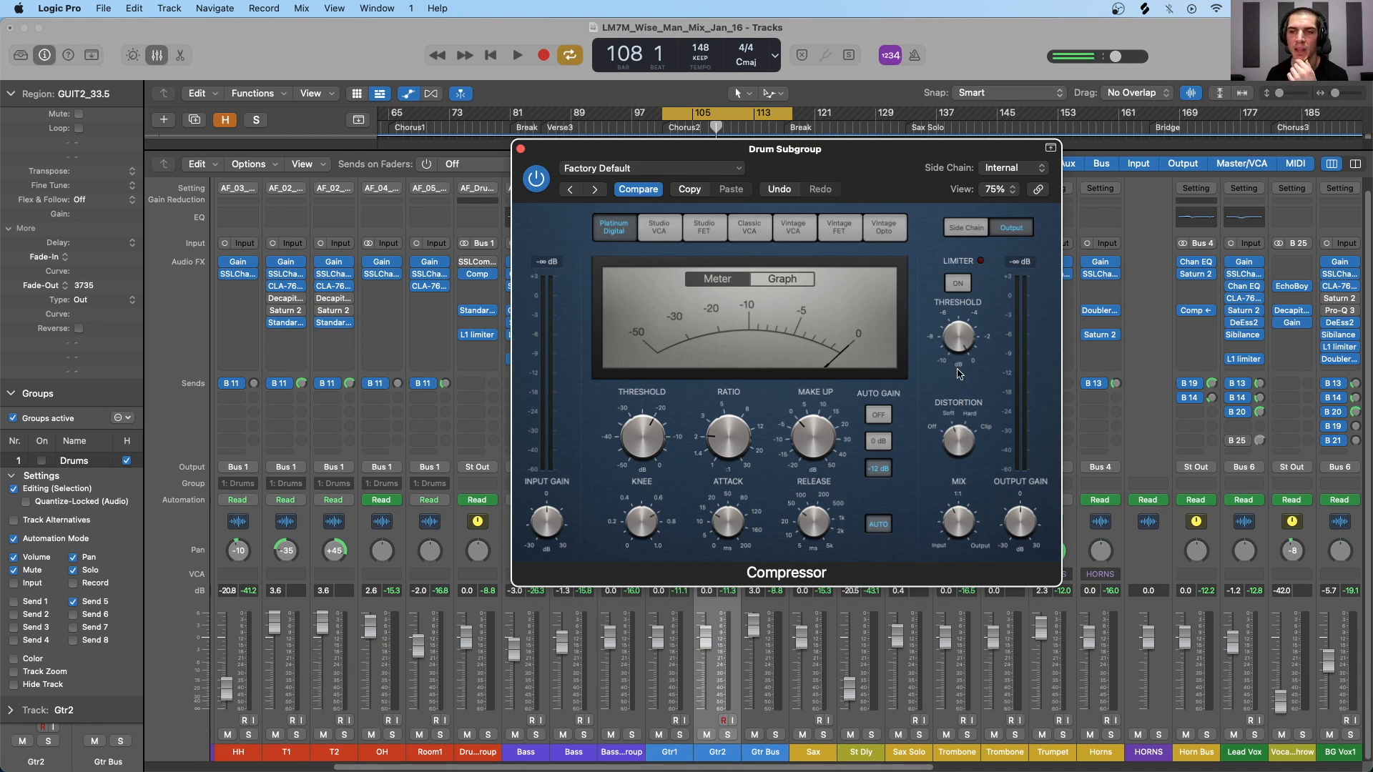
pyautogui.moveTo(960, 339)
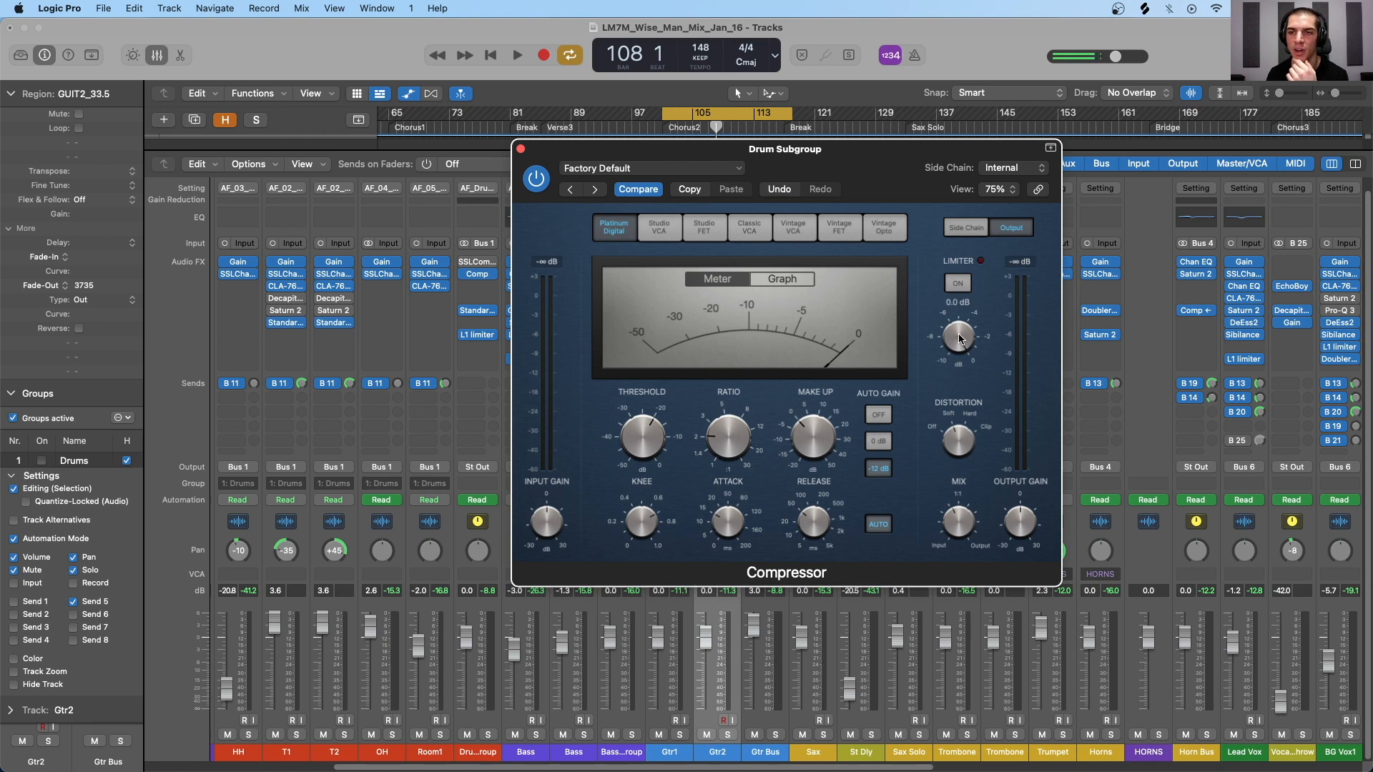
pyautogui.click(958, 285)
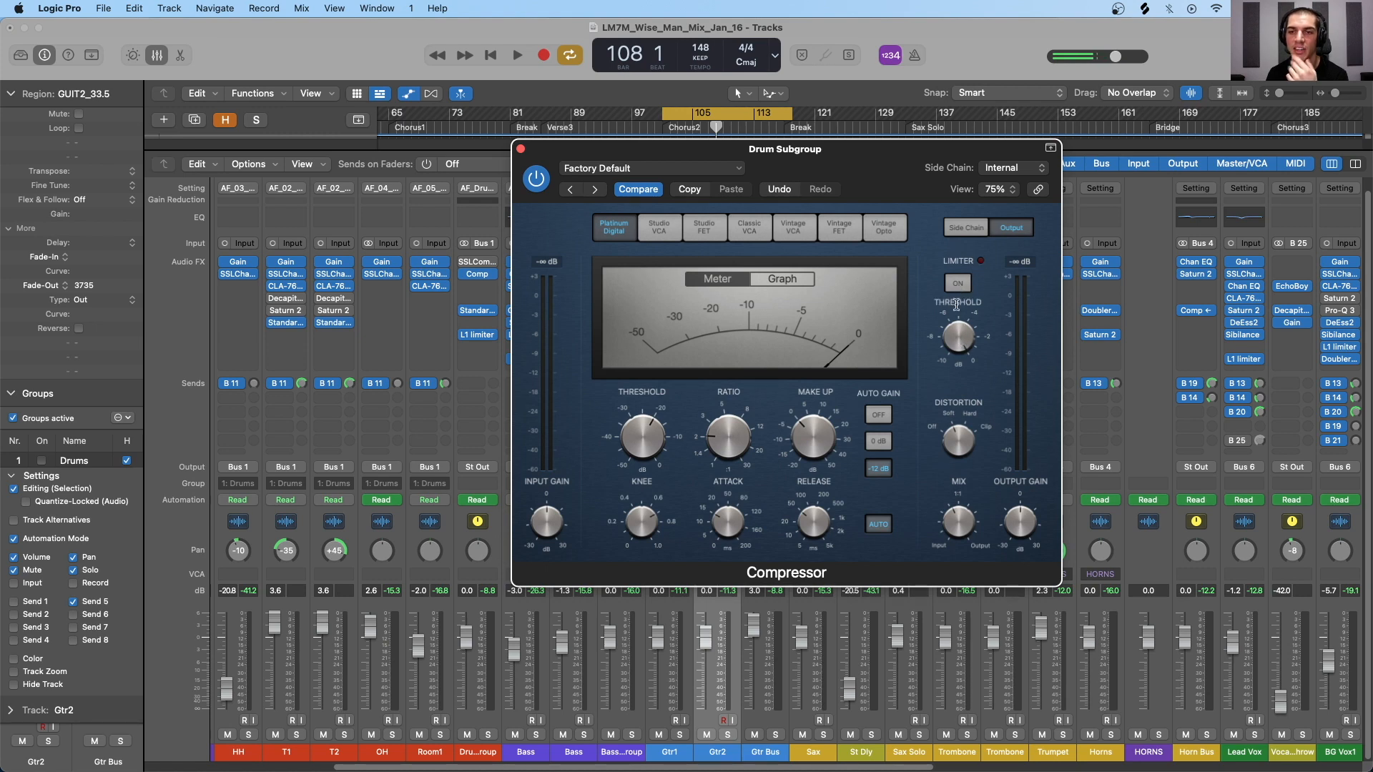
# Step: Examine the Compressor's Side Chain detection and filter settings and browse the available side chain sources, keeping Internal
pyautogui.click(969, 230)
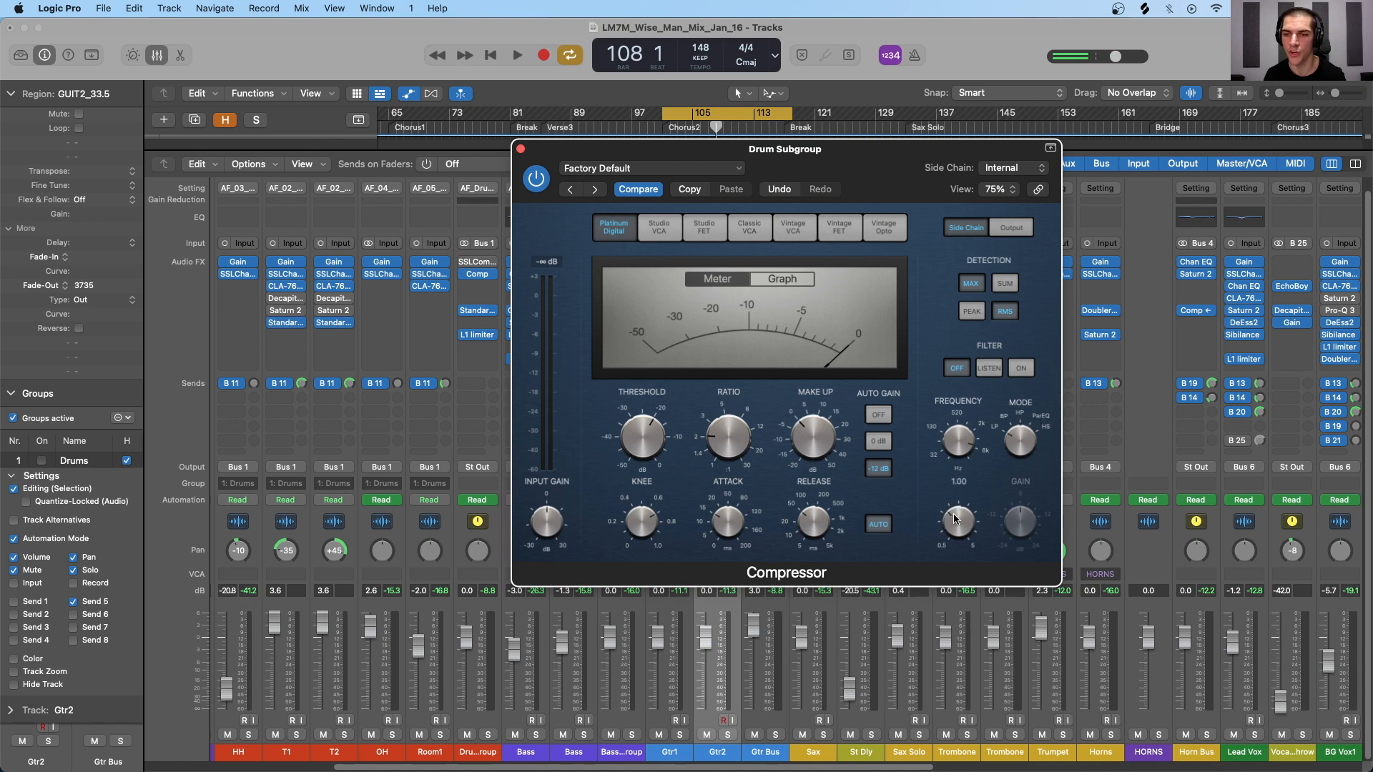
pyautogui.moveTo(956, 396)
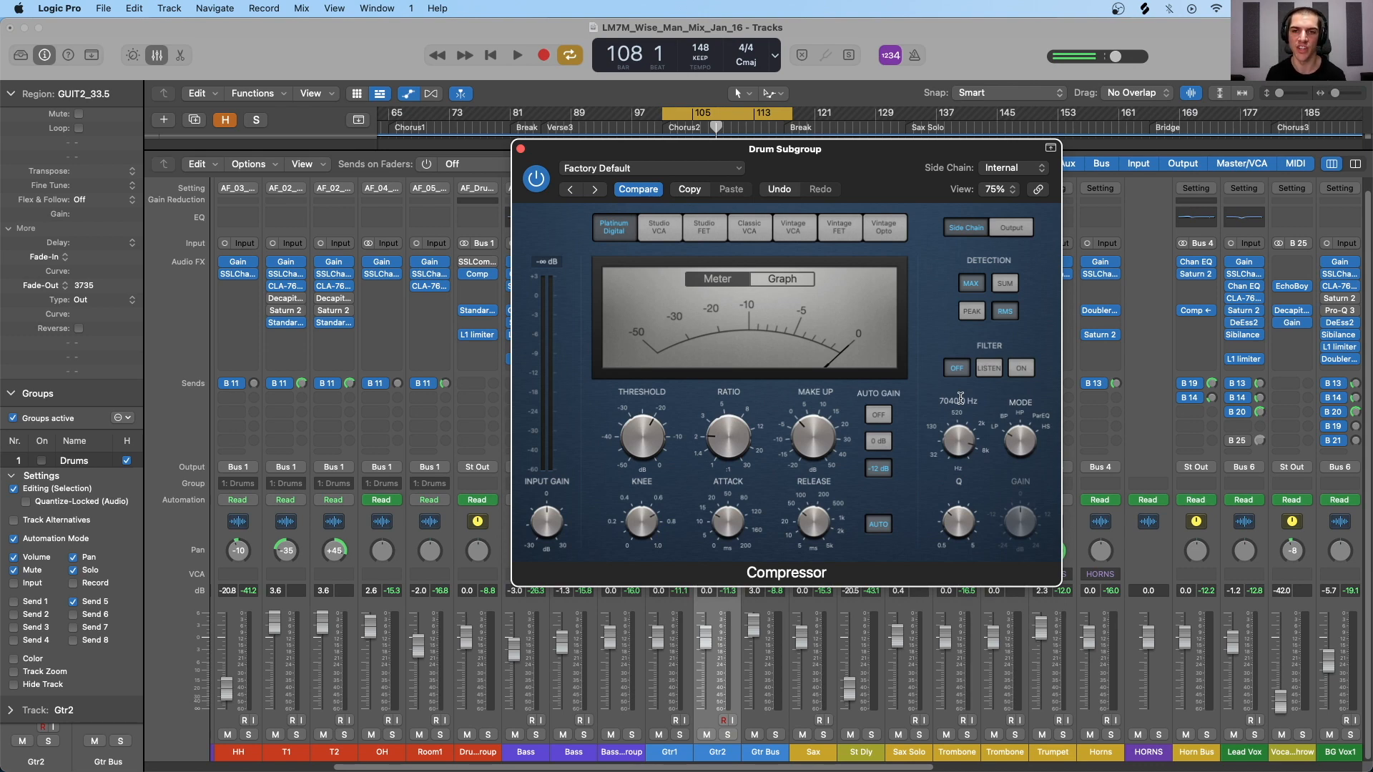
pyautogui.moveTo(801, 160); pyautogui.dragTo(878, 180)
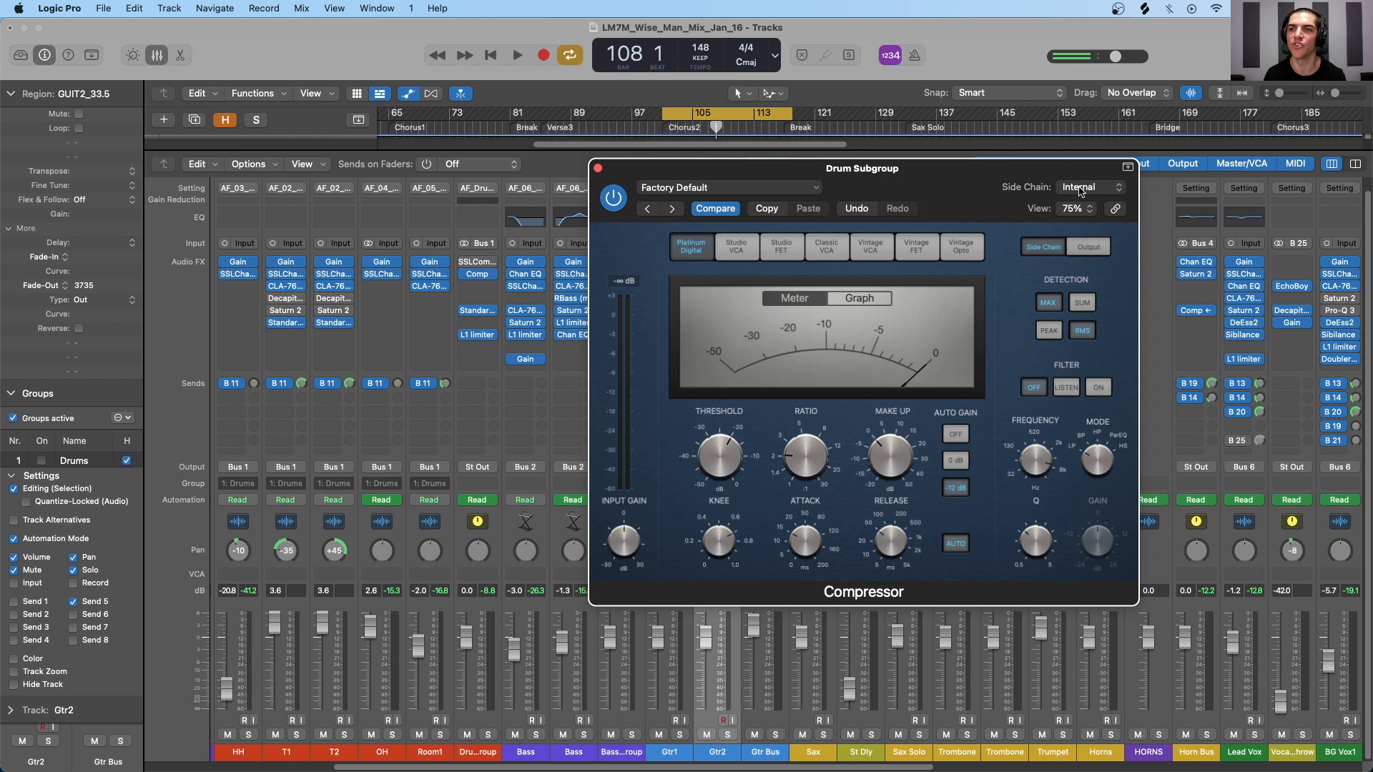
pyautogui.click(1085, 190)
pyautogui.moveTo(1087, 213)
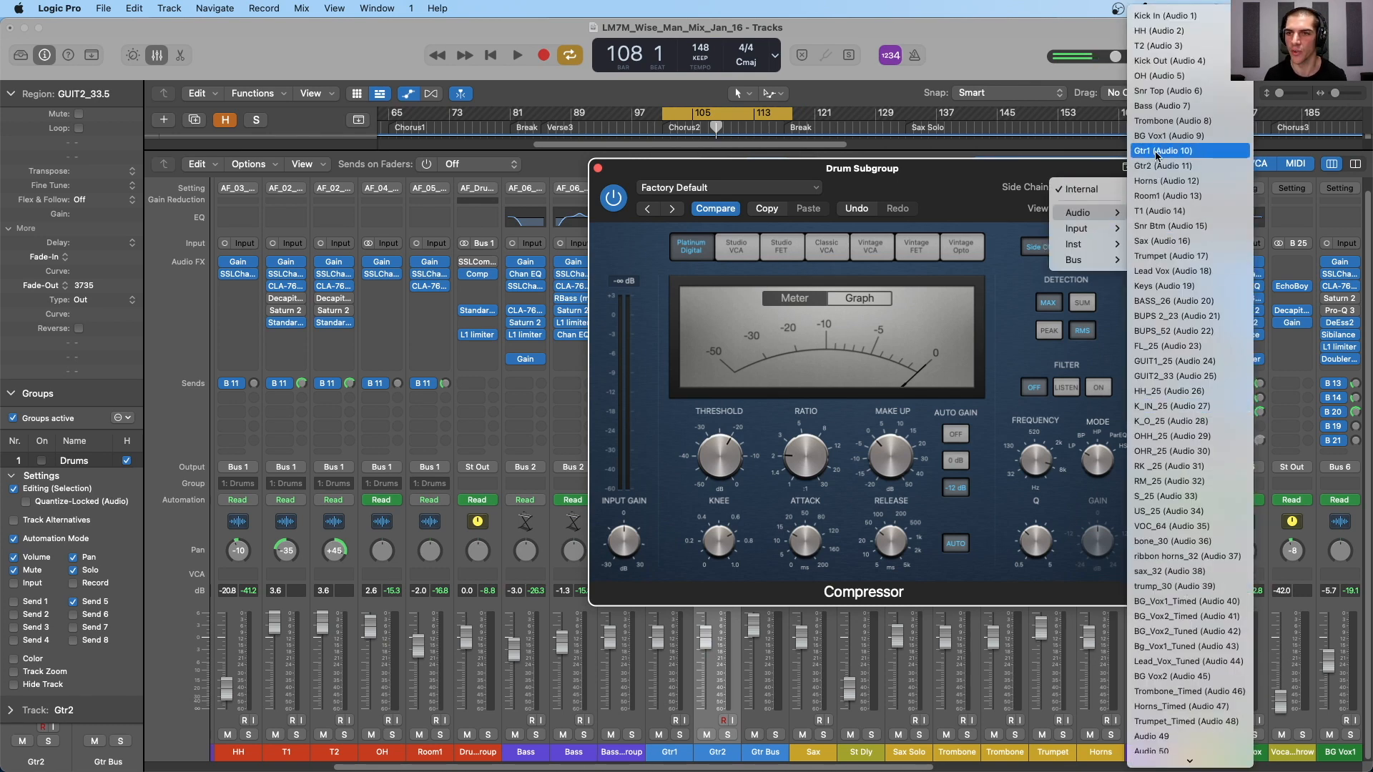
pyautogui.moveTo(1094, 247)
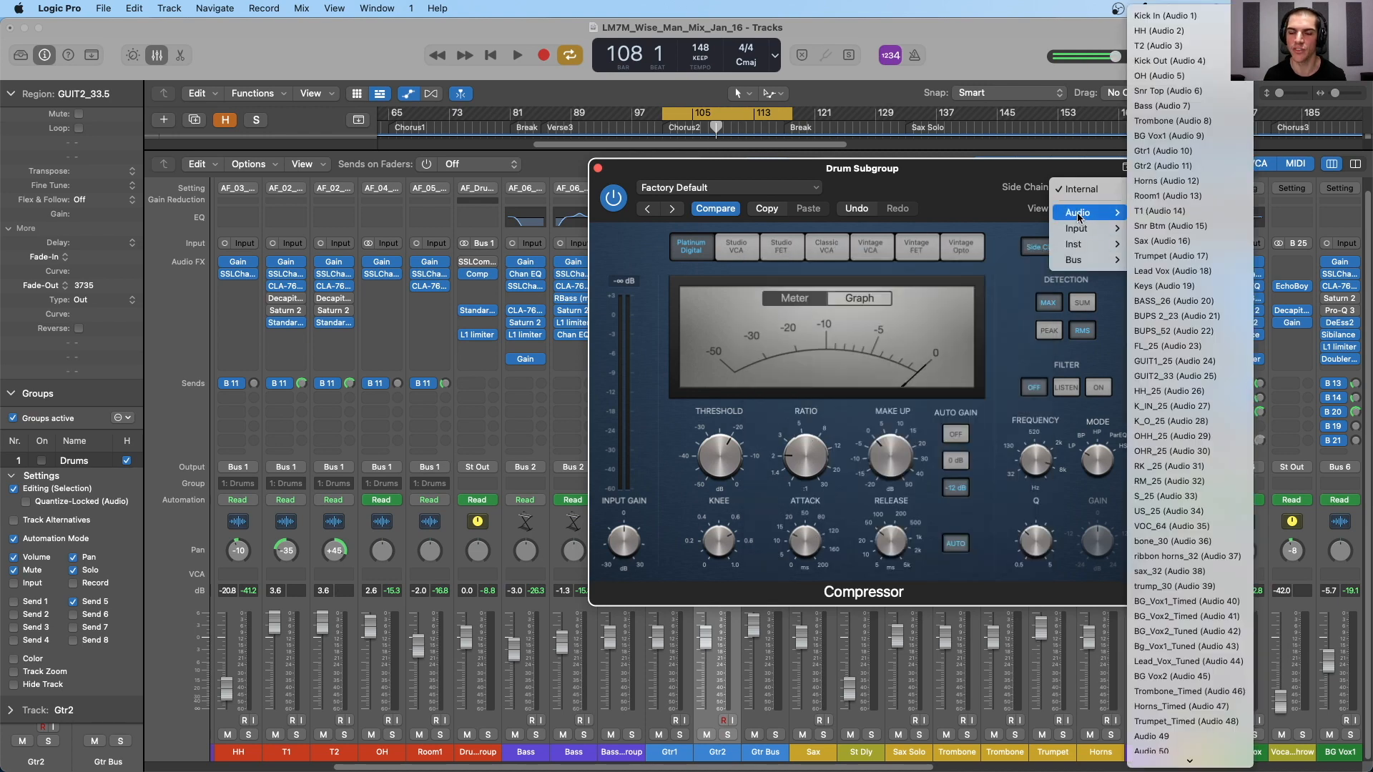
pyautogui.click(953, 180)
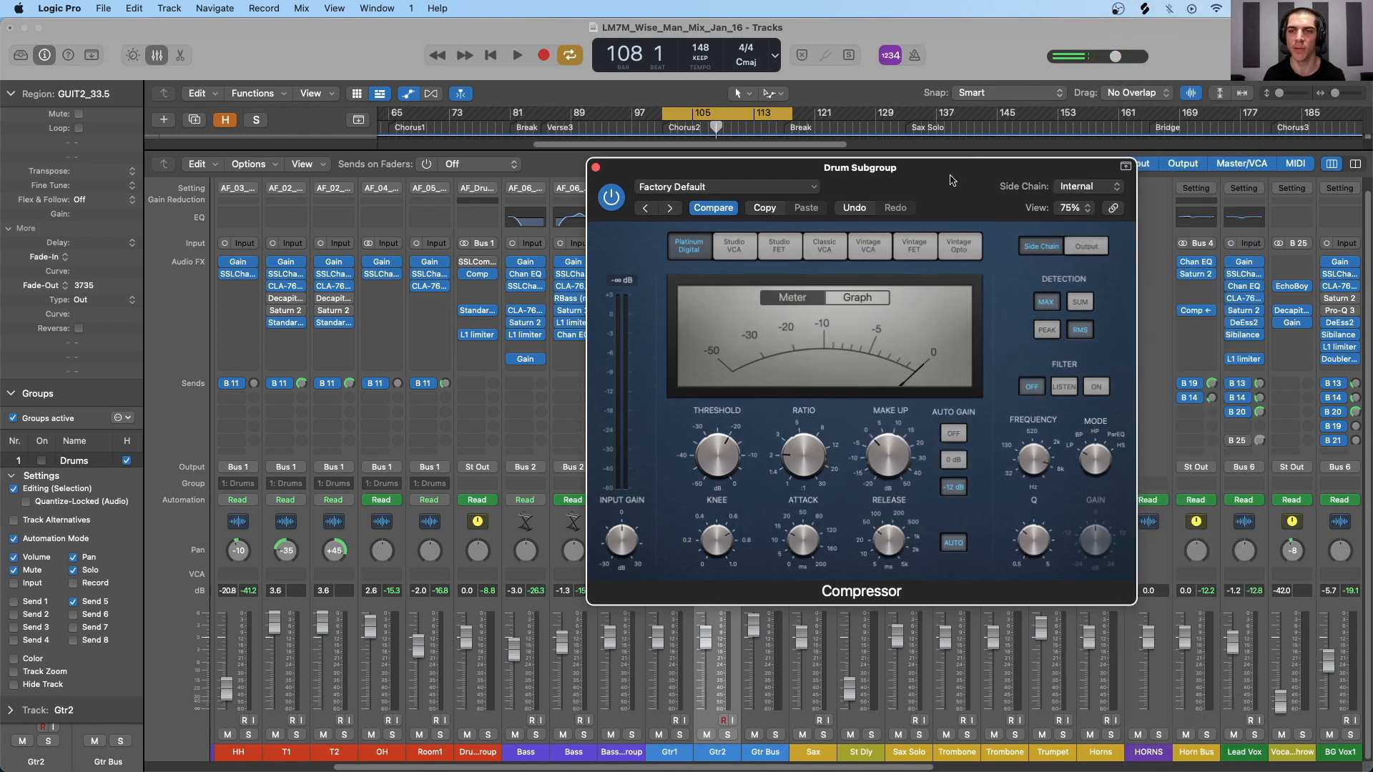
# Step: Open the Drum Subgroup's SSLComp beside the Compressor to compare their controls, and close SSLComp
pyautogui.click(467, 264)
pyautogui.click(470, 263)
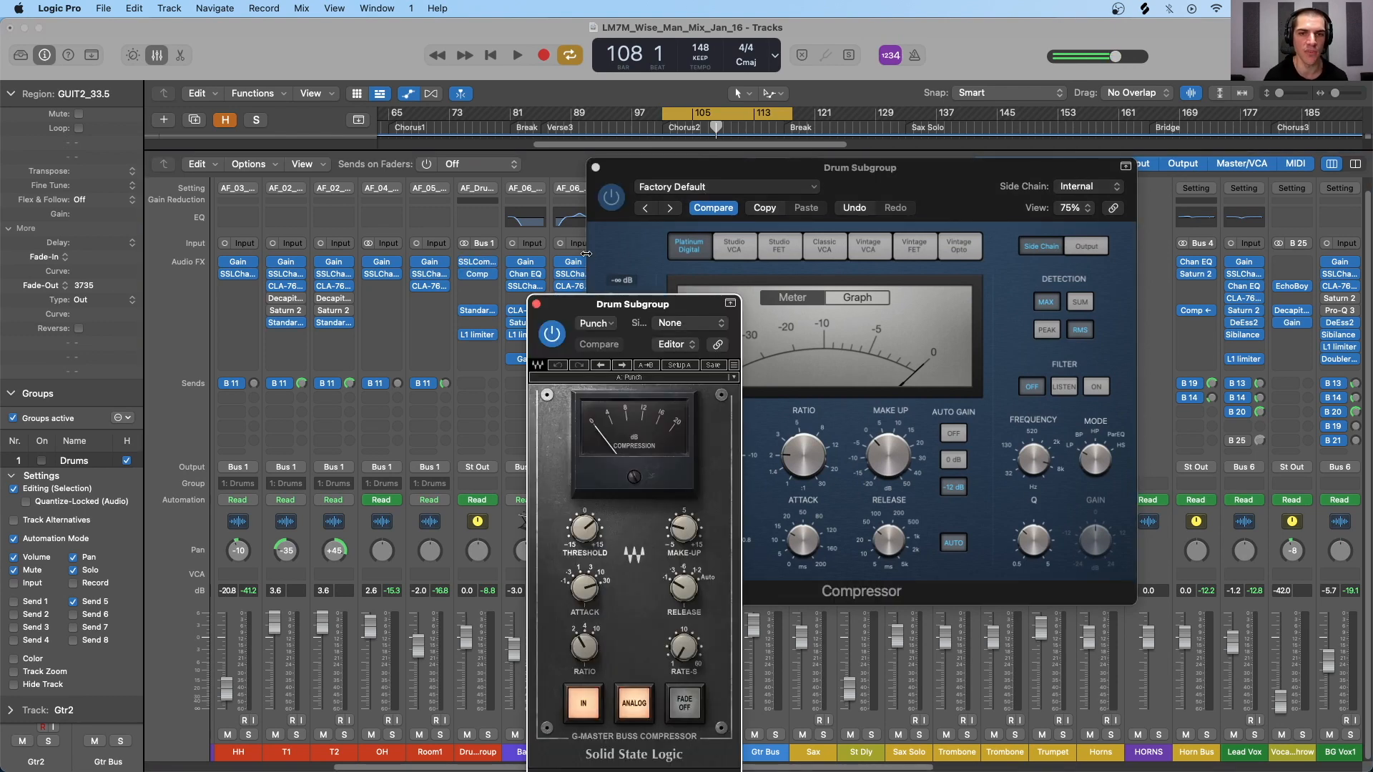
pyautogui.moveTo(619, 308); pyautogui.dragTo(282, 122)
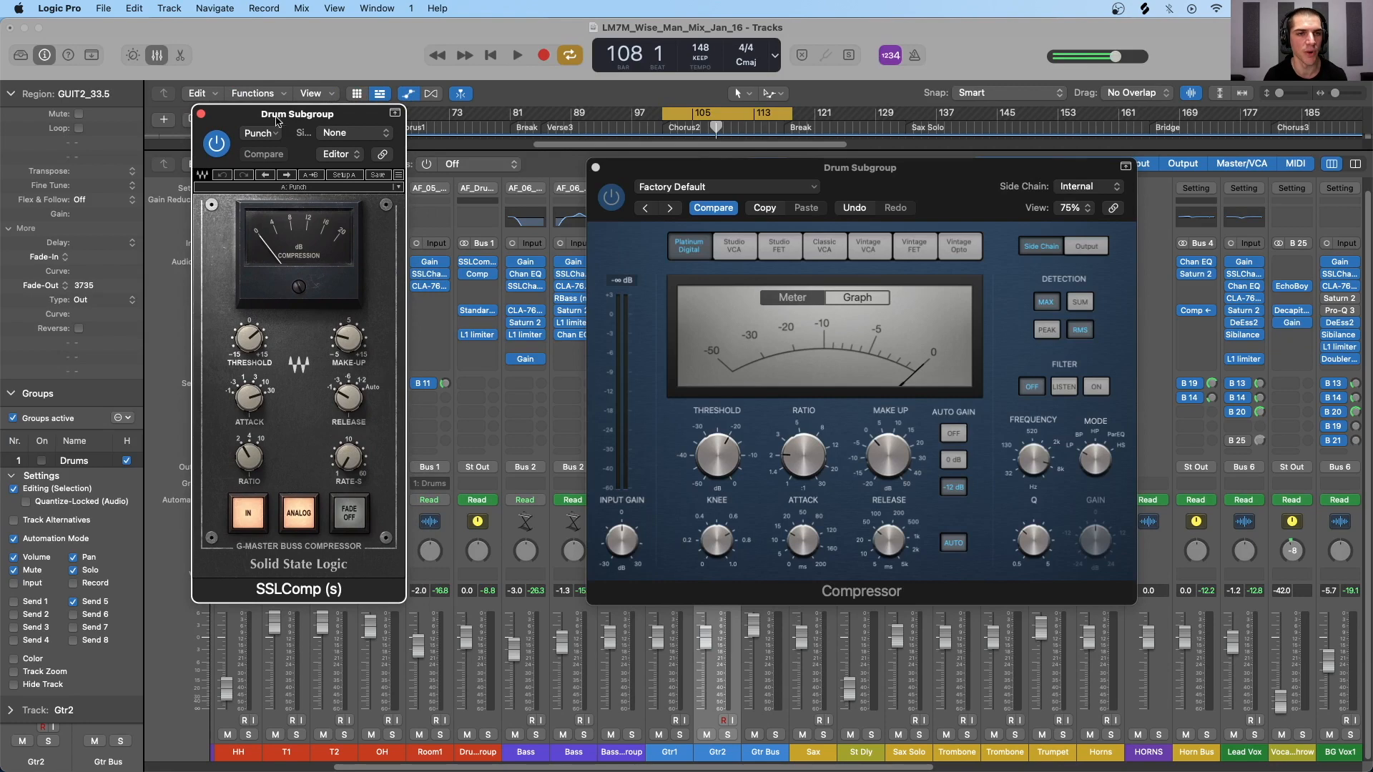
pyautogui.press('super+w')
pyautogui.moveTo(876, 177); pyautogui.dragTo(899, 189)
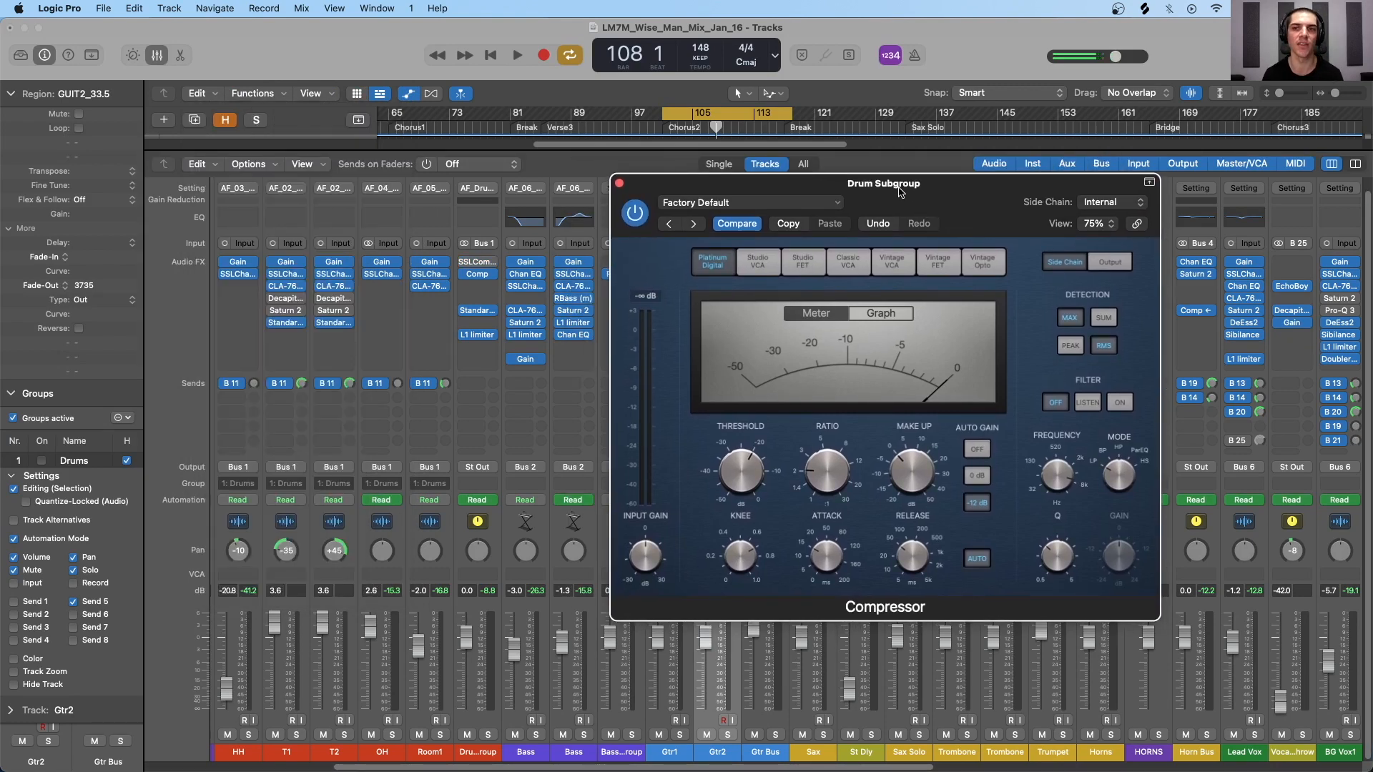
# Step: Compare the Drum Subgroup Compressor's circuit models, stepping through all seven from Platinum Digital to Vintage Opto
pyautogui.click(897, 263)
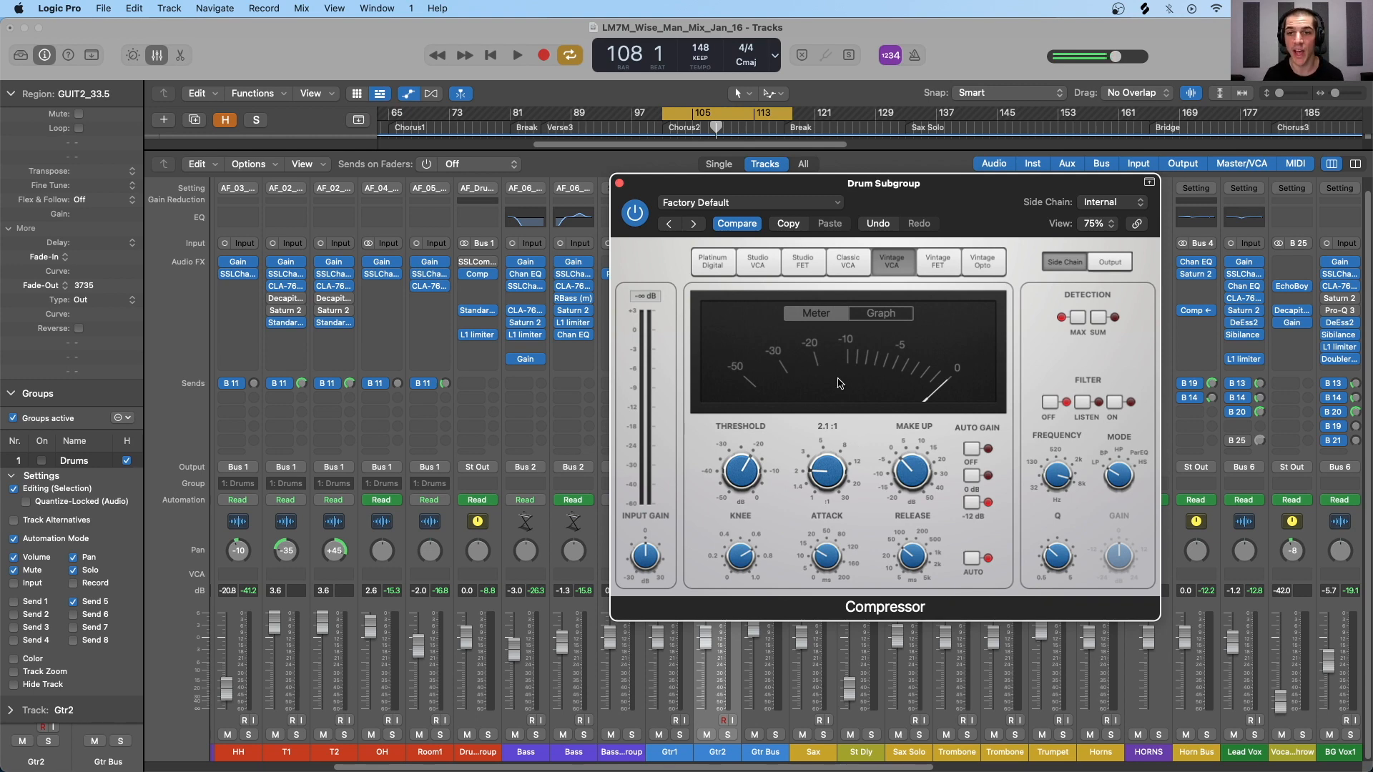
pyautogui.click(716, 267)
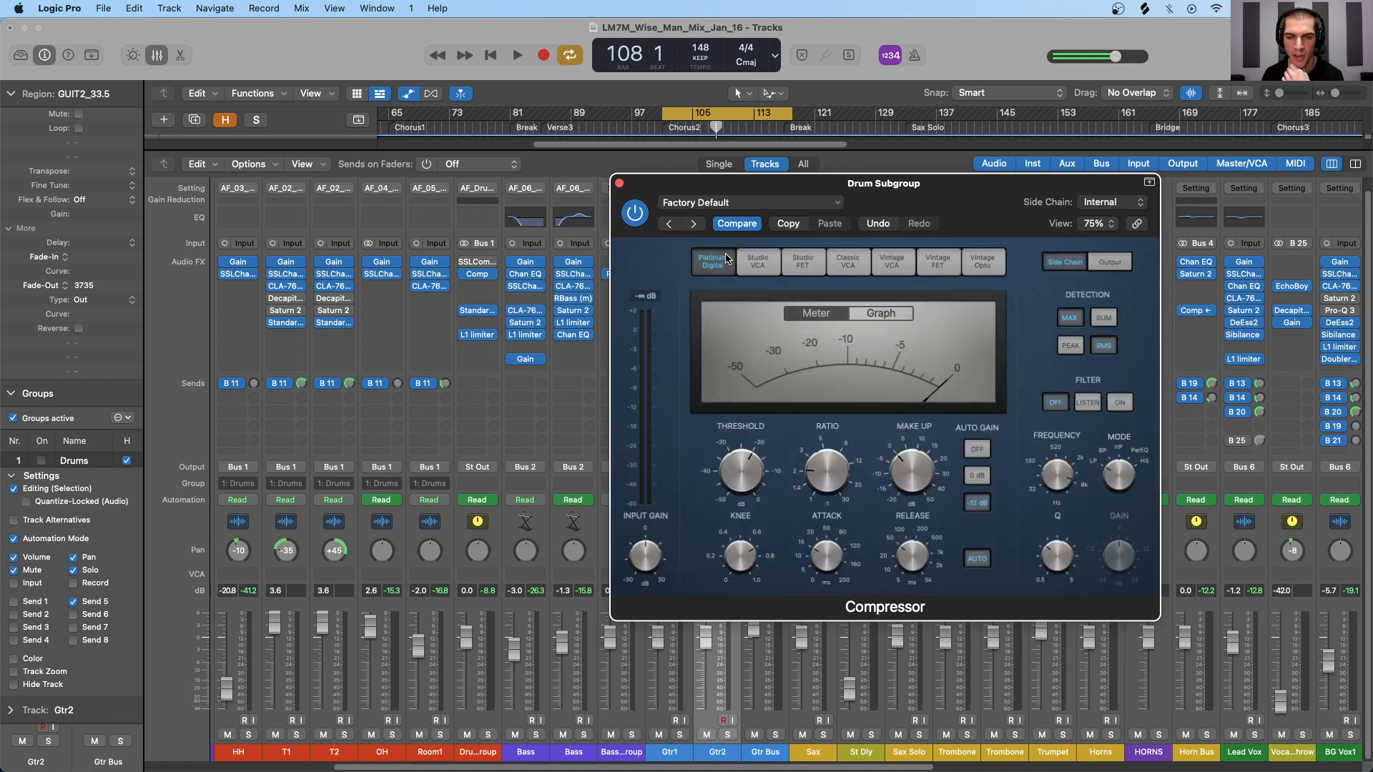
pyautogui.click(752, 267)
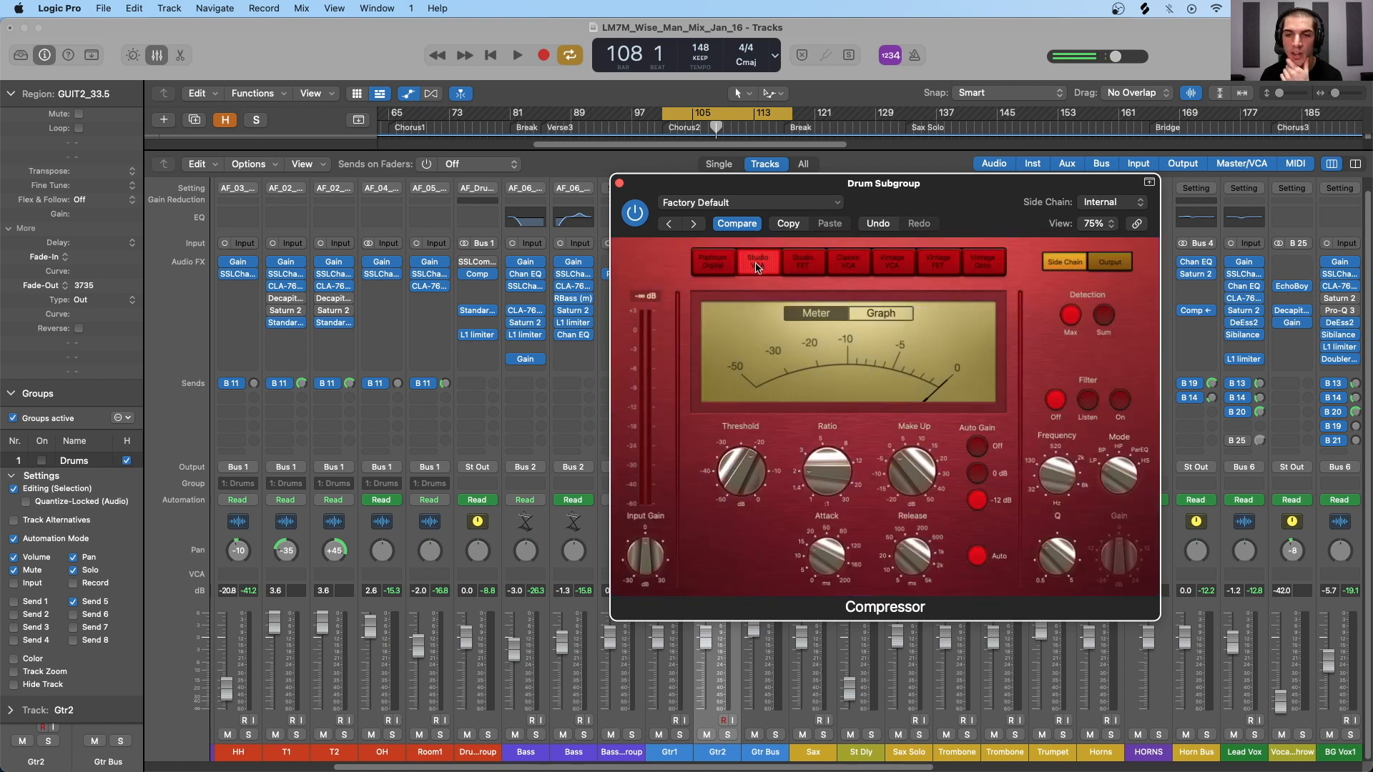
pyautogui.click(803, 266)
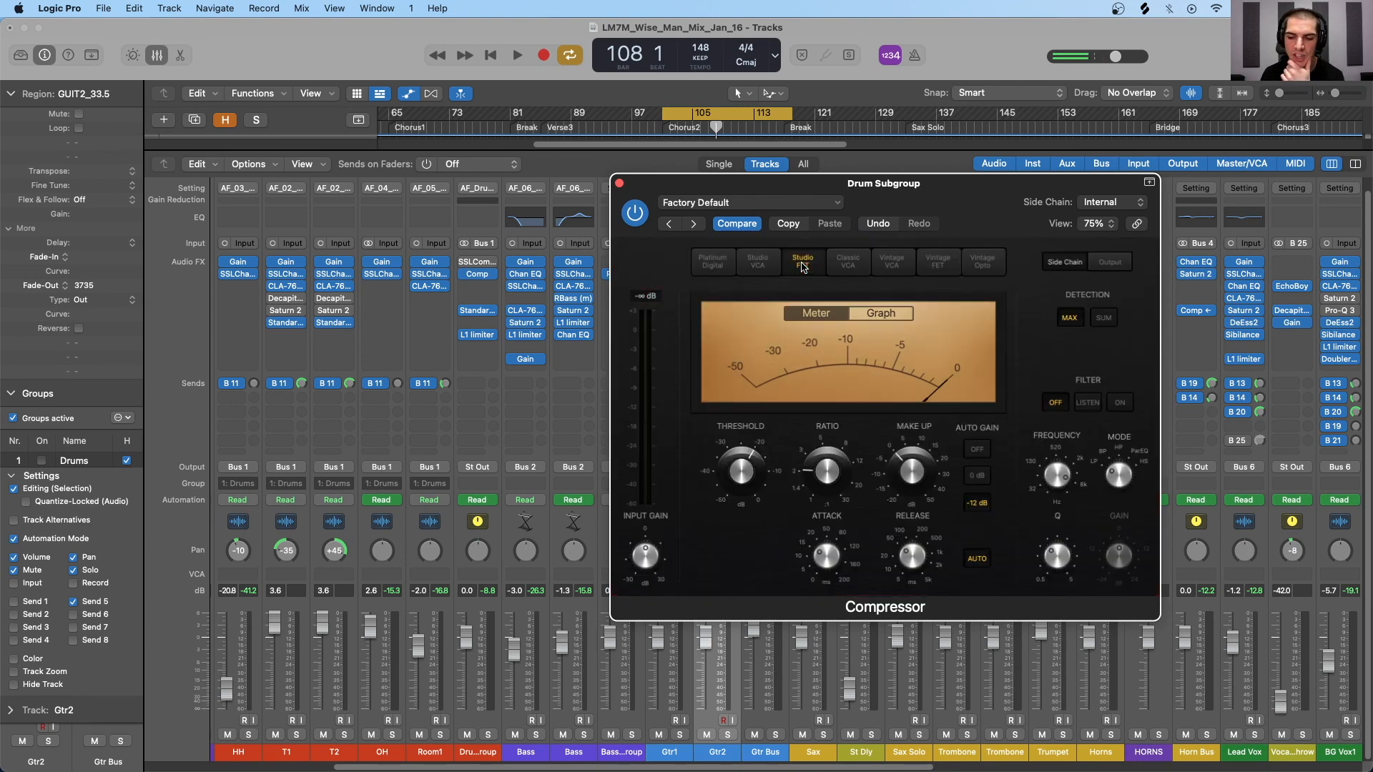
pyautogui.click(847, 267)
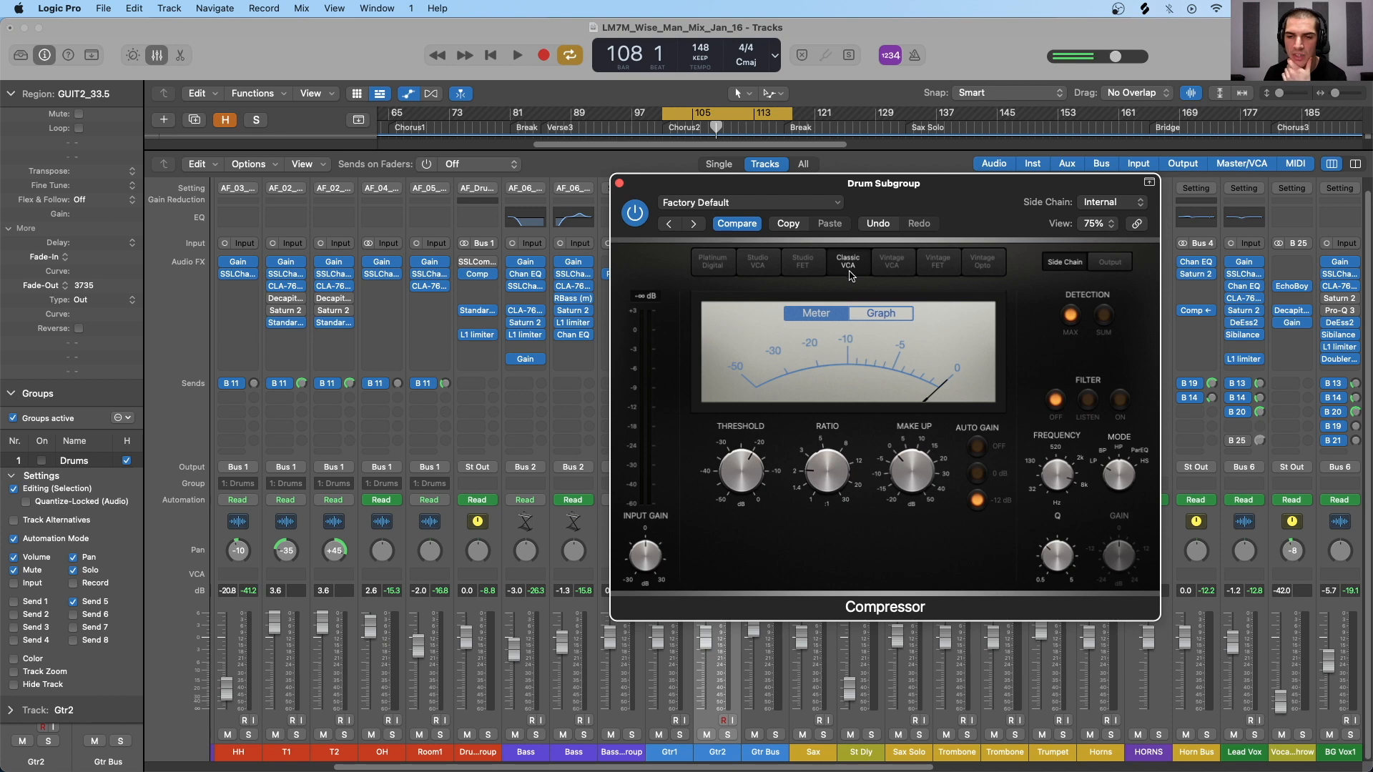
pyautogui.click(893, 267)
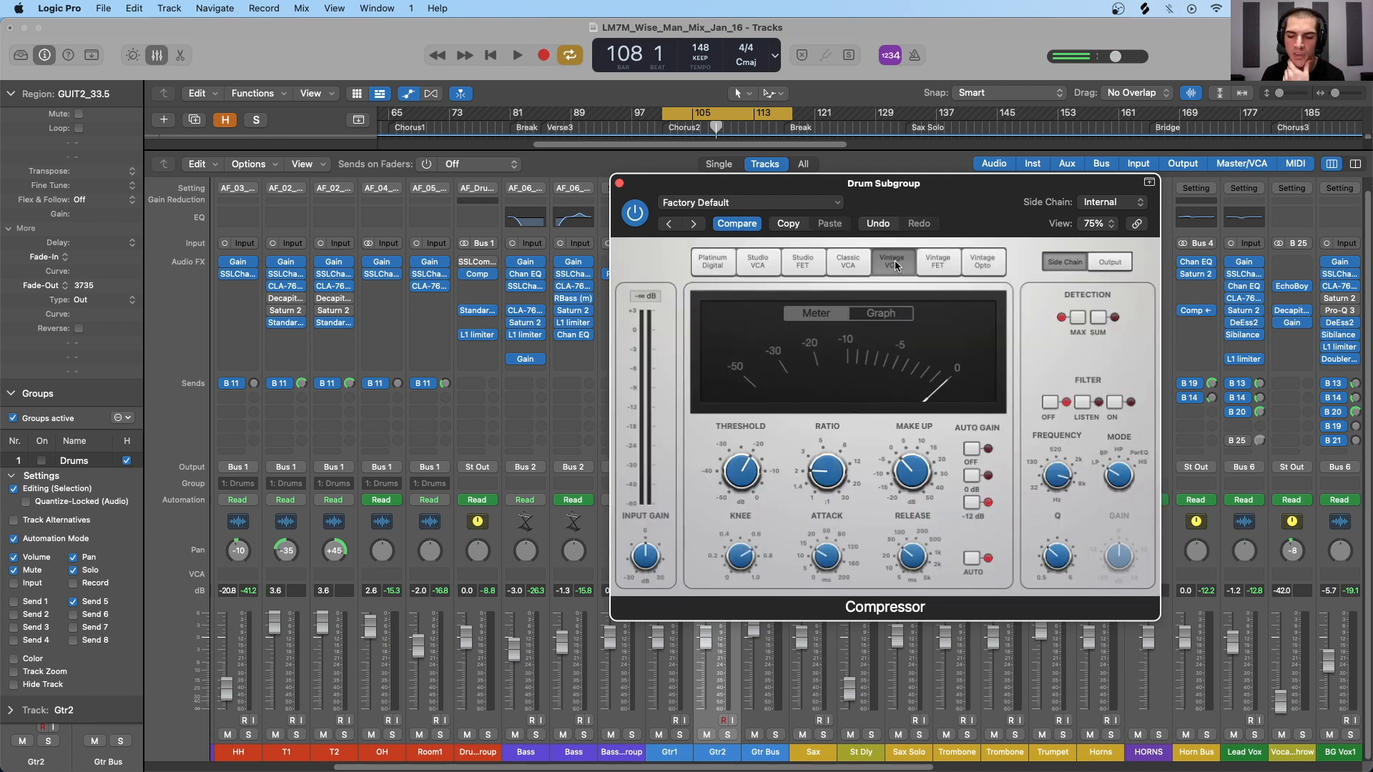
pyautogui.click(939, 265)
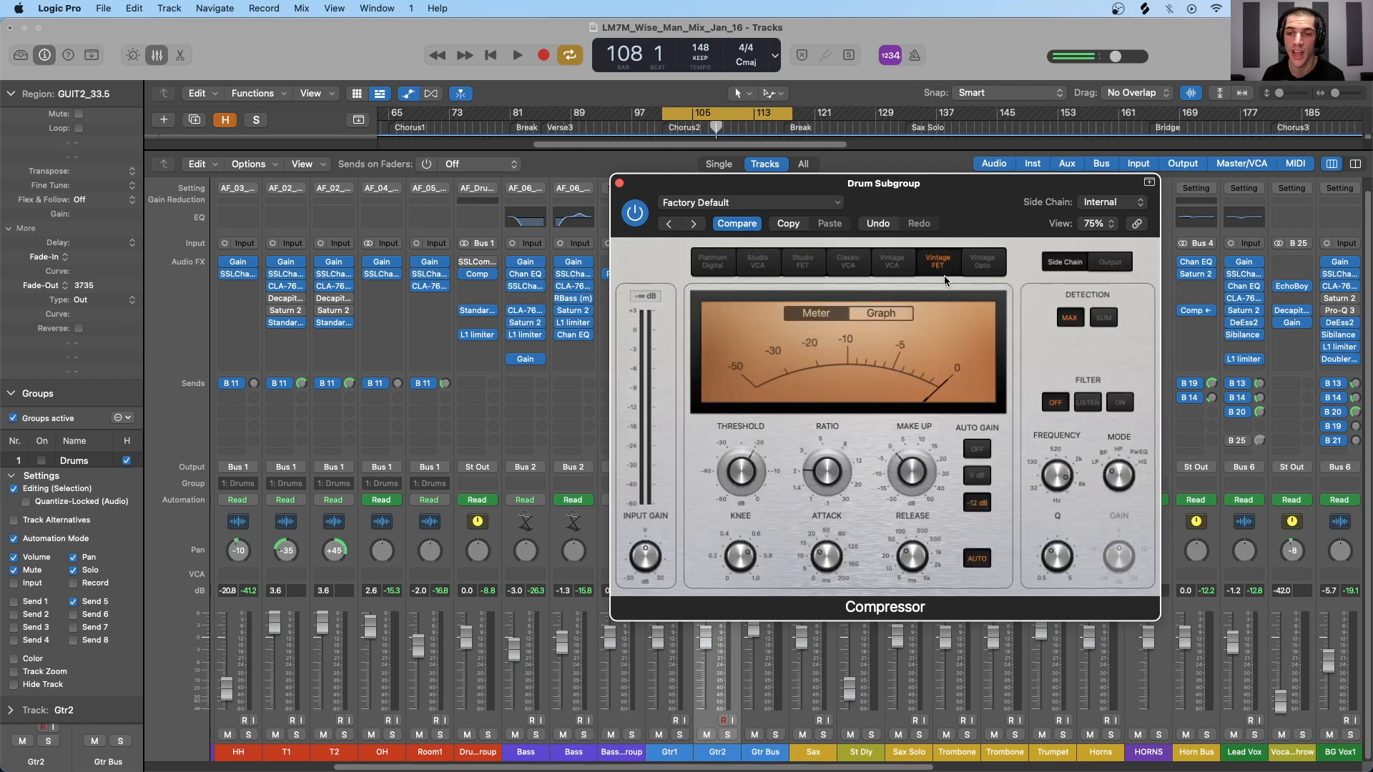
pyautogui.click(984, 264)
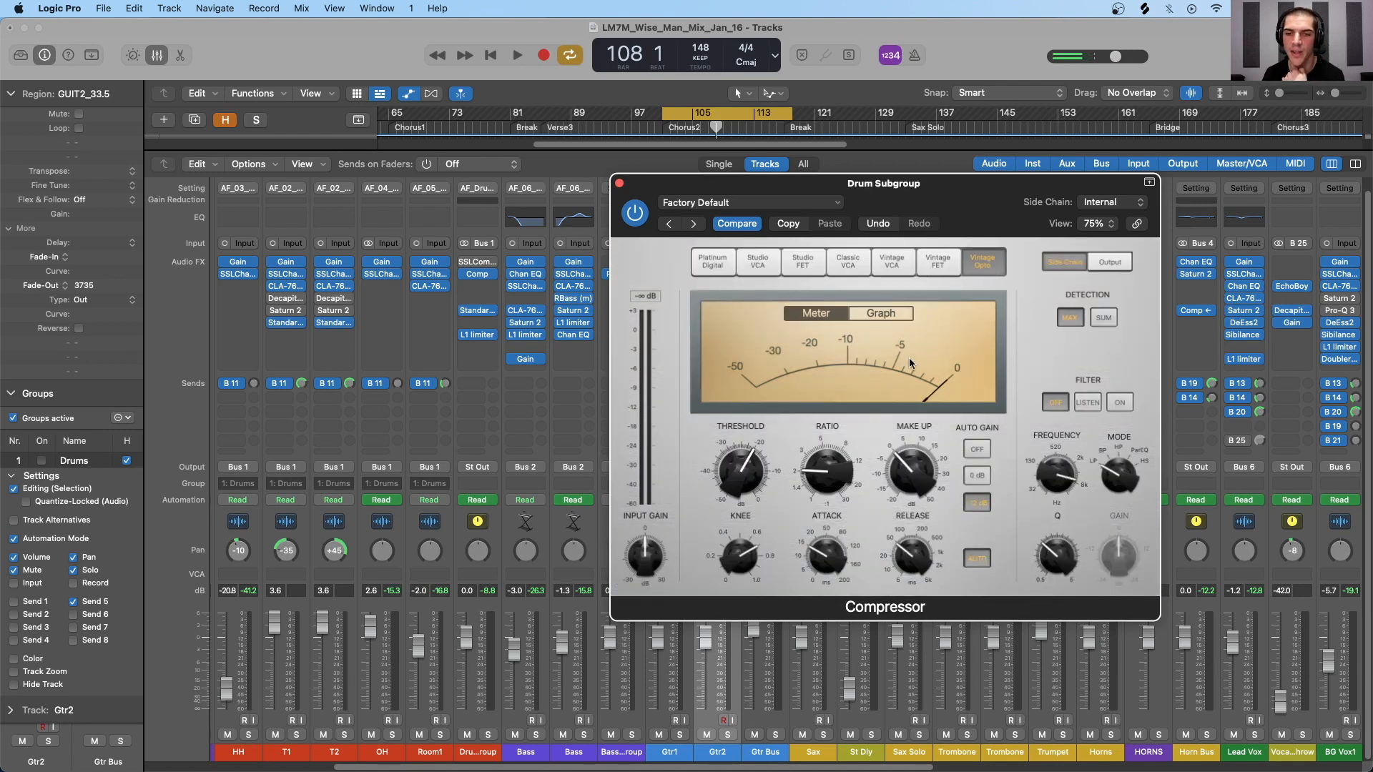
# Step: Revisit the Vintage FET, Studio FET and Classic VCA models, settle on Vintage VCA, and close the Drum Subgroup Compressor
pyautogui.moveTo(756, 187)
pyautogui.mouseDown()
pyautogui.moveTo(711, 183)
pyautogui.moveTo(735, 179)
pyautogui.mouseUp()
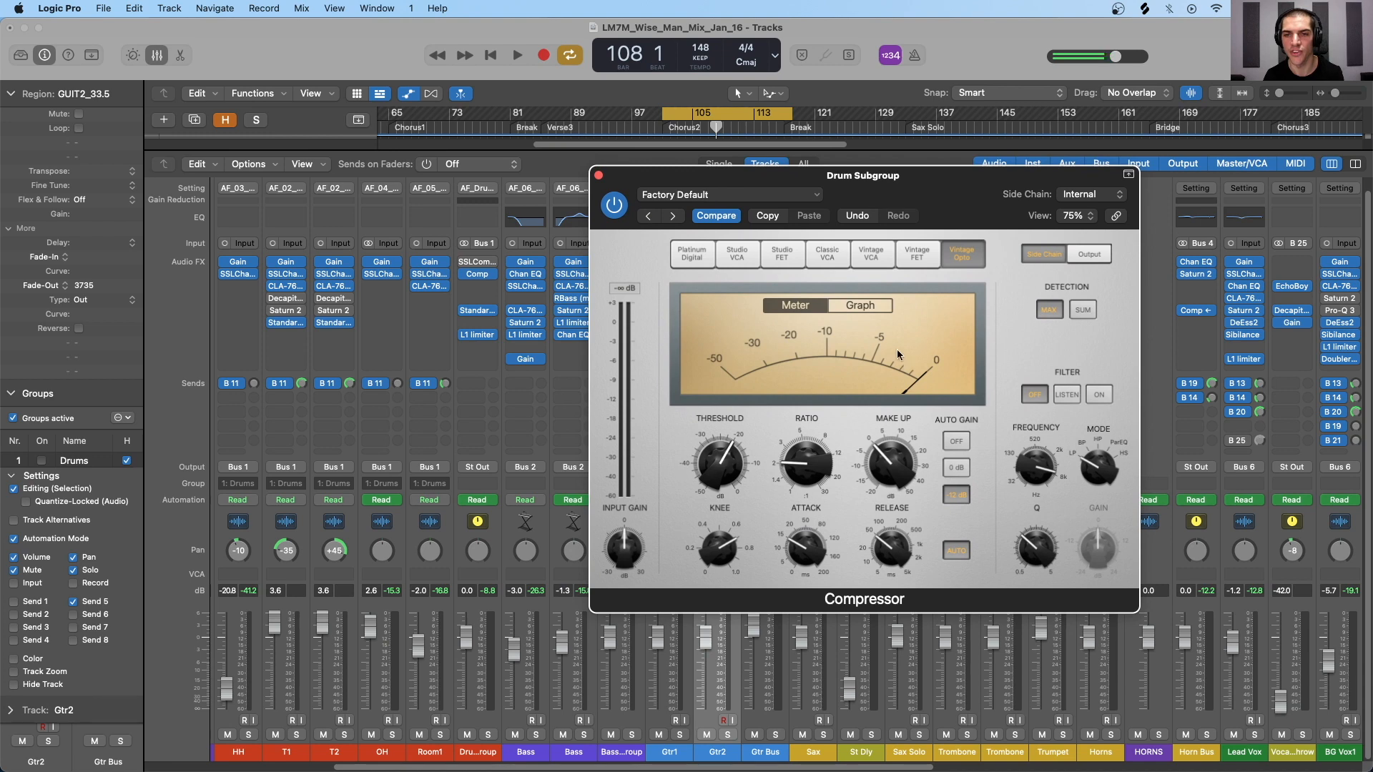
pyautogui.moveTo(842, 185); pyautogui.dragTo(851, 169)
pyautogui.click(925, 238)
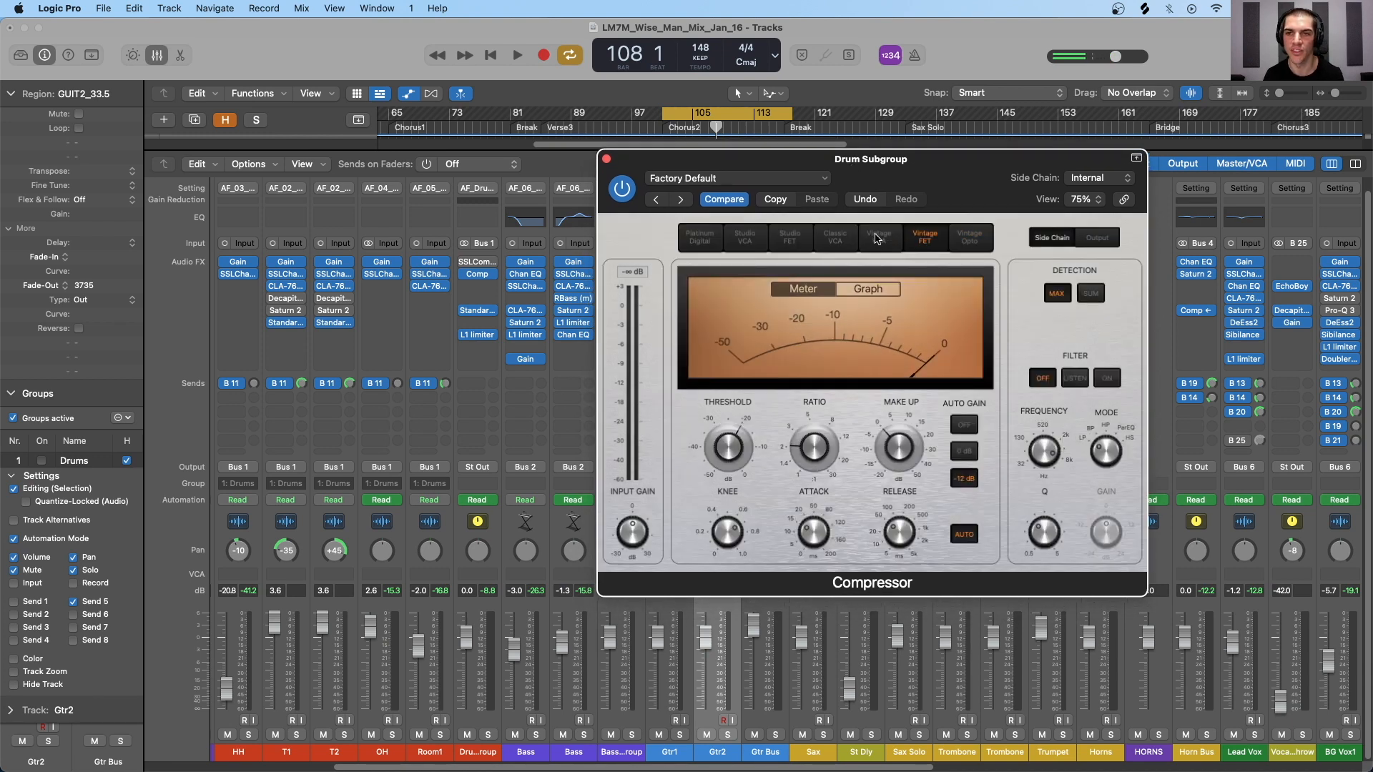
pyautogui.click(877, 237)
pyautogui.click(789, 236)
pyautogui.click(835, 237)
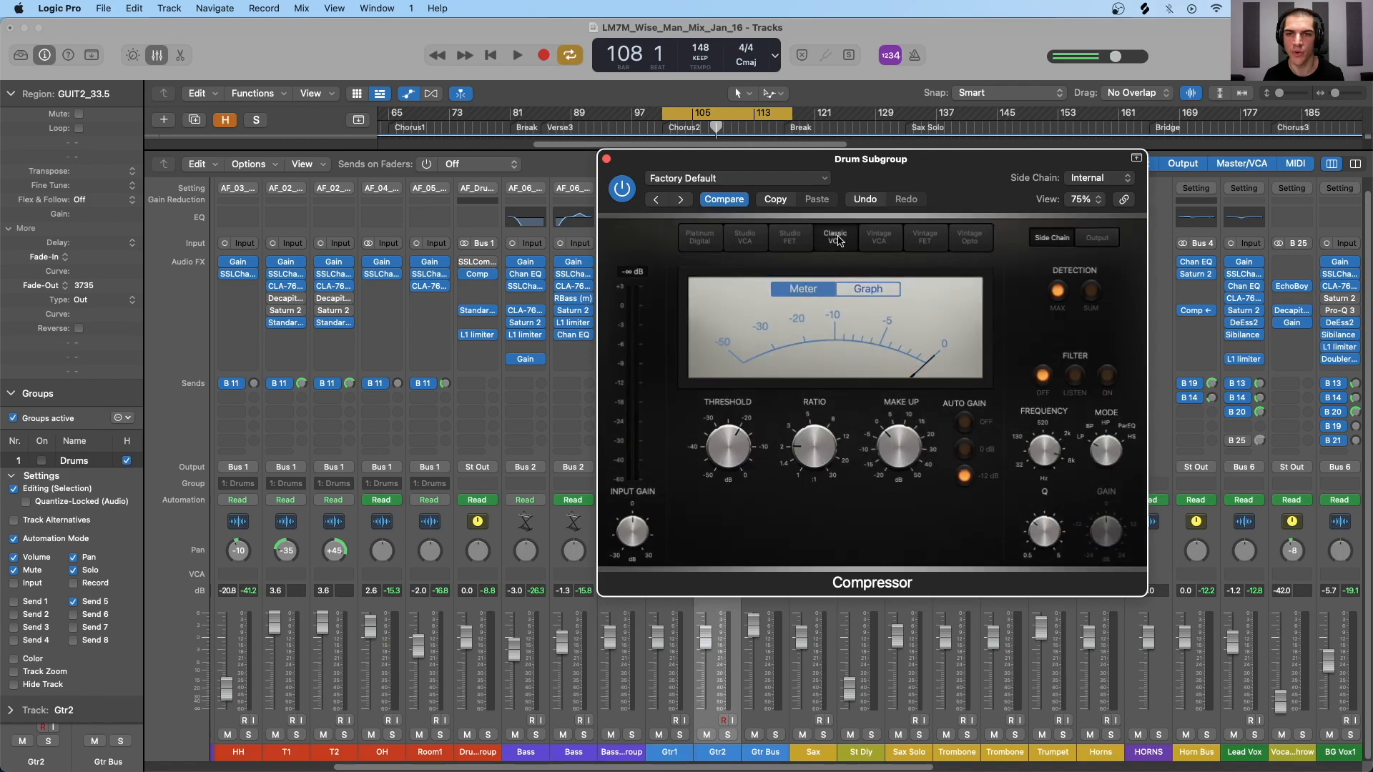
pyautogui.click(897, 237)
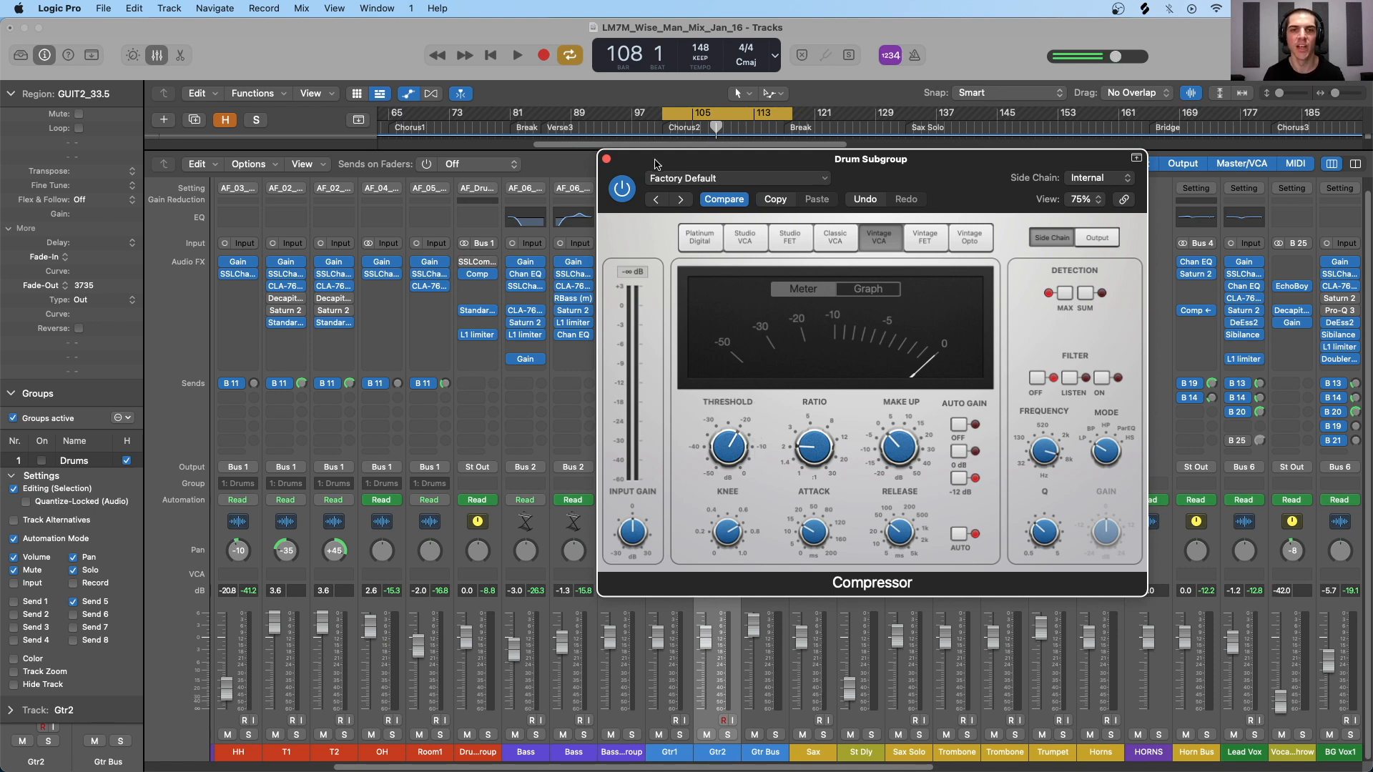
pyautogui.click(608, 160)
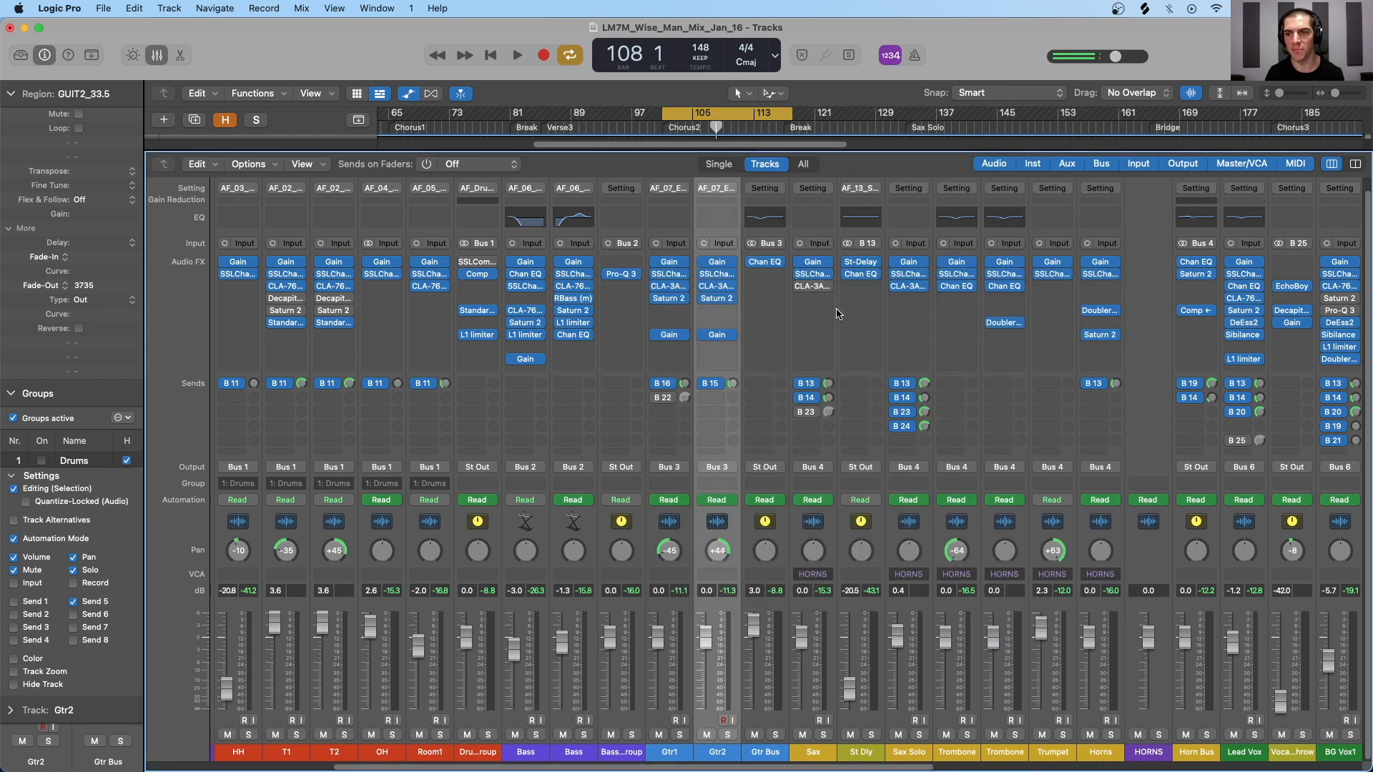
# Step: Select the Horn Bus channel in the mixer and open its existing Compressor
pyautogui.hscroll(2, 839, 311)
pyautogui.hscroll(4, 839, 312)
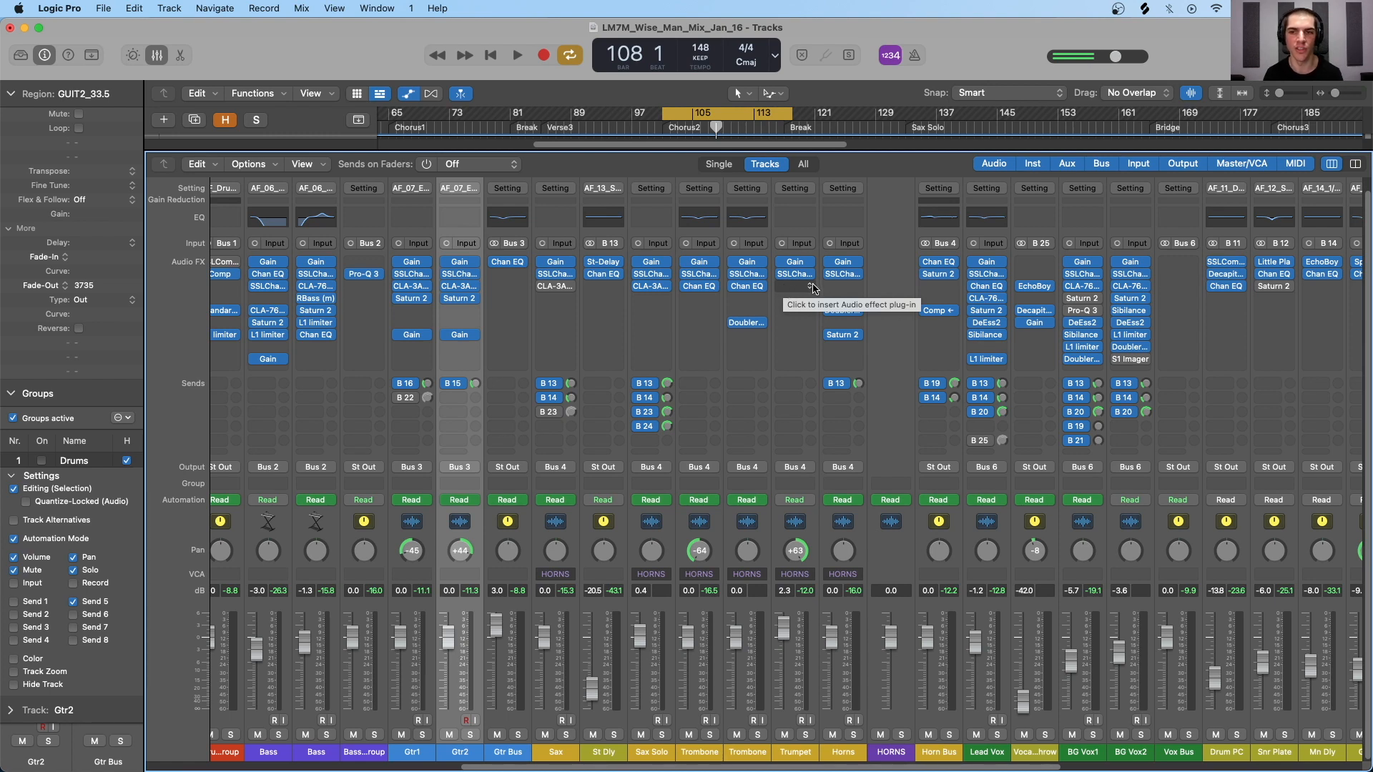
pyautogui.hscroll(6, 813, 287)
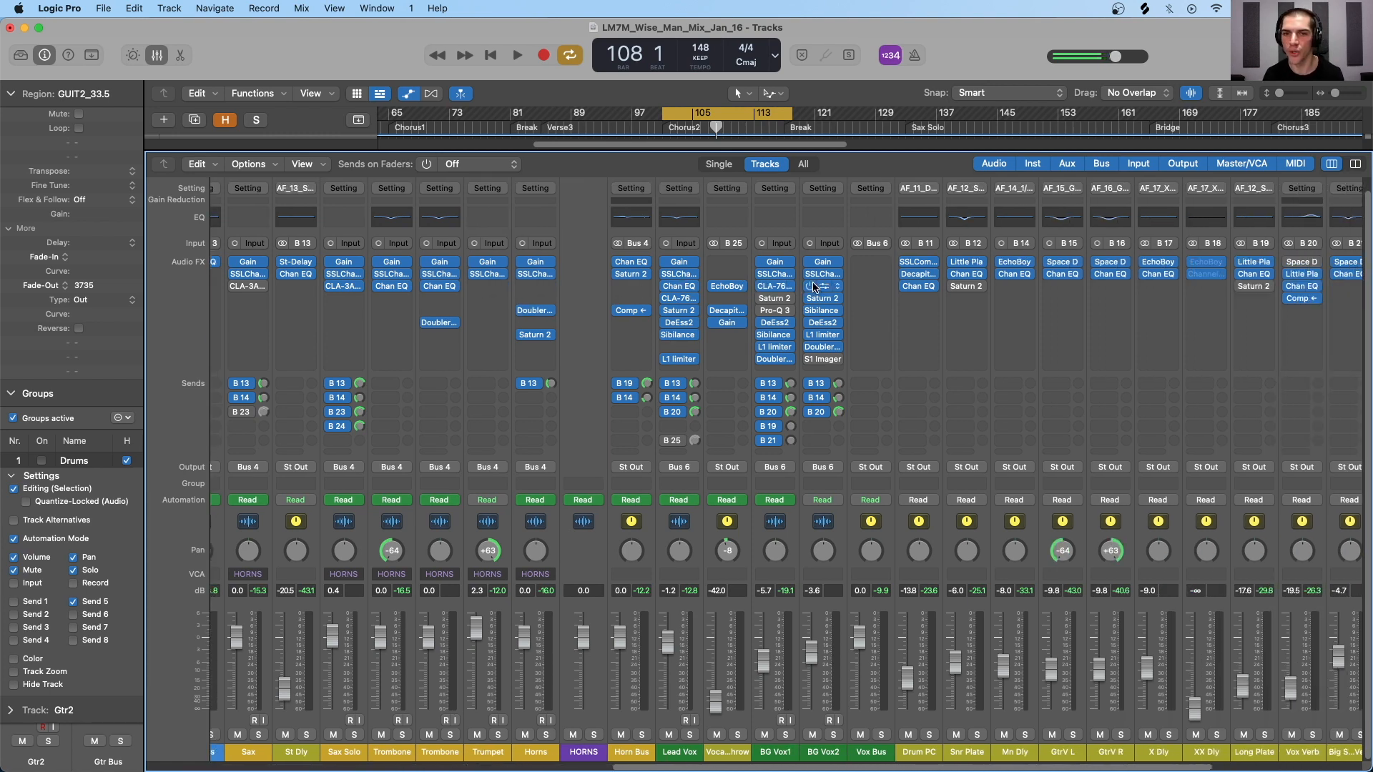
pyautogui.click(646, 542)
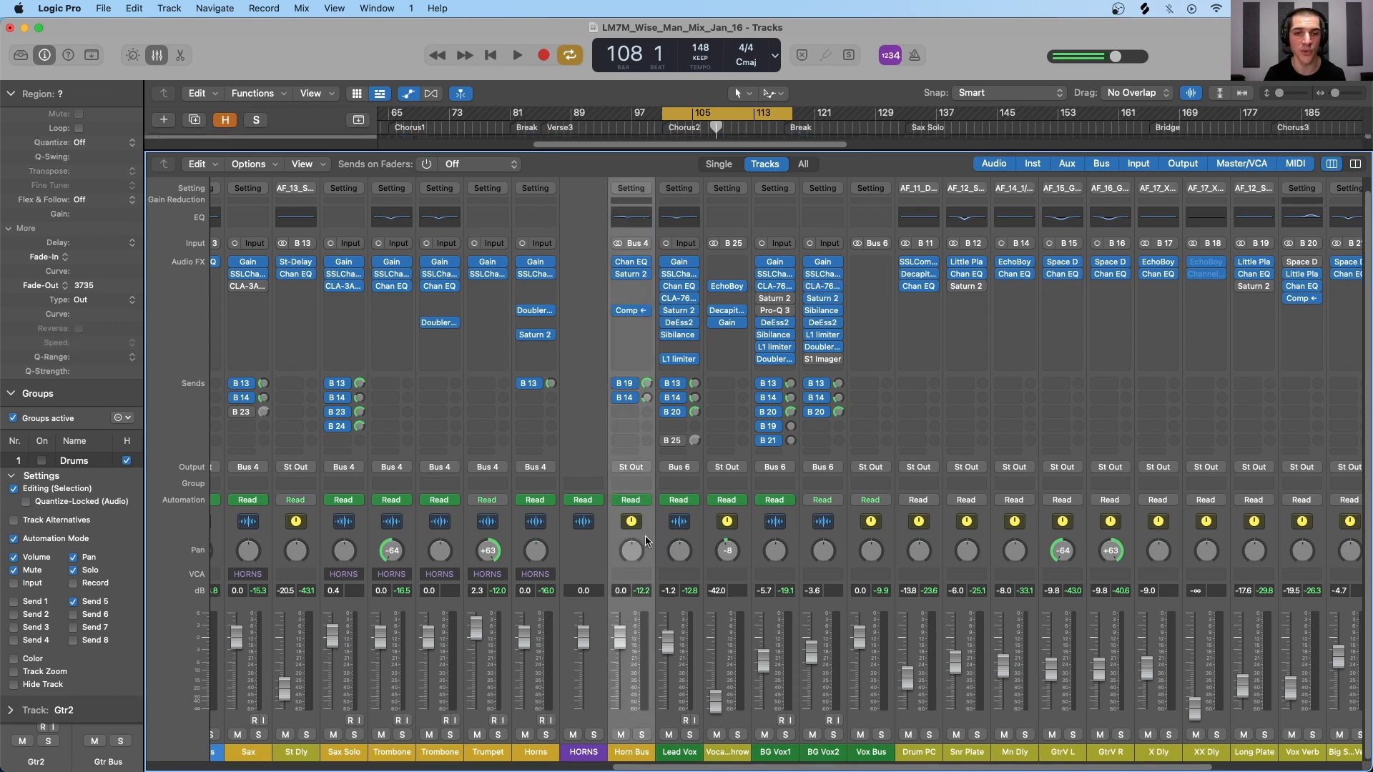
pyautogui.click(645, 313)
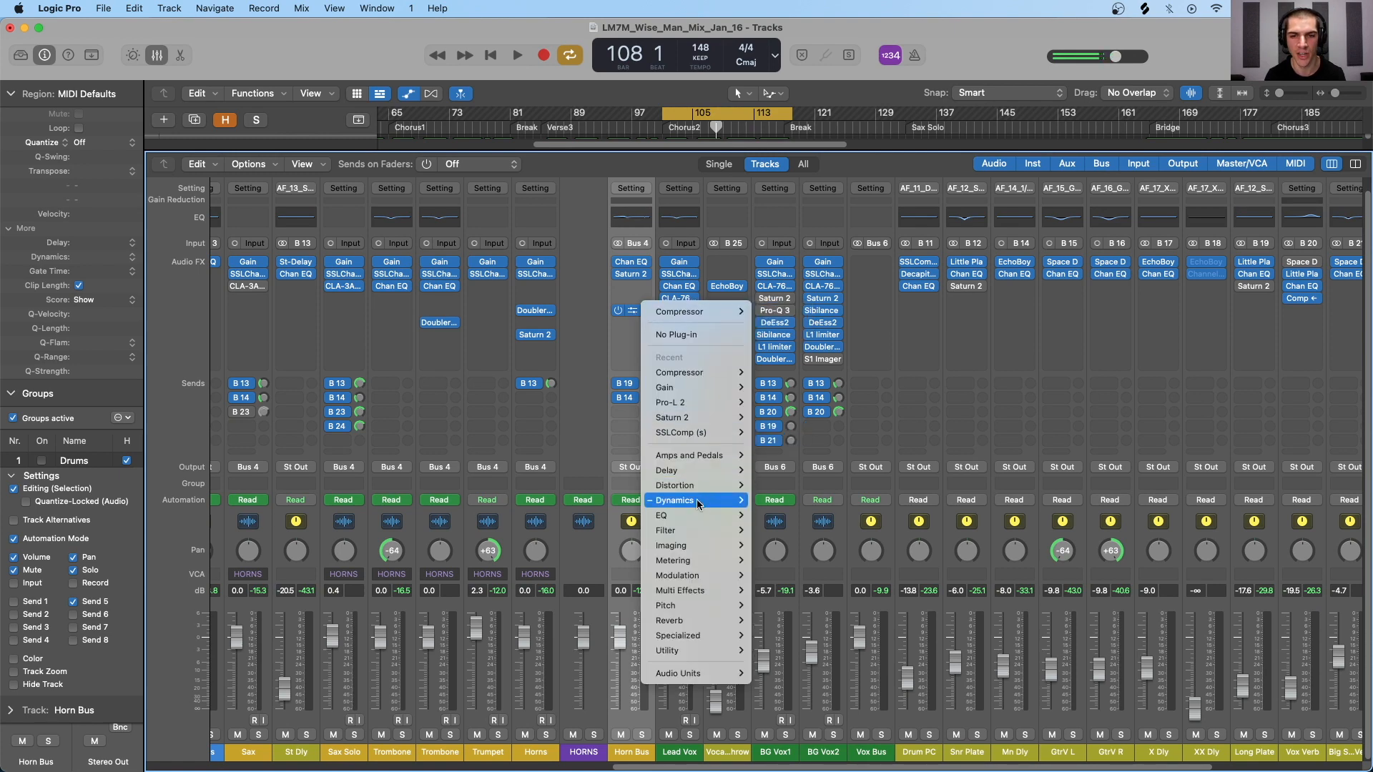
pyautogui.moveTo(716, 501)
pyautogui.click(634, 313)
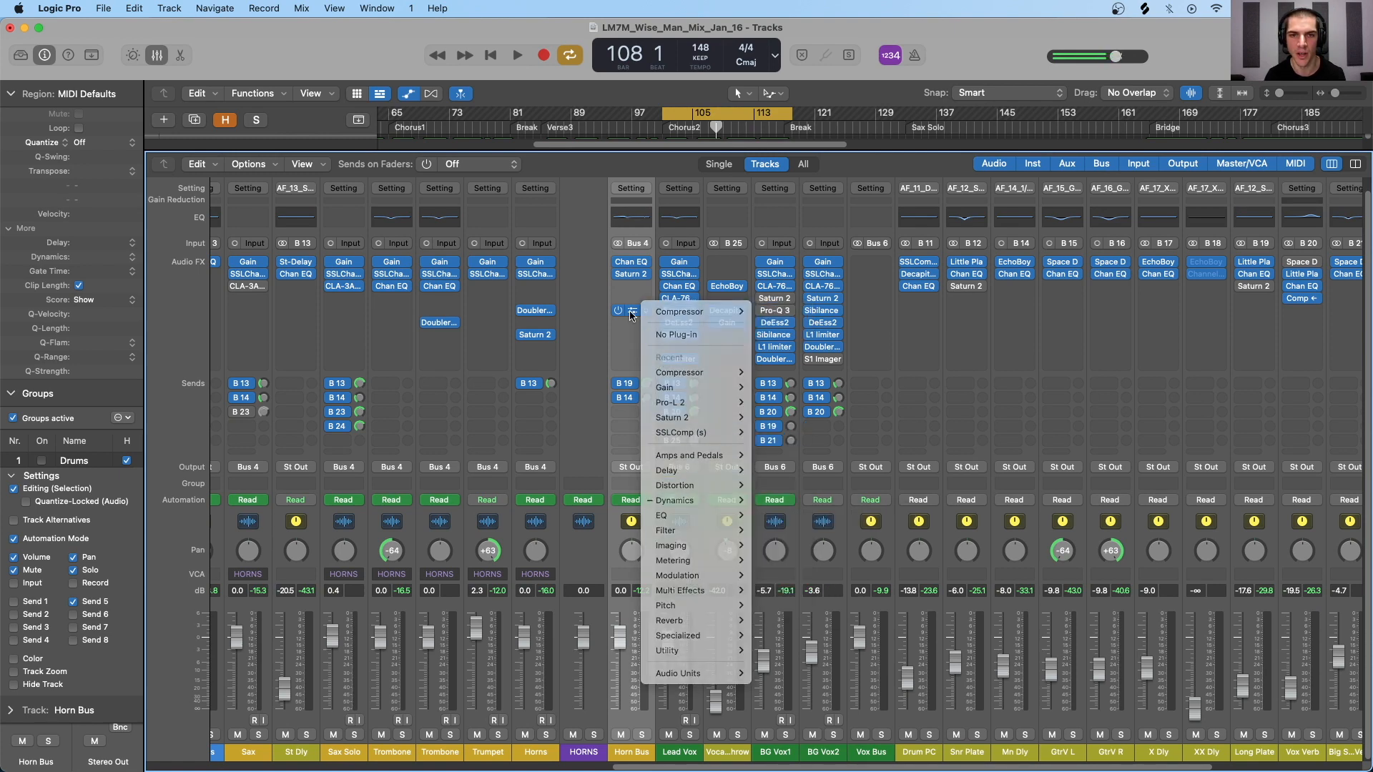
pyautogui.click(634, 312)
# Step: Examine the Horn Bus Compressor's side chain sources, keeping Lead Vox (Audio 18), and move its window clear of the horn channels
pyautogui.click(1016, 309)
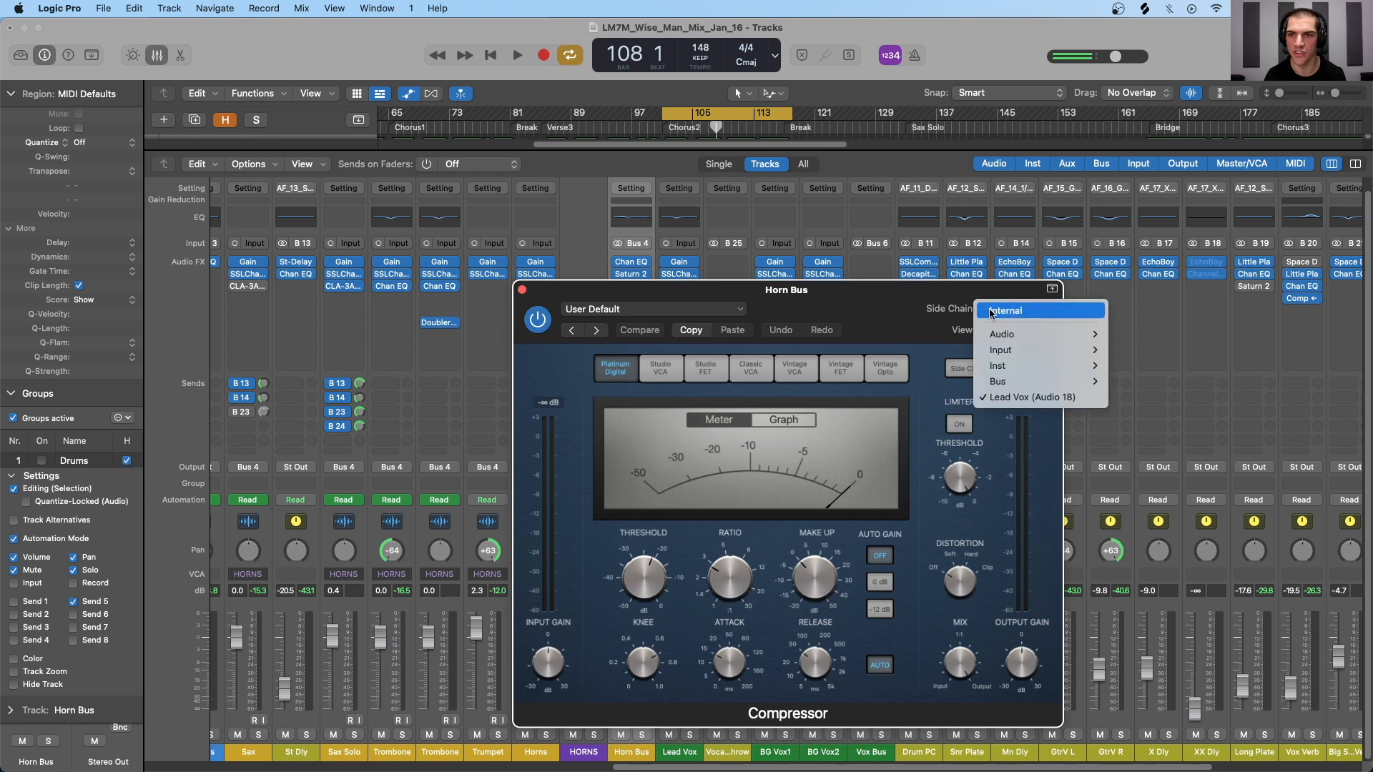
pyautogui.moveTo(1004, 349)
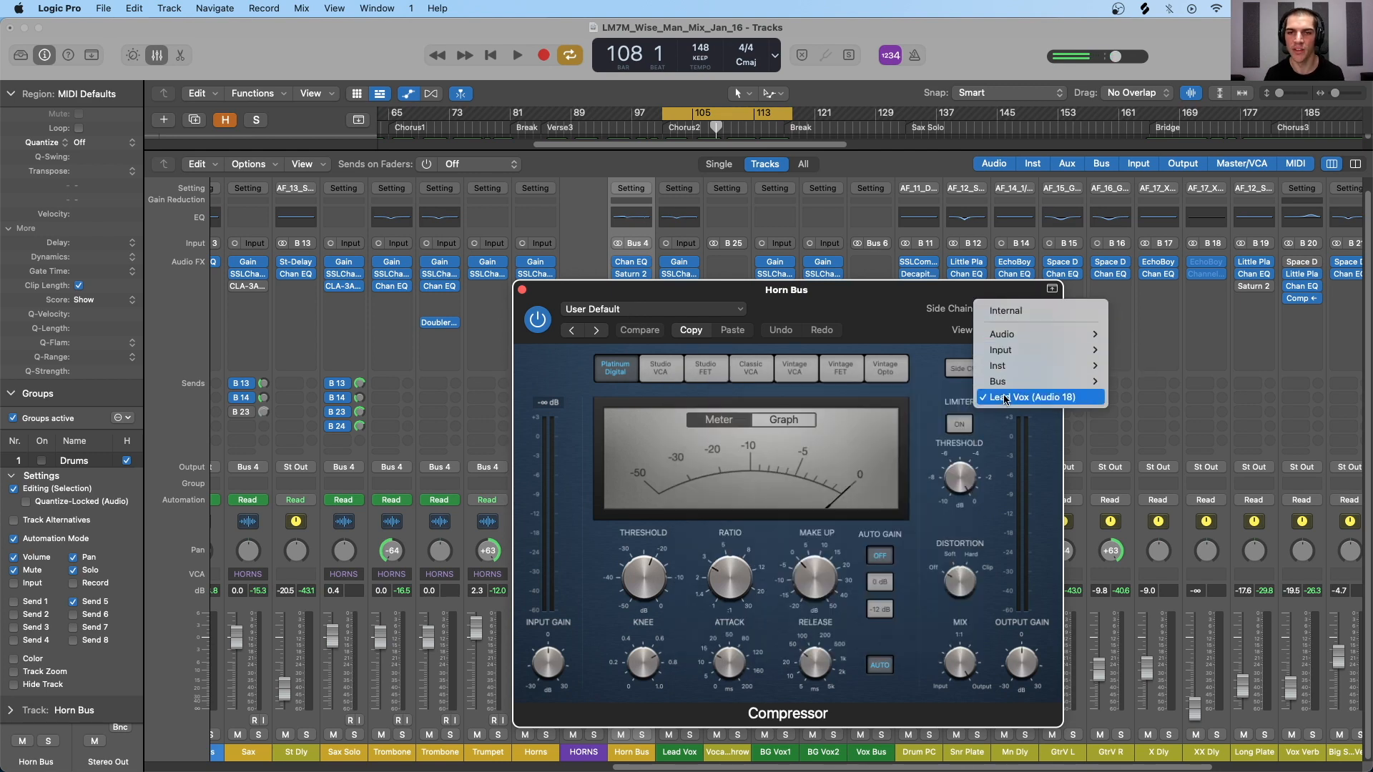
pyautogui.click(771, 296)
pyautogui.moveTo(771, 297); pyautogui.dragTo(1086, 177)
pyautogui.click(1032, 295)
pyautogui.click(1026, 289)
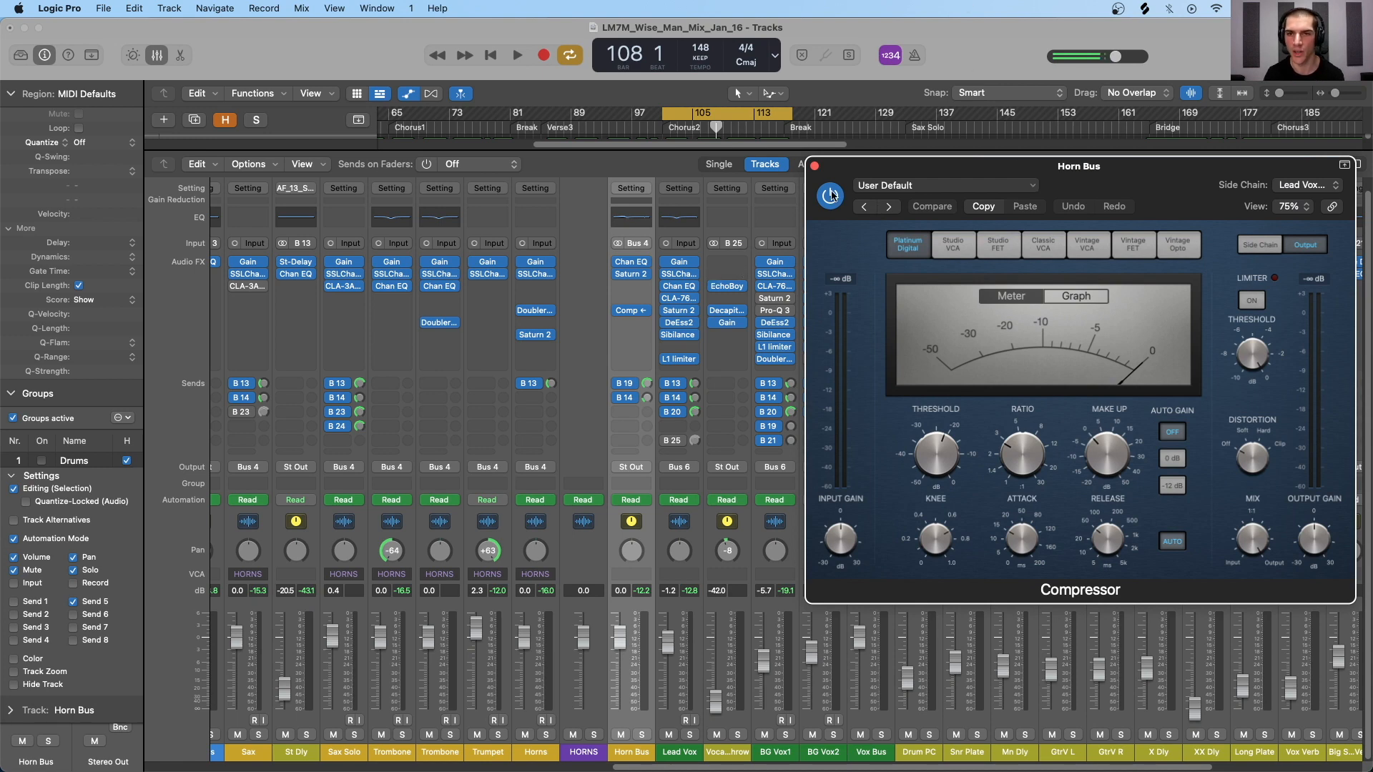
pyautogui.moveTo(832, 195); pyautogui.dragTo(820, 190)
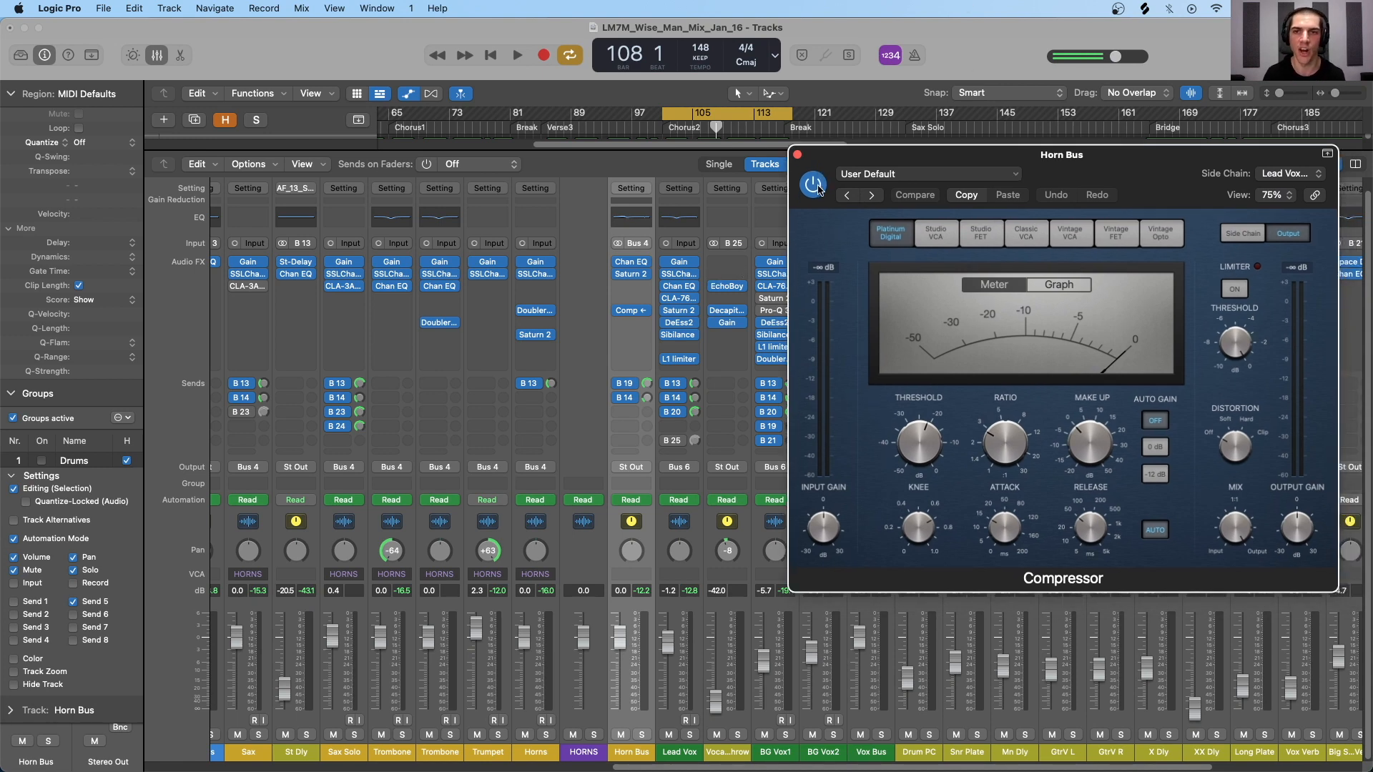
# Step: Play back the Chorus2 section, comparing the Horn Bus Compressor bypassed and enabled, and stop playback with it enabled
pyautogui.press('space')
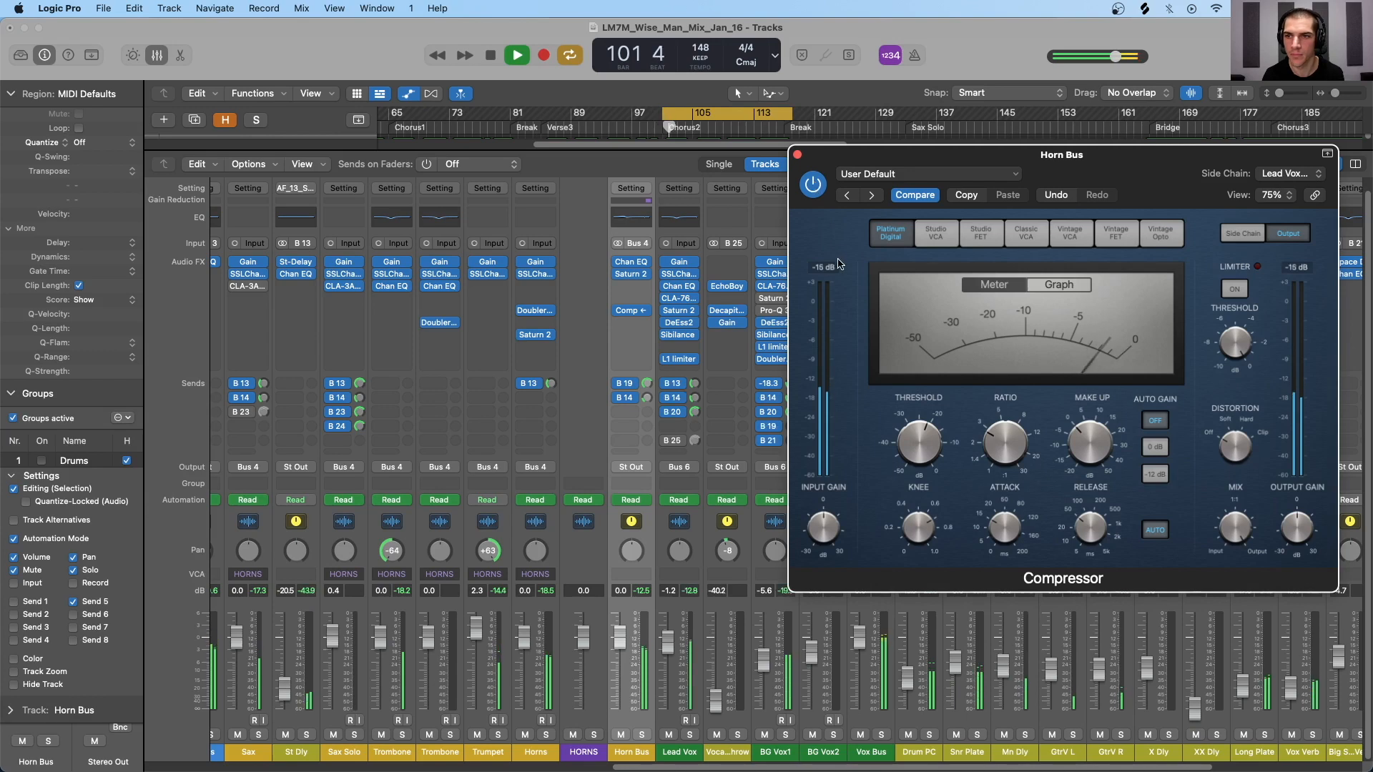
pyautogui.click(813, 185)
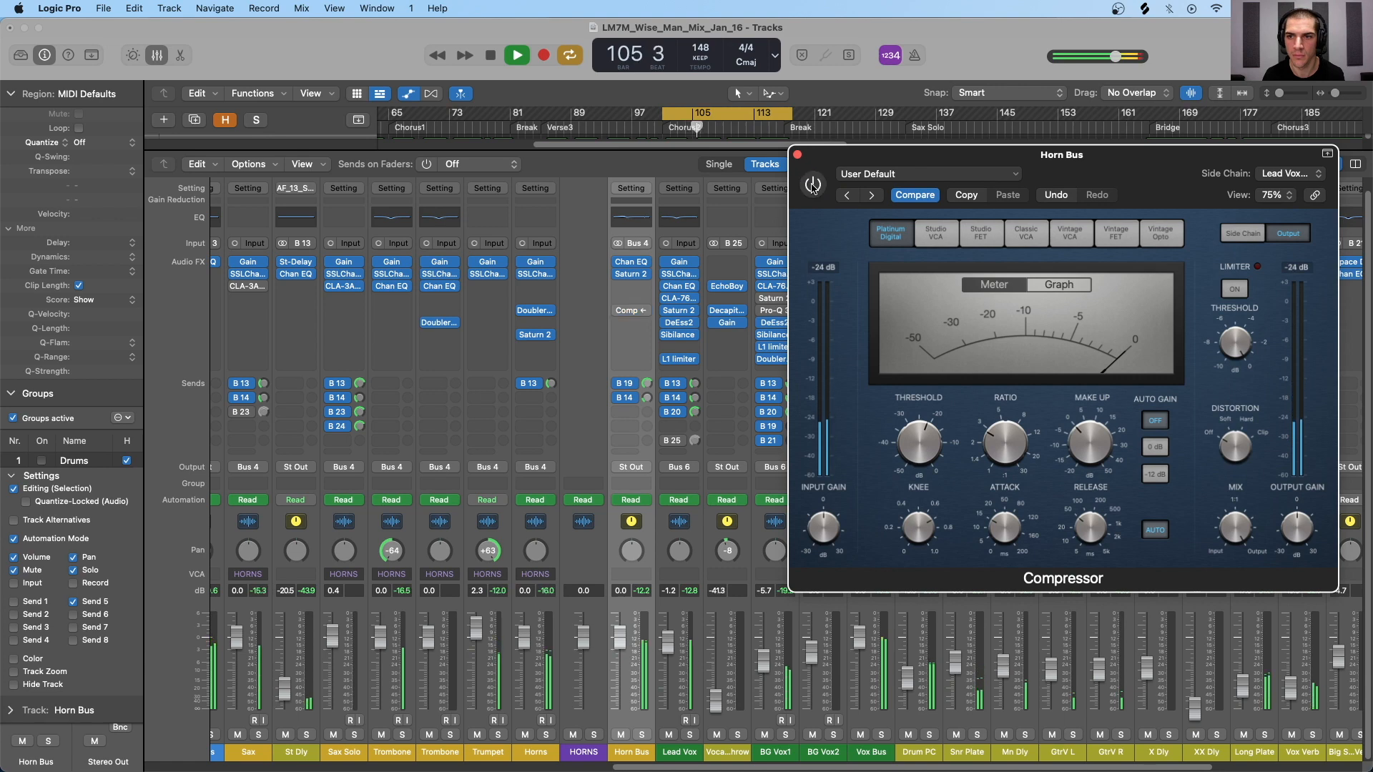
pyautogui.click(813, 186)
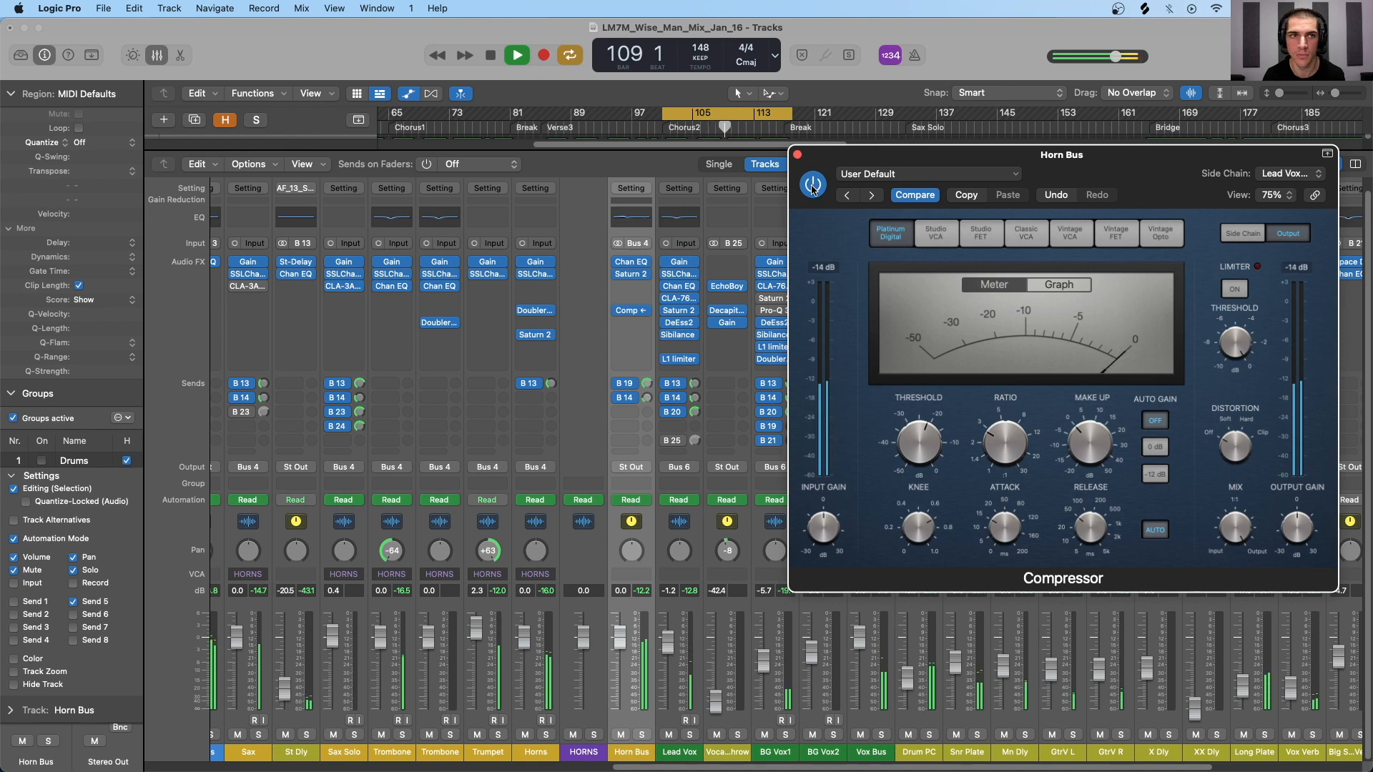
pyautogui.press('space')
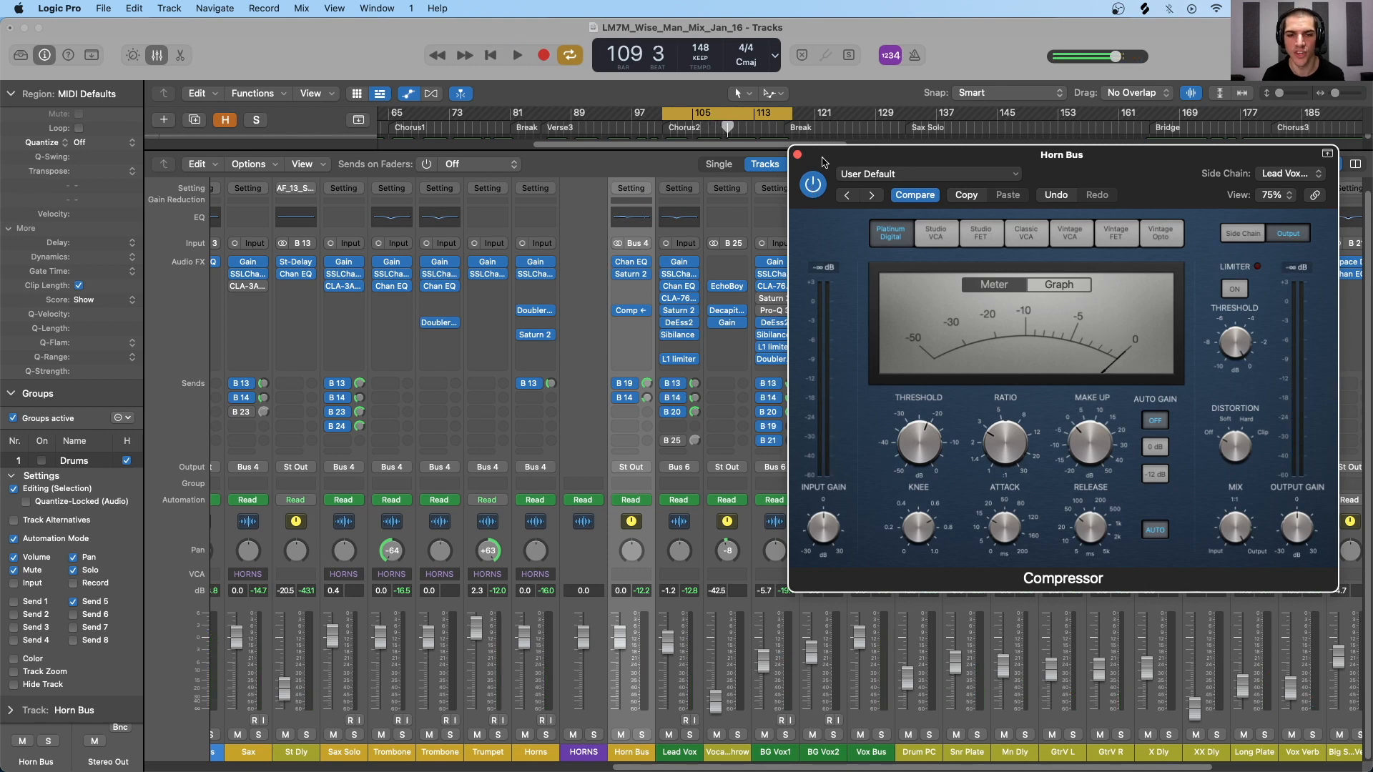
# Step: Look briefly at the Trumpet channel's SSLChannel, close it, and reposition the Horn Bus Compressor window for viewing
pyautogui.moveTo(823, 162); pyautogui.dragTo(811, 170)
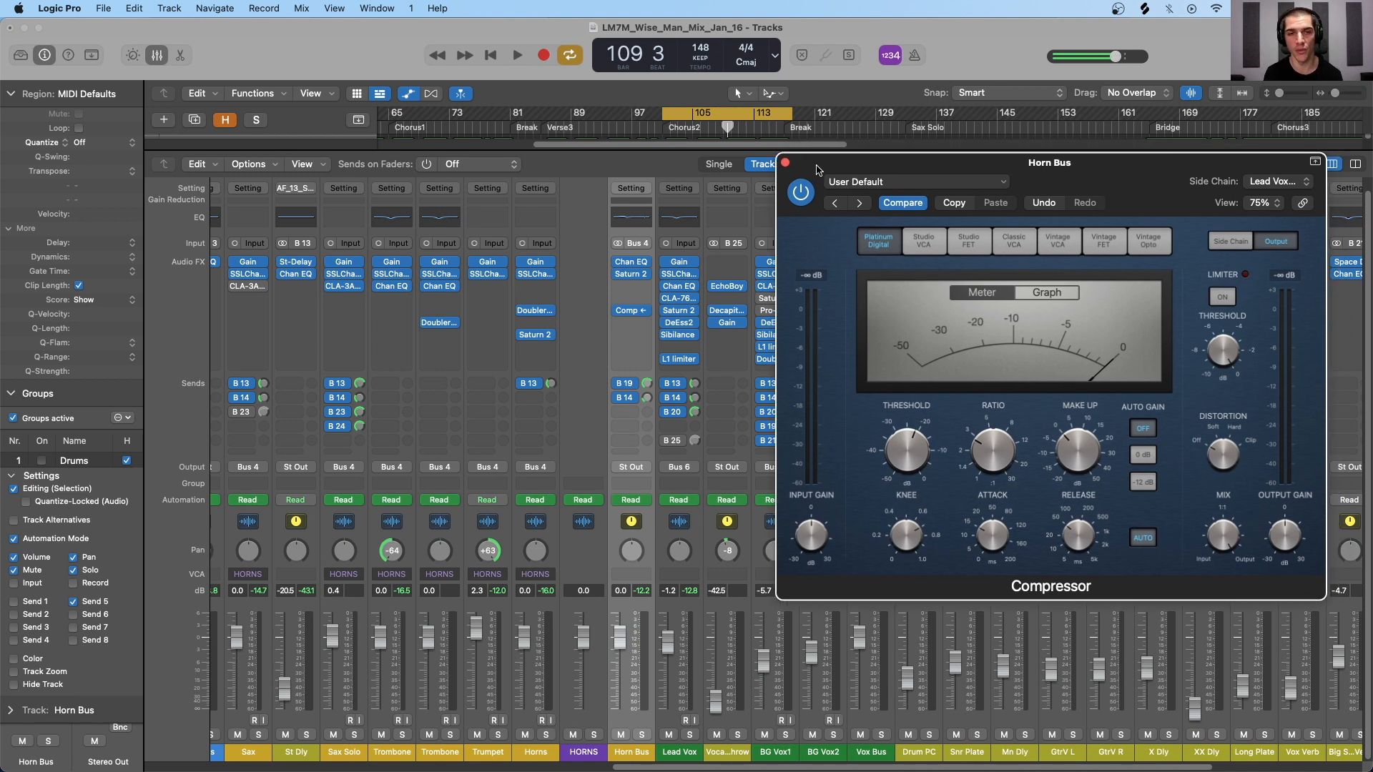
pyautogui.click(485, 276)
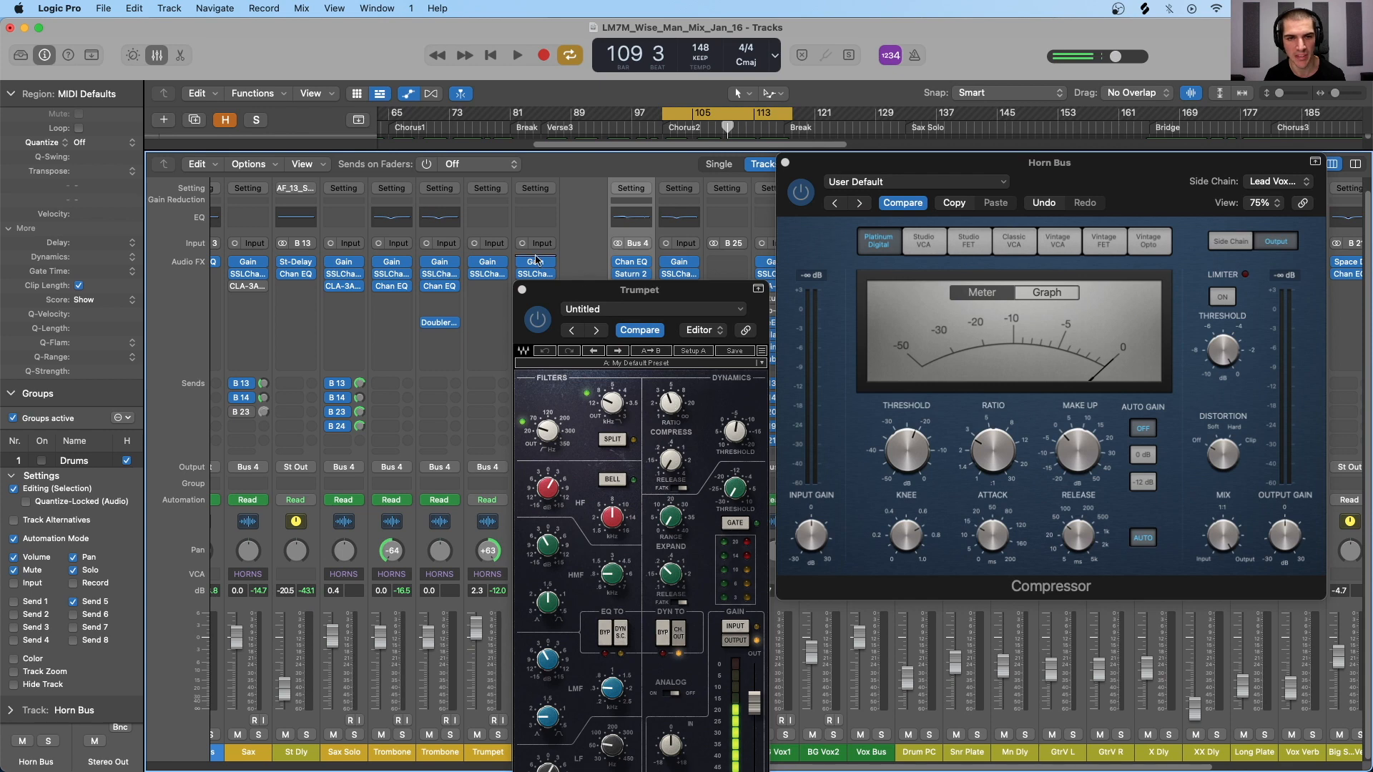
pyautogui.click(522, 290)
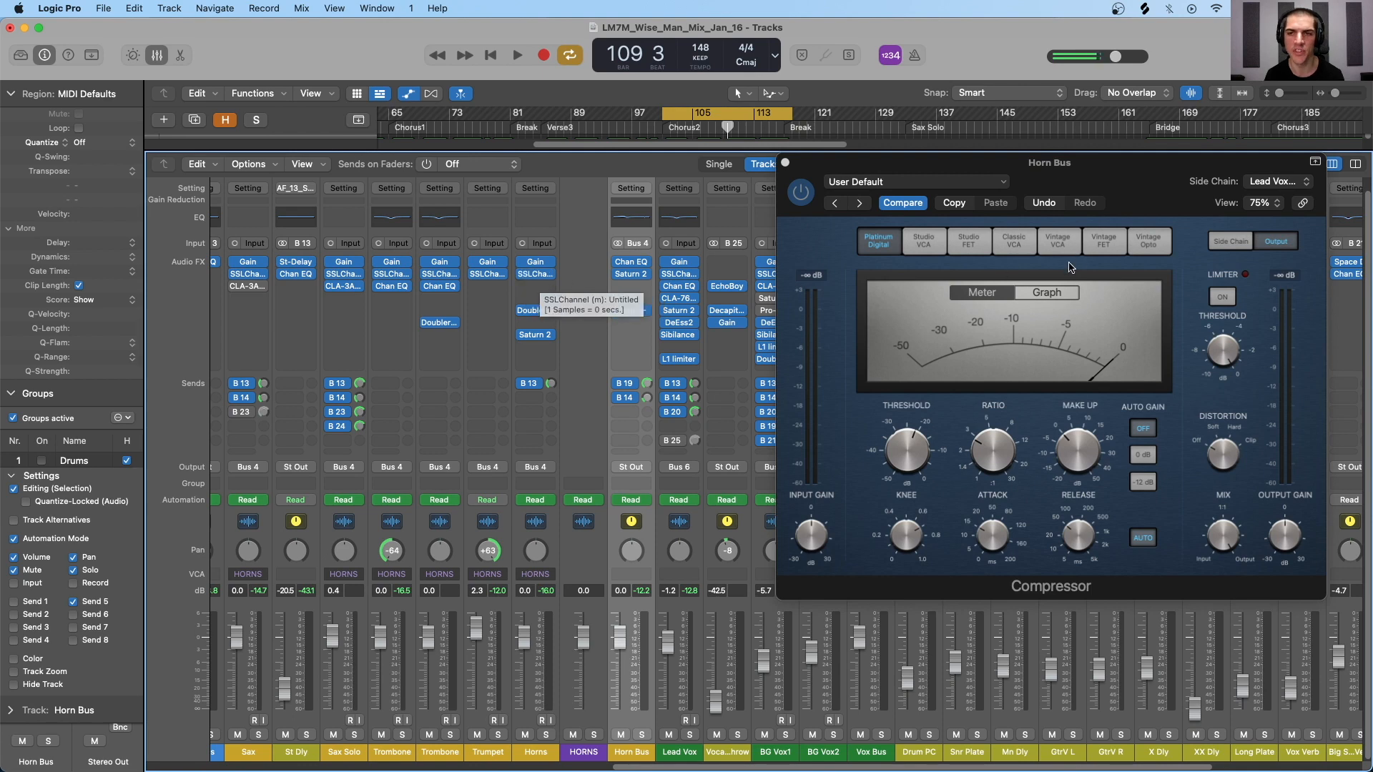
pyautogui.moveTo(1032, 168); pyautogui.dragTo(990, 176)
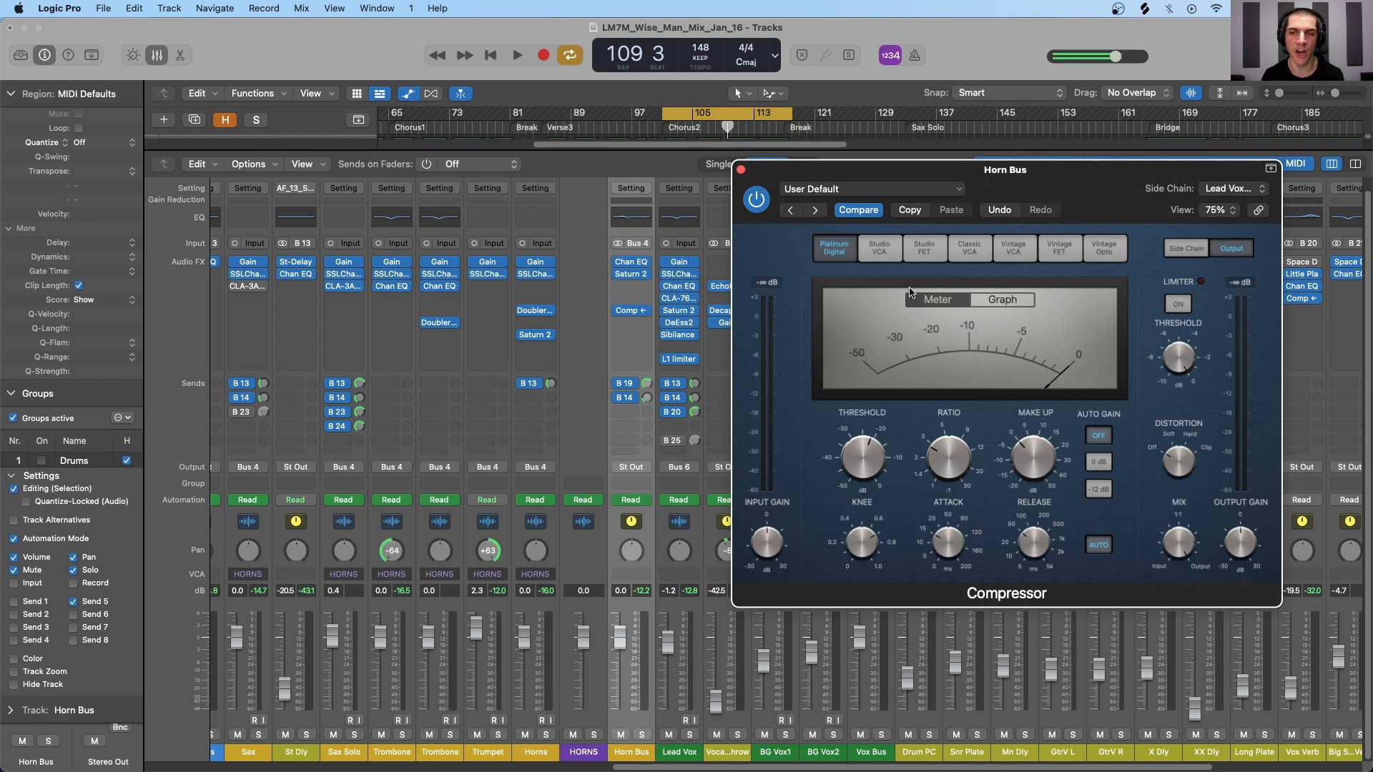
pyautogui.moveTo(999, 179); pyautogui.dragTo(838, 156)
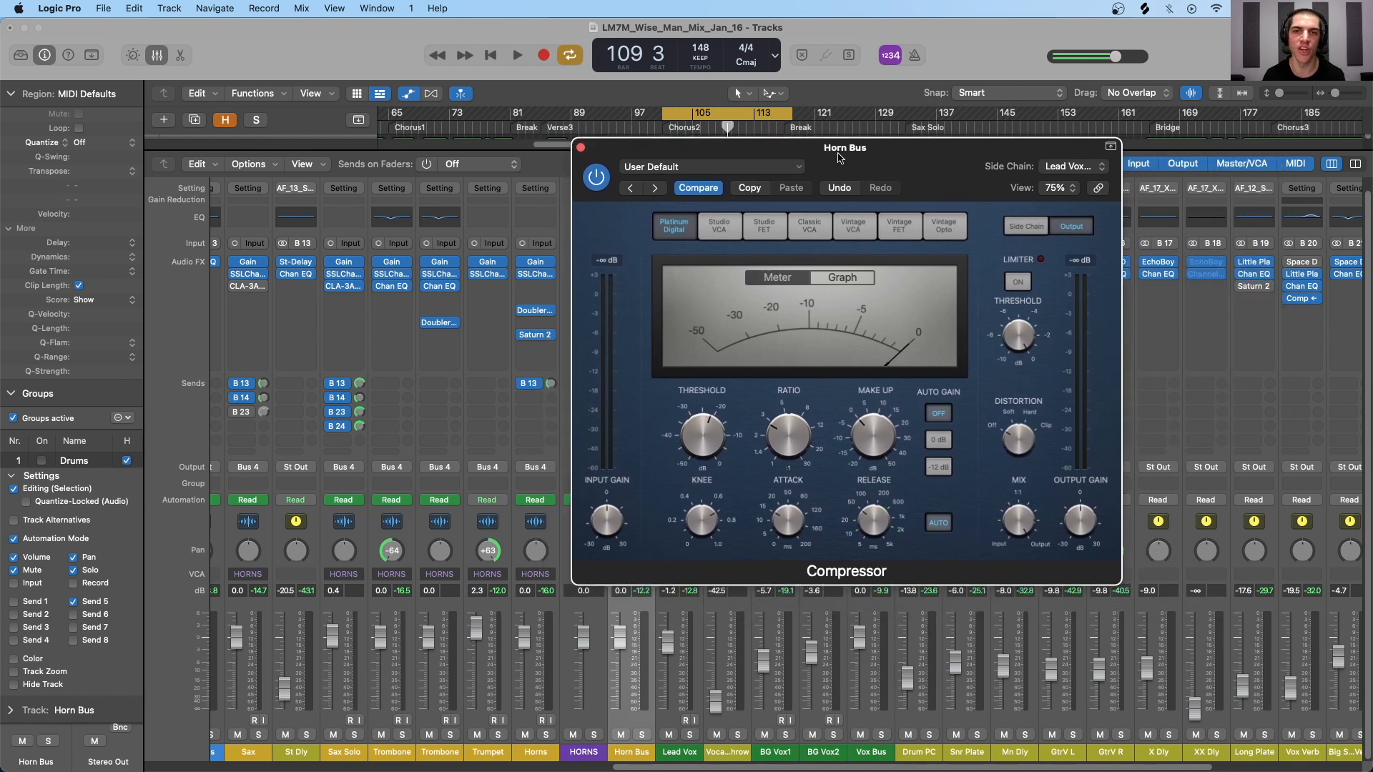
# Step: Cycle the Horn Bus Compressor through Studio VCA, Studio FET, Classic VCA, Vintage FET and Vintage Opto, returning to Platinum Digital
pyautogui.click(720, 228)
pyautogui.click(763, 226)
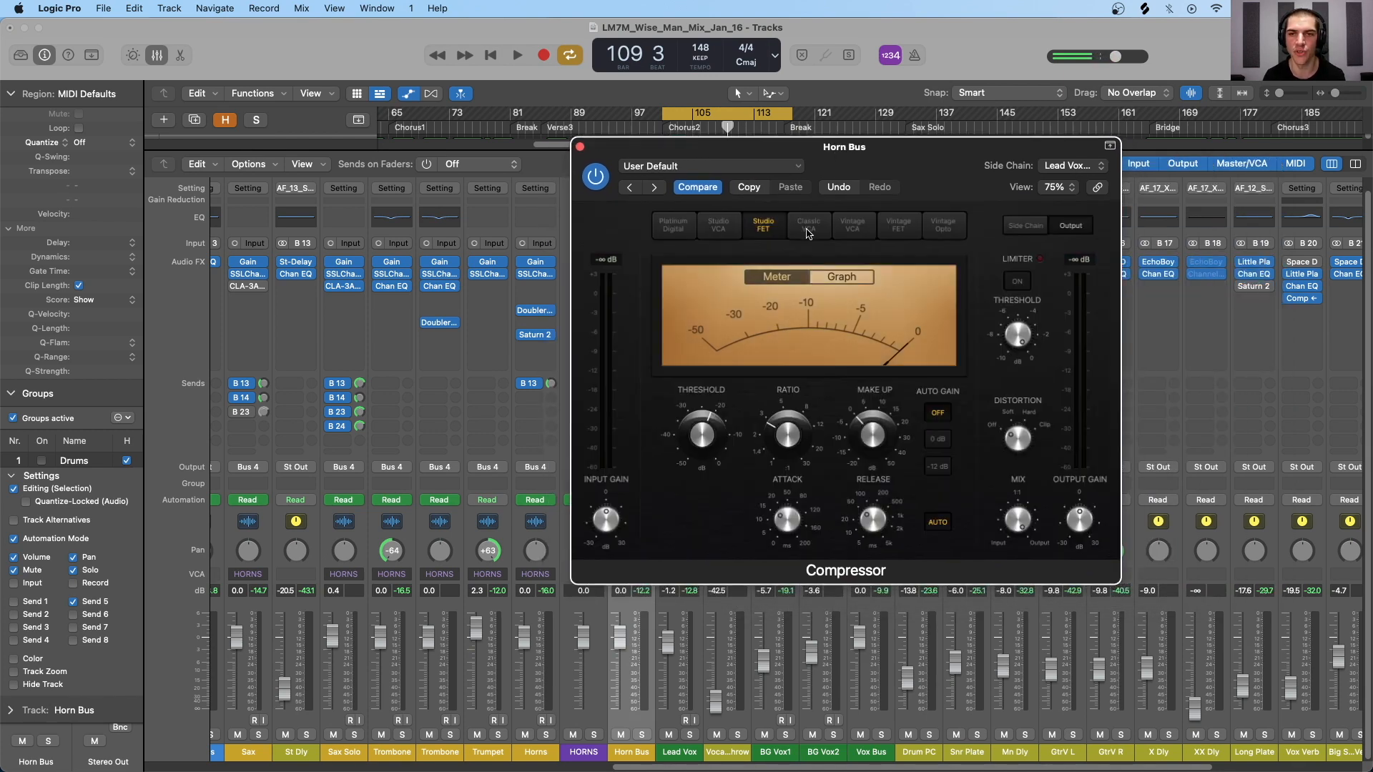
pyautogui.click(809, 226)
pyautogui.click(890, 228)
pyautogui.click(940, 229)
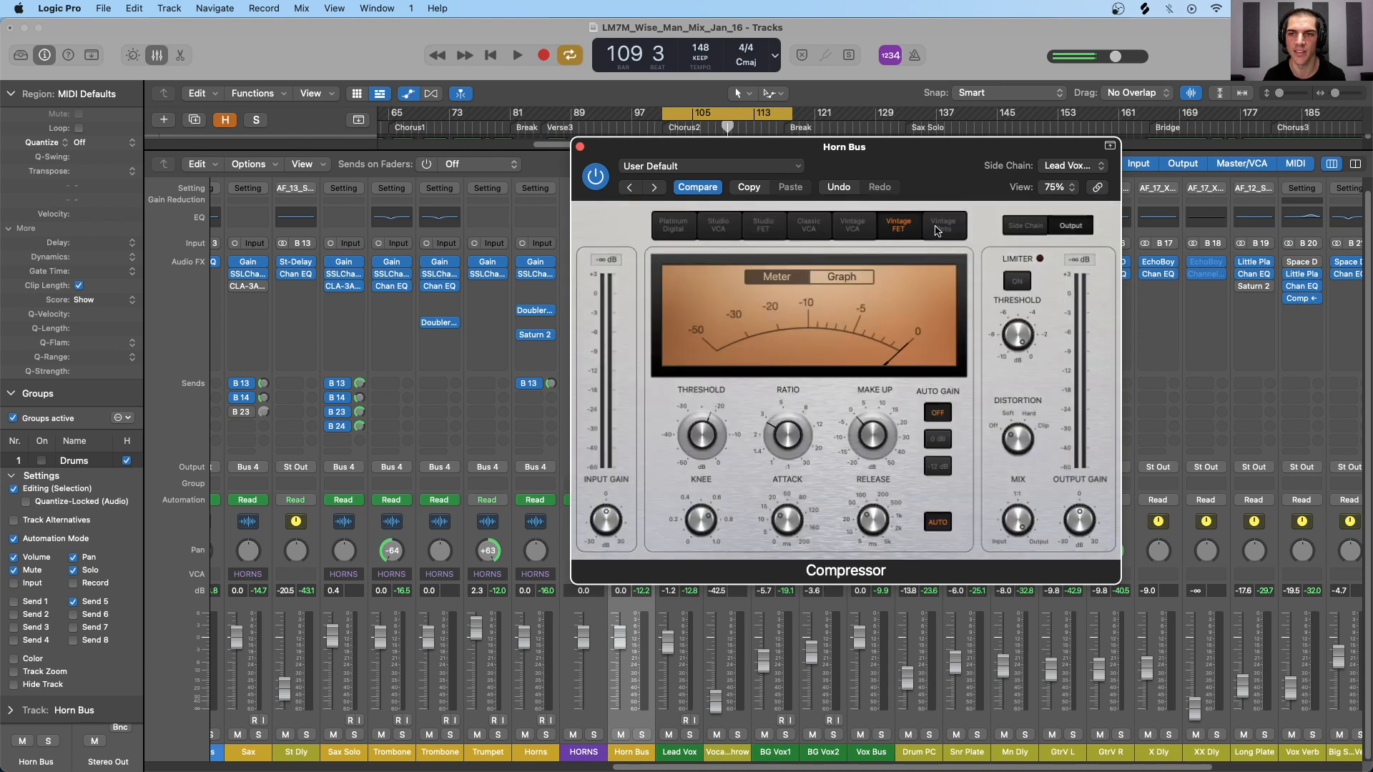
pyautogui.click(676, 226)
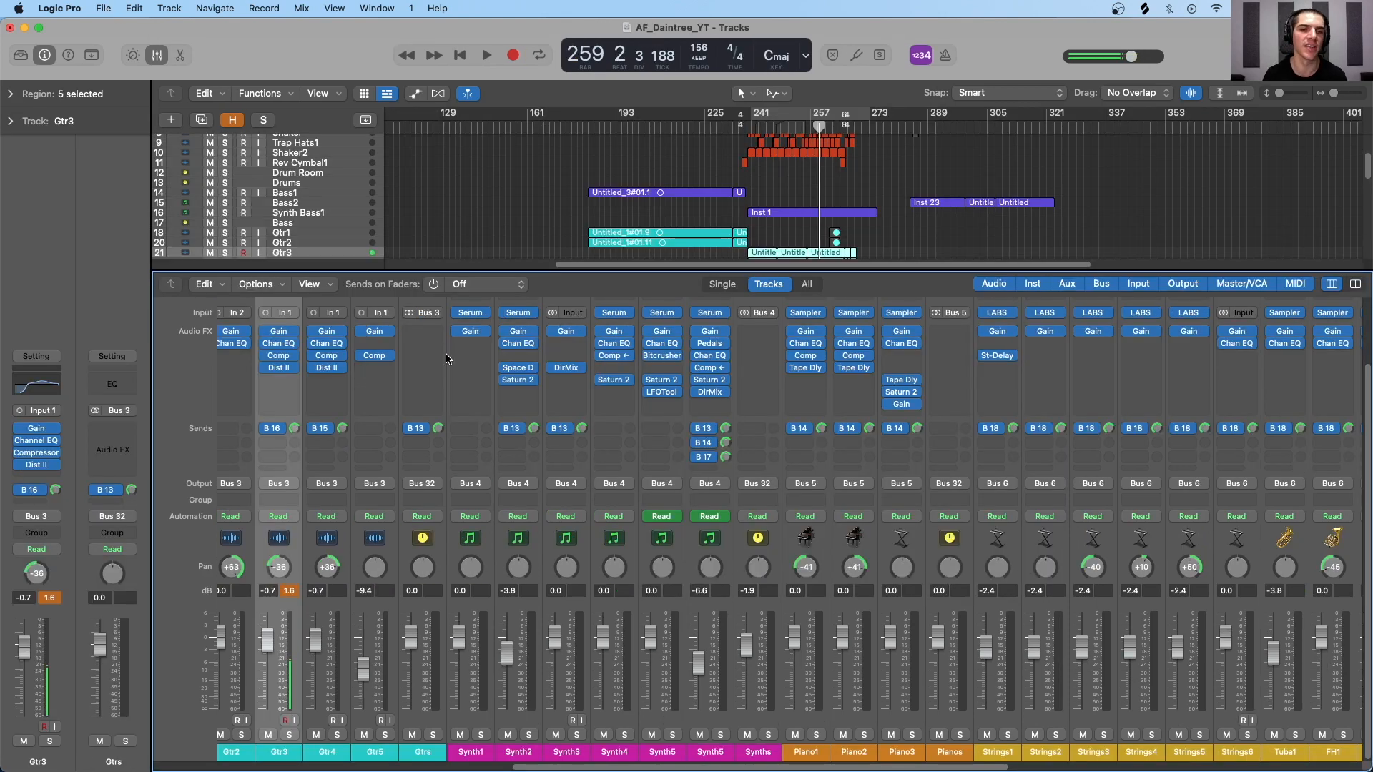
# Step: Open the first Compressor on the Snare1 channel, position its window for viewing, and examine the attack and release controls
pyautogui.hscroll(-10, 419, 357)
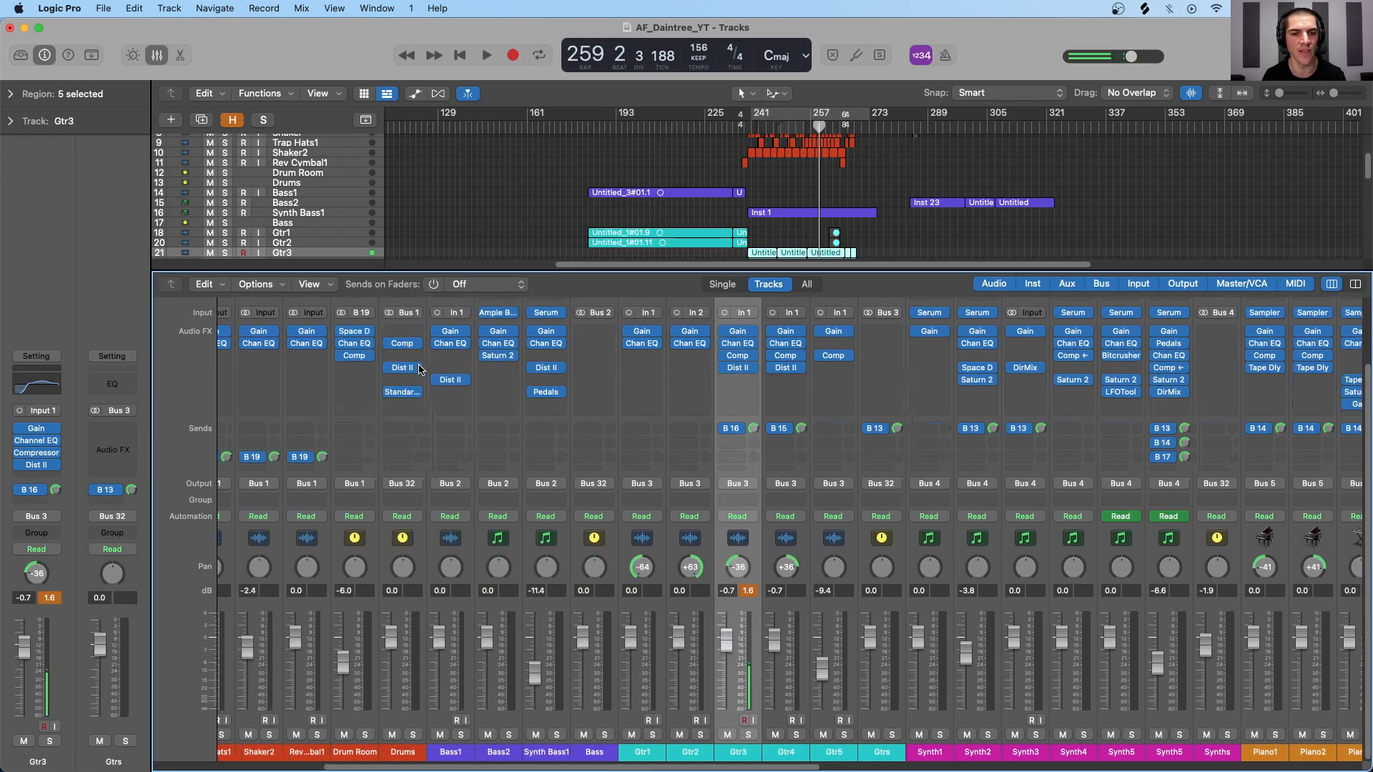
pyautogui.hscroll(-4, 419, 369)
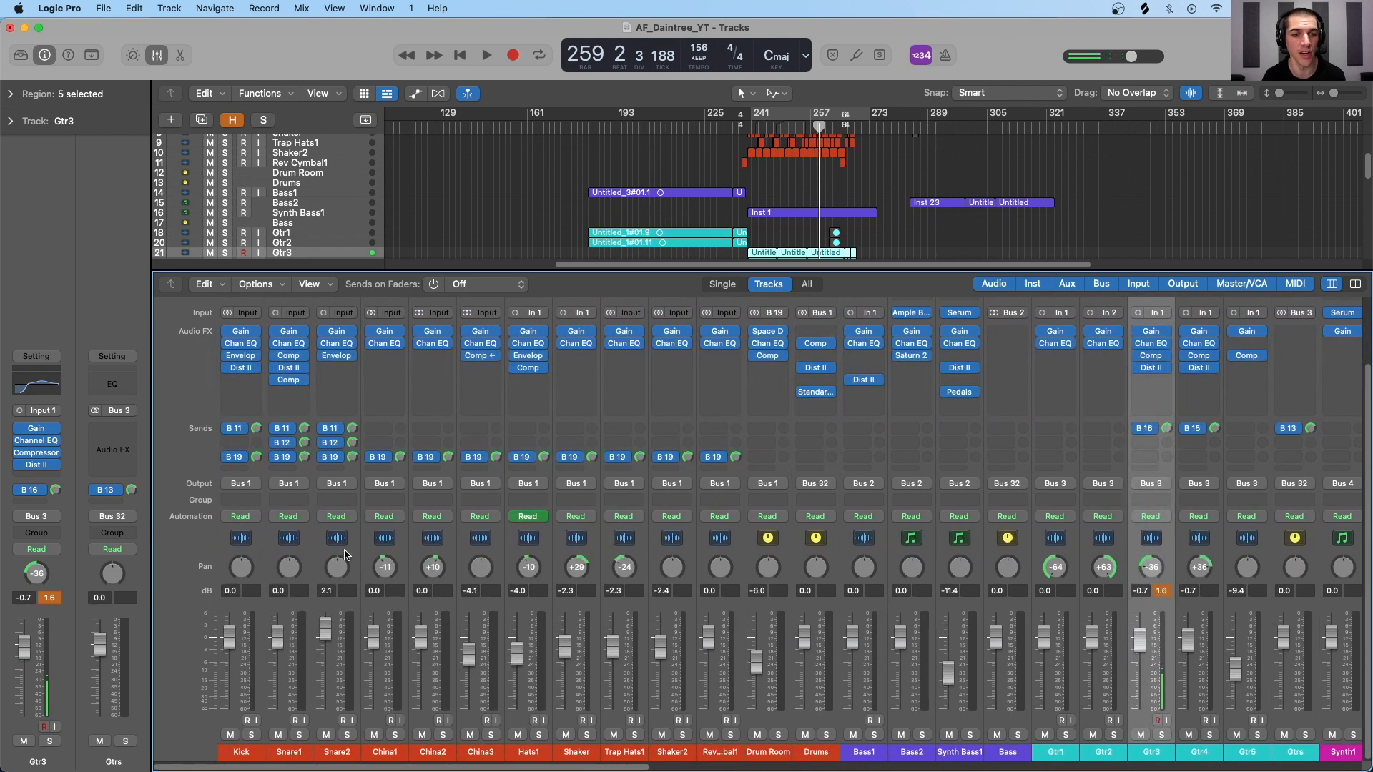
pyautogui.click(309, 574)
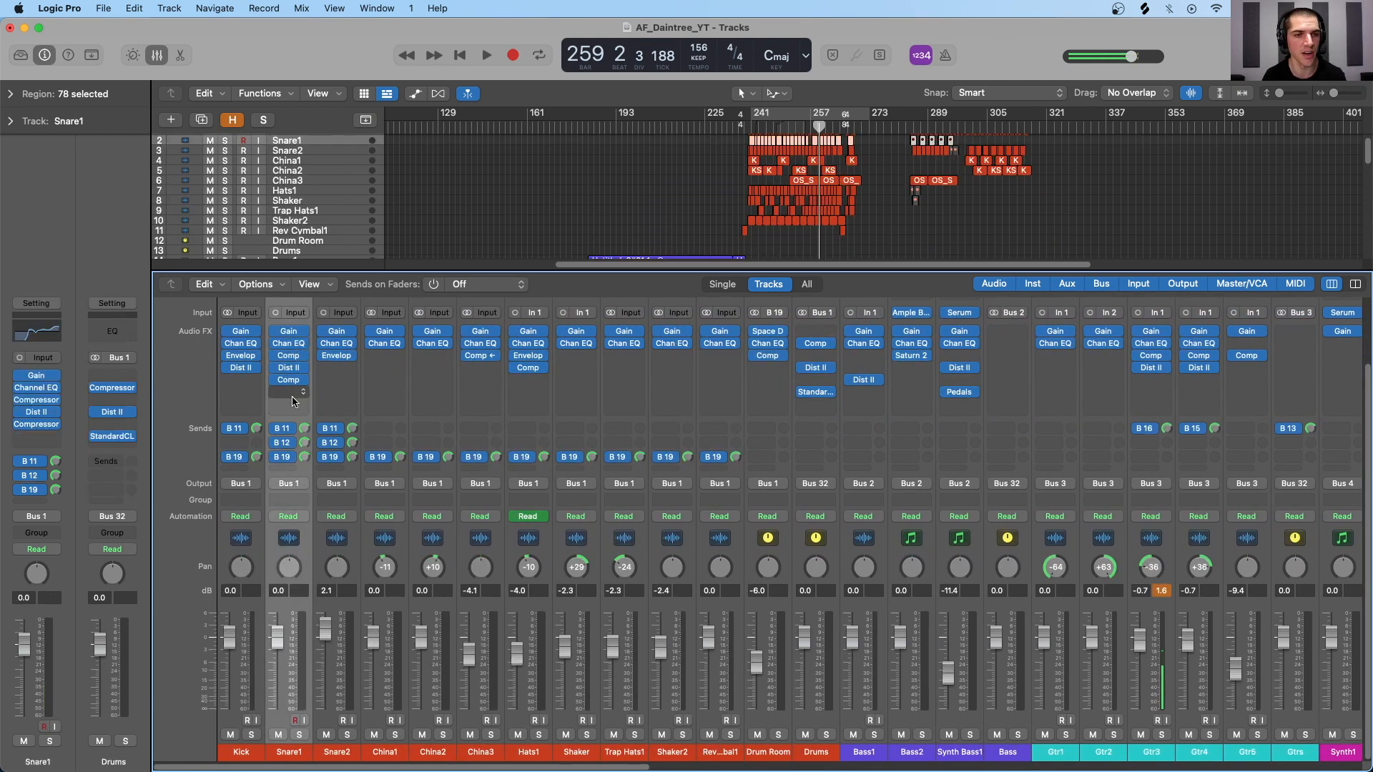
pyautogui.click(288, 380)
pyautogui.moveTo(845, 321); pyautogui.dragTo(811, 249)
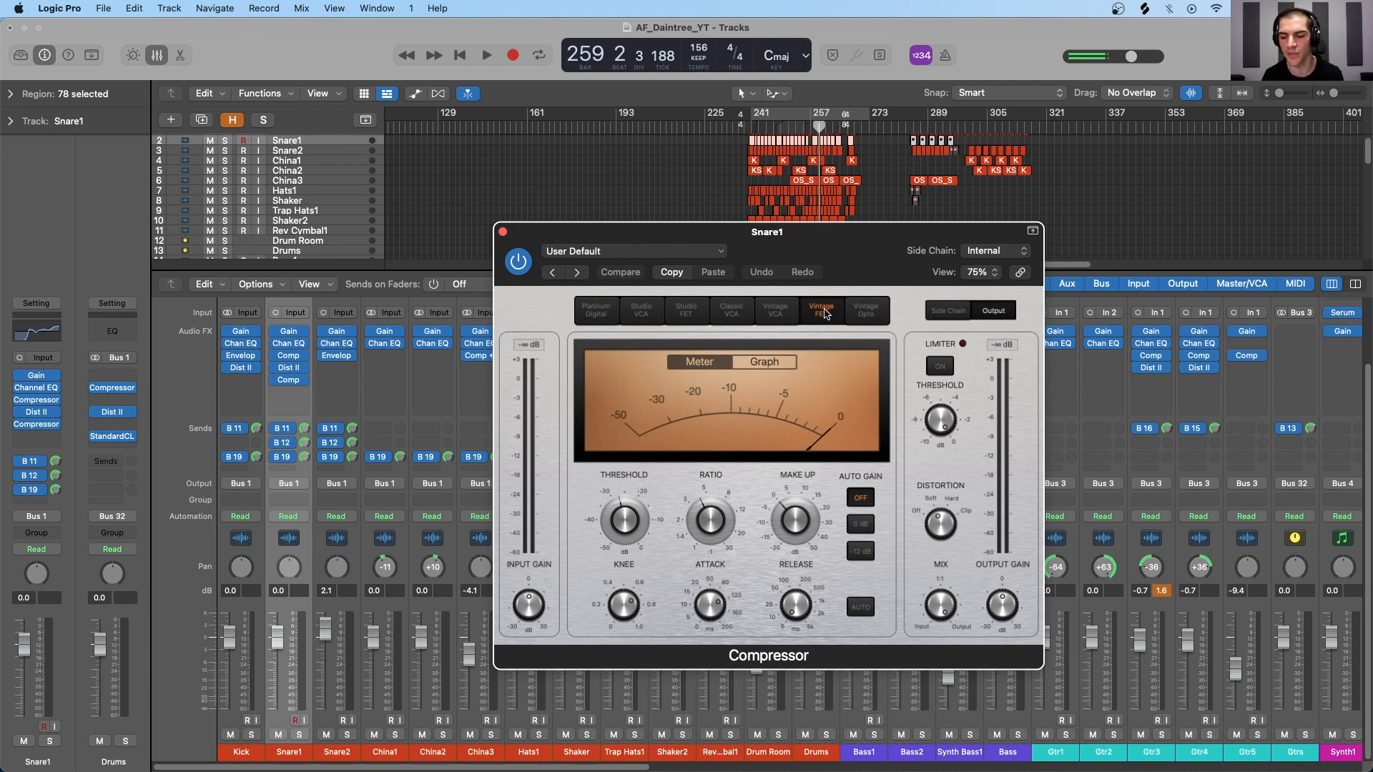
pyautogui.moveTo(814, 238); pyautogui.dragTo(810, 225)
pyautogui.moveTo(706, 589)
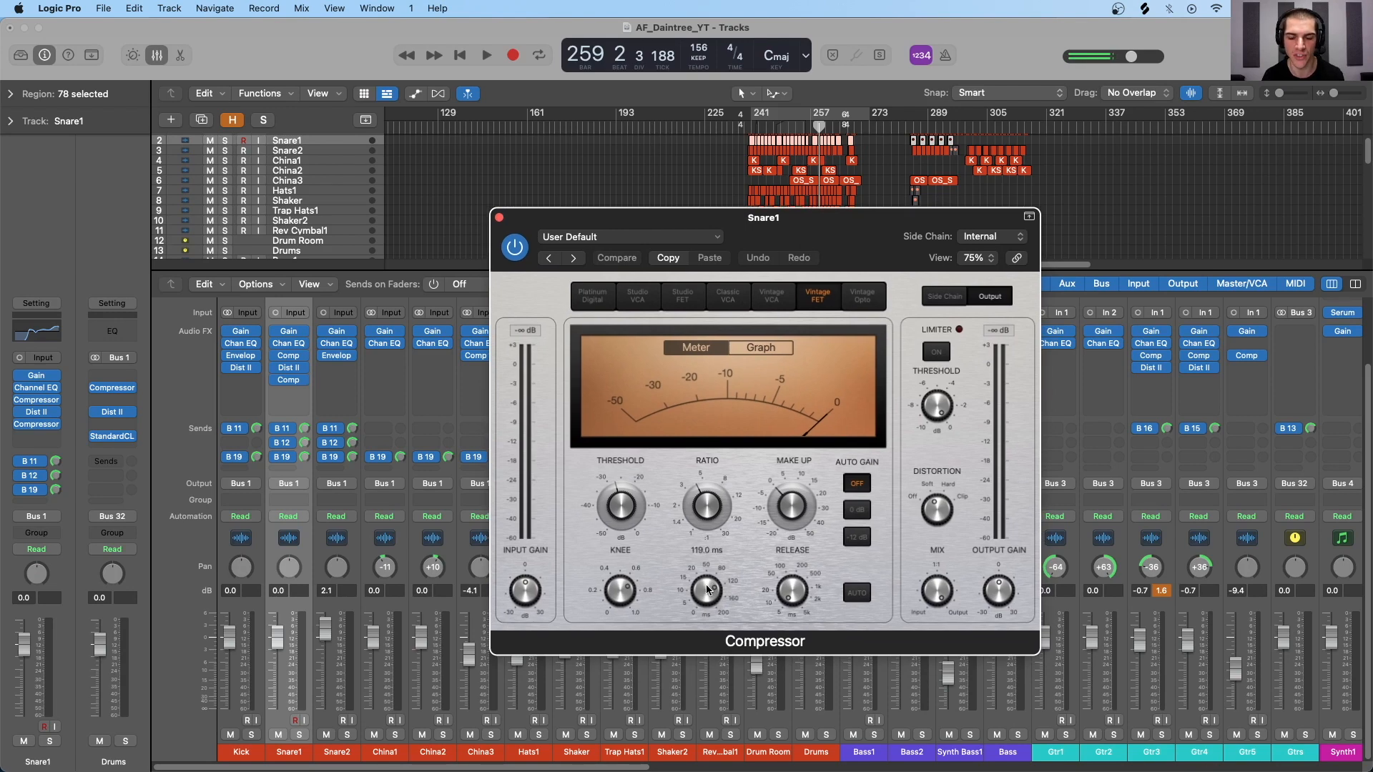
pyautogui.moveTo(706, 593); pyautogui.dragTo(707, 590)
pyautogui.moveTo(795, 591)
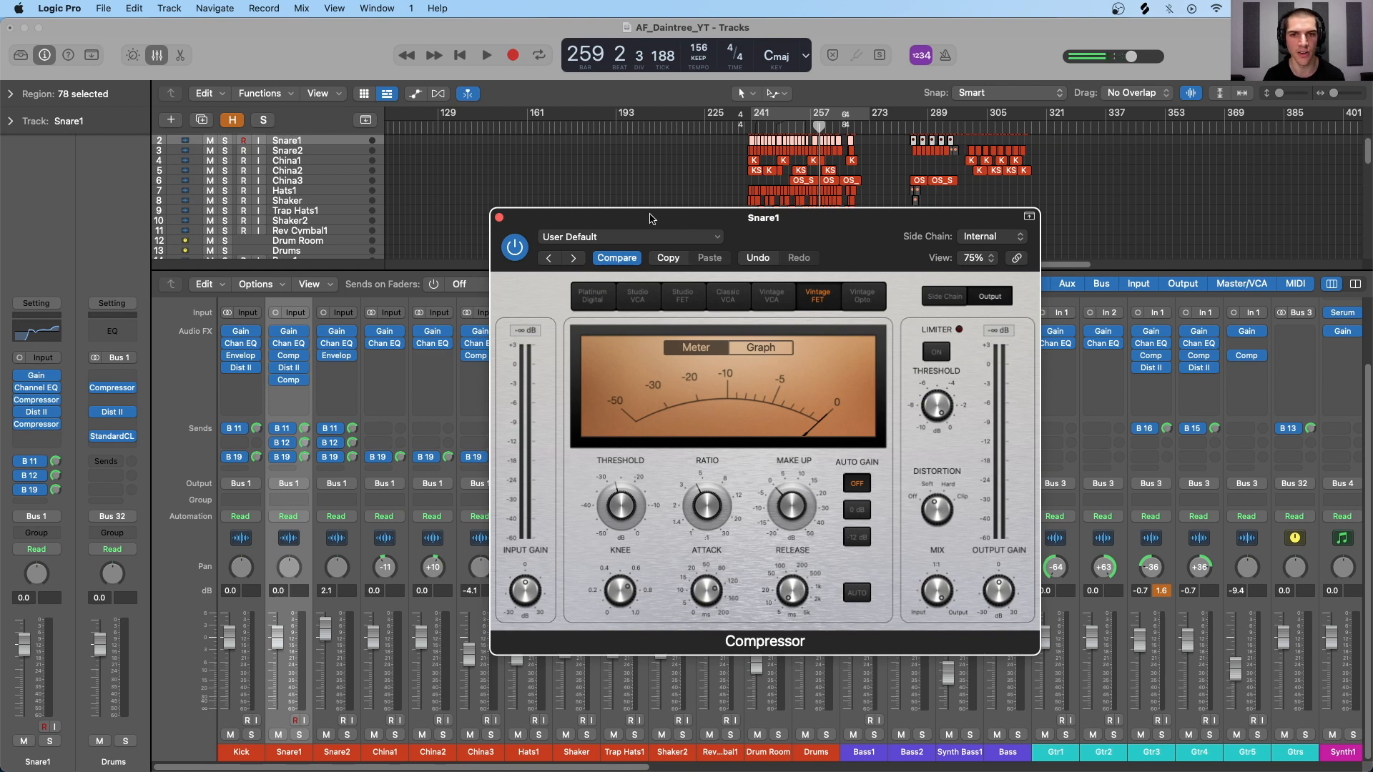
# Step: Move the Snare1 Compressor window clear of the drum channels and compare it bypassed and enabled while the full mix plays
pyautogui.moveTo(650, 218); pyautogui.dragTo(765, 253)
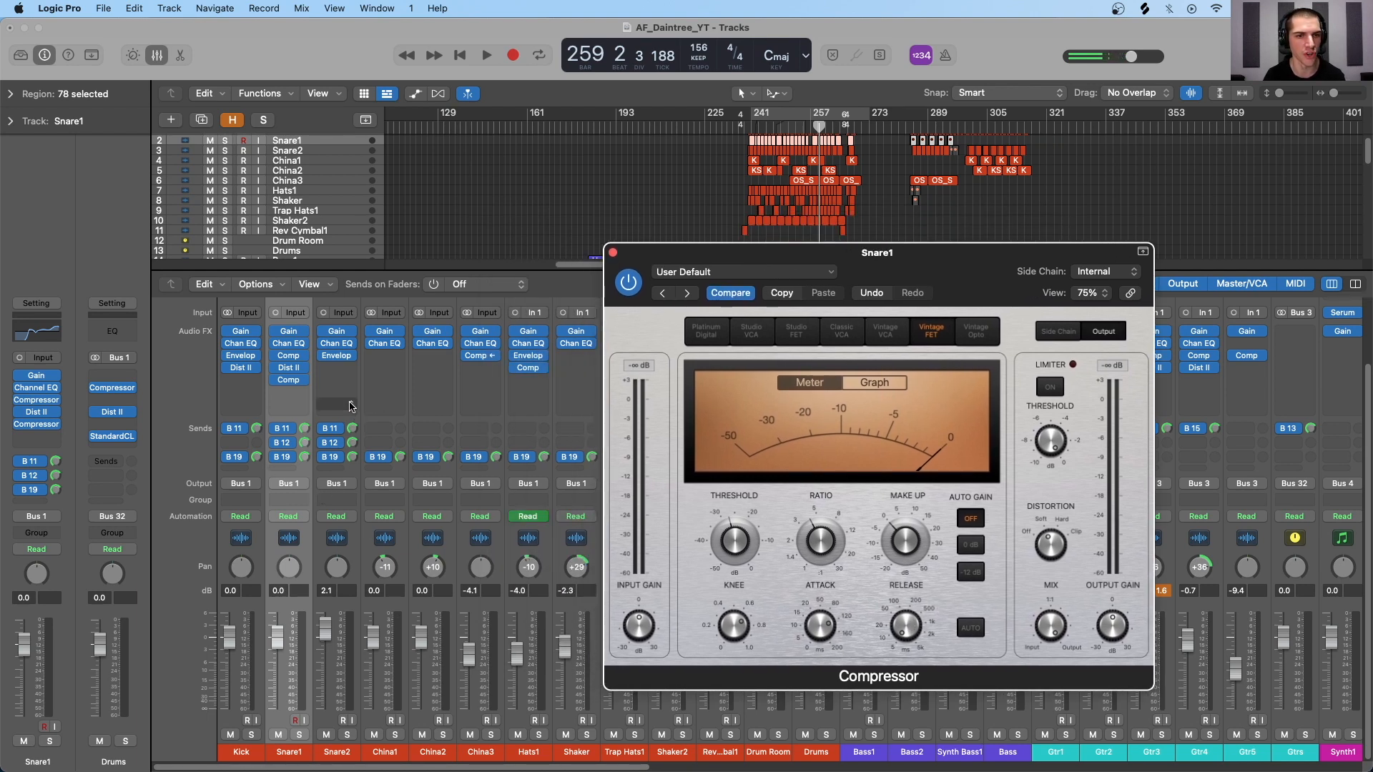
pyautogui.press('space')
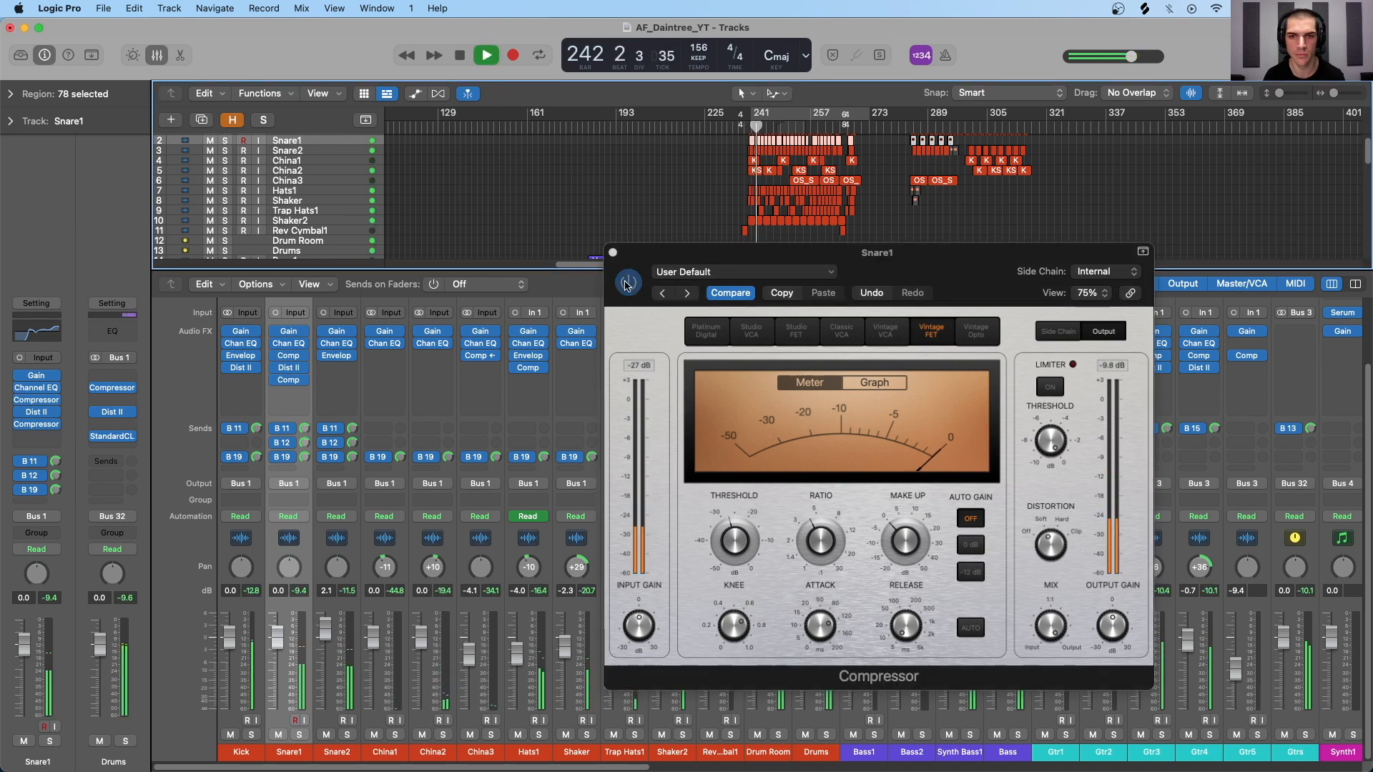
pyautogui.click(627, 285)
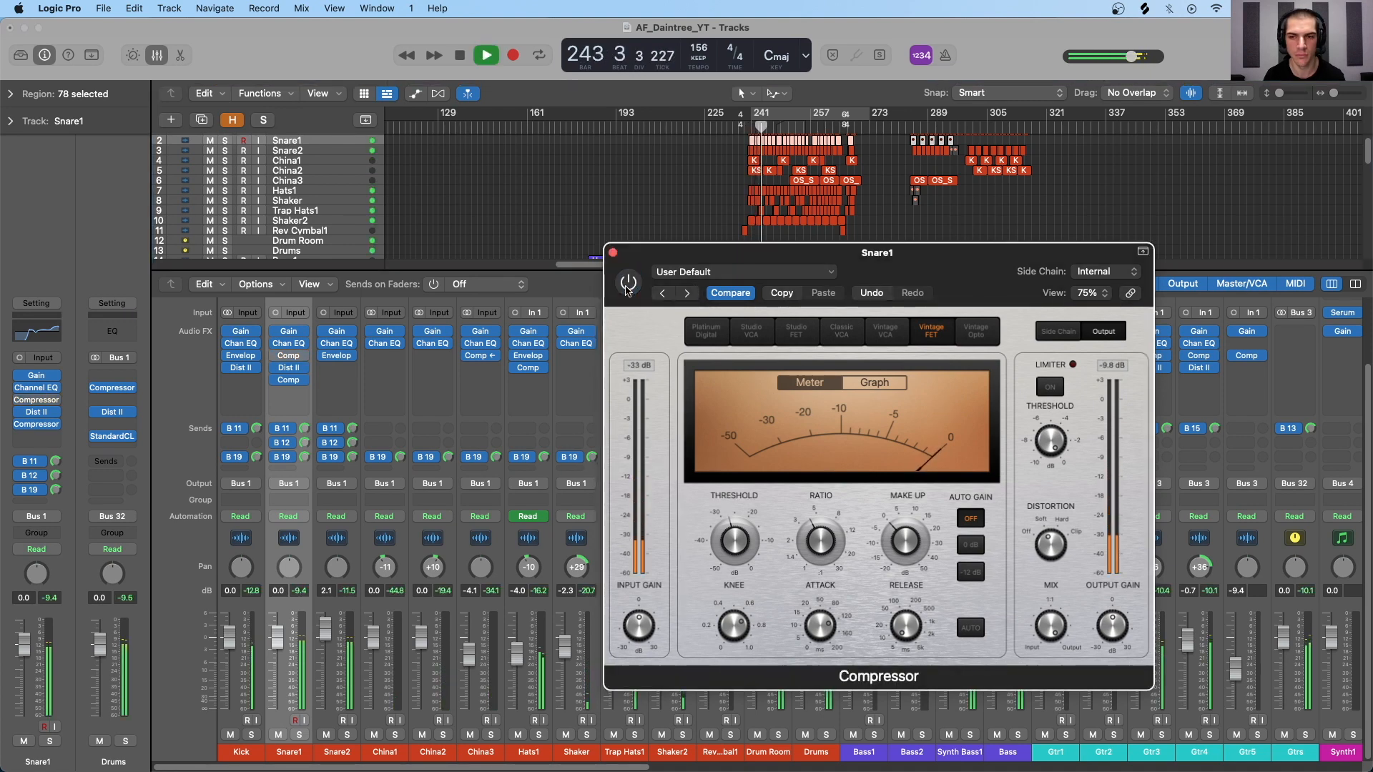
pyautogui.click(627, 285)
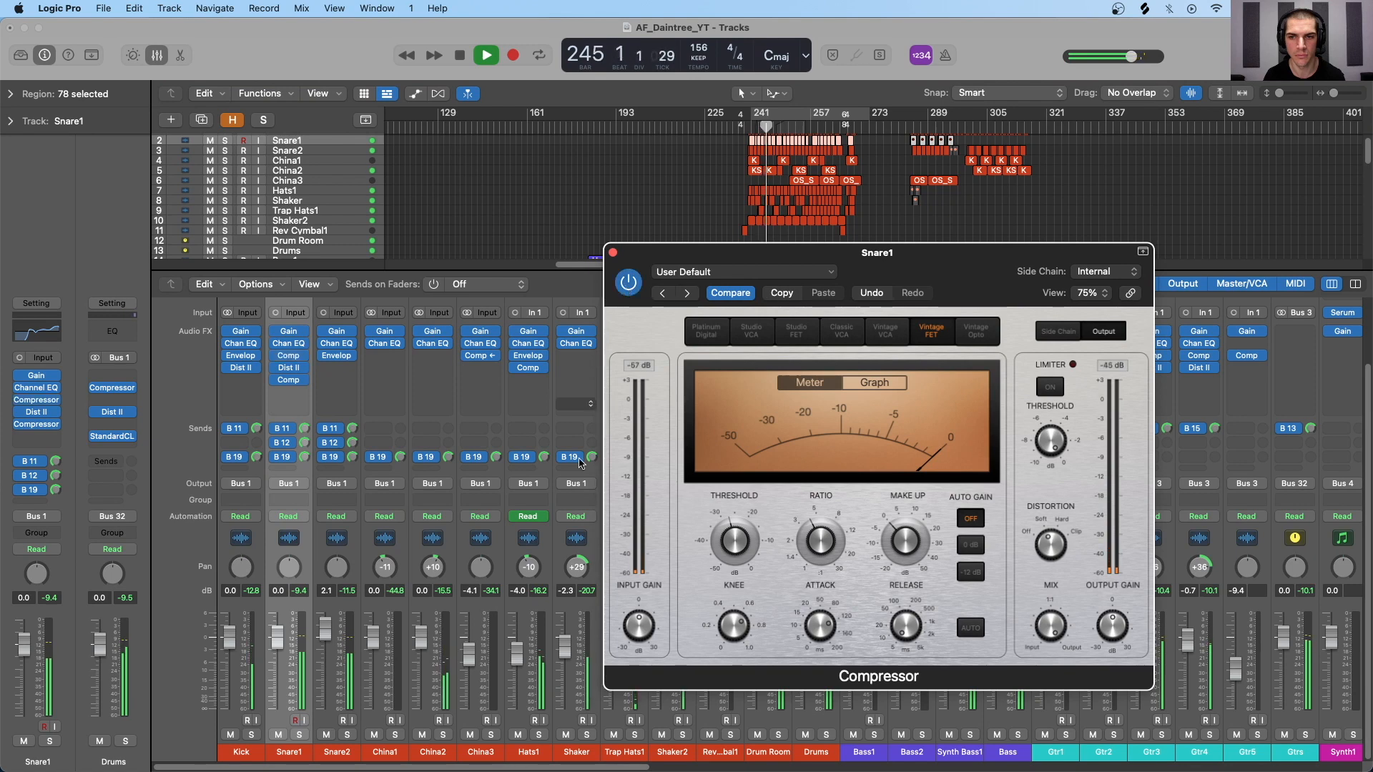
# Step: Solo Snare1, compare its Compressor bypassed and enabled, and stop playback with the Compressor enabled and the solo cleared
pyautogui.press('s')
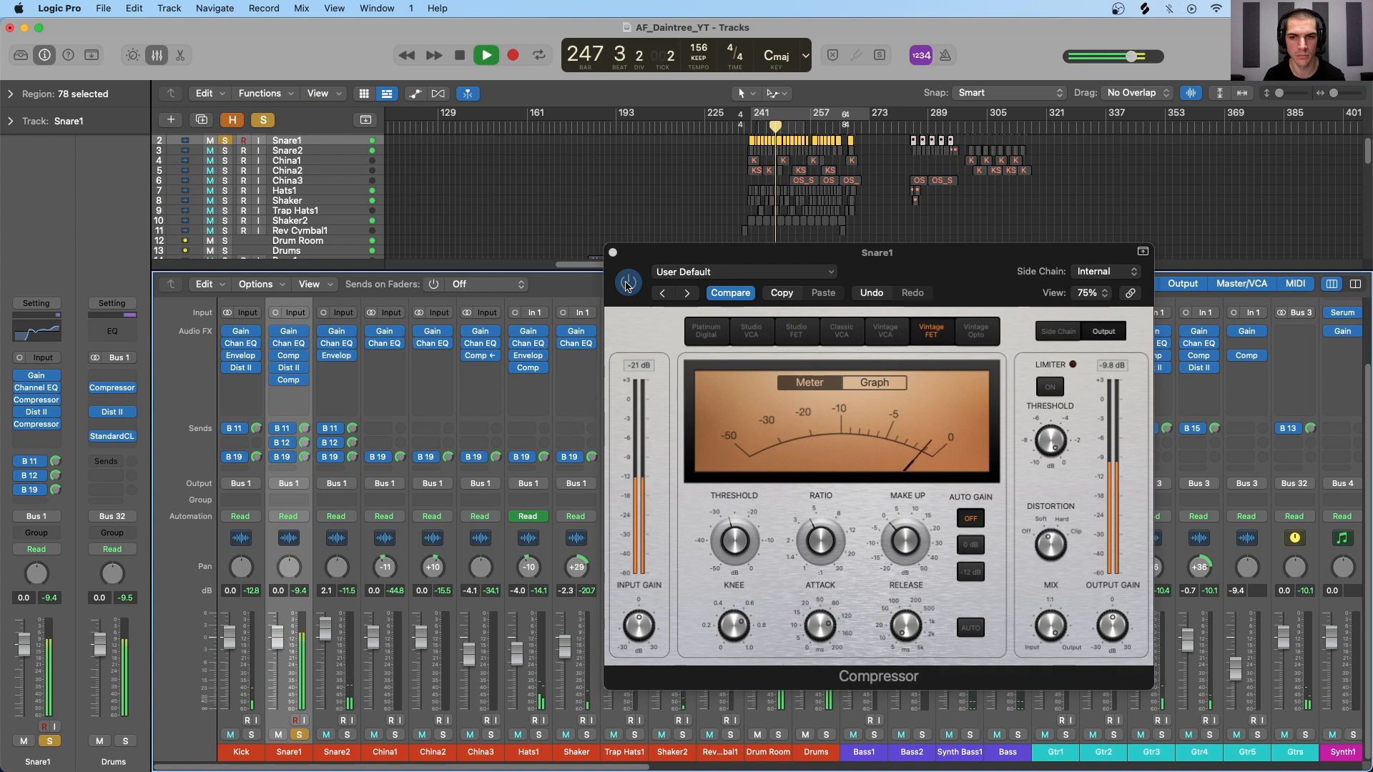
pyautogui.click(626, 286)
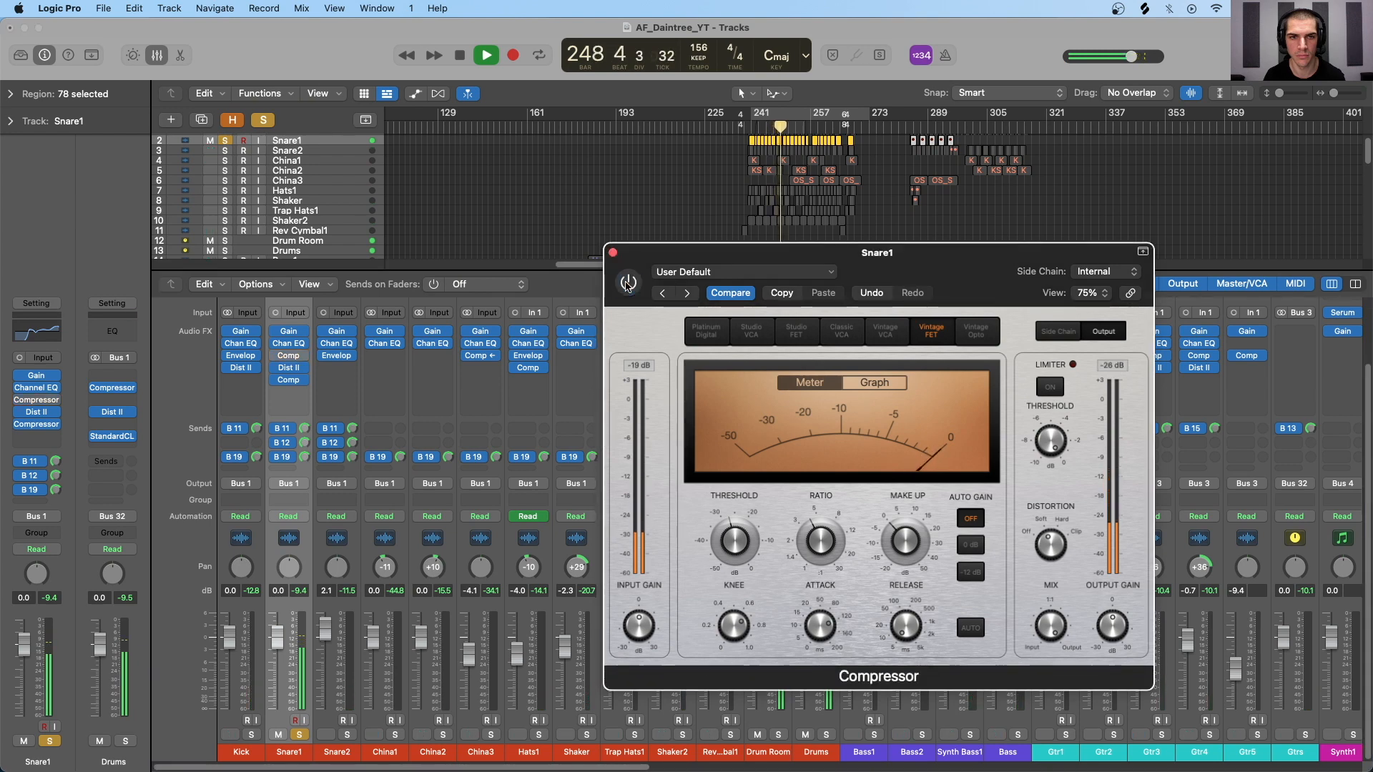
pyautogui.click(626, 284)
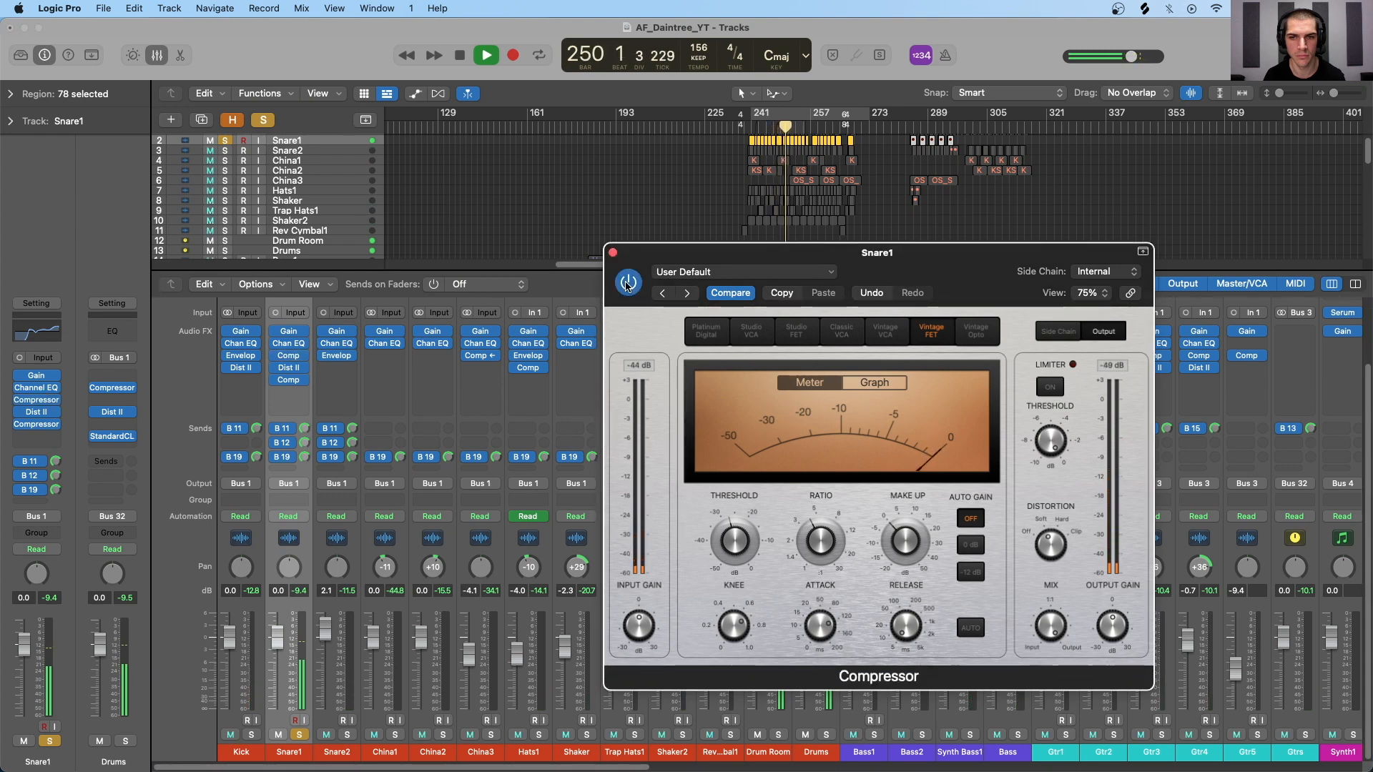
pyautogui.press('space')
pyautogui.click(277, 25)
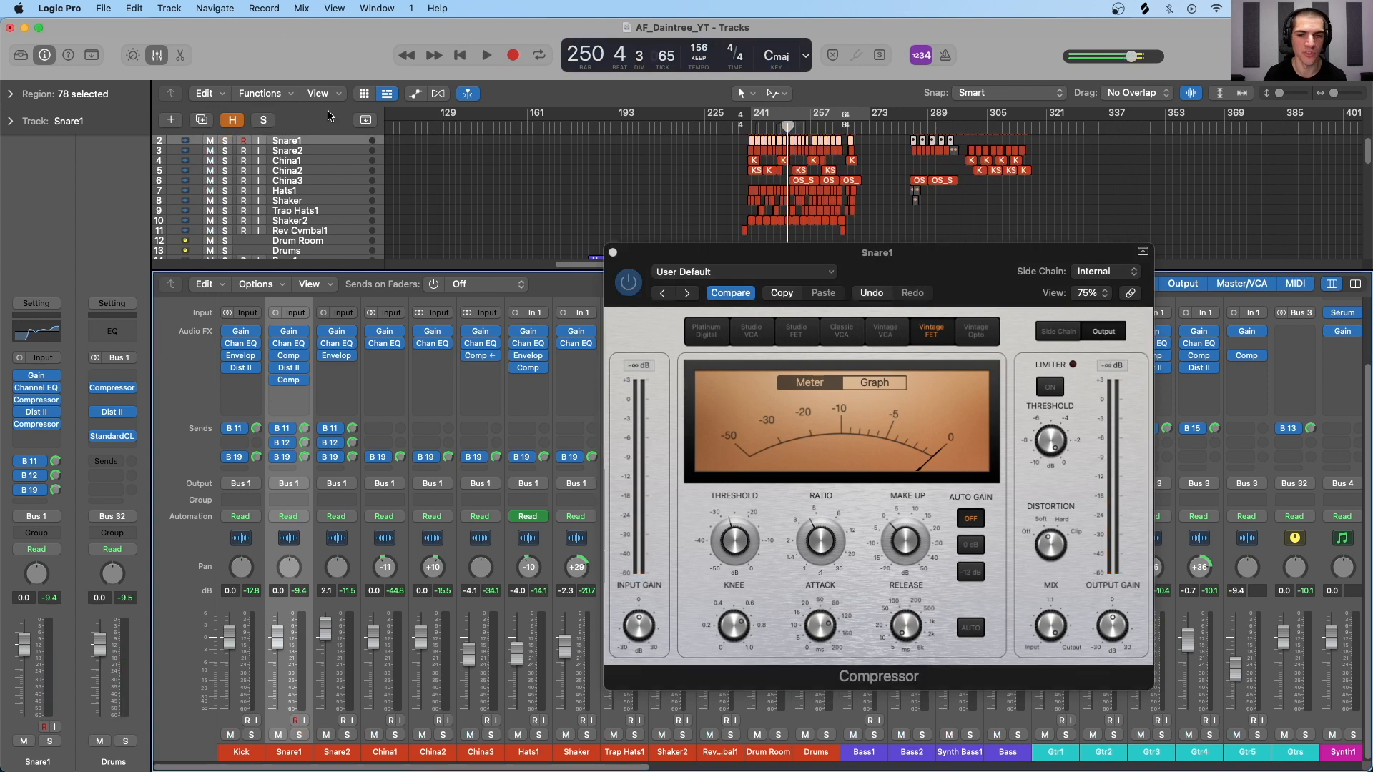
# Step: Close the Snare1 Compressor and open the Compressor on the Drums bus, placing its window for viewing
pyautogui.moveTo(632, 257); pyautogui.dragTo(583, 227)
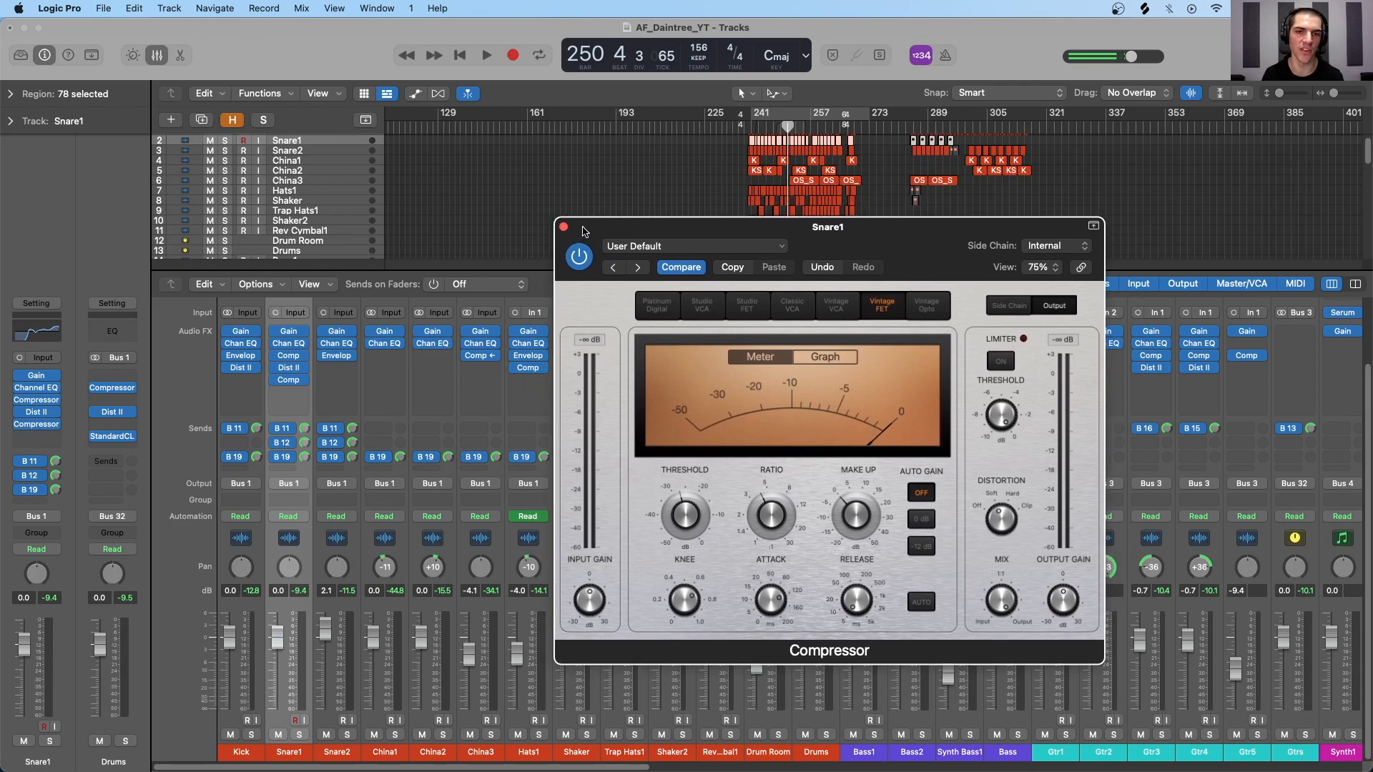
pyautogui.moveTo(583, 230); pyautogui.dragTo(587, 223)
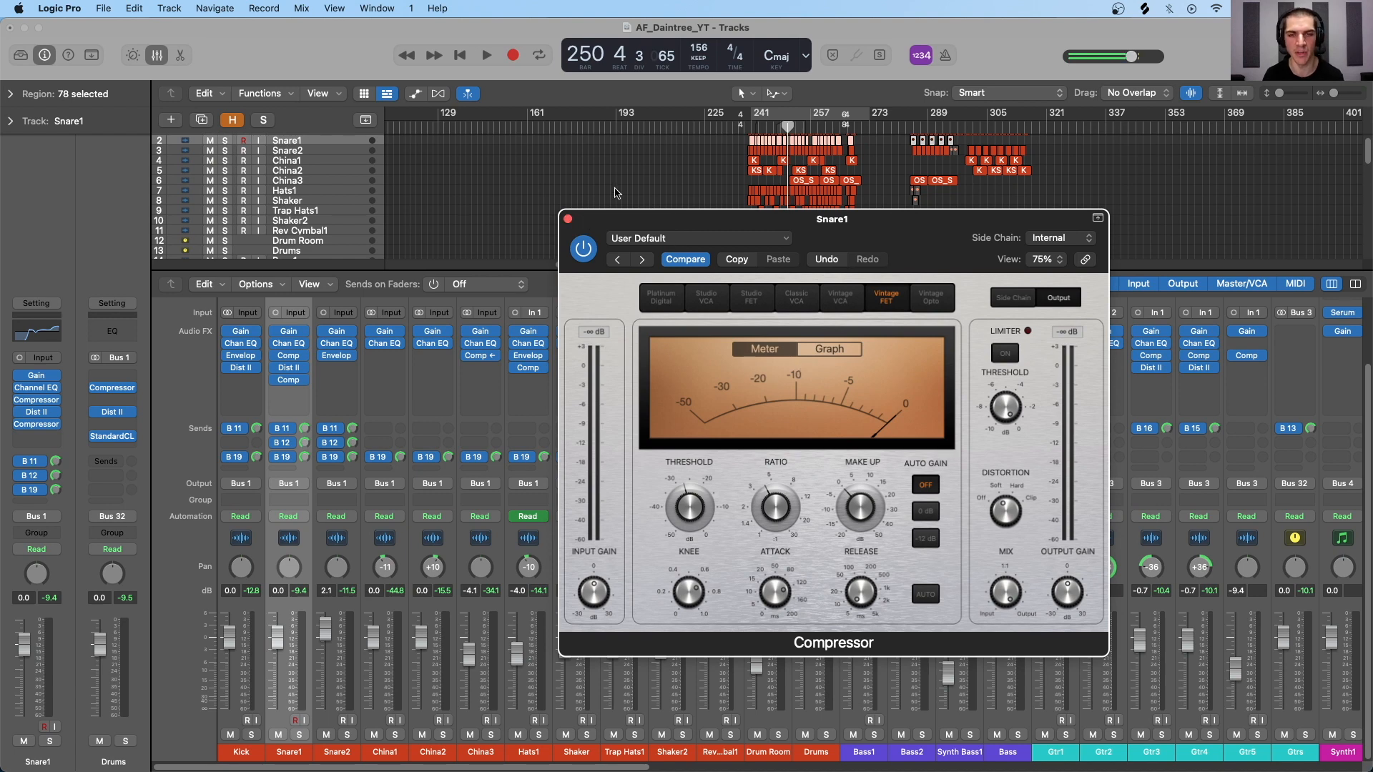
pyautogui.click(569, 221)
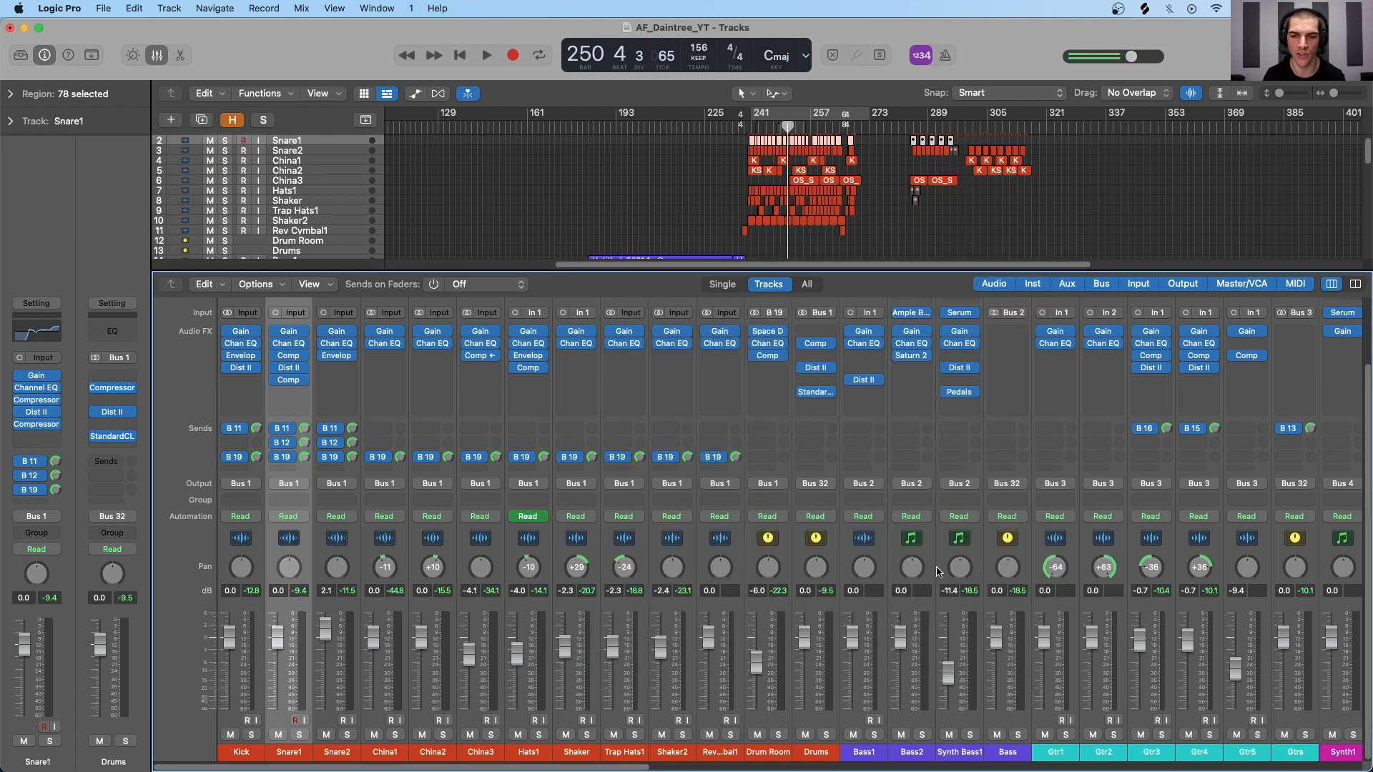
pyautogui.click(839, 554)
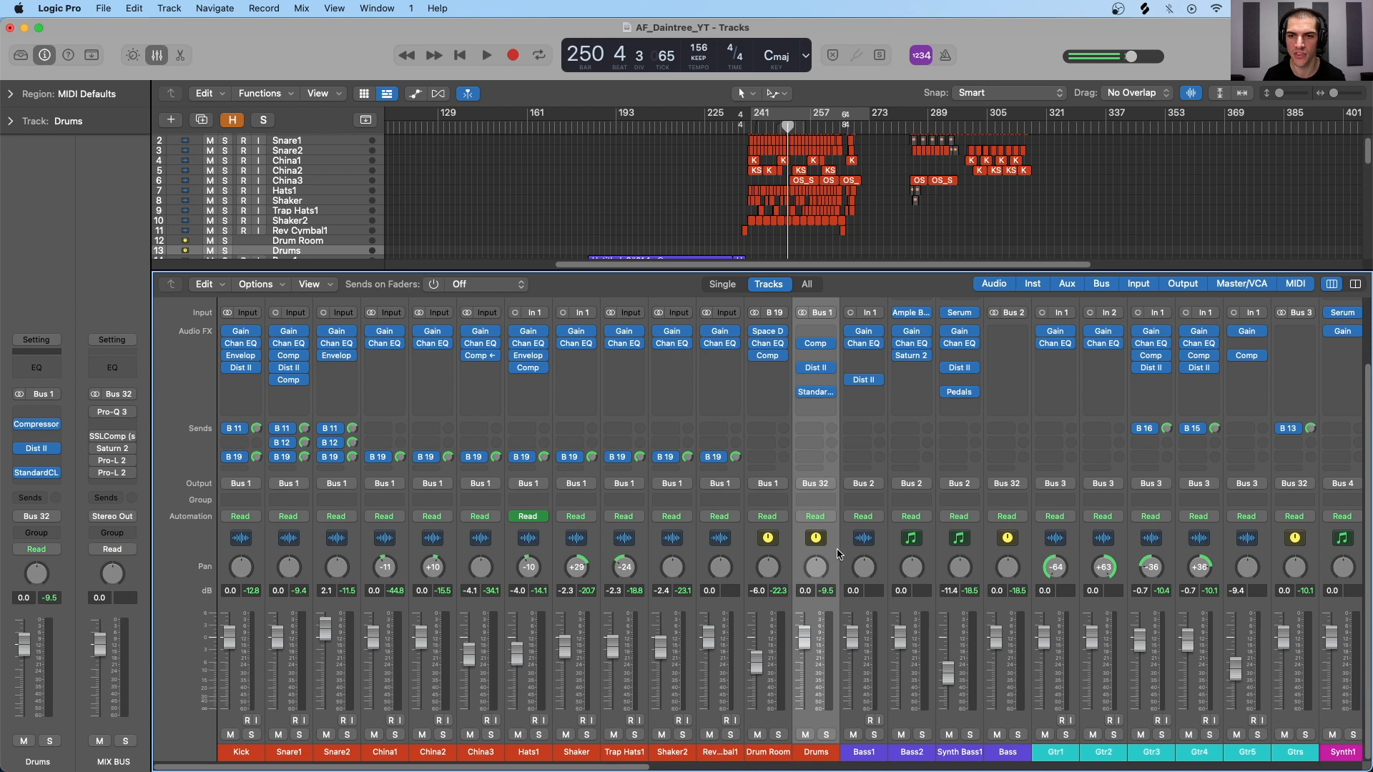
pyautogui.click(816, 346)
pyautogui.moveTo(791, 270); pyautogui.dragTo(940, 212)
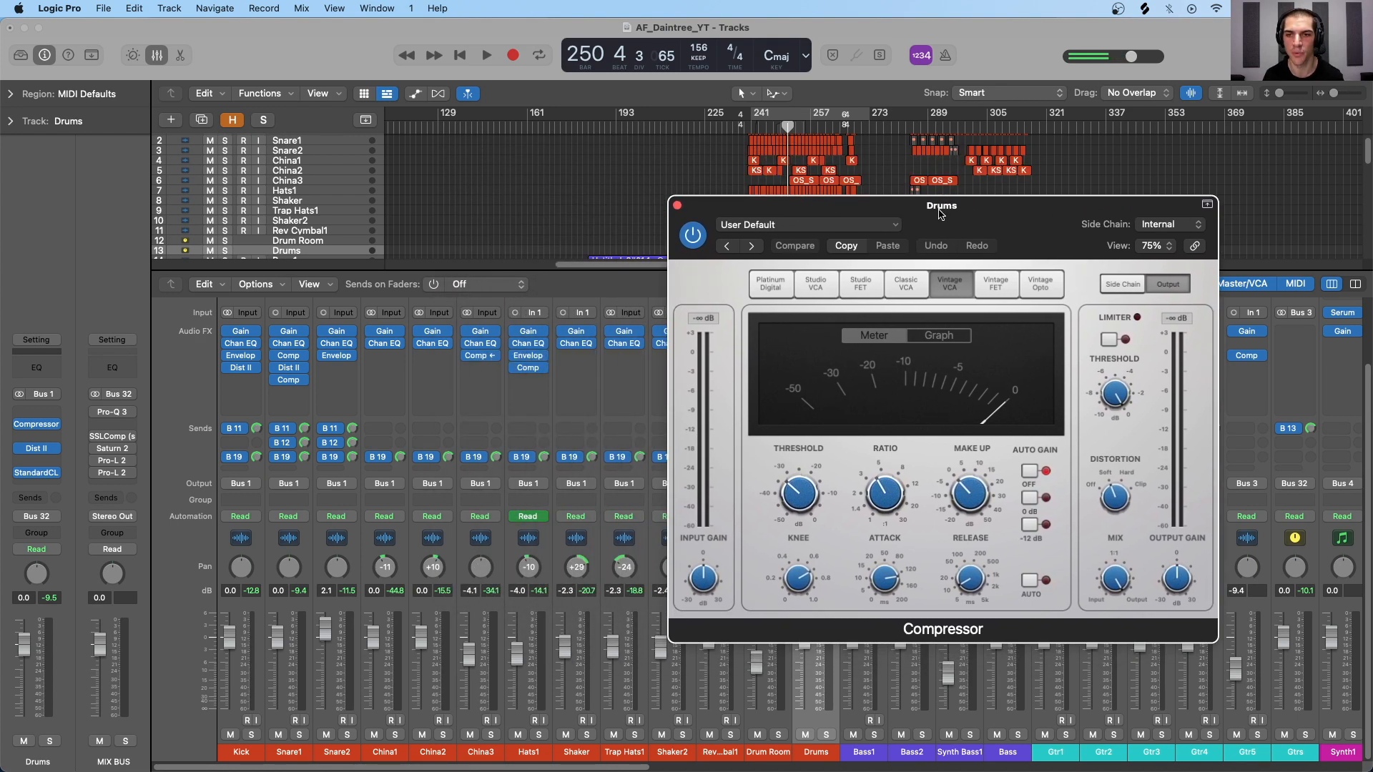
# Step: Play the full mix, comparing the Drums bus Compressor bypassed and enabled
pyautogui.press('space')
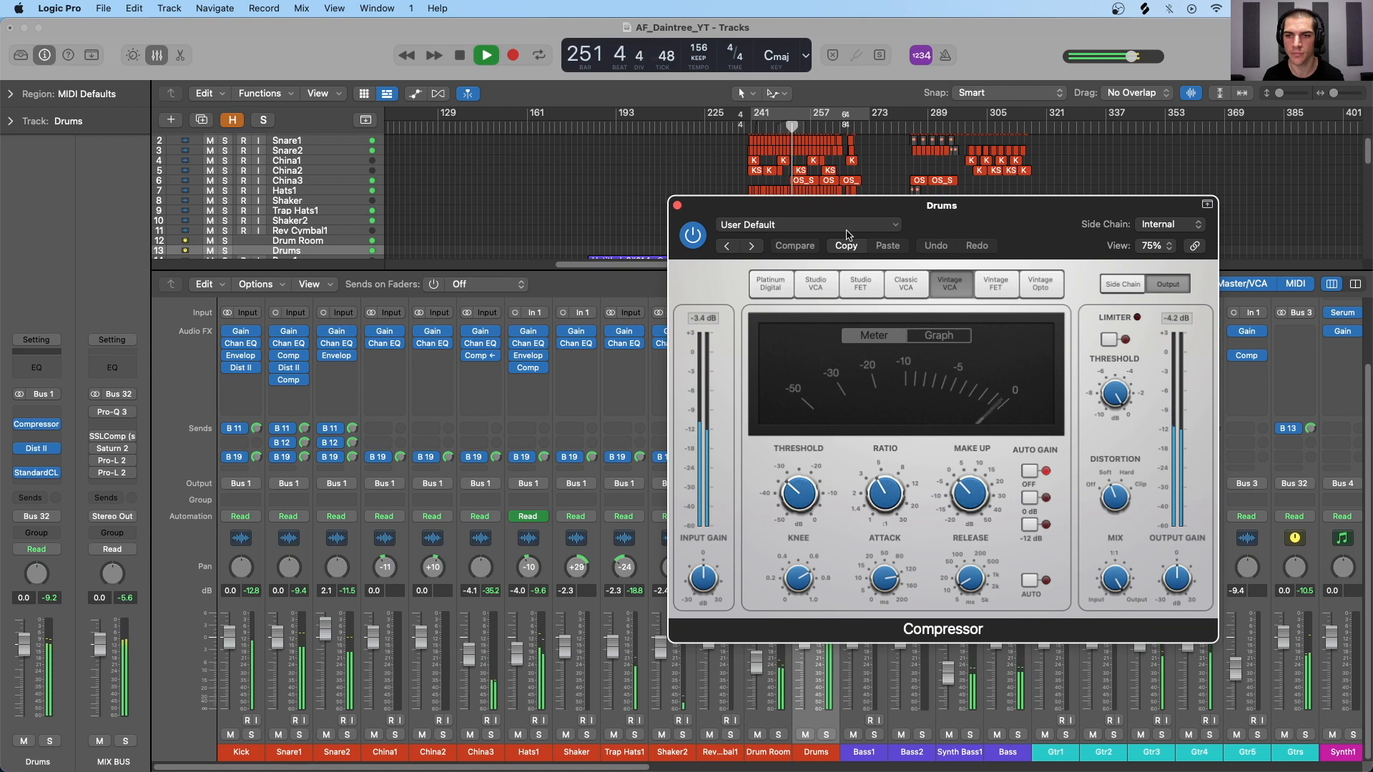
pyautogui.click(691, 237)
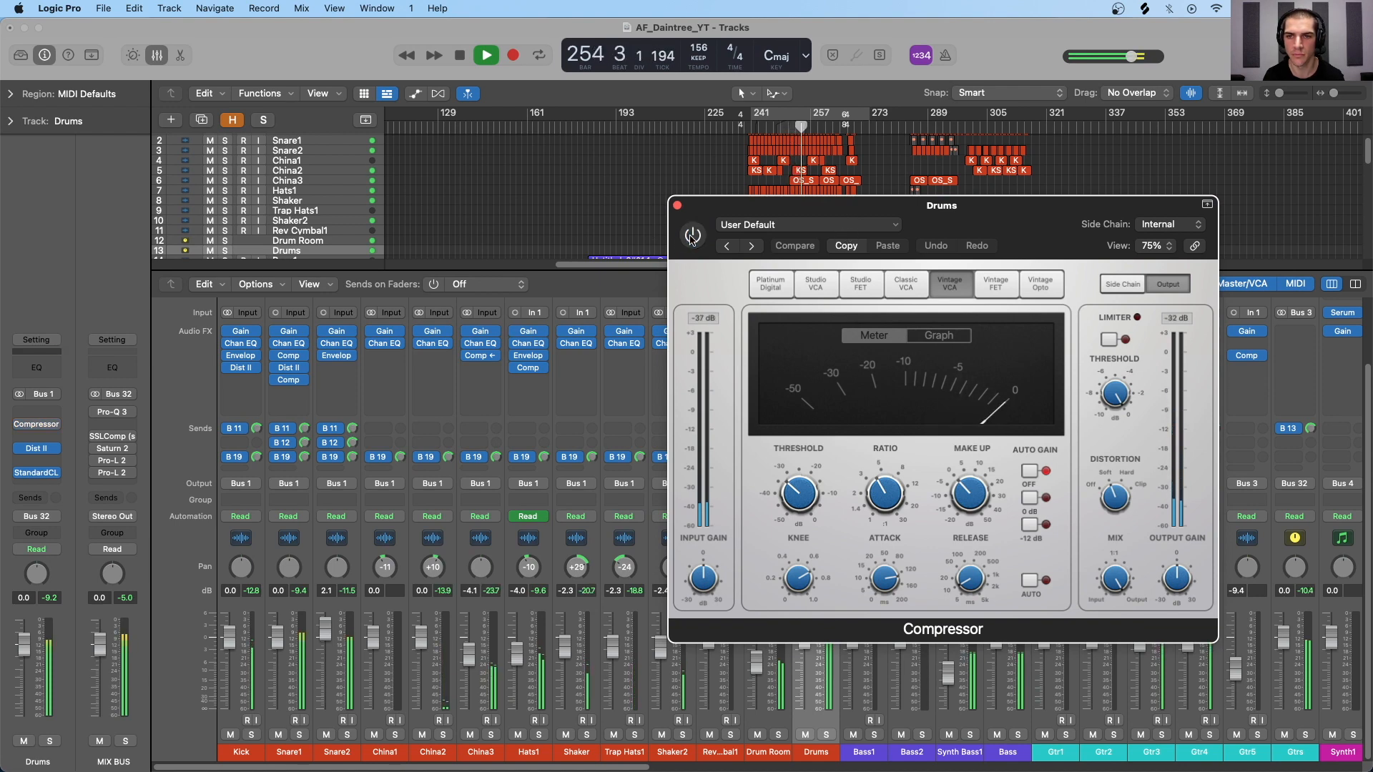
pyautogui.click(691, 237)
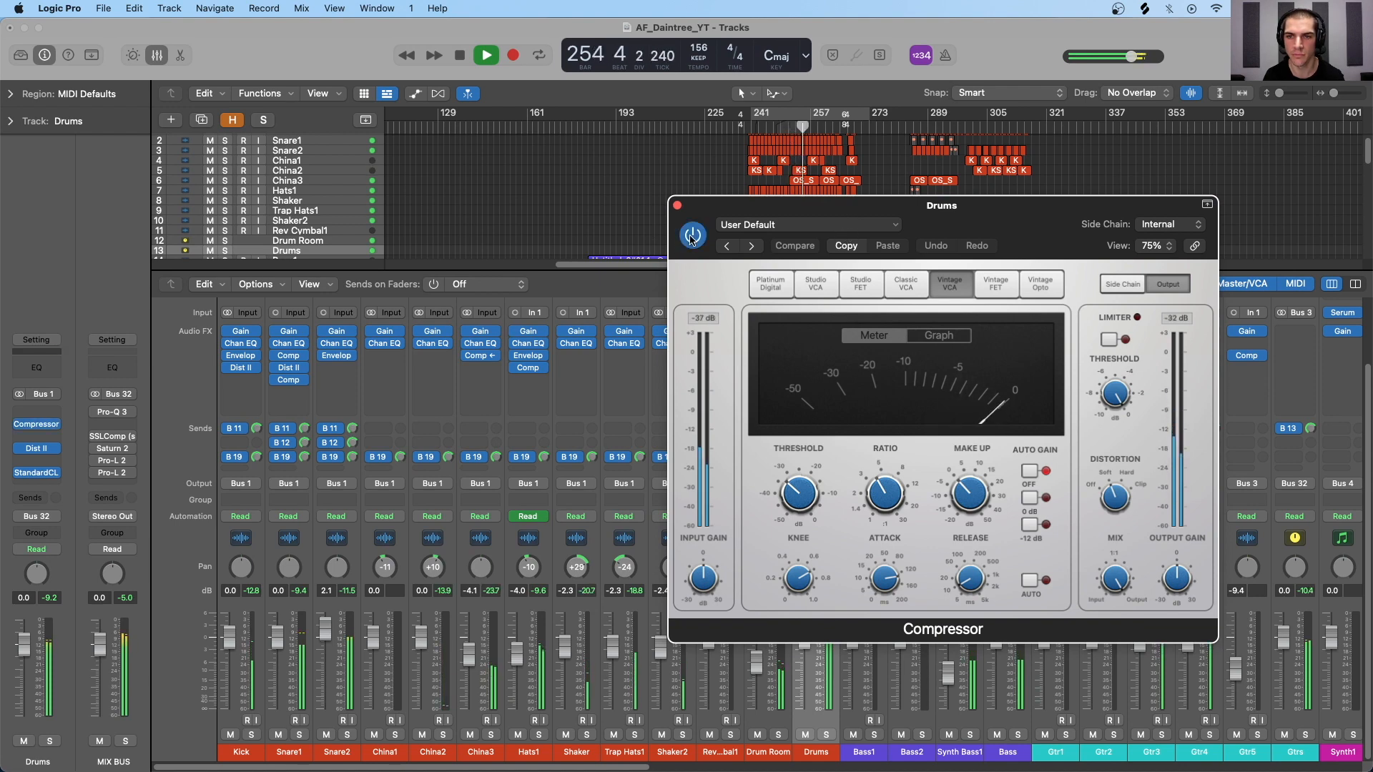
# Step: Solo the Drums bus, compare its Compressor bypassed and enabled, clear the solo, and stop playback with the Compressor enabled
pyautogui.click(826, 735)
pyautogui.click(691, 237)
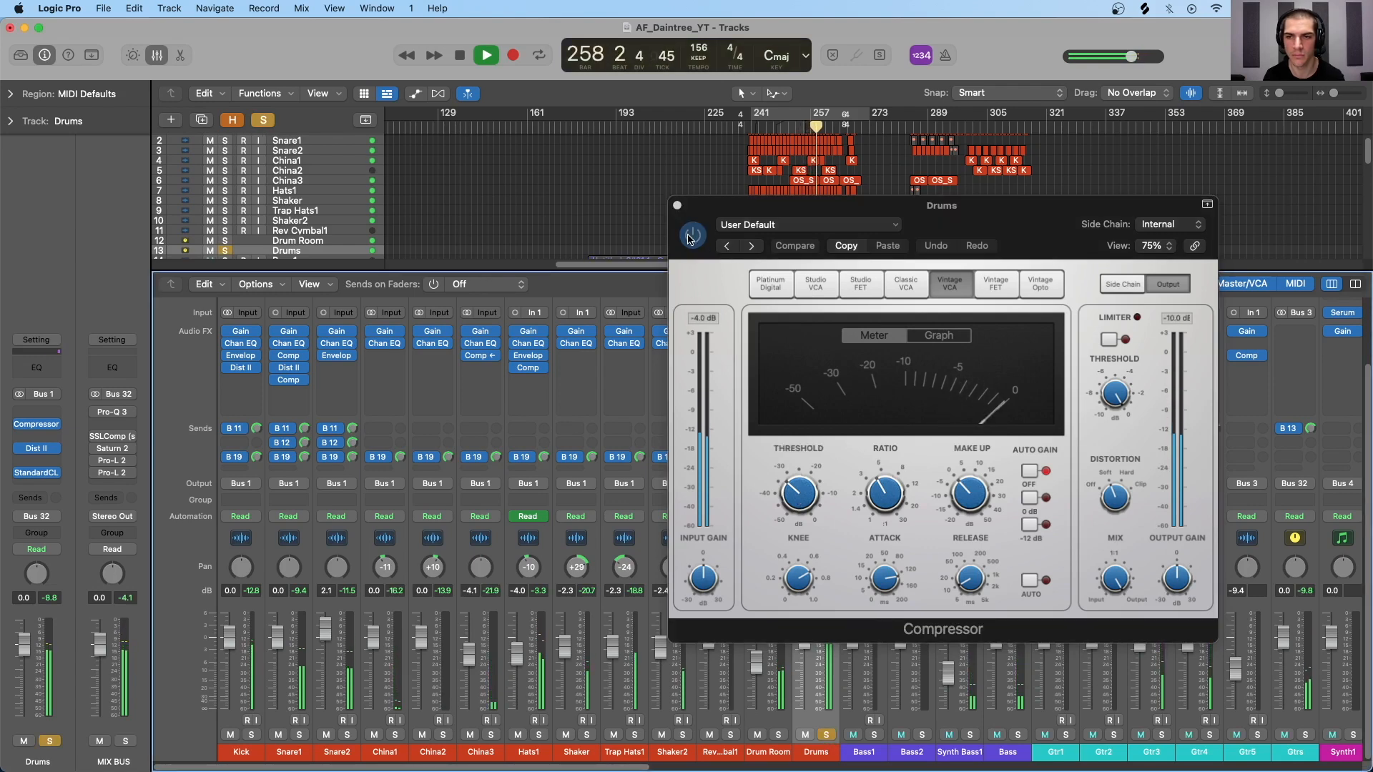
pyautogui.click(689, 239)
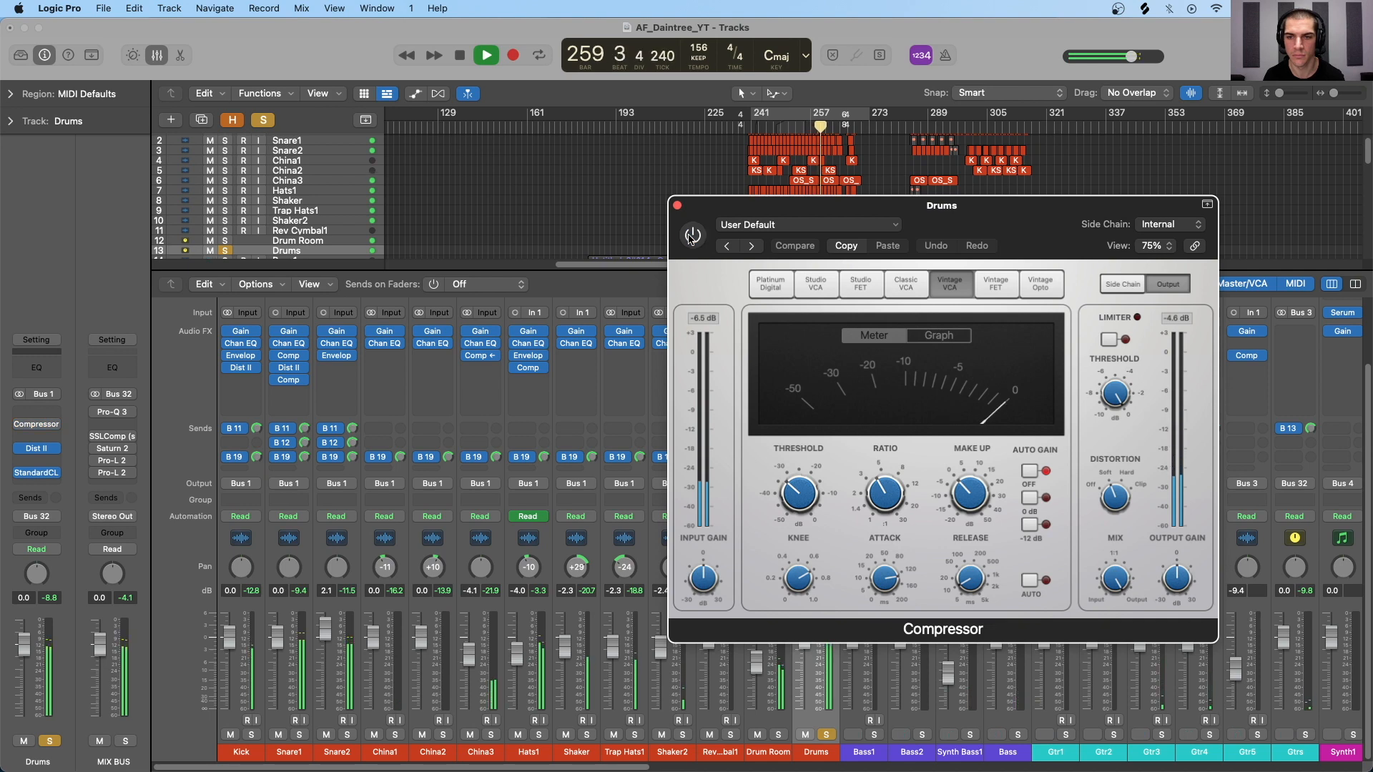
pyautogui.click(691, 236)
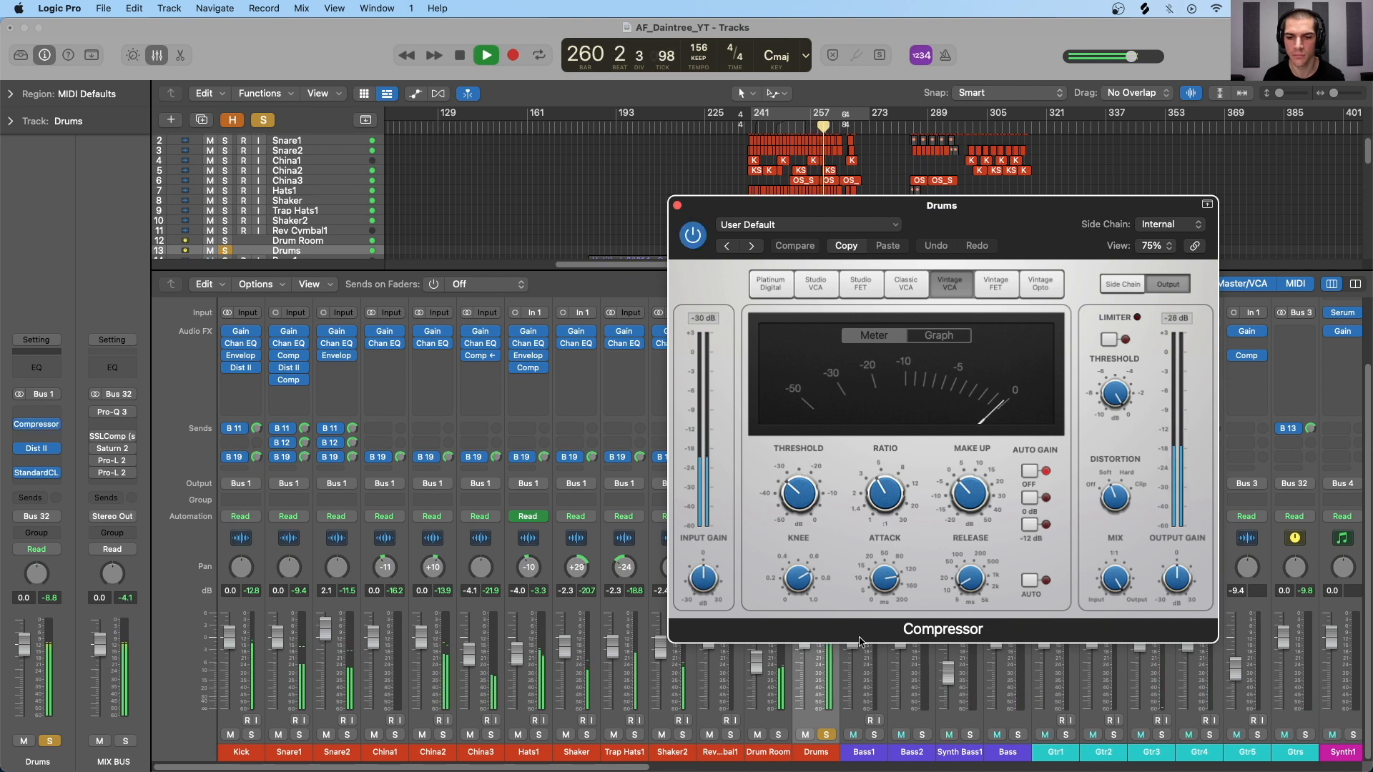
pyautogui.click(826, 735)
pyautogui.press('space')
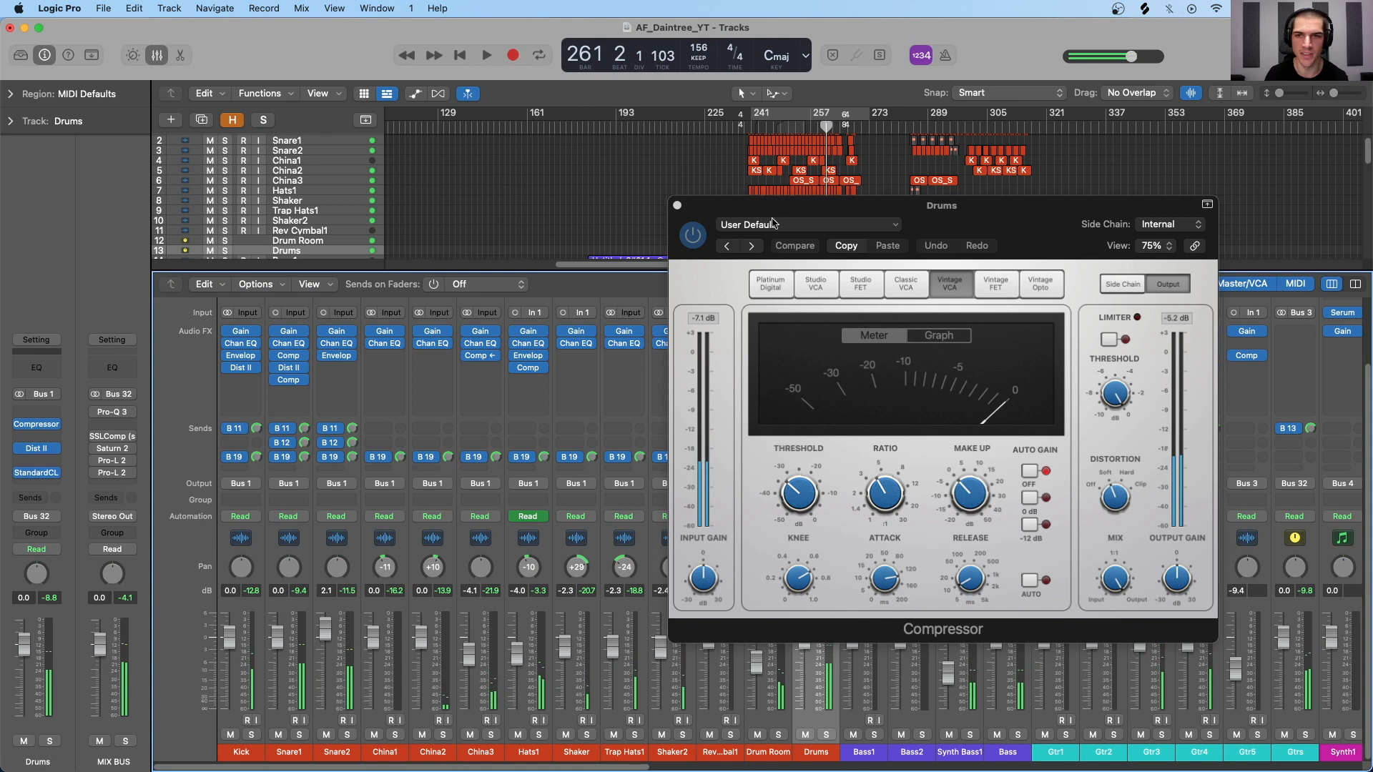
# Step: Highlight the Kick through Drum Room channels that feed the Drums bus, and close the Drums Compressor after reselecting the bus
pyautogui.moveTo(787, 211); pyautogui.dragTo(779, 207)
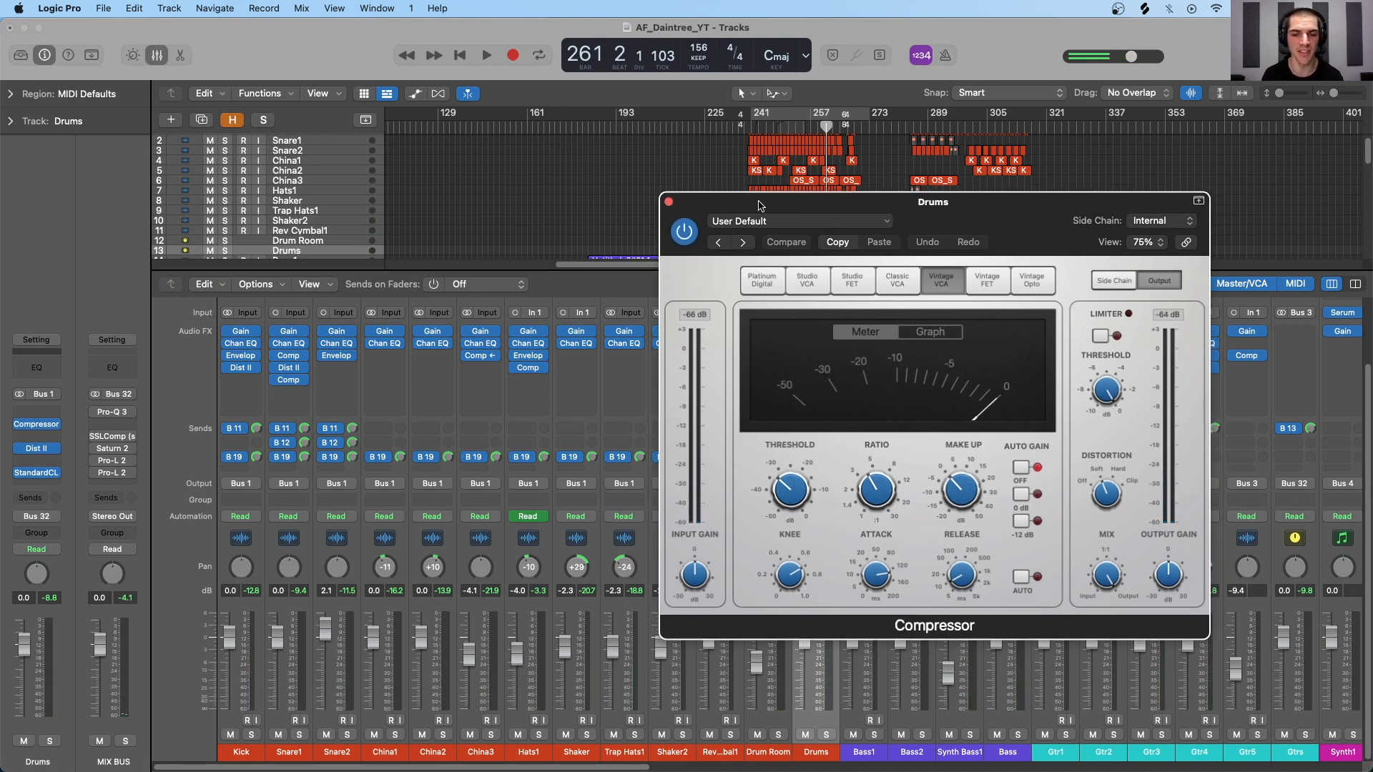
pyautogui.moveTo(759, 205); pyautogui.dragTo(756, 205)
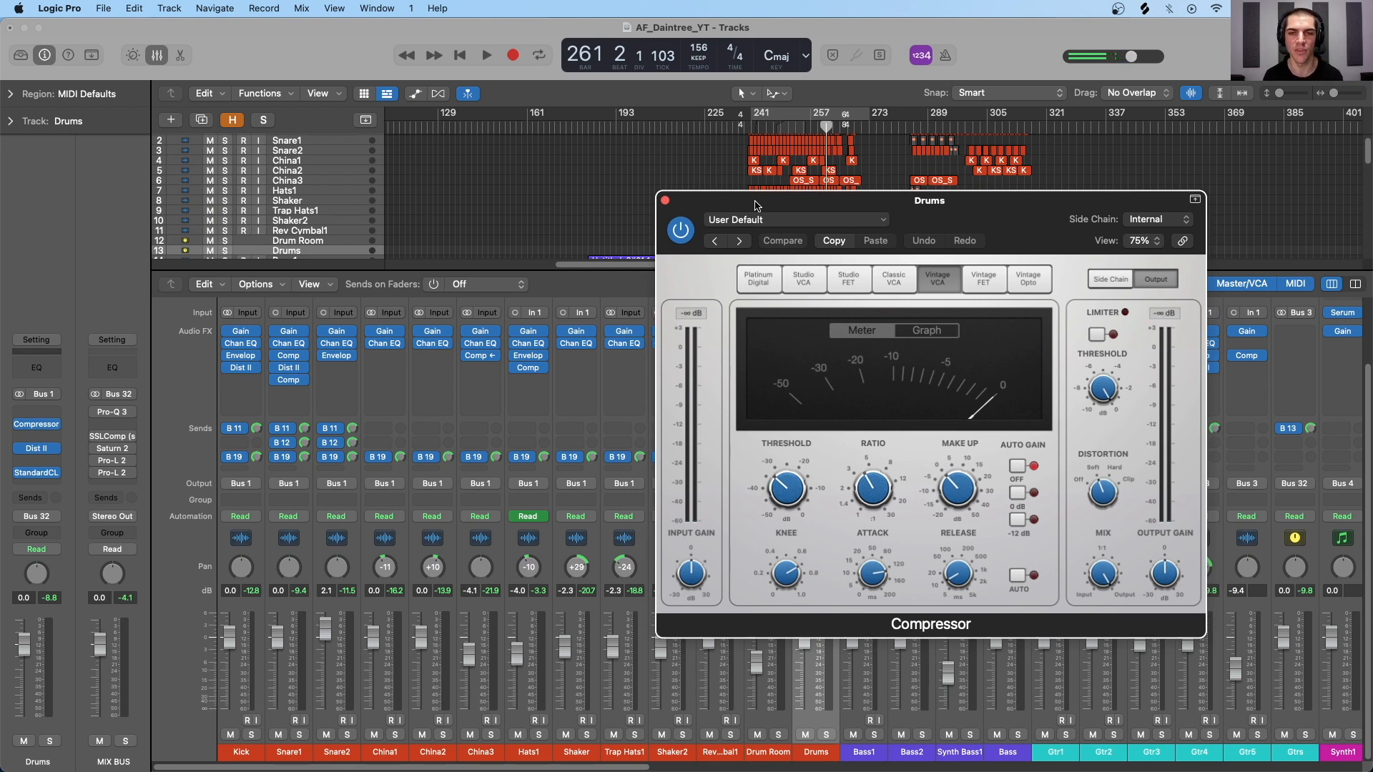
pyautogui.moveTo(728, 202); pyautogui.dragTo(911, 181)
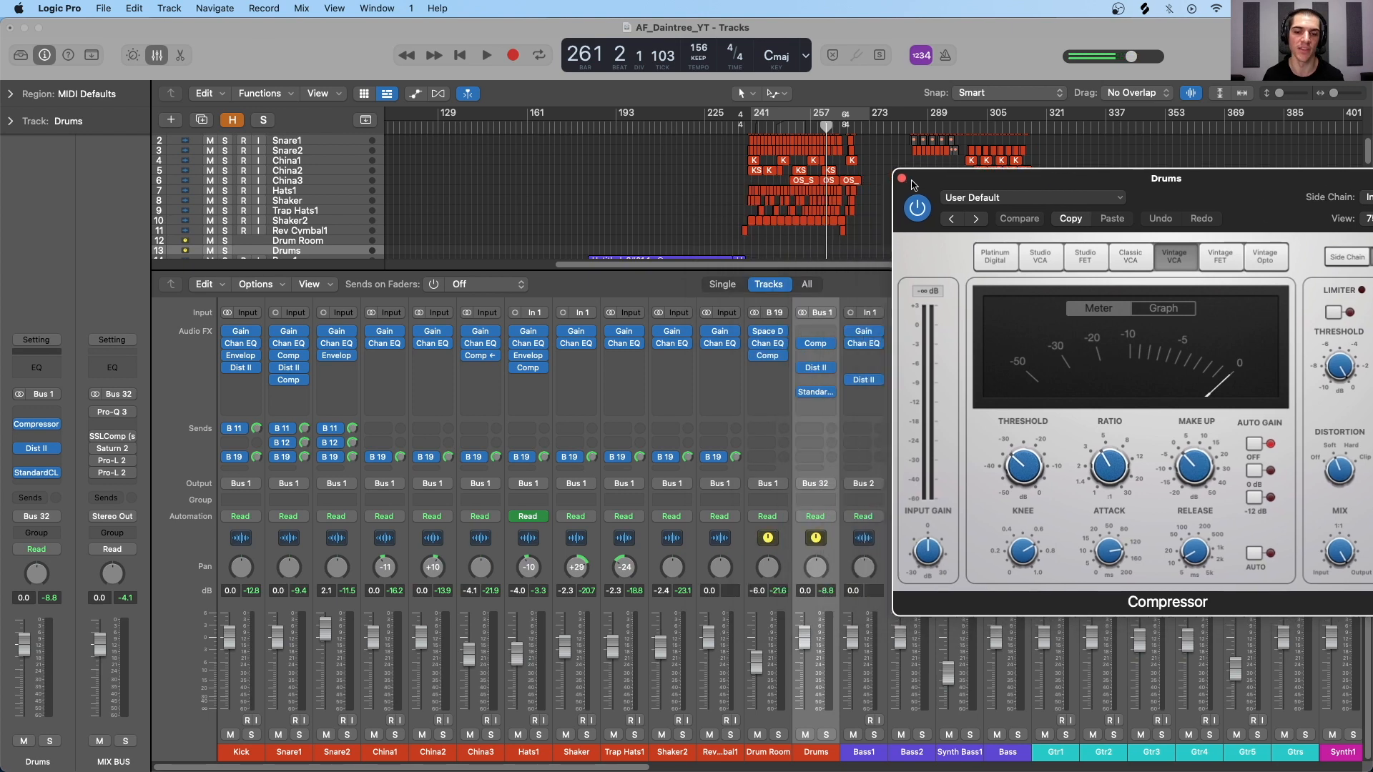
pyautogui.click(786, 562)
pyautogui.keyDown('shift'); pyautogui.click(257, 552); pyautogui.keyUp('shift')
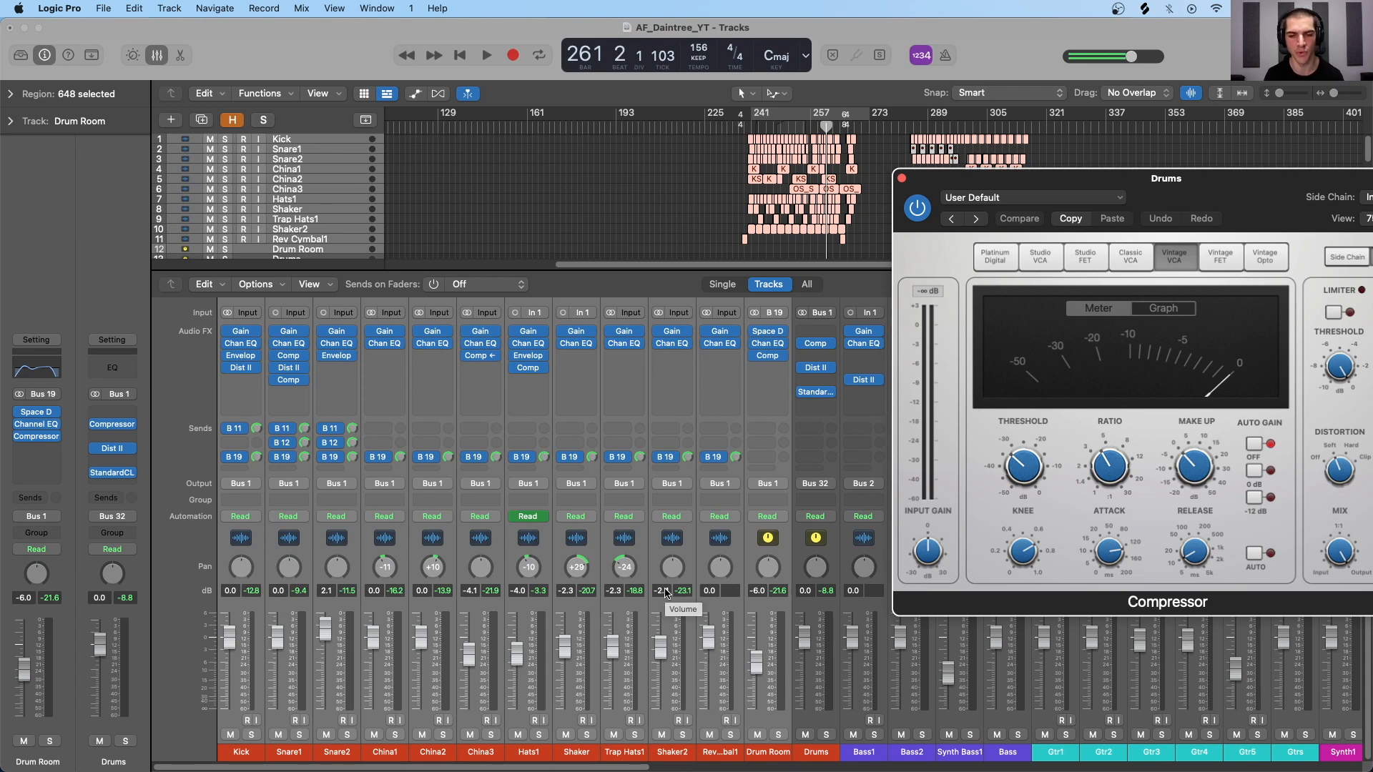
pyautogui.click(838, 532)
pyautogui.moveTo(1012, 185); pyautogui.dragTo(251, 172)
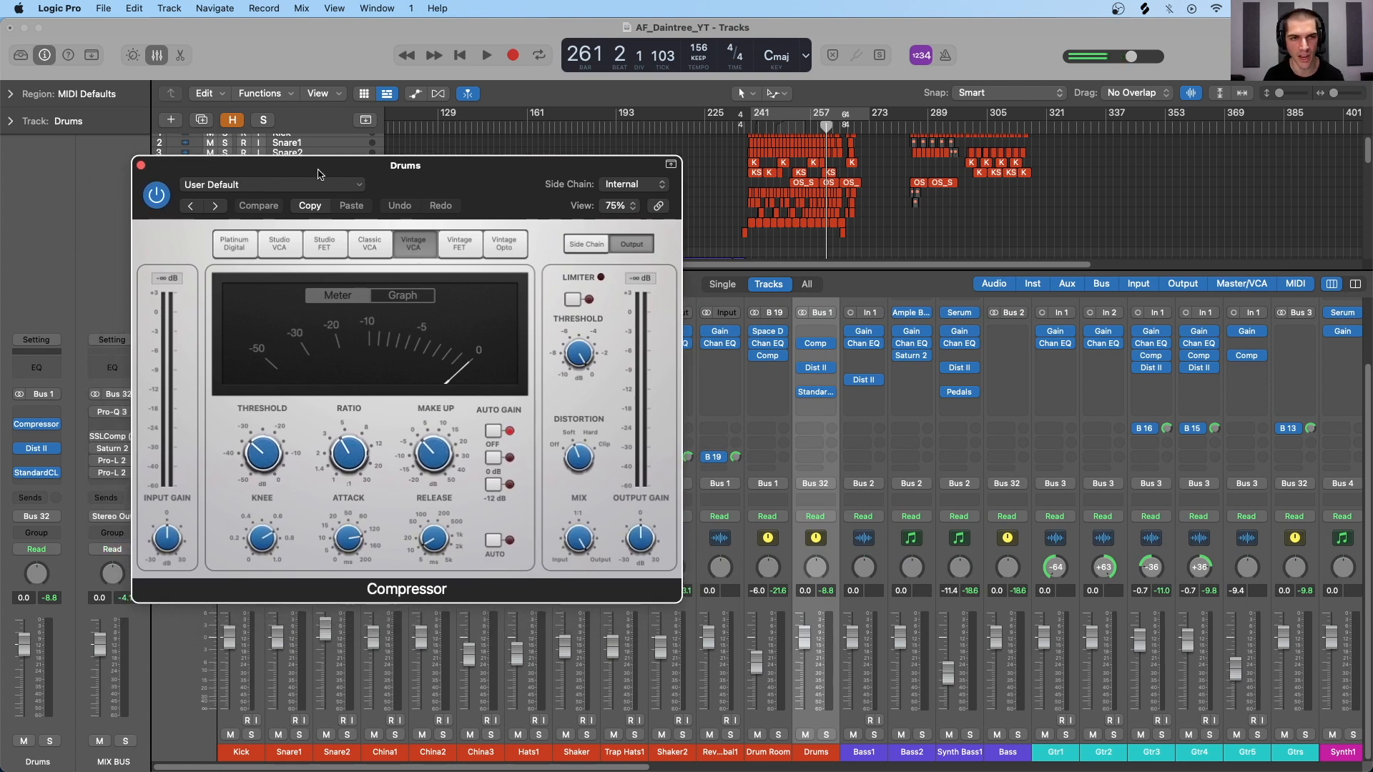
pyautogui.click(140, 166)
# Step: Select the Gtr3 and Gtr4 channels and open Gtr3's Compressor, moving its window clear of the guitar channels
pyautogui.hscroll(3, 812, 540)
pyautogui.hscroll(6, 812, 540)
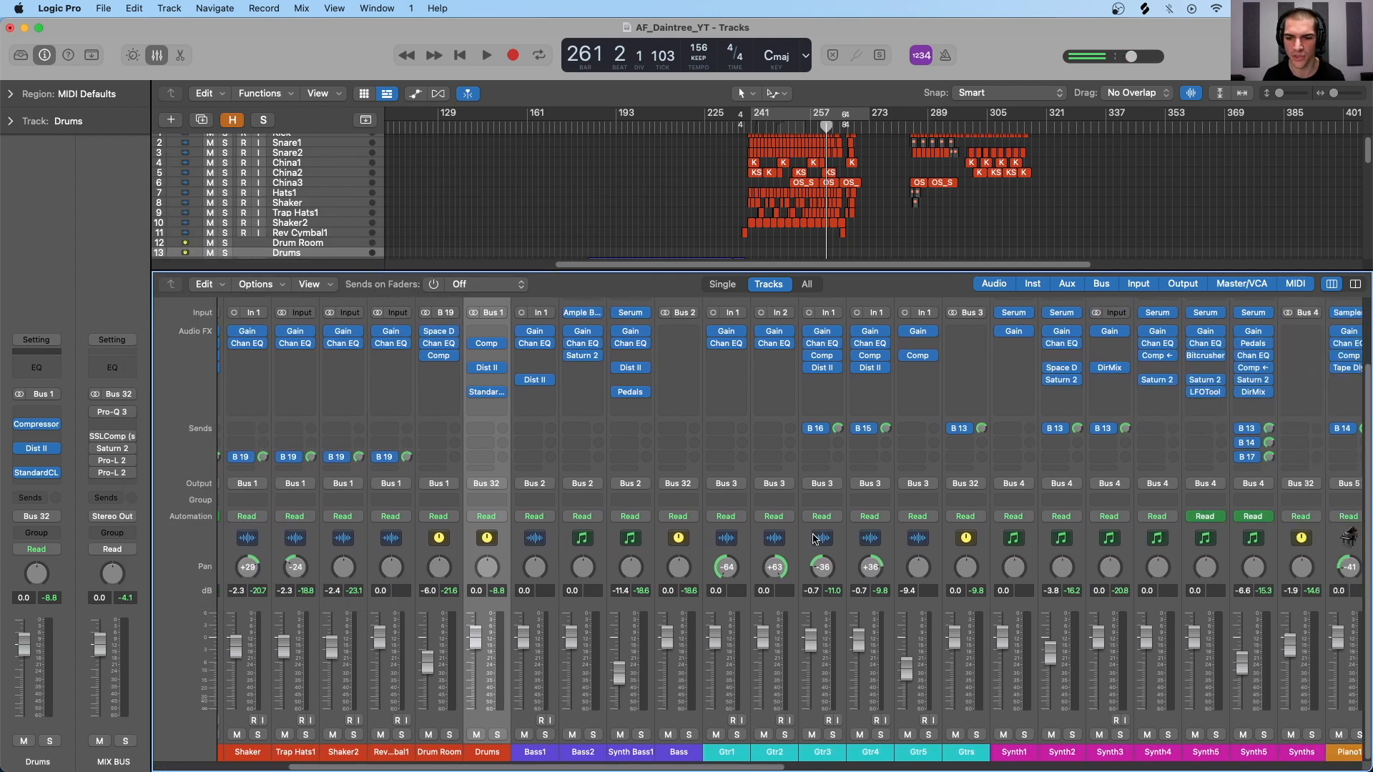
pyautogui.hscroll(2, 823, 544)
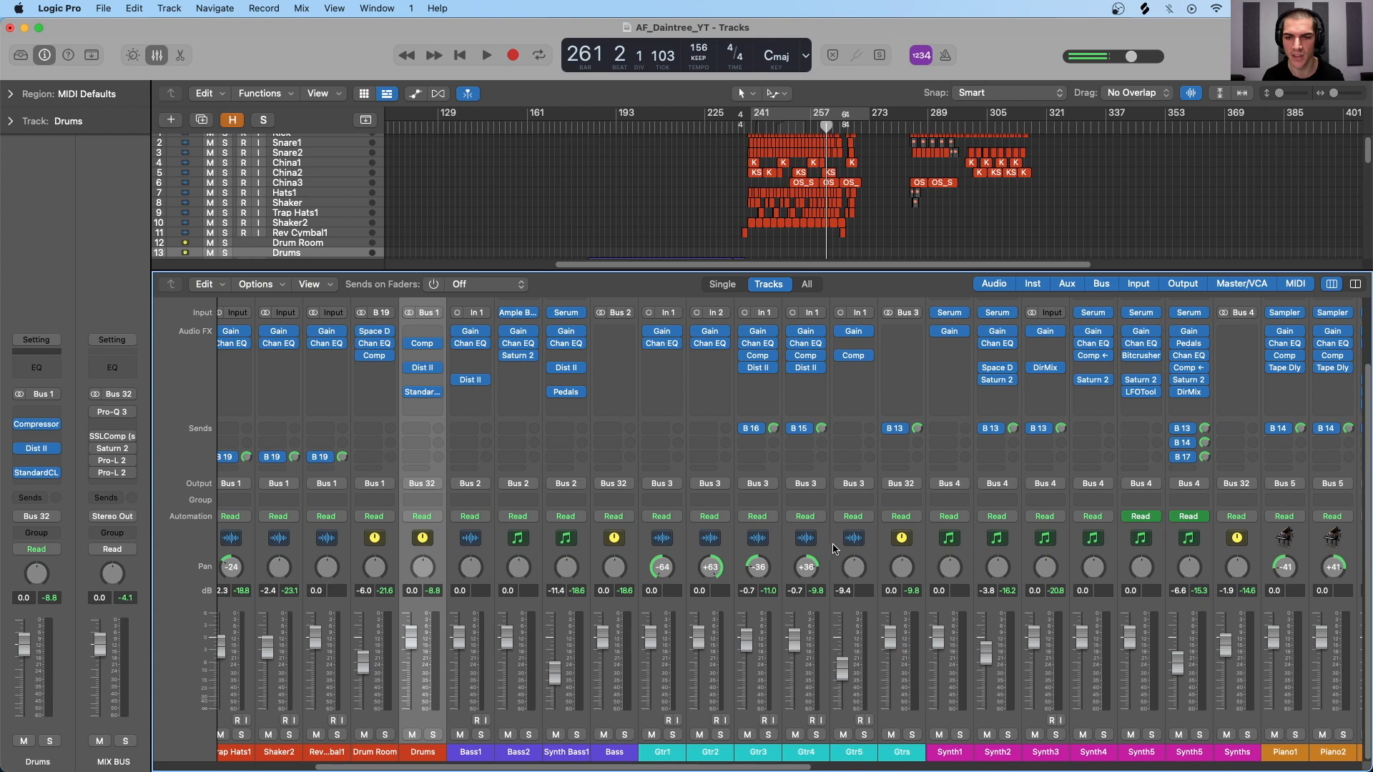
pyautogui.click(822, 554)
pyautogui.click(759, 357)
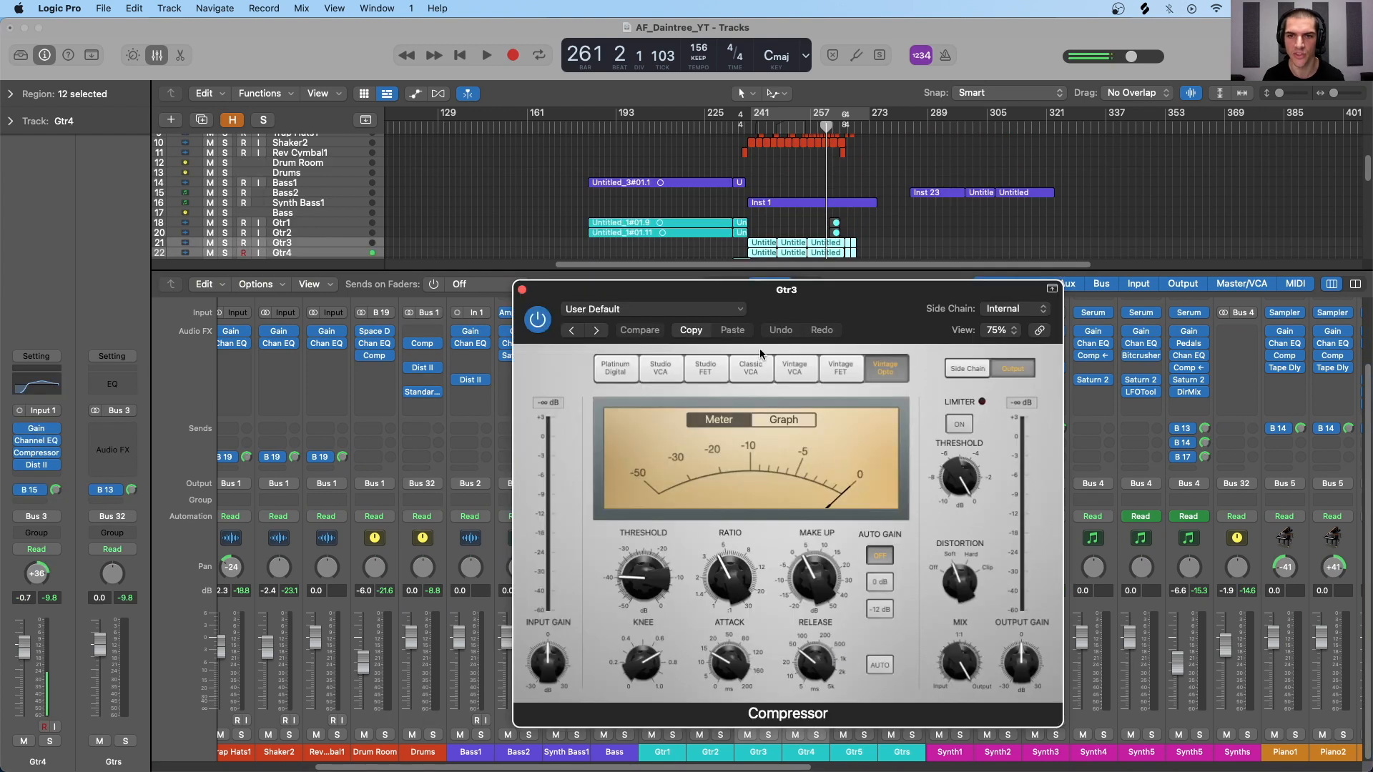
pyautogui.moveTo(824, 310); pyautogui.dragTo(599, 208)
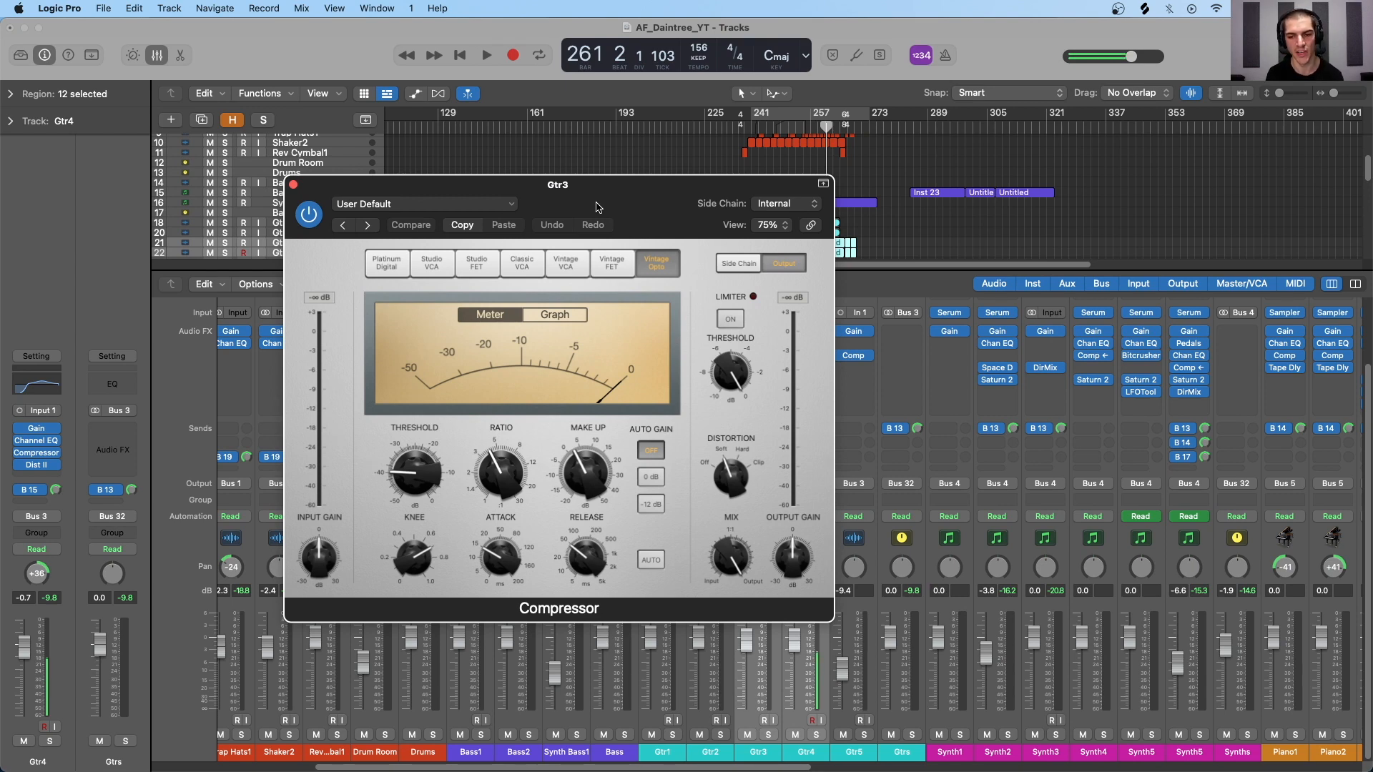
# Step: Play the mix from bar 250, compare the Gtr3 and Gtr4 Compressors bypassed and enabled, and stop playback with both enabled
pyautogui.moveTo(621, 191); pyautogui.dragTo(1075, 263)
pyautogui.click(785, 121)
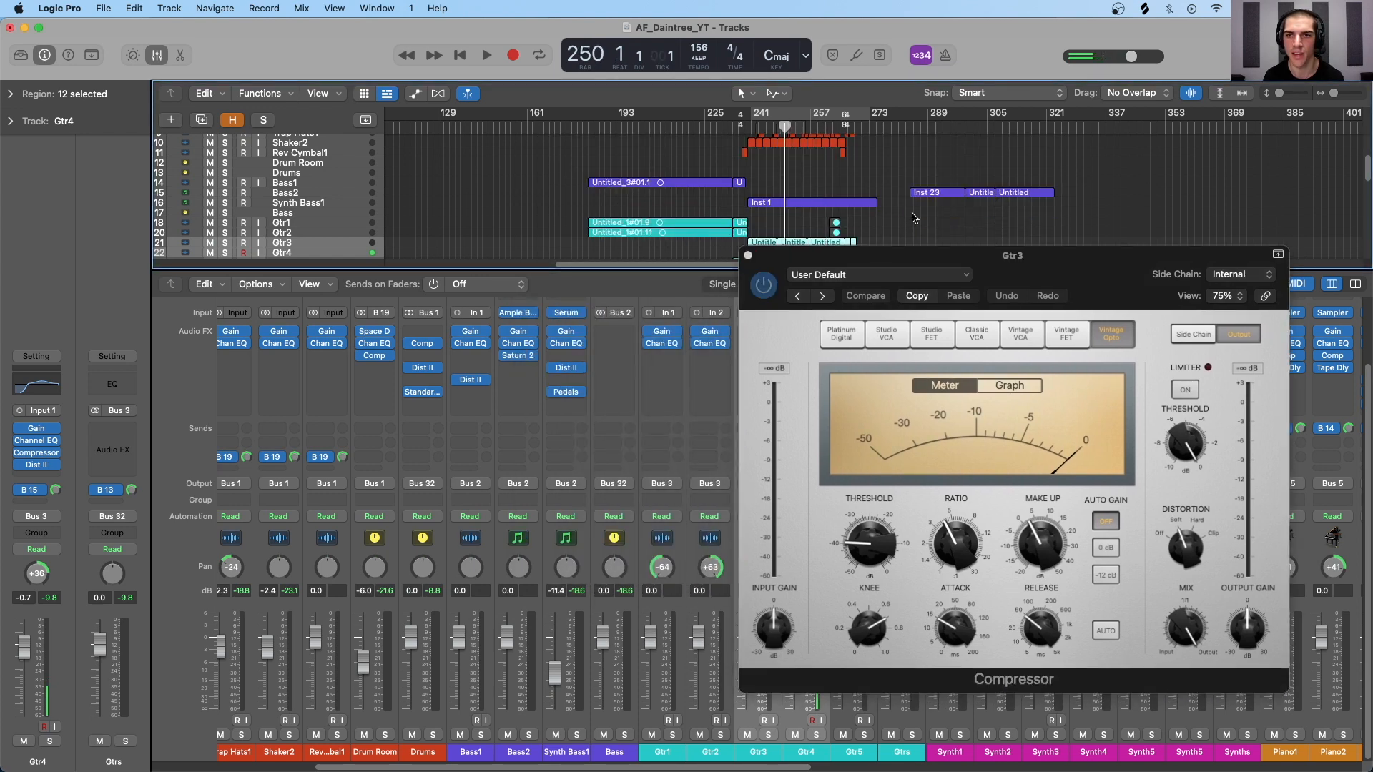
pyautogui.press('space')
pyautogui.moveTo(907, 267); pyautogui.dragTo(1032, 244)
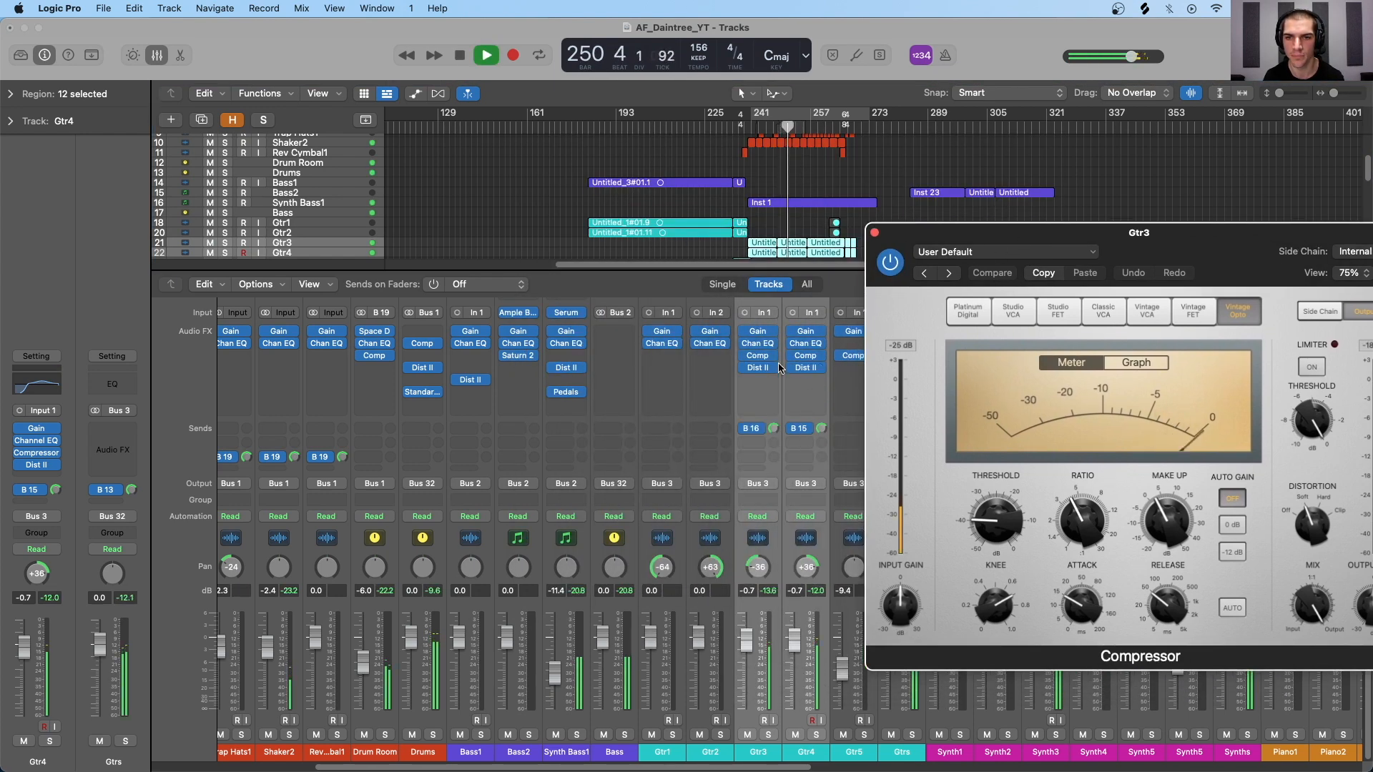
pyautogui.click(745, 357)
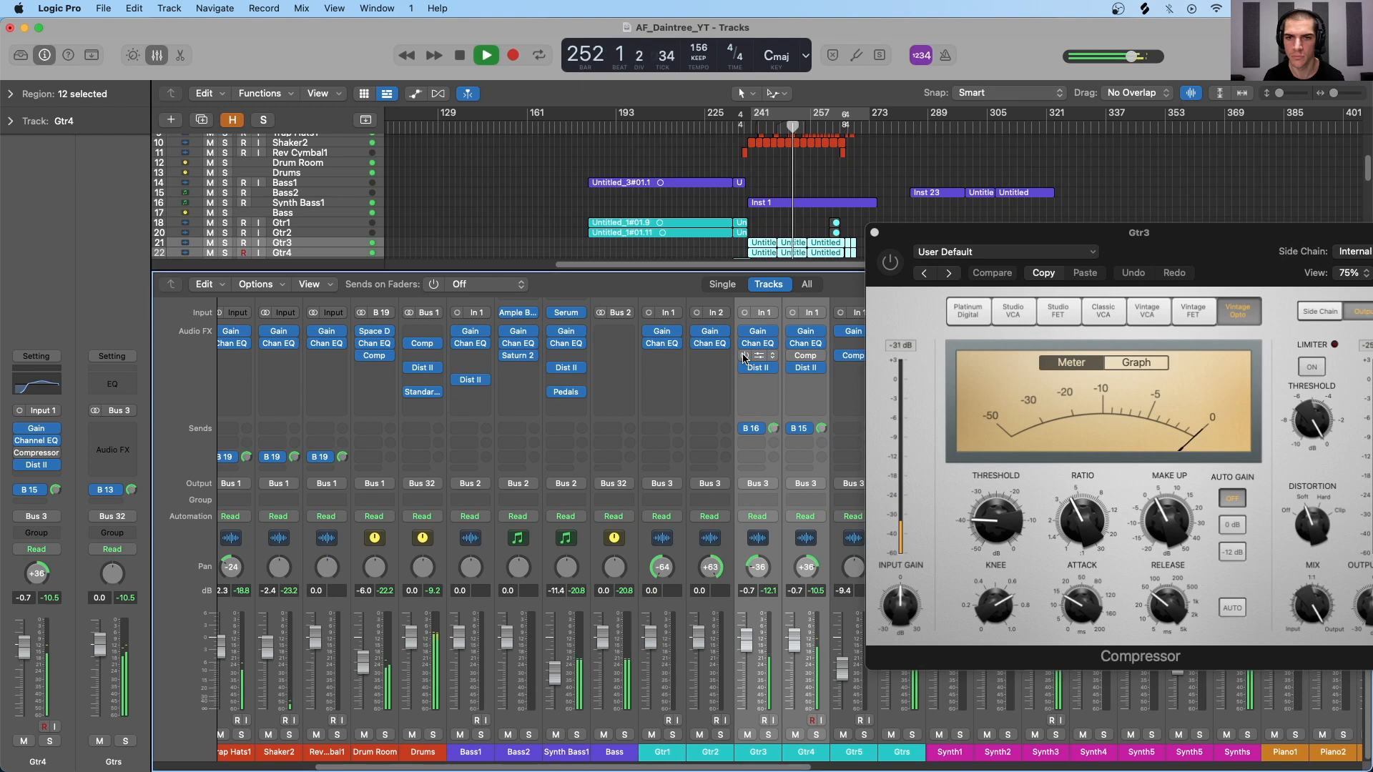
pyautogui.click(745, 356)
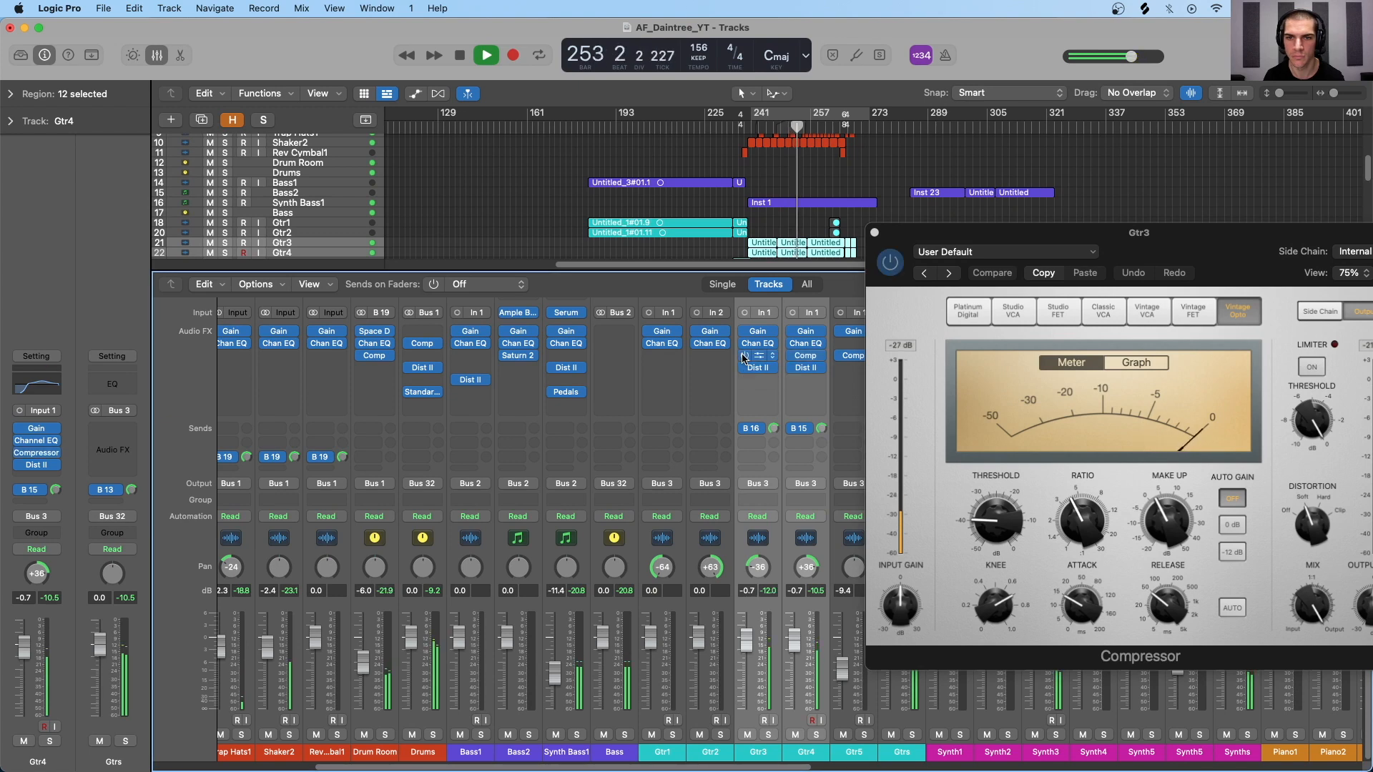
pyautogui.click(744, 357)
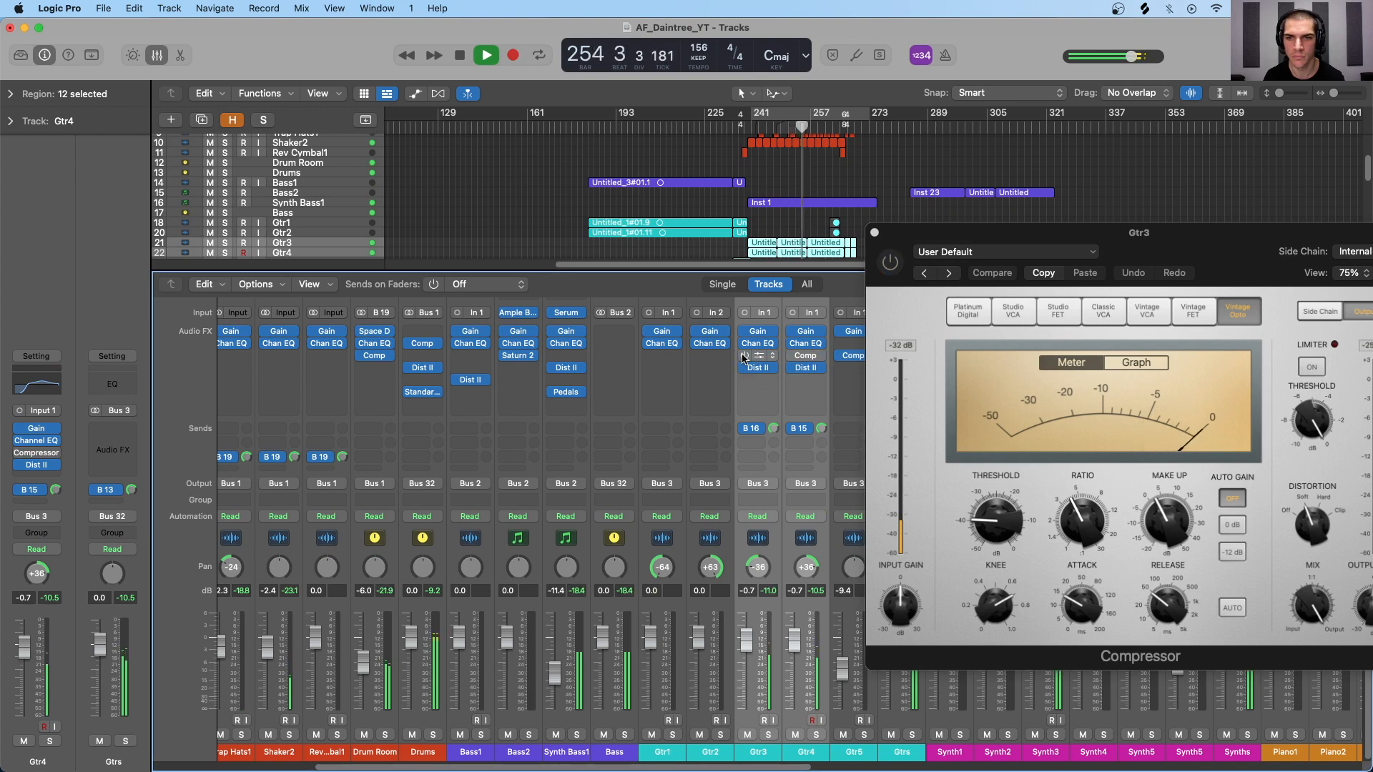
pyautogui.click(744, 357)
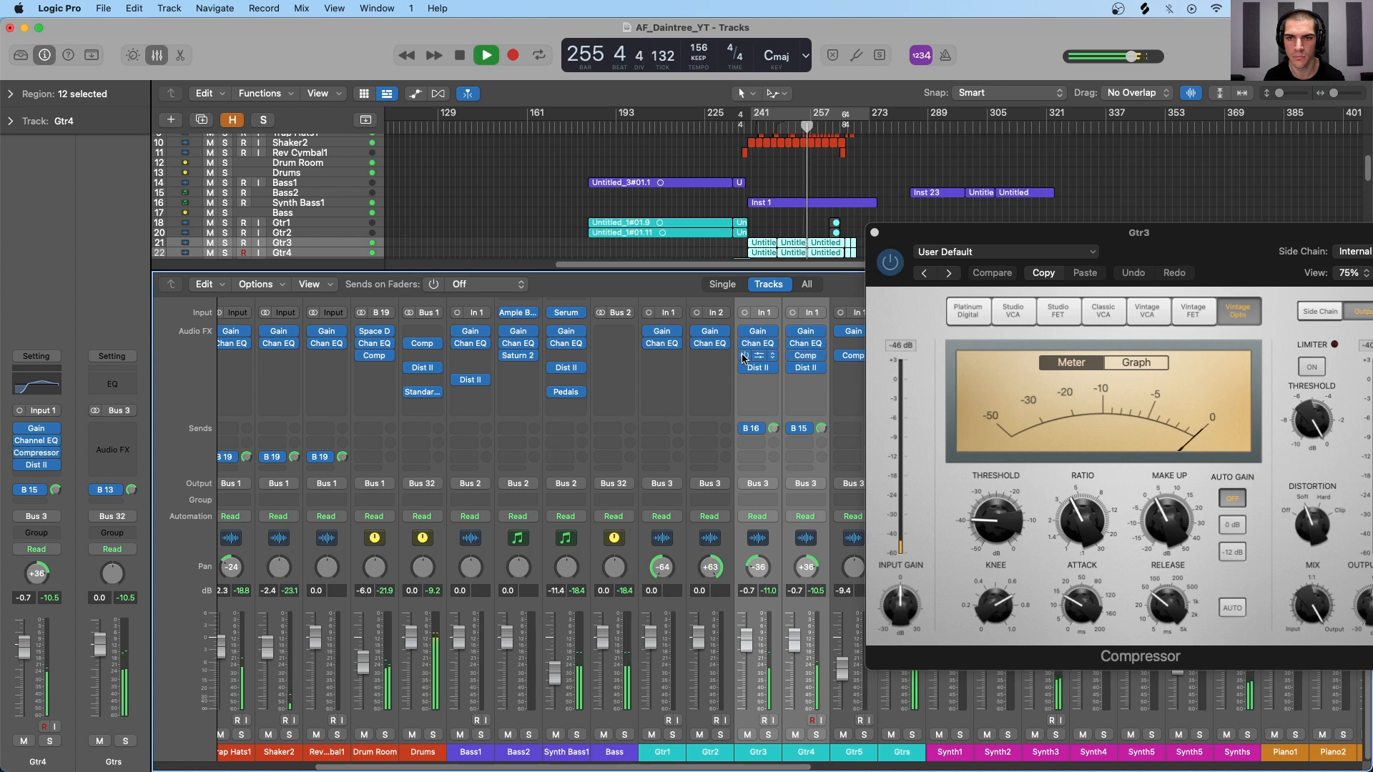
pyautogui.press('space')
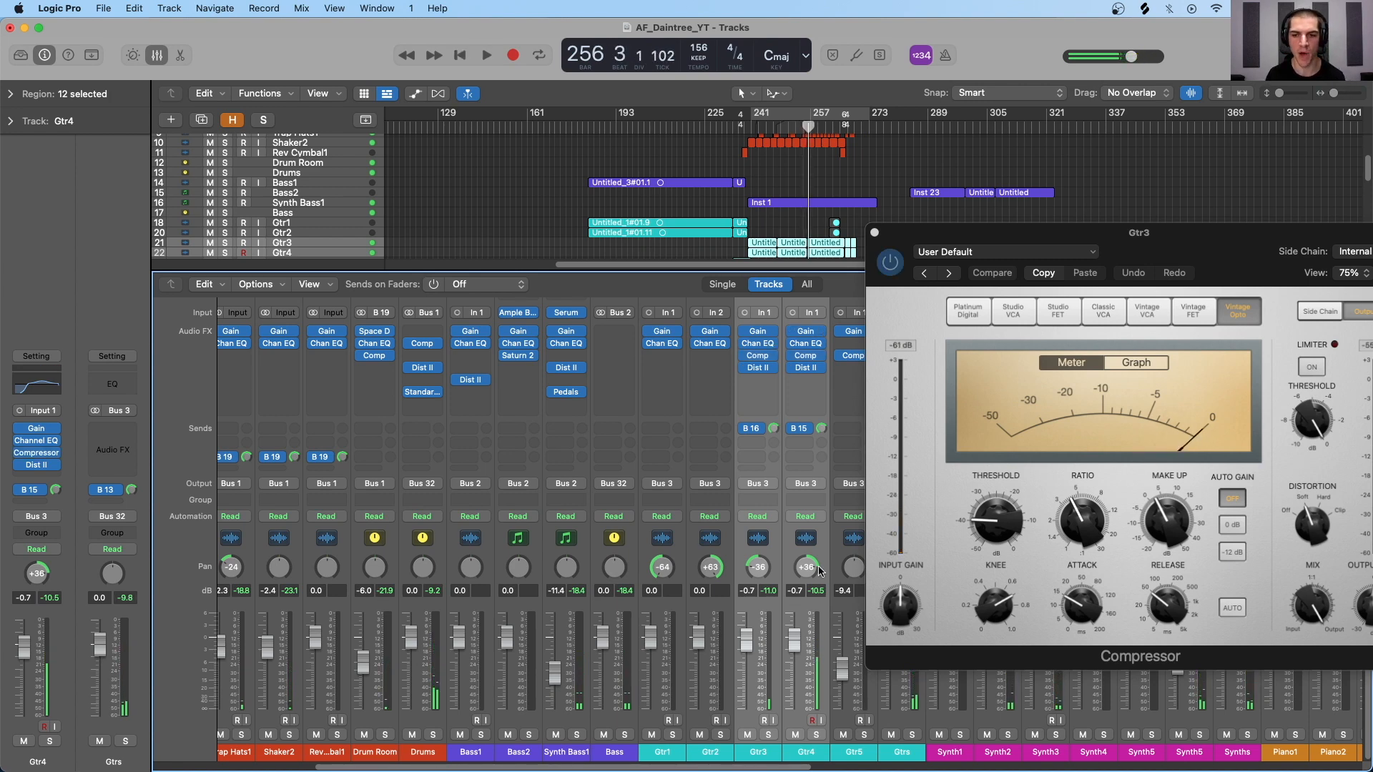
# Step: Select only the Gtr4 channel and close Gtr3's Compressor
pyautogui.click(775, 546)
pyautogui.click(827, 551)
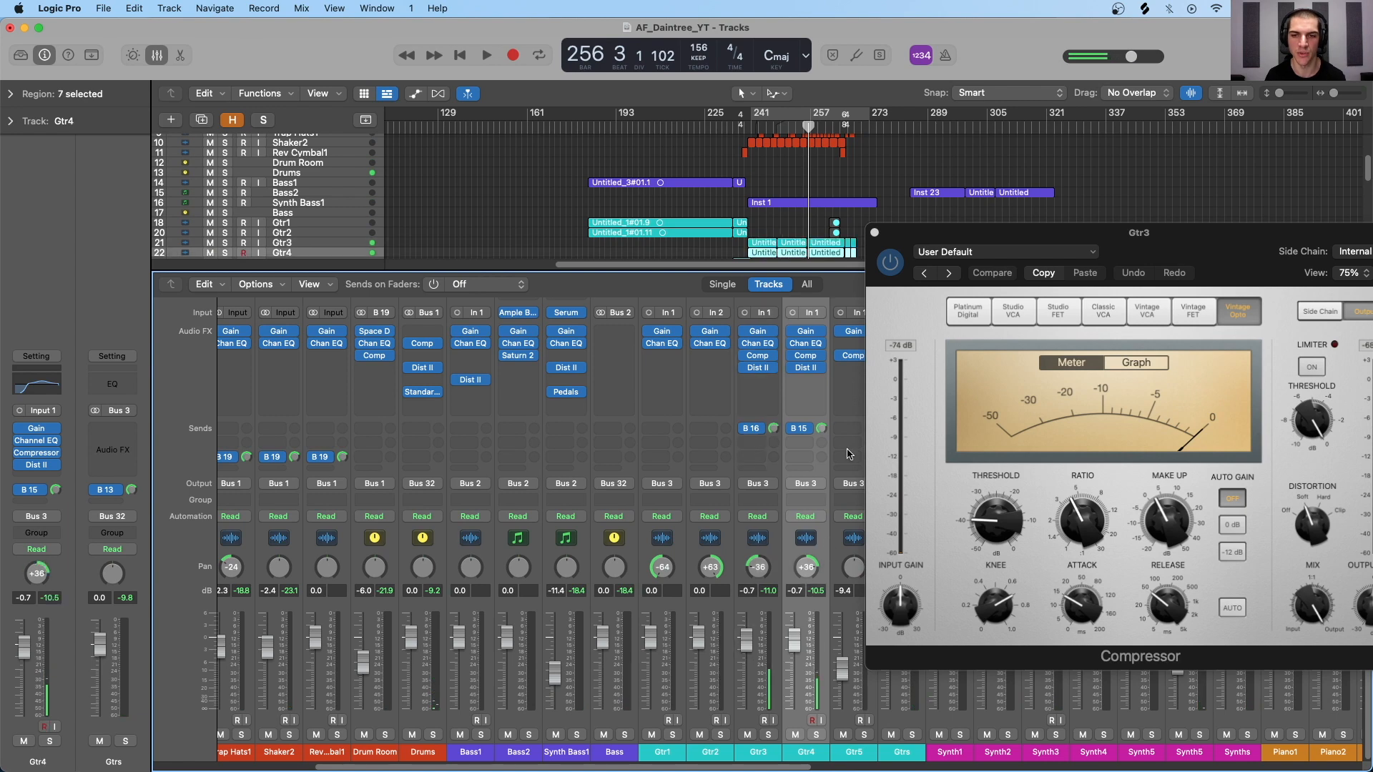
pyautogui.click(875, 235)
# Step: Select the Hats1 channel among the drums and open its Compressor
pyautogui.hscroll(2, 991, 396)
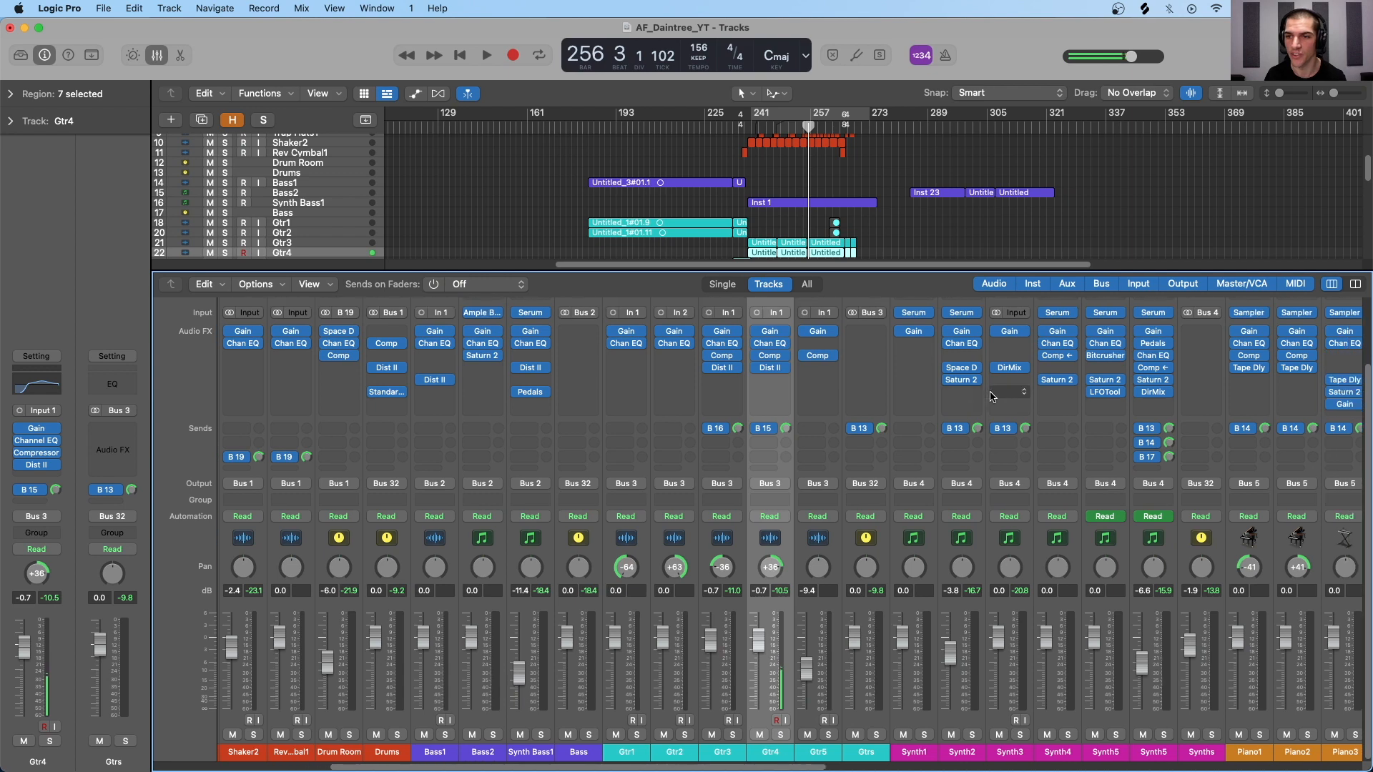
pyautogui.hscroll(-8, 806, 383)
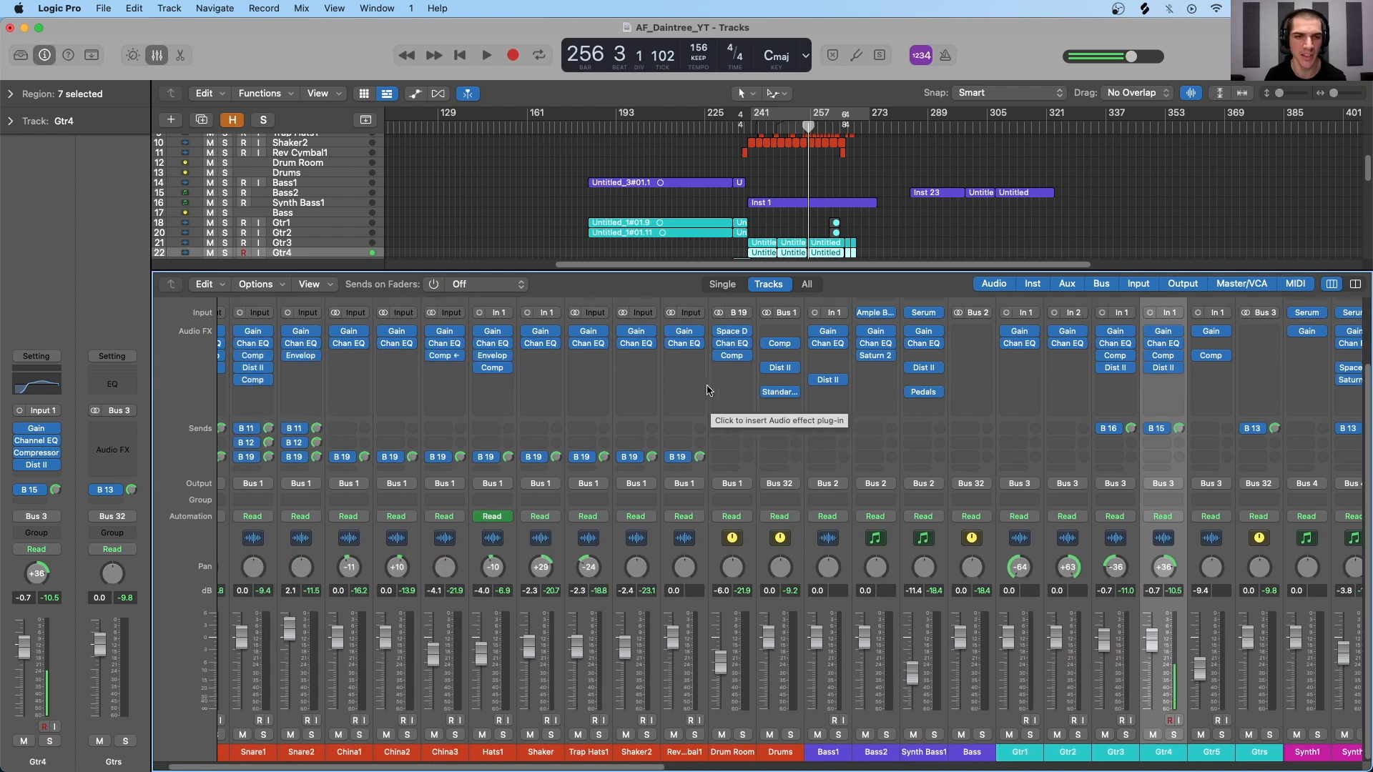
pyautogui.hscroll(-1, 707, 390)
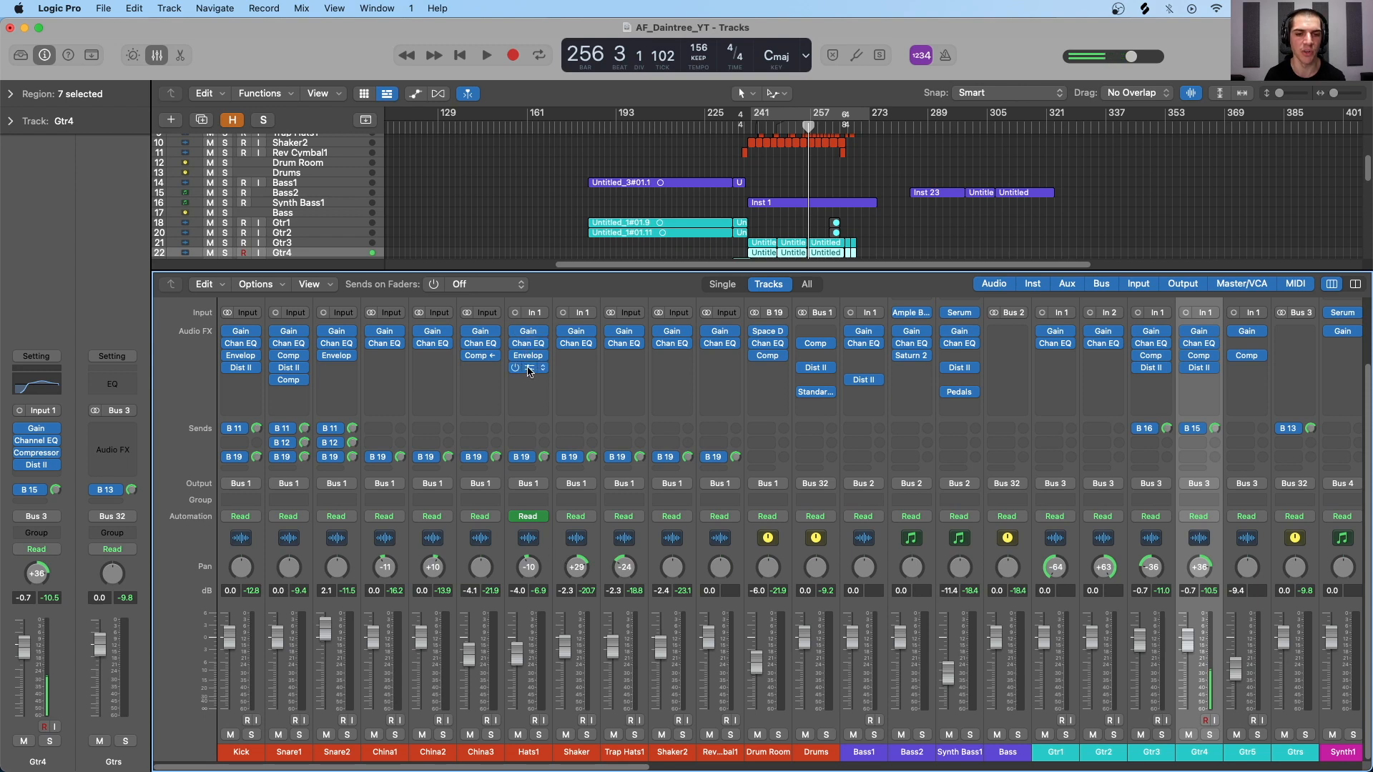
pyautogui.click(547, 547)
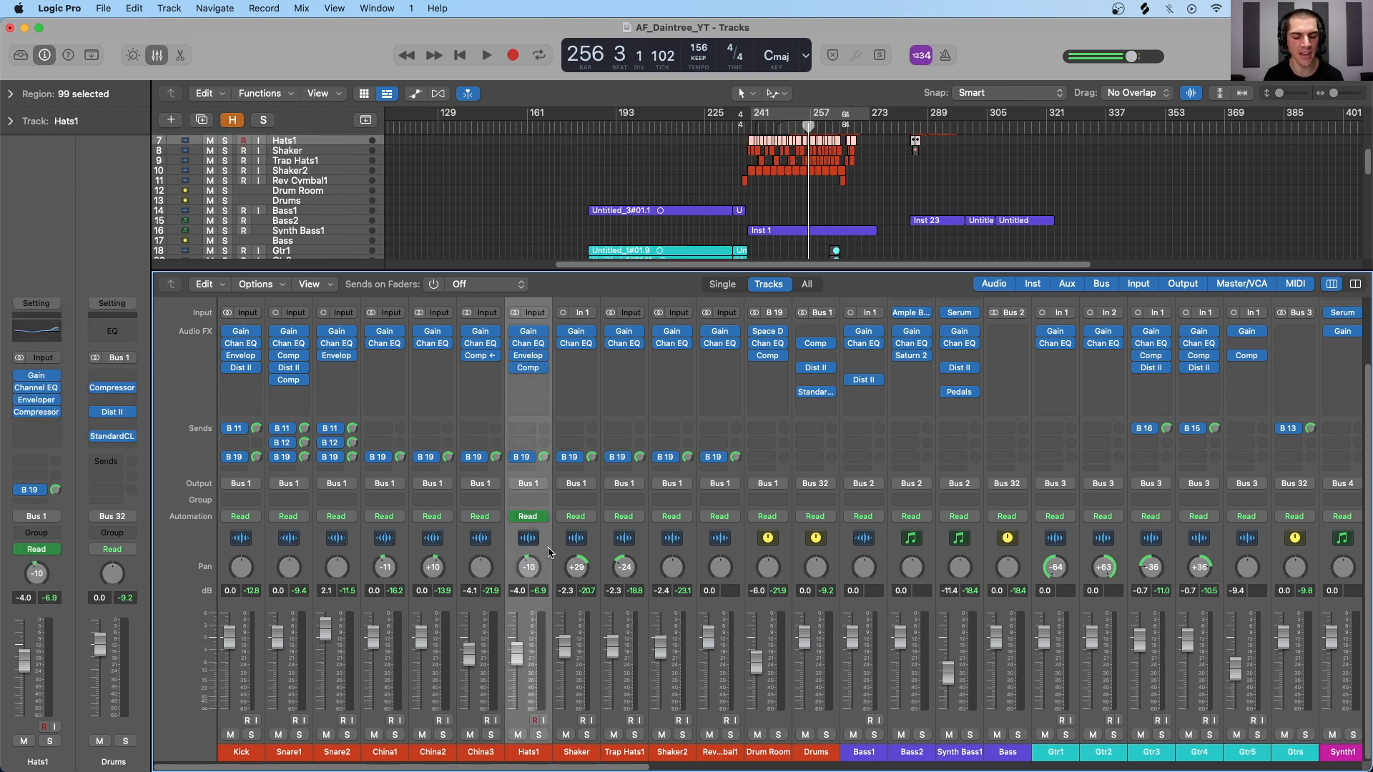
pyautogui.click(530, 369)
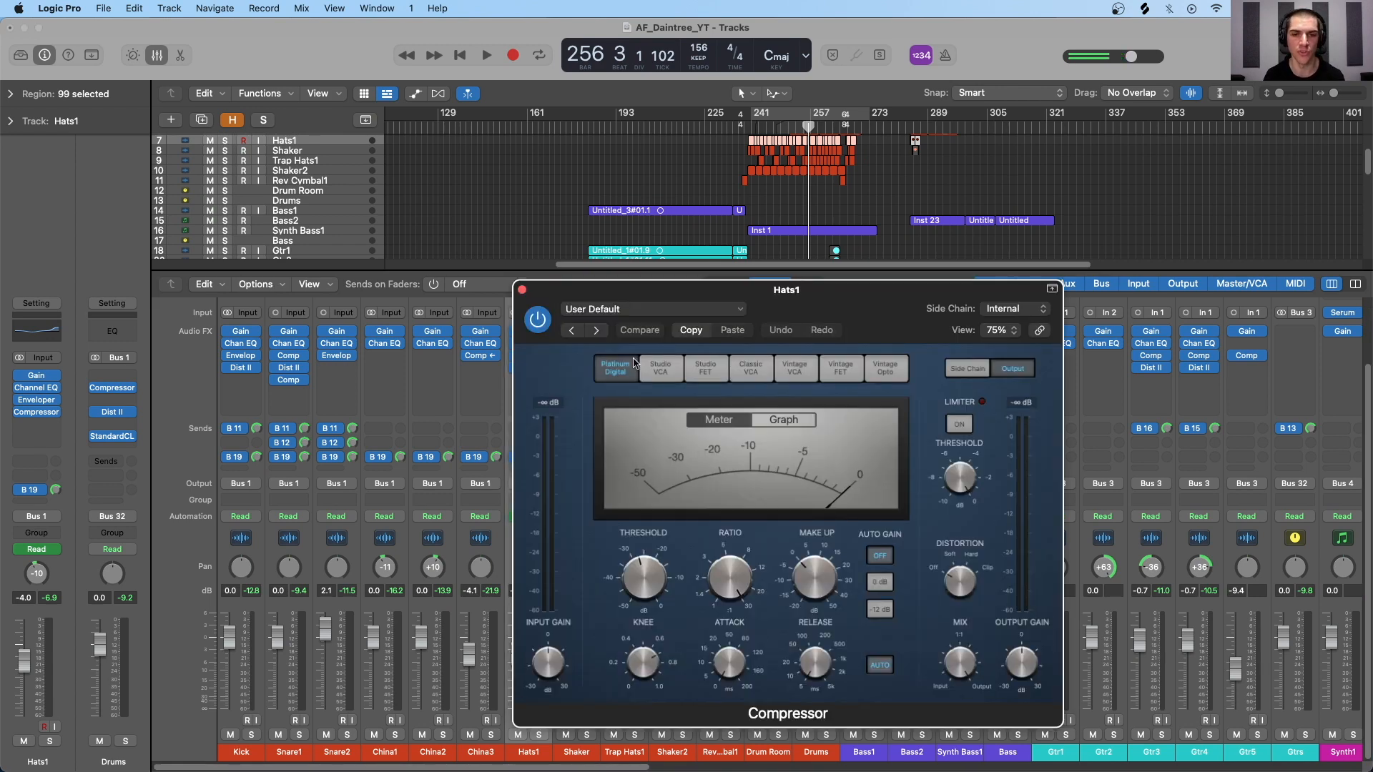
# Step: In Hats1's Compressor, look over the threshold, ratio and distortion controls and switch on the limiter
pyautogui.moveTo(650, 581)
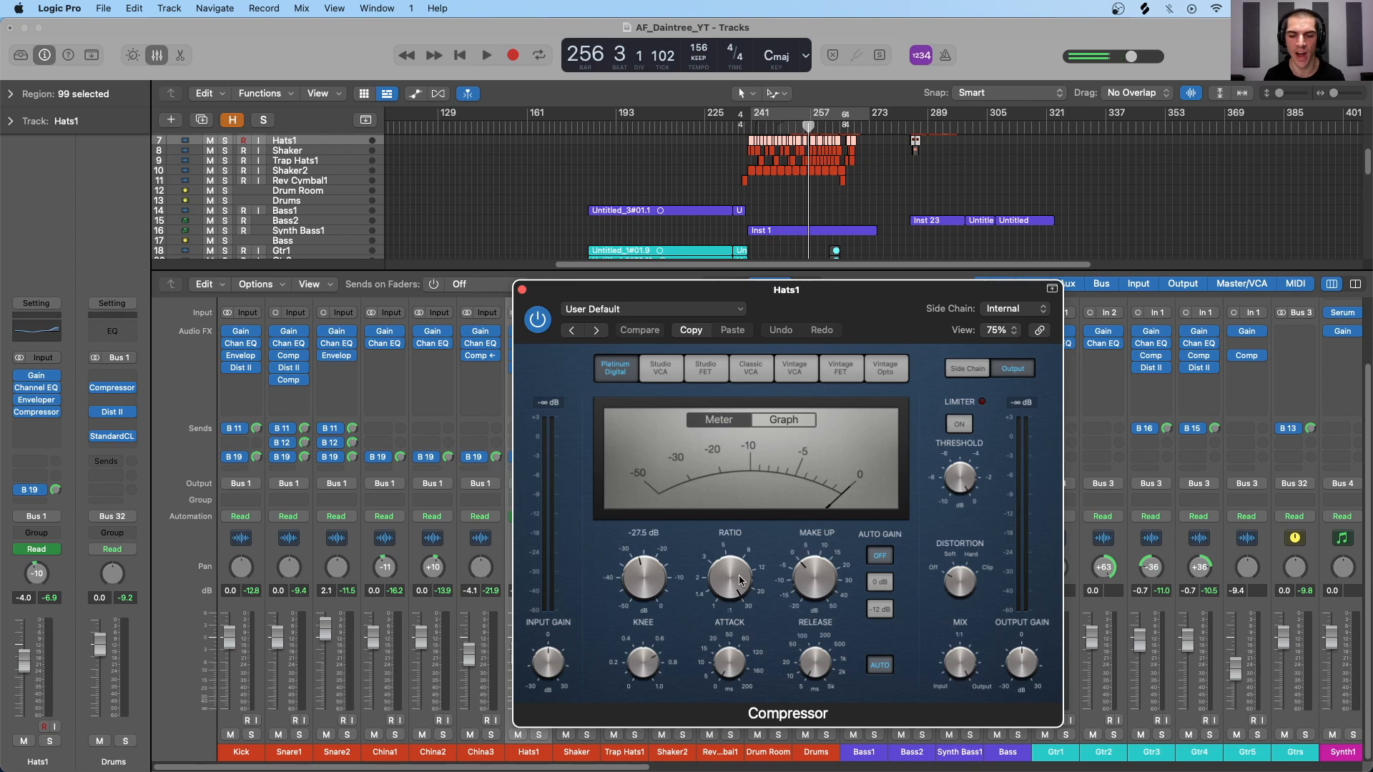
pyautogui.moveTo(739, 581); pyautogui.dragTo(733, 566)
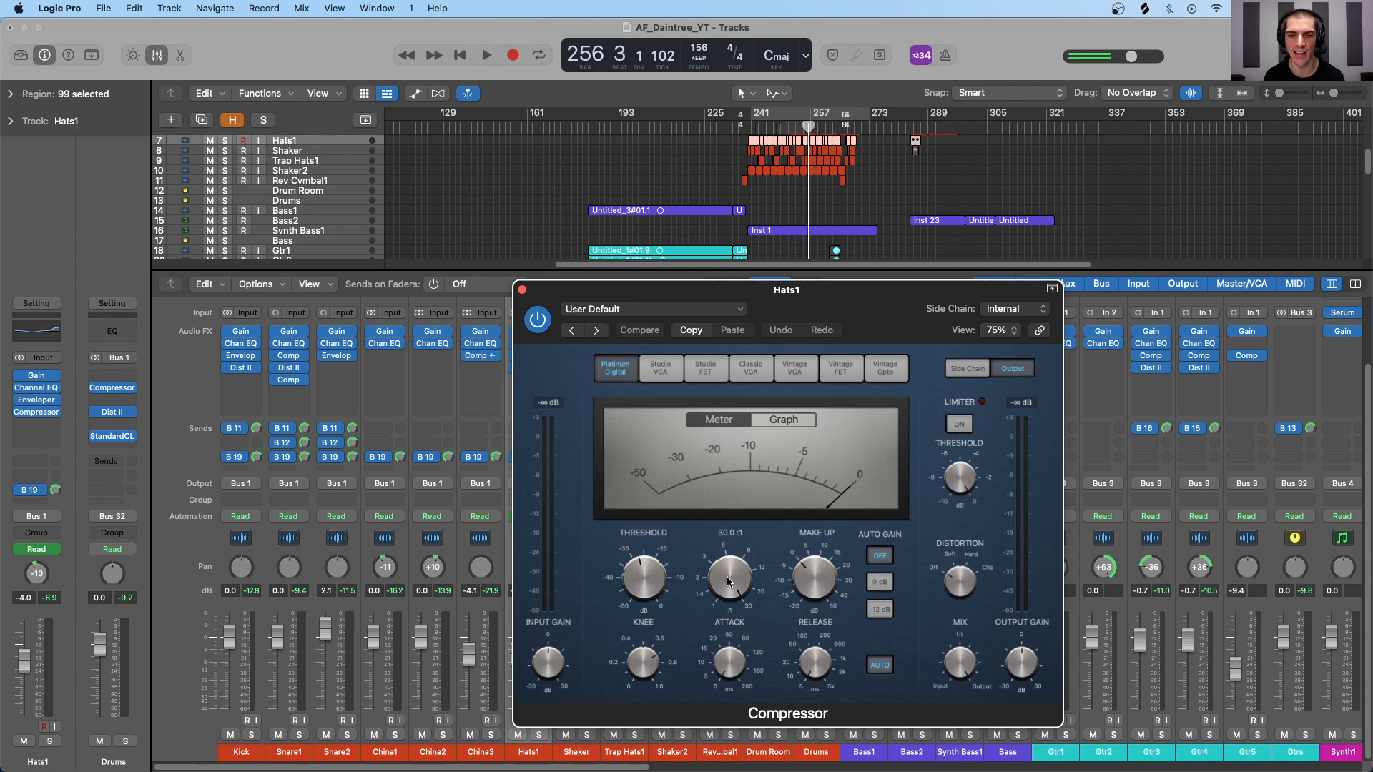
pyautogui.click(959, 427)
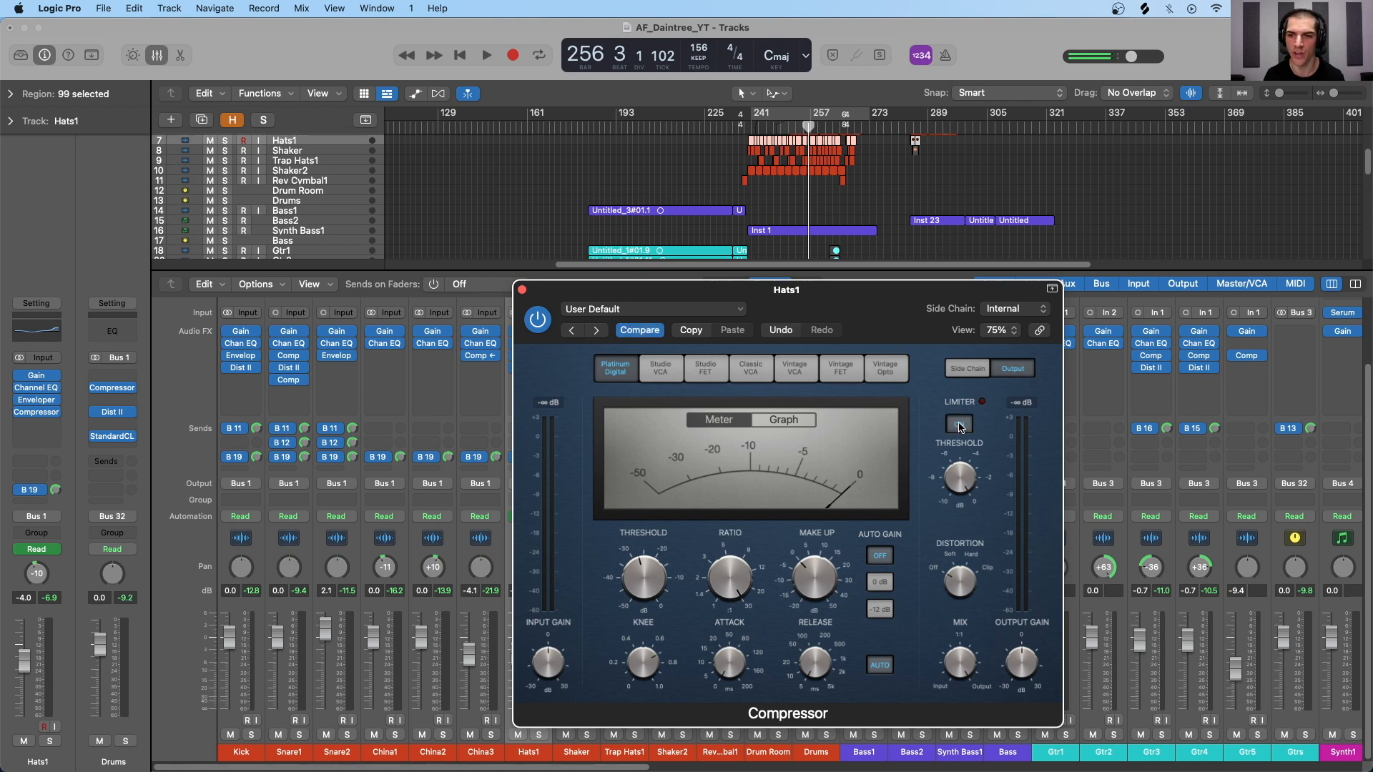
pyautogui.moveTo(984, 538); pyautogui.dragTo(981, 567)
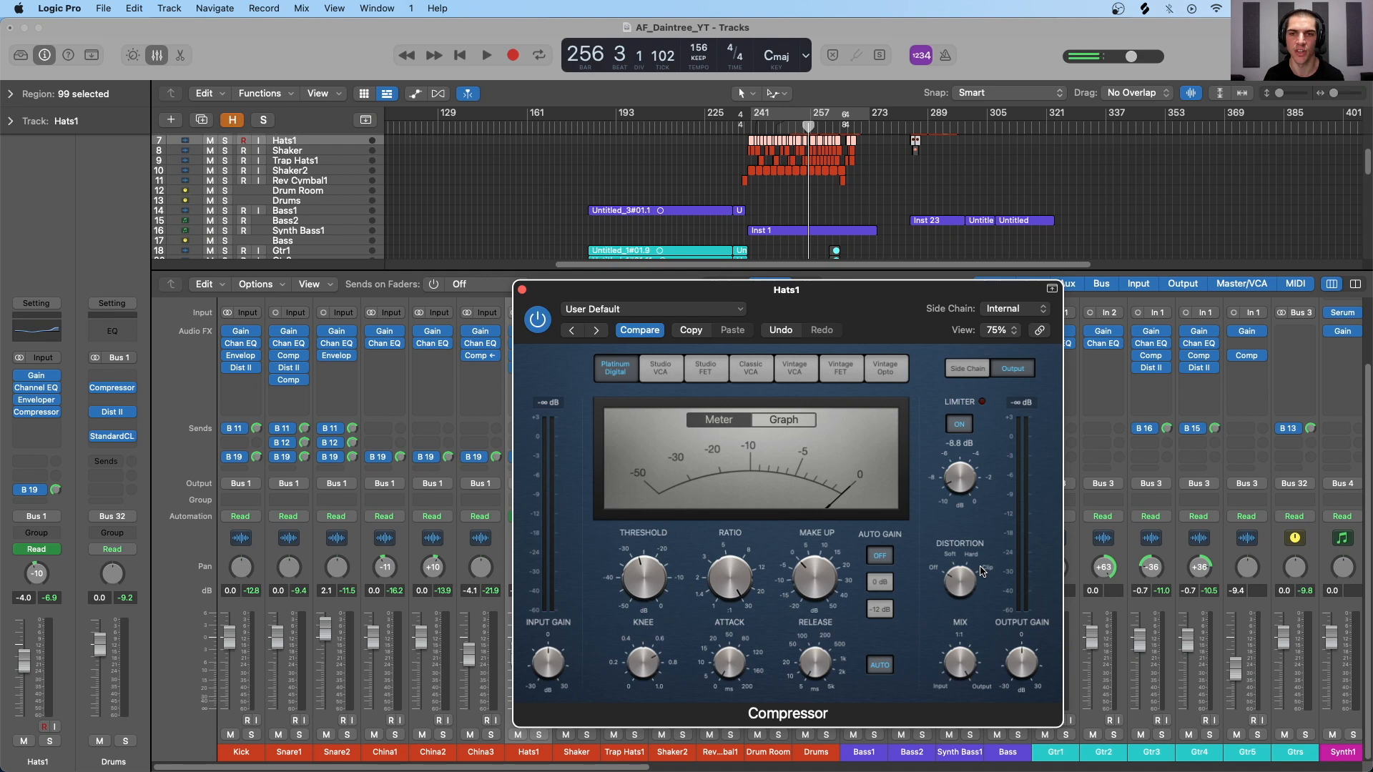
# Step: Play the mix from bar 241, compare Hats1's Compressor bypassed and enabled, and stop playback with it enabled
pyautogui.press('space')
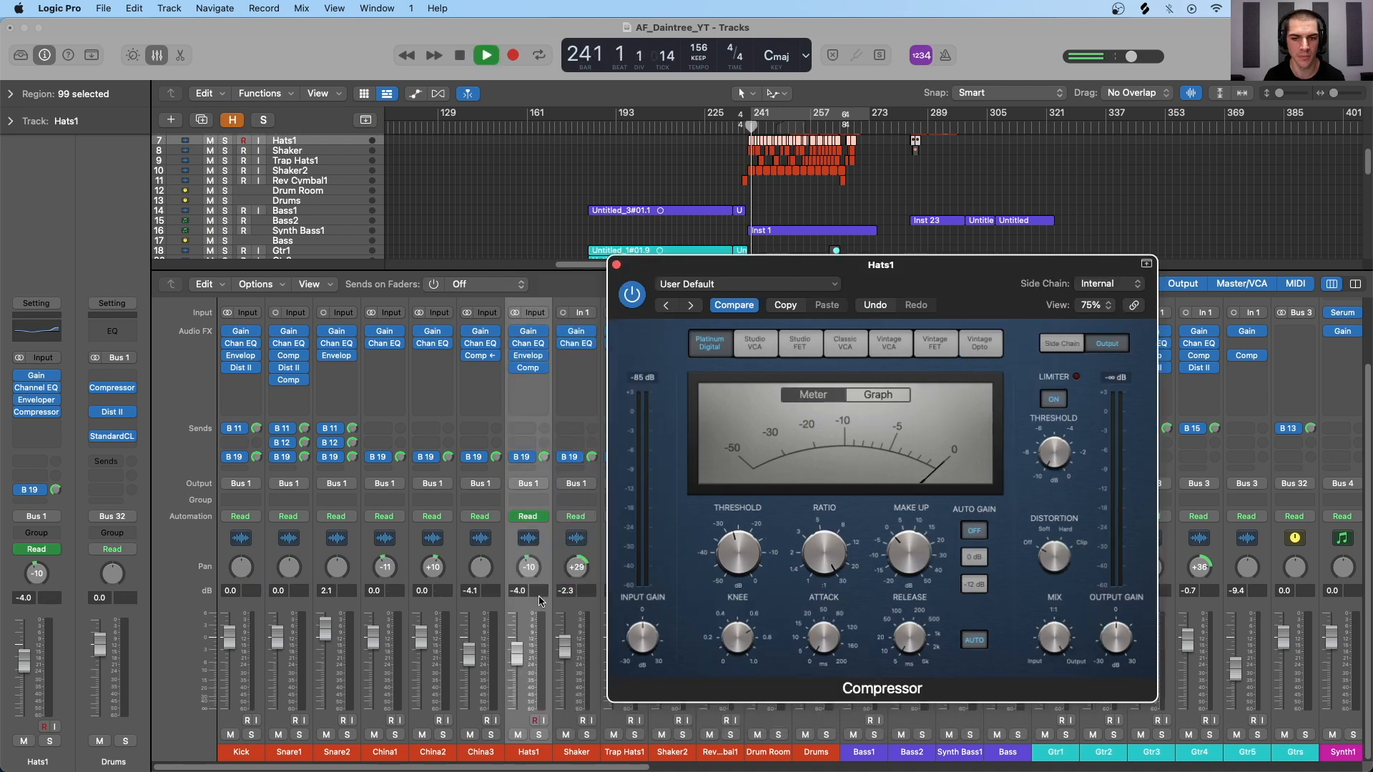
pyautogui.click(549, 614)
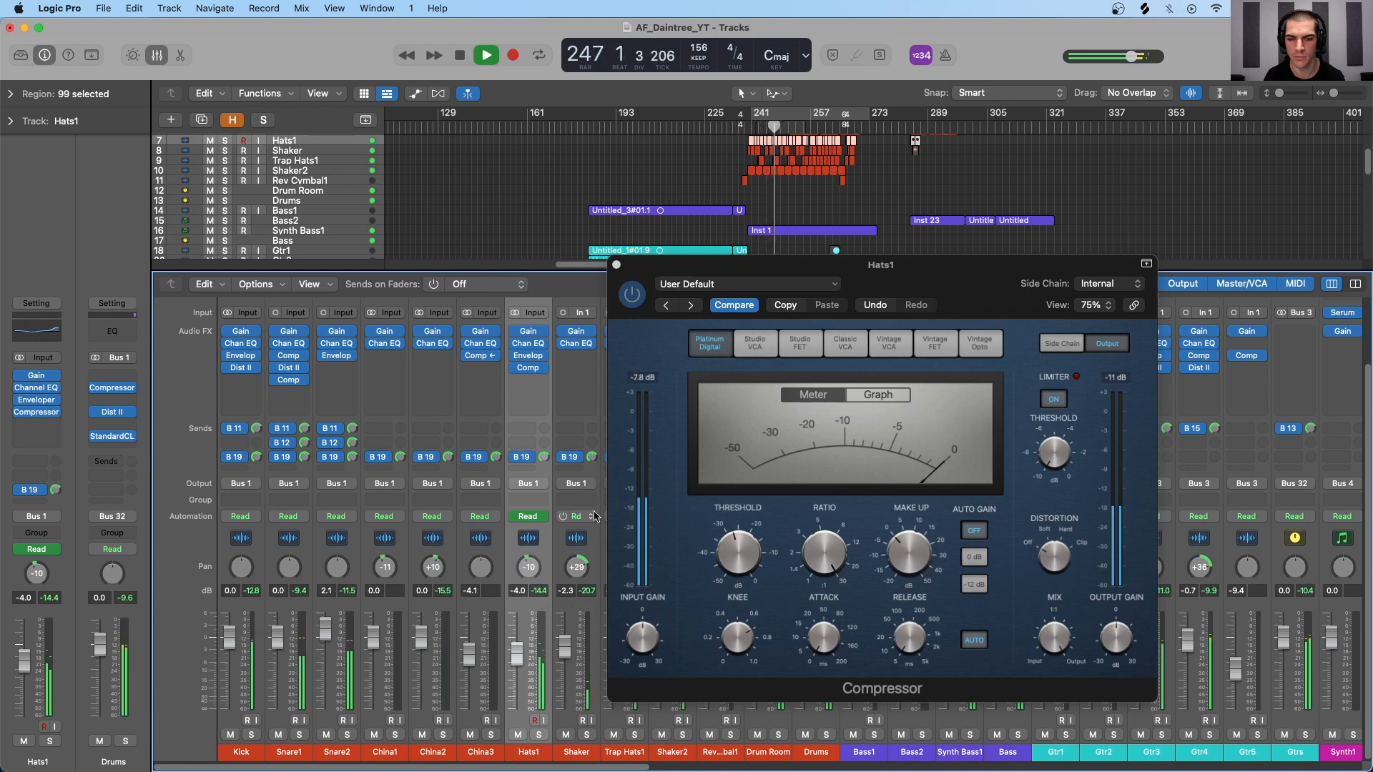
pyautogui.click(632, 294)
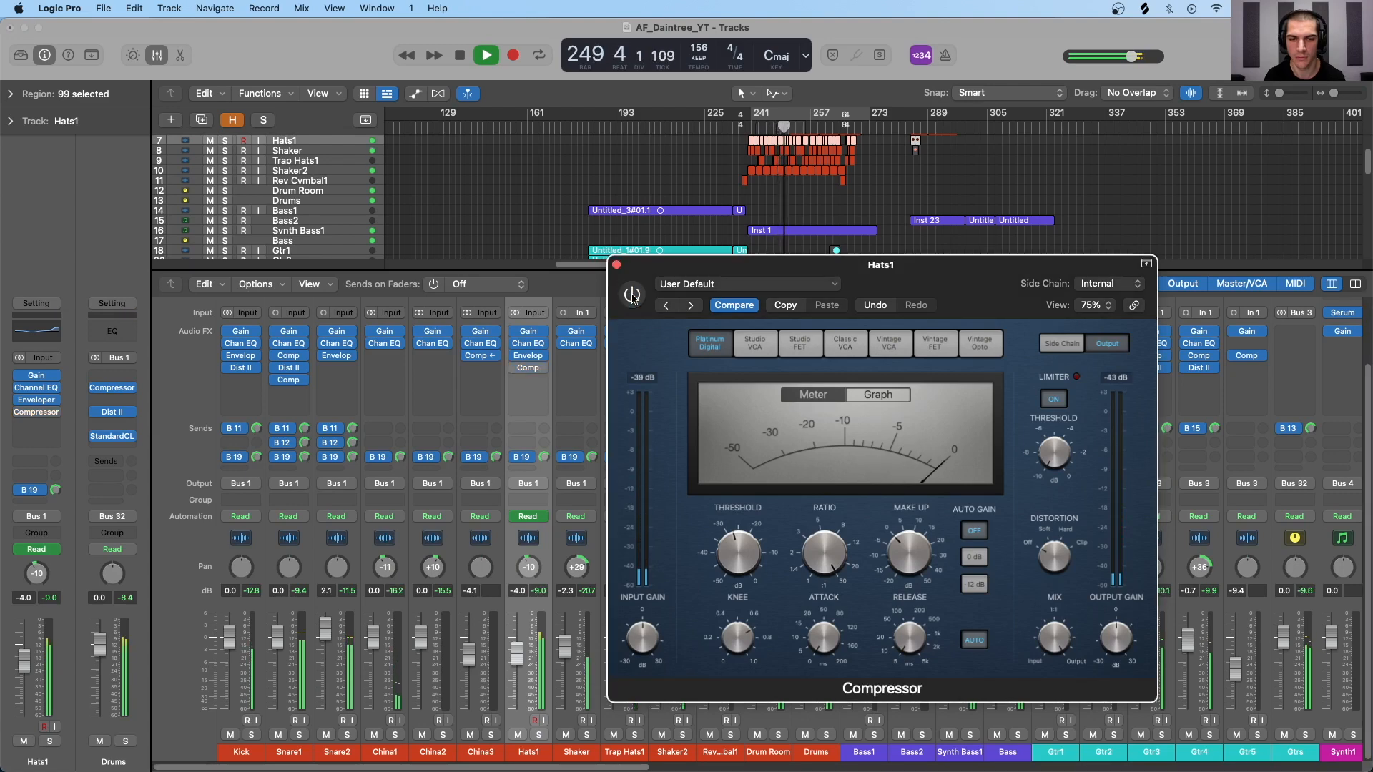
pyautogui.click(632, 294)
pyautogui.press('space')
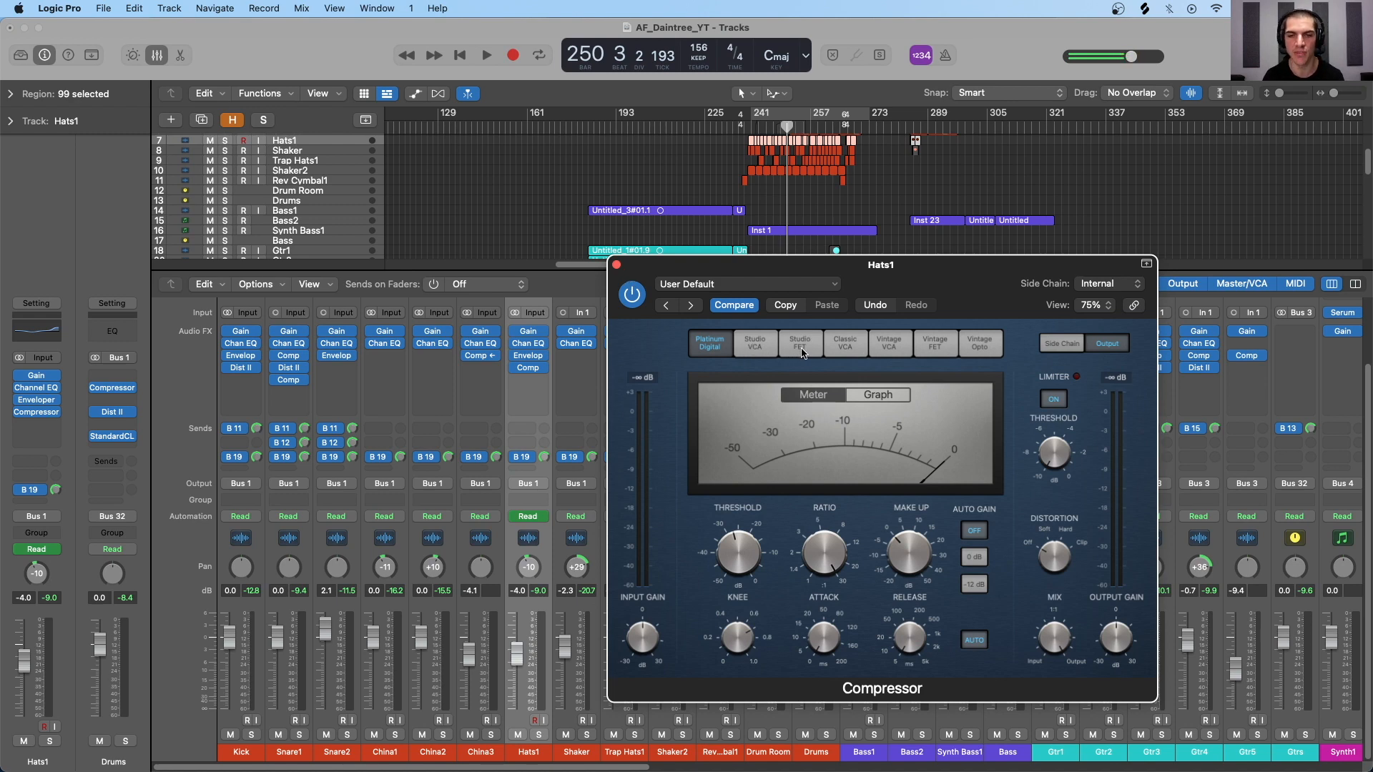
# Step: Cycle Hats1's Compressor through the circuit models from Studio VCA to Vintage Opto, and return it to Platinum Digital
pyautogui.click(758, 348)
pyautogui.click(805, 349)
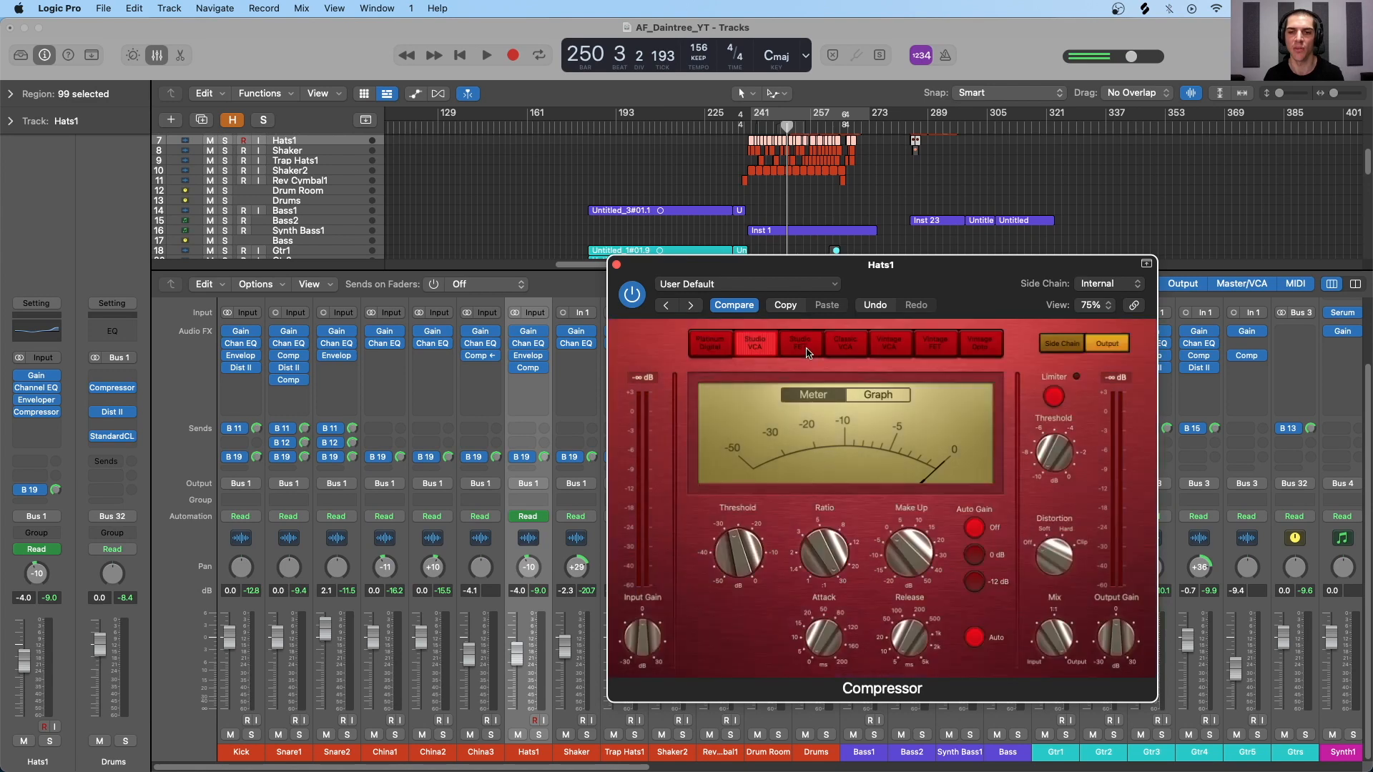
pyautogui.click(848, 348)
pyautogui.click(893, 348)
pyautogui.click(934, 347)
pyautogui.click(965, 347)
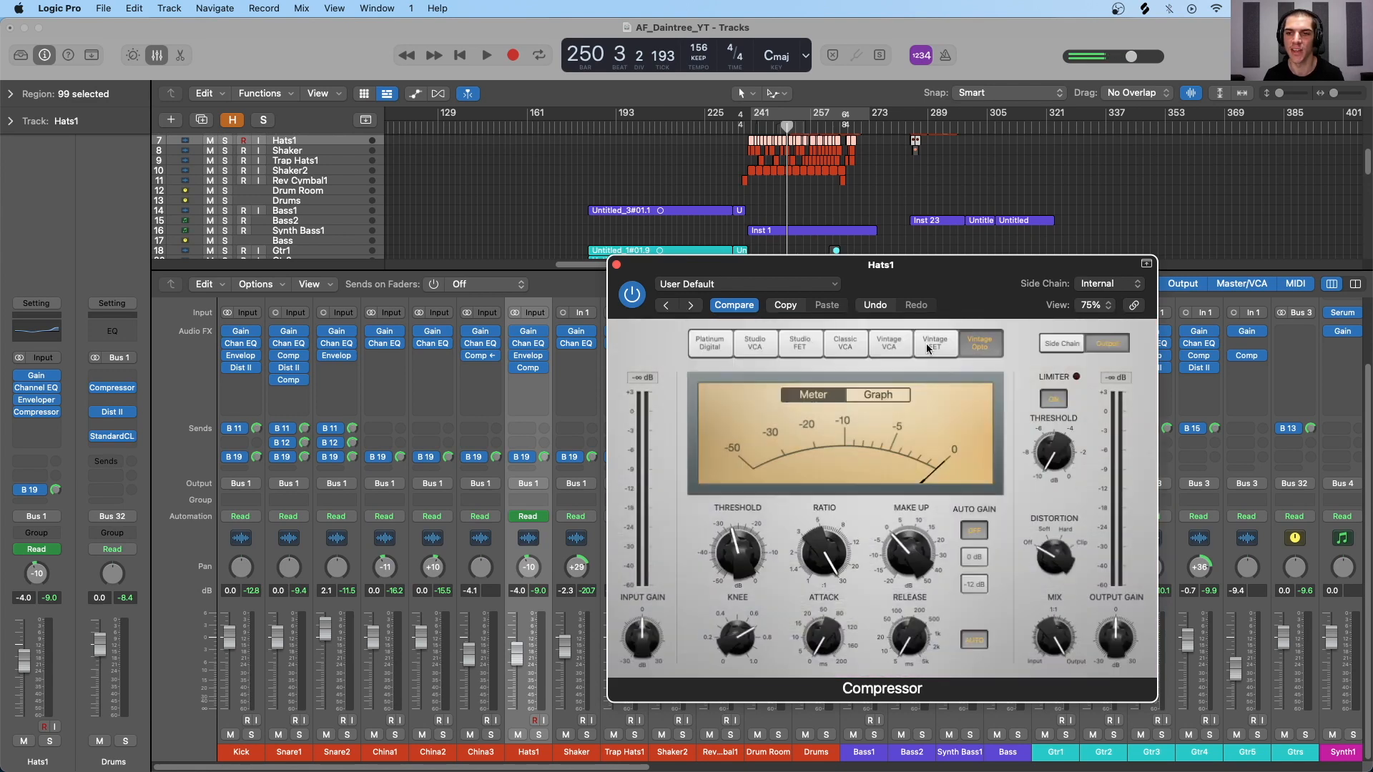
pyautogui.click(700, 344)
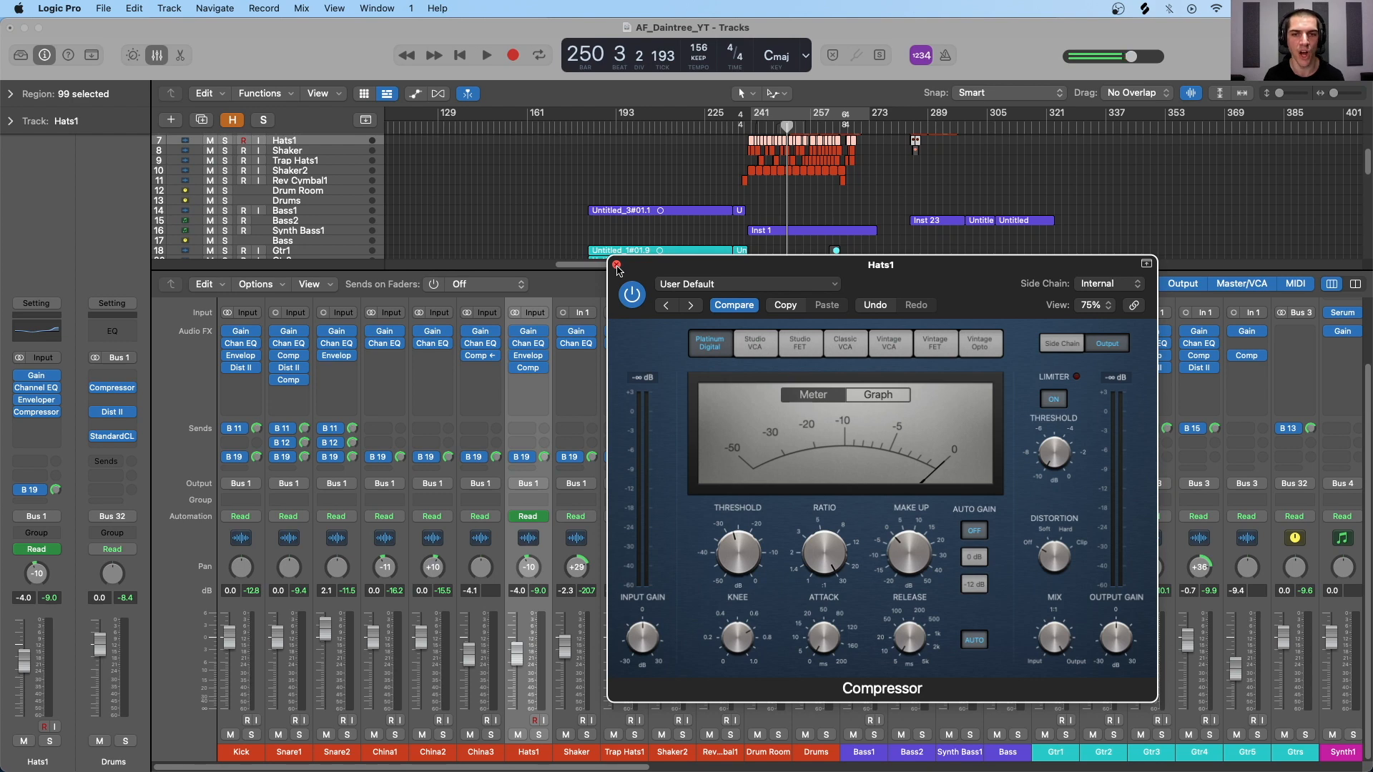
# Step: Close Hats1's Compressor, open its Enveloper, and set the attack gain to -18% and the release gain to -22%
pyautogui.click(617, 266)
pyautogui.click(528, 356)
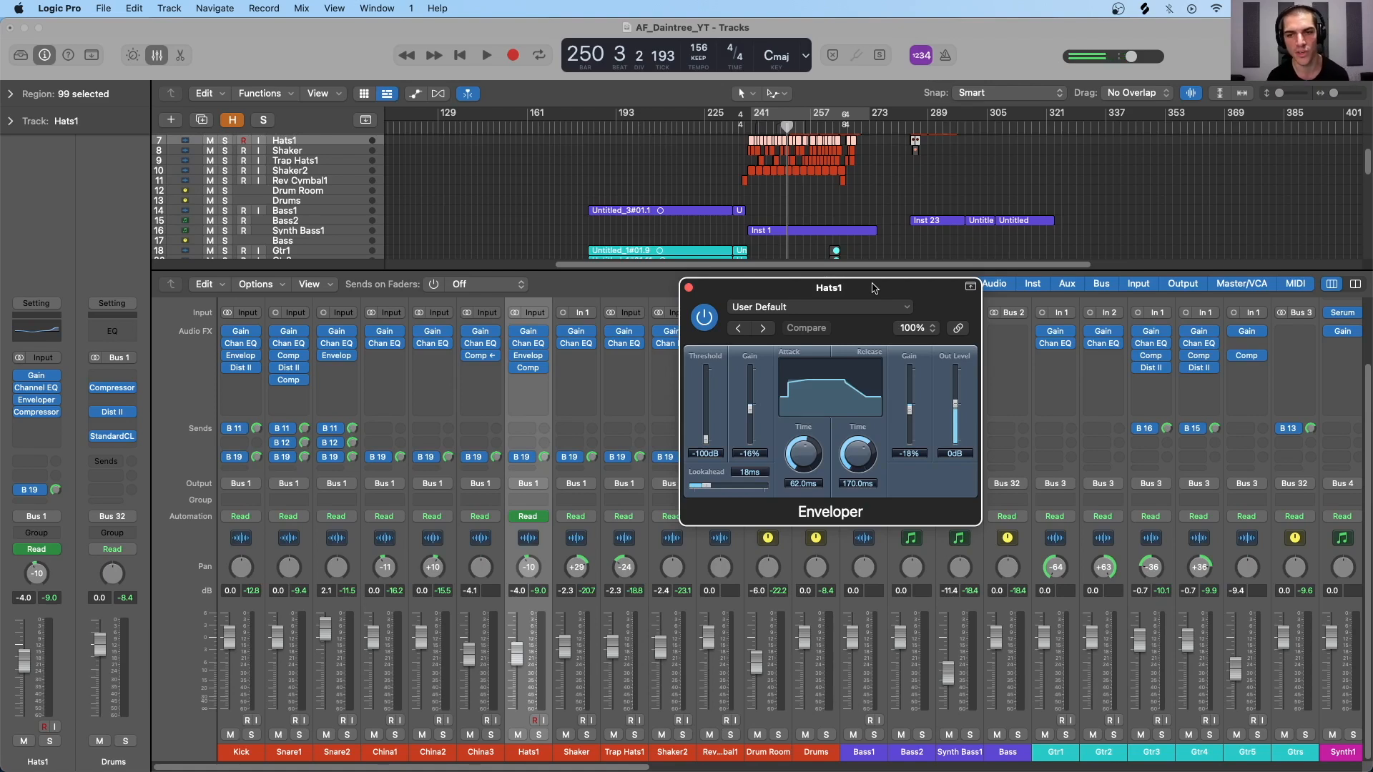
pyautogui.moveTo(838, 291)
pyautogui.mouseDown()
pyautogui.moveTo(832, 266)
pyautogui.moveTo(831, 281)
pyautogui.mouseUp()
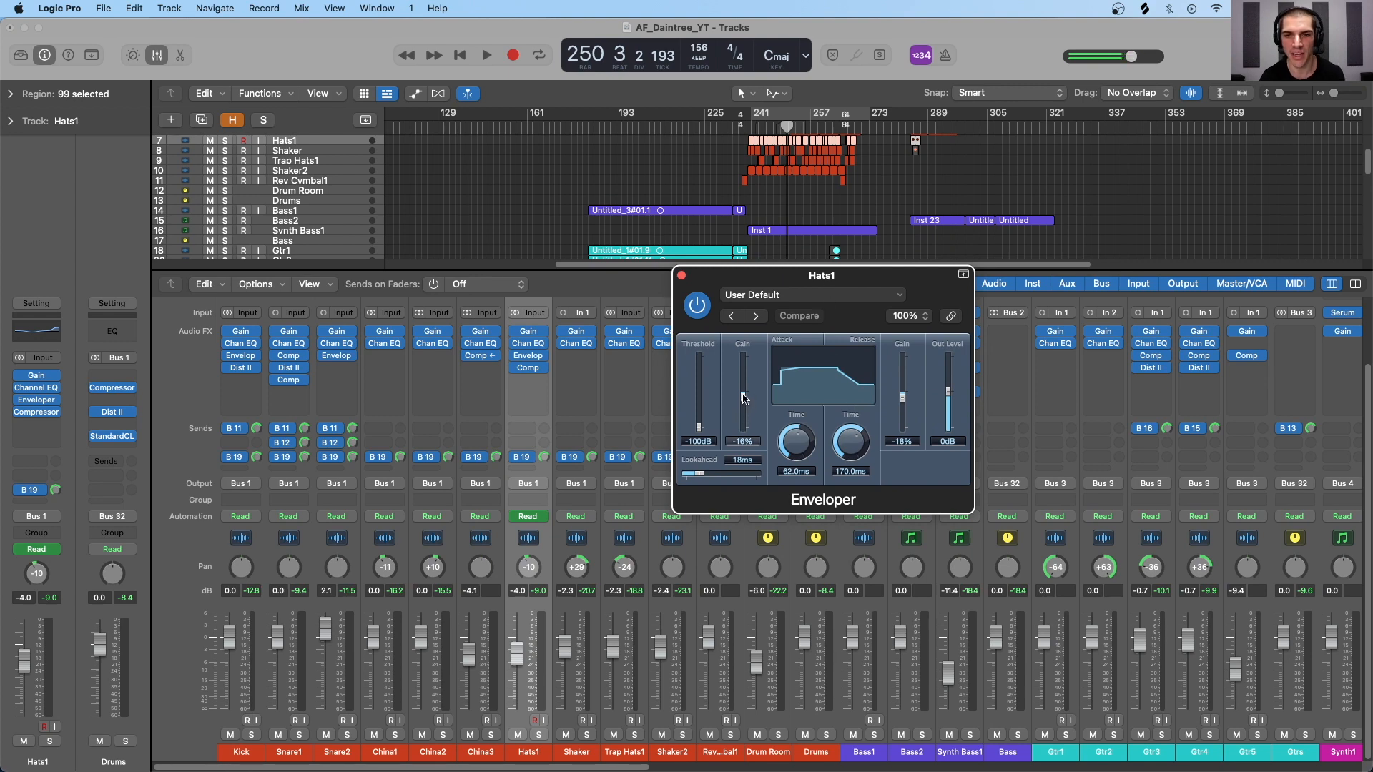
pyautogui.moveTo(744, 399)
pyautogui.mouseDown()
pyautogui.moveTo(744, 357)
pyautogui.moveTo(743, 401)
pyautogui.mouseUp()
pyautogui.moveTo(903, 398)
pyautogui.mouseDown()
pyautogui.moveTo(907, 366)
pyautogui.moveTo(906, 401)
pyautogui.mouseUp()
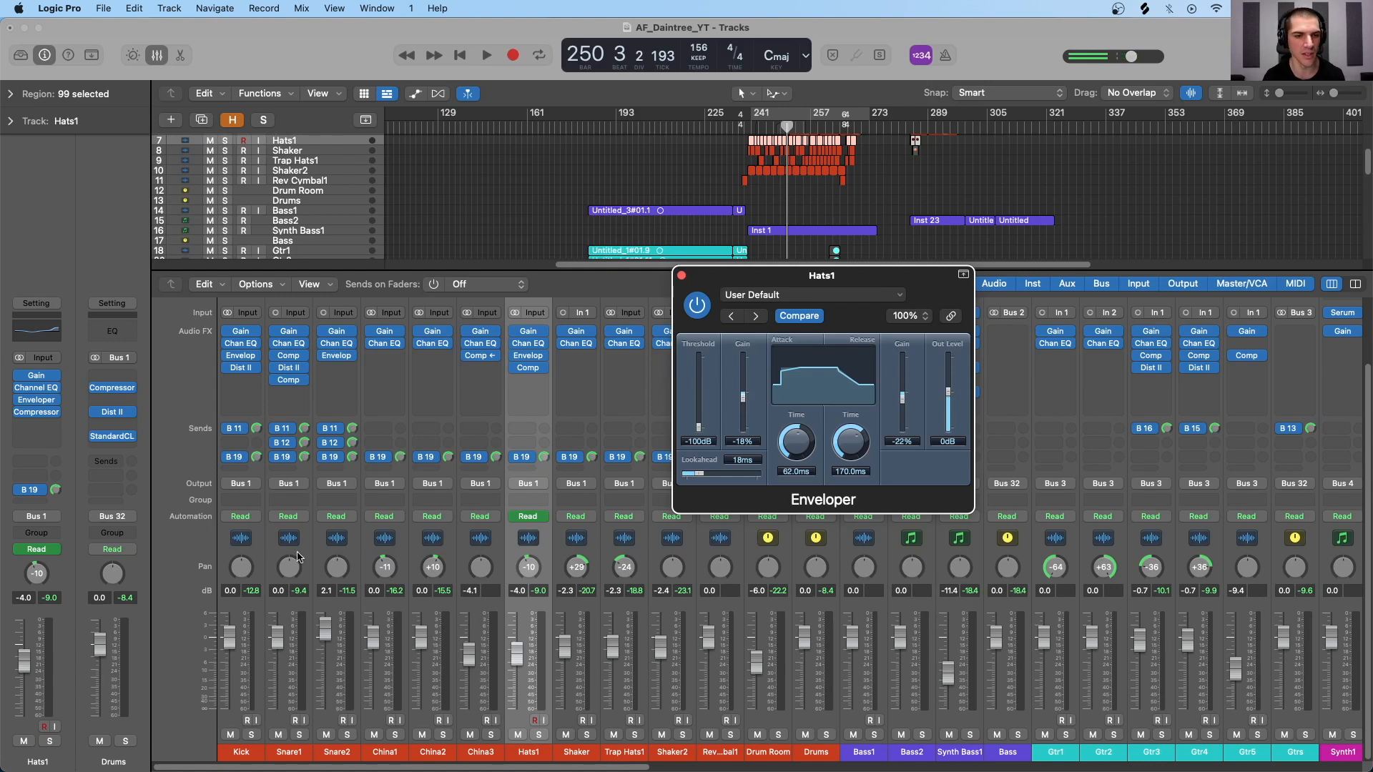
# Step: Select the Kick channel, open its Enveloper, and close the Hats1 Enveloper
pyautogui.click(249, 552)
pyautogui.click(242, 355)
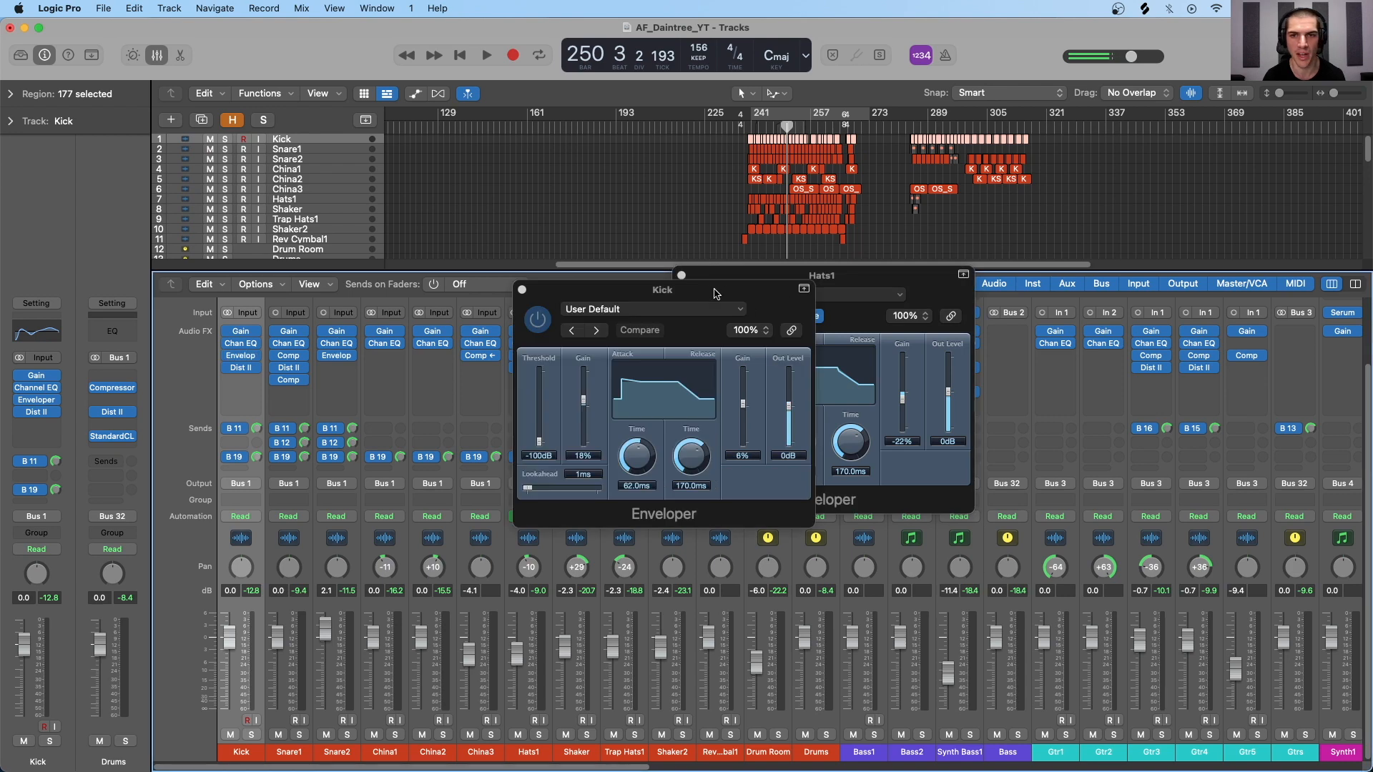
pyautogui.moveTo(716, 294); pyautogui.dragTo(868, 300)
pyautogui.click(683, 276)
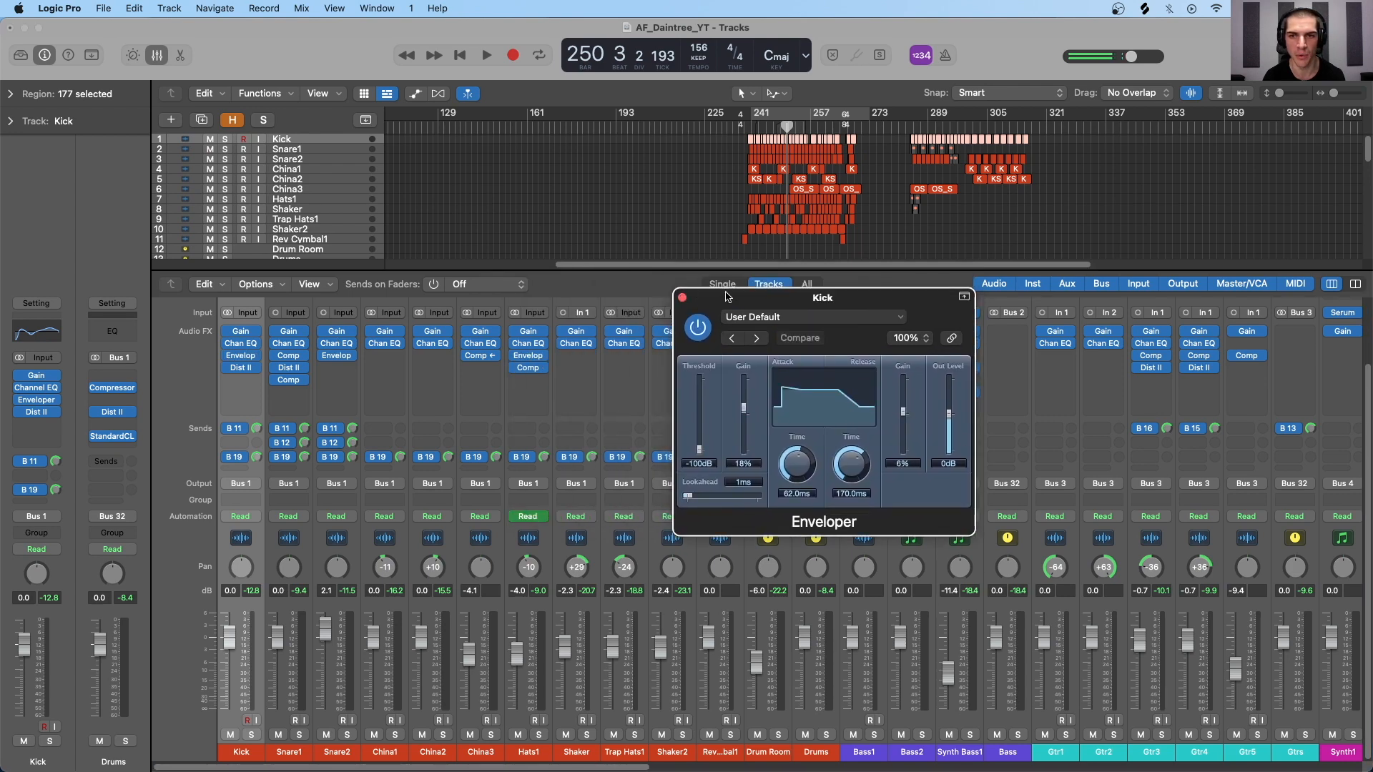
pyautogui.moveTo(740, 297); pyautogui.dragTo(718, 285)
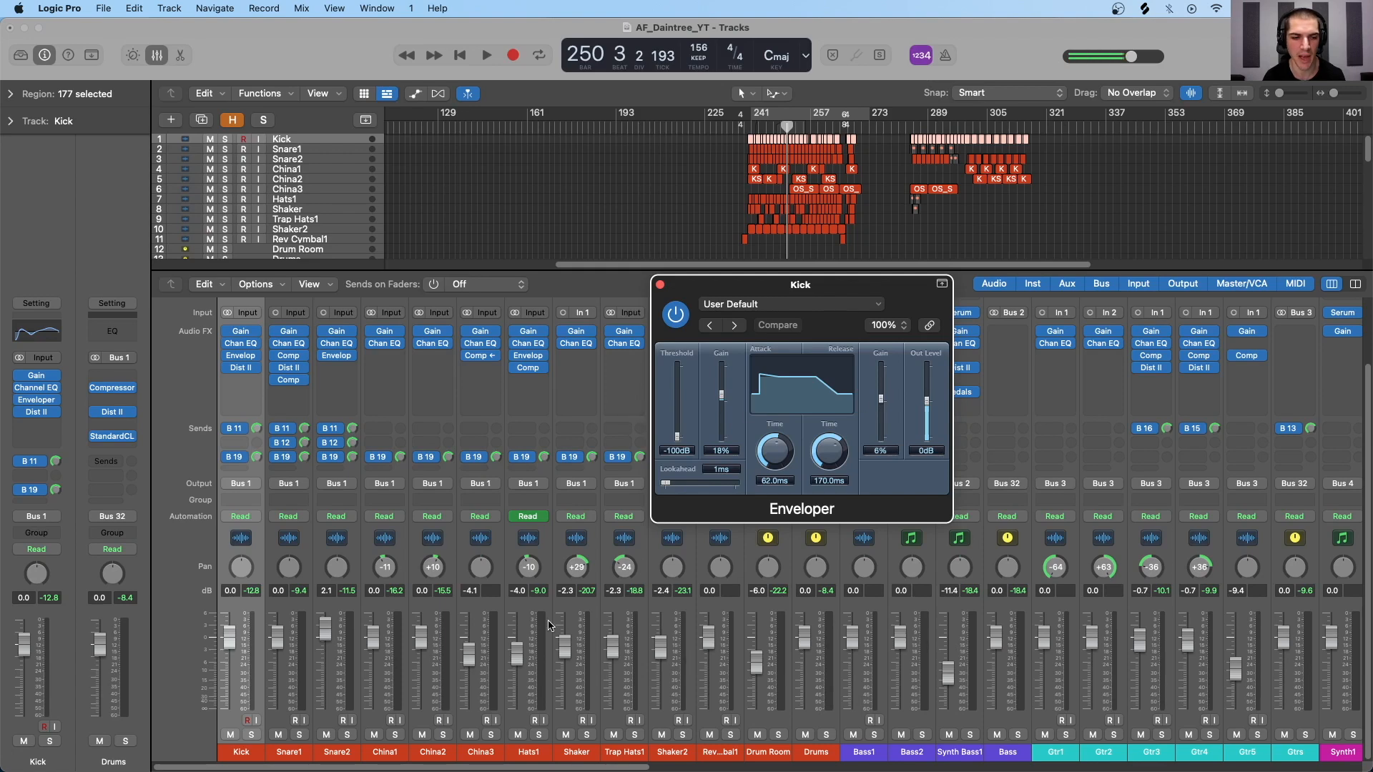
# Step: Solo the Kick, compare its Enveloper bypassed and enabled during playback, then stop and clear the solo with the Enveloper bypassed
pyautogui.click(251, 735)
pyautogui.press('space')
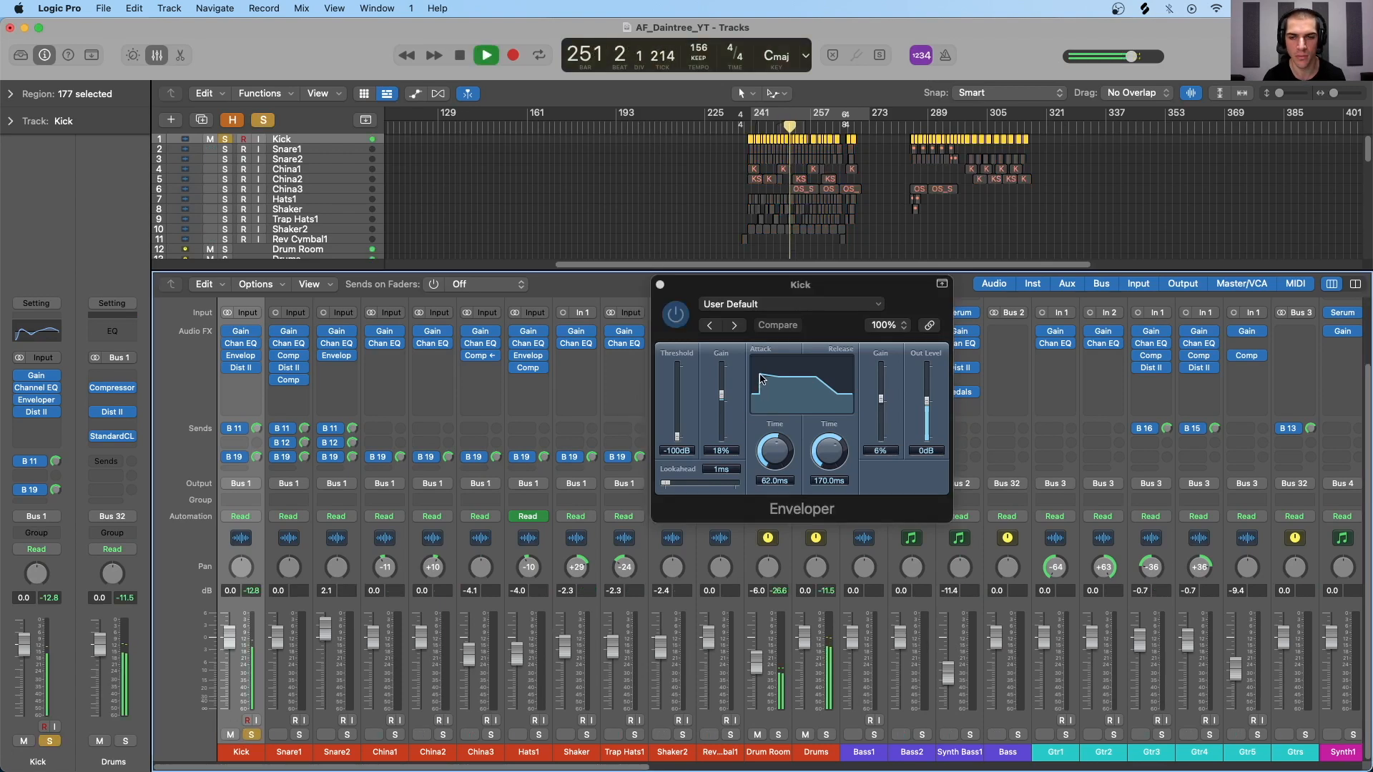
pyautogui.click(674, 316)
pyautogui.click(675, 316)
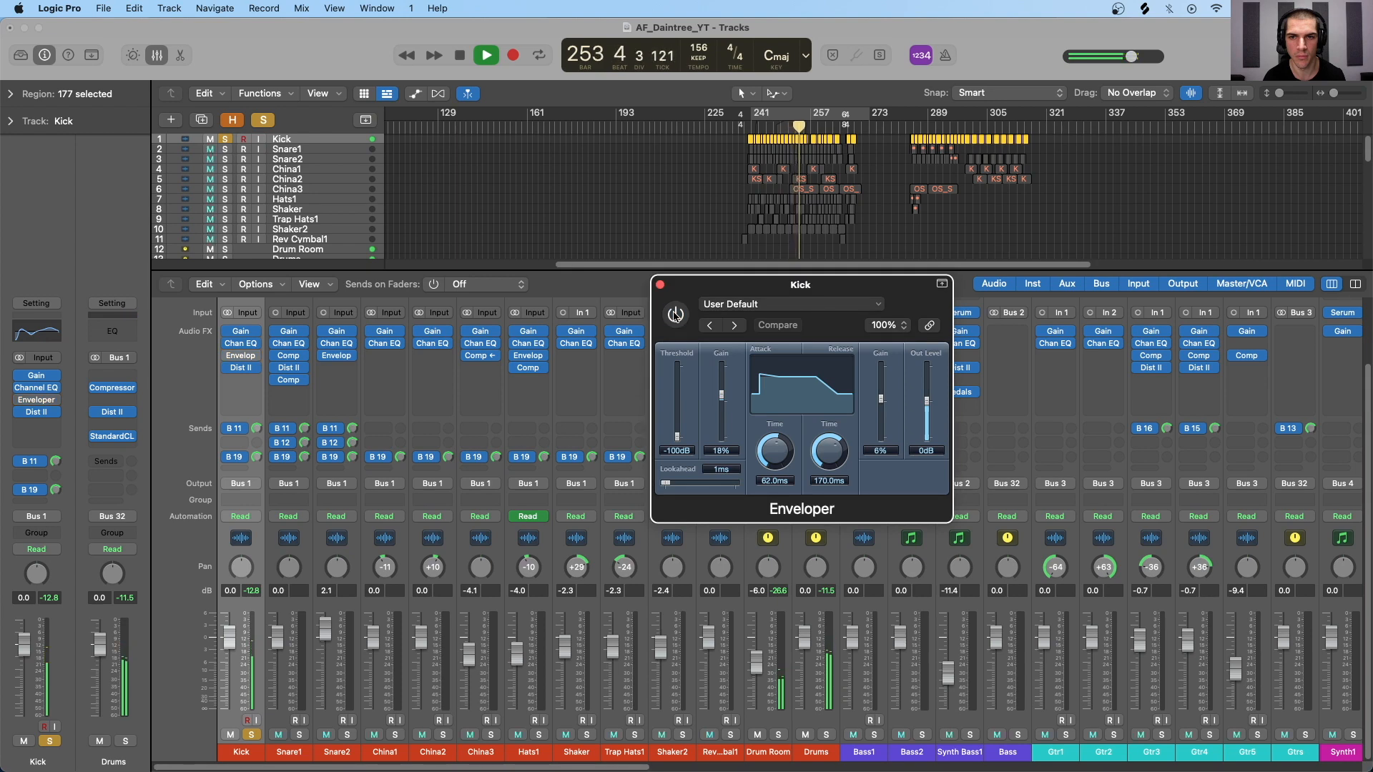
pyautogui.click(674, 315)
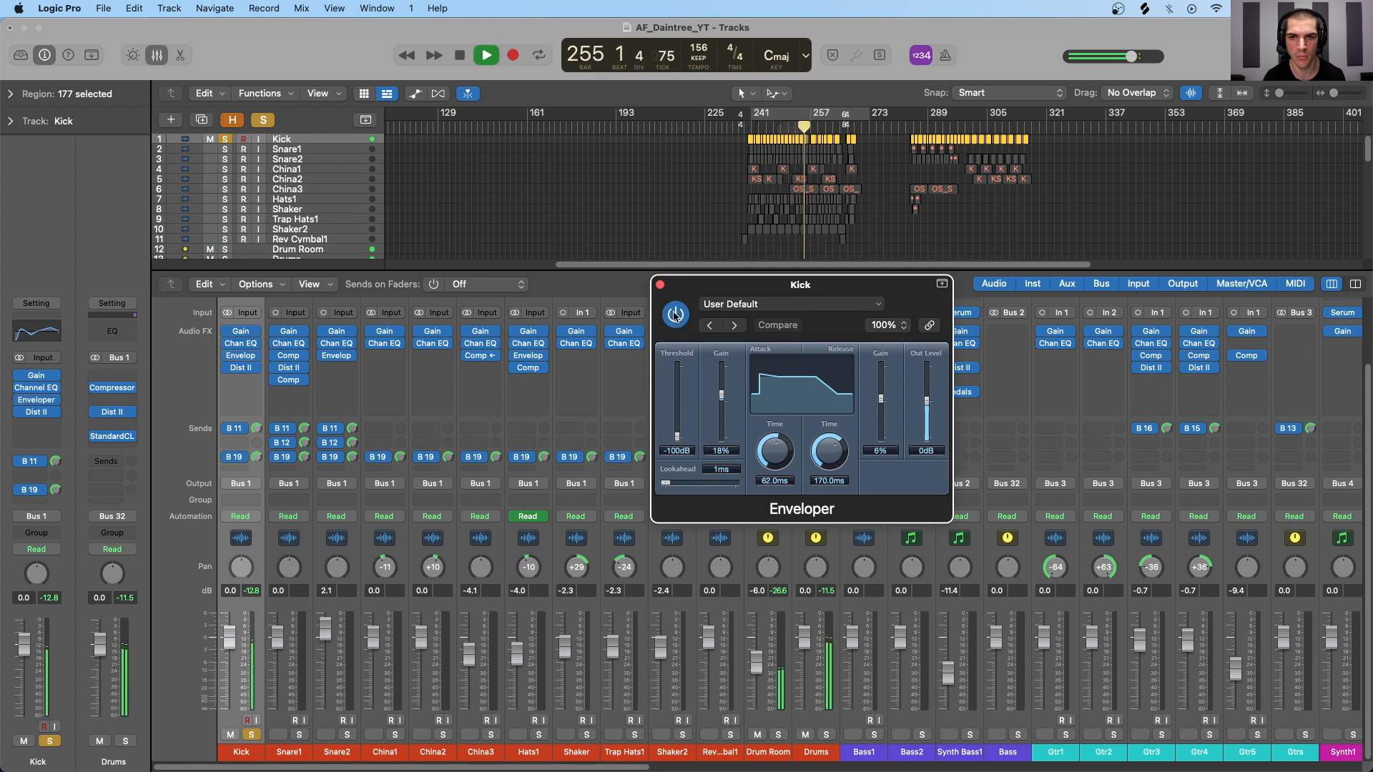
pyautogui.click(675, 315)
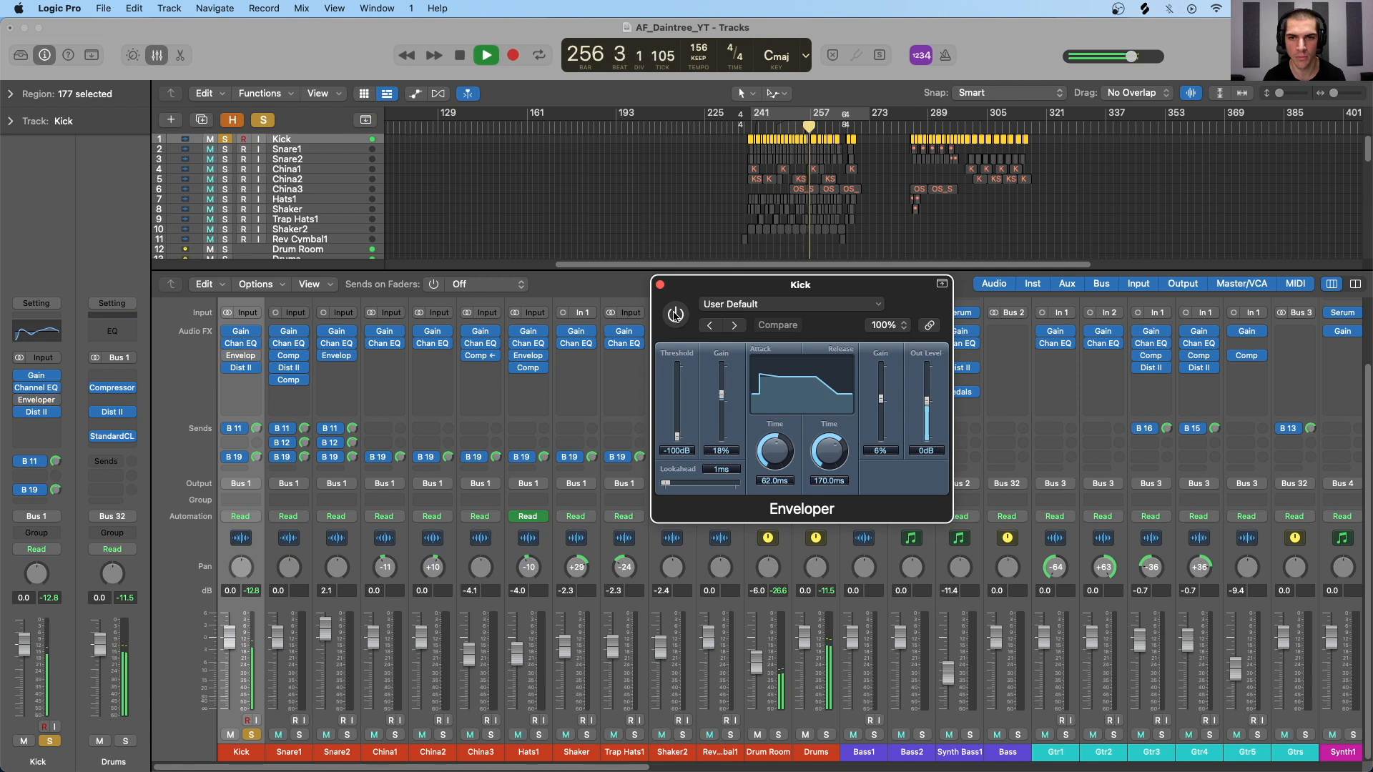
pyautogui.press('space')
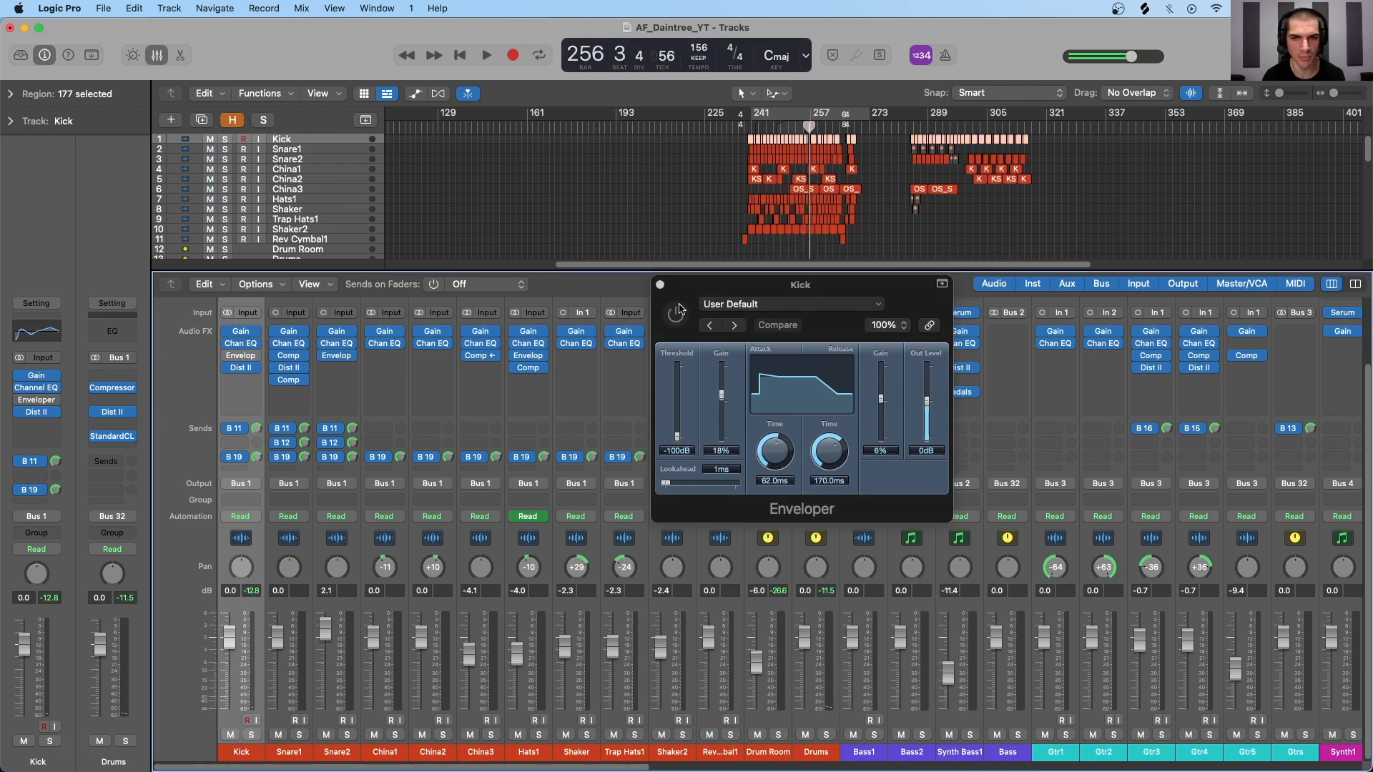
# Step: Play the full mix from an earlier point, compare the Kick's Enveloper bypassed and enabled, and leave it enabled
pyautogui.click(678, 318)
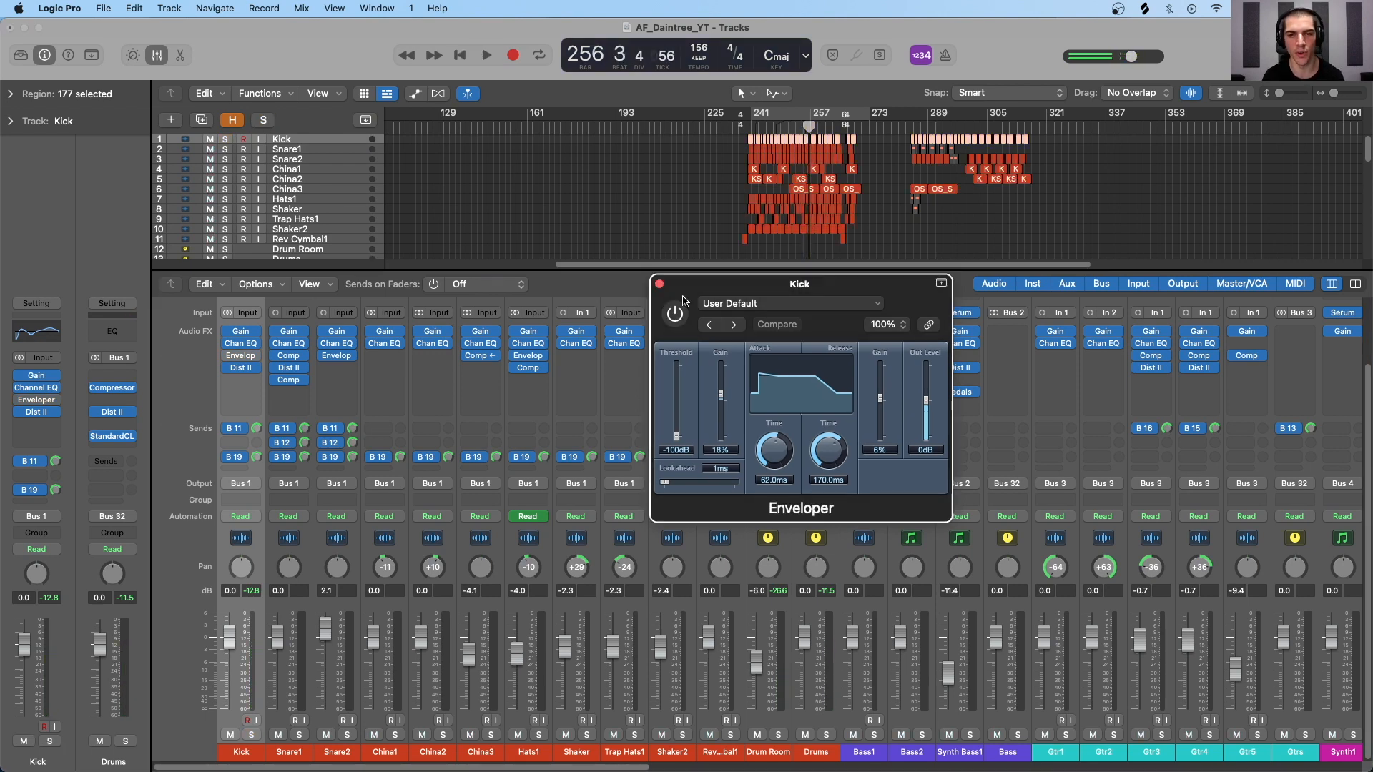
pyautogui.click(767, 128)
pyautogui.press('space')
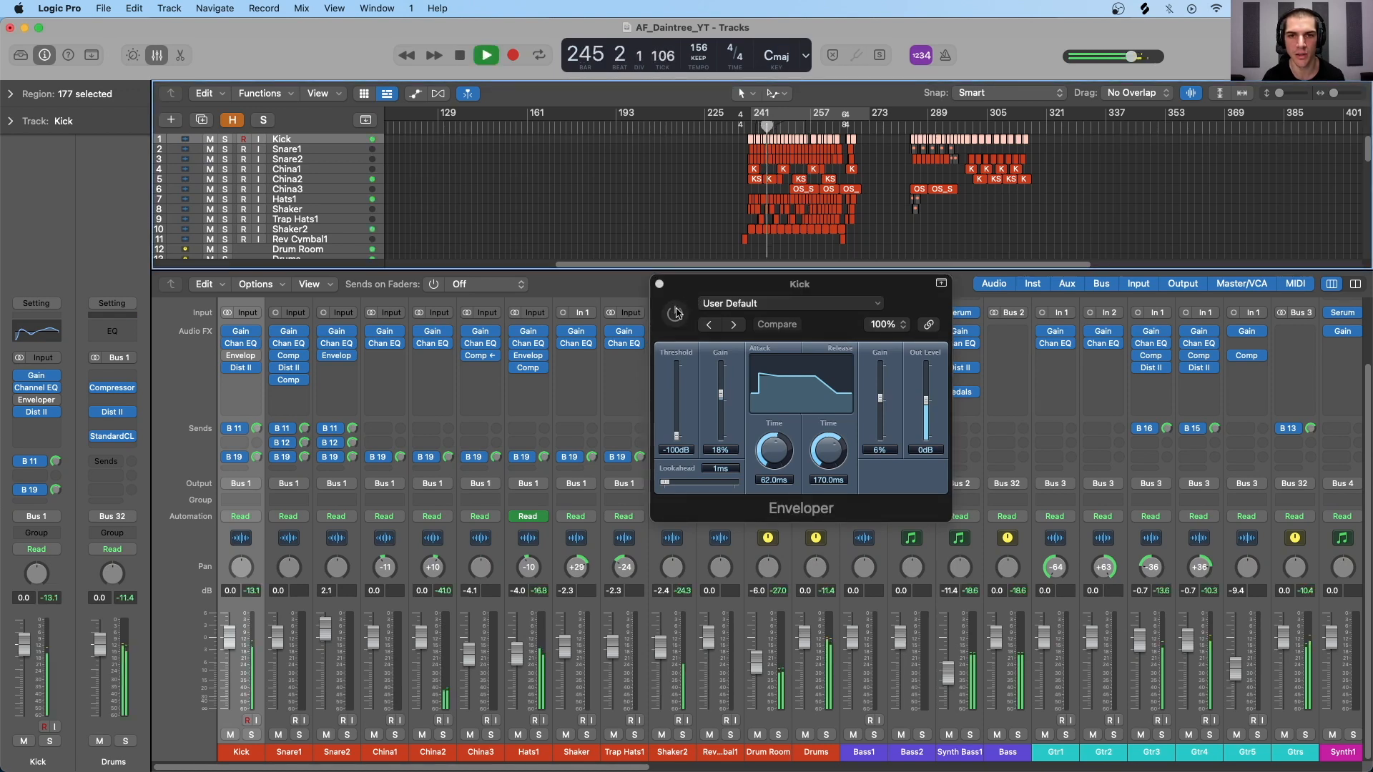
pyautogui.click(675, 314)
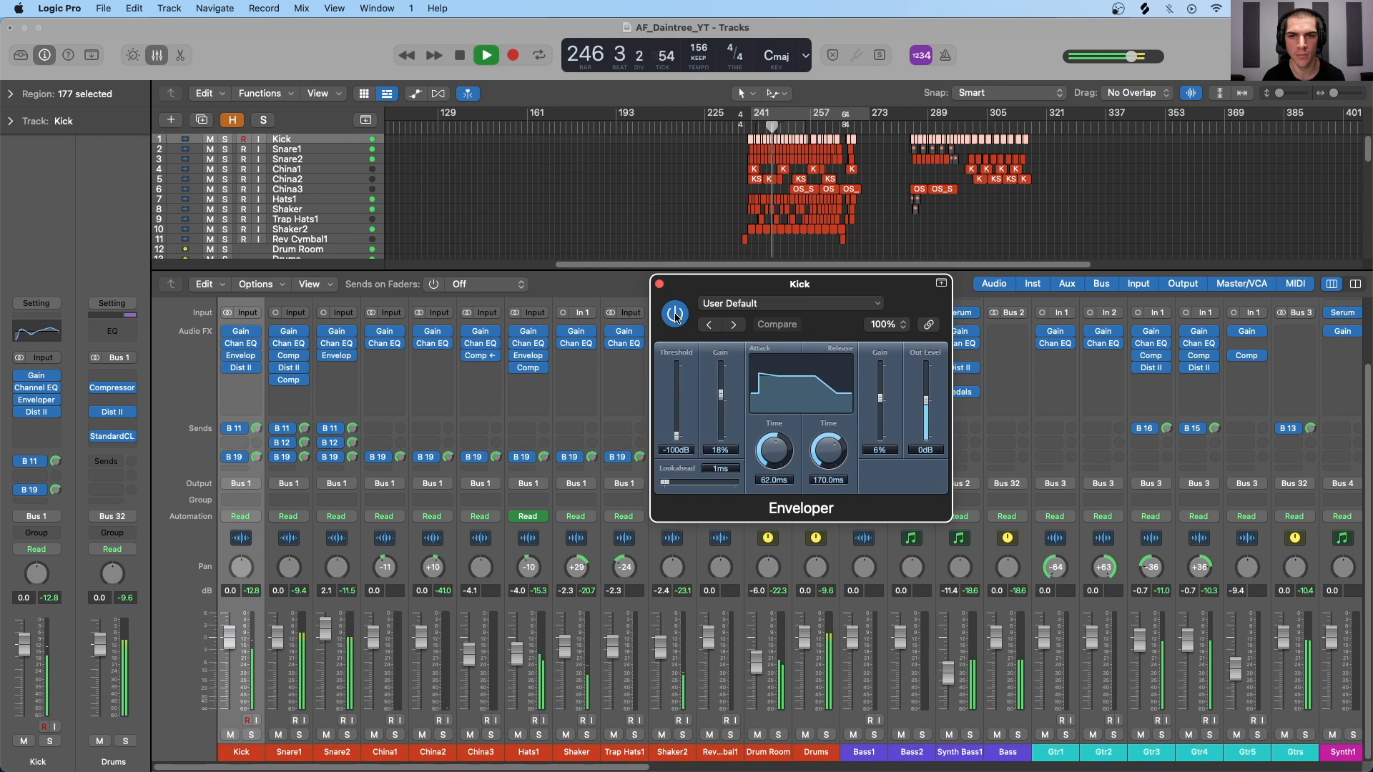
pyautogui.click(676, 315)
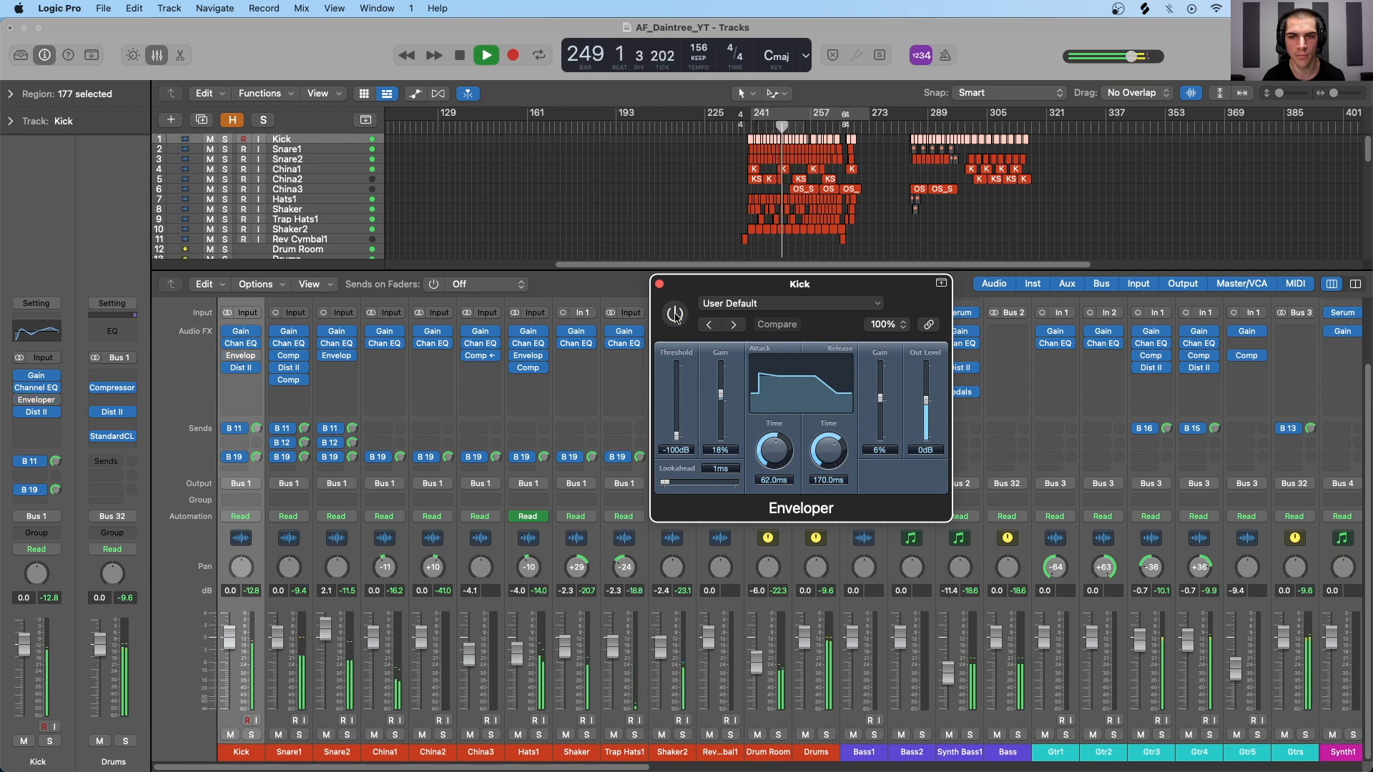
pyautogui.click(675, 315)
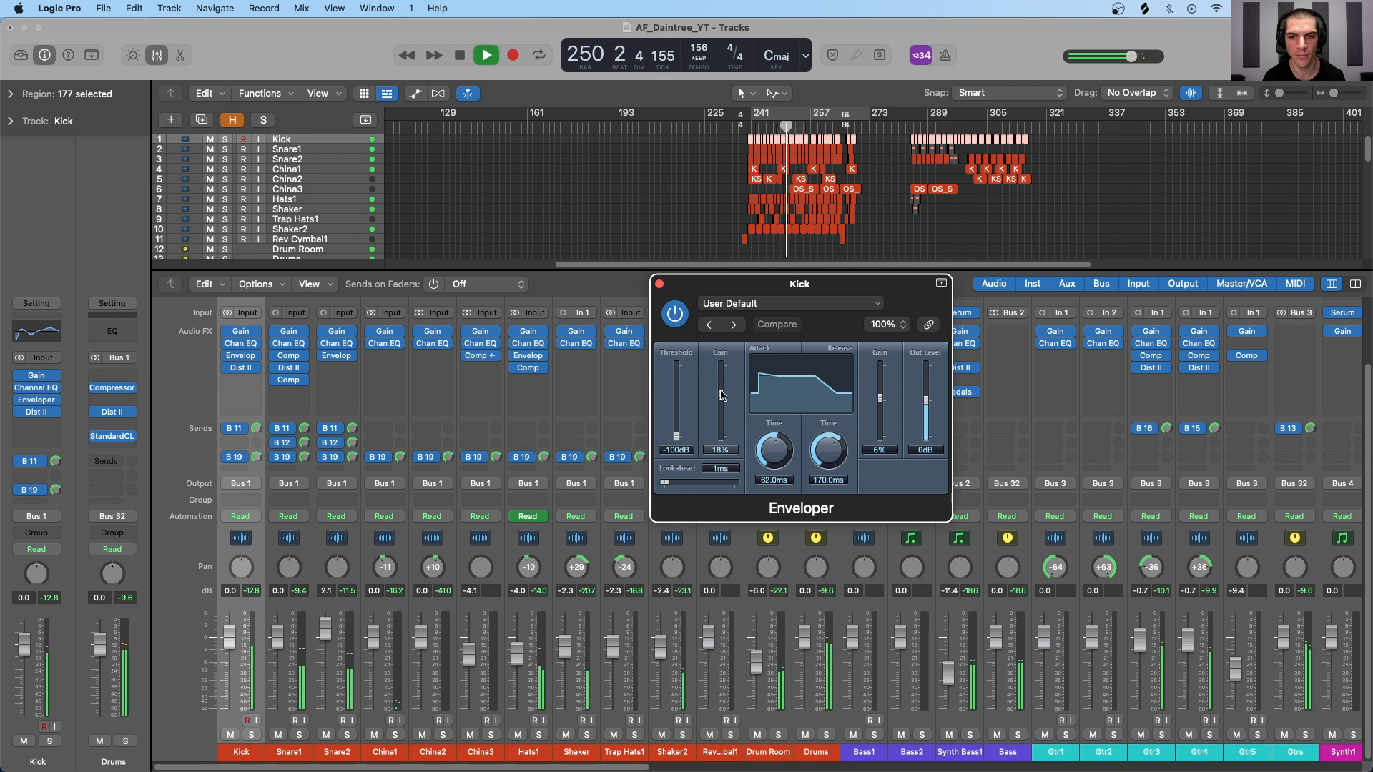
# Step: Audition the Kick's Enveloper with its attack gain at 100%, then stop playback, set it to 16%, and clear the peak readings
pyautogui.moveTo(720, 394); pyautogui.dragTo(719, 365)
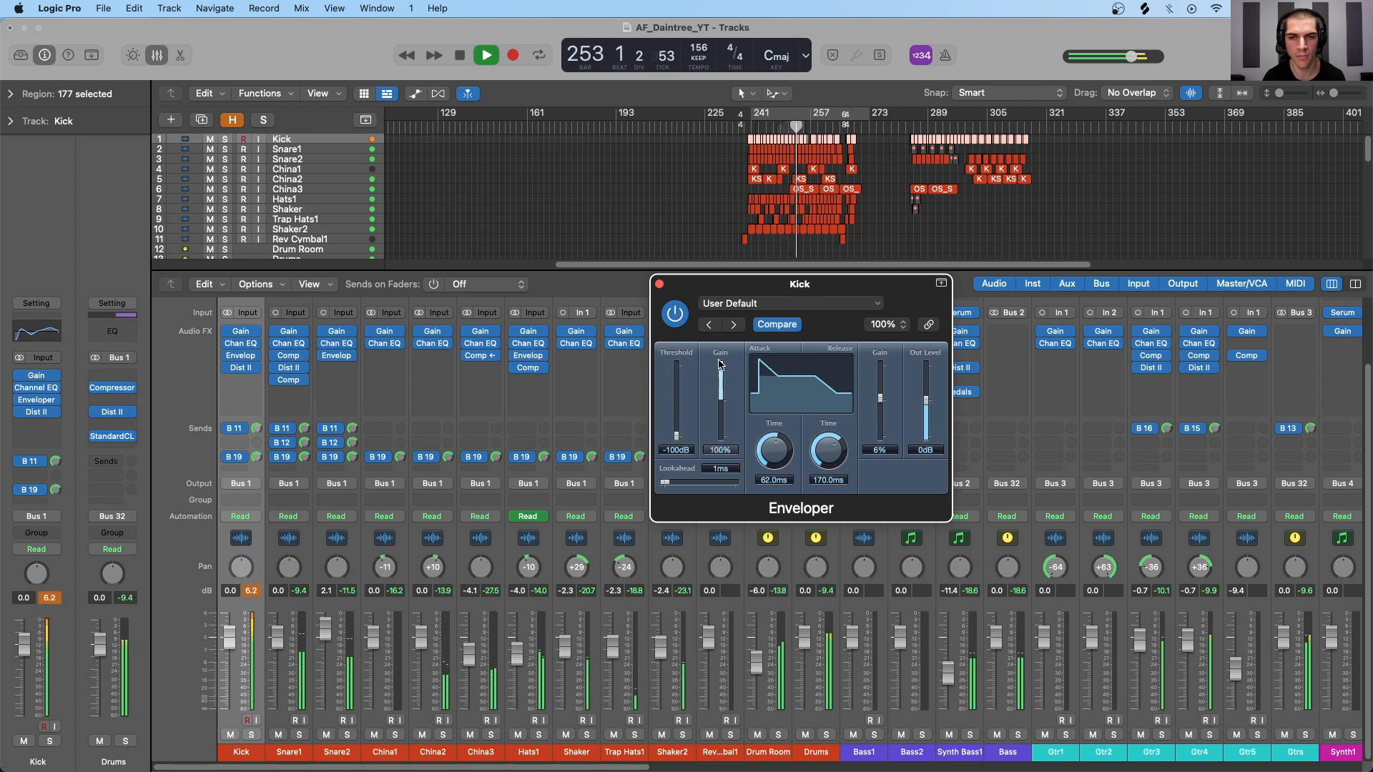
pyautogui.press('space')
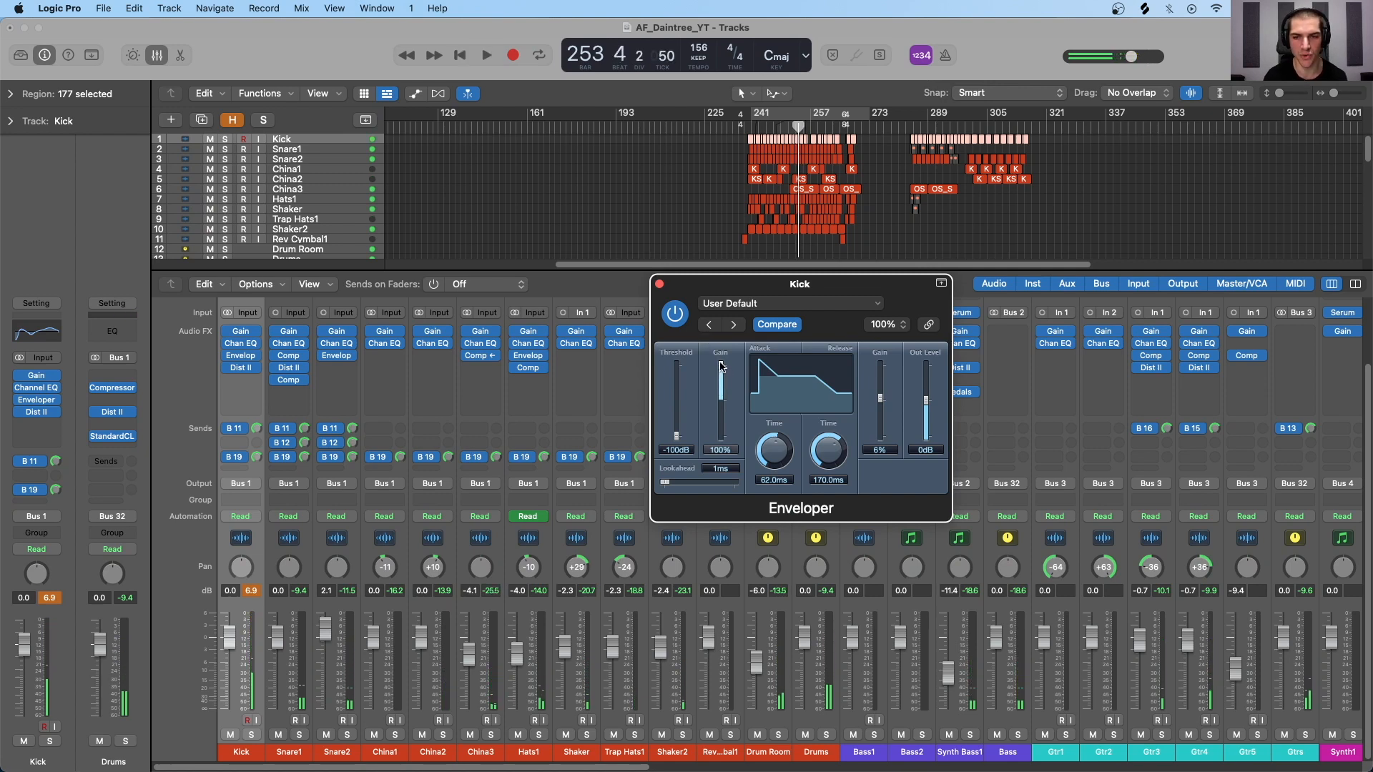
pyautogui.moveTo(721, 363); pyautogui.dragTo(722, 390)
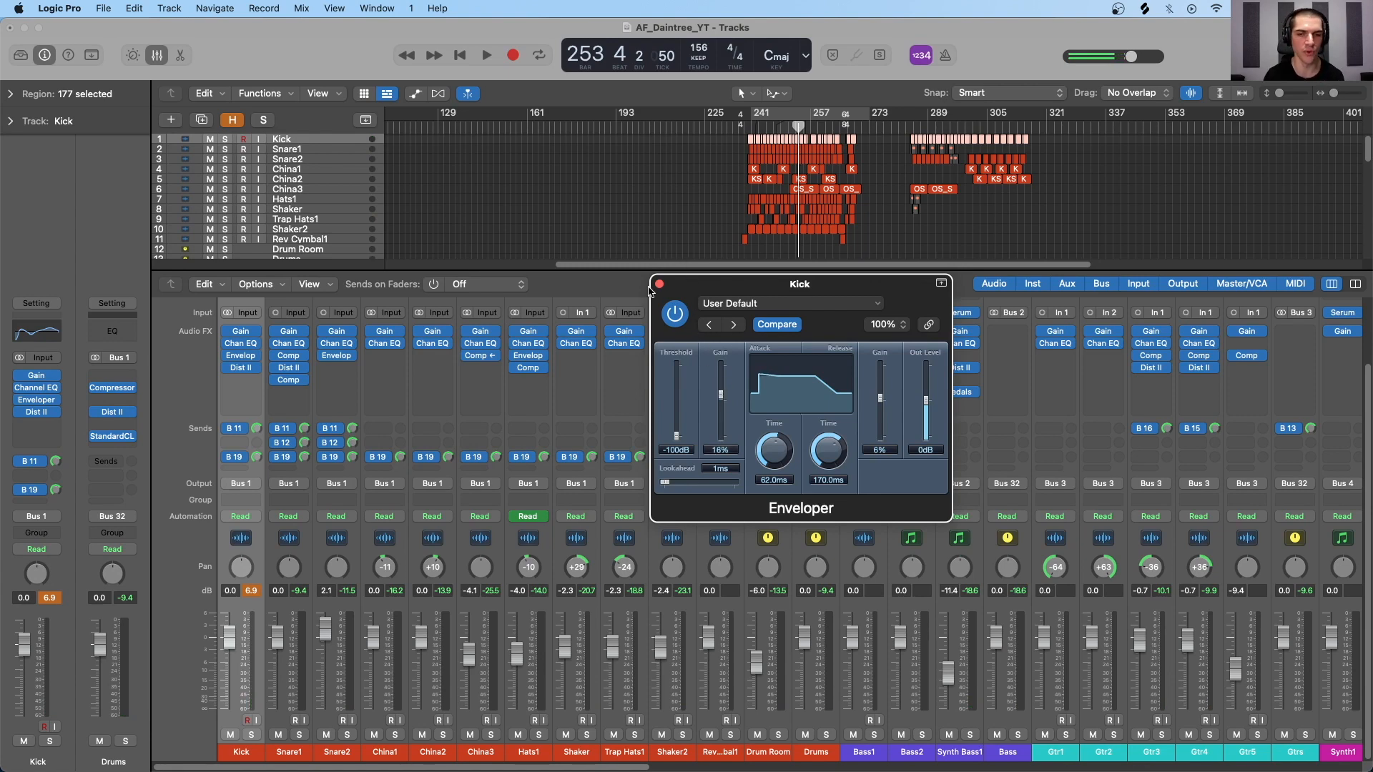
pyautogui.click(252, 591)
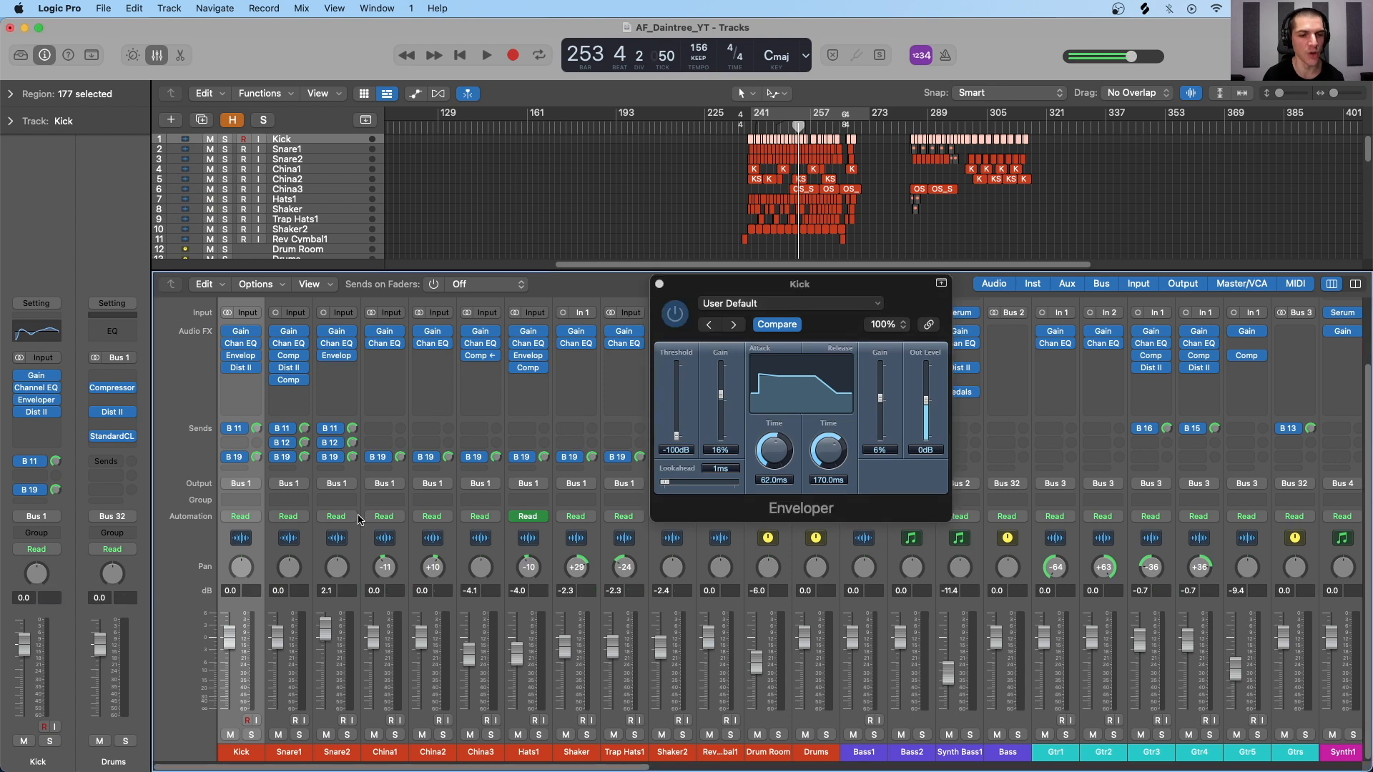
# Step: Close the Kick's Enveloper and display the Hats1 track's automation with the track enlarged
pyautogui.click(678, 288)
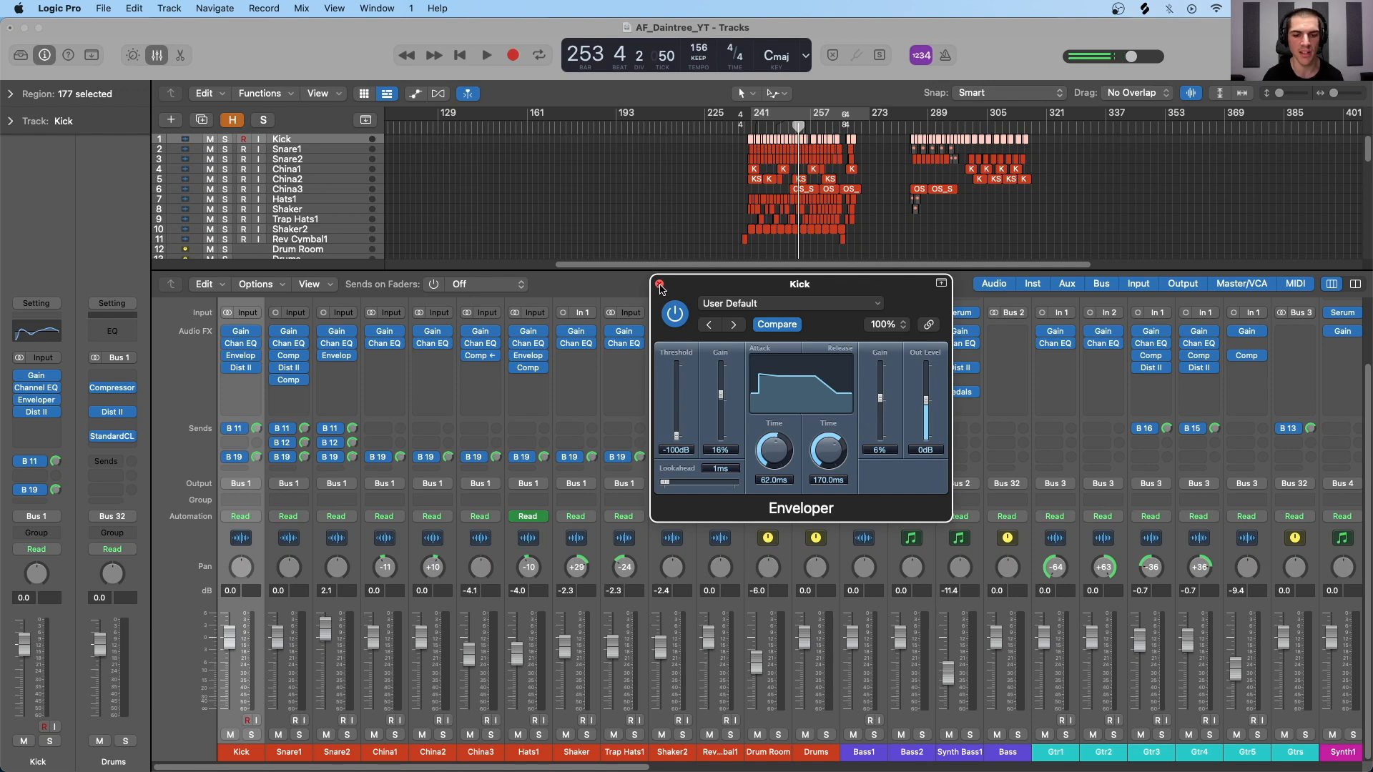
pyautogui.click(661, 289)
pyautogui.click(548, 583)
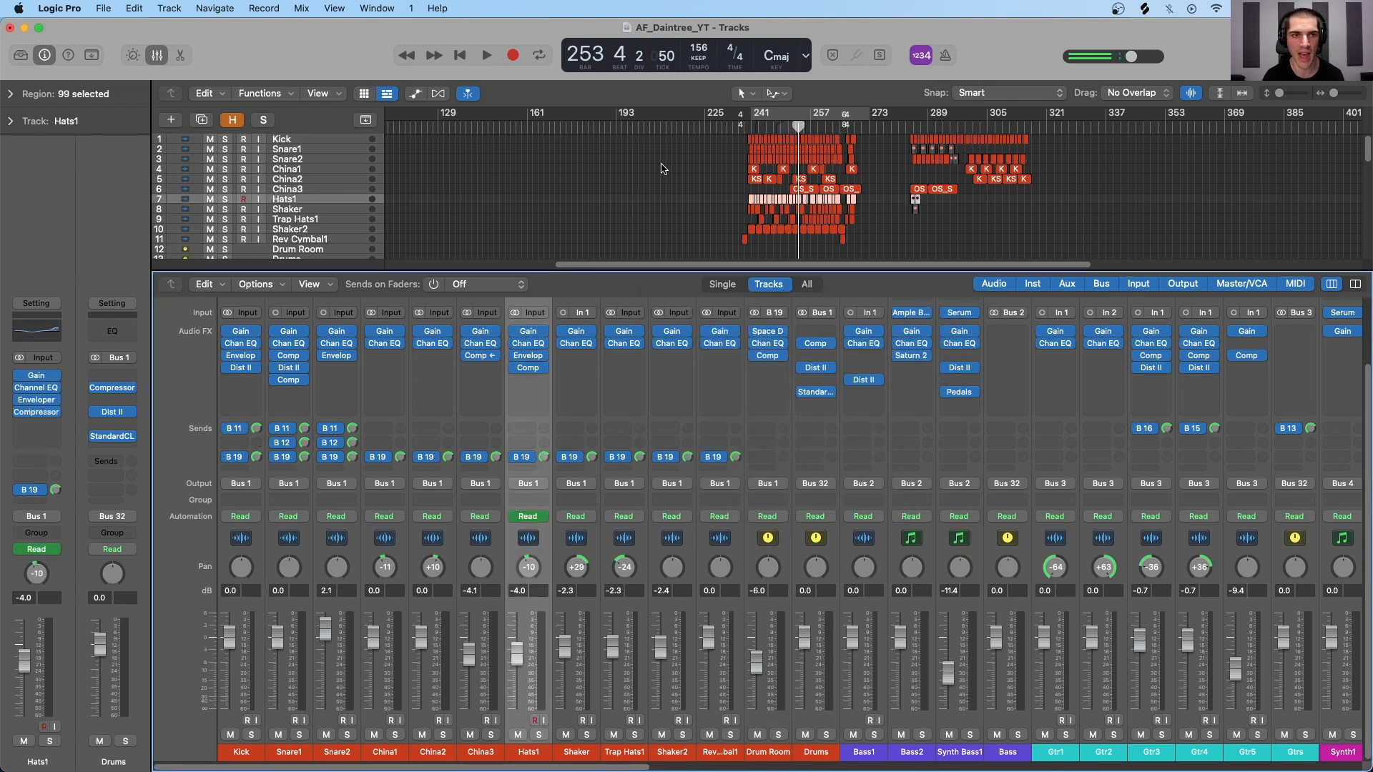
pyautogui.press('a')
pyautogui.press('super+Down')
pyautogui.press('super+Down')
pyautogui.press('super+Down')
pyautogui.press('super+Down')
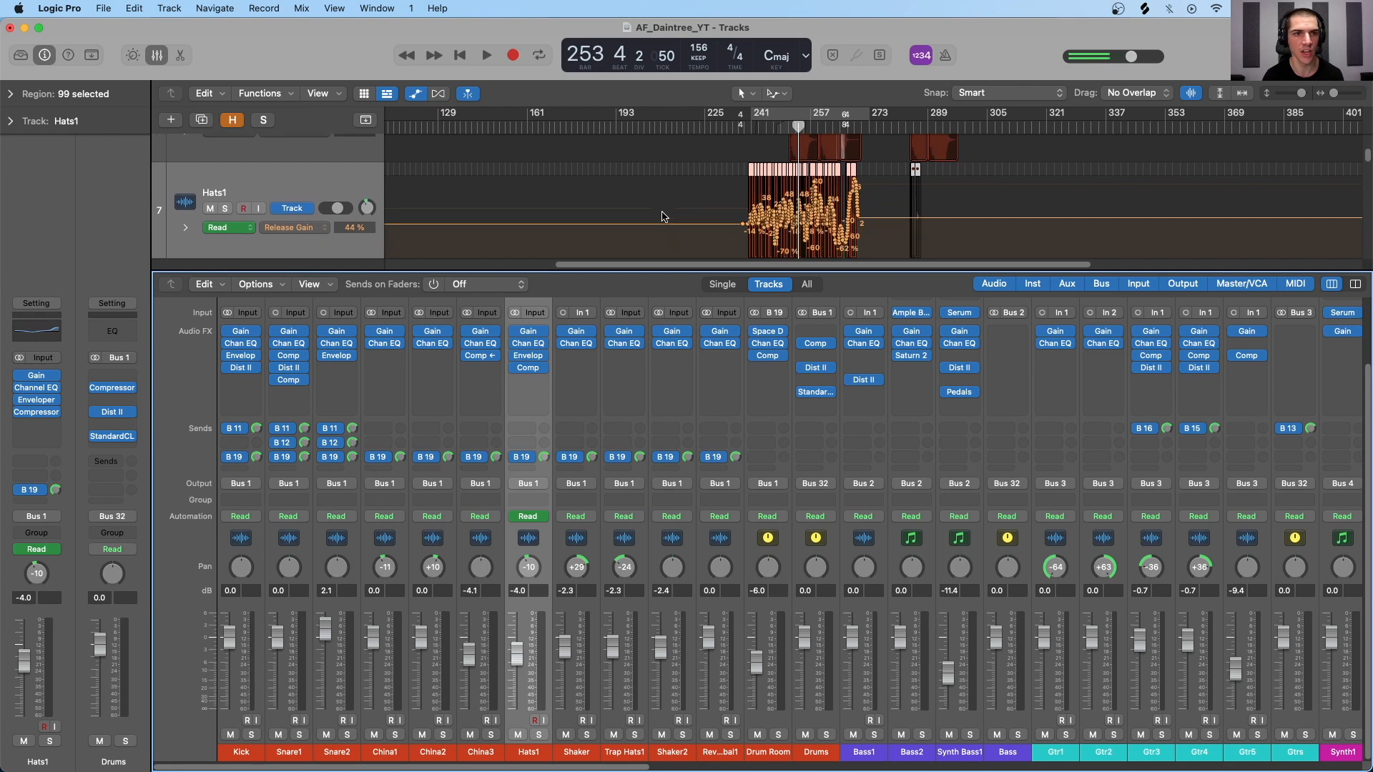
pyautogui.press('super+Right')
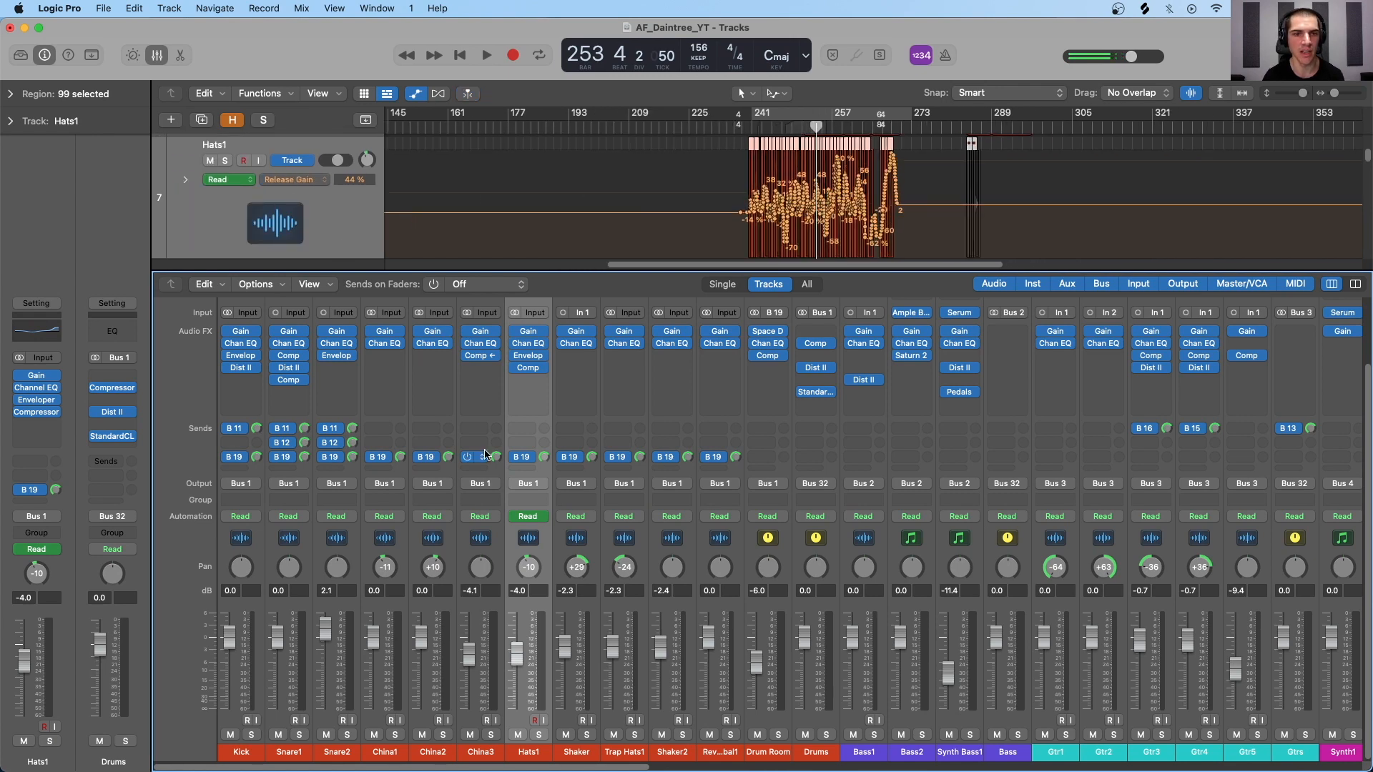
# Step: Open Hats1's Enveloper and display its Attack Gain automation on the track
pyautogui.click(528, 356)
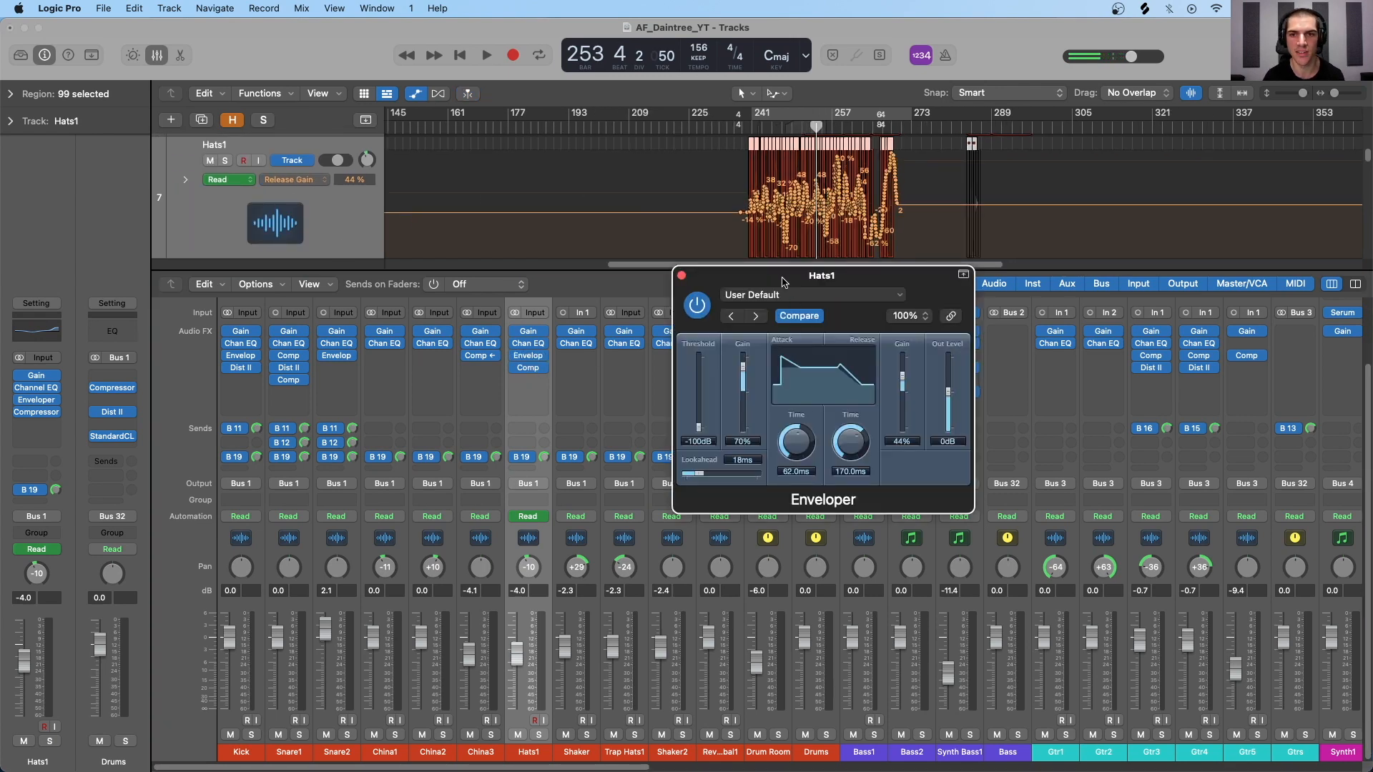
pyautogui.moveTo(784, 282); pyautogui.dragTo(835, 376)
pyautogui.click(300, 179)
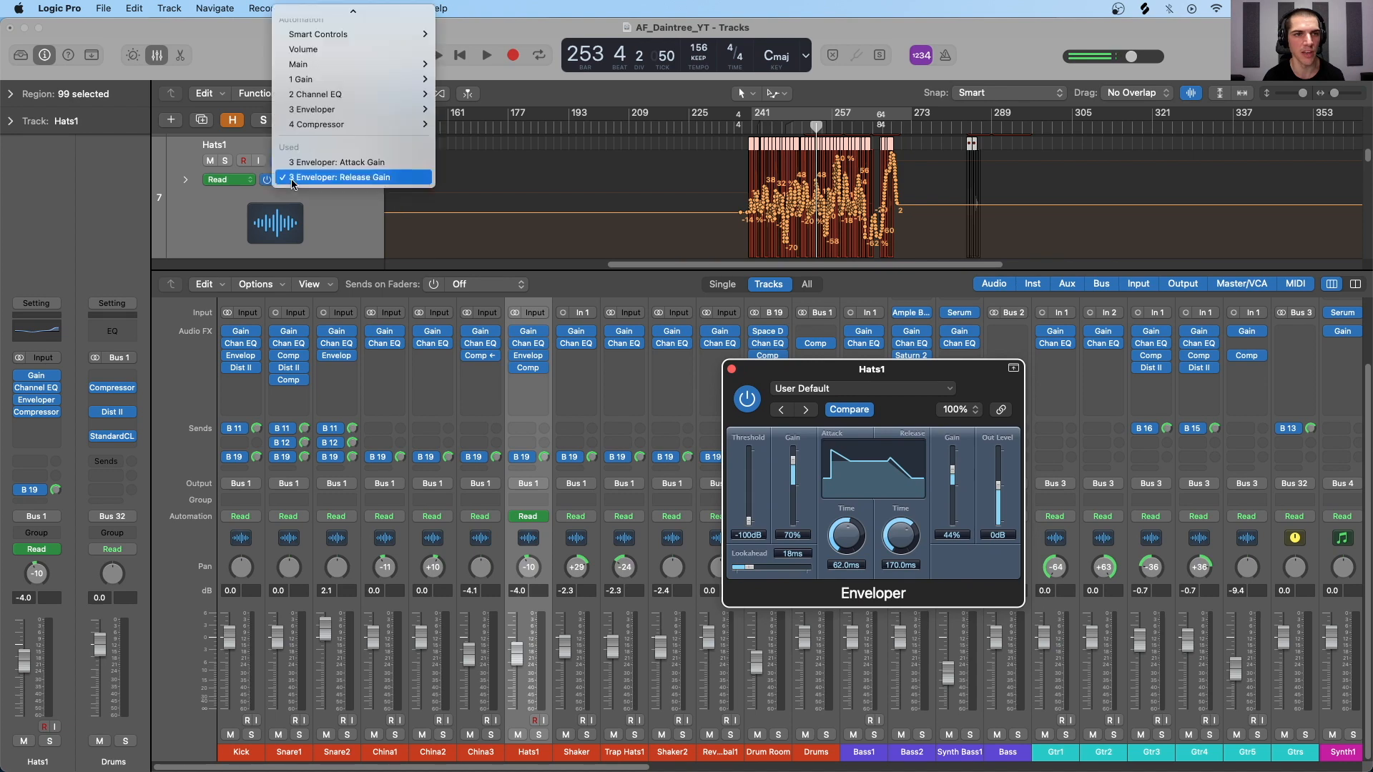
pyautogui.click(339, 163)
# Step: Play from bar 240 with Hats1 soloed, compare its automated Enveloper bypassed and enabled, then stop and clear the solo
pyautogui.click(745, 126)
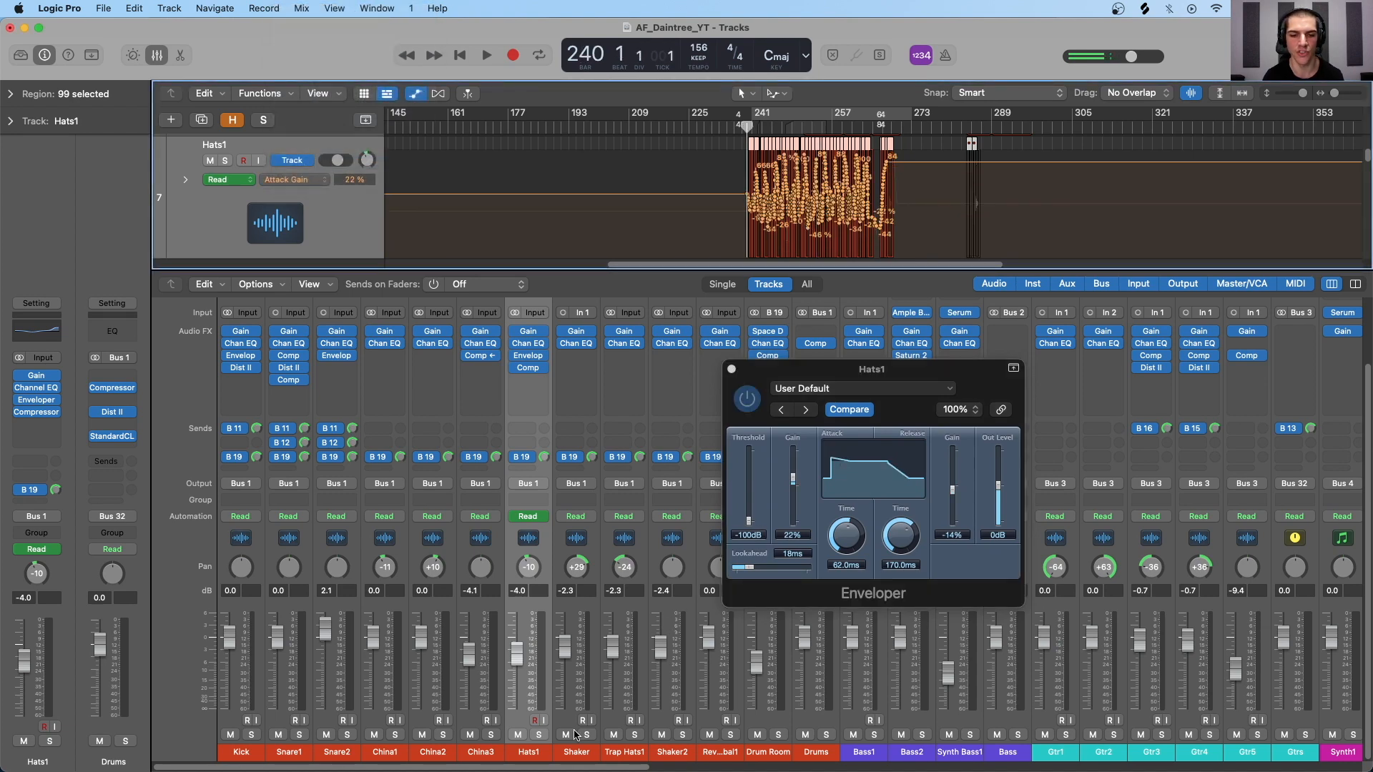
pyautogui.press('space')
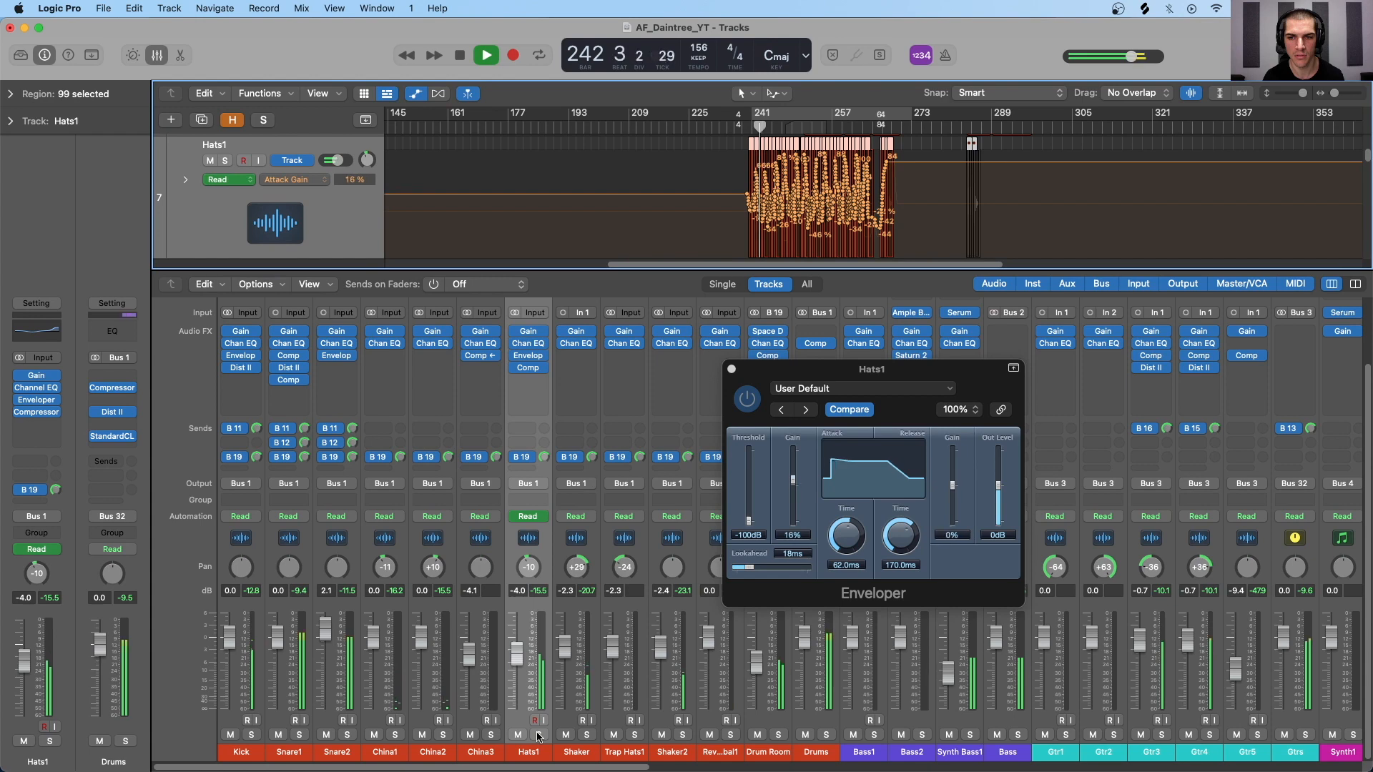
pyautogui.click(539, 736)
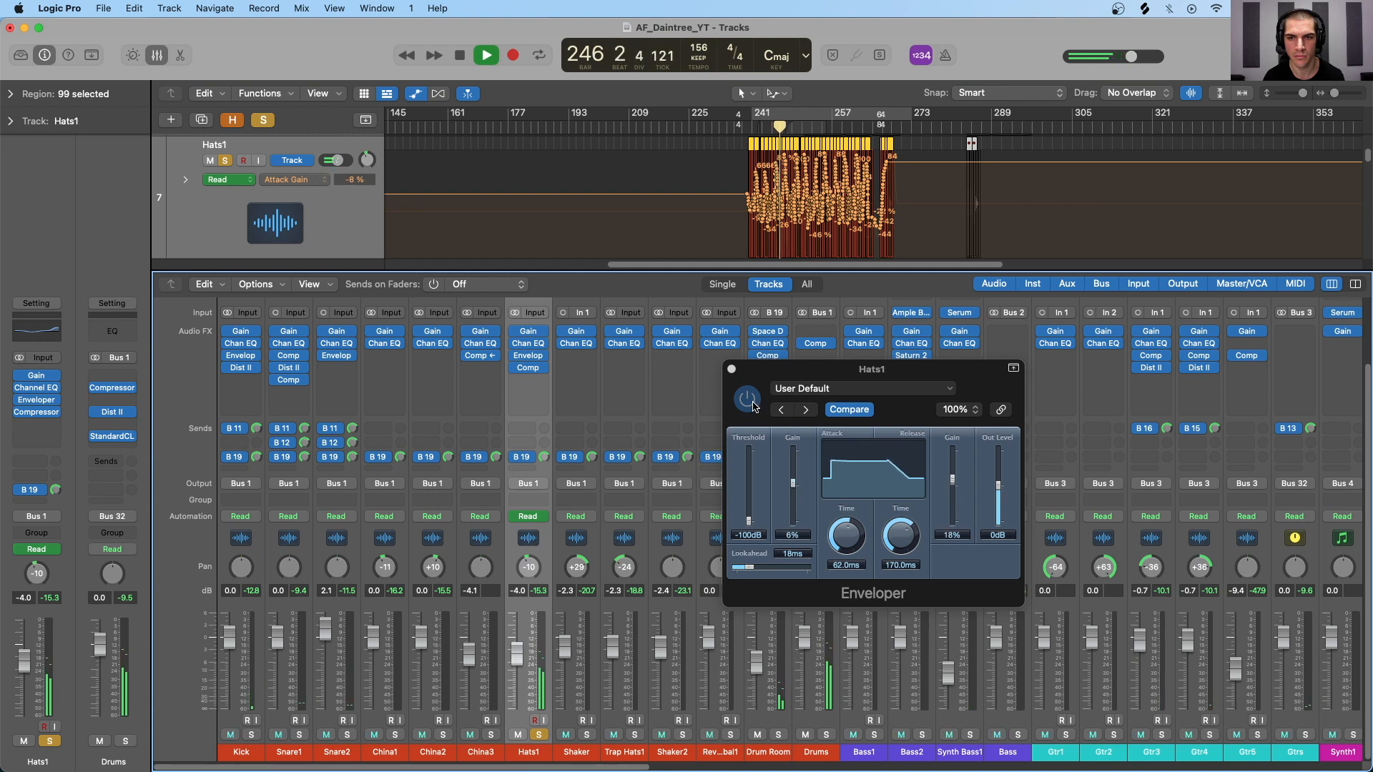
pyautogui.click(751, 405)
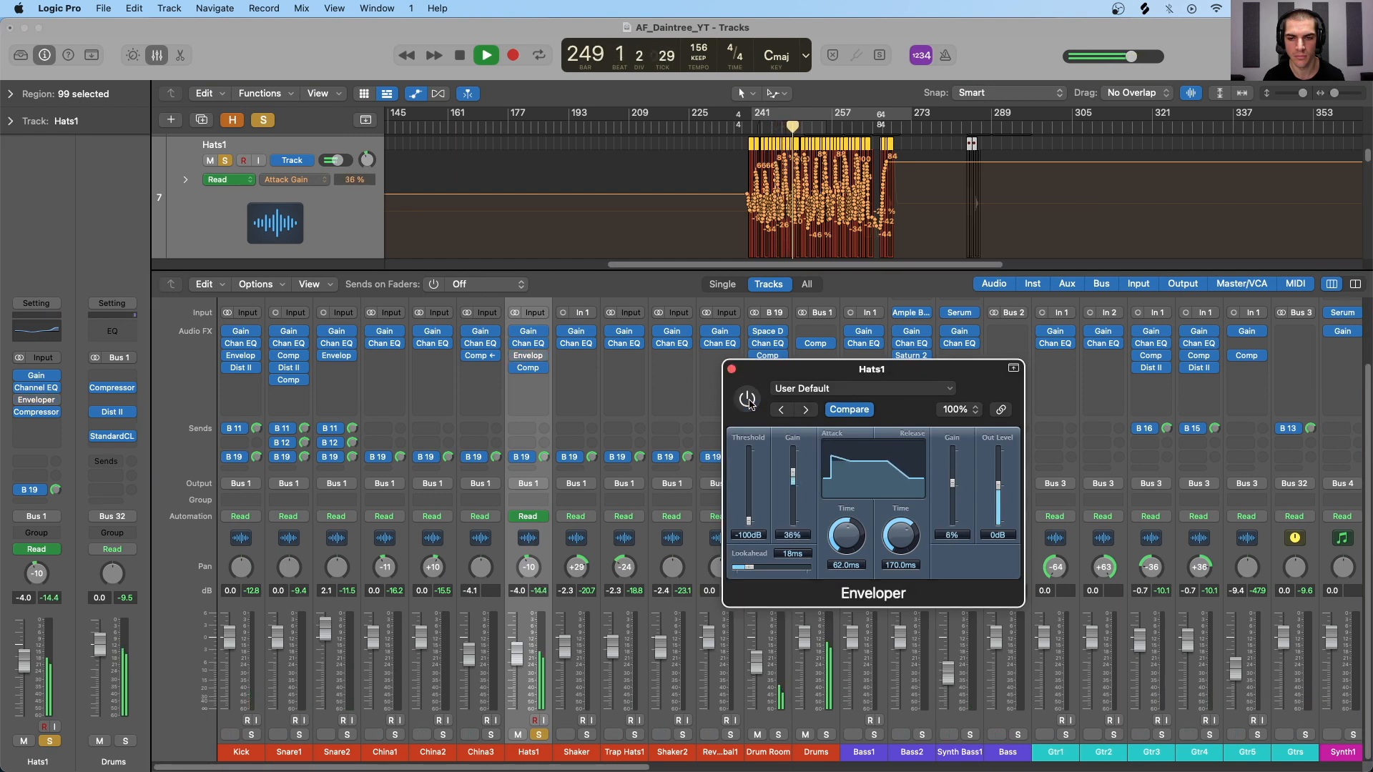
pyautogui.click(747, 401)
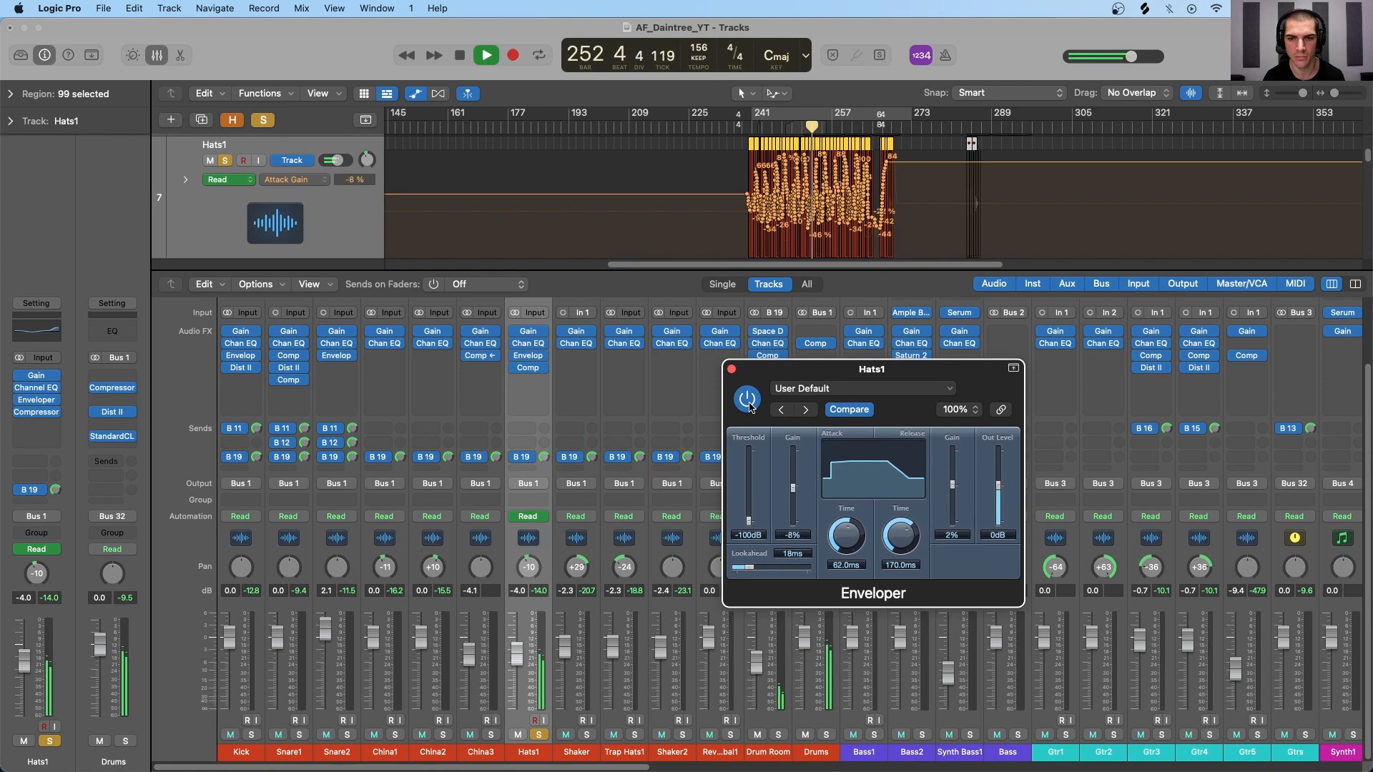
pyautogui.press('space')
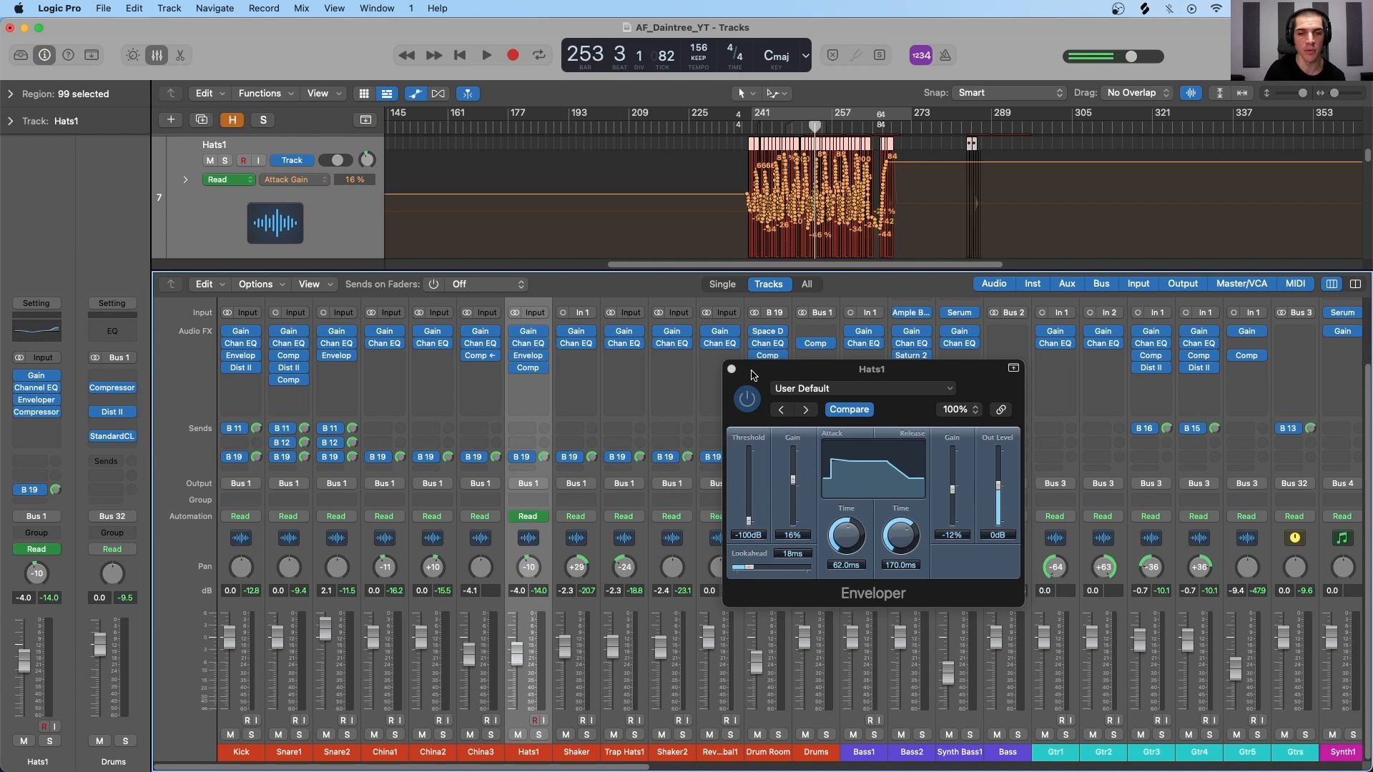
# Step: Set Hats1's Enveloper release gain to 0%, then sweep its attack gain up and down to -78%
pyautogui.moveTo(760, 372); pyautogui.dragTo(744, 379)
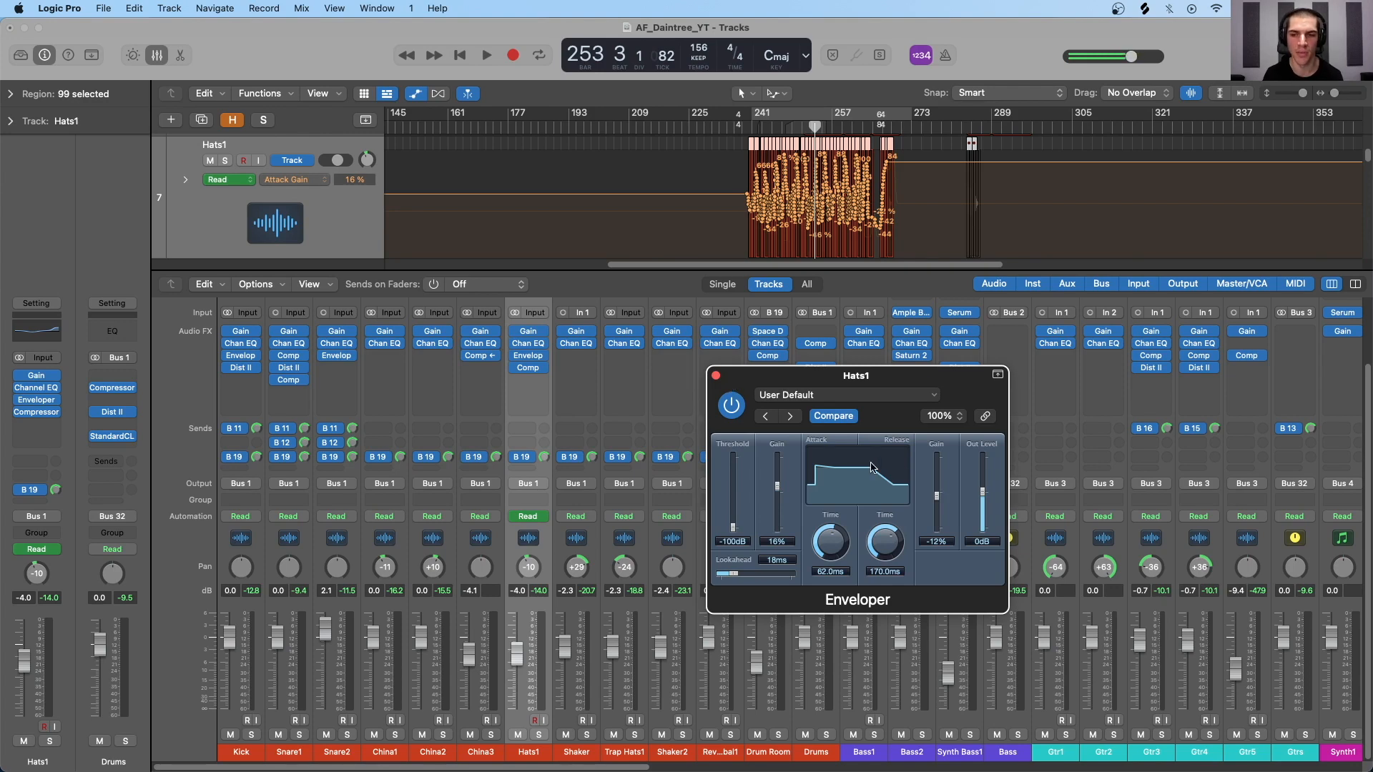
pyautogui.moveTo(937, 497)
pyautogui.mouseDown()
pyautogui.moveTo(938, 461)
pyautogui.moveTo(939, 528)
pyautogui.moveTo(939, 495)
pyautogui.mouseUp()
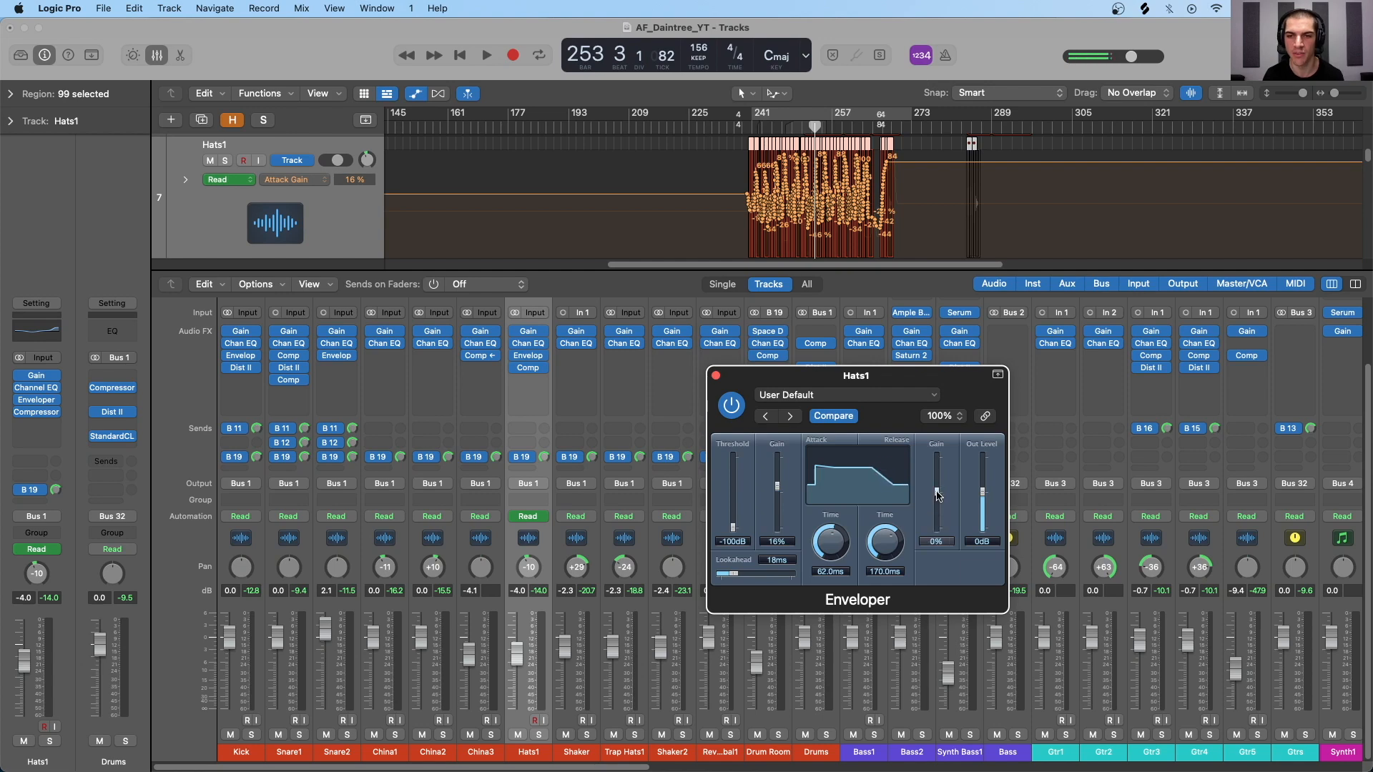
pyautogui.moveTo(878, 376); pyautogui.dragTo(839, 367)
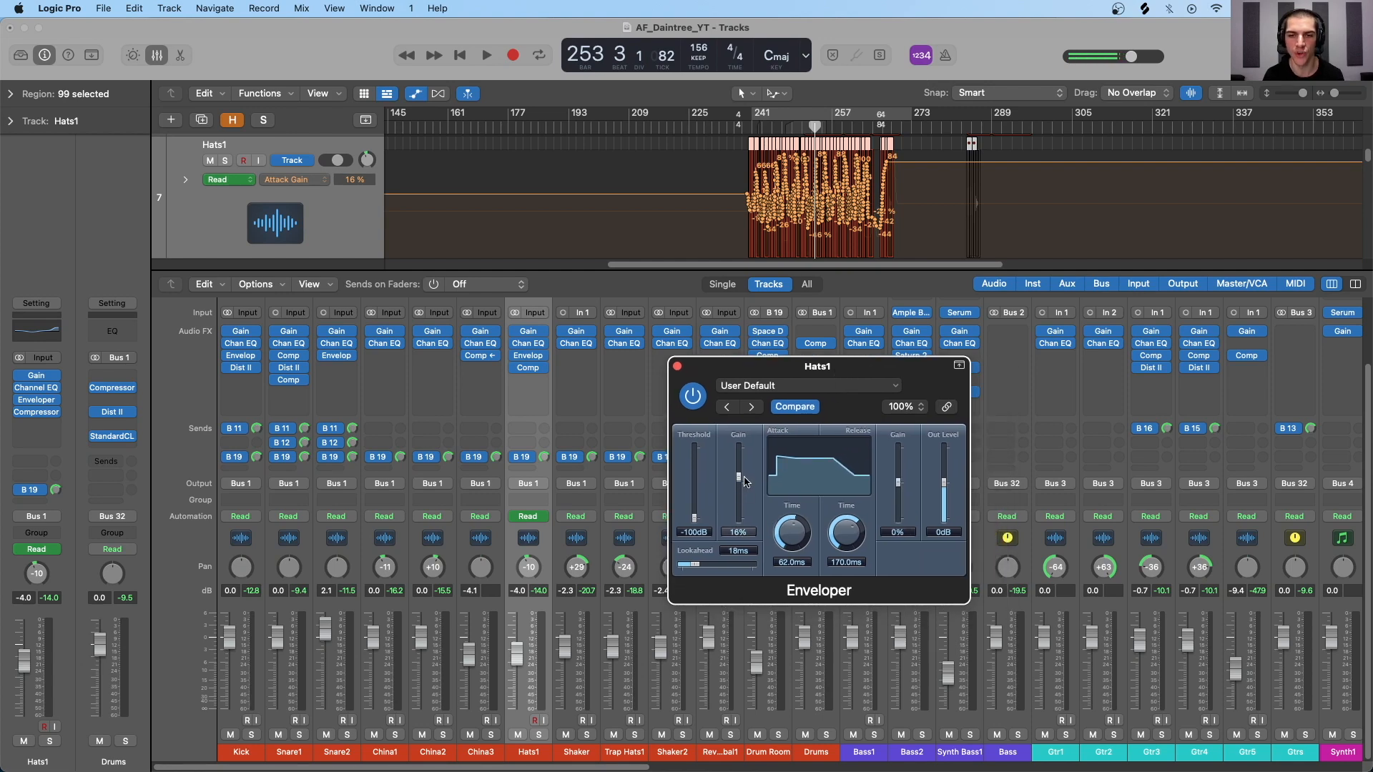
pyautogui.moveTo(744, 481); pyautogui.dragTo(741, 459)
pyautogui.moveTo(740, 459); pyautogui.dragTo(743, 511)
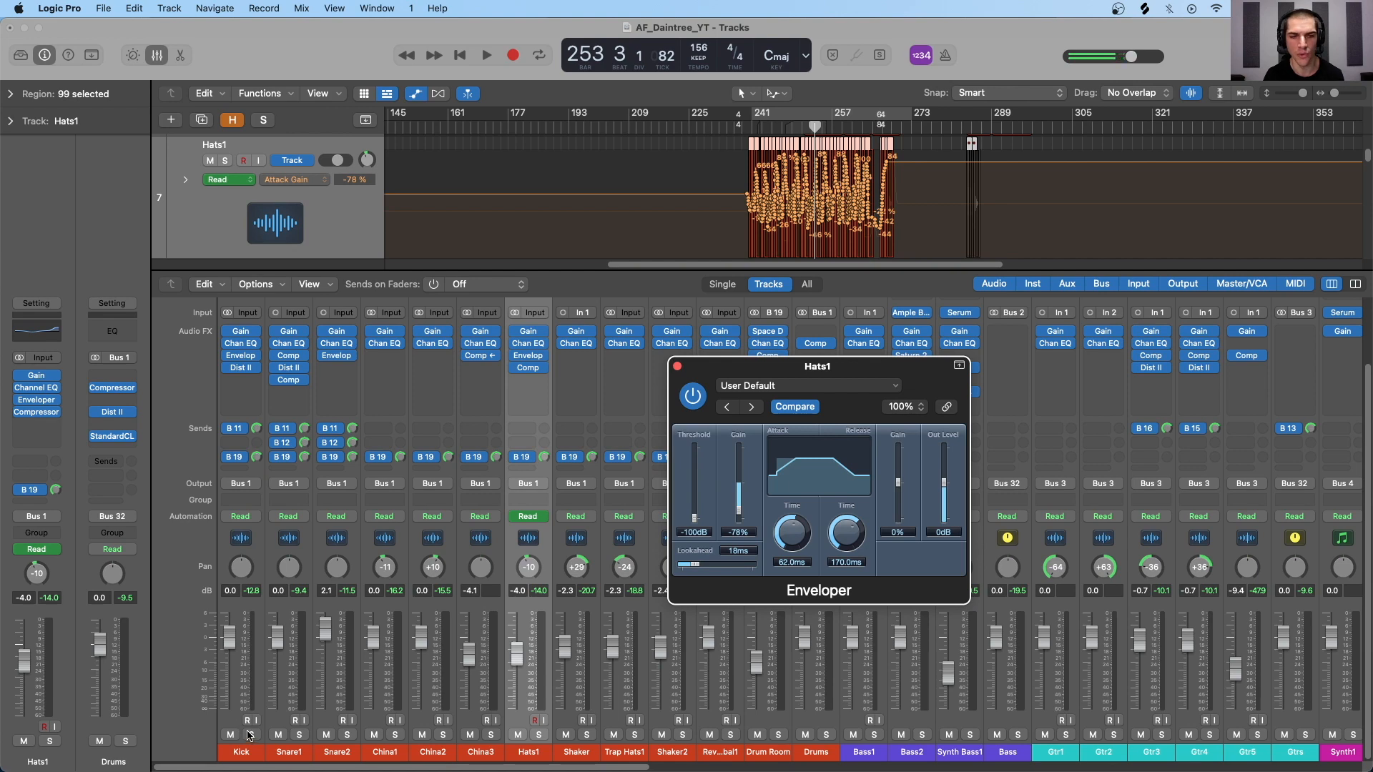
# Step: Sweep the Kick's Enveloper attack gain during soloed playback, settling at 26%, then stop, clear the solo, and close all plug-in windows
pyautogui.click(240, 355)
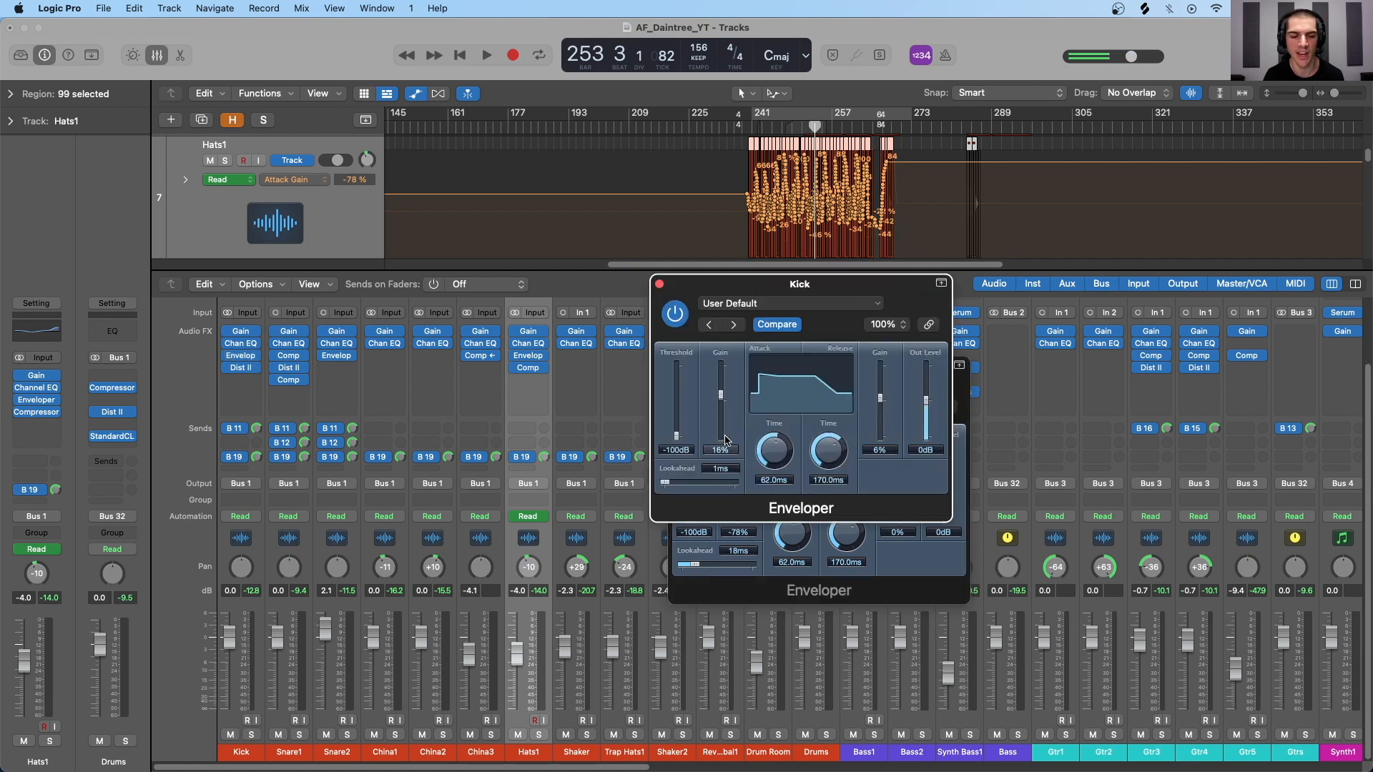
pyautogui.click(252, 736)
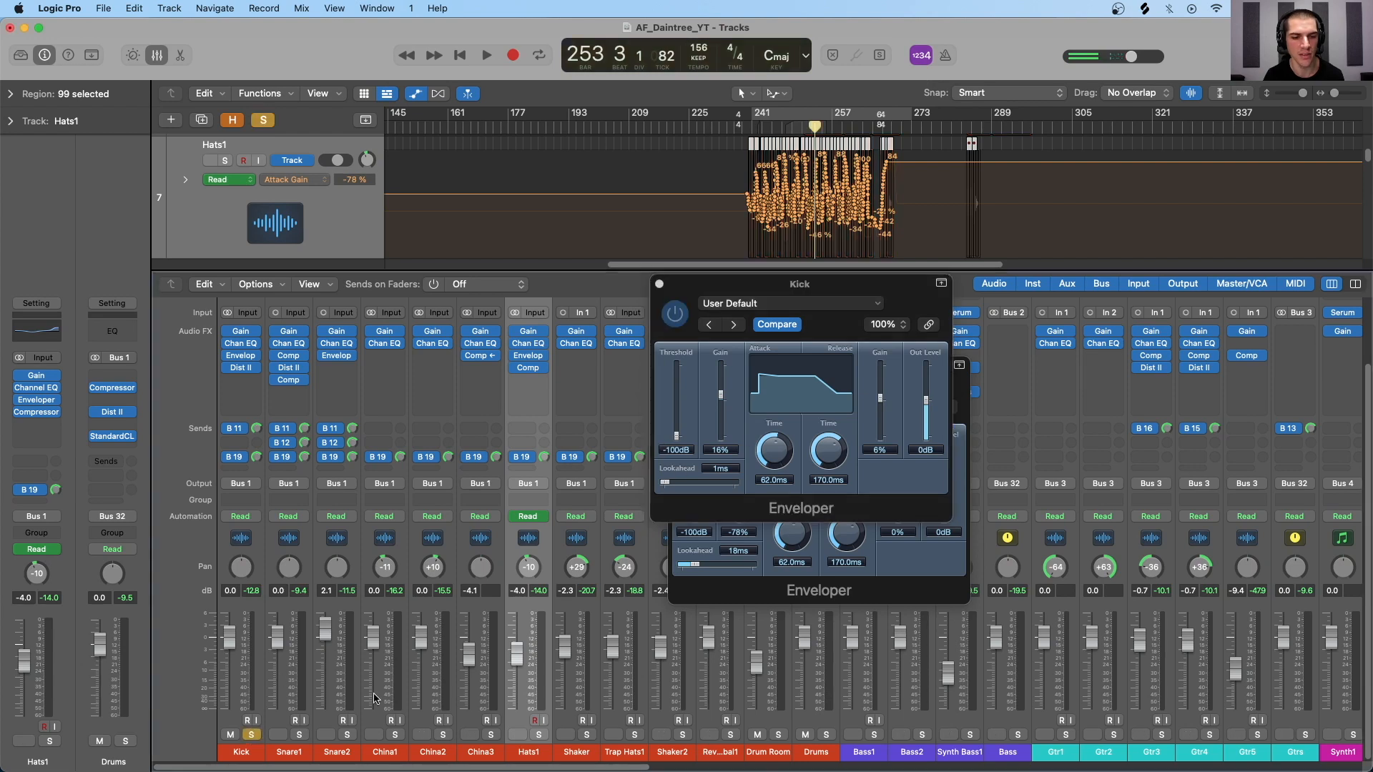
pyautogui.press('space')
pyautogui.moveTo(721, 394); pyautogui.dragTo(725, 448)
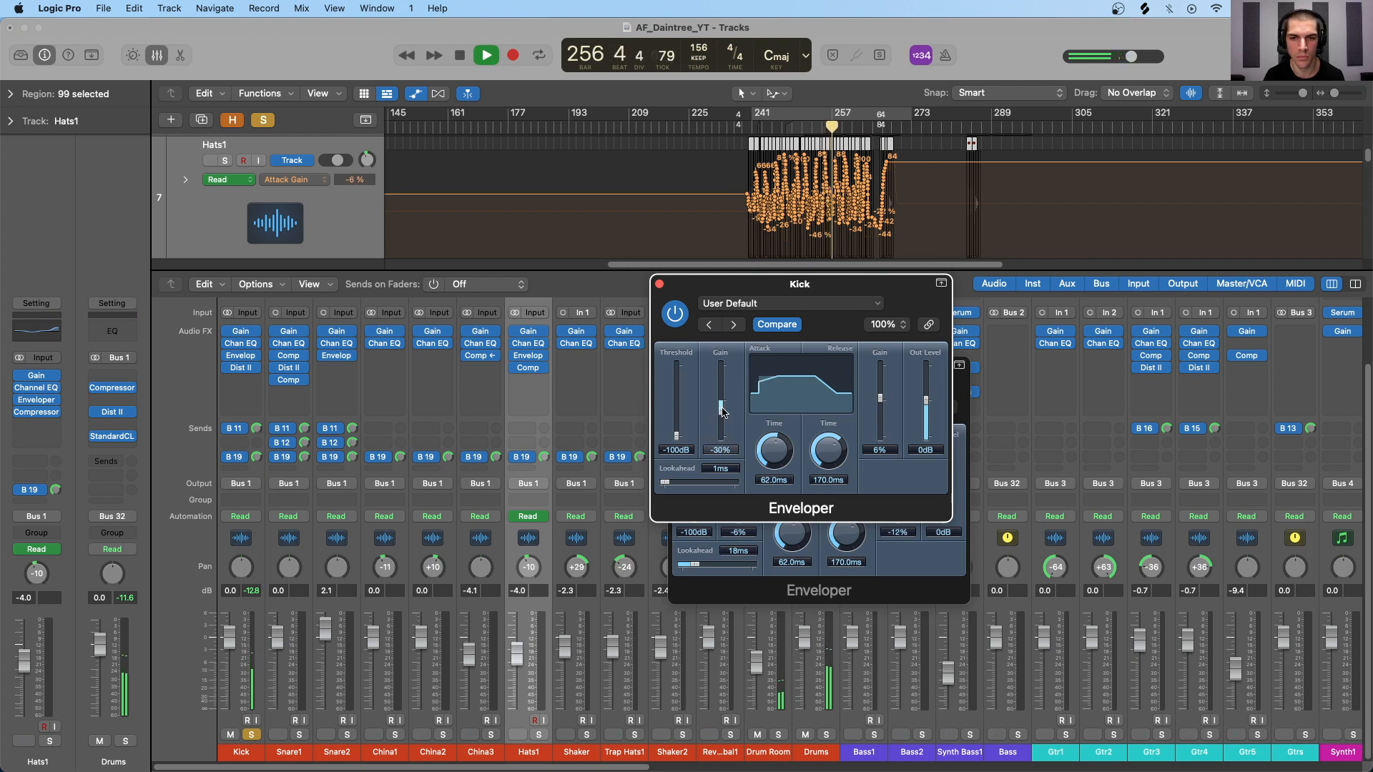
pyautogui.moveTo(721, 437); pyautogui.dragTo(722, 393)
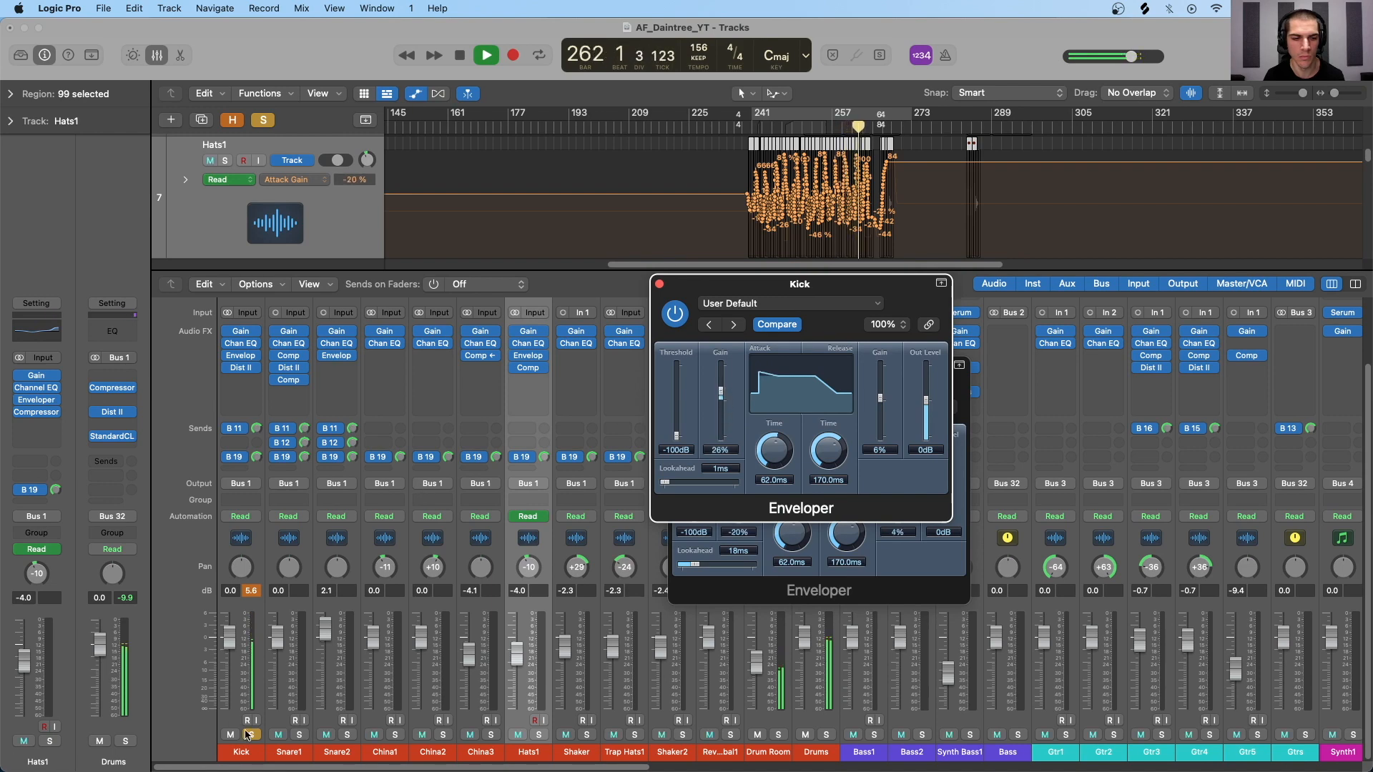
pyautogui.press('space')
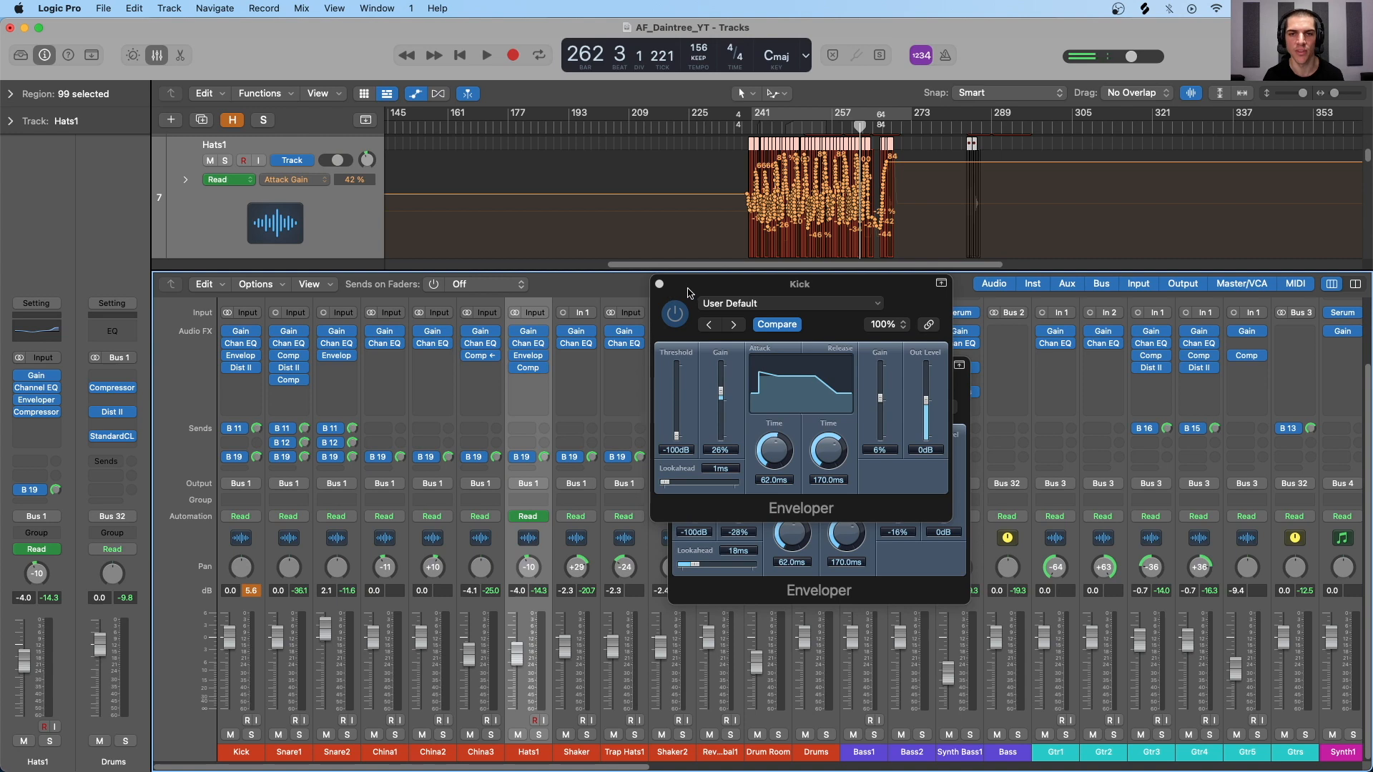
pyautogui.moveTo(666, 293); pyautogui.dragTo(657, 292)
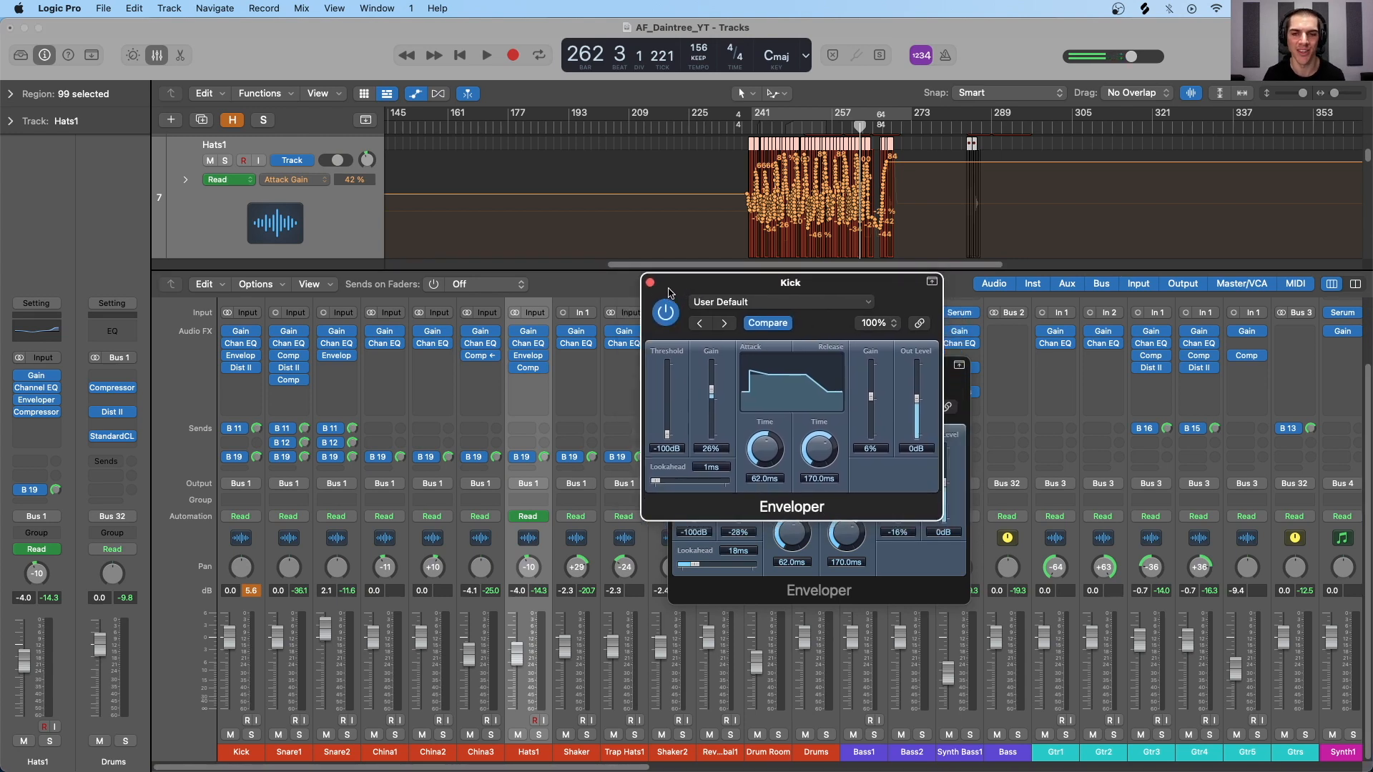
pyautogui.keyDown('alt'); pyautogui.click(650, 283); pyautogui.keyUp('alt')
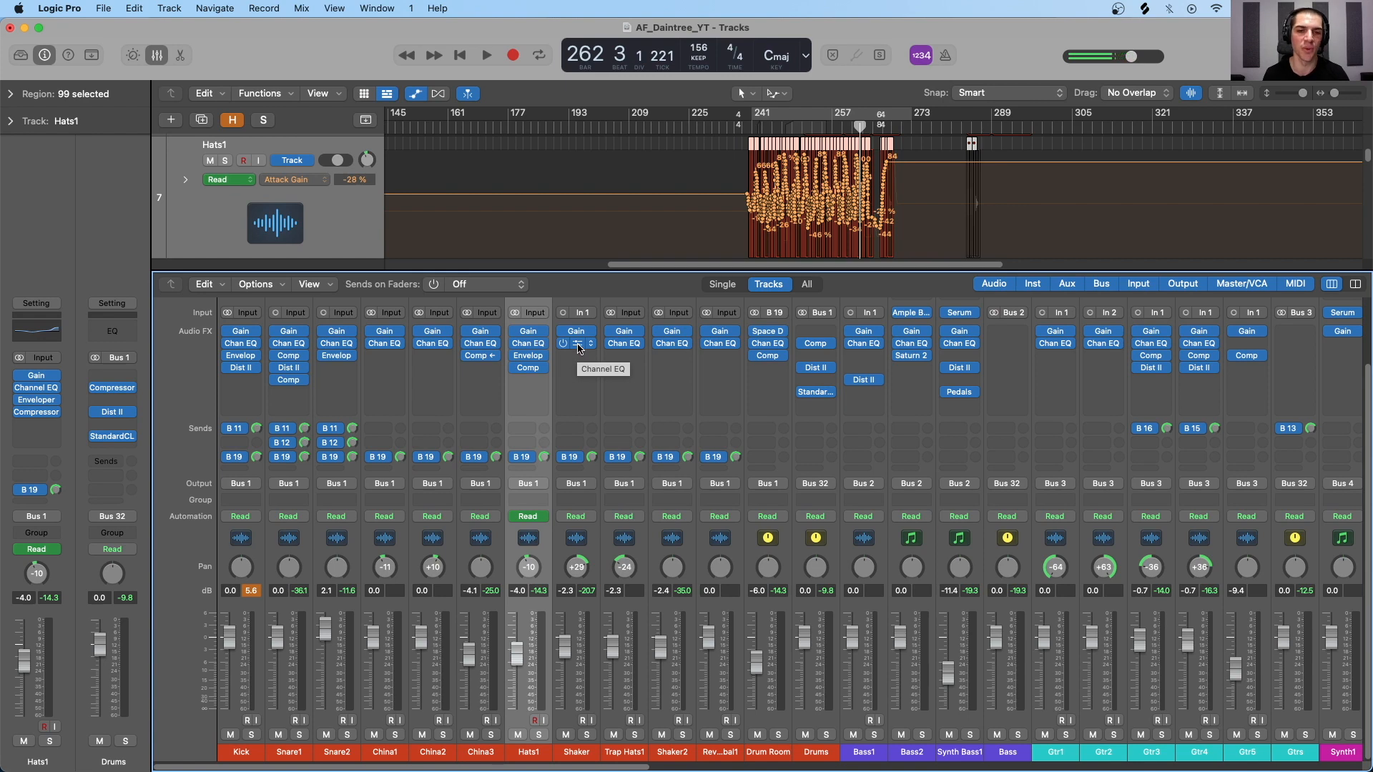
# Step: Open the Shaker's Channel EQ to examine its low-cut curve and band settings, then close it
pyautogui.click(579, 346)
pyautogui.moveTo(754, 286); pyautogui.dragTo(720, 222)
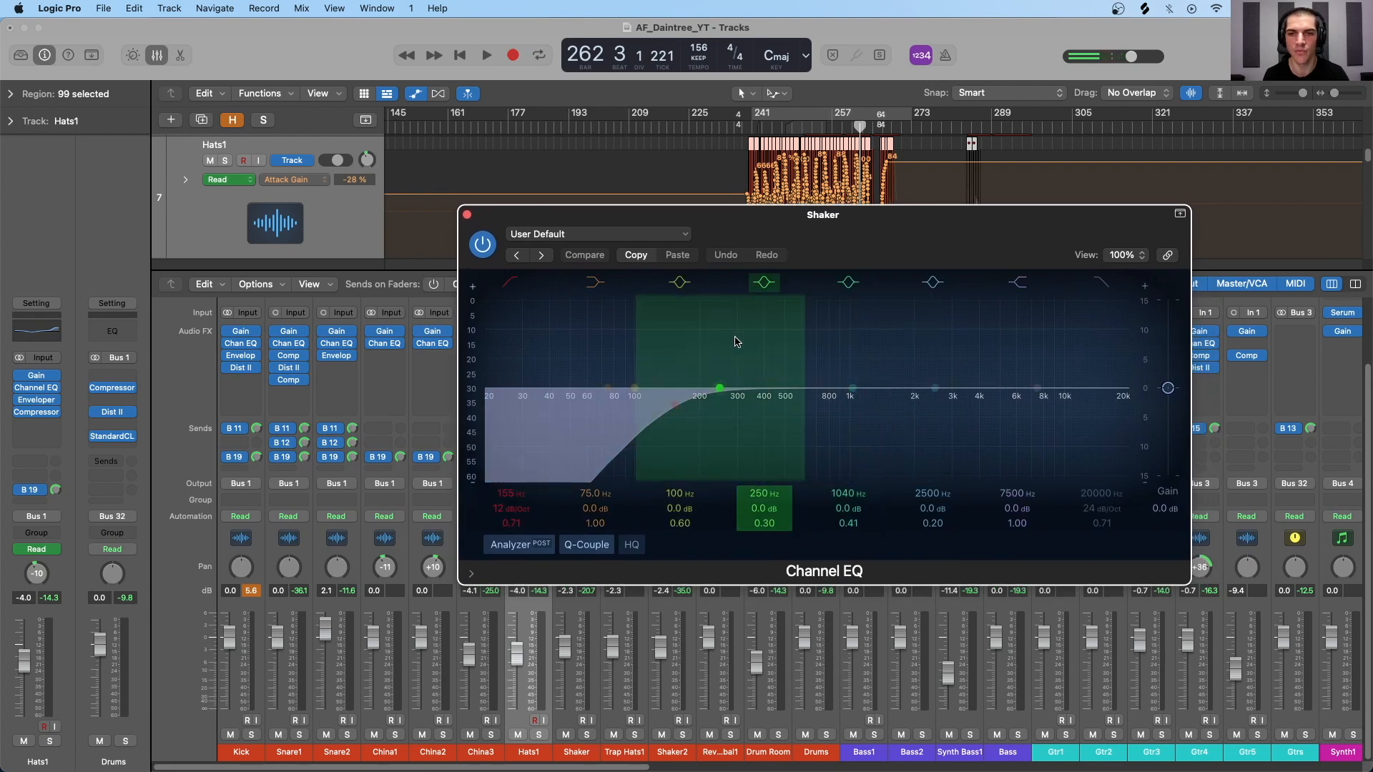
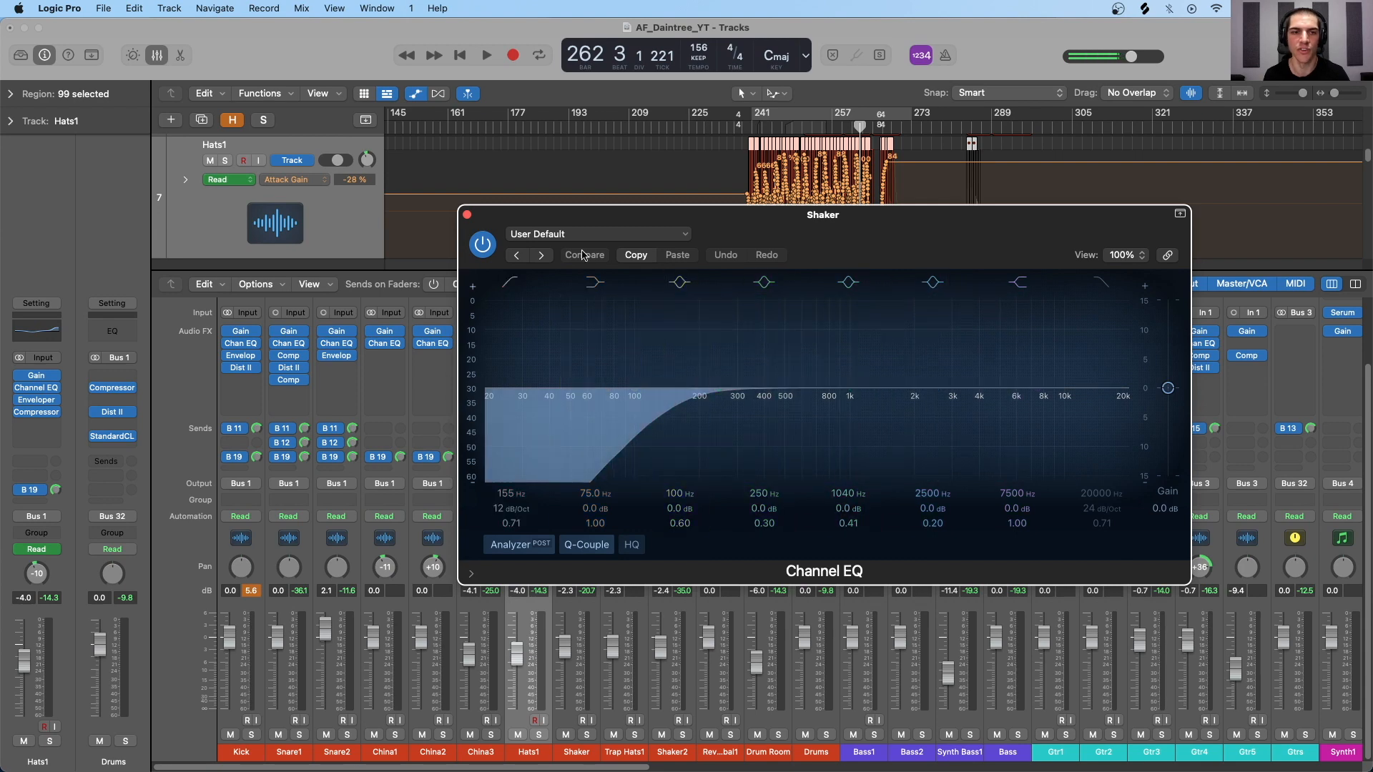
pyautogui.click(467, 215)
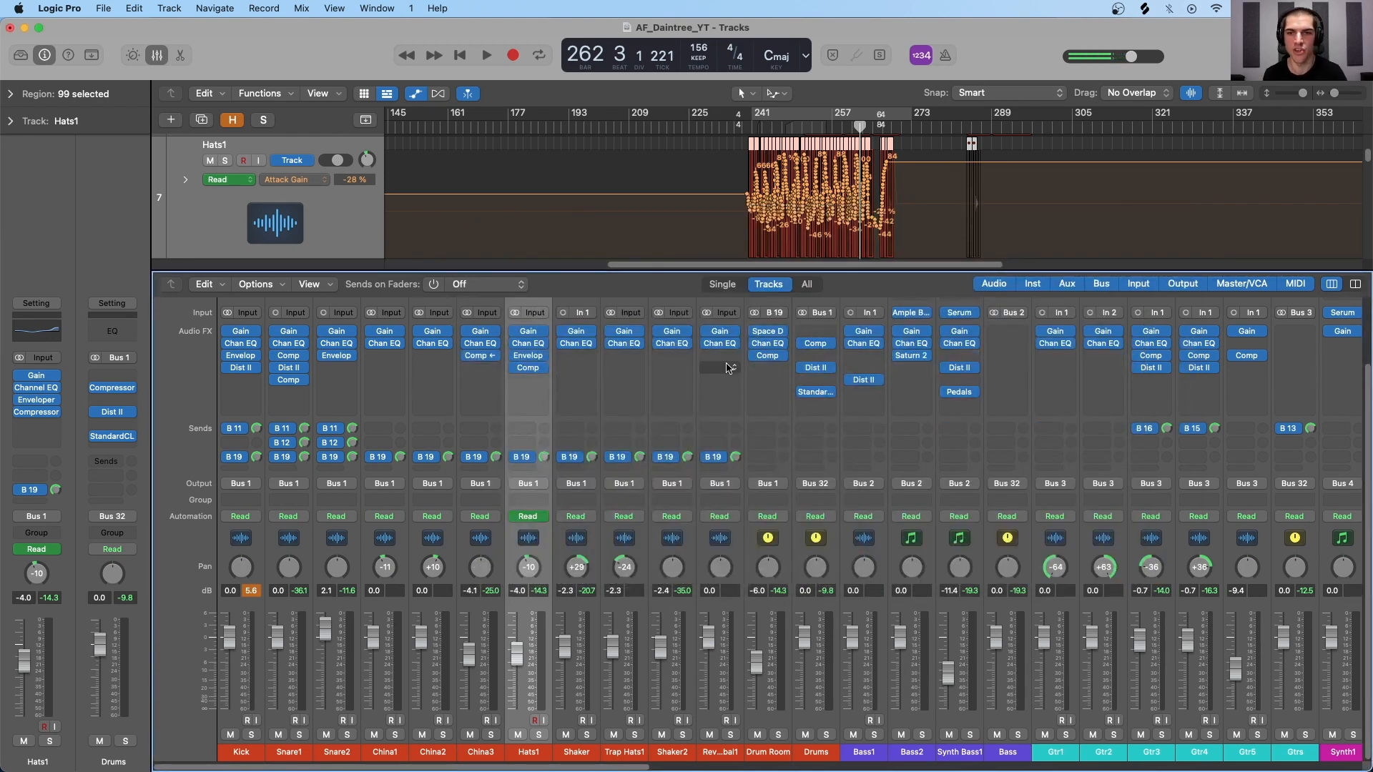
# Step: Play from about bar 251 to watch the mixer's gain reduction meters, then stop playback
pyautogui.scroll(3, 757, 348)
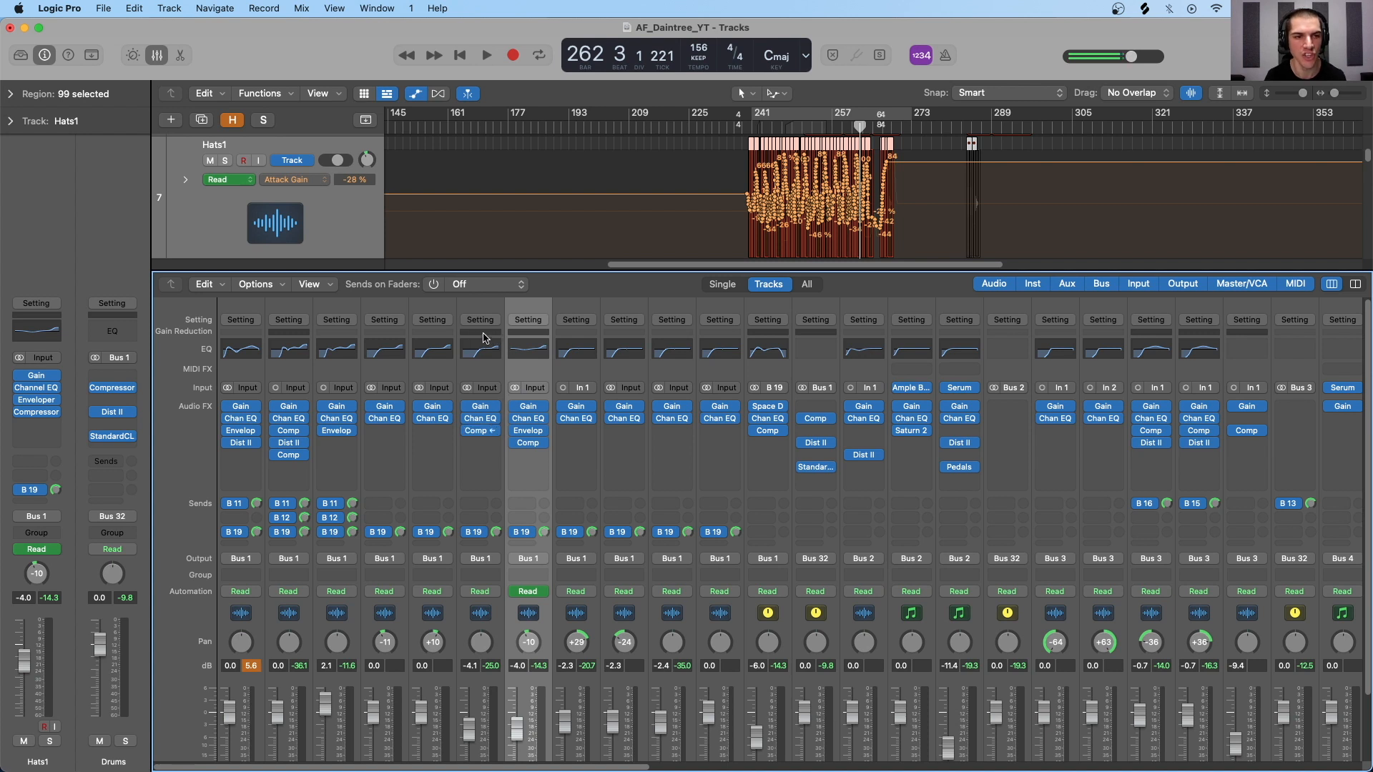
pyautogui.click(803, 126)
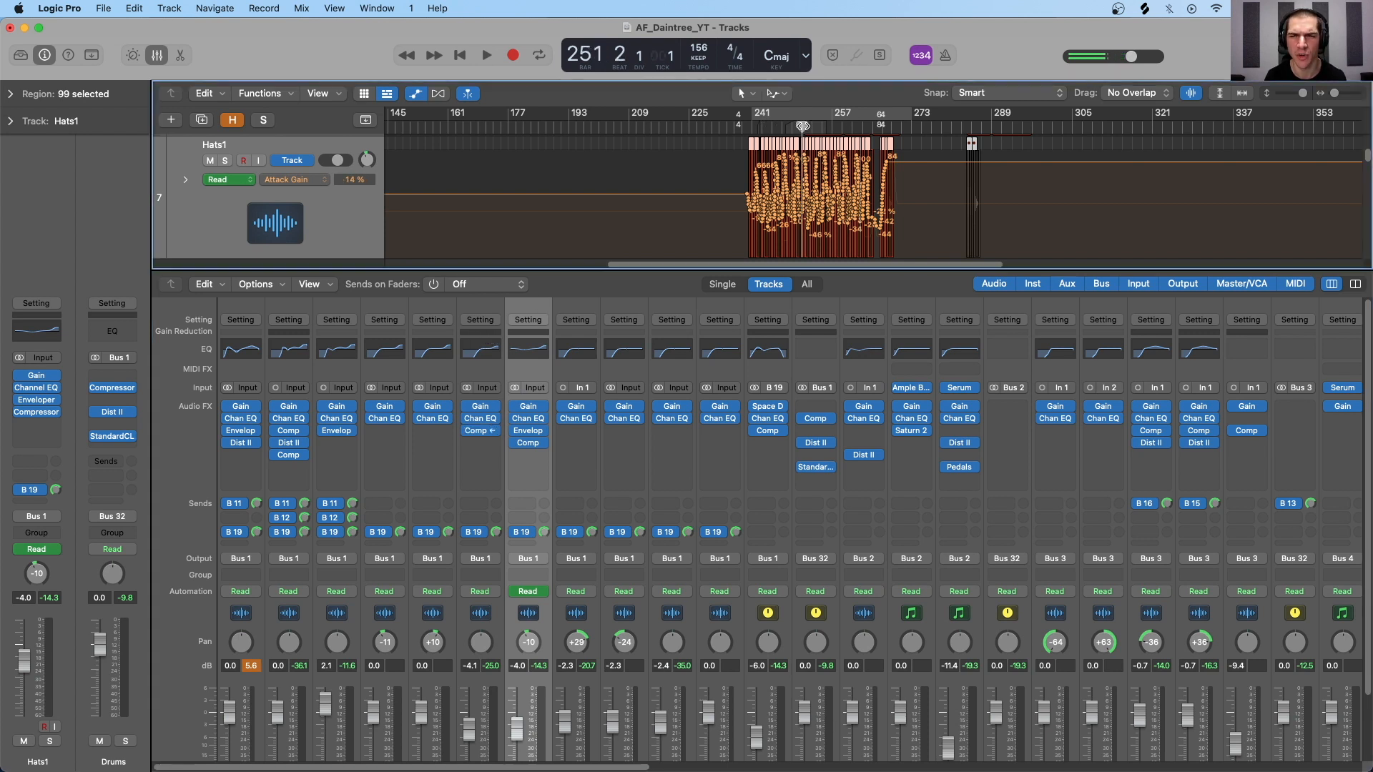
pyautogui.press('space')
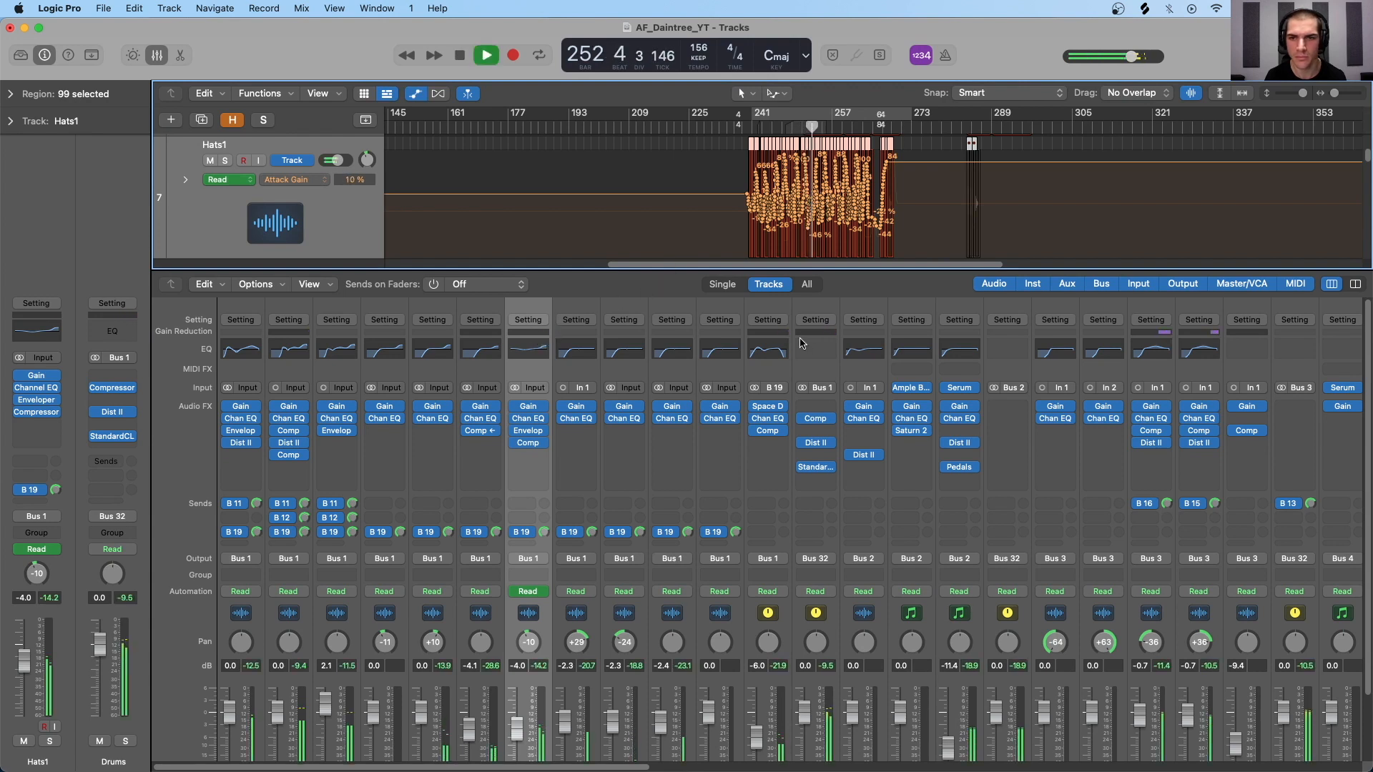
pyautogui.press('space')
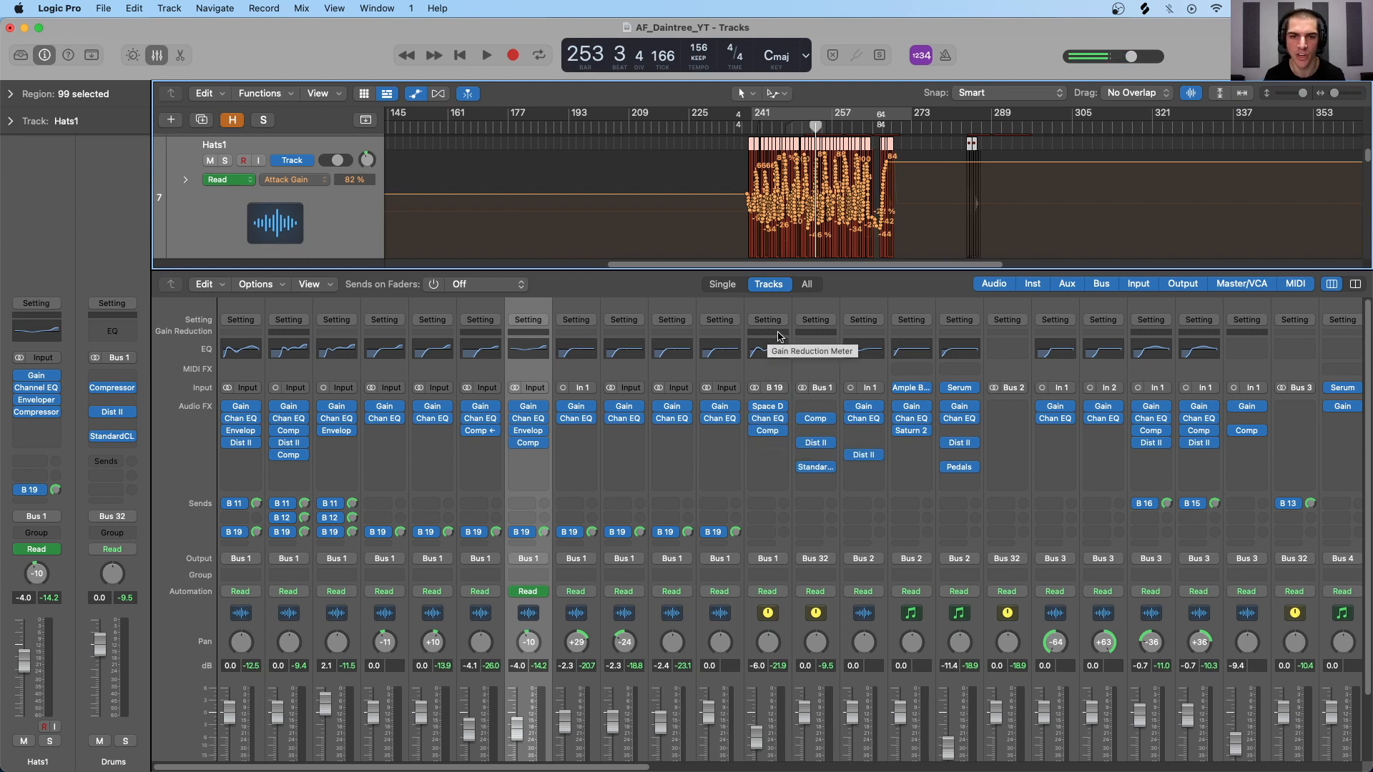
# Step: Open Hats1's Channel EQ, toggle its analyzer off and on, view the stereo processing options, and close it
pyautogui.click(531, 418)
pyautogui.moveTo(852, 297); pyautogui.dragTo(852, 267)
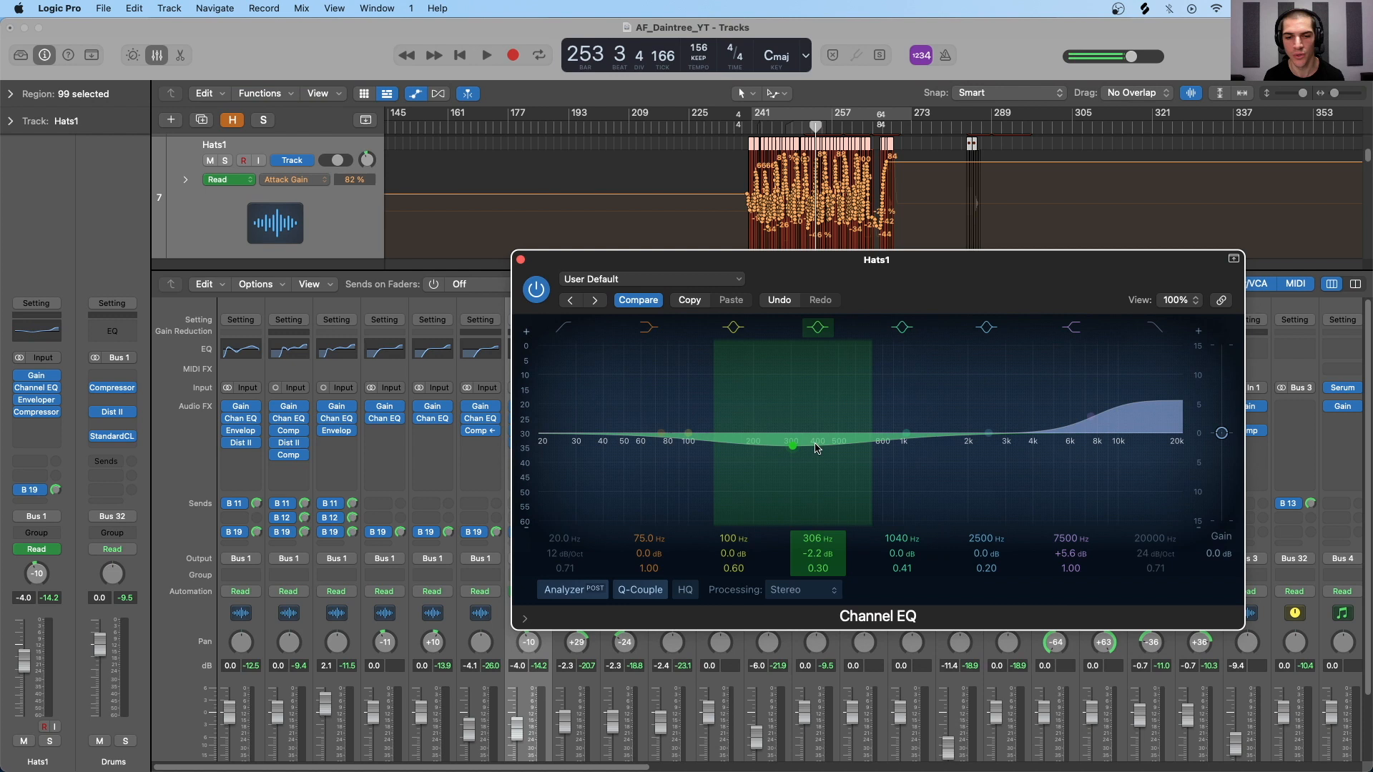
pyautogui.click(577, 594)
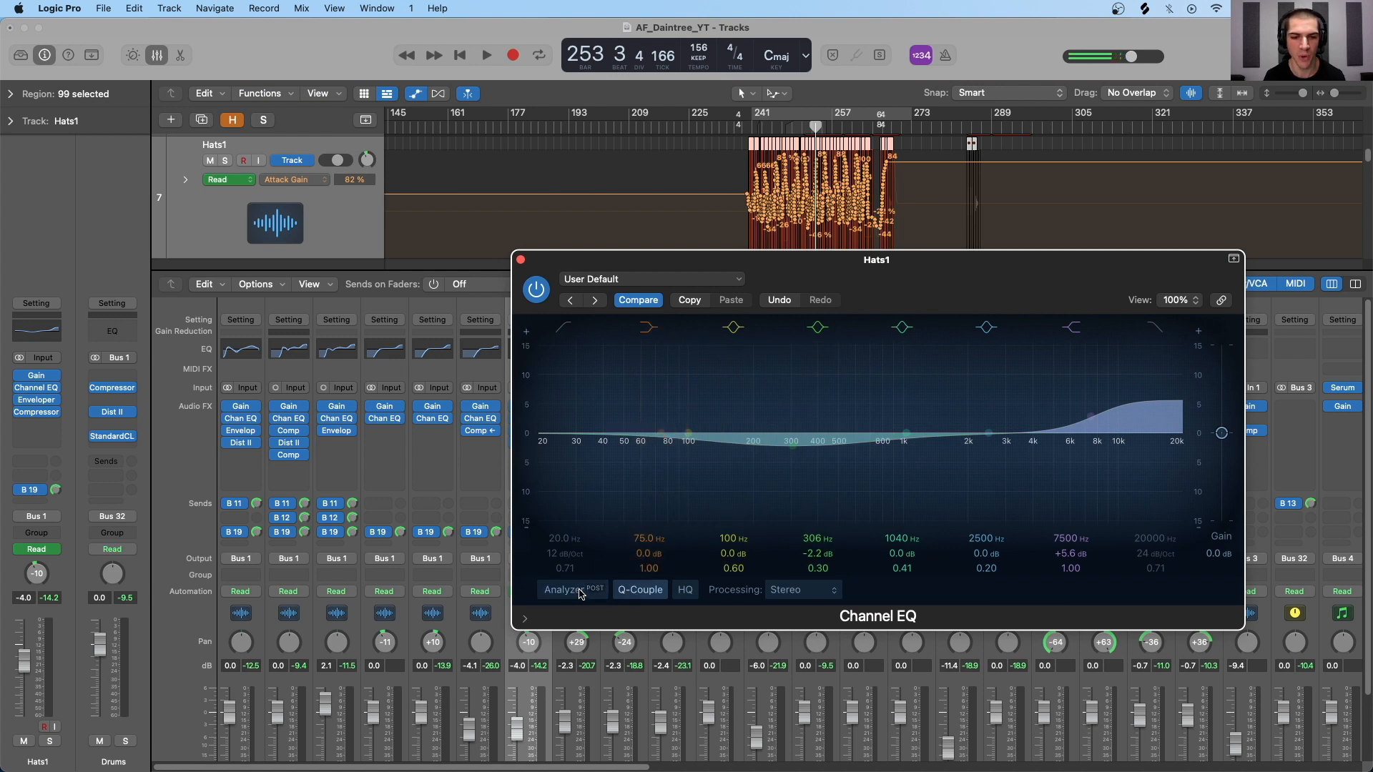
pyautogui.click(581, 594)
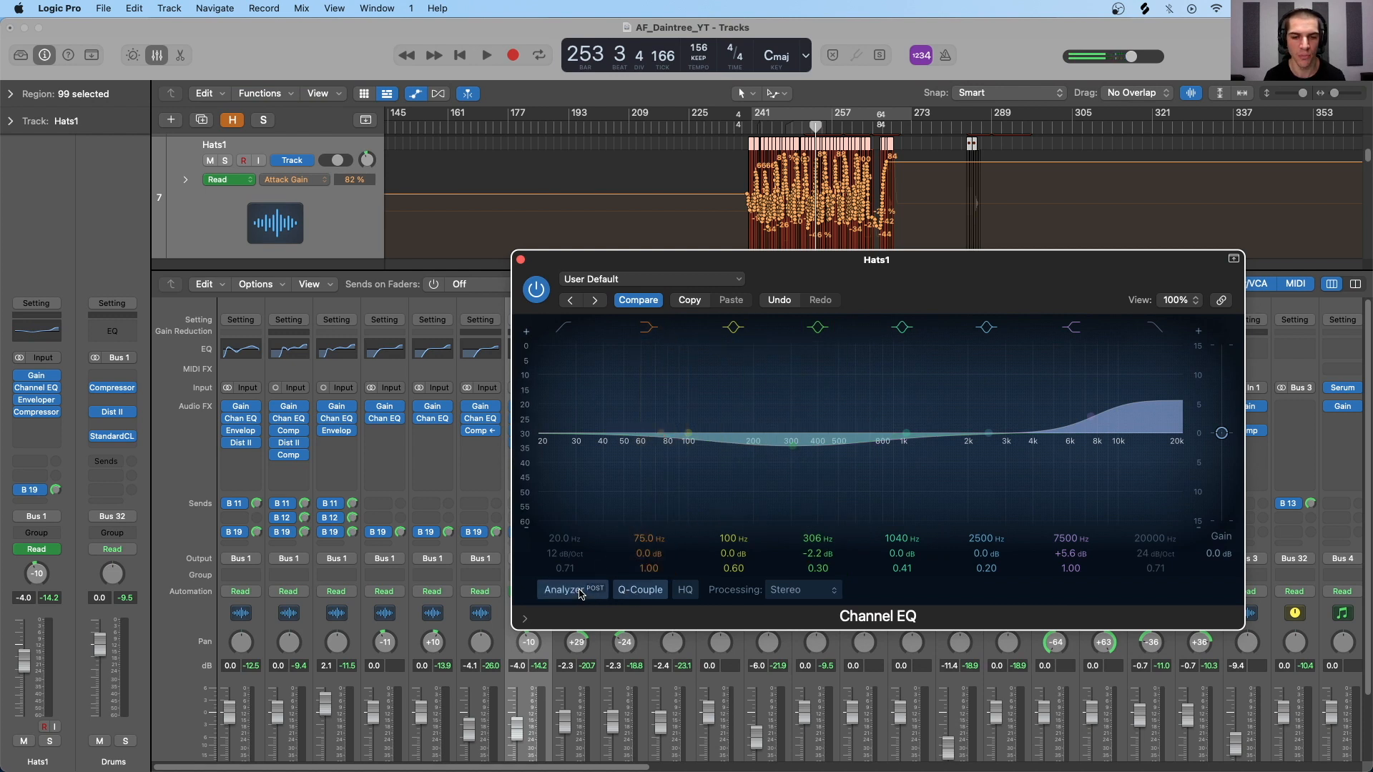
pyautogui.click(804, 592)
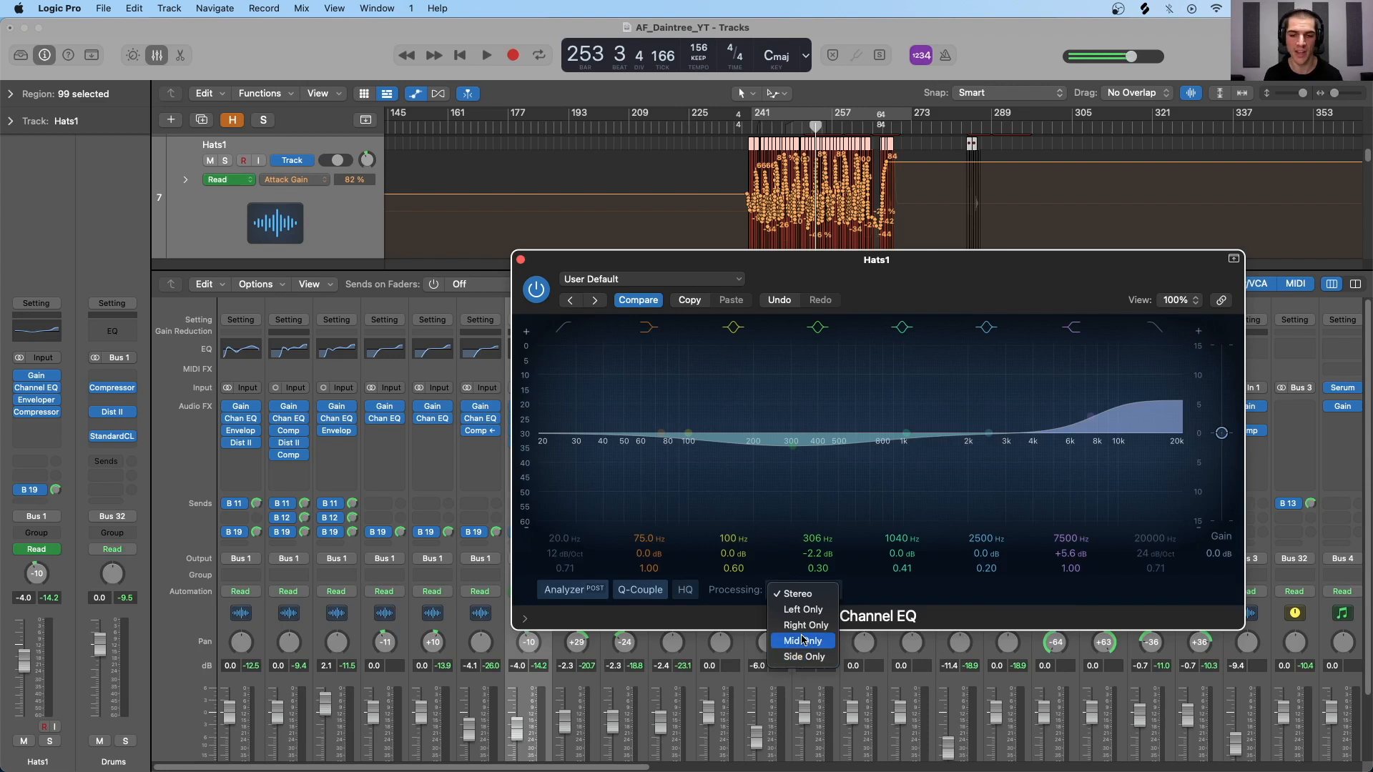
pyautogui.click(520, 260)
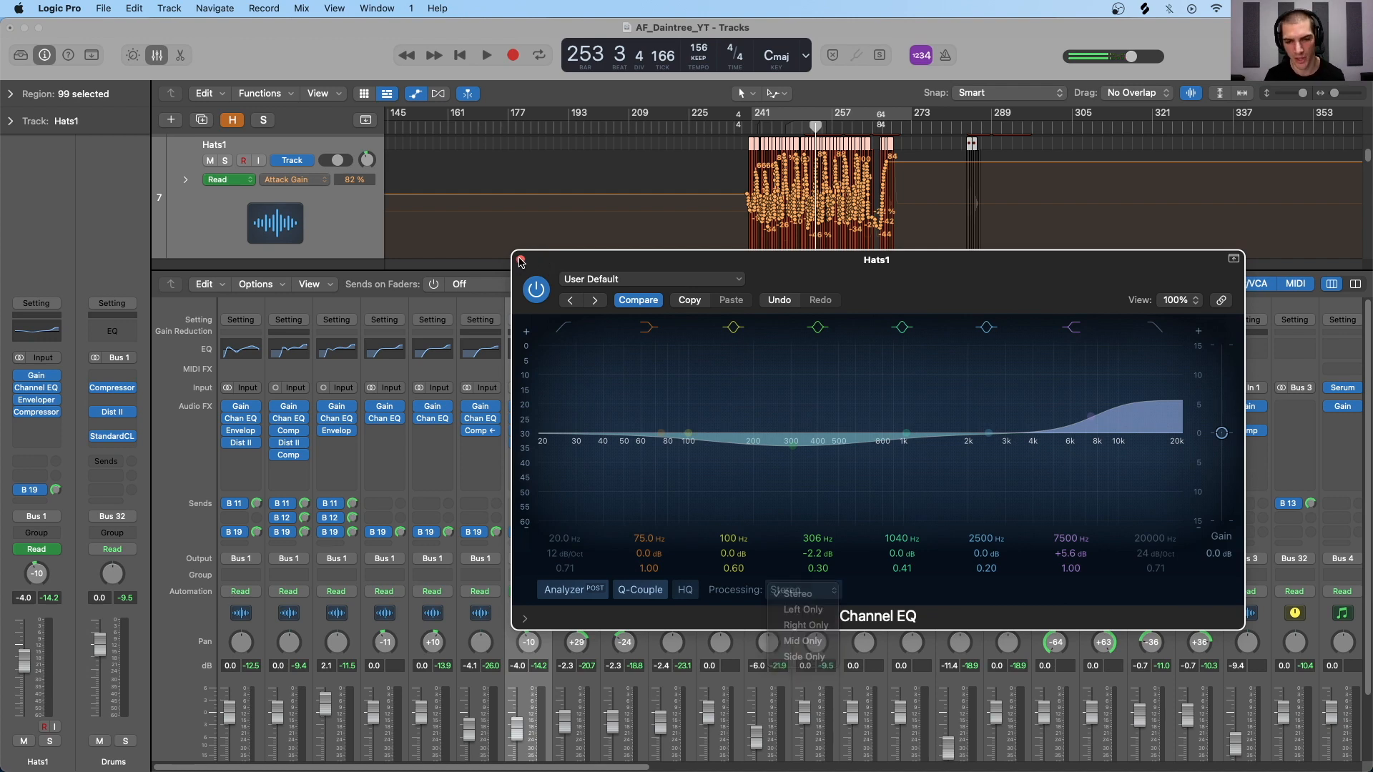
pyautogui.click(520, 260)
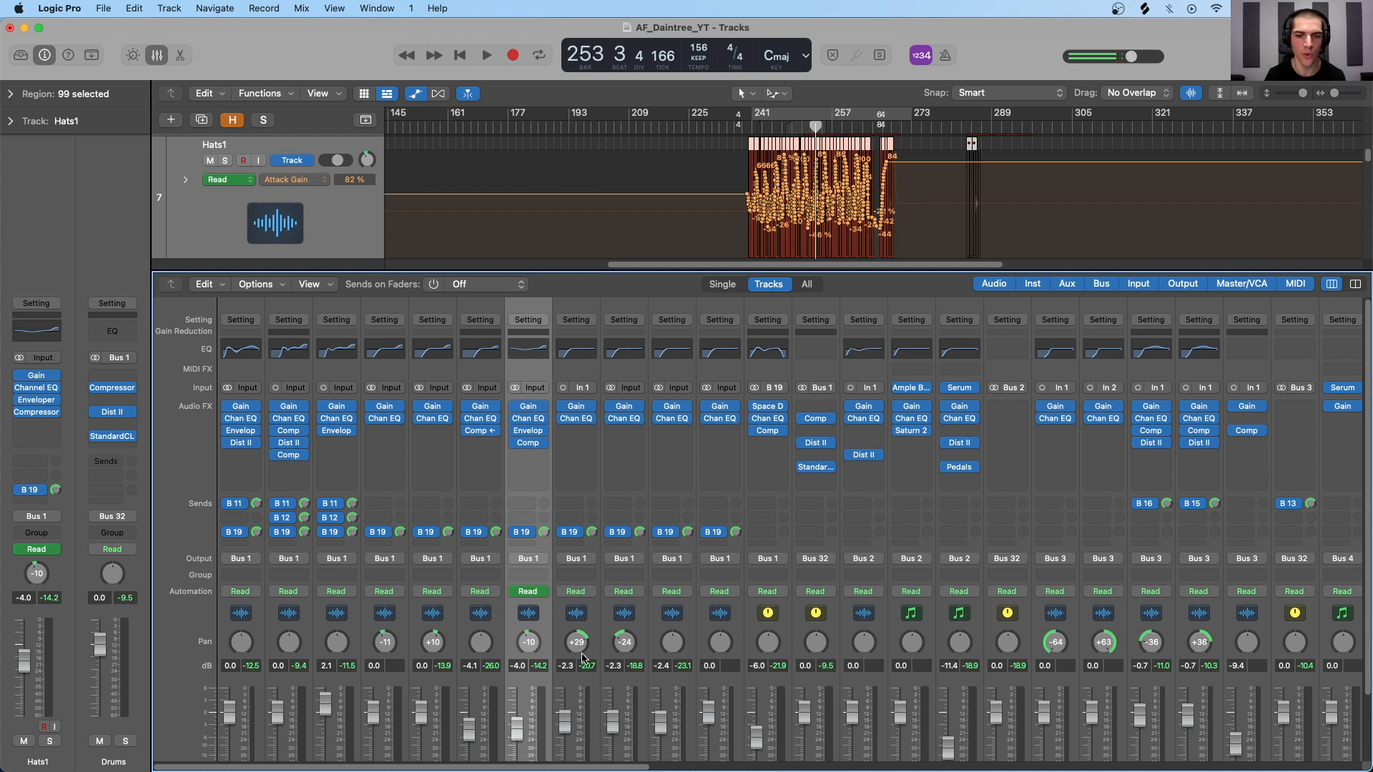
# Step: Find the aux return channels and enlarge the mixer so their faders and names show
pyautogui.click(595, 622)
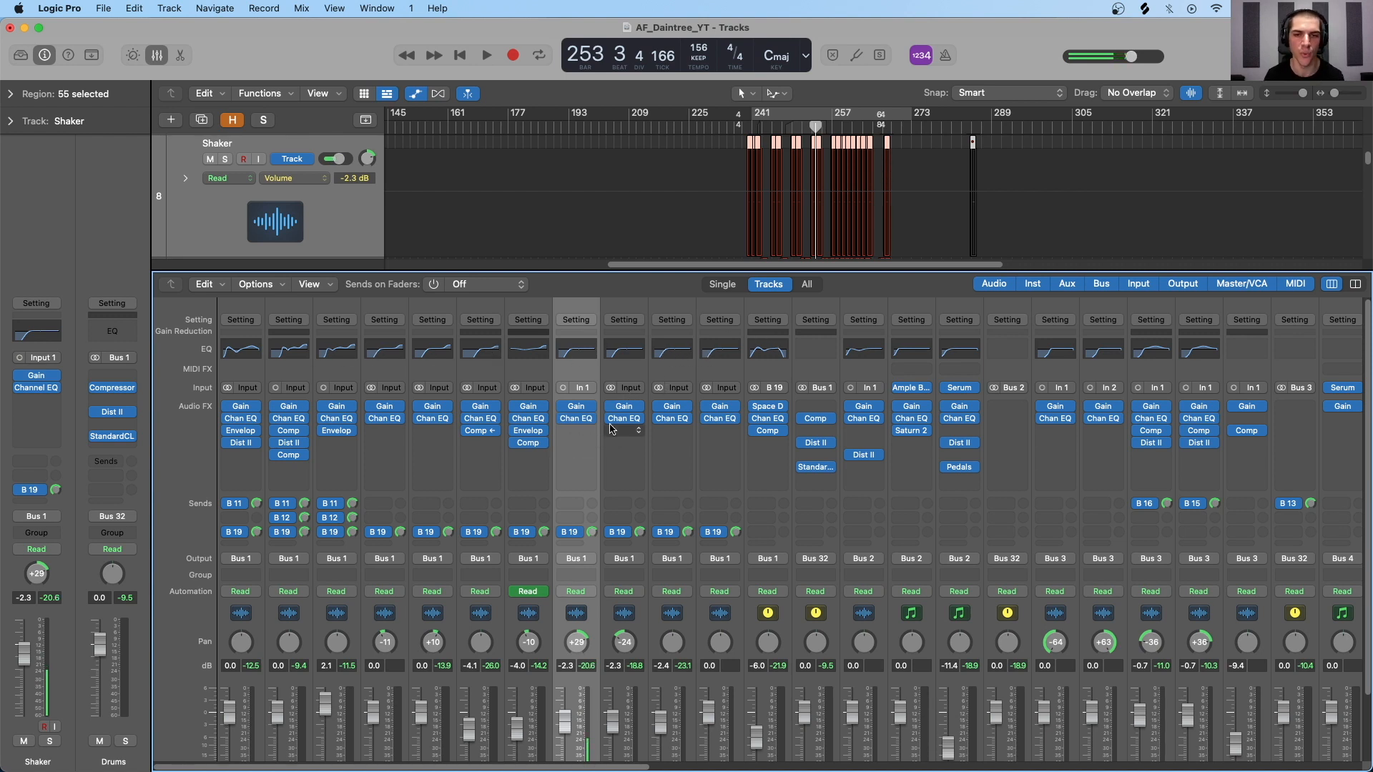
pyautogui.hscroll(2, 619, 431)
pyautogui.hscroll(8, 619, 431)
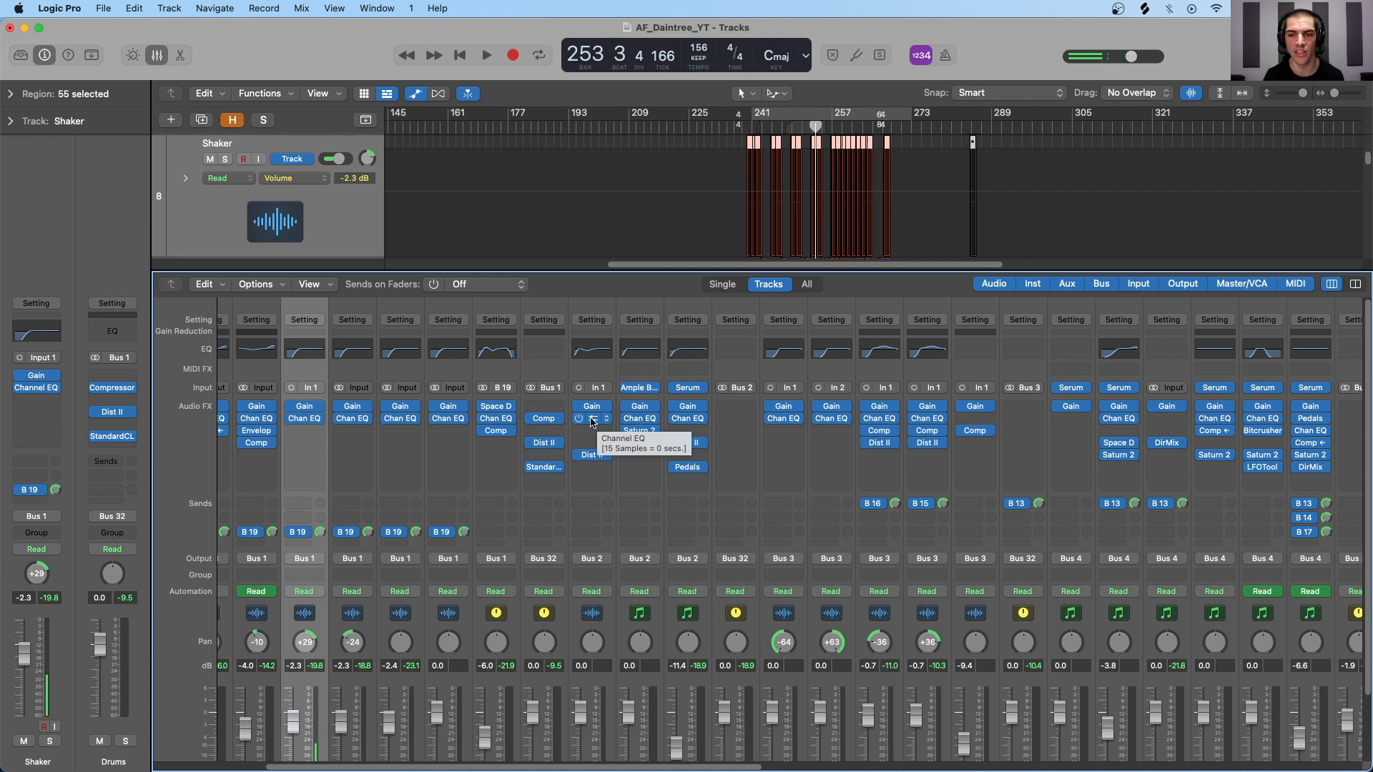
pyautogui.hscroll(15, 594, 422)
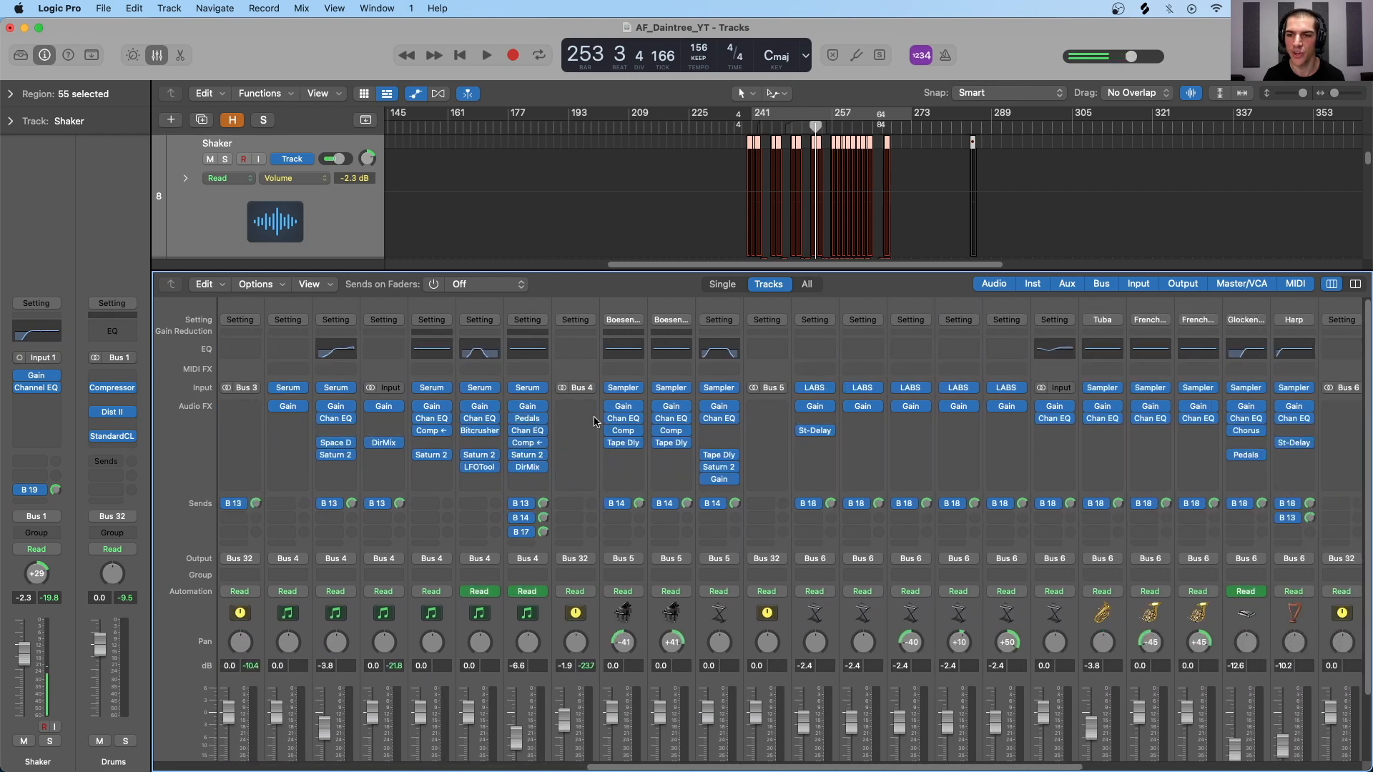
pyautogui.hscroll(14, 593, 422)
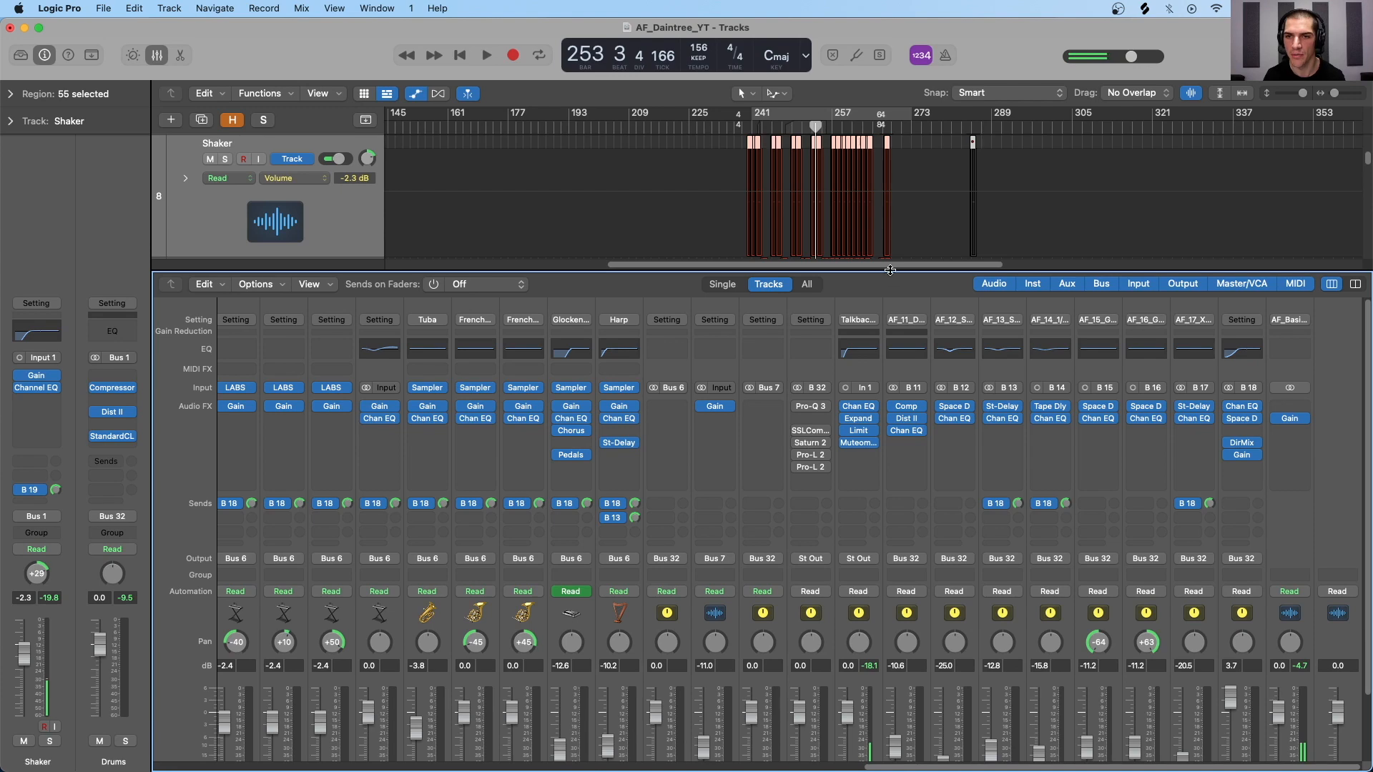
pyautogui.moveTo(891, 271); pyautogui.dragTo(891, 195)
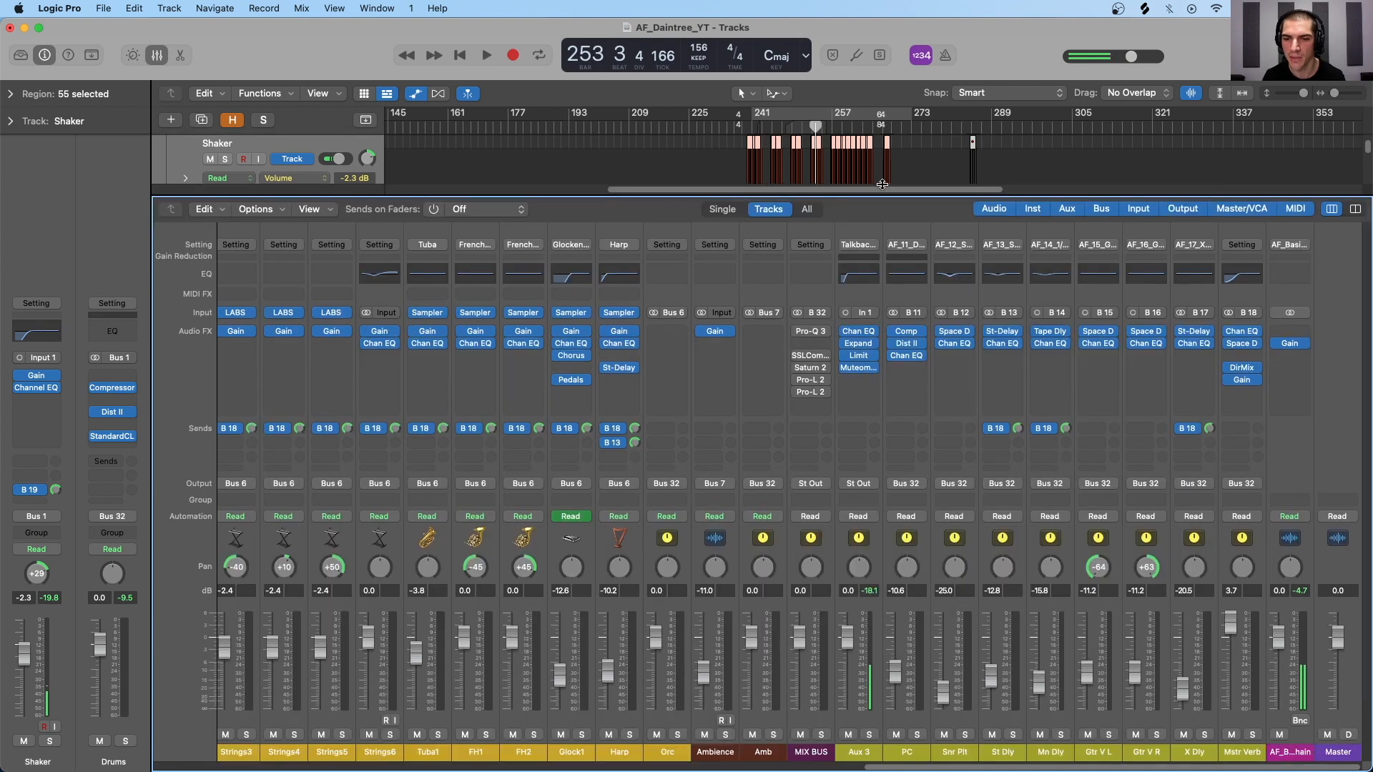
# Step: Select the Snr Plt, St Dly and Mn Dly channels, and examine Mn Dly's Channel EQ before closing it
pyautogui.click(973, 557)
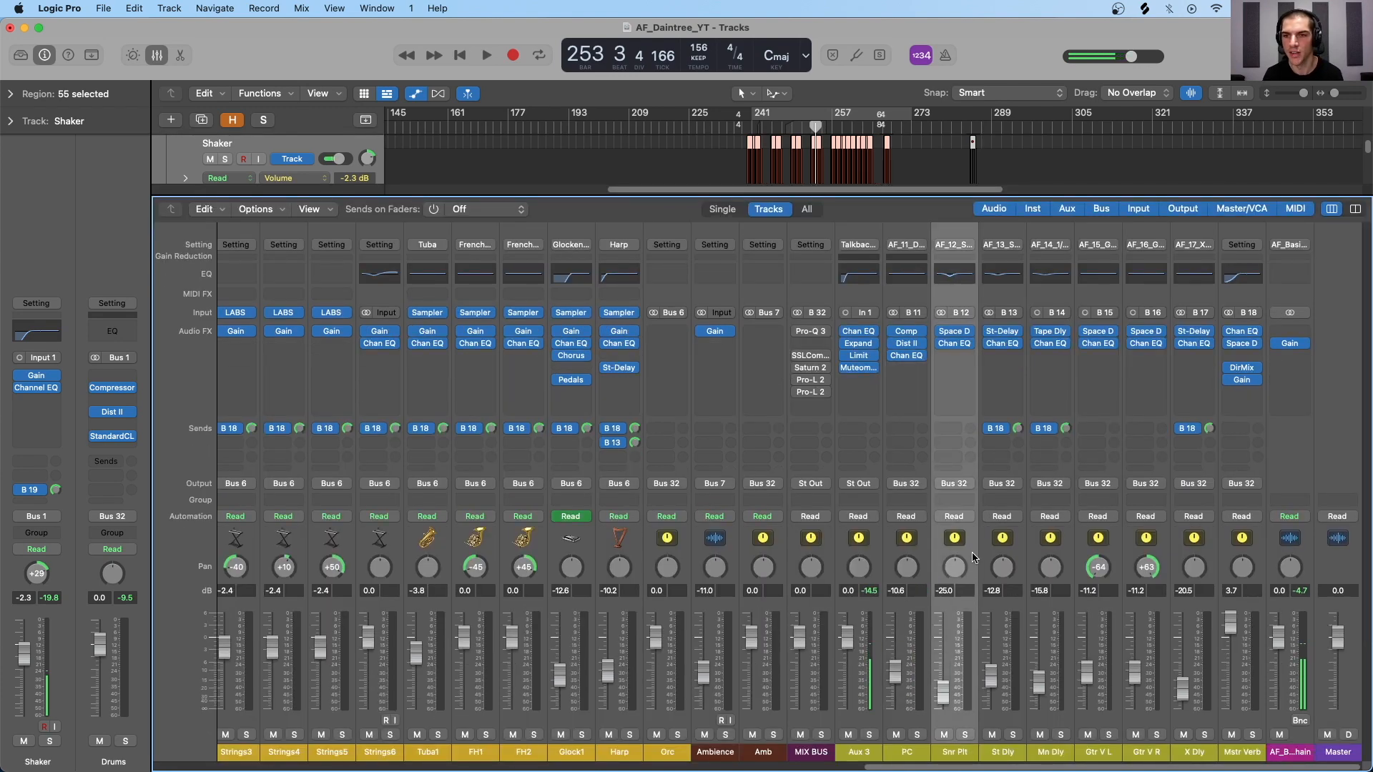
pyautogui.click(1024, 552)
pyautogui.click(1065, 552)
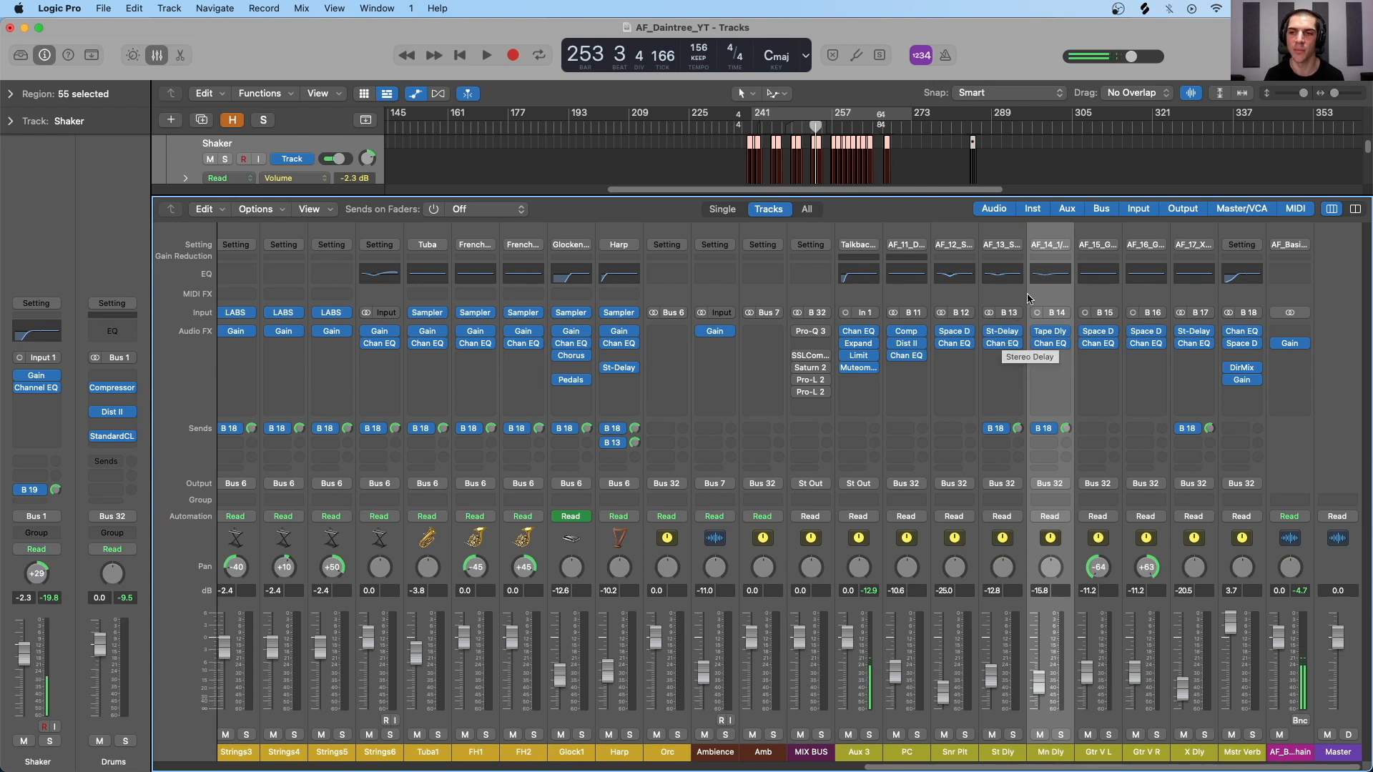
pyautogui.click(1050, 343)
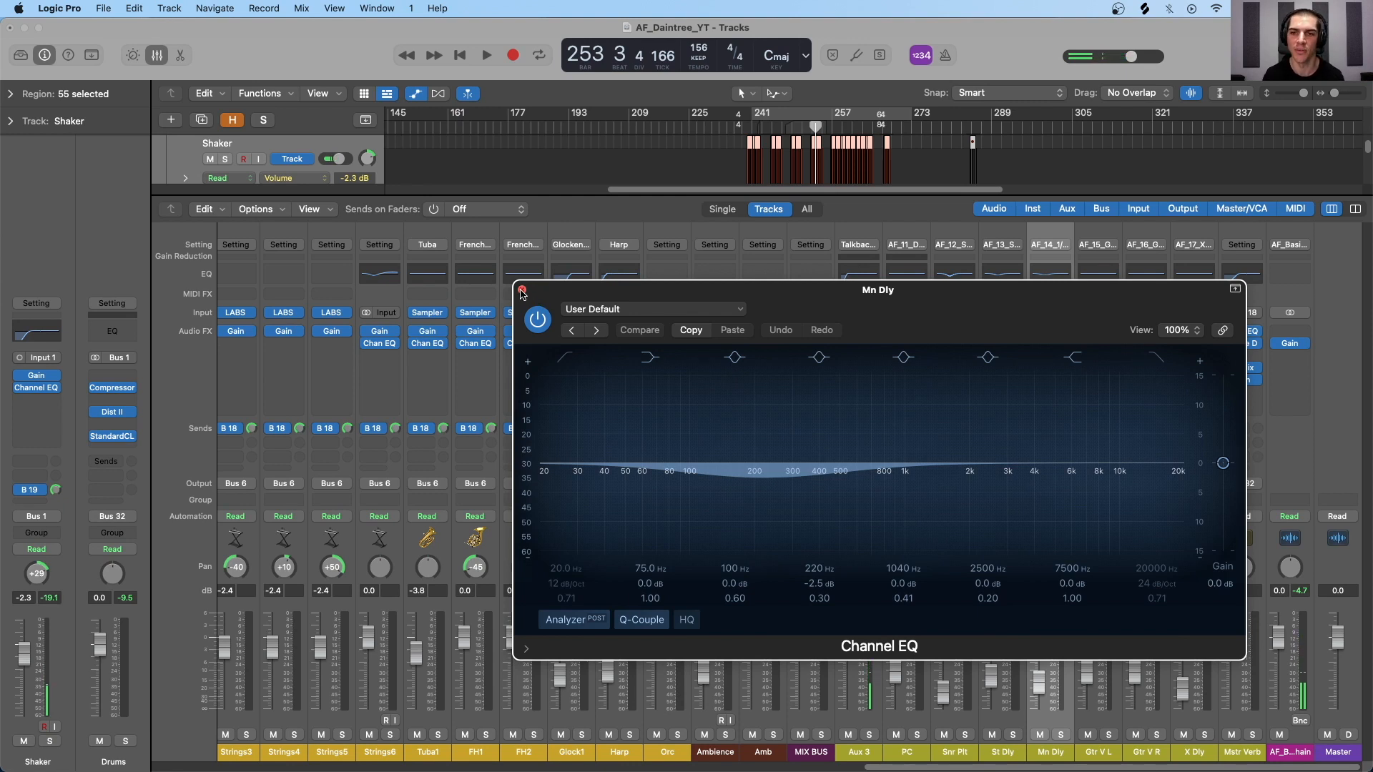
pyautogui.click(313, 62)
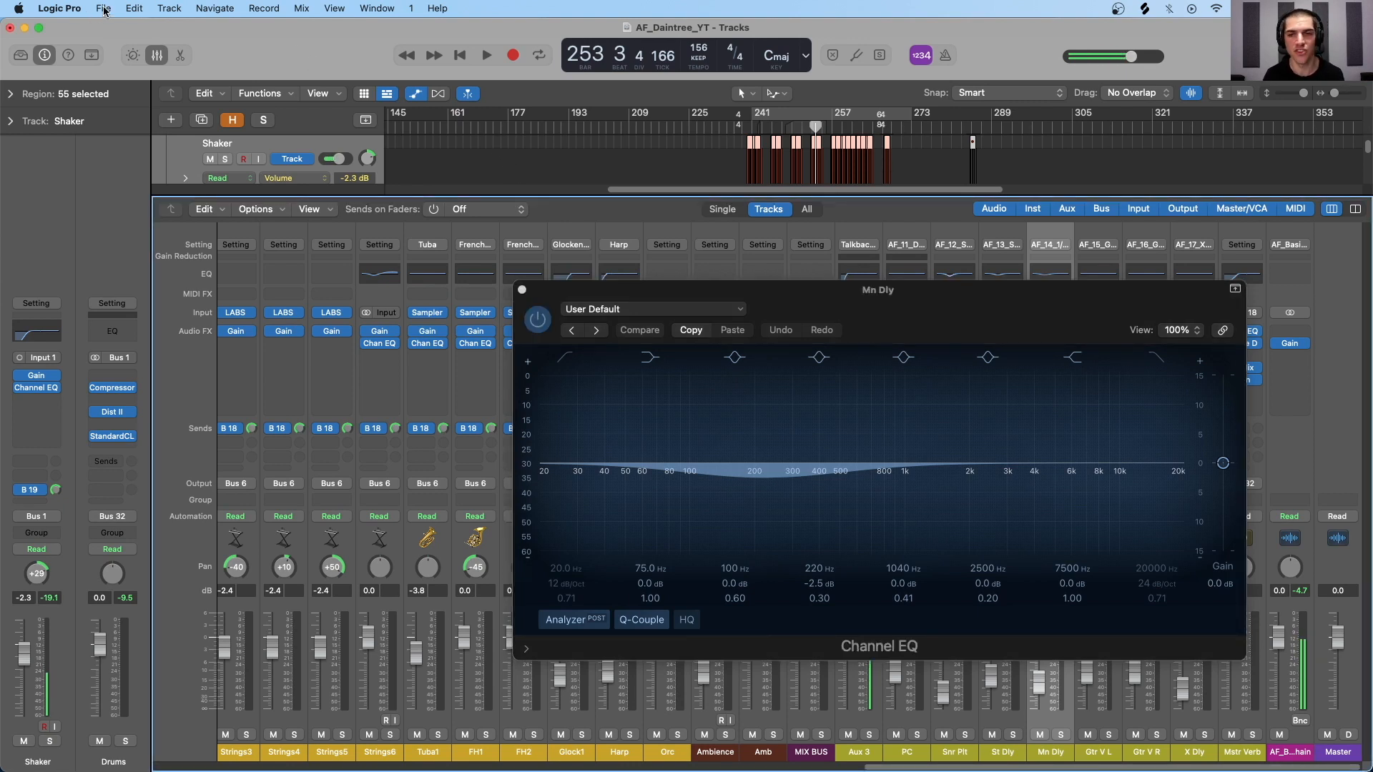
pyautogui.click(522, 289)
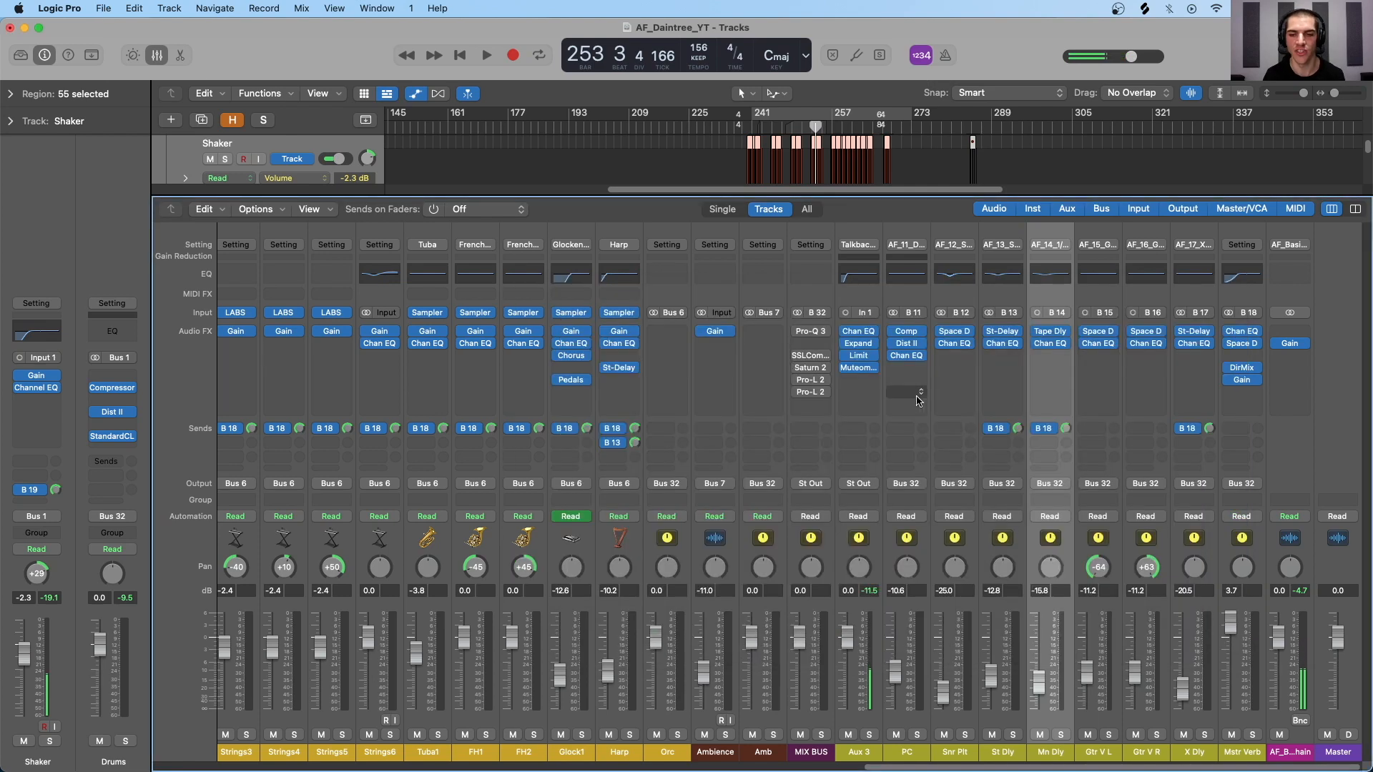
# Step: Switch to the LM7M_Wise_Man_Mix_Jan_16 project and examine the Channel EQ curve on GtrV L, then close it
pyautogui.click(104, 8)
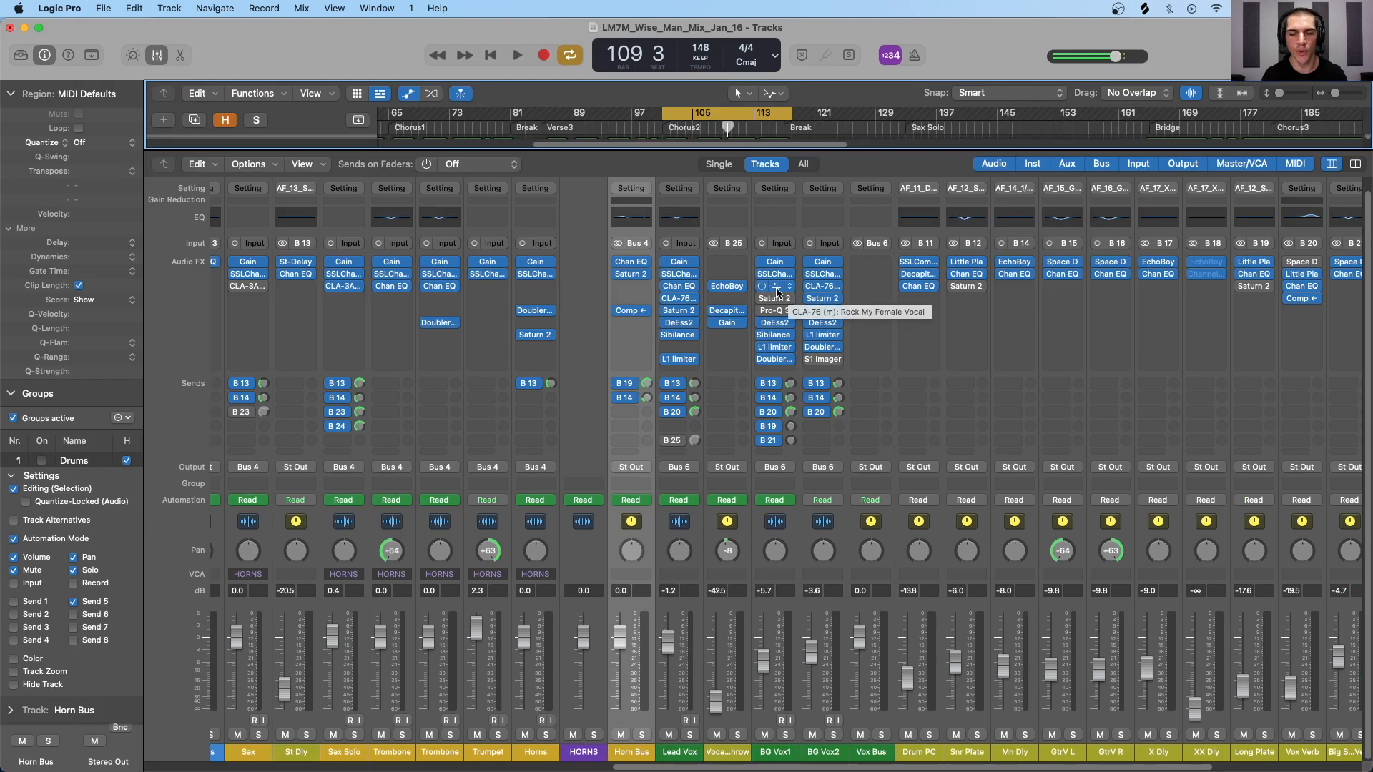
pyautogui.click(985, 503)
pyautogui.hscroll(4, 987, 529)
pyautogui.hscroll(3, 987, 530)
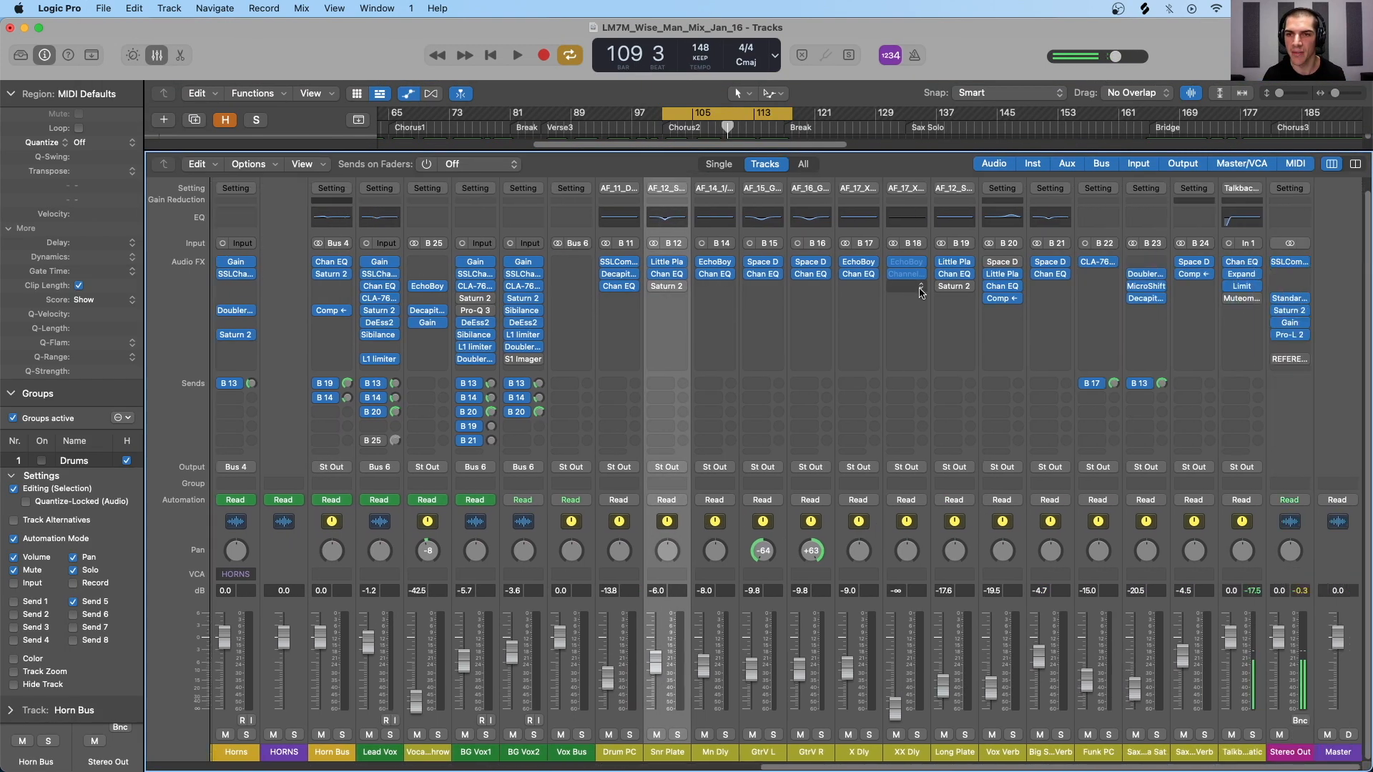
pyautogui.click(772, 219)
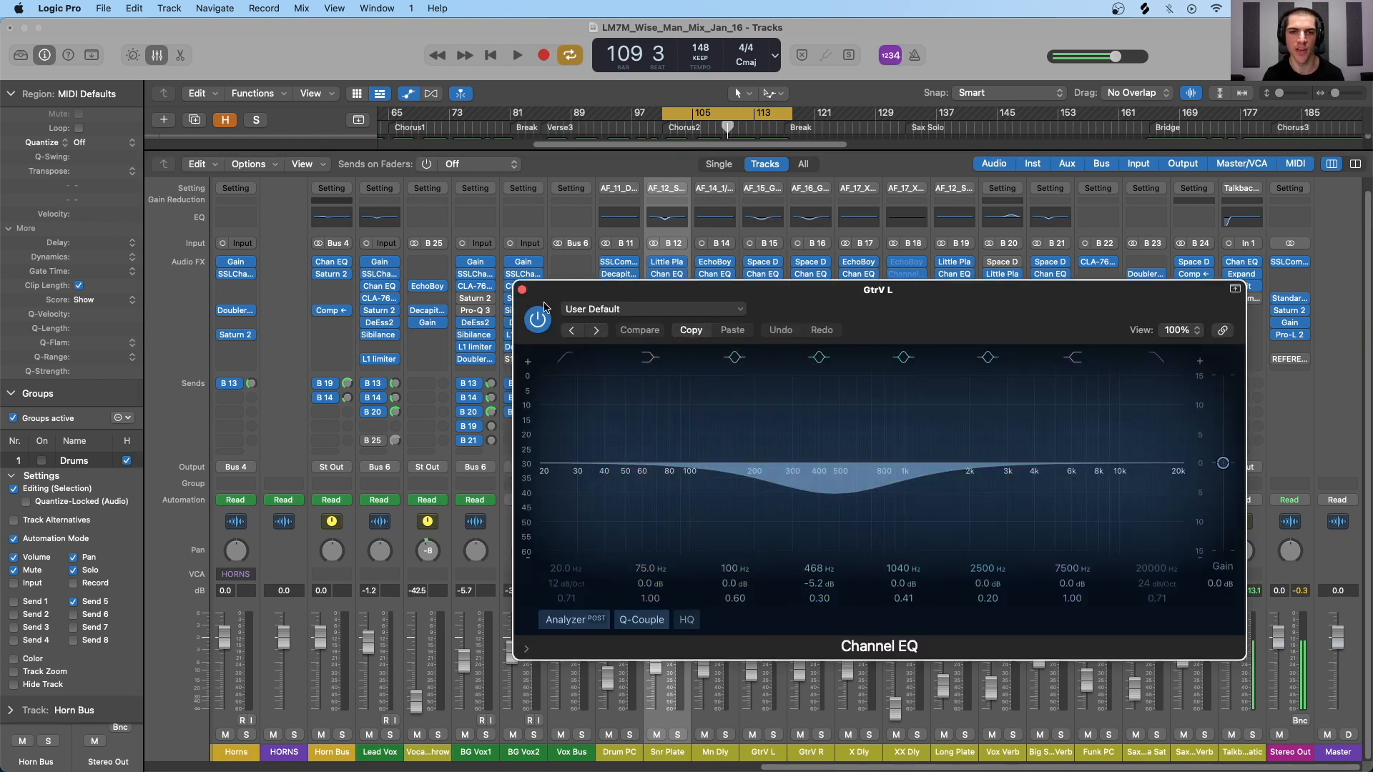
pyautogui.click(522, 291)
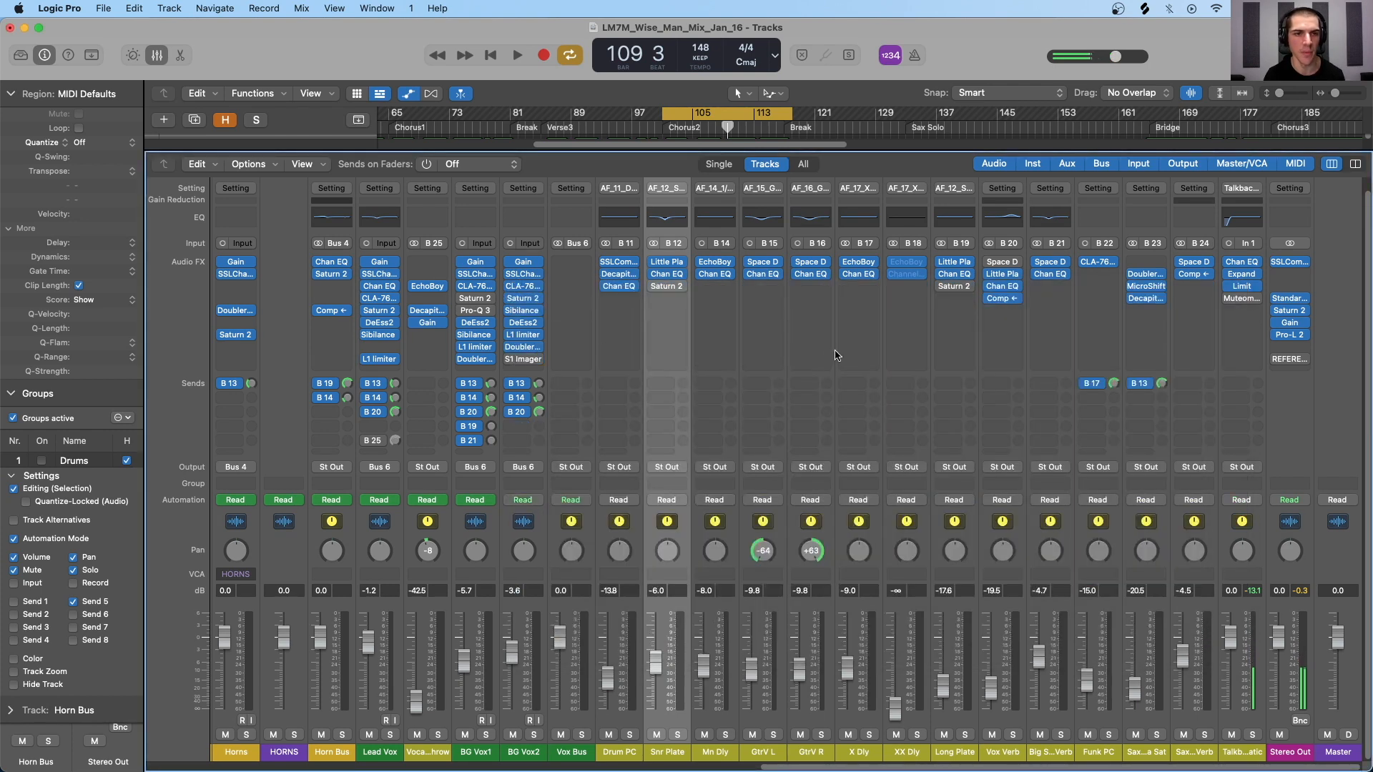
# Step: Open the SSLChannel and Channel EQ on the Trombone channels to compare their EQ settings, then close both
pyautogui.hscroll(-10, 821, 344)
pyautogui.hscroll(-3, 1055, 339)
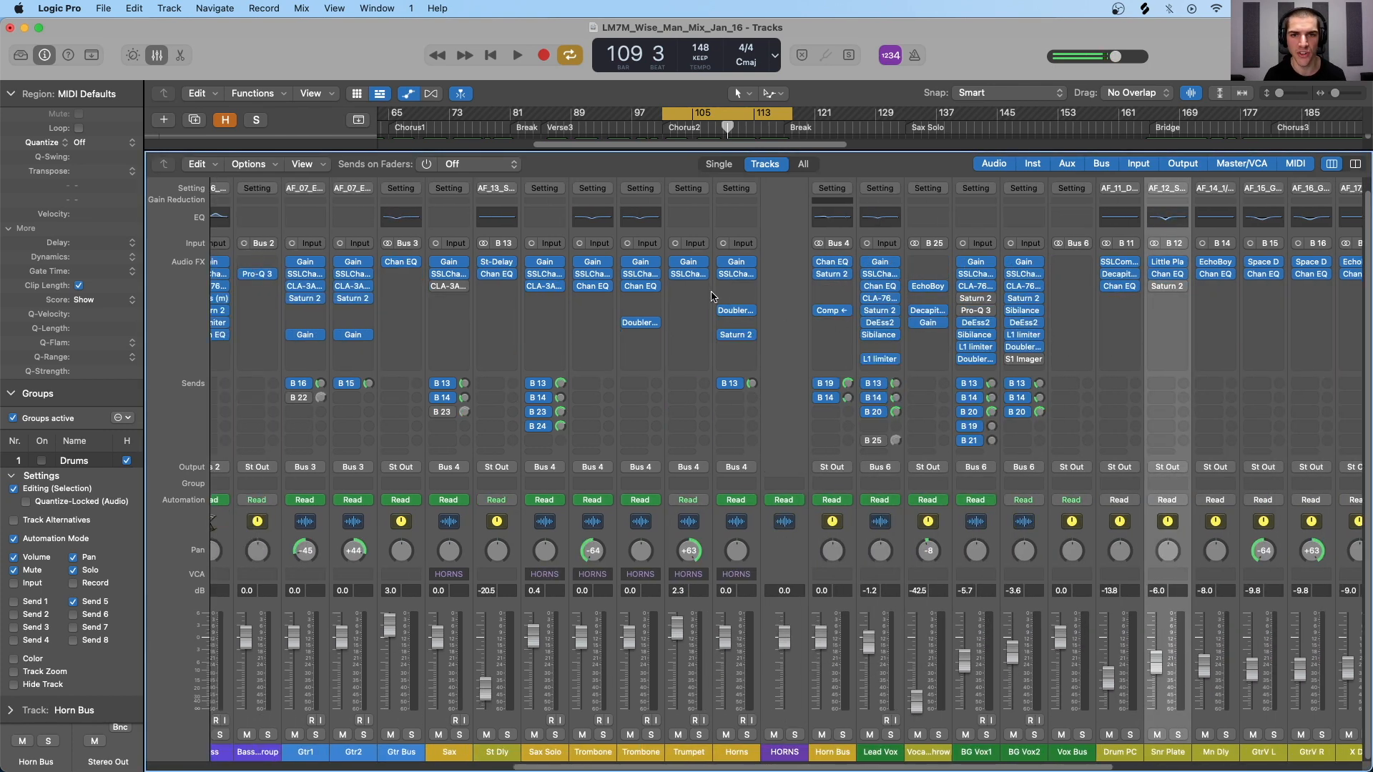
pyautogui.click(657, 277)
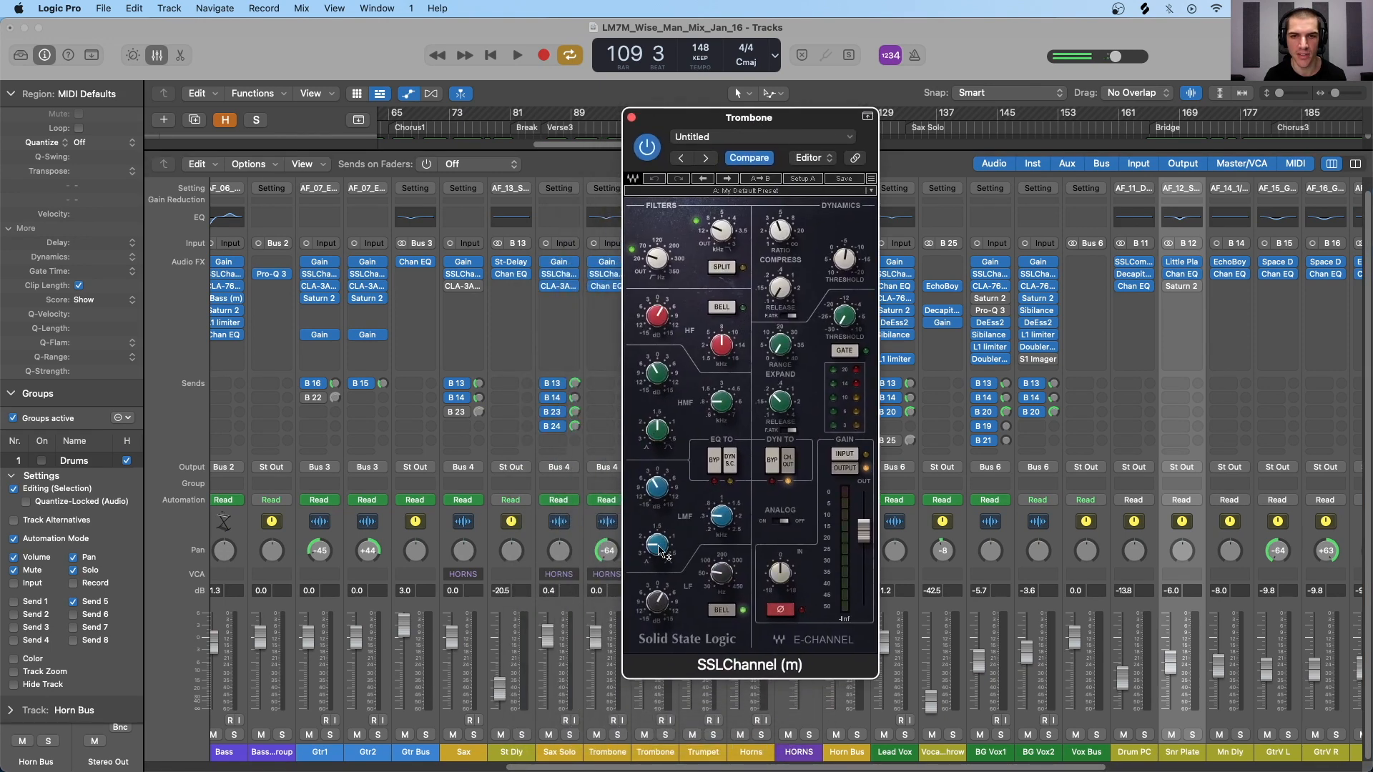
pyautogui.click(607, 288)
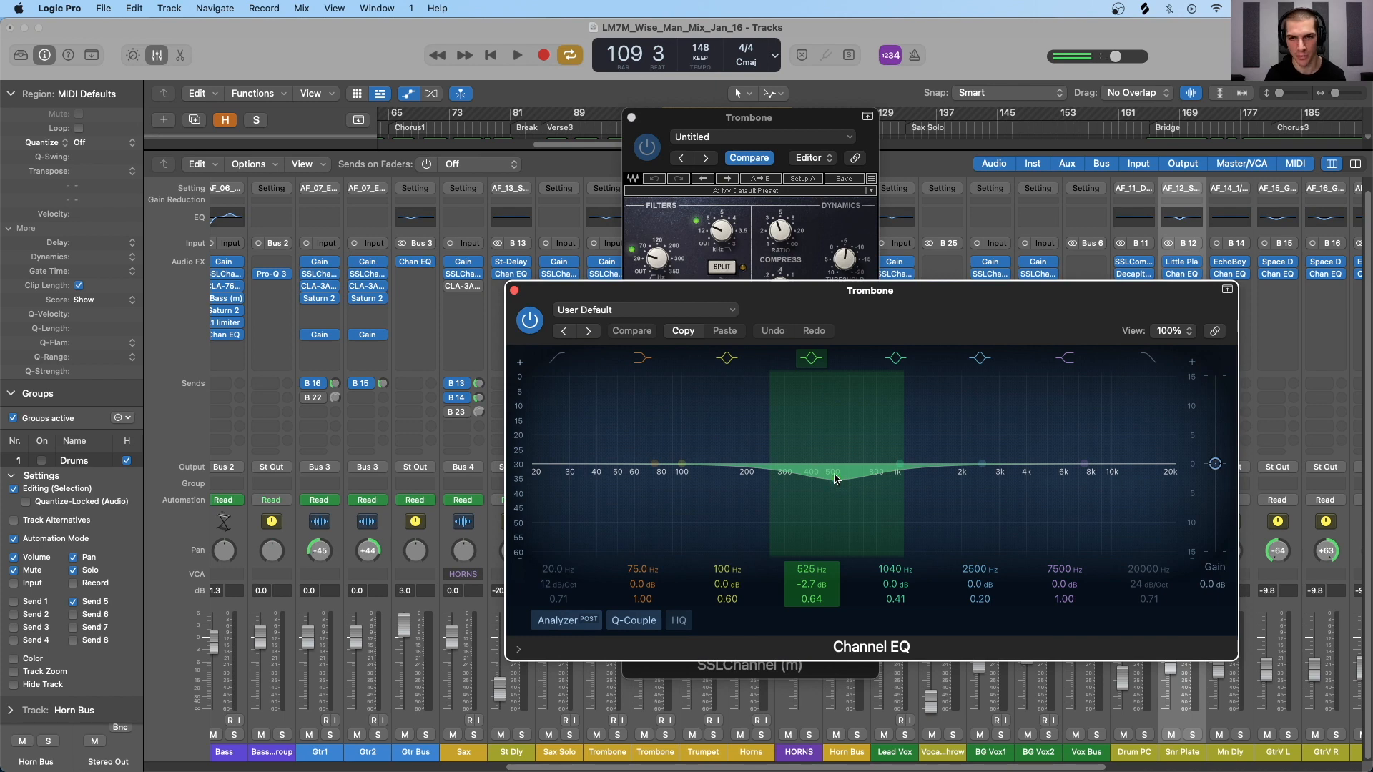
pyautogui.click(515, 292)
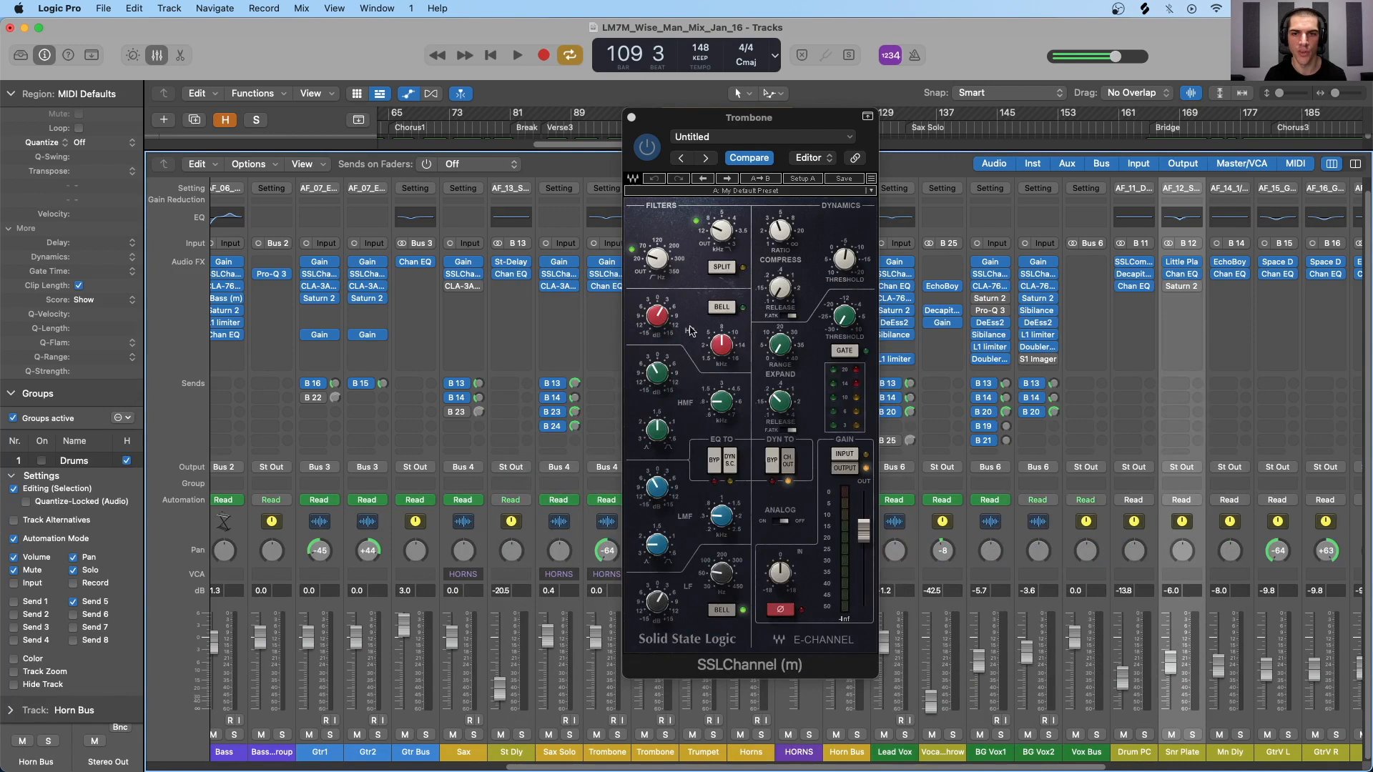
pyautogui.click(632, 118)
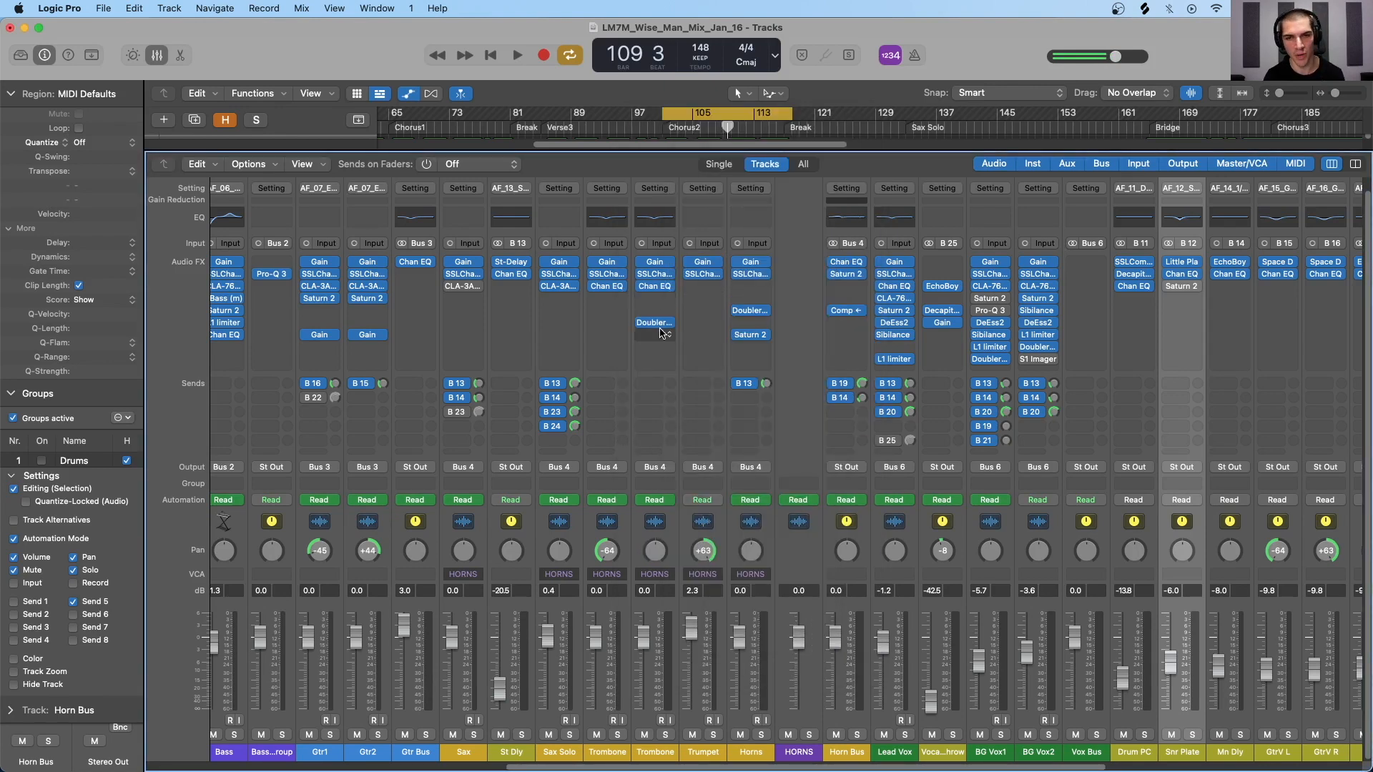
pyautogui.hscroll(-5, 568, 344)
pyautogui.hscroll(-2, 567, 351)
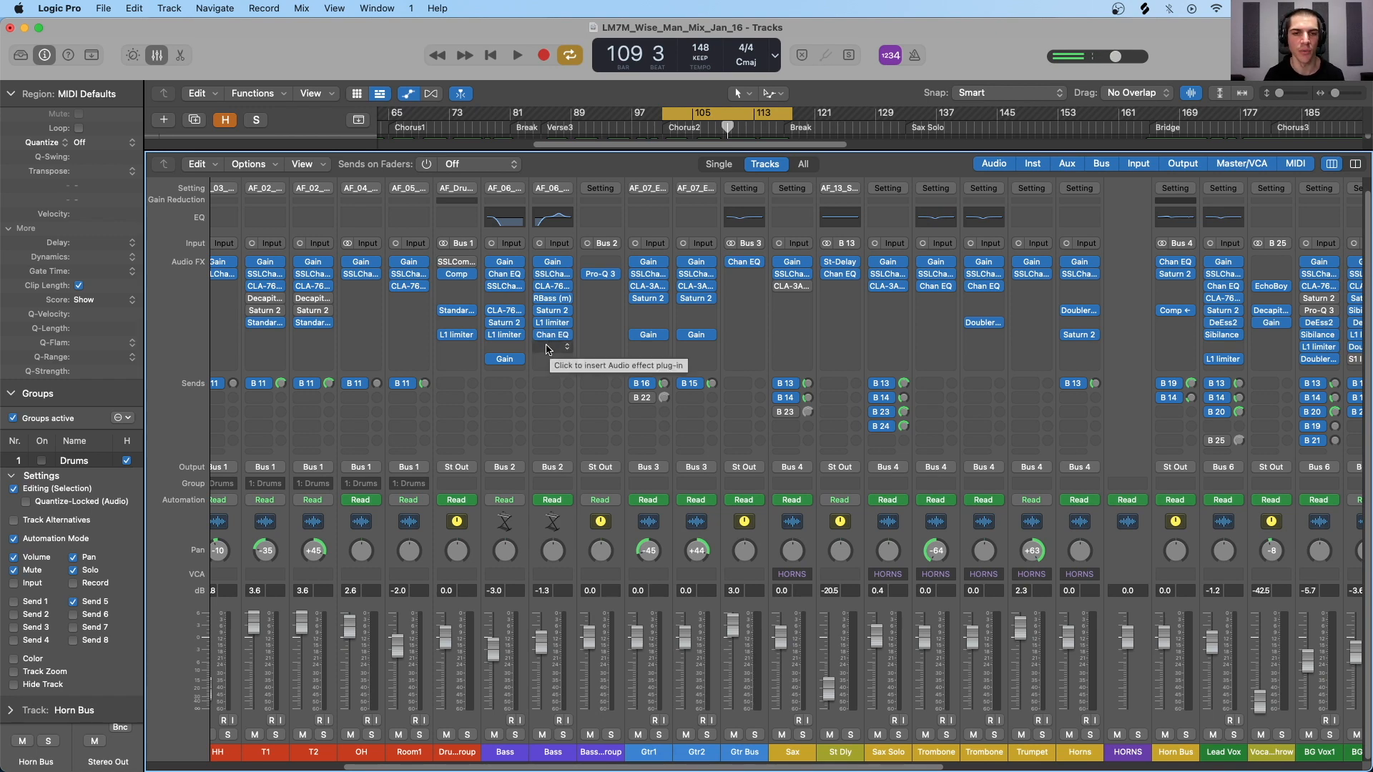
pyautogui.hscroll(10, 548, 348)
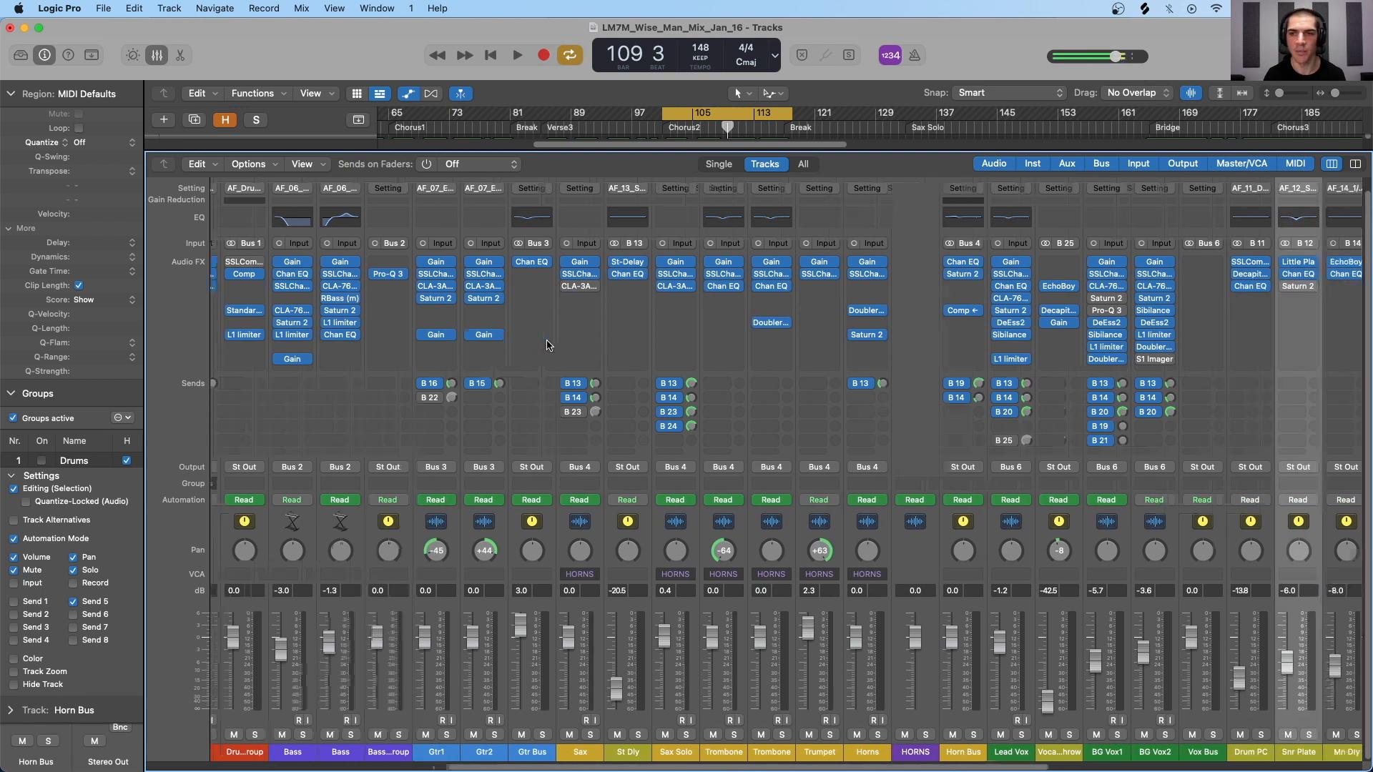
pyautogui.hscroll(4, 548, 346)
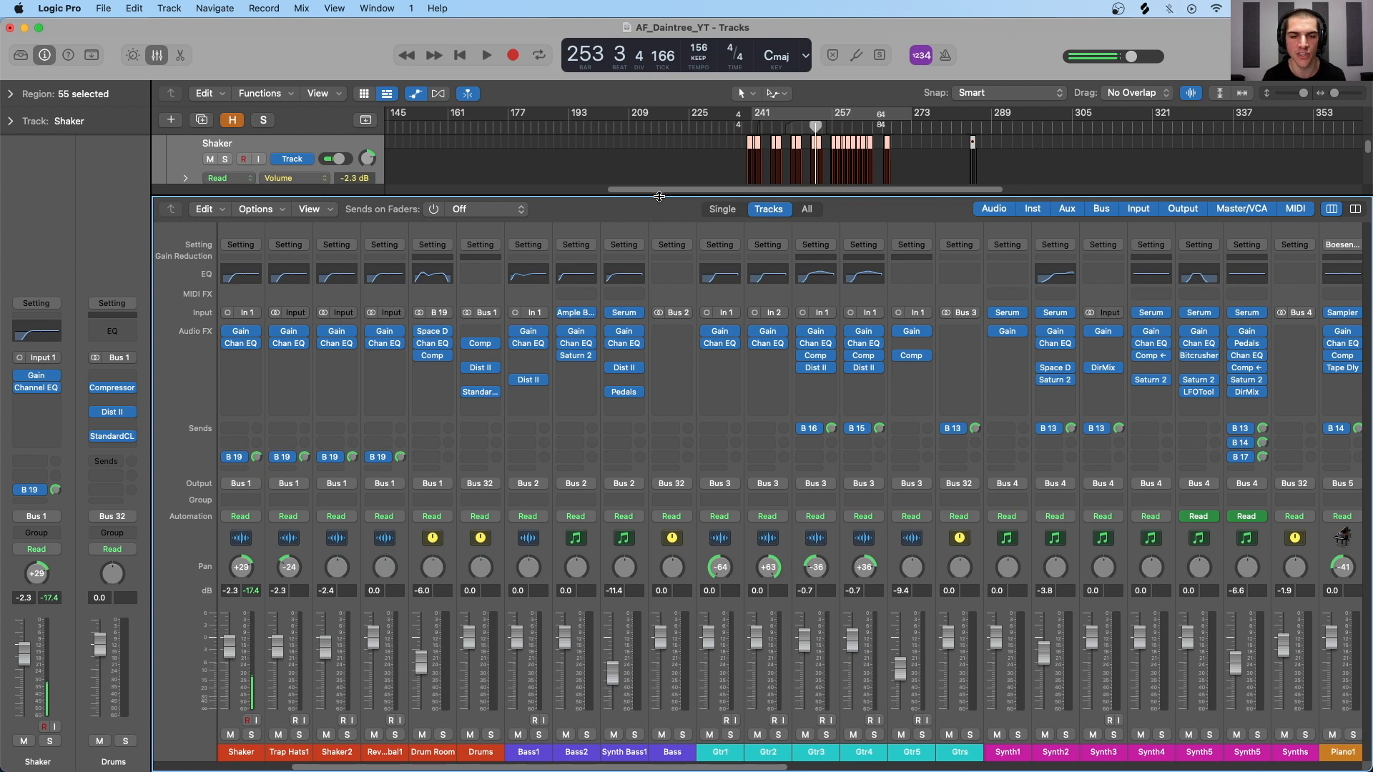
# Step: In the AF_Daintree project, open Mn Dly's Tape Delay and move its window clear of the channel faders
pyautogui.hscroll(10, 744, 286)
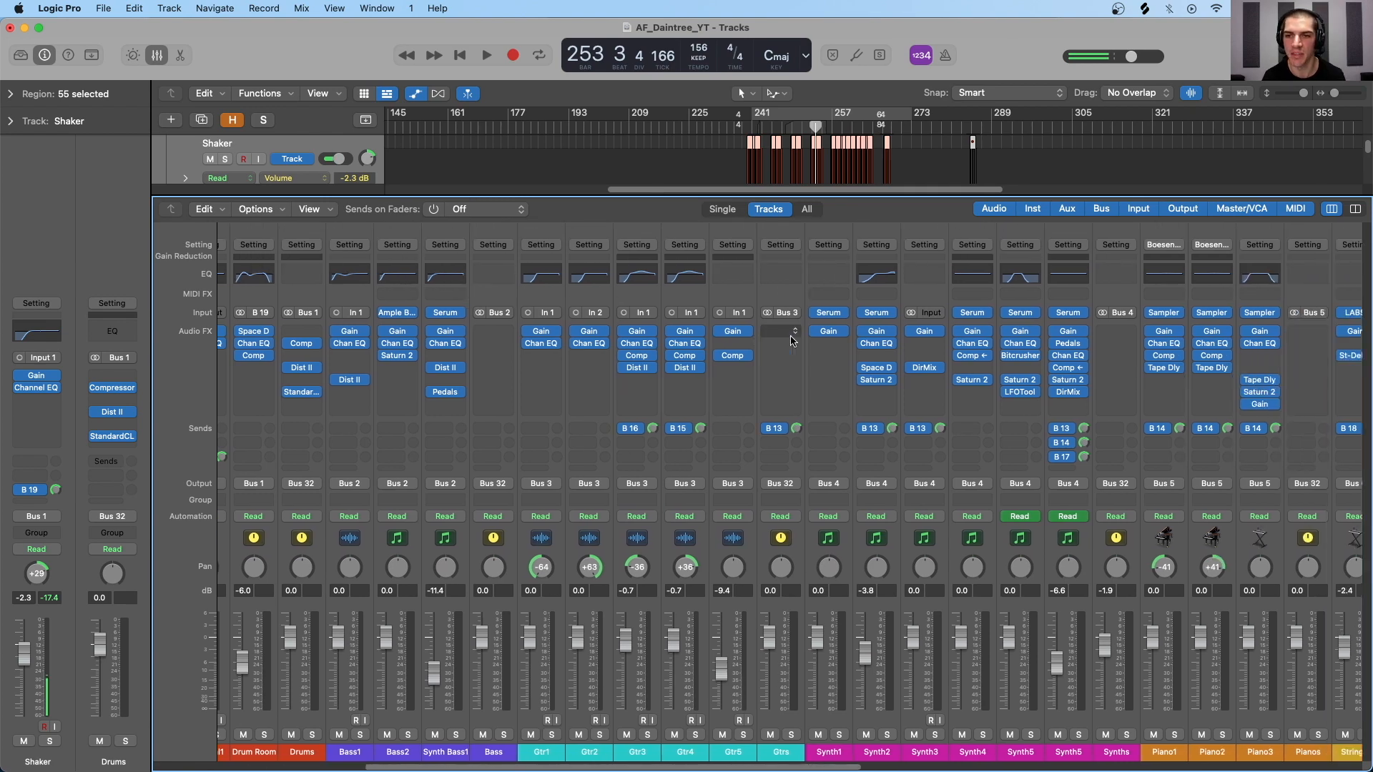
pyautogui.hscroll(20, 792, 340)
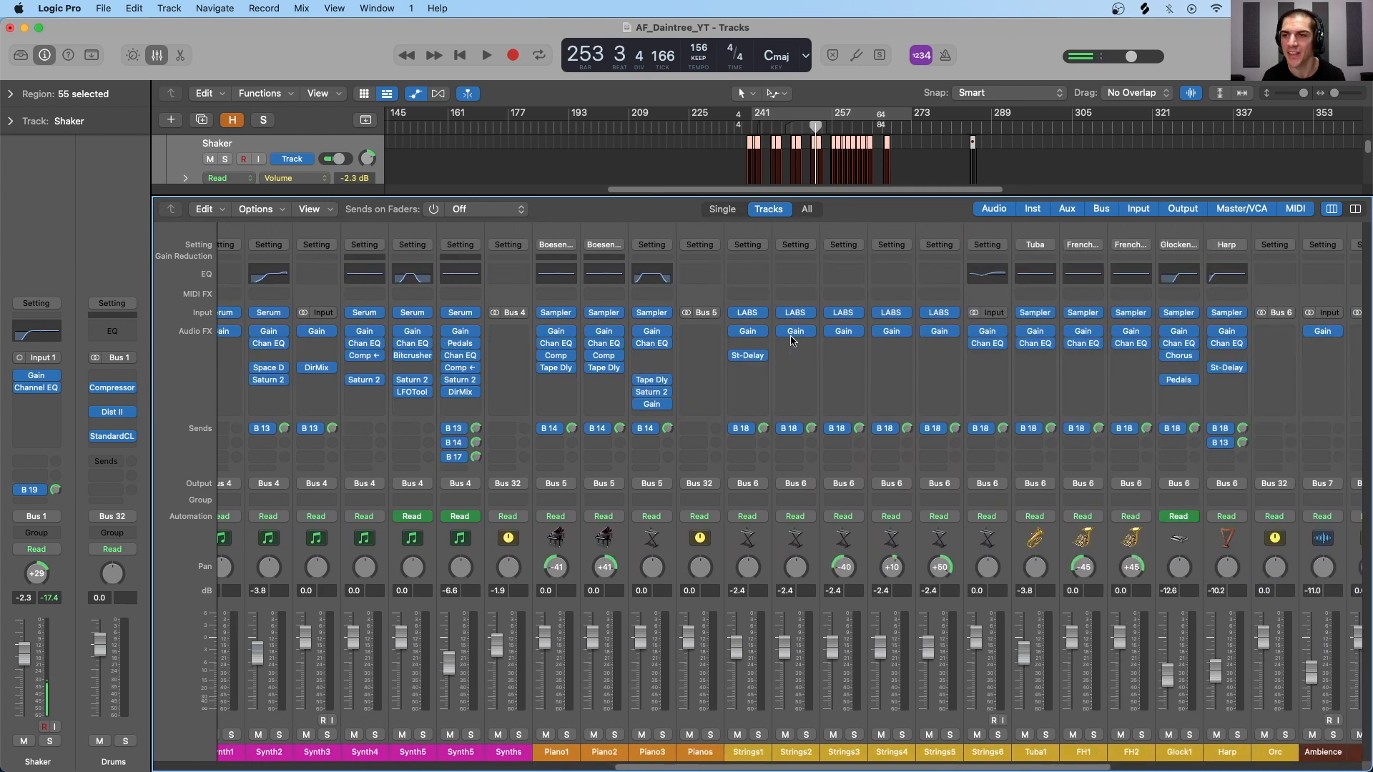
pyautogui.hscroll(2, 792, 340)
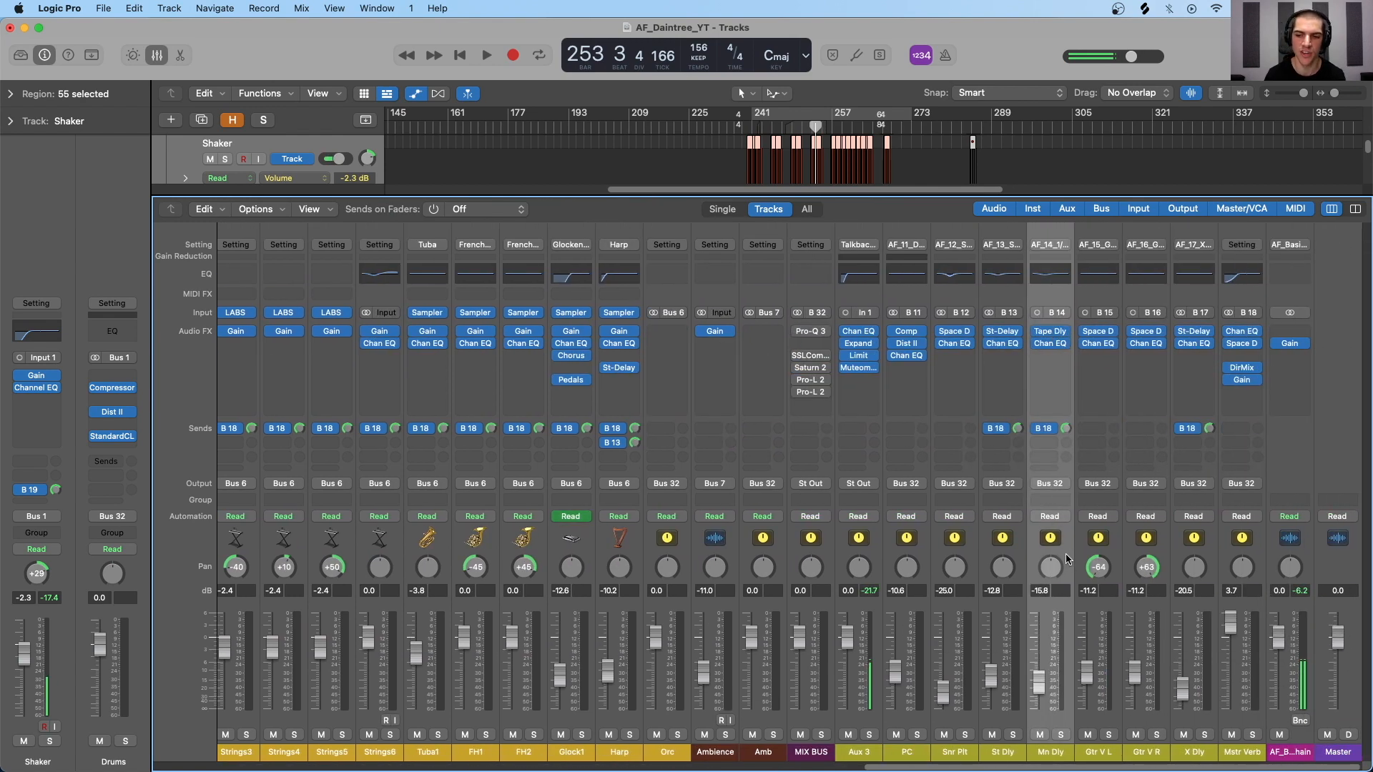
pyautogui.click(1049, 334)
pyautogui.moveTo(866, 308); pyautogui.dragTo(834, 219)
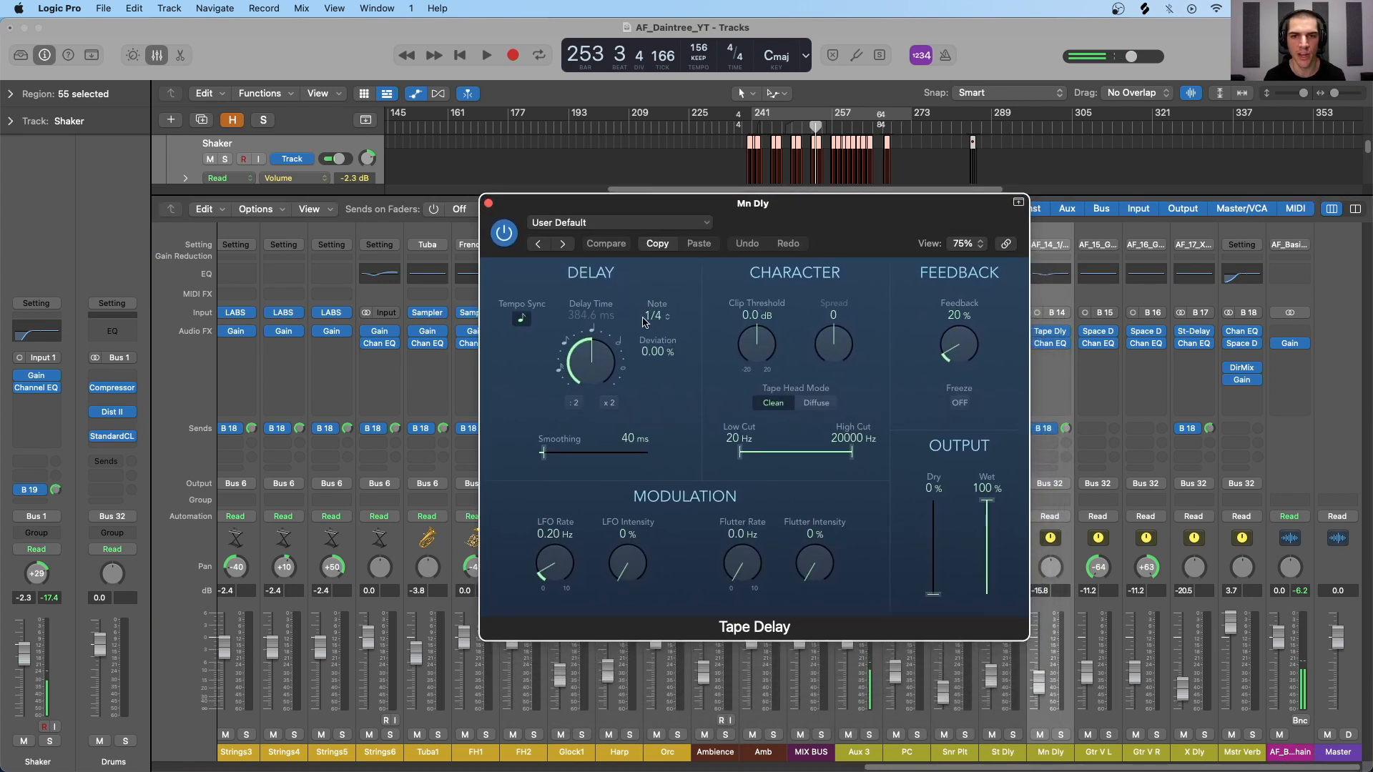
# Step: Turn off Tempo Sync, raise the delay time to about 1160 ms, re-enable Tempo Sync, and open the note value choices
pyautogui.click(523, 321)
pyautogui.moveTo(592, 361)
pyautogui.mouseDown()
pyautogui.moveTo(600, 380)
pyautogui.moveTo(600, 336)
pyautogui.mouseUp()
pyautogui.click(521, 319)
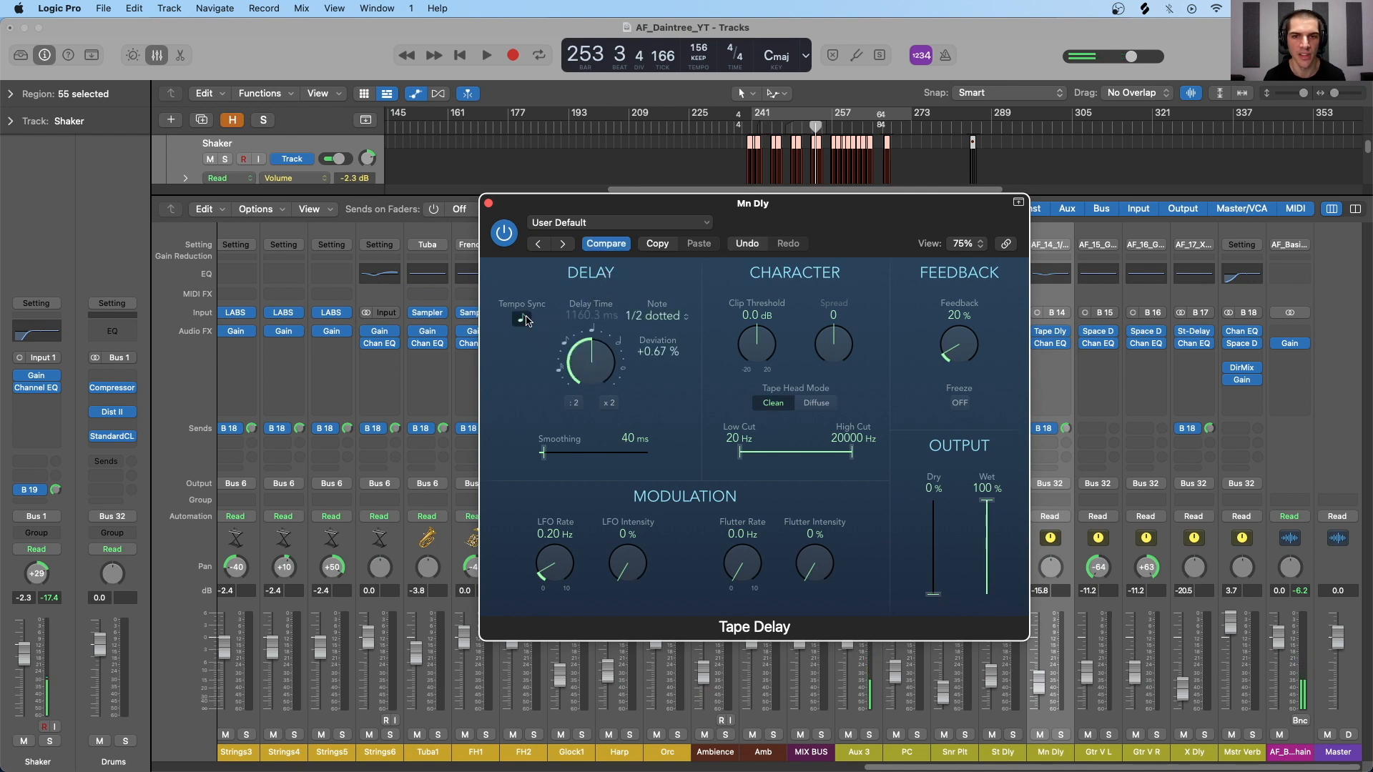
pyautogui.click(657, 315)
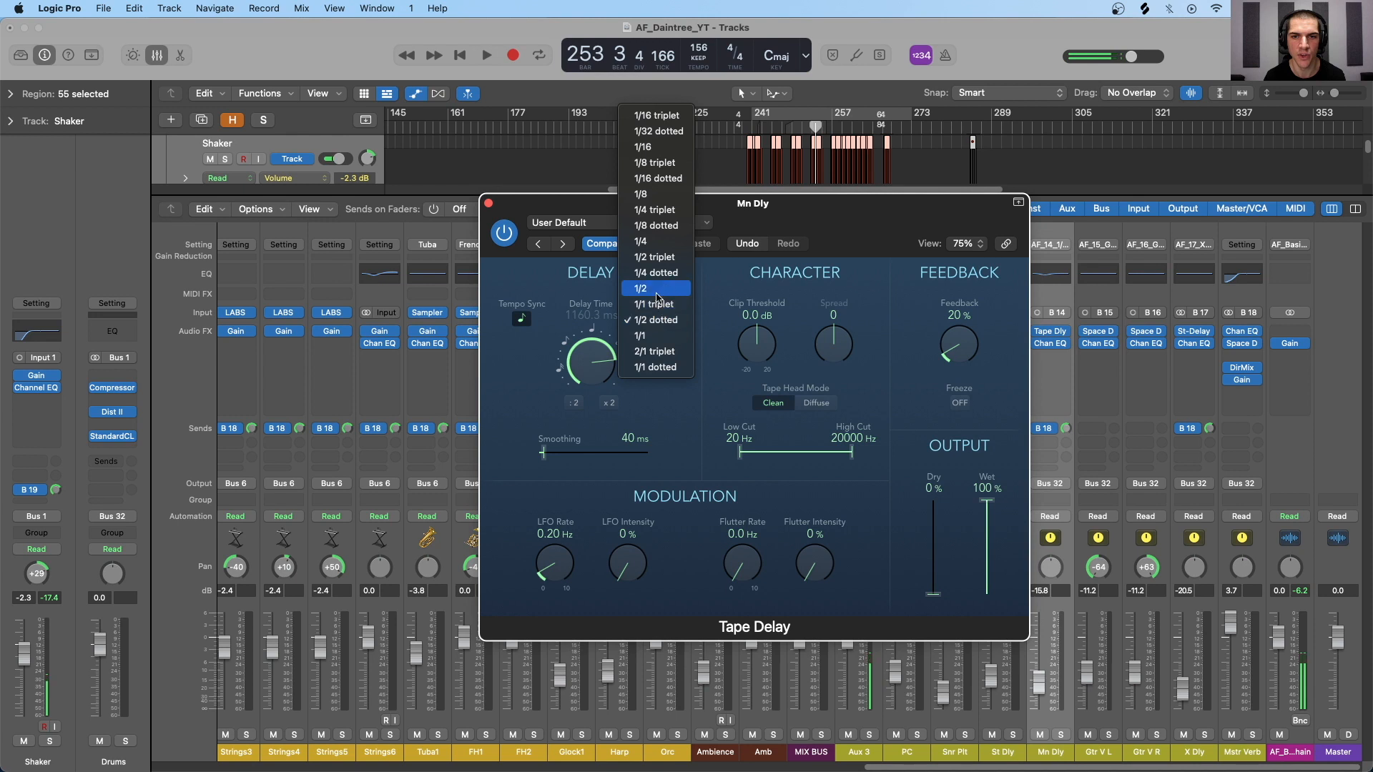
# Step: Set the Mn Dly channel's Tape Delay note value to 1/4 and reset its deviation to 0.00 %
pyautogui.click(654, 242)
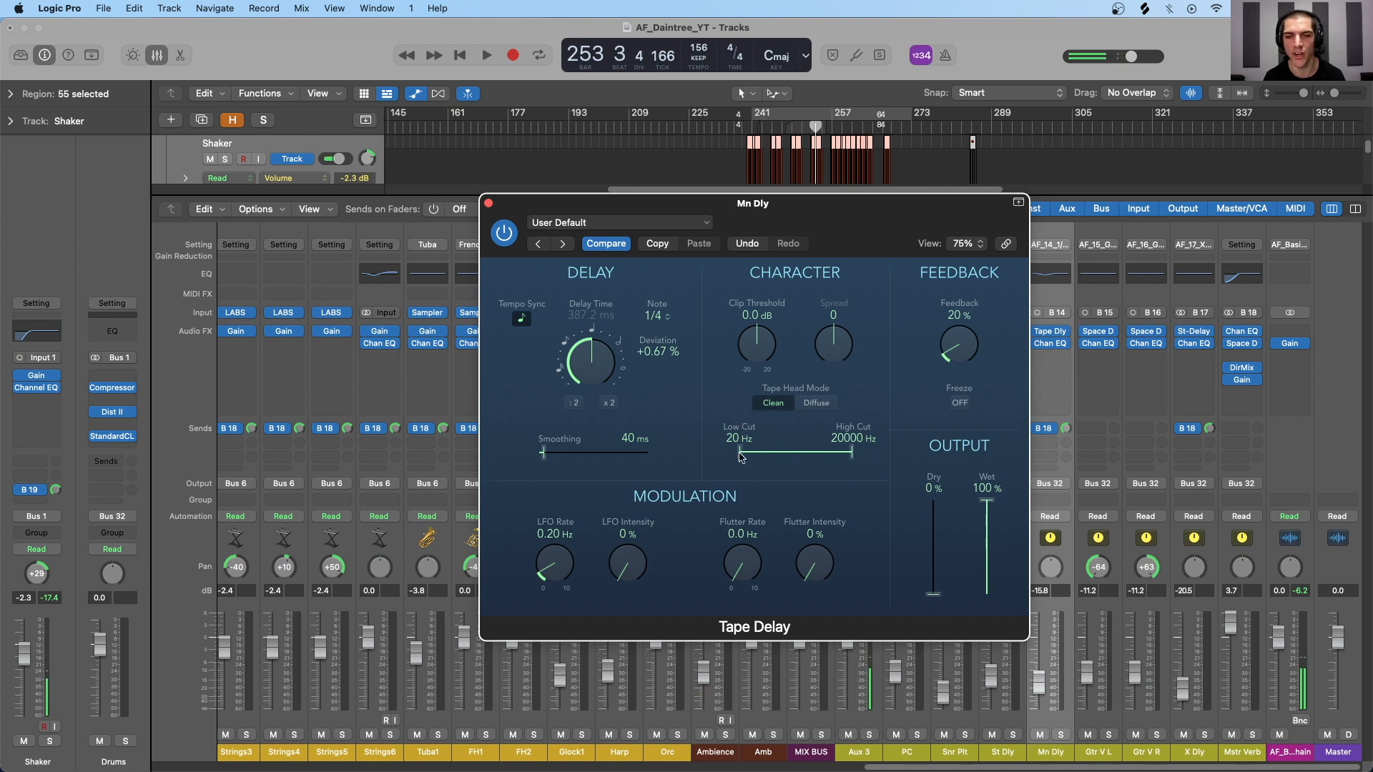
pyautogui.moveTo(740, 452)
pyautogui.mouseDown()
pyautogui.moveTo(791, 455)
pyautogui.moveTo(740, 455)
pyautogui.mouseUp()
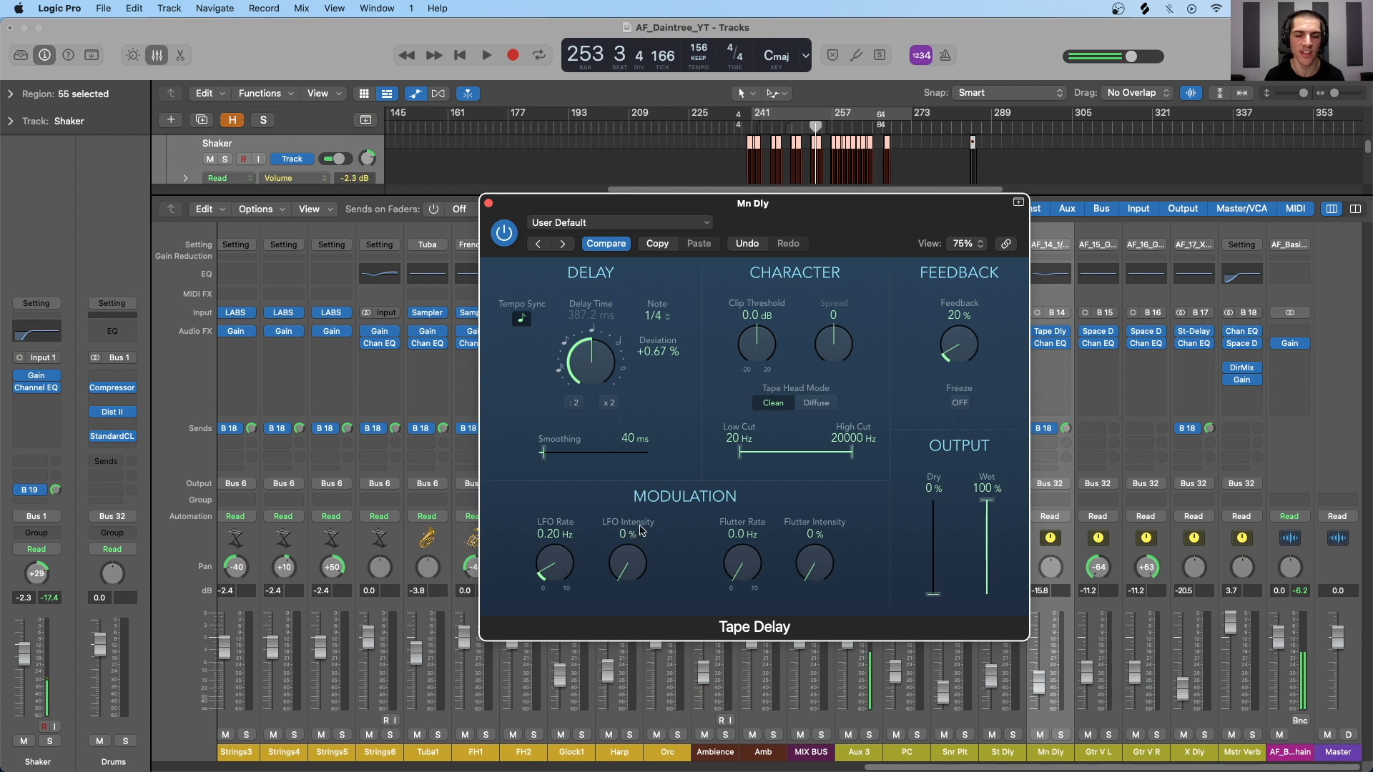
pyautogui.moveTo(728, 568); pyautogui.dragTo(751, 578)
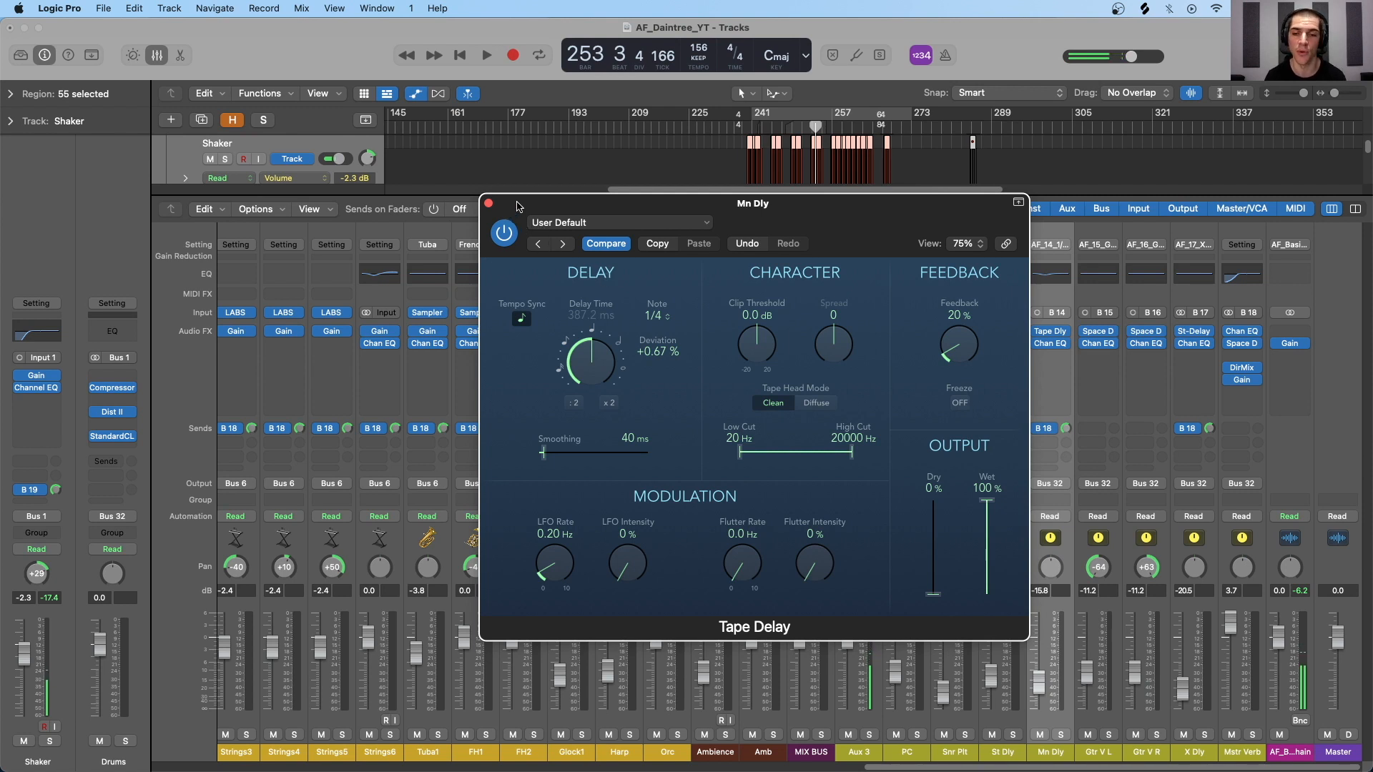
pyautogui.keyDown('alt'); pyautogui.click(654, 351); pyautogui.keyUp('alt')
pyautogui.moveTo(520, 212); pyautogui.dragTo(517, 197)
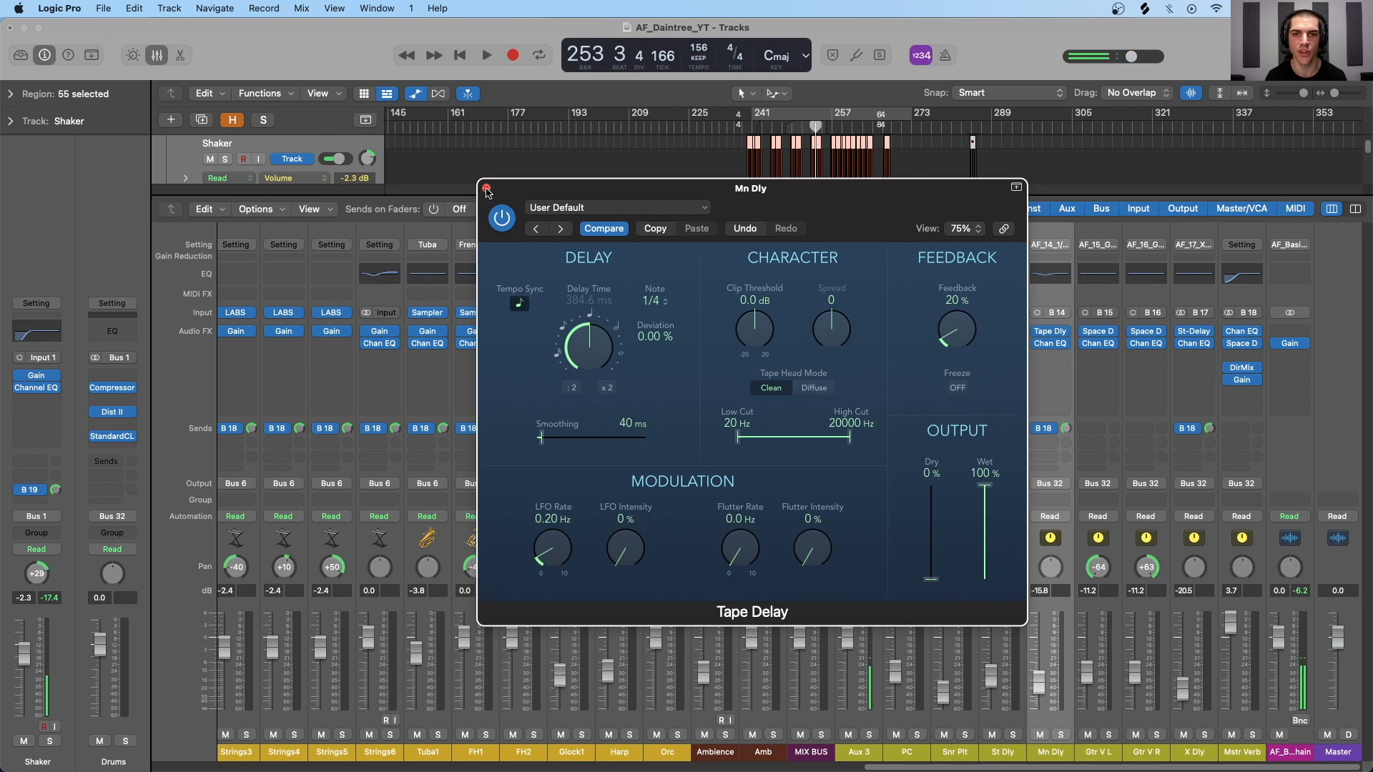
# Step: Play the song and try the Mn Dly fader at 3.7 dB, then lower it to -12.4 dB and stop
pyautogui.moveTo(519, 192); pyautogui.dragTo(219, 201)
pyautogui.press('space')
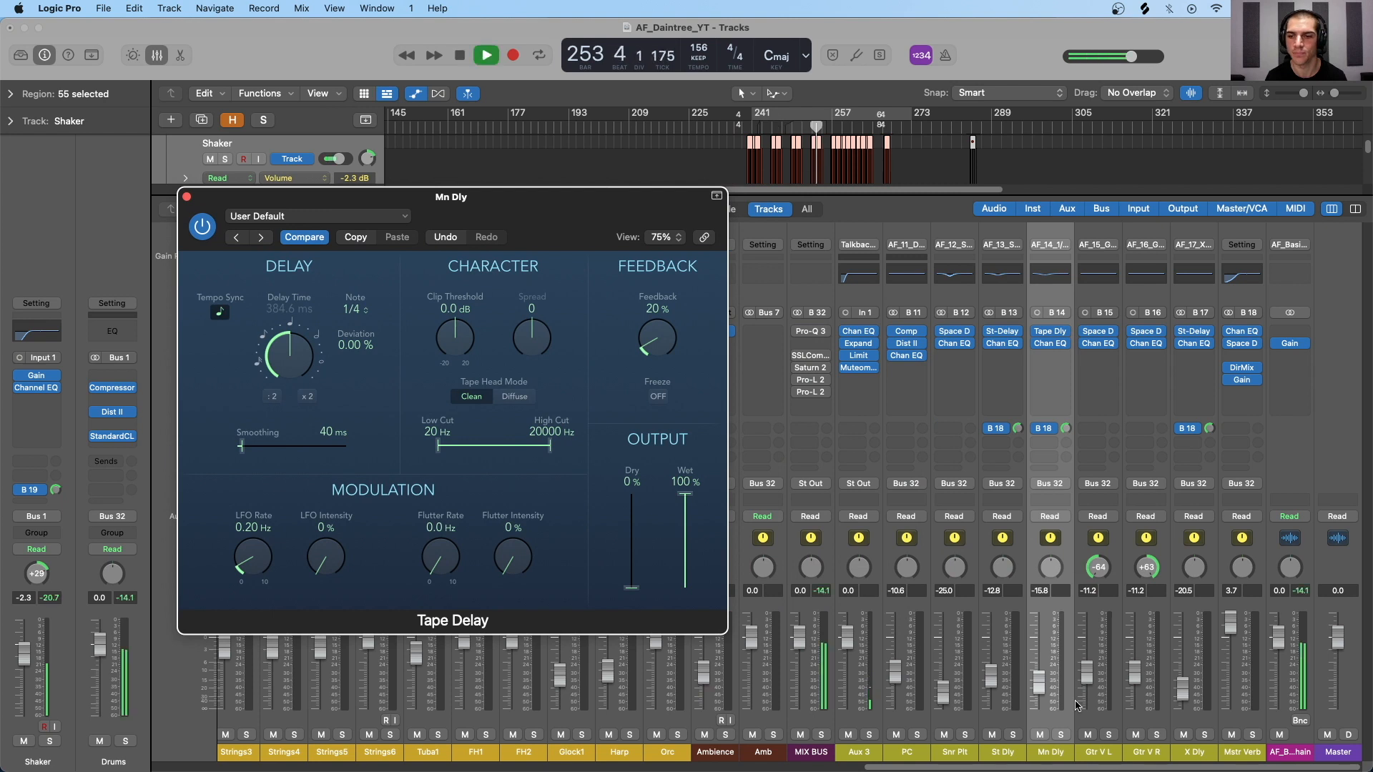
pyautogui.moveTo(1039, 683); pyautogui.dragTo(1039, 620)
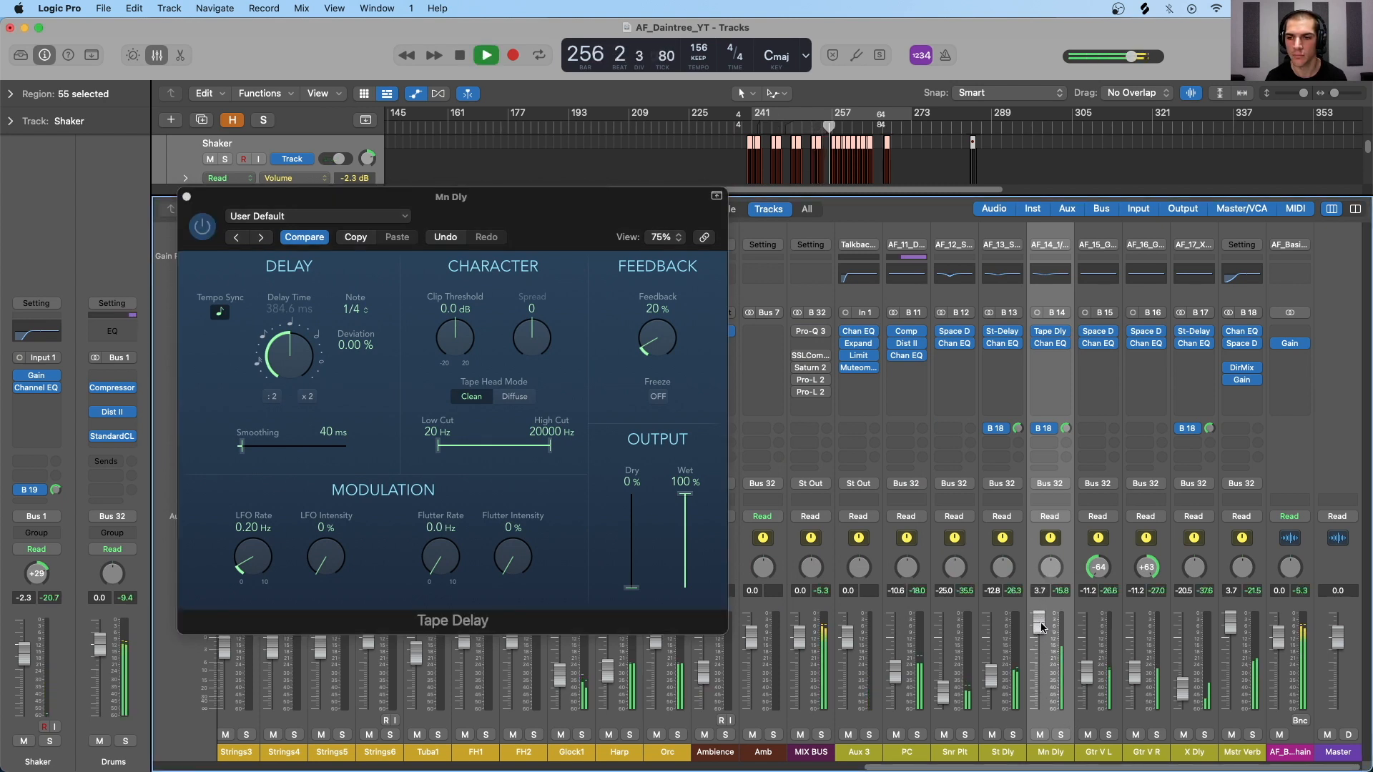
pyautogui.moveTo(1042, 627); pyautogui.dragTo(1041, 674)
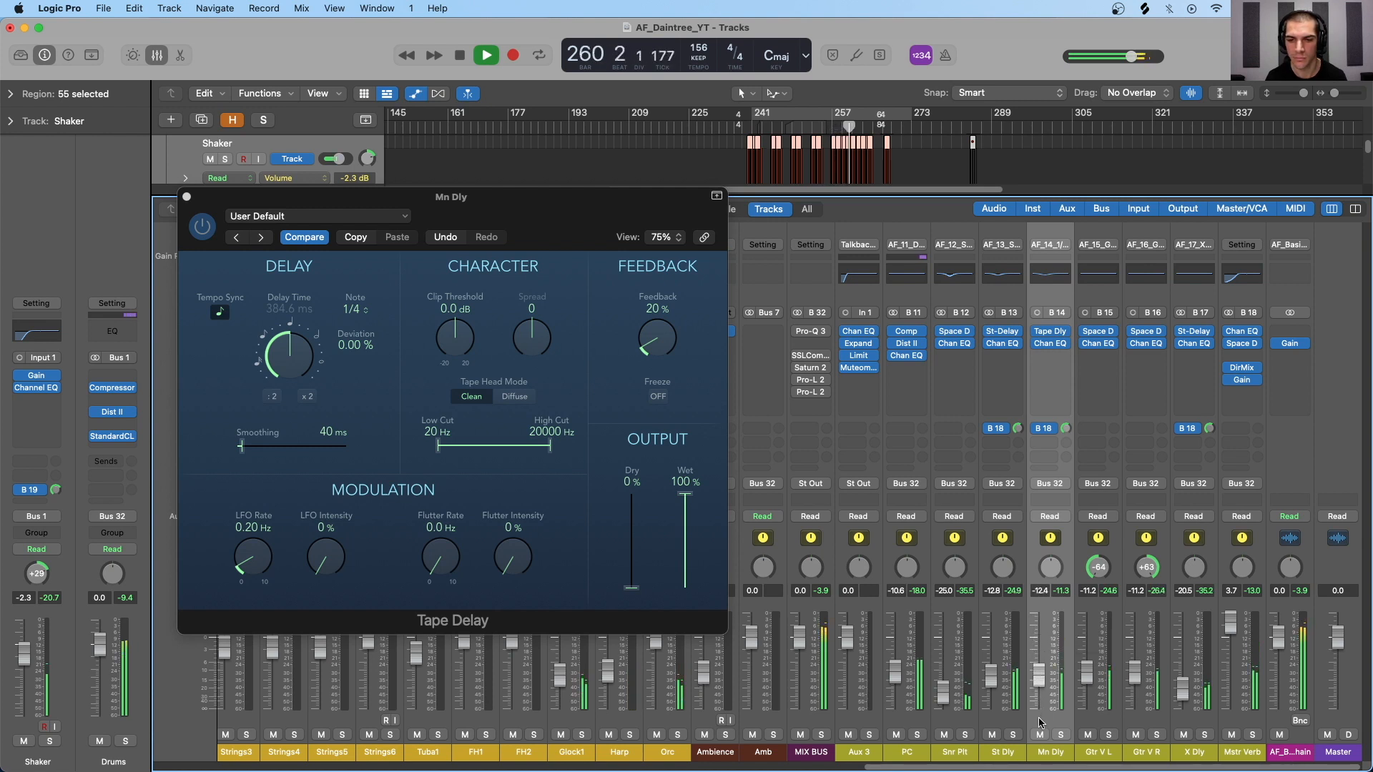
pyautogui.press('space')
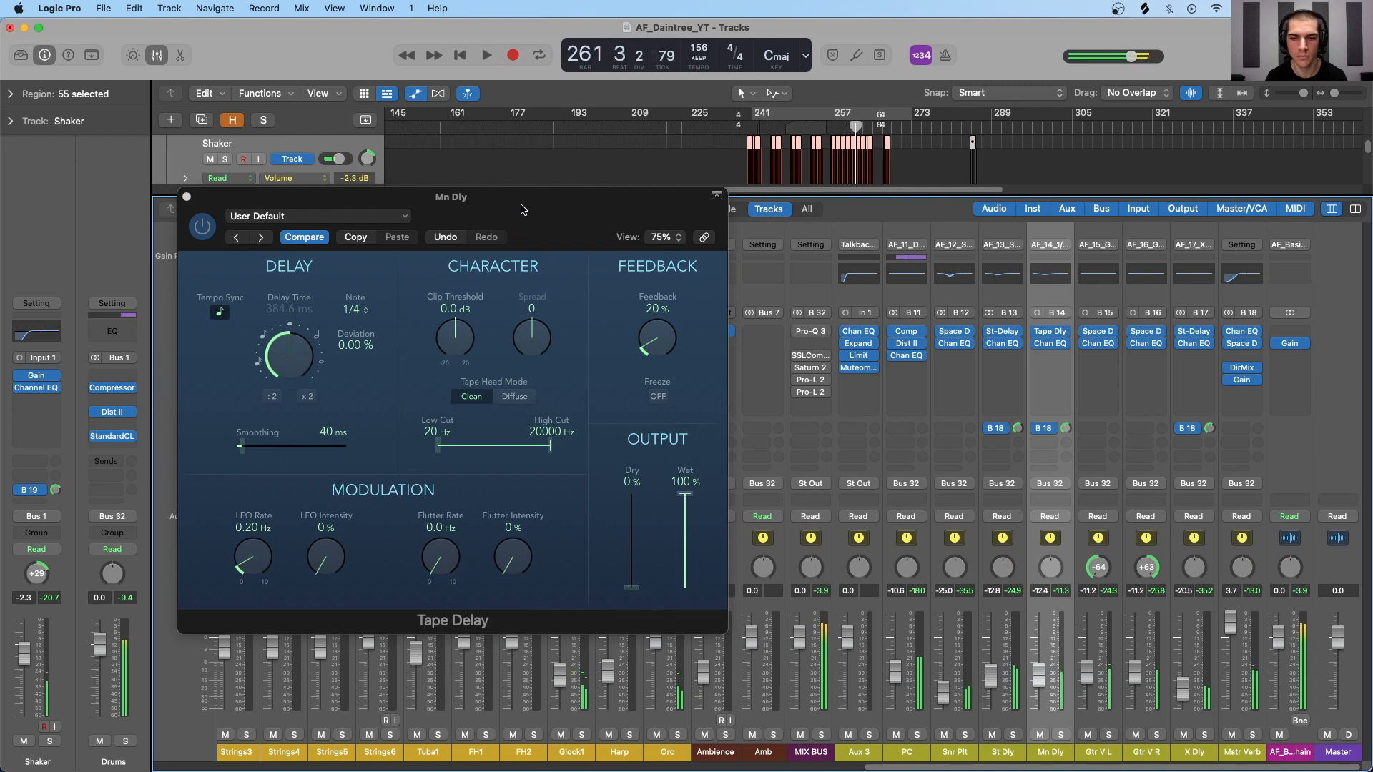
# Step: Solo the Synth5 channel that has sends to buses 13, 14 and 17, and start playback
pyautogui.moveTo(521, 209); pyautogui.dragTo(959, 150)
pyautogui.hscroll(-5, 550, 719)
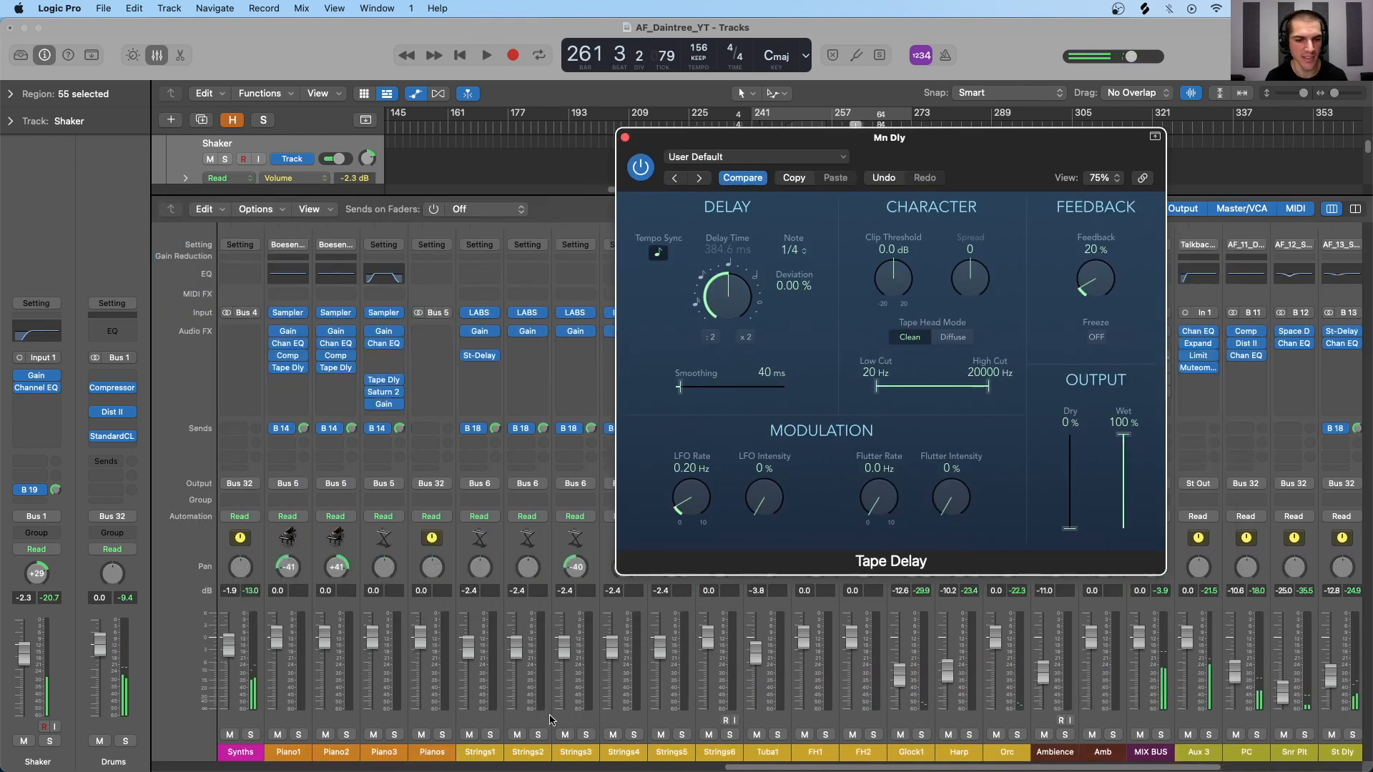
pyautogui.hscroll(-5, 551, 719)
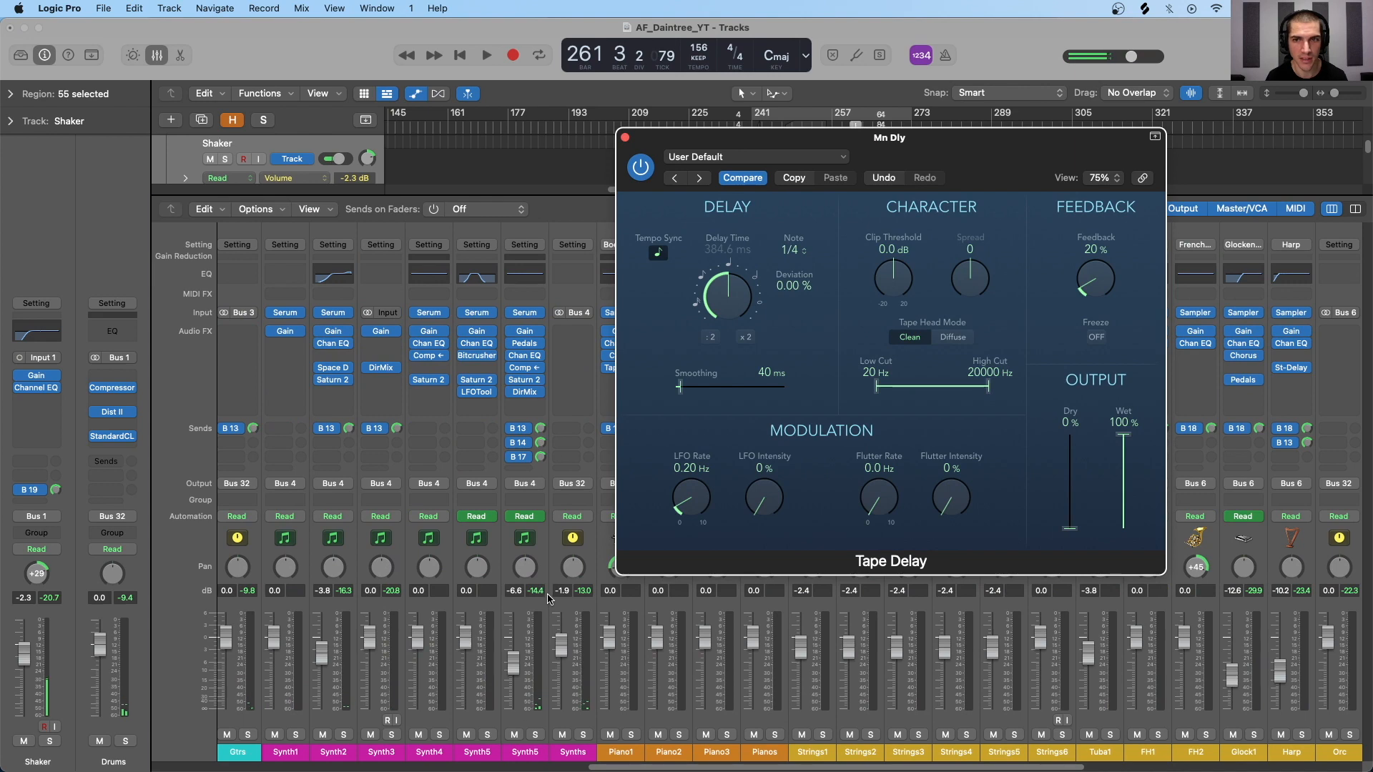
pyautogui.click(548, 602)
pyautogui.click(535, 735)
pyautogui.press('space')
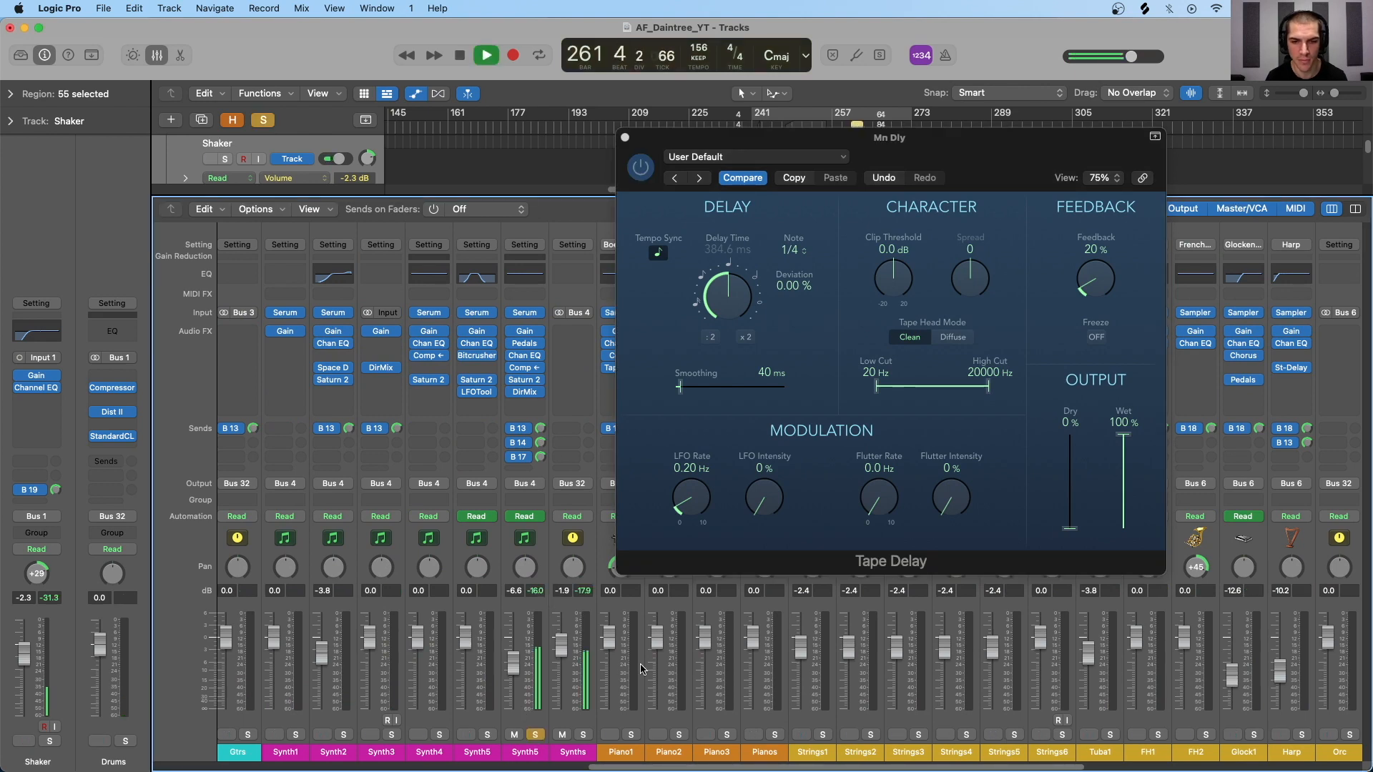
# Step: Raise the Mn Dly fader to -2.8 dB while the soloed synth plays, and stop playback
pyautogui.hscroll(8, 642, 669)
pyautogui.hscroll(3, 642, 669)
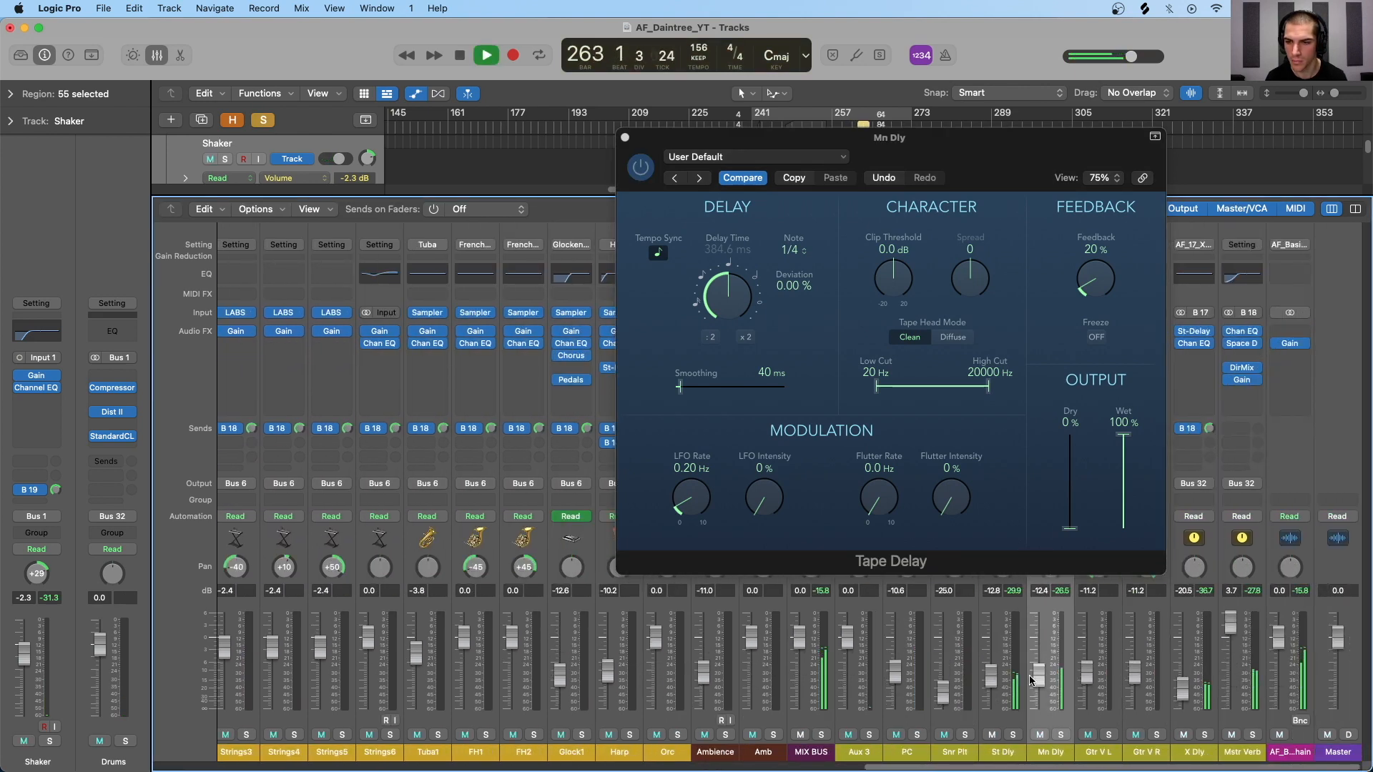
pyautogui.moveTo(1040, 672); pyautogui.dragTo(1039, 661)
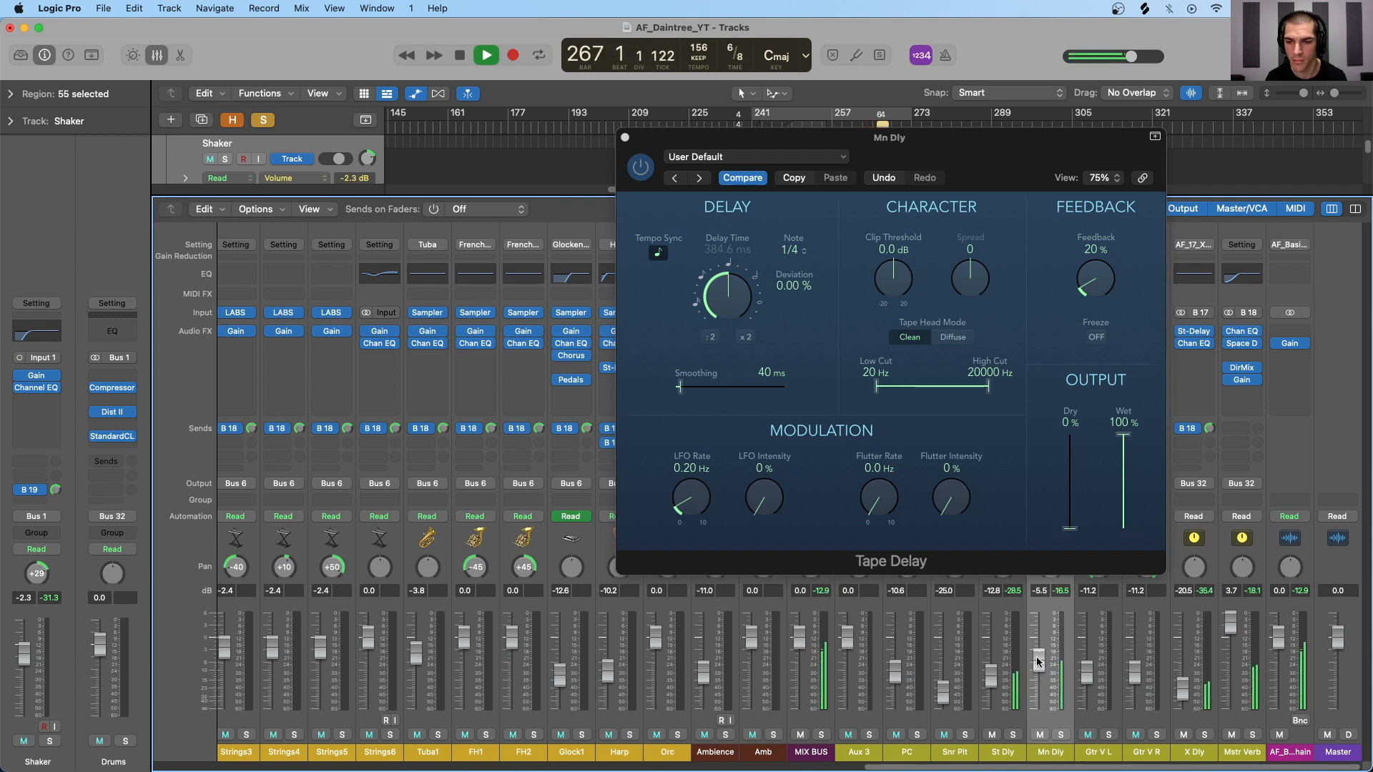
pyautogui.moveTo(1039, 662); pyautogui.dragTo(1040, 637)
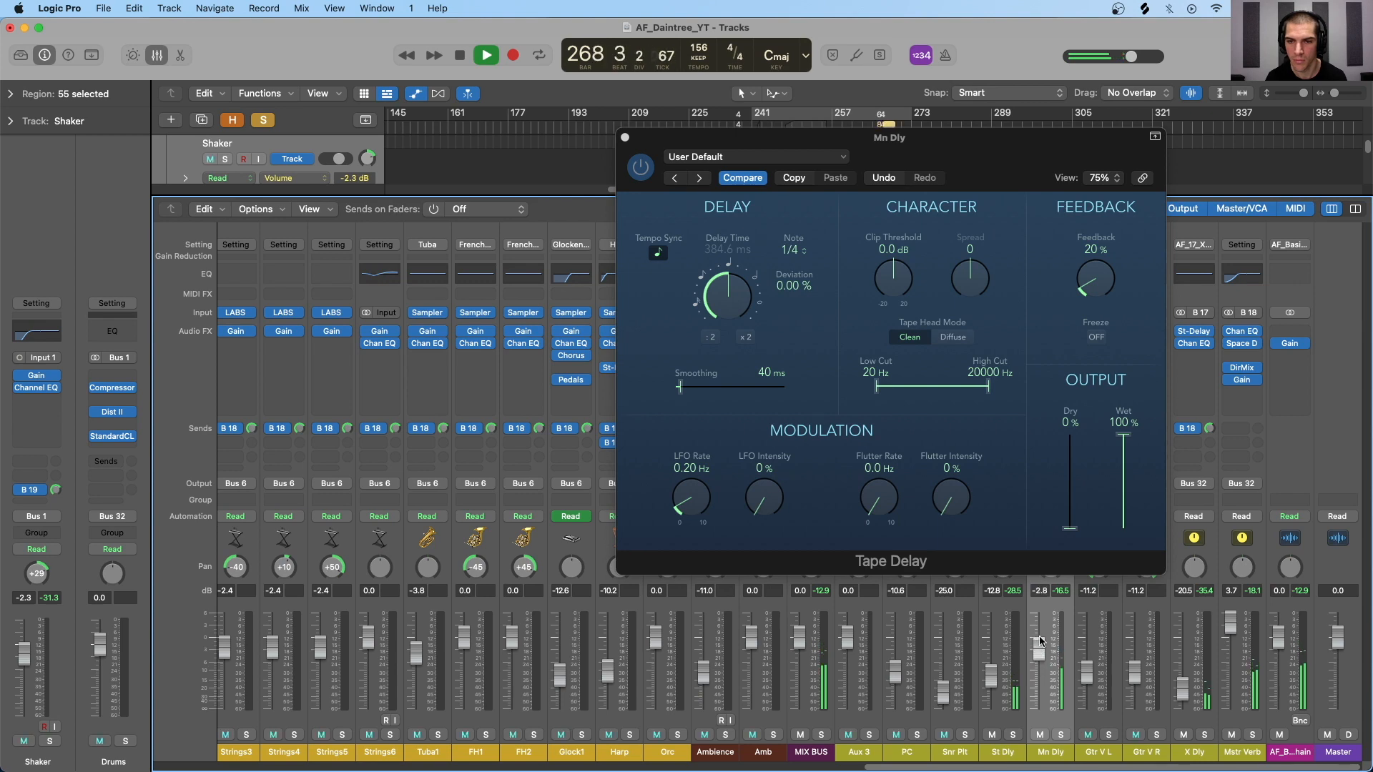
pyautogui.press('space')
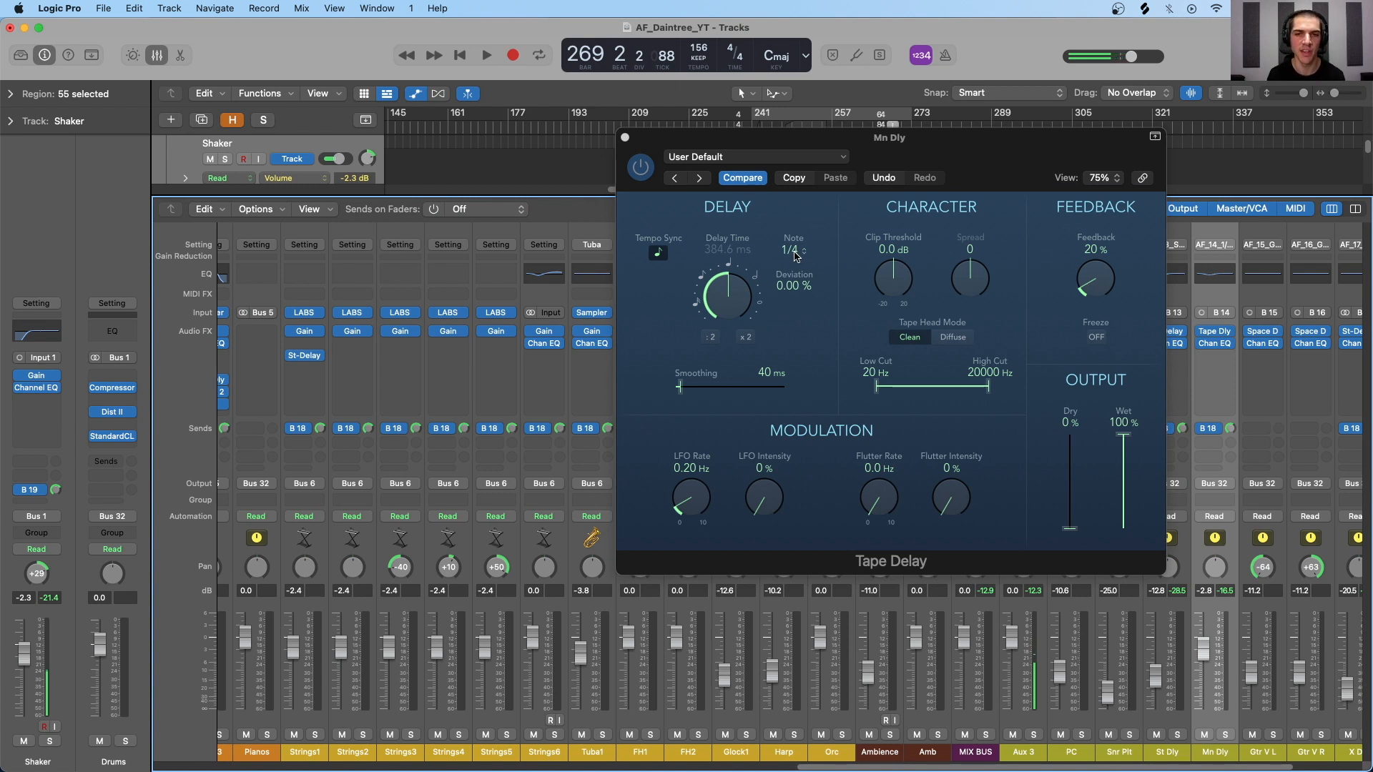
# Step: Close the Mn Dly Tape Delay window and solo the Piano1, Piano2 and Piano3 channels together
pyautogui.click(625, 137)
pyautogui.hscroll(-3, 843, 439)
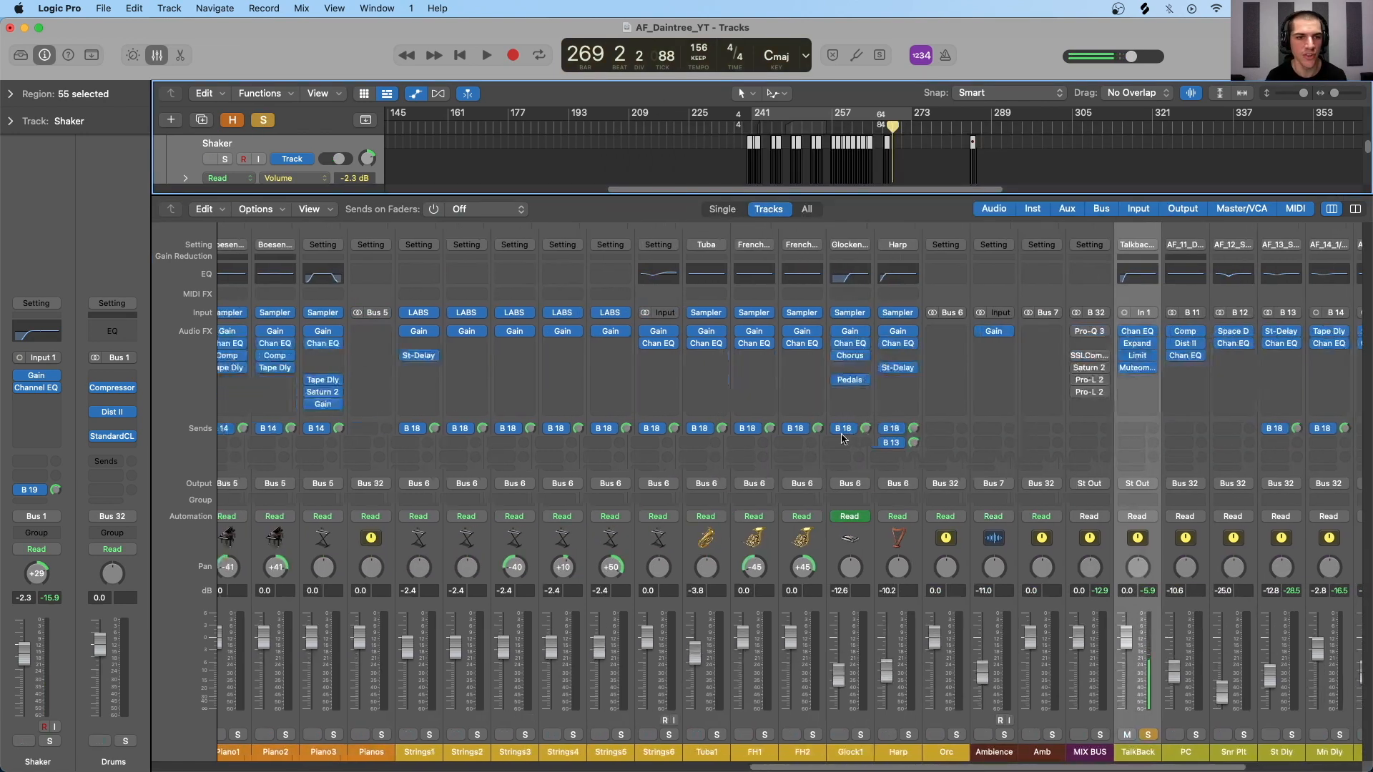
pyautogui.hscroll(-5, 842, 439)
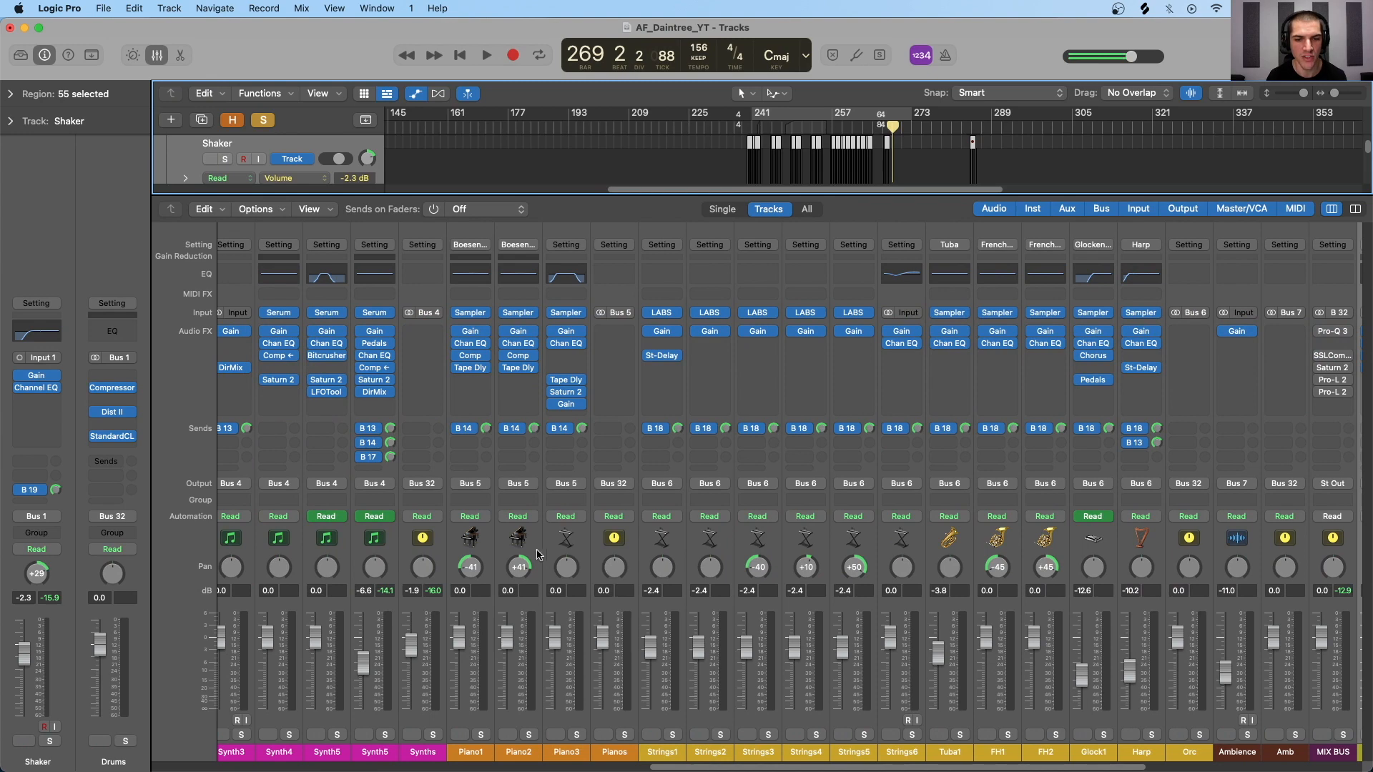
pyautogui.click(494, 556)
pyautogui.keyDown('shift'); pyautogui.click(585, 545); pyautogui.keyUp('shift')
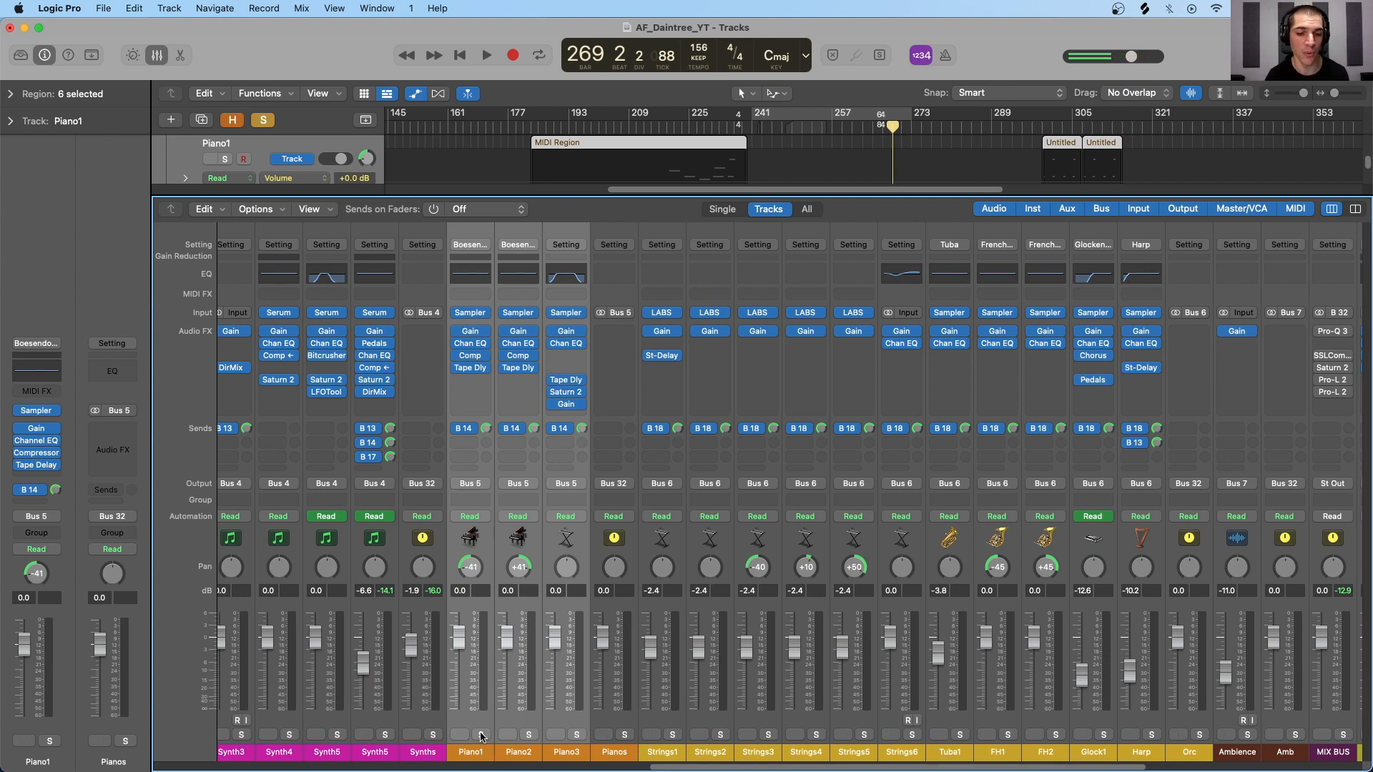
pyautogui.moveTo(480, 735); pyautogui.dragTo(576, 735)
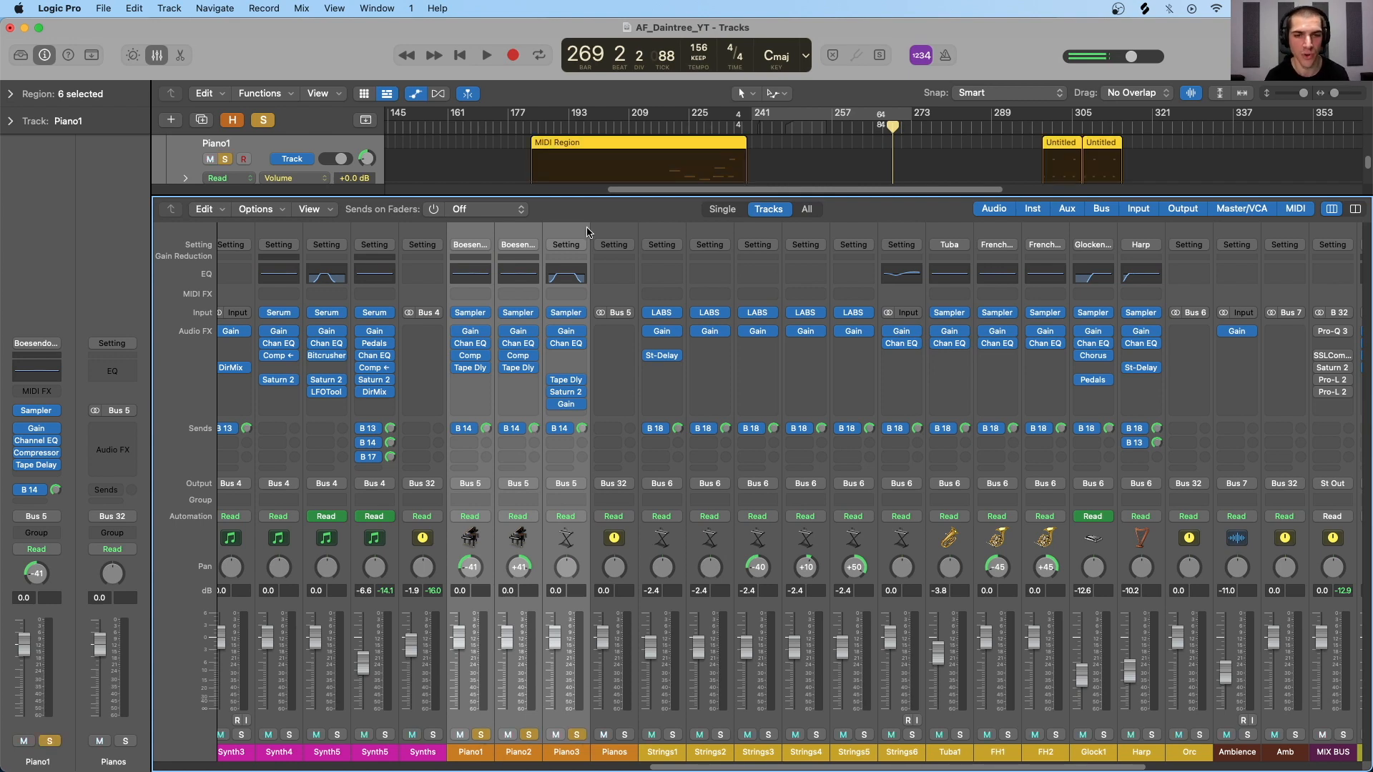
# Step: Open the Tape Delay plug-ins on Piano1, Piano2 and Piano3 and spread out their windows so the settings can be seen
pyautogui.click(469, 367)
pyautogui.click(520, 380)
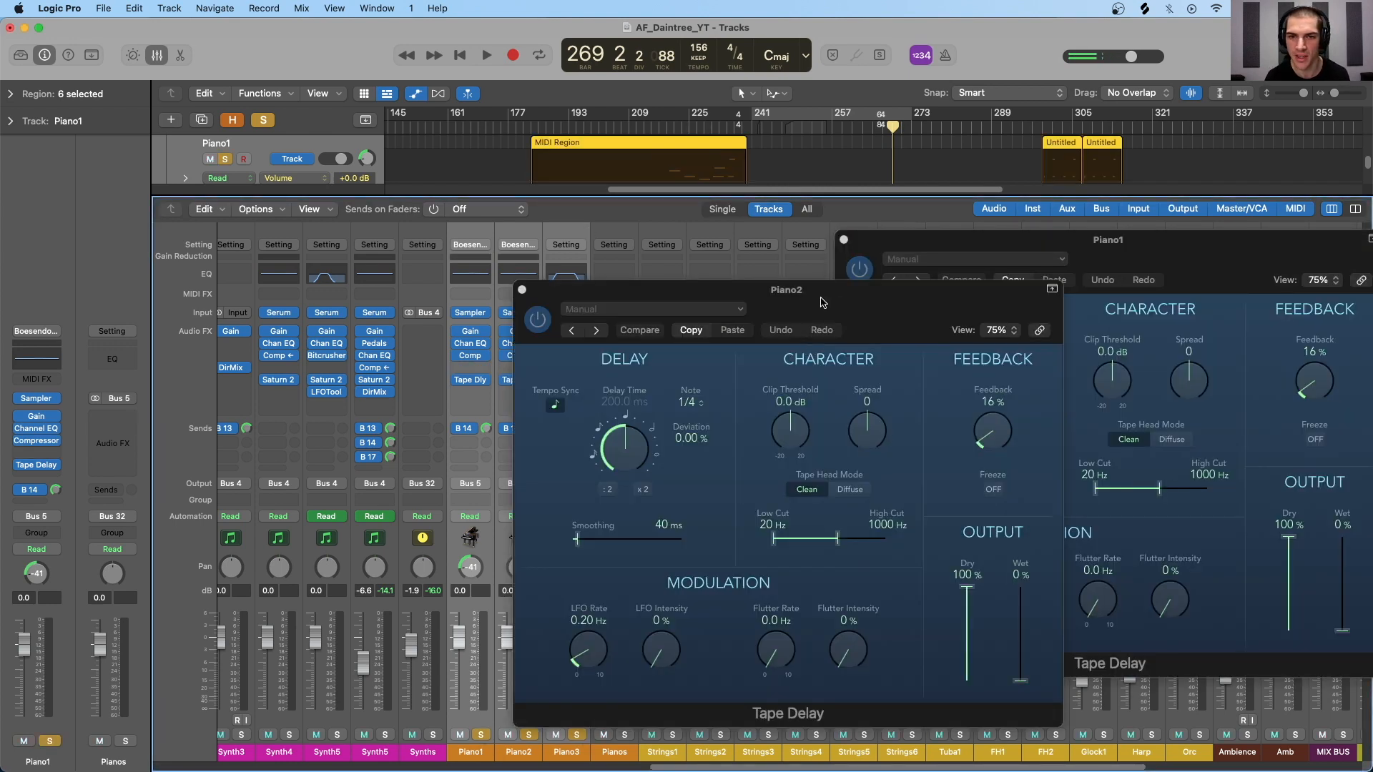
pyautogui.moveTo(830, 300); pyautogui.dragTo(363, 162)
pyautogui.moveTo(555, 158); pyautogui.dragTo(419, 227)
pyautogui.click(566, 368)
pyautogui.moveTo(595, 69); pyautogui.dragTo(676, 7)
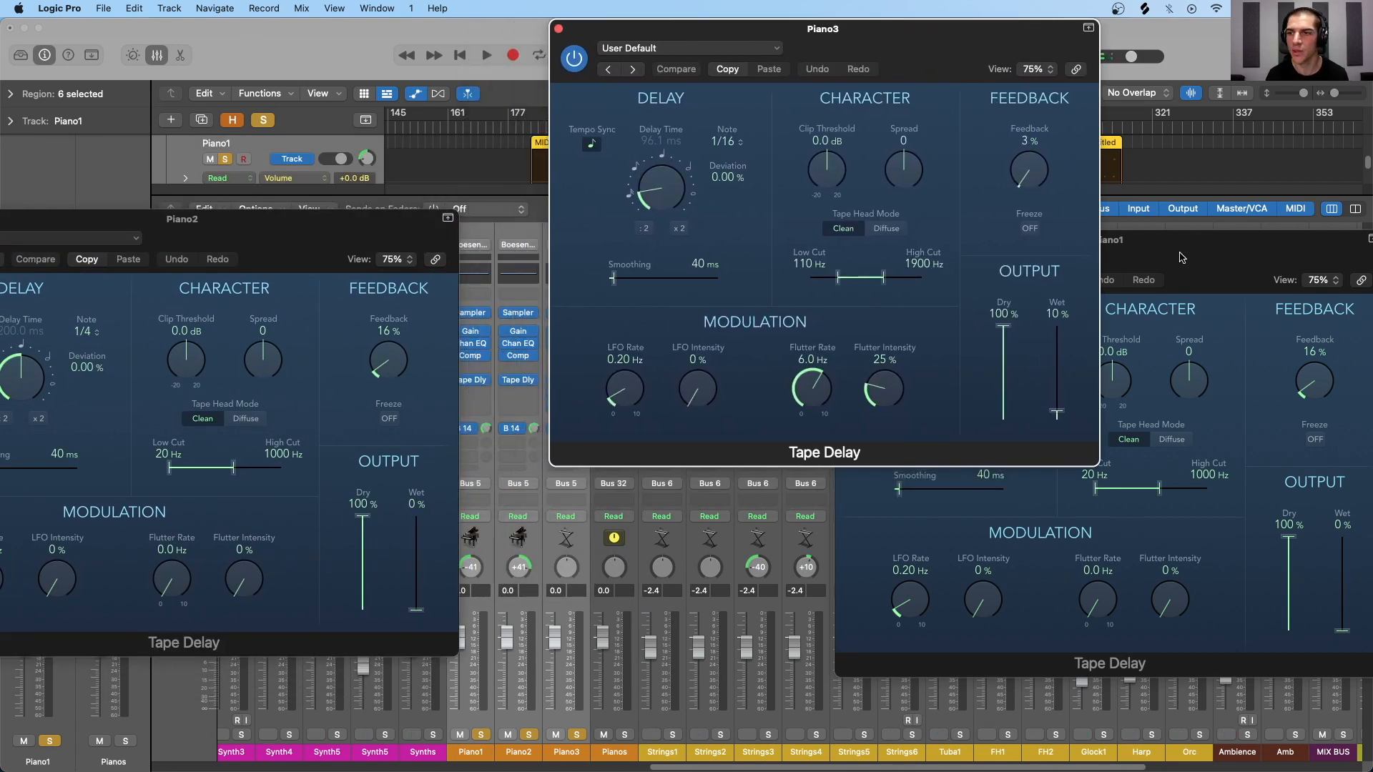
pyautogui.moveTo(342, 225); pyautogui.dragTo(430, 216)
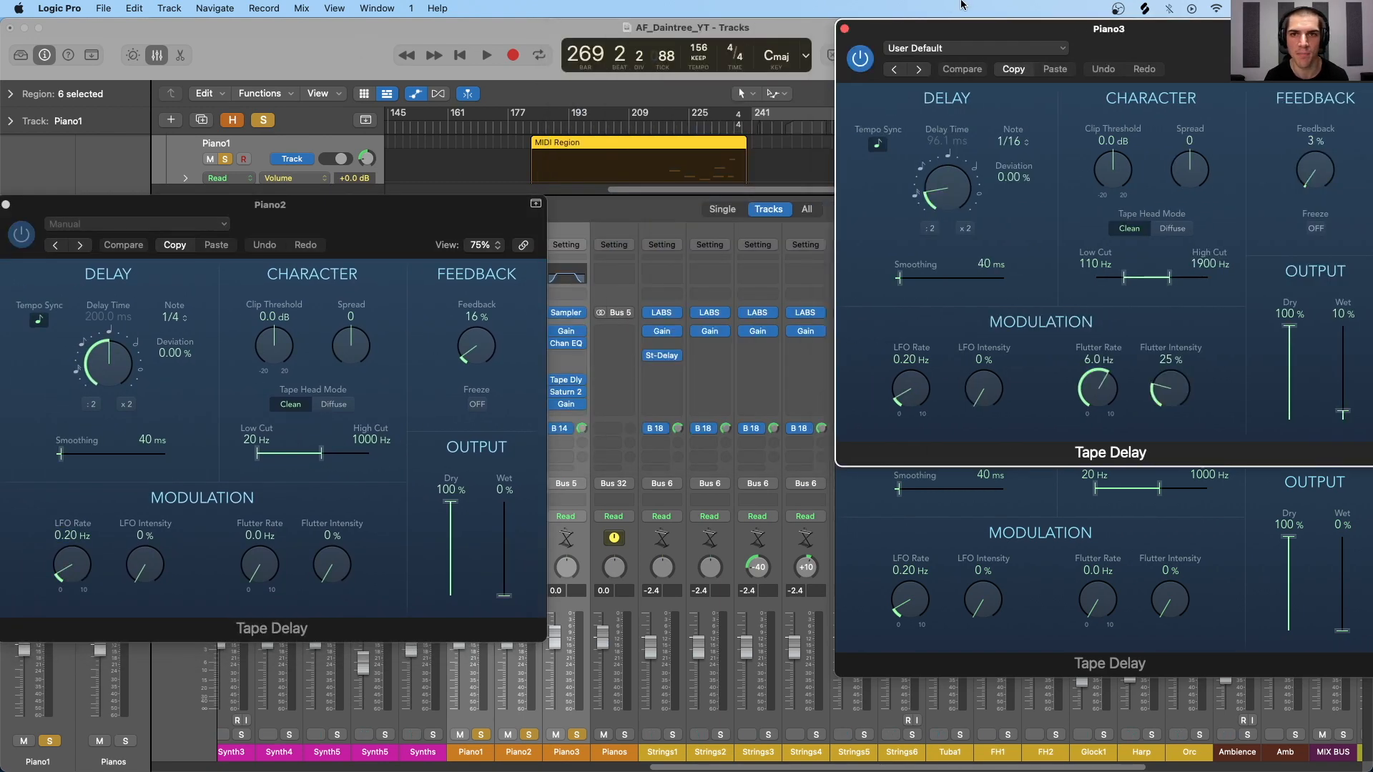
# Step: Play the song from the middle of the long Piano1 MIDI region and clear all solos
pyautogui.click(614, 131)
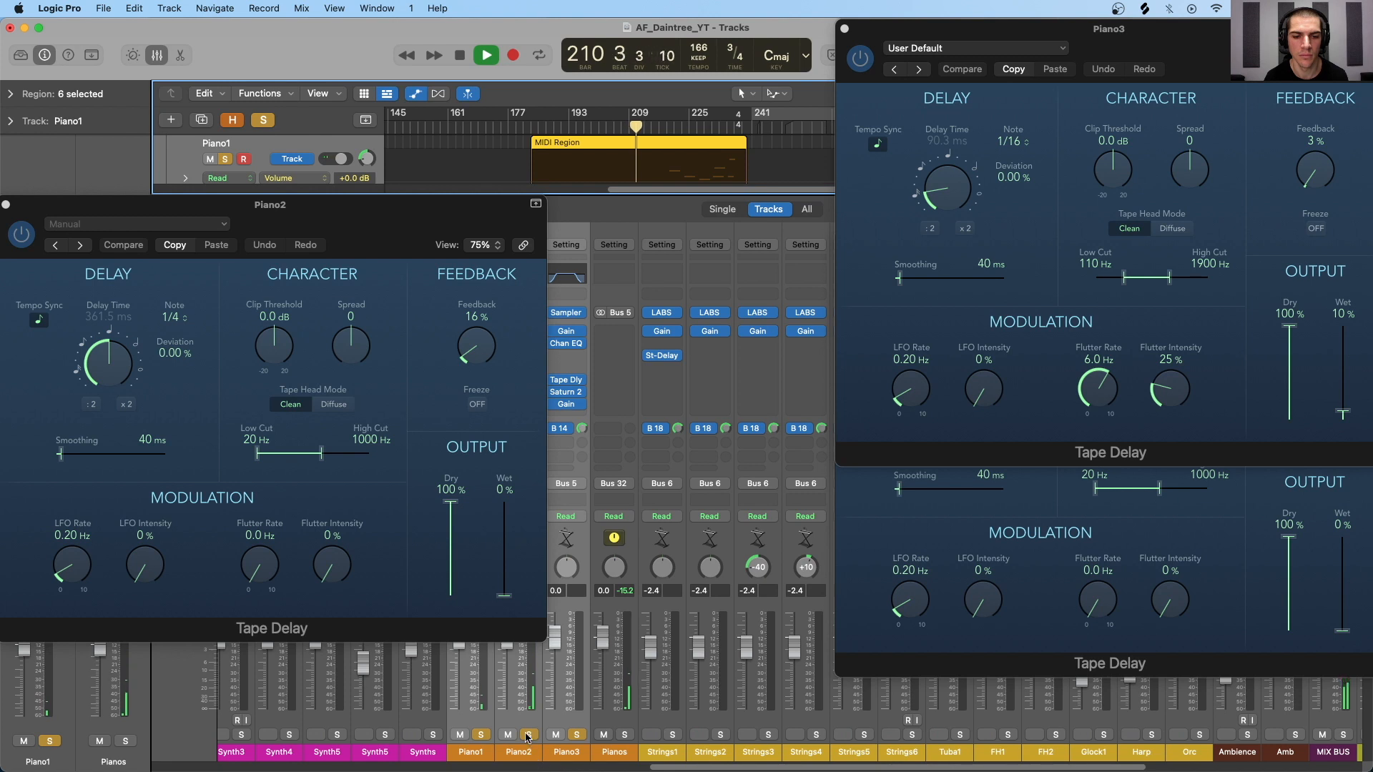
pyautogui.click(264, 120)
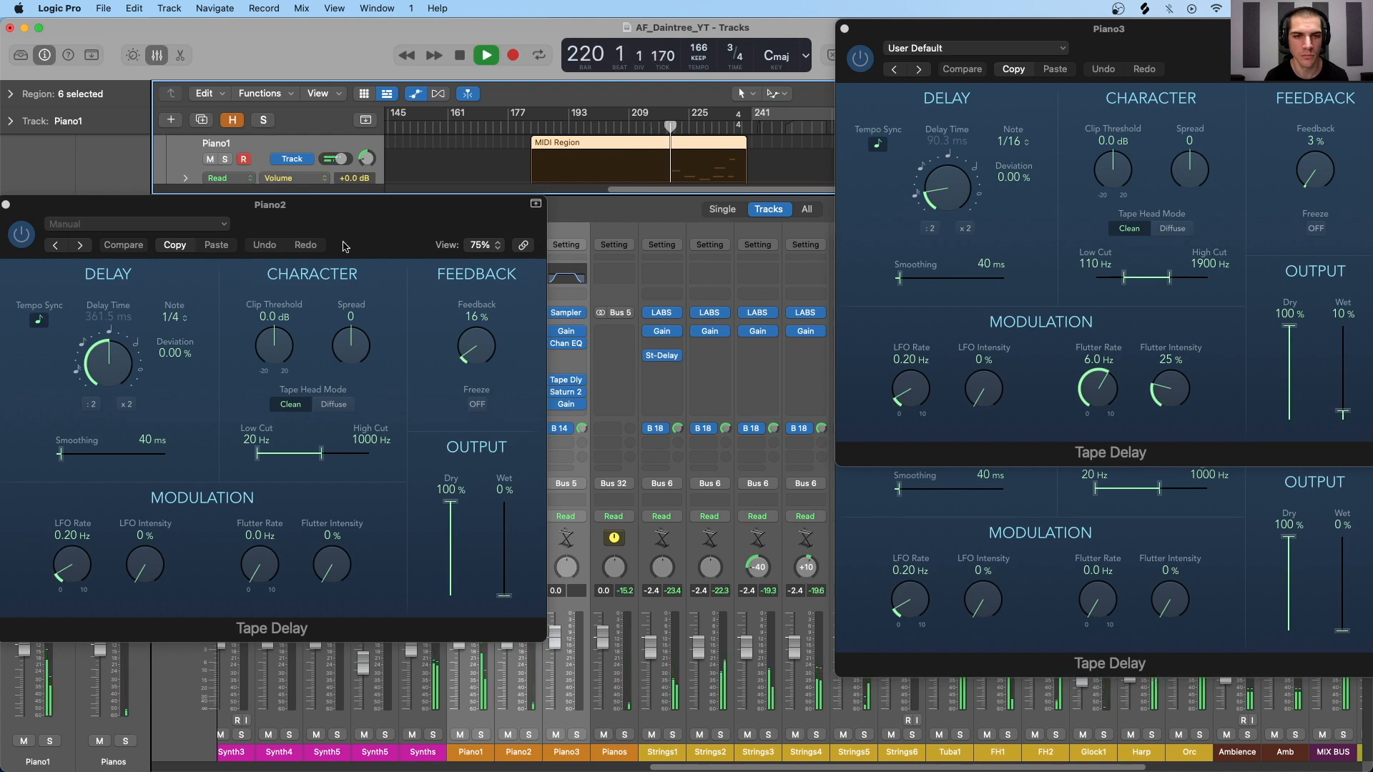
pyautogui.moveTo(382, 269); pyautogui.dragTo(228, 223)
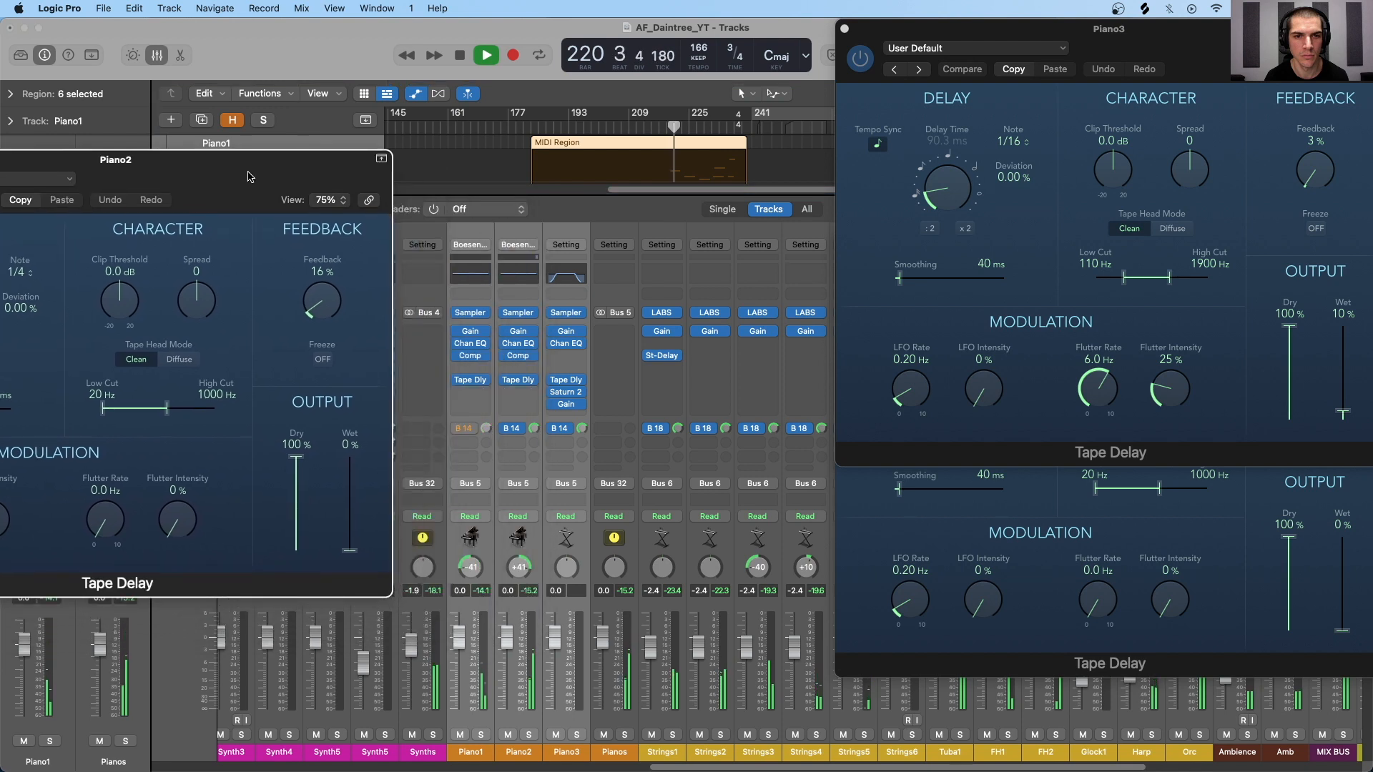
# Step: Bypass and re-enable the Tape Delay on the three piano channels during playback to compare the sound, and stop
pyautogui.click(457, 382)
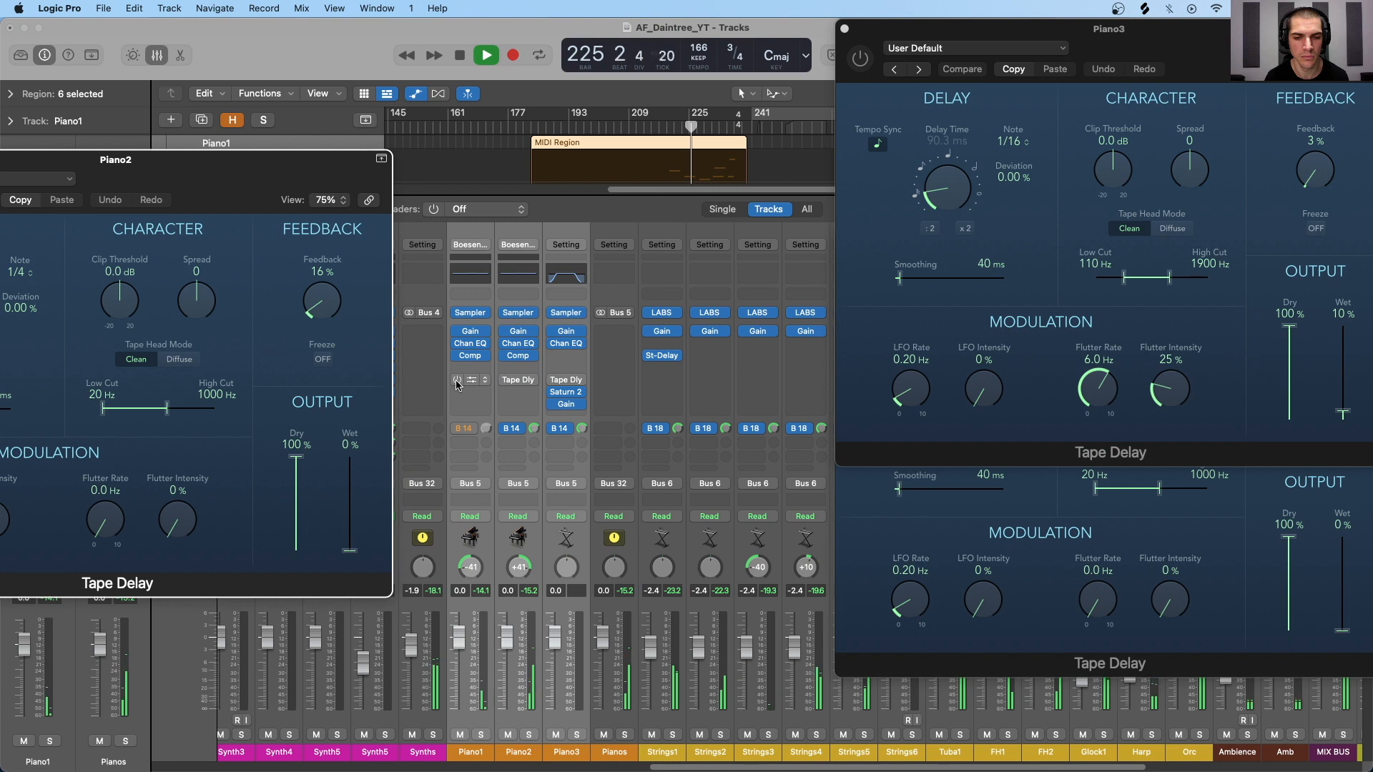
pyautogui.click(457, 382)
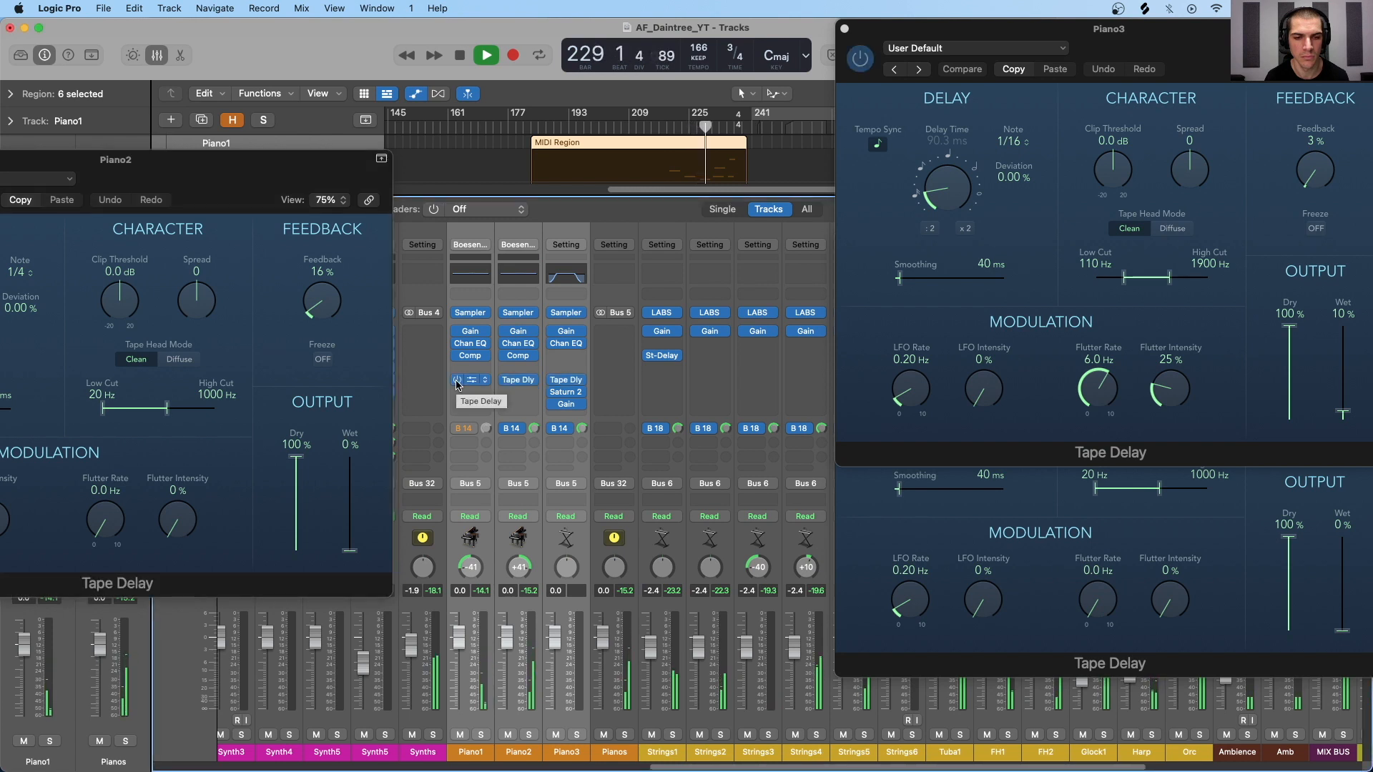
pyautogui.press('space')
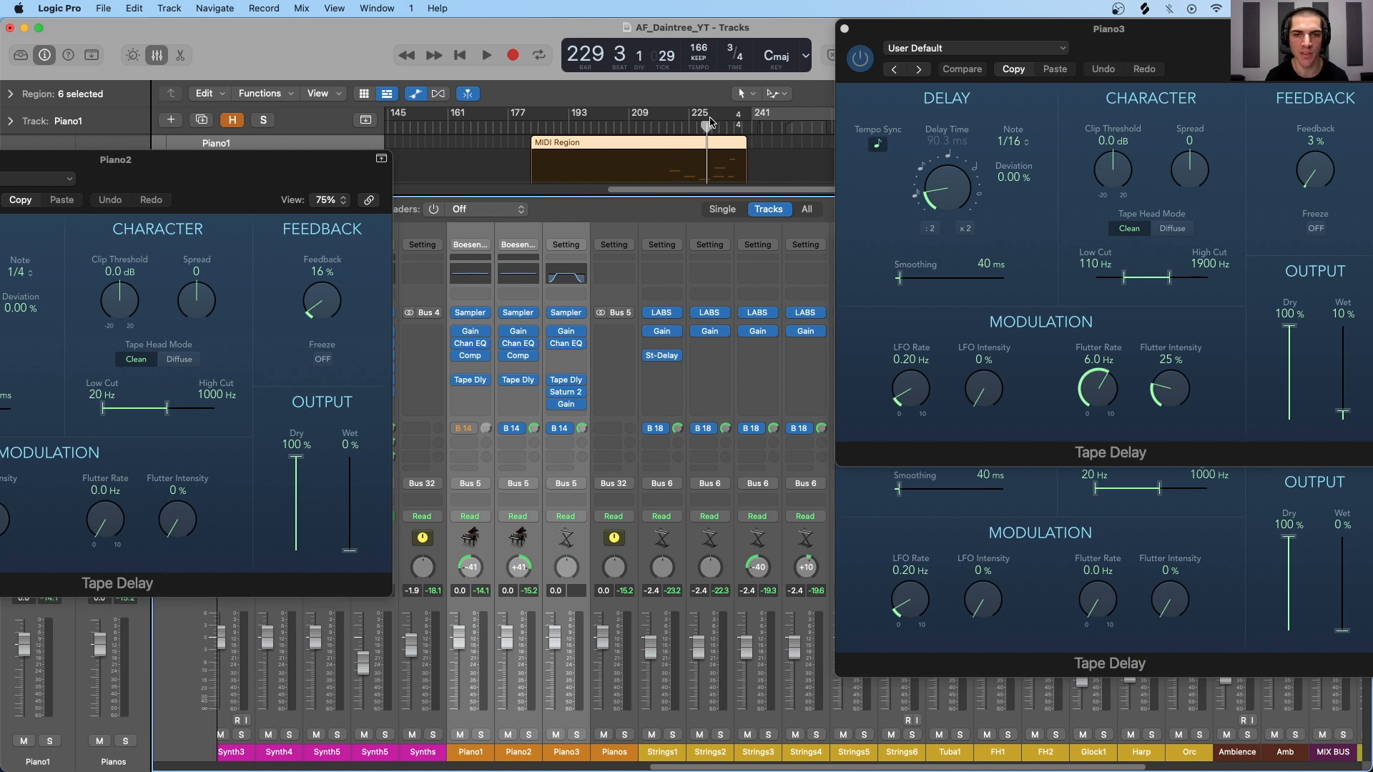
# Step: Close the Tape Delay windows of Piano3, Piano1 and Piano2
pyautogui.click(845, 29)
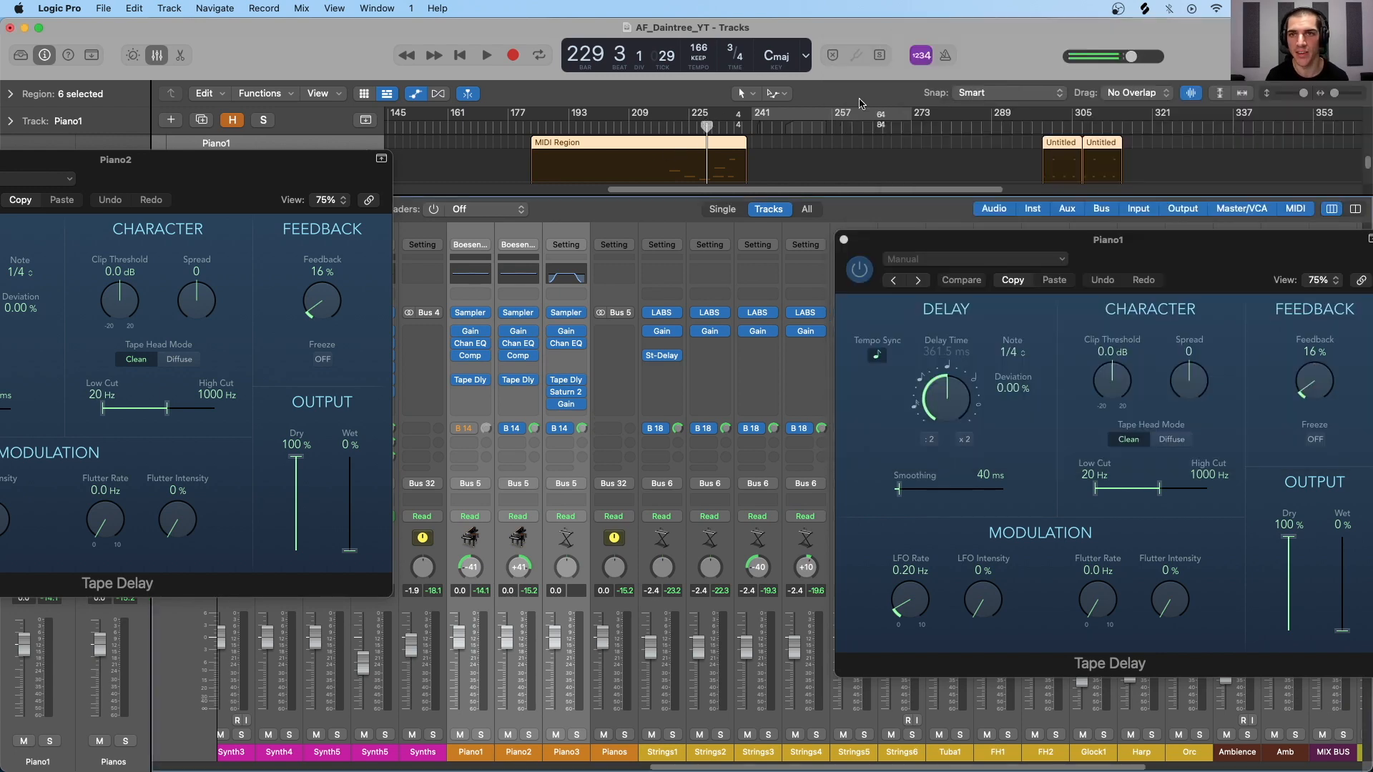
pyautogui.click(845, 240)
pyautogui.moveTo(204, 161); pyautogui.dragTo(378, 162)
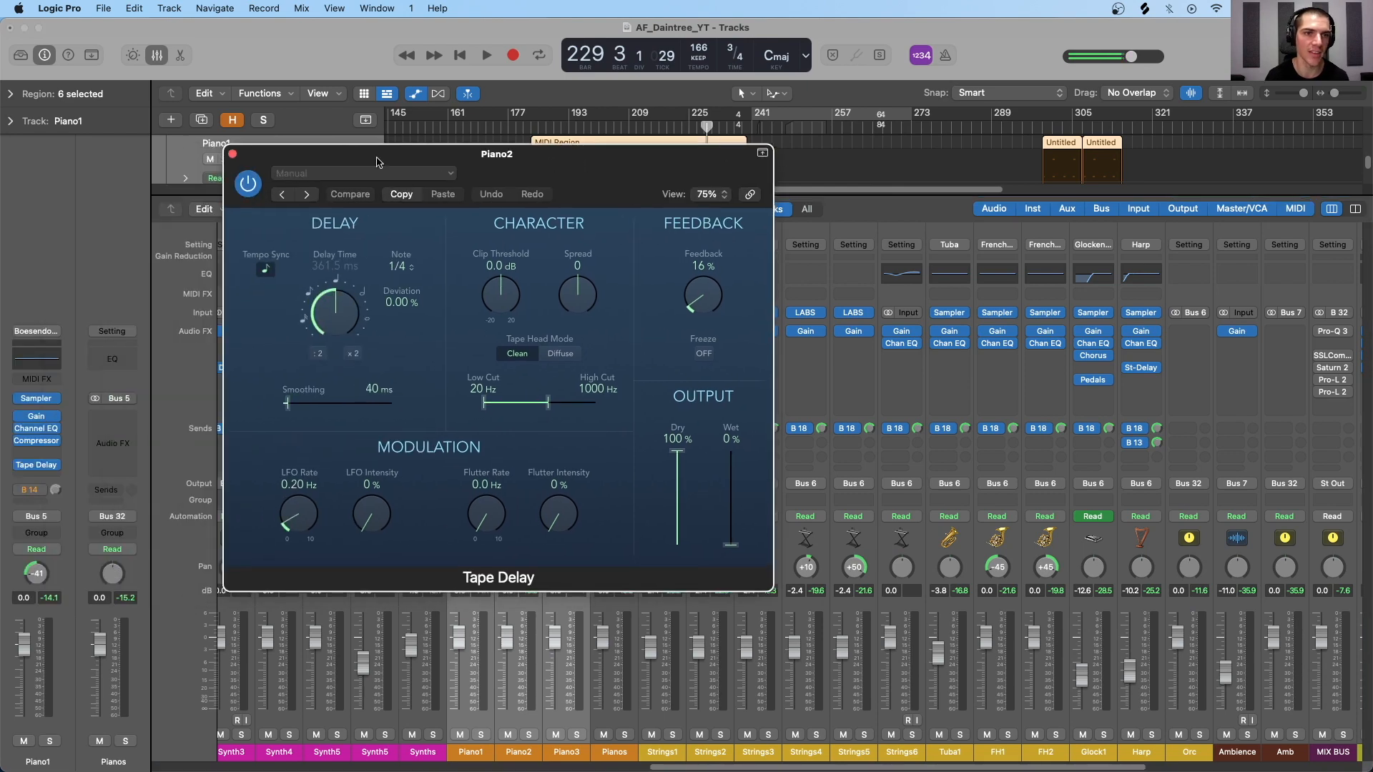
pyautogui.click(232, 155)
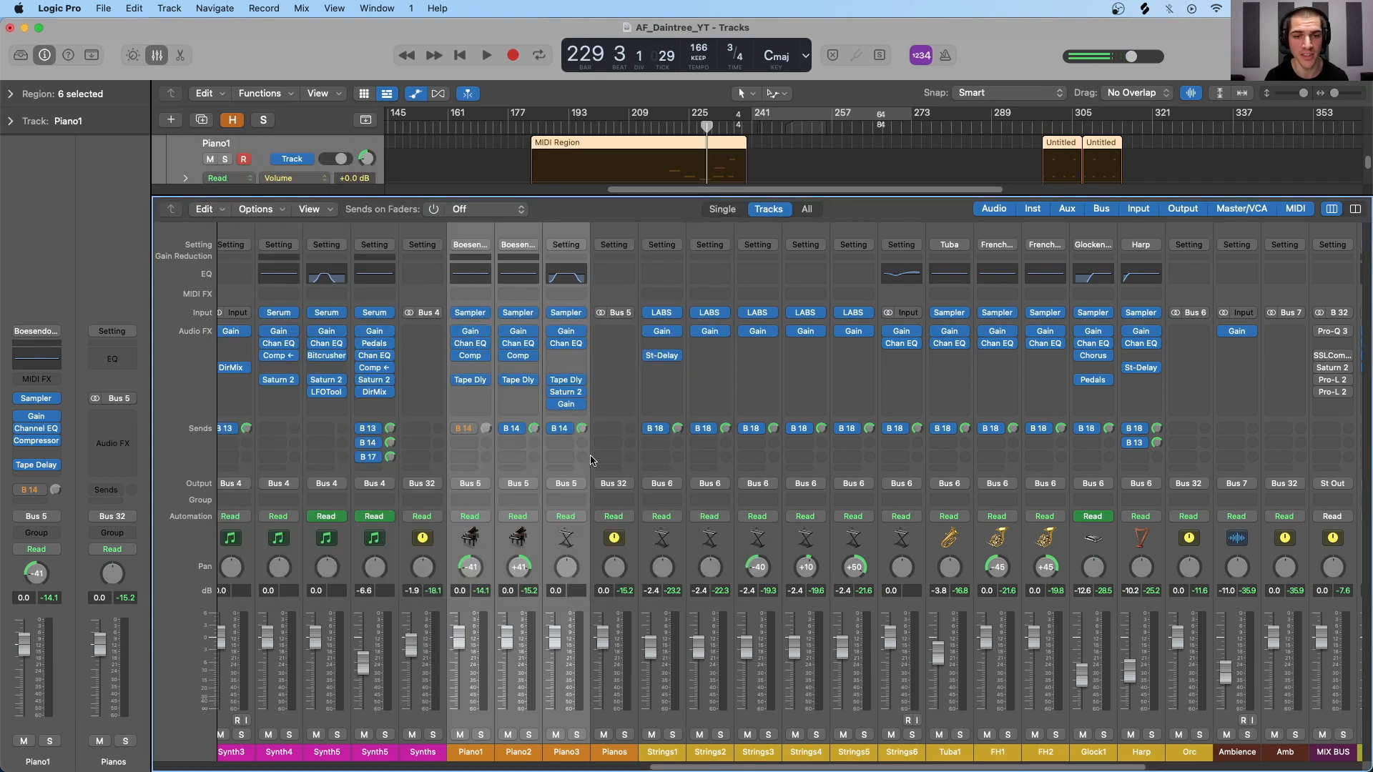
# Step: Insert a stereo Tape Delay in the first effect slot of the Gtrs bus channel
pyautogui.click(580, 538)
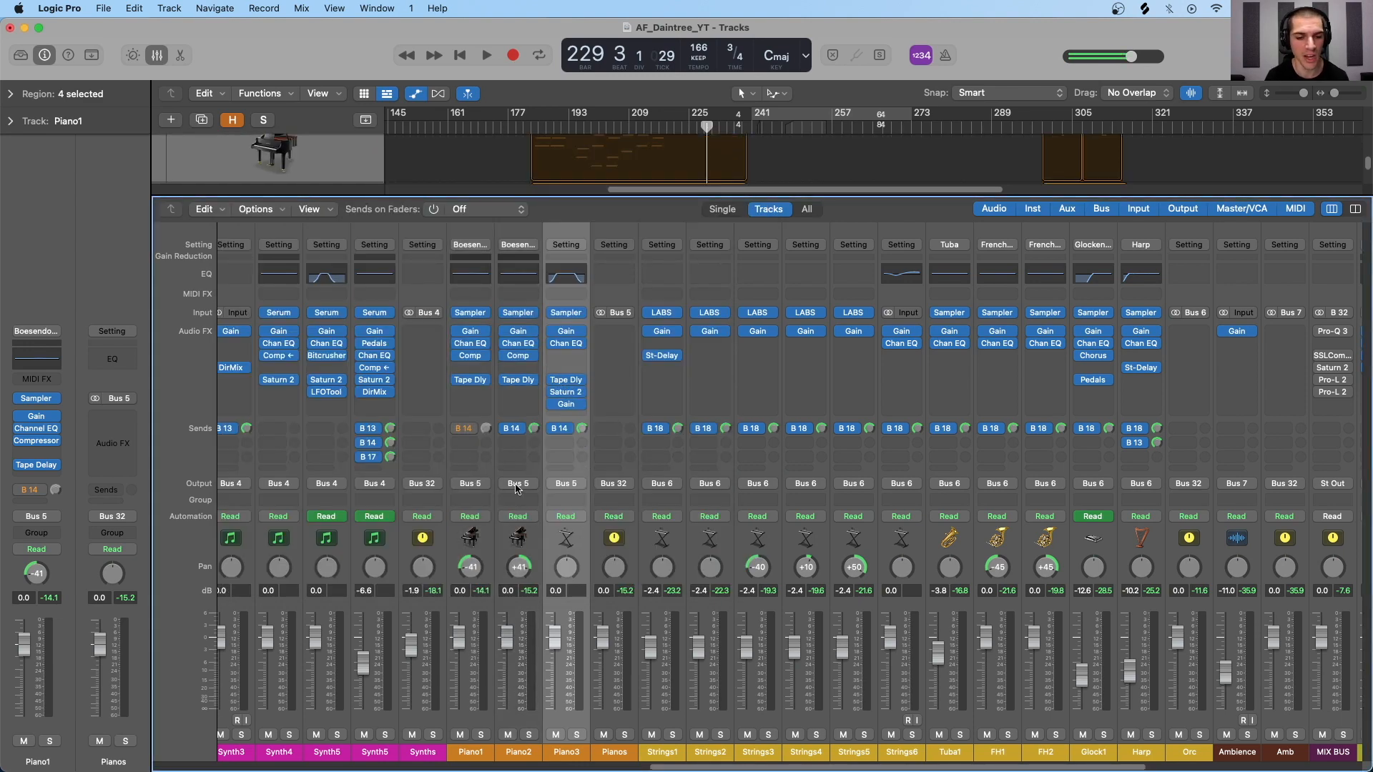
pyautogui.hscroll(-5, 506, 484)
pyautogui.hscroll(-5, 506, 484)
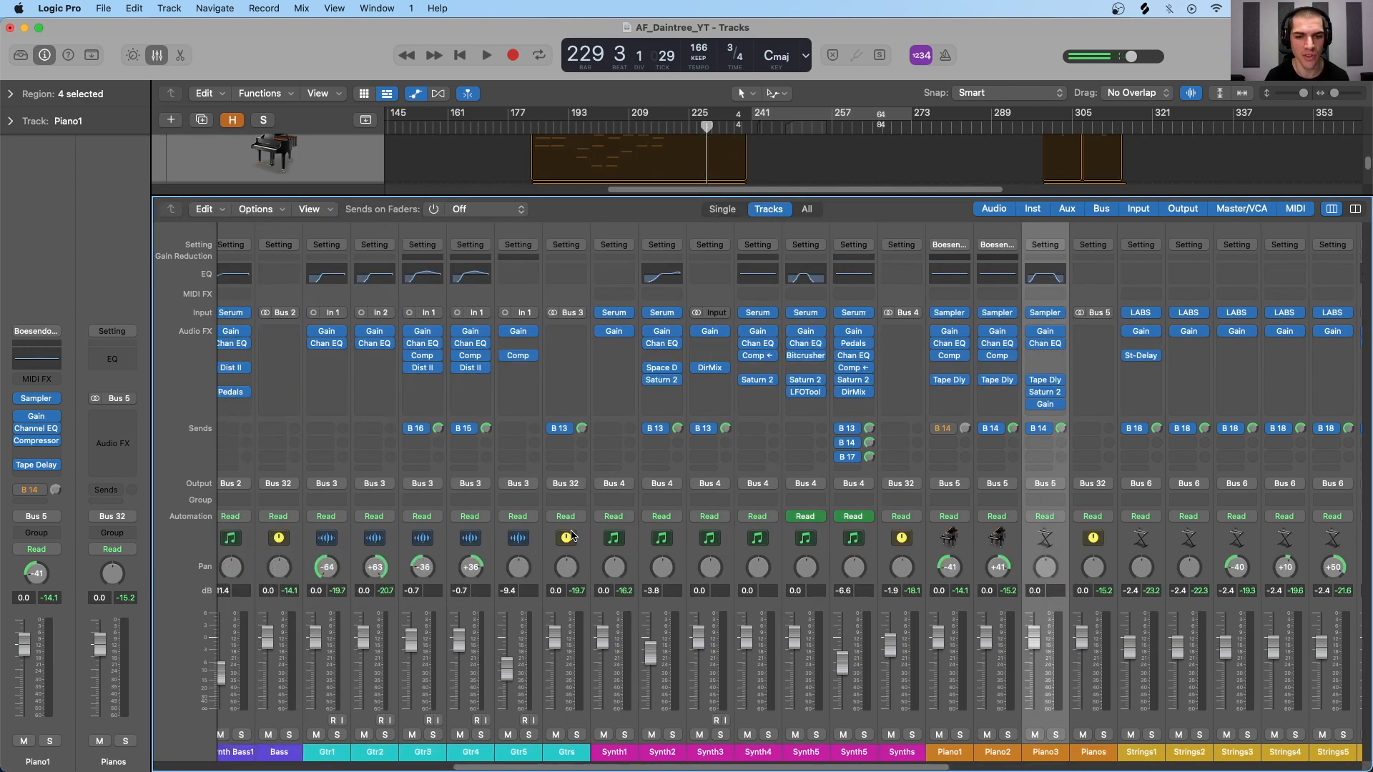
pyautogui.click(587, 547)
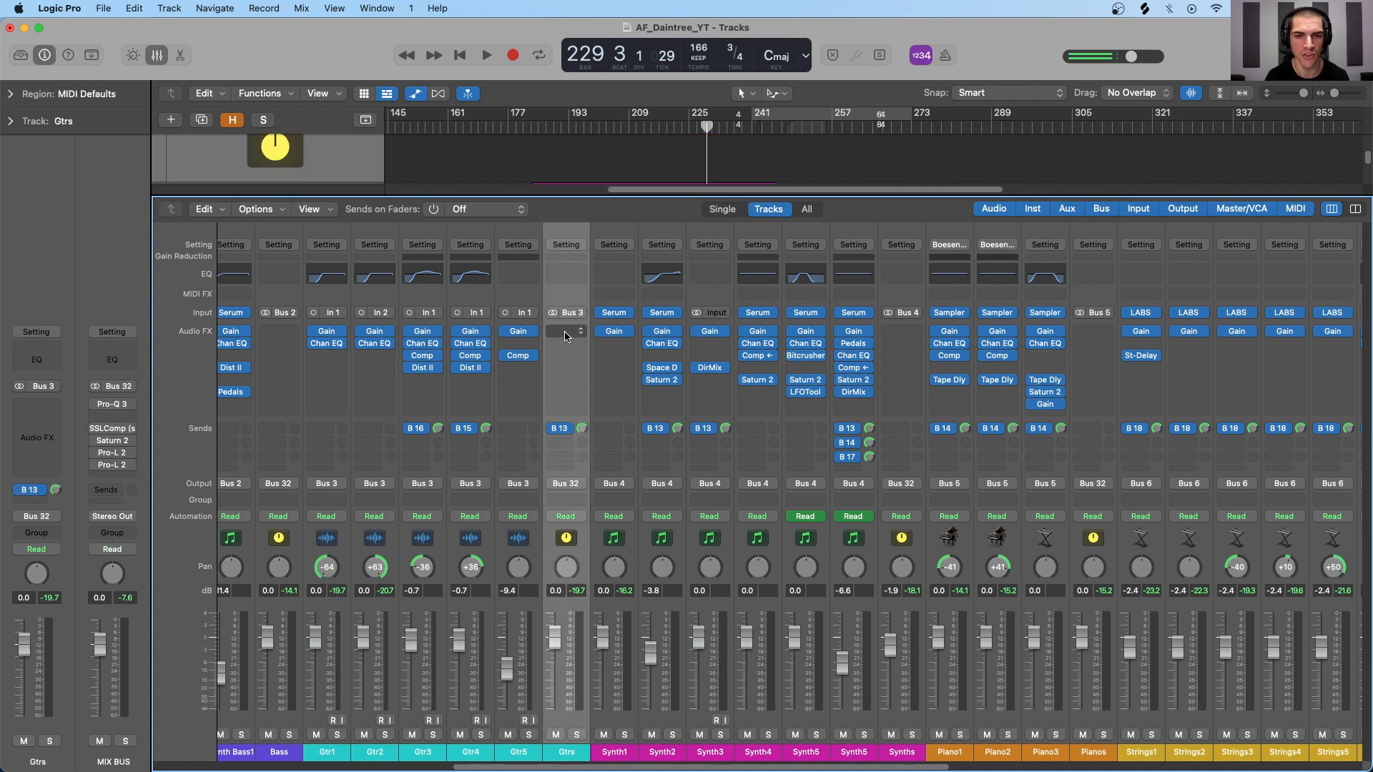
pyautogui.click(565, 333)
pyautogui.moveTo(576, 369)
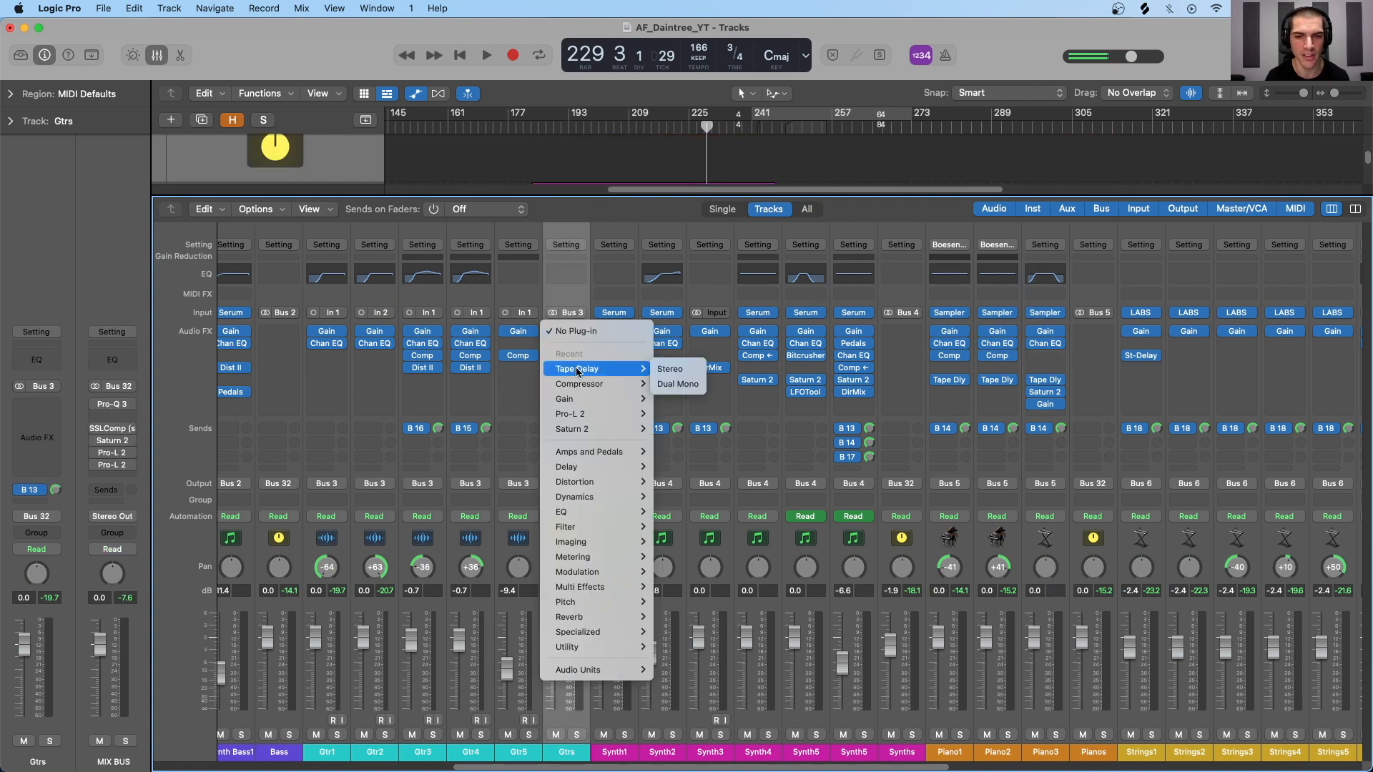
pyautogui.click(670, 369)
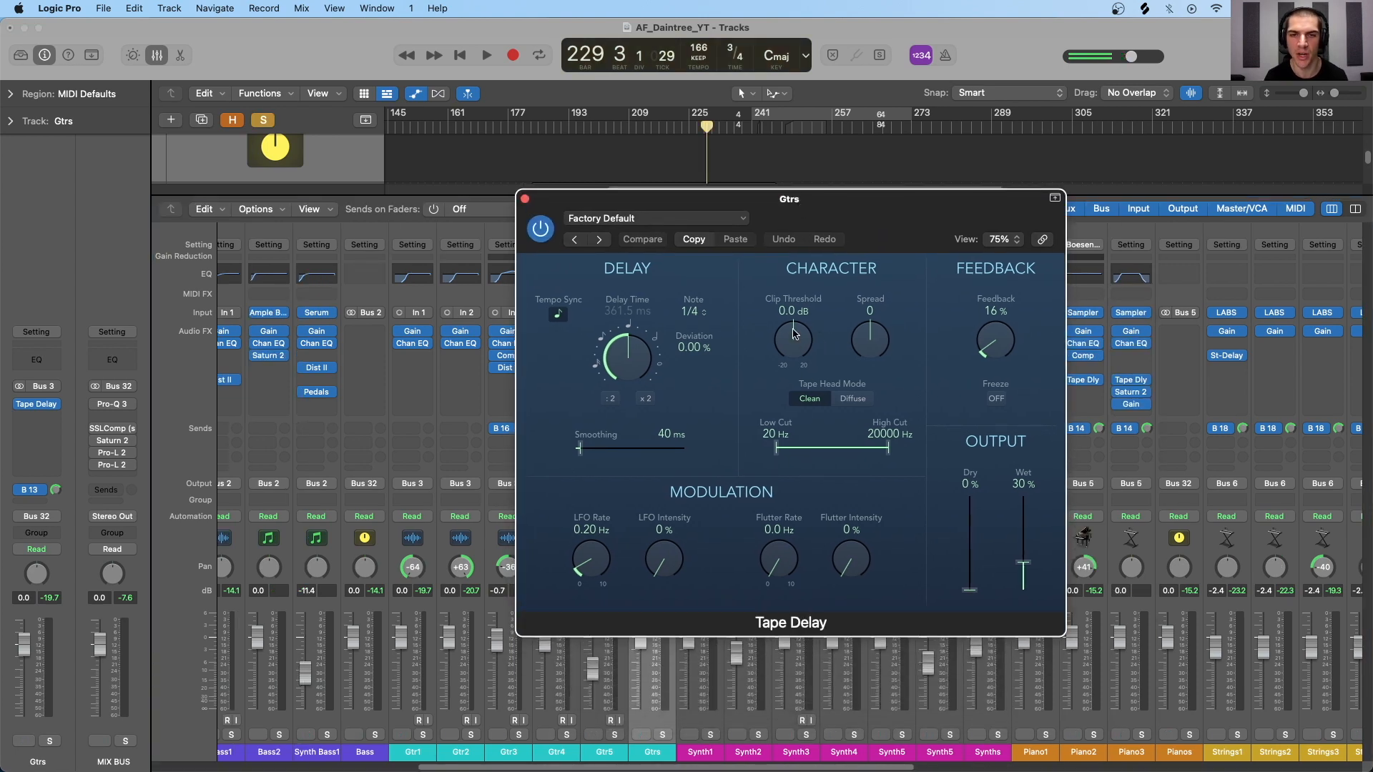
# Step: Turn off Tempo Sync in the Gtrs Tape Delay and set Delay Time to 0 ms, Wet to 100% and Feedback to 0%
pyautogui.click(558, 314)
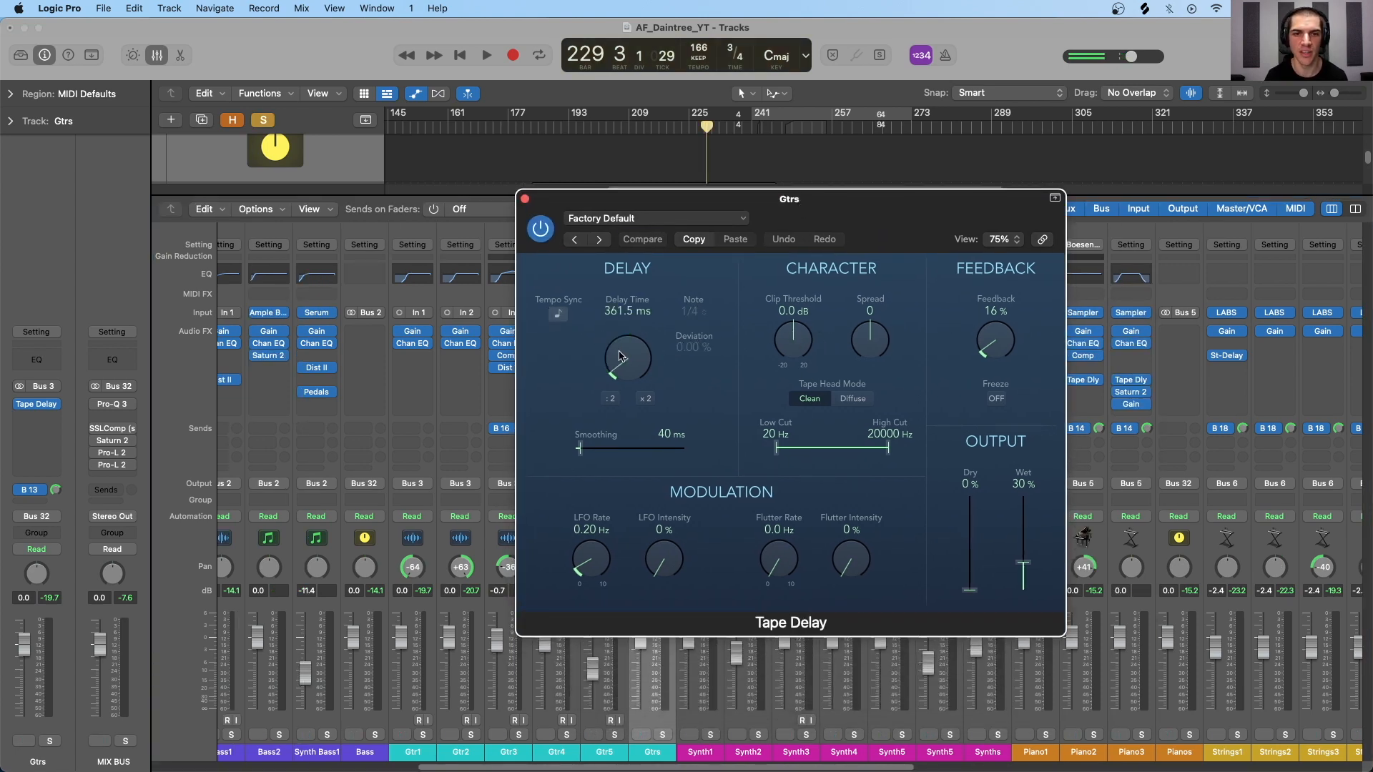
pyautogui.moveTo(620, 354); pyautogui.dragTo(663, 441)
pyautogui.moveTo(1025, 565); pyautogui.dragTo(1024, 489)
pyautogui.moveTo(661, 206); pyautogui.dragTo(856, 143)
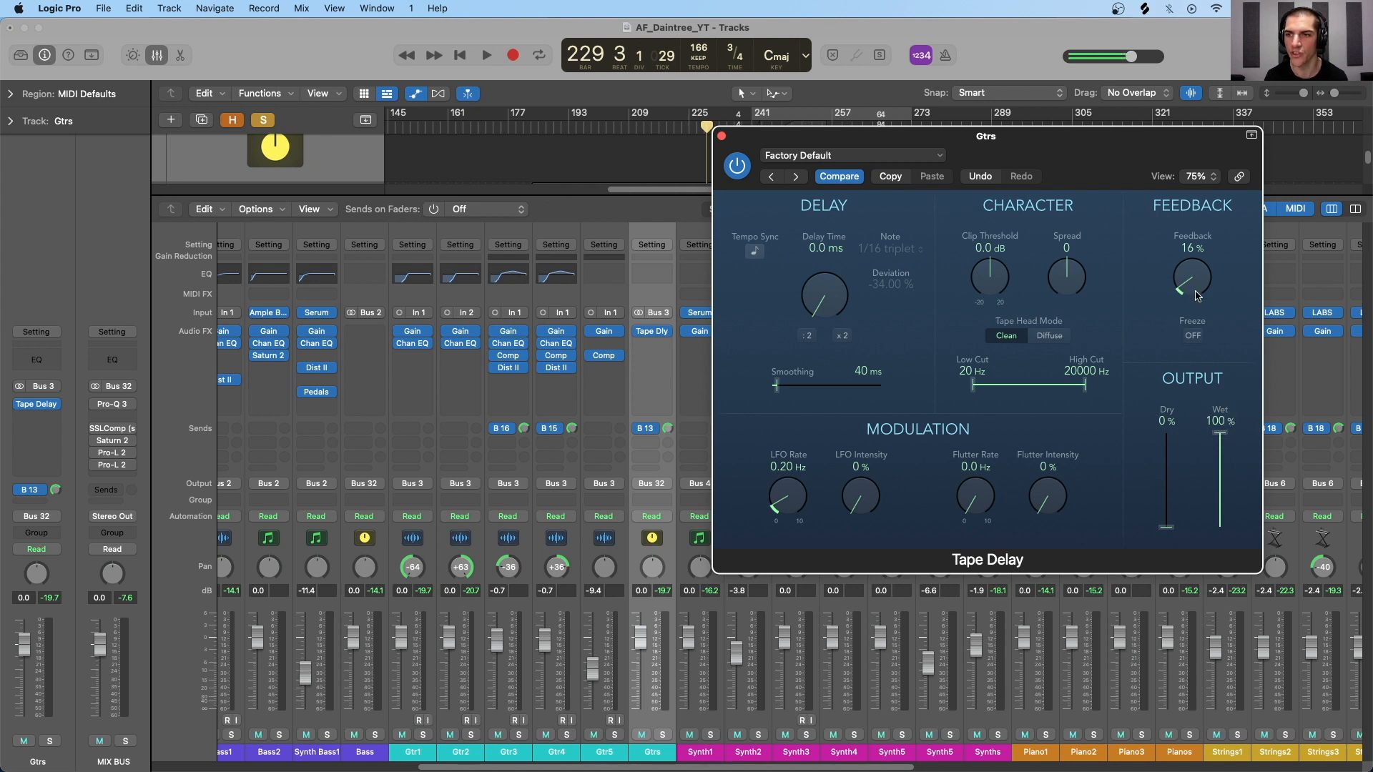
pyautogui.moveTo(1190, 278); pyautogui.dragTo(1199, 320)
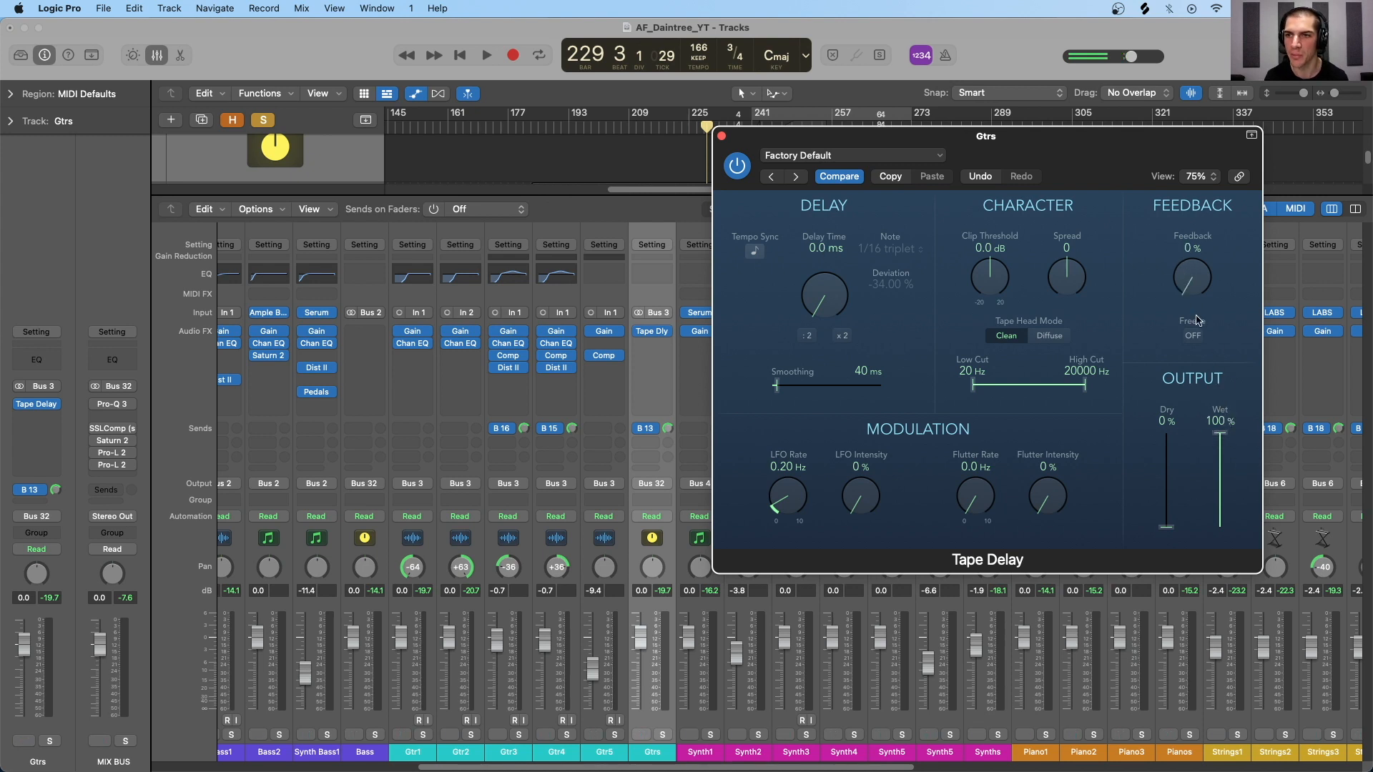
# Step: Solo the Gtrs channel and turn on cycle playback for the range starting at bar 241
pyautogui.click(662, 735)
pyautogui.click(812, 118)
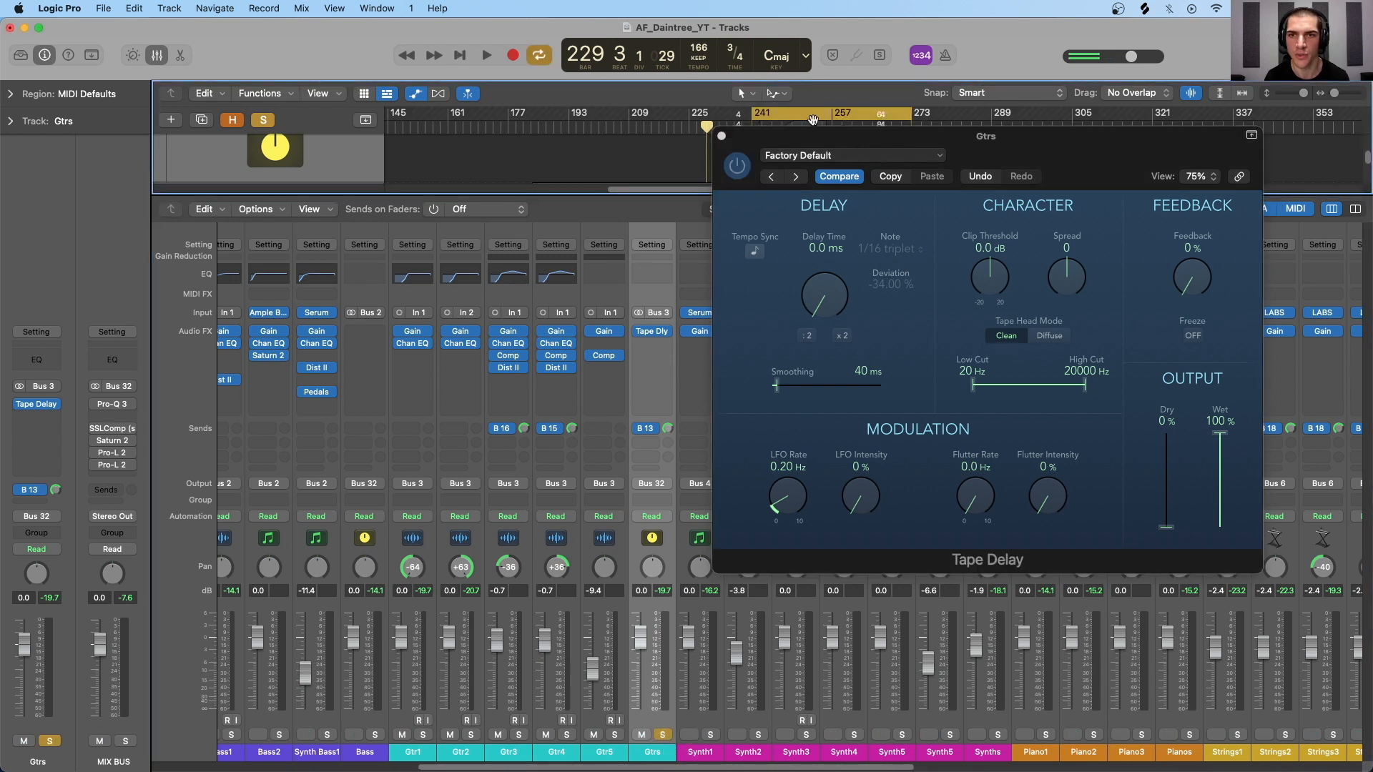
pyautogui.moveTo(848, 141); pyautogui.dragTo(856, 143)
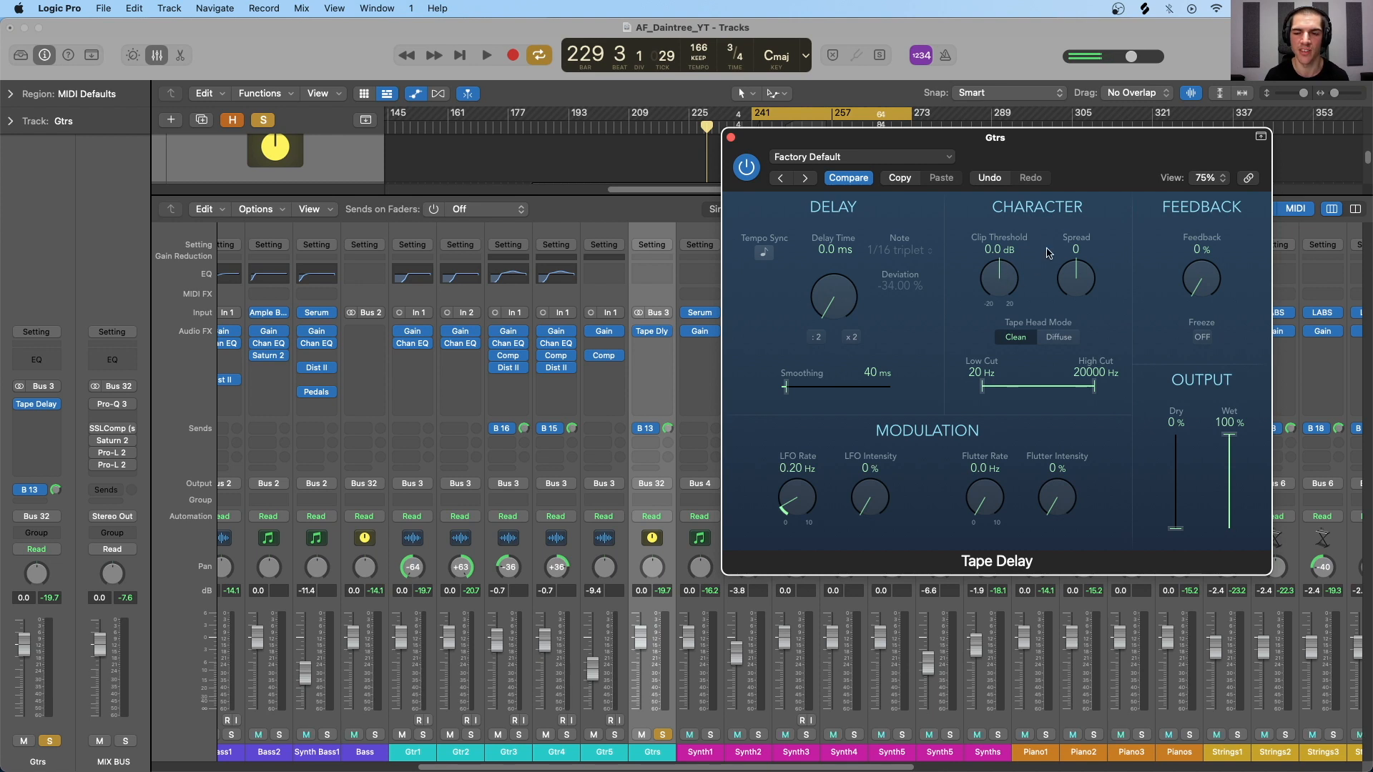
# Step: Set the Gtrs Tape Delay's Clip Threshold to -13 dB during playback, bypass and re-enable the plug-in to compare, and stop
pyautogui.press('space')
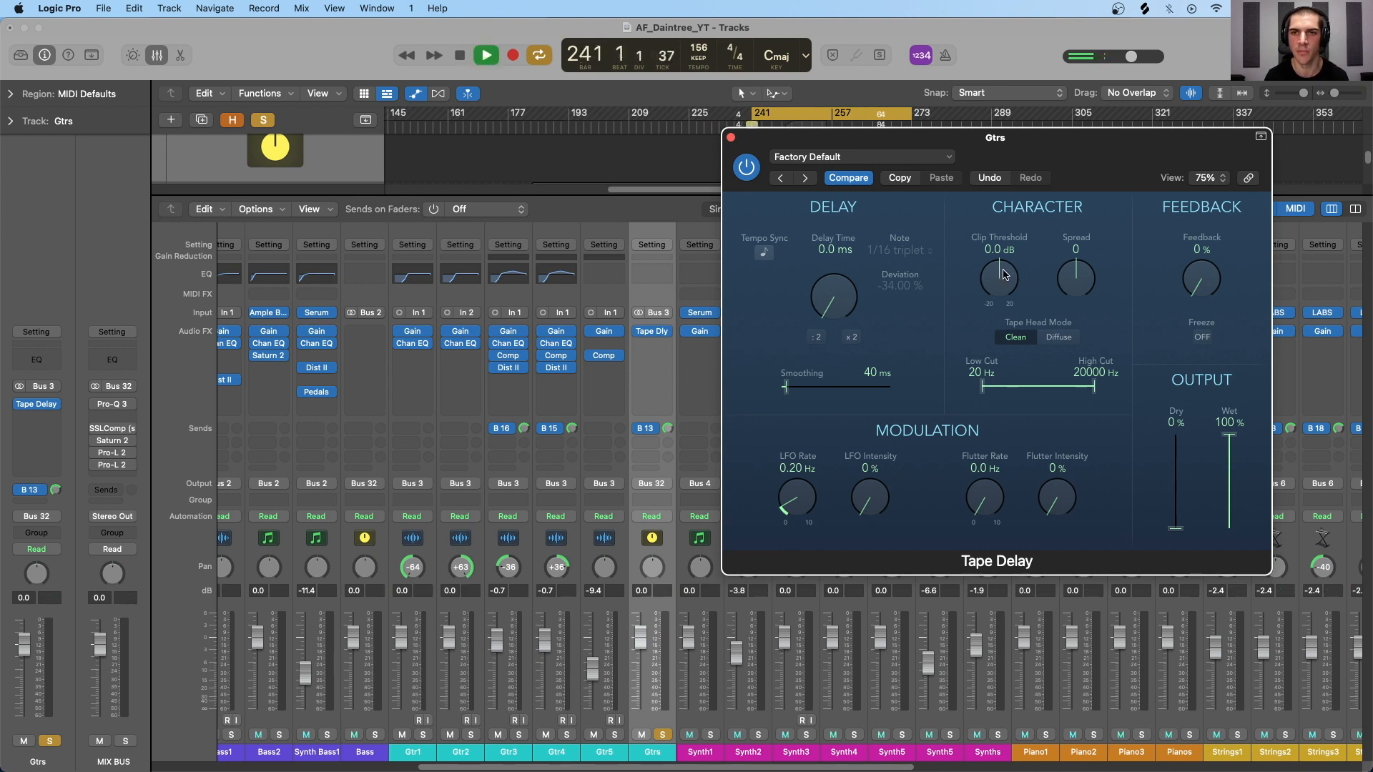
pyautogui.moveTo(1004, 276); pyautogui.dragTo(998, 342)
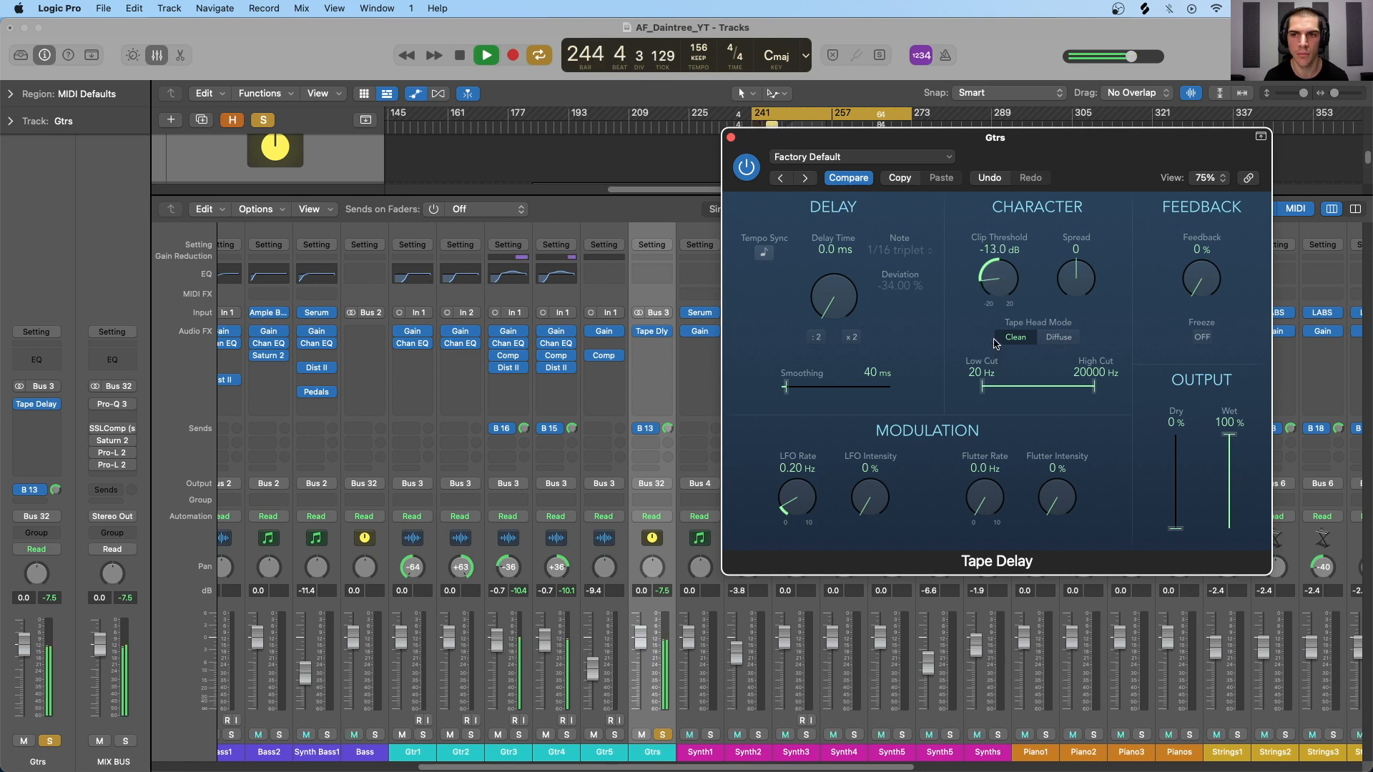
pyautogui.click(745, 168)
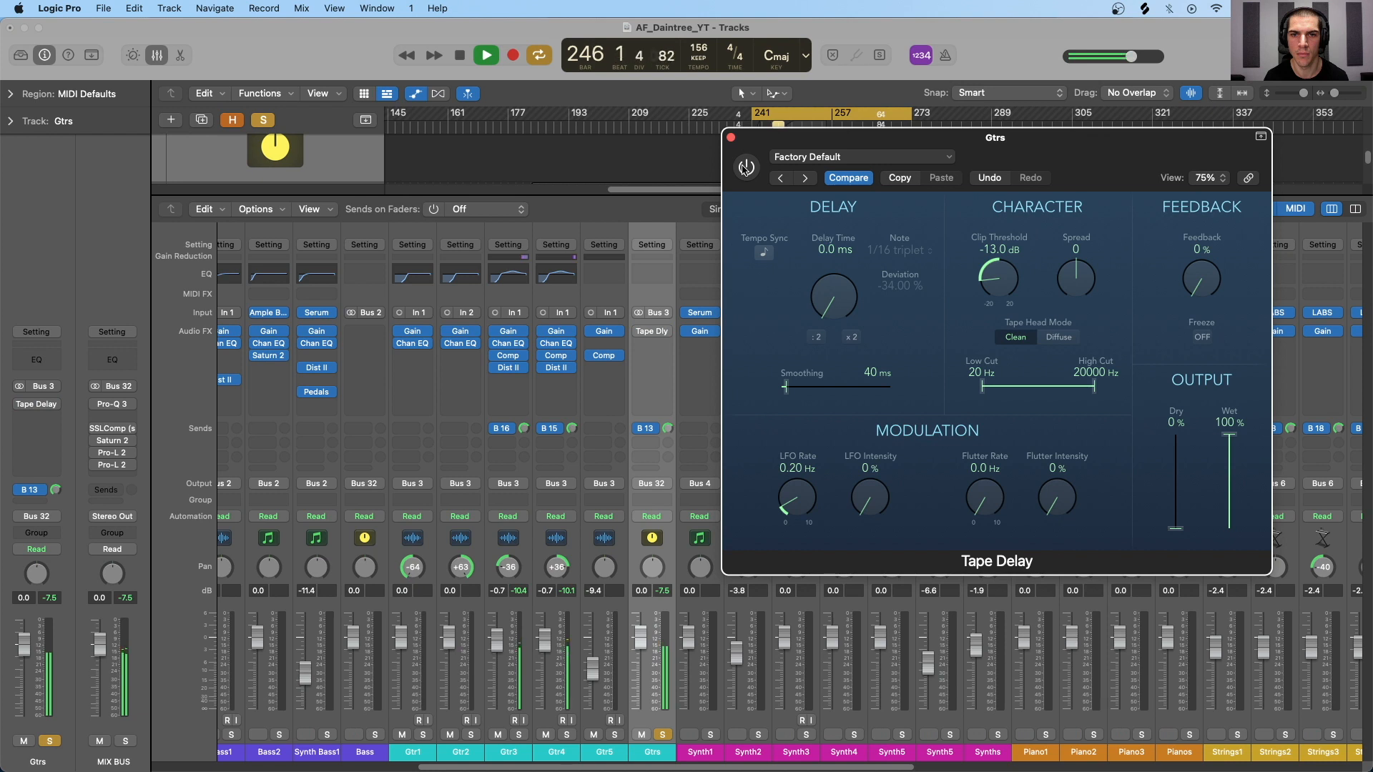
pyautogui.click(745, 167)
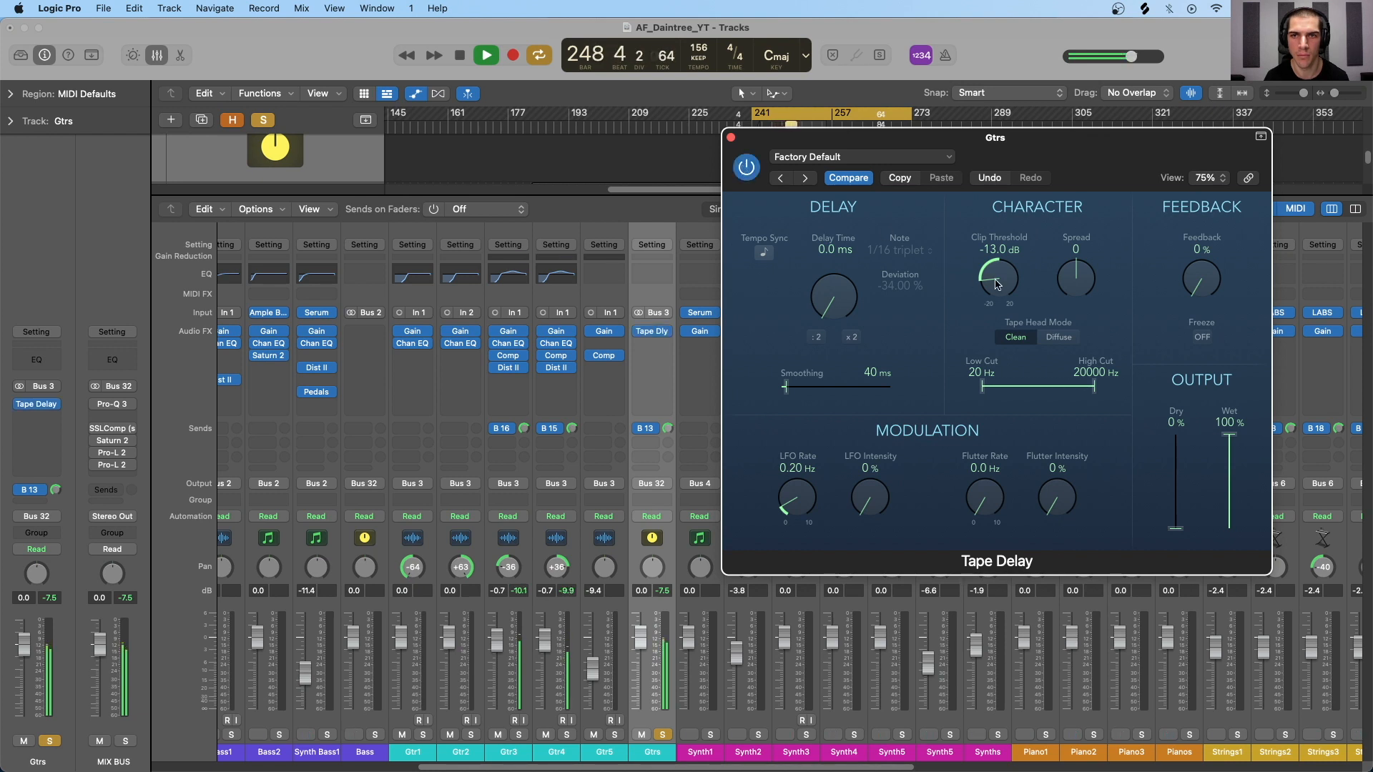
pyautogui.press('space')
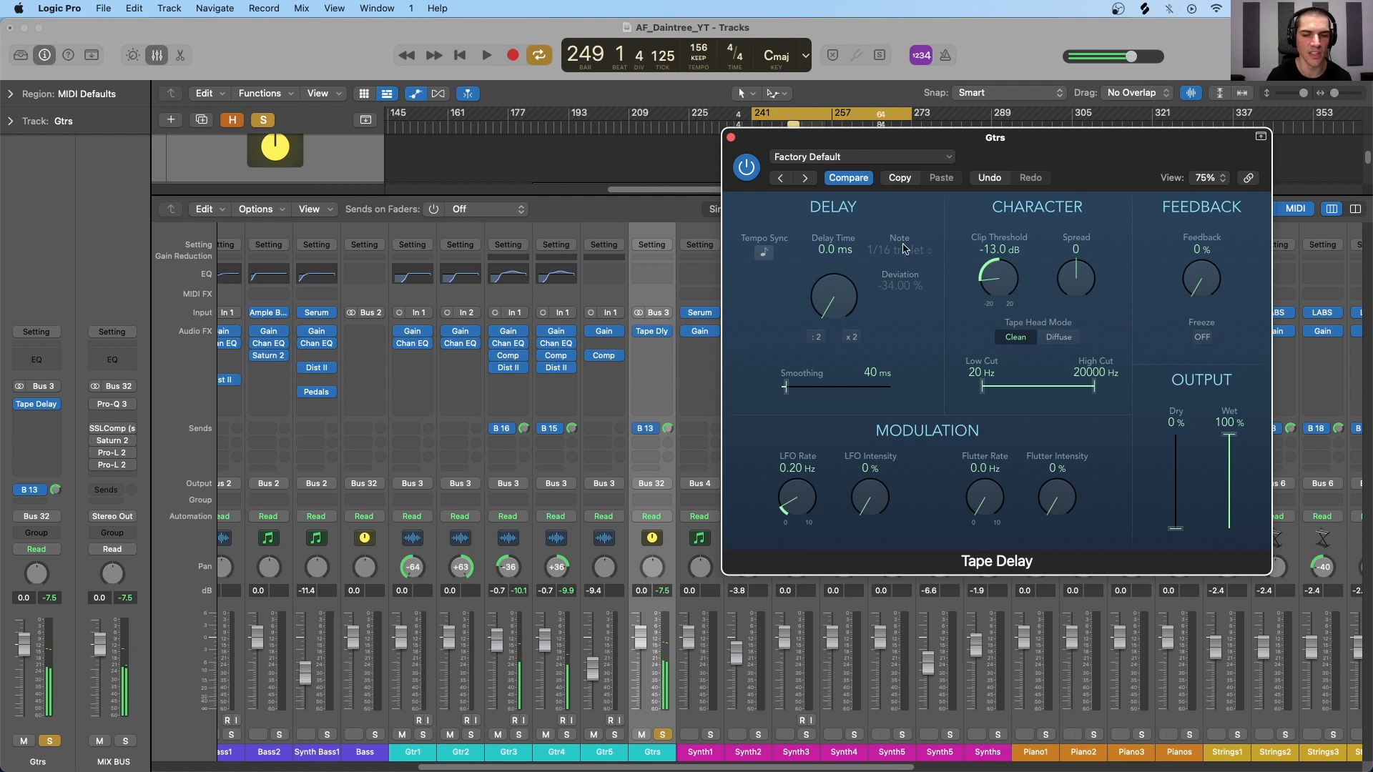
# Step: During playback, set the Gtrs Tape Delay's Flutter Rate to 5.4 Hz, Dry to 100%, Wet to 40% and Delay Time to 1117.7 ms
pyautogui.moveTo(748, 150); pyautogui.dragTo(717, 131)
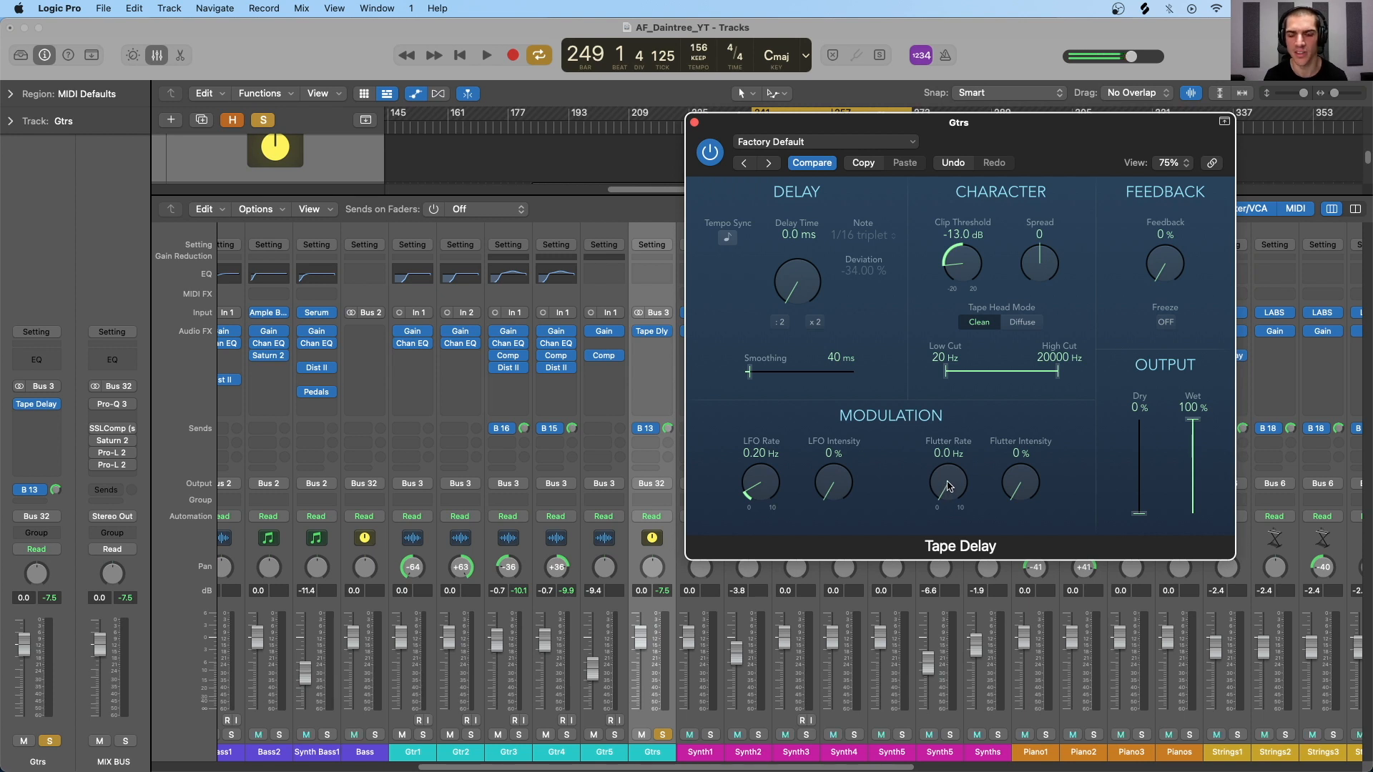
pyautogui.press('space')
pyautogui.moveTo(953, 489); pyautogui.dragTo(959, 390)
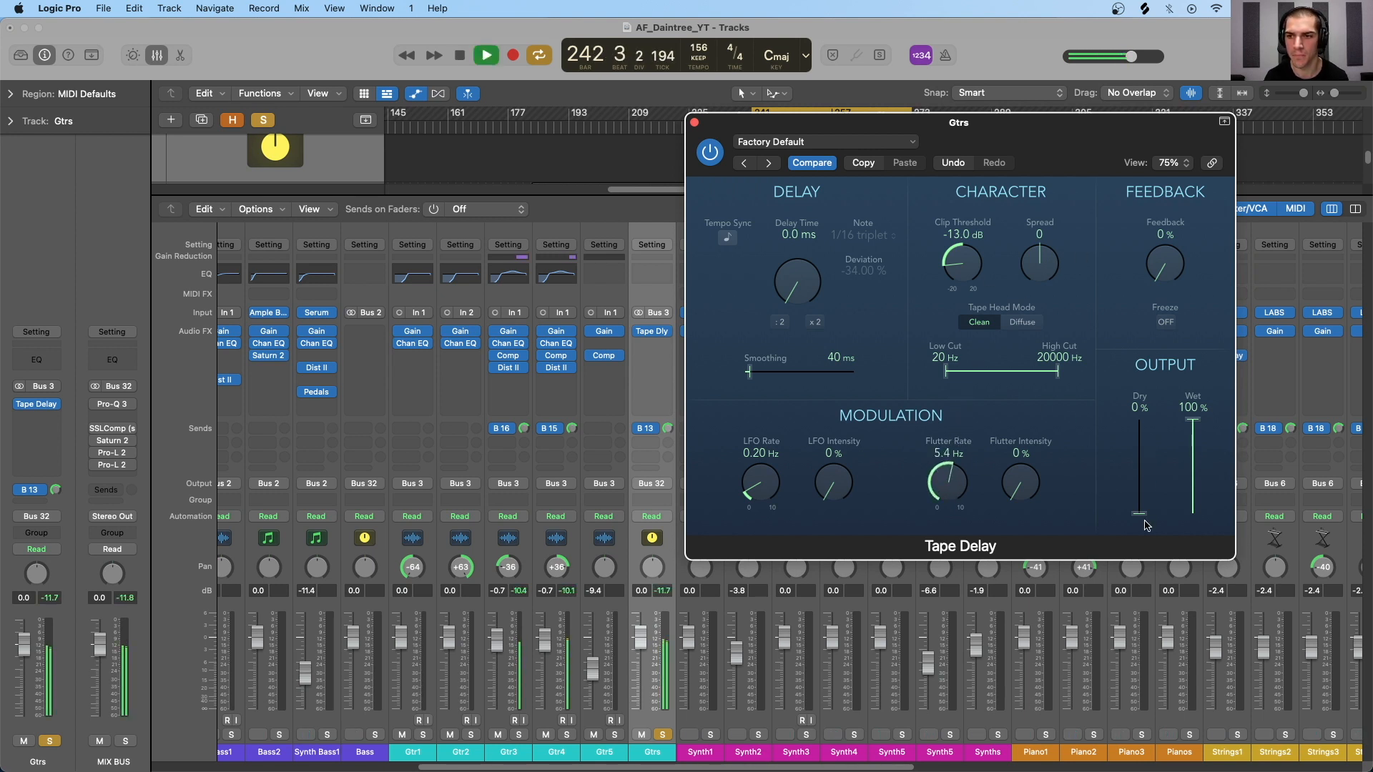
pyautogui.moveTo(1142, 515); pyautogui.dragTo(1192, 477)
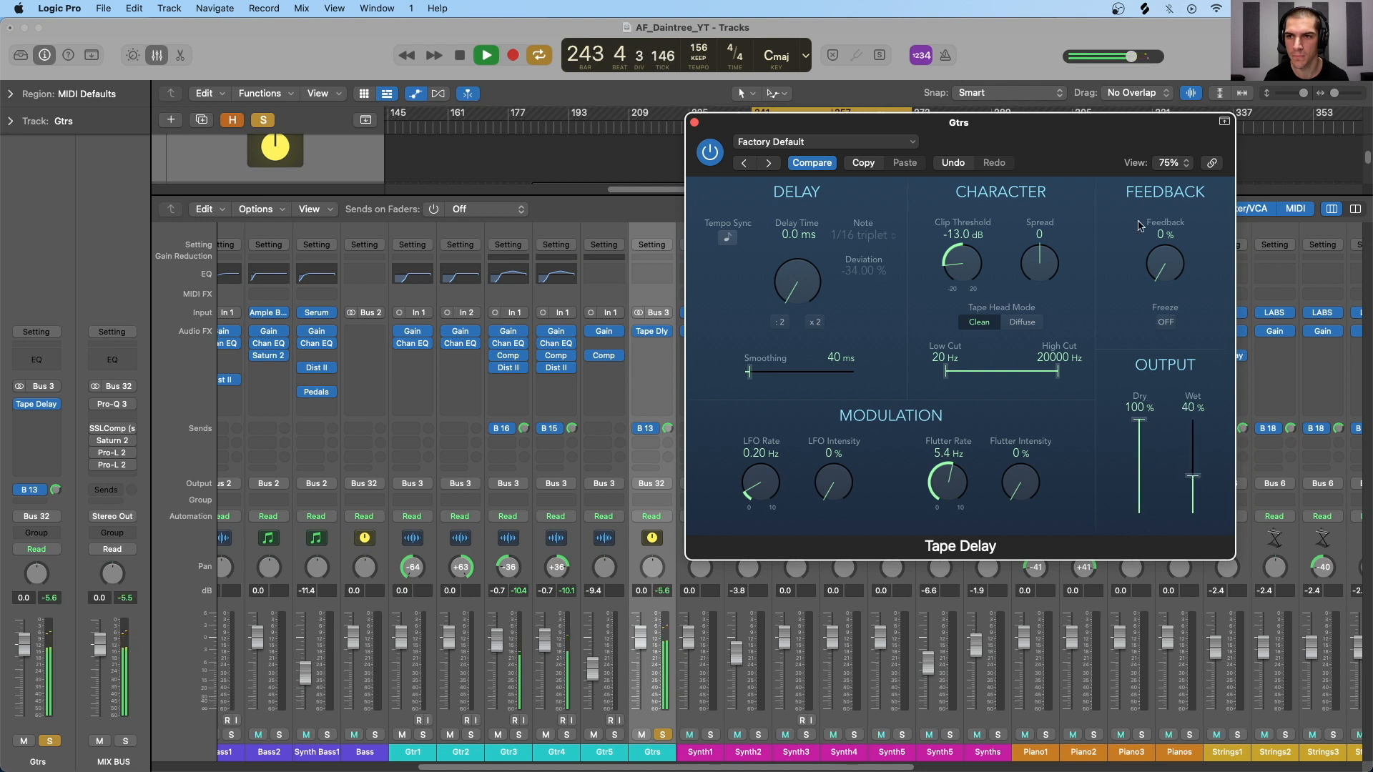
pyautogui.moveTo(792, 297); pyautogui.dragTo(791, 240)
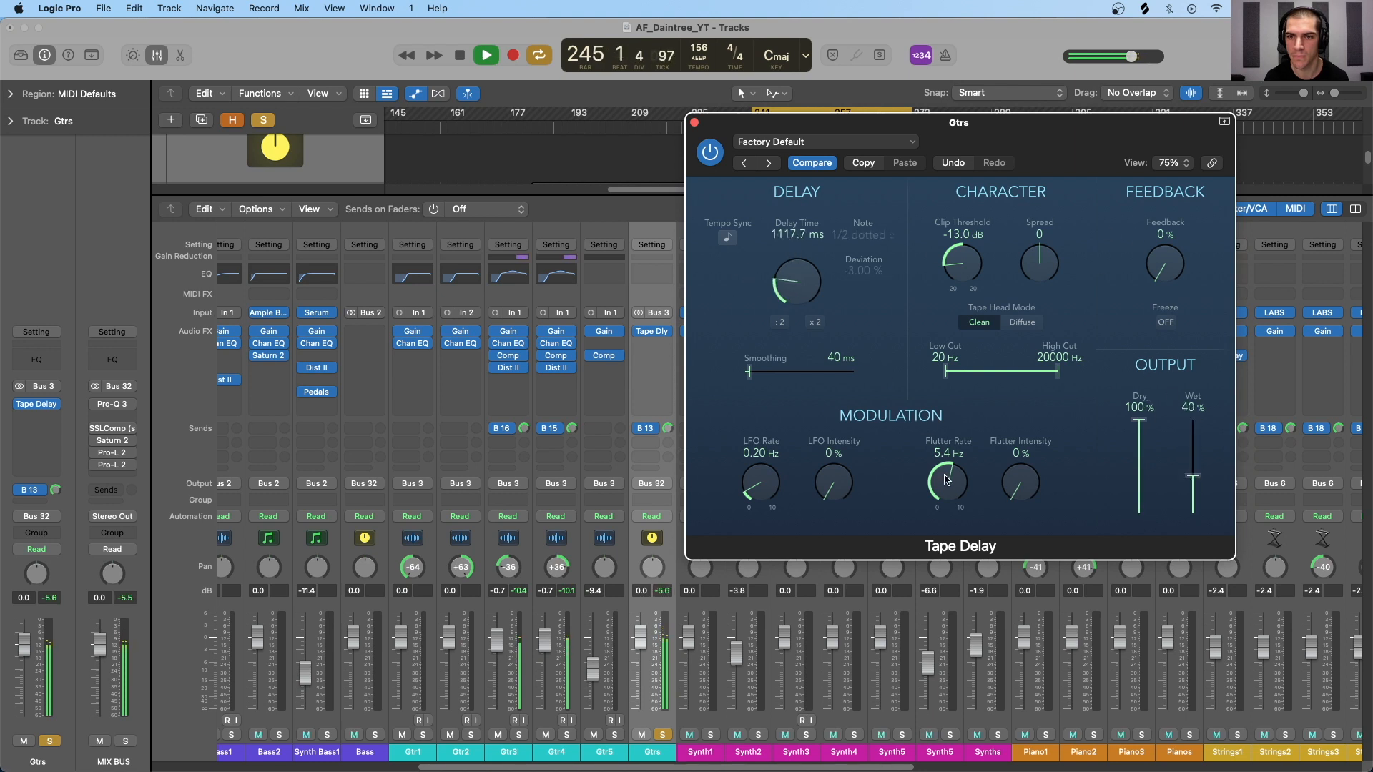
# Step: Set the delay's modulation to Flutter Rate 8.9 Hz, Flutter Intensity 93%, LFO Intensity 46% and LFO Rate 2.26 Hz
pyautogui.moveTo(948, 480); pyautogui.dragTo(951, 404)
pyautogui.moveTo(833, 487); pyautogui.dragTo(845, 392)
pyautogui.moveTo(1021, 490); pyautogui.dragTo(1032, 307)
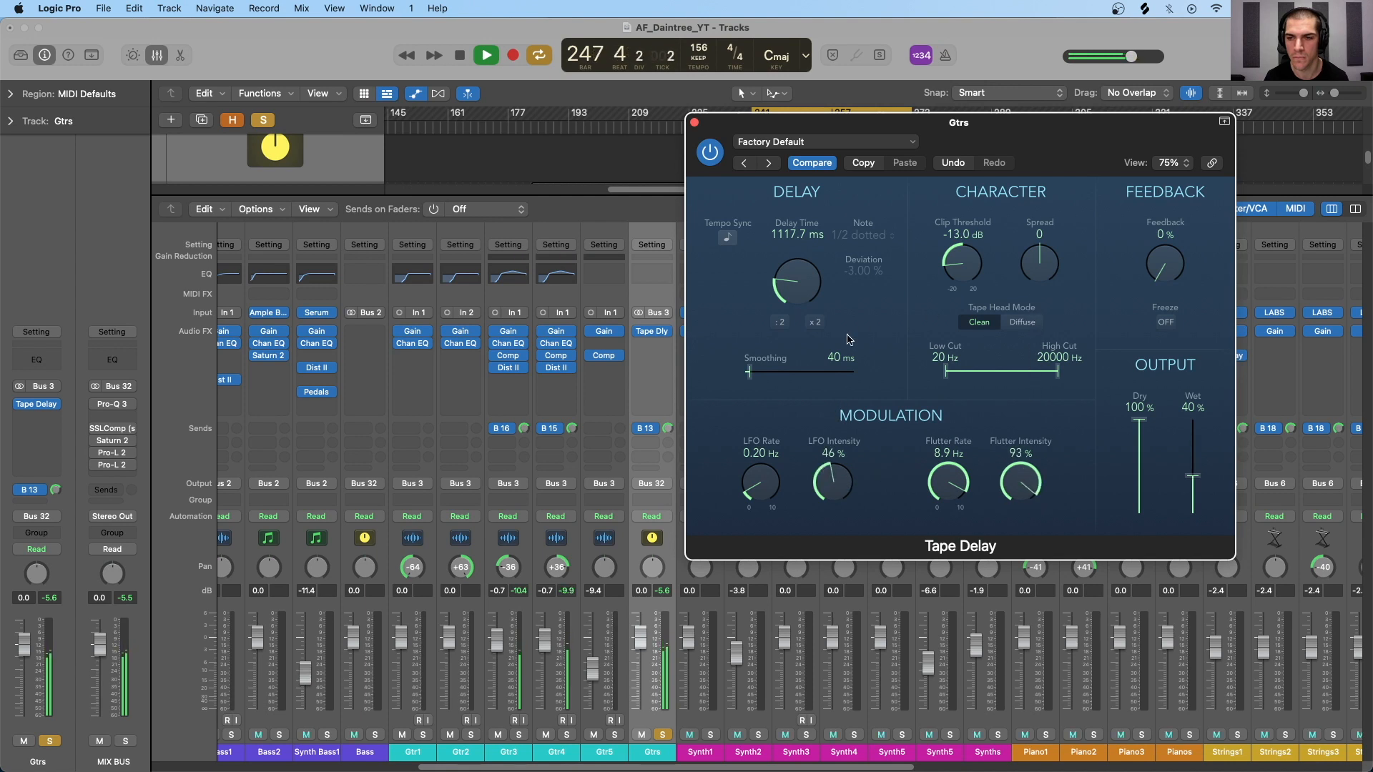
pyautogui.moveTo(774, 472); pyautogui.dragTo(769, 377)
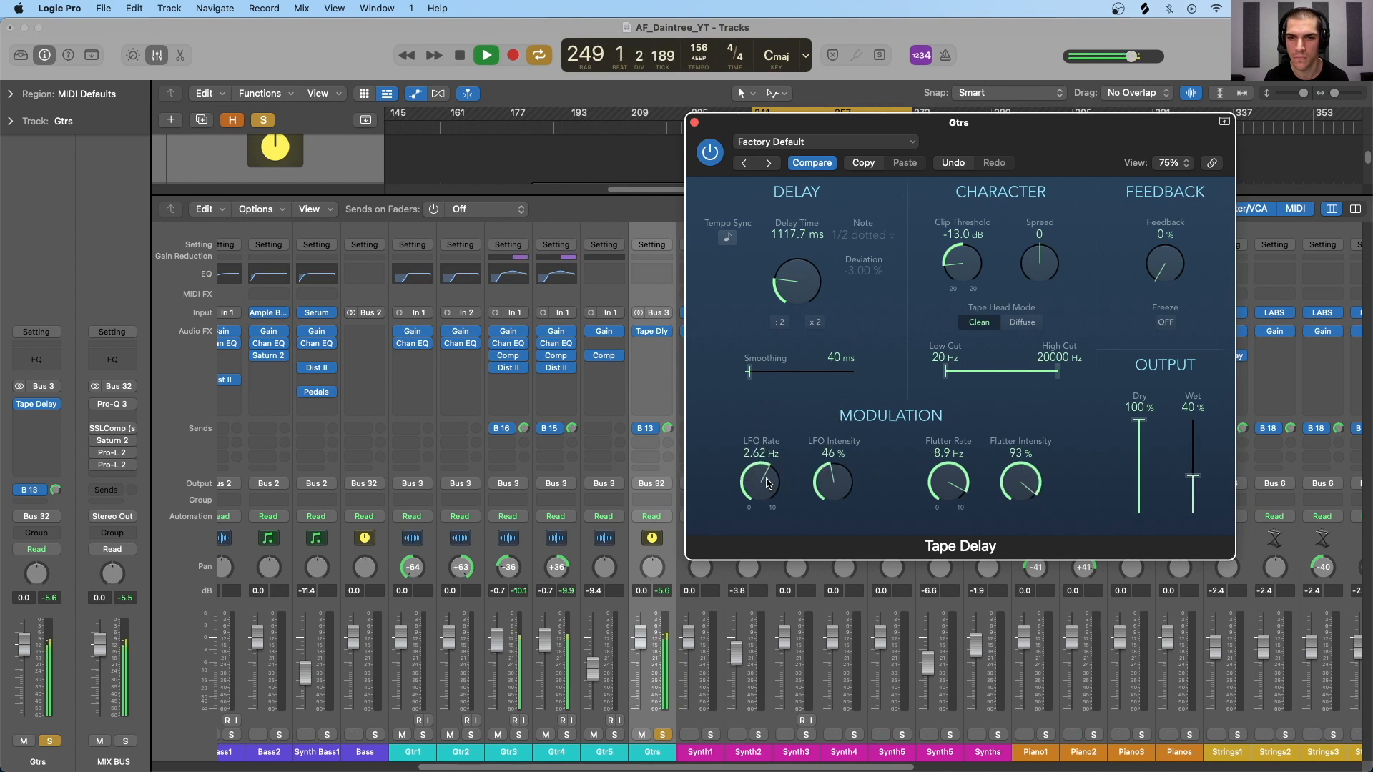
pyautogui.moveTo(766, 484); pyautogui.dragTo(763, 497)
# Step: Raise the delay's Feedback to 84%, lower Dry to 0% and return it to 100% to compare, and stop playback
pyautogui.moveTo(1164, 266); pyautogui.dragTo(1161, 211)
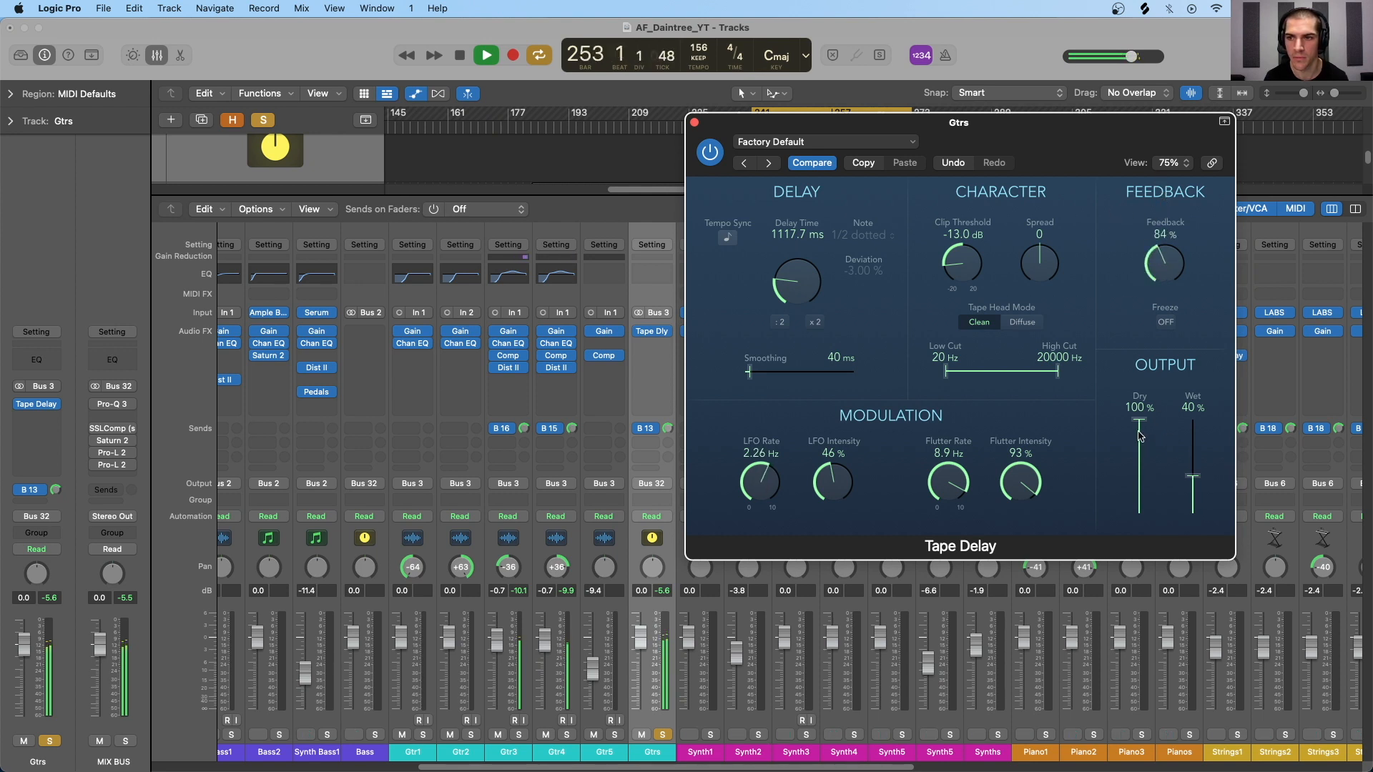
pyautogui.moveTo(1139, 421); pyautogui.dragTo(1139, 514)
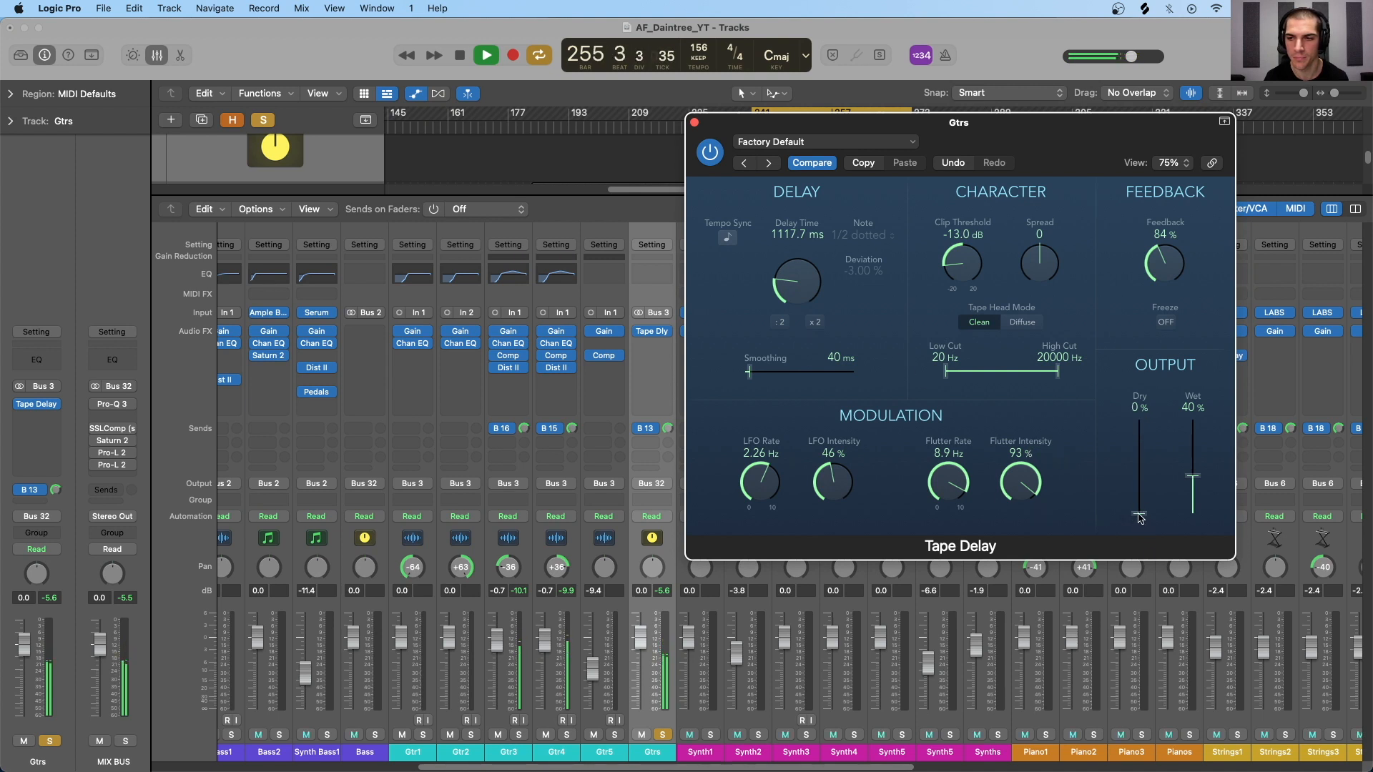
pyautogui.moveTo(1139, 513); pyautogui.dragTo(1142, 413)
pyautogui.press('space')
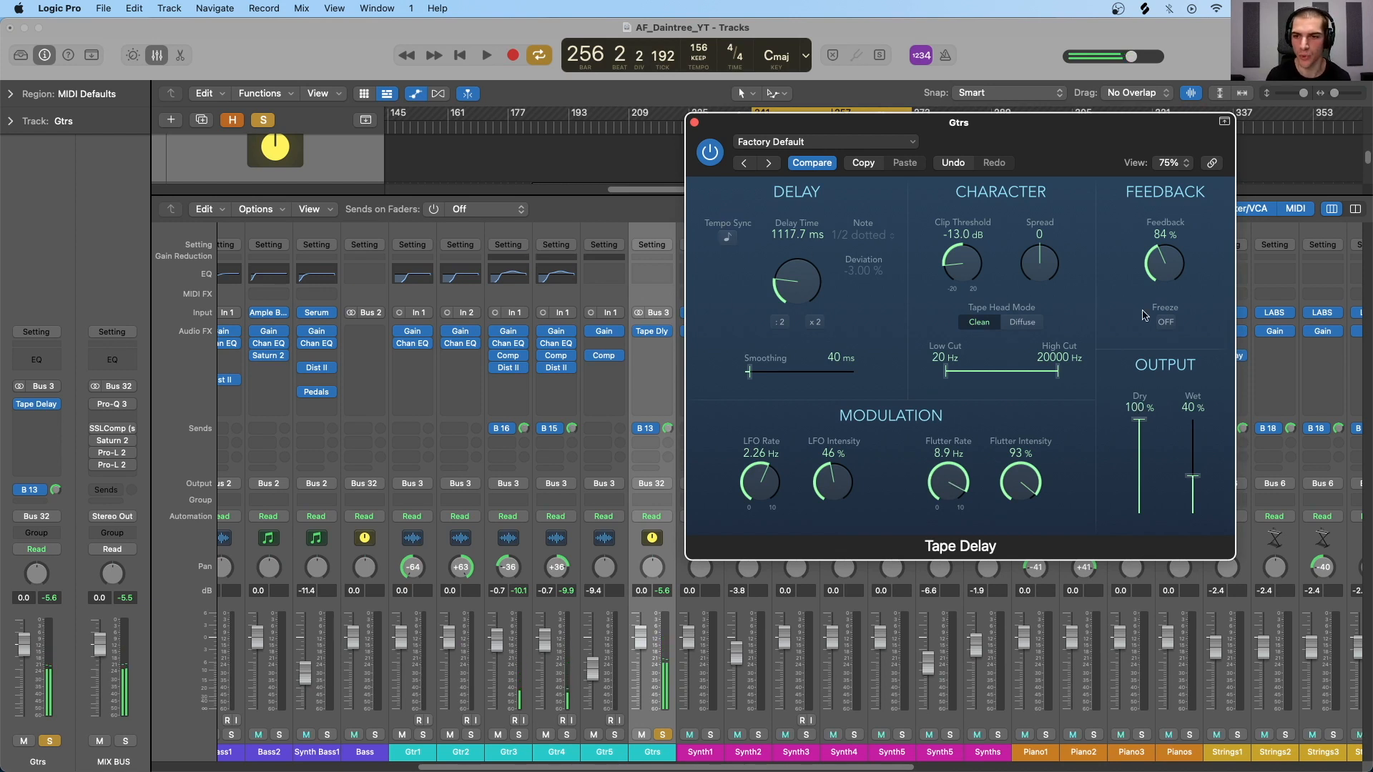
# Step: Reset the Gtrs Tape Delay's Feedback to 0% and its Clip Threshold to 0 dB
pyautogui.moveTo(1162, 258); pyautogui.dragTo(1164, 357)
pyautogui.keyDown('alt'); pyautogui.click(964, 259); pyautogui.keyUp('alt')
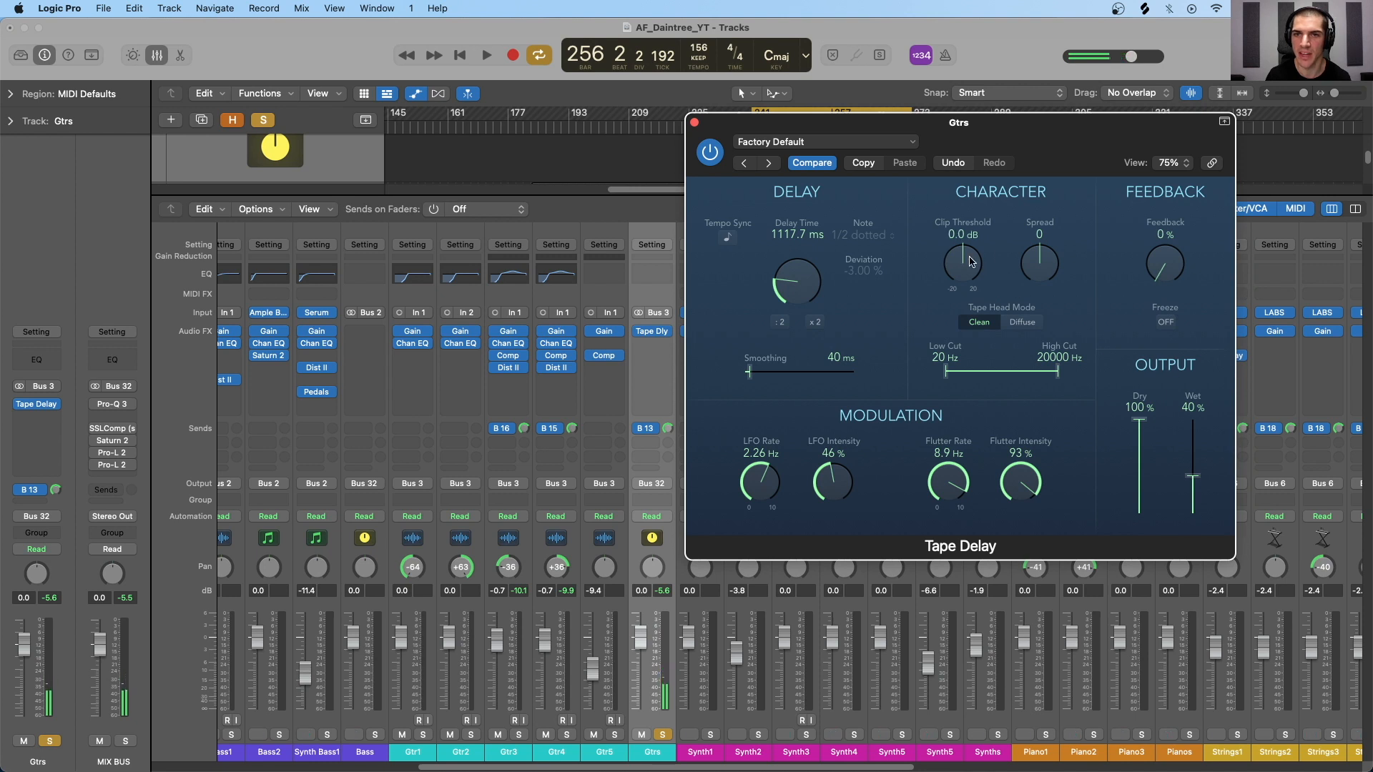
pyautogui.moveTo(1159, 272)
pyautogui.mouseDown()
pyautogui.moveTo(1170, 132)
pyautogui.moveTo(1173, 276)
pyautogui.mouseUp()
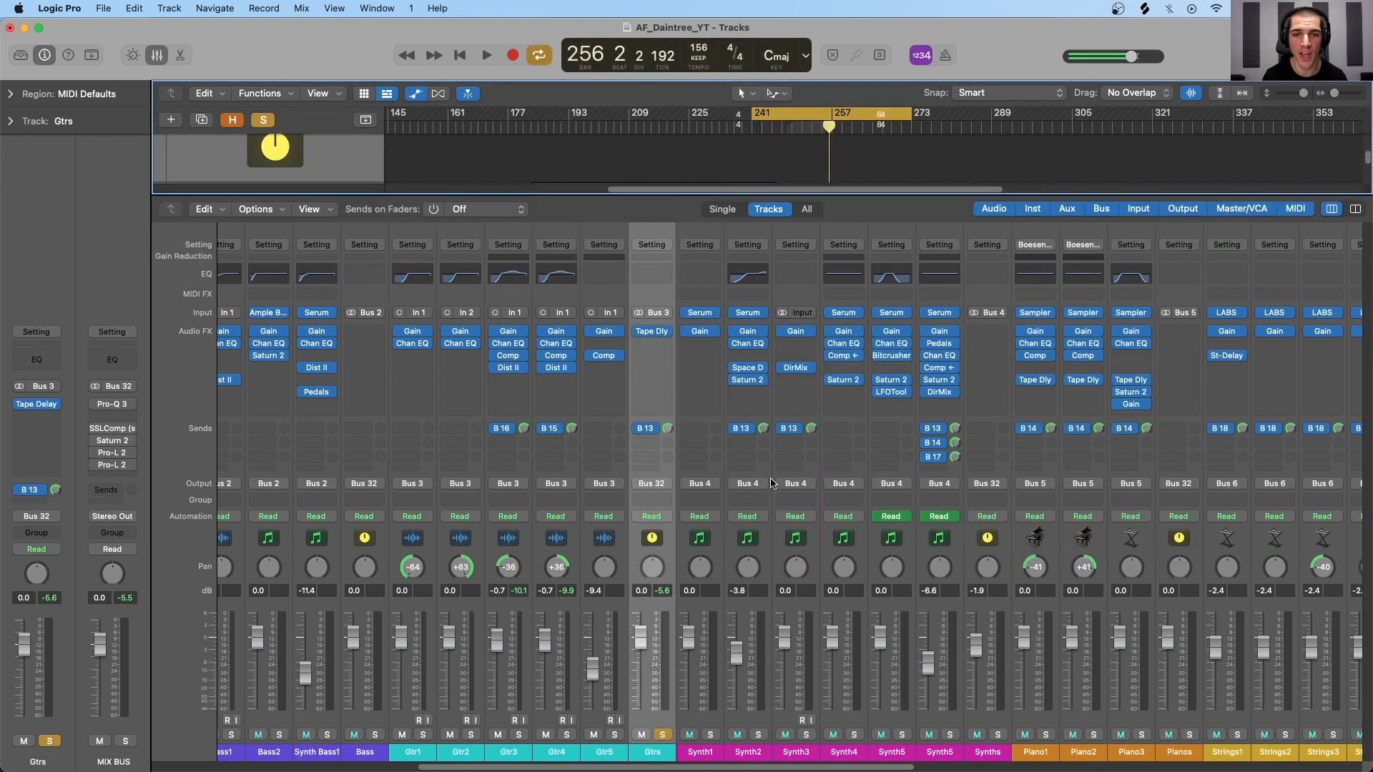
# Step: Open the Stereo Delay on the St Dly aux channel, clear all solos and reposition the plug-in window
pyautogui.hscroll(5, 415, 350)
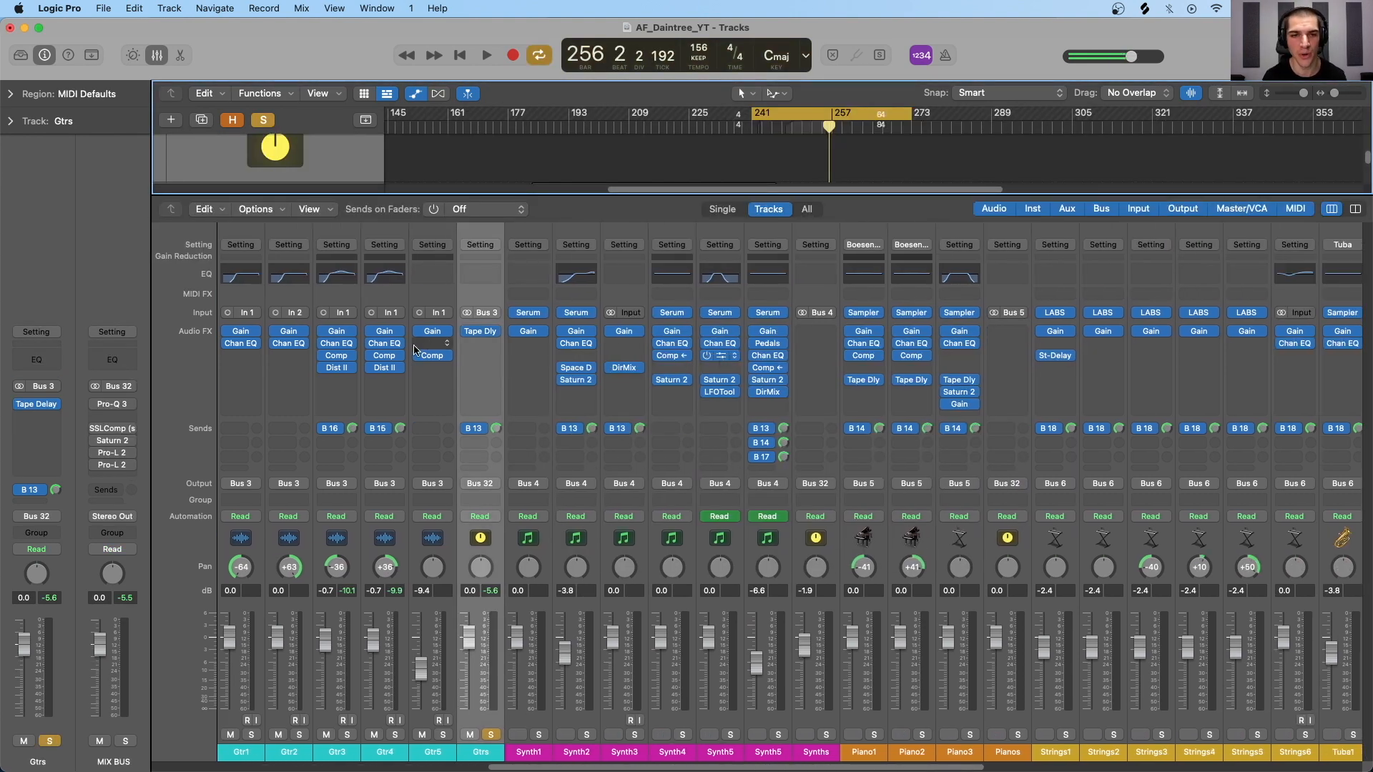
pyautogui.hscroll(10, 617, 444)
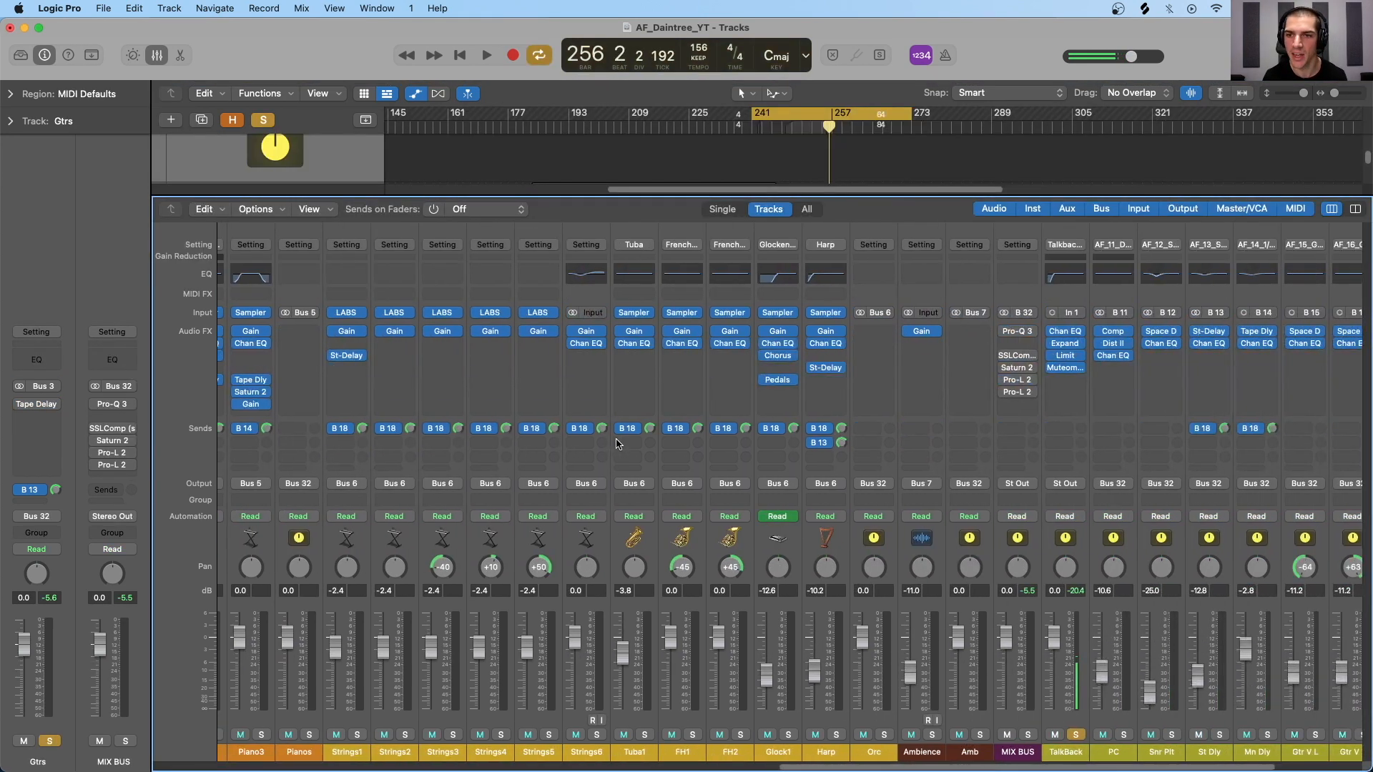
pyautogui.hscroll(3, 617, 444)
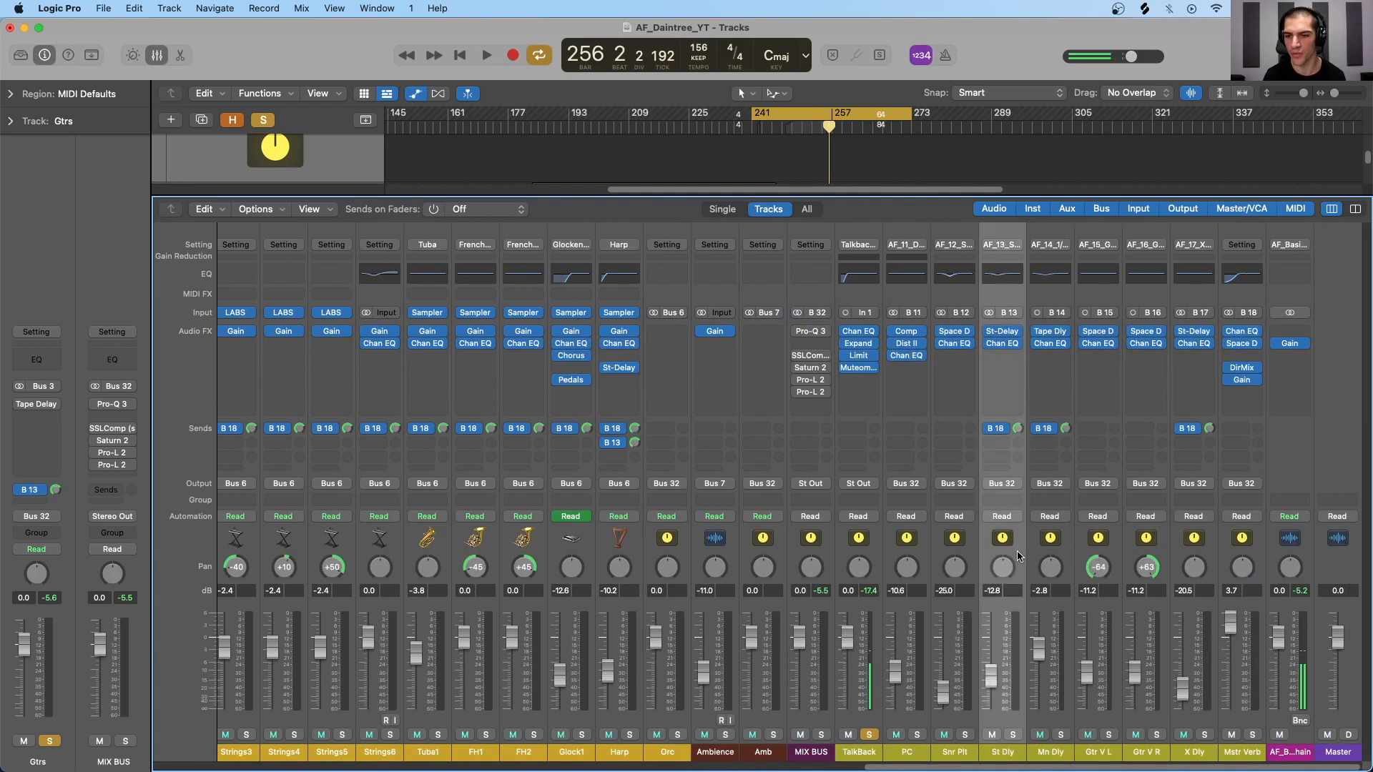
pyautogui.click(1002, 331)
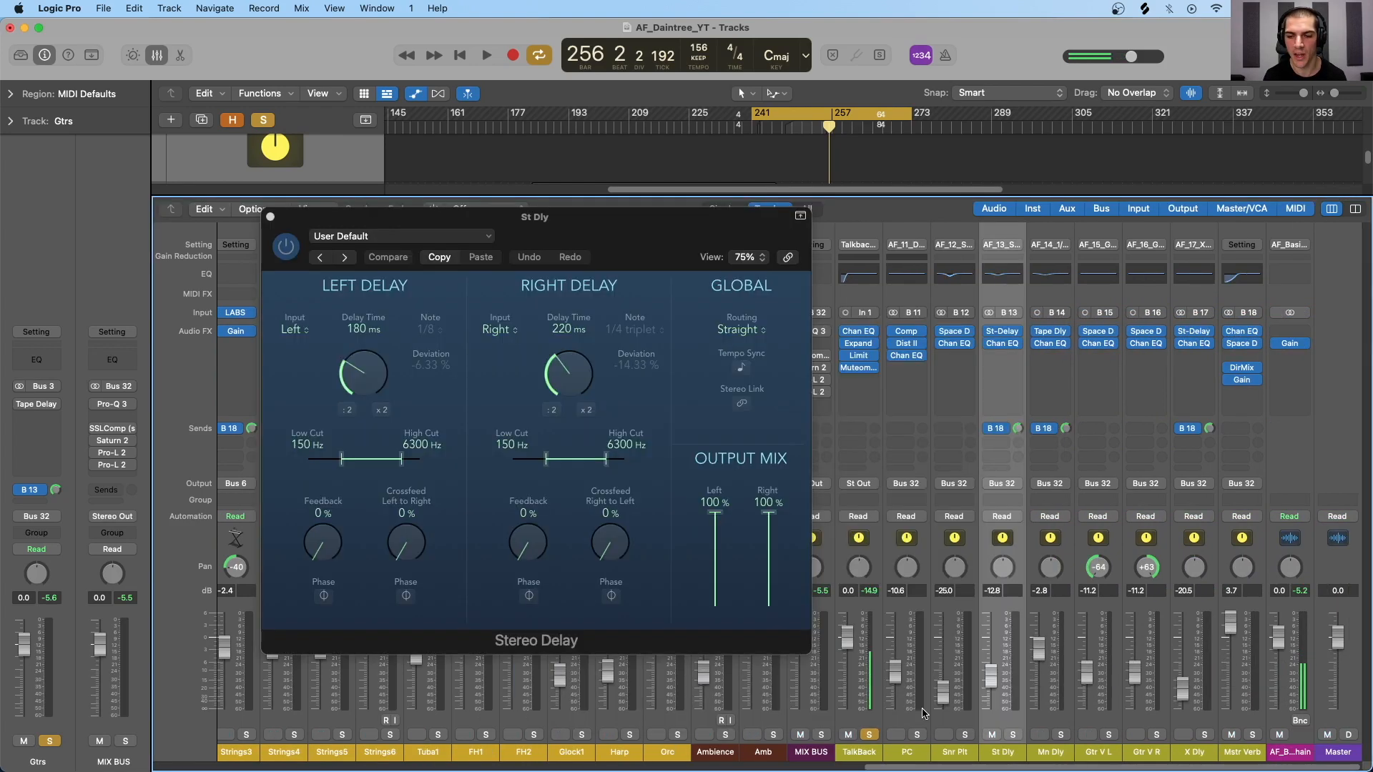
pyautogui.click(263, 120)
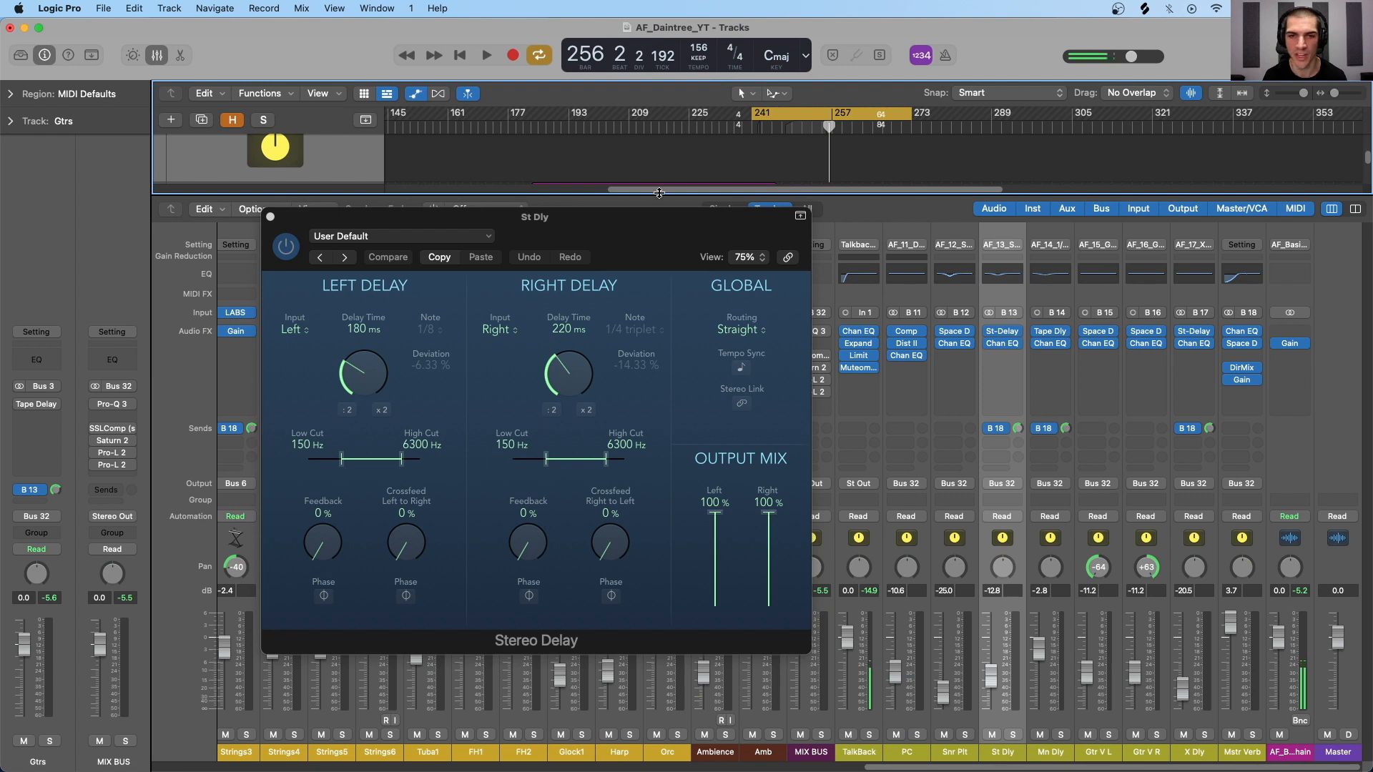
pyautogui.moveTo(630, 223); pyautogui.dragTo(828, 156)
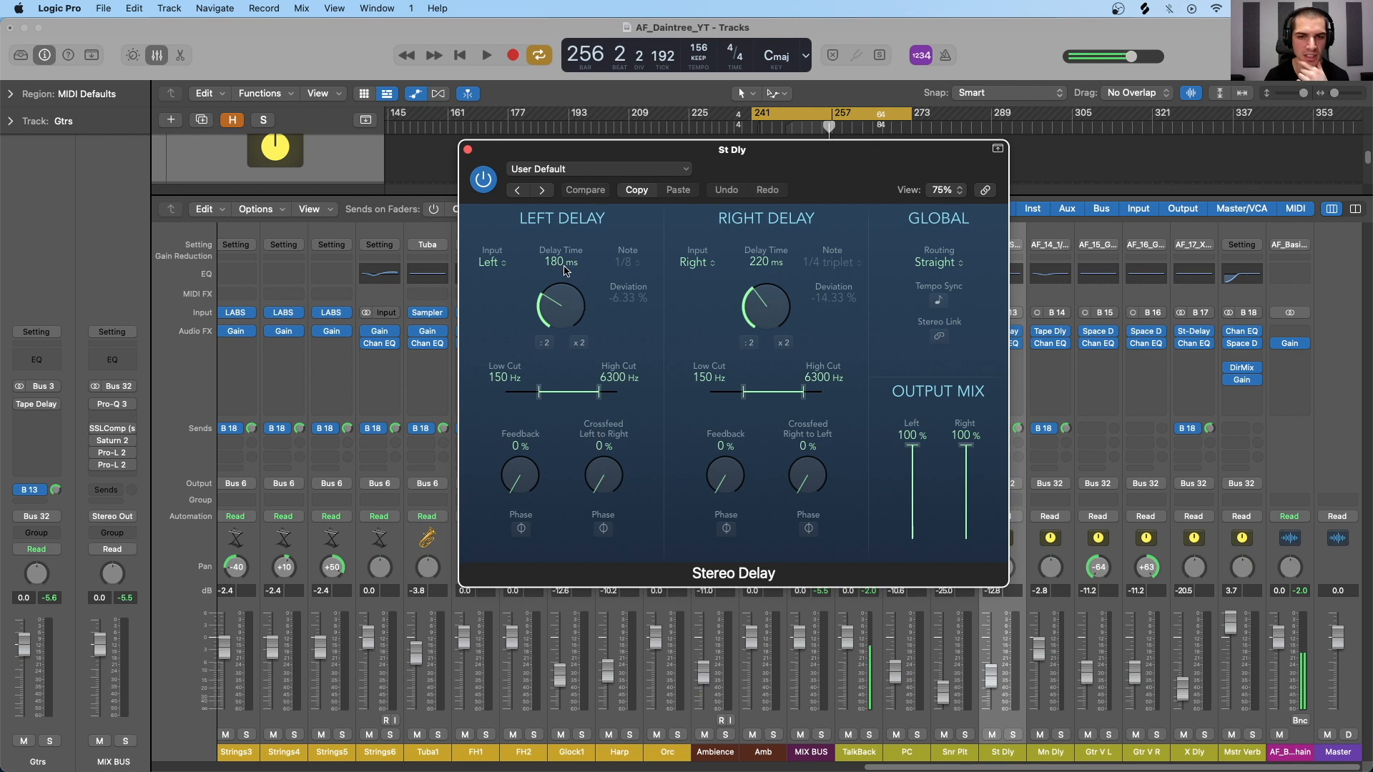
# Step: Try the Stereo Delay's Crossfeed Right to Left control and switch its phase inversion on and back off
pyautogui.click(810, 482)
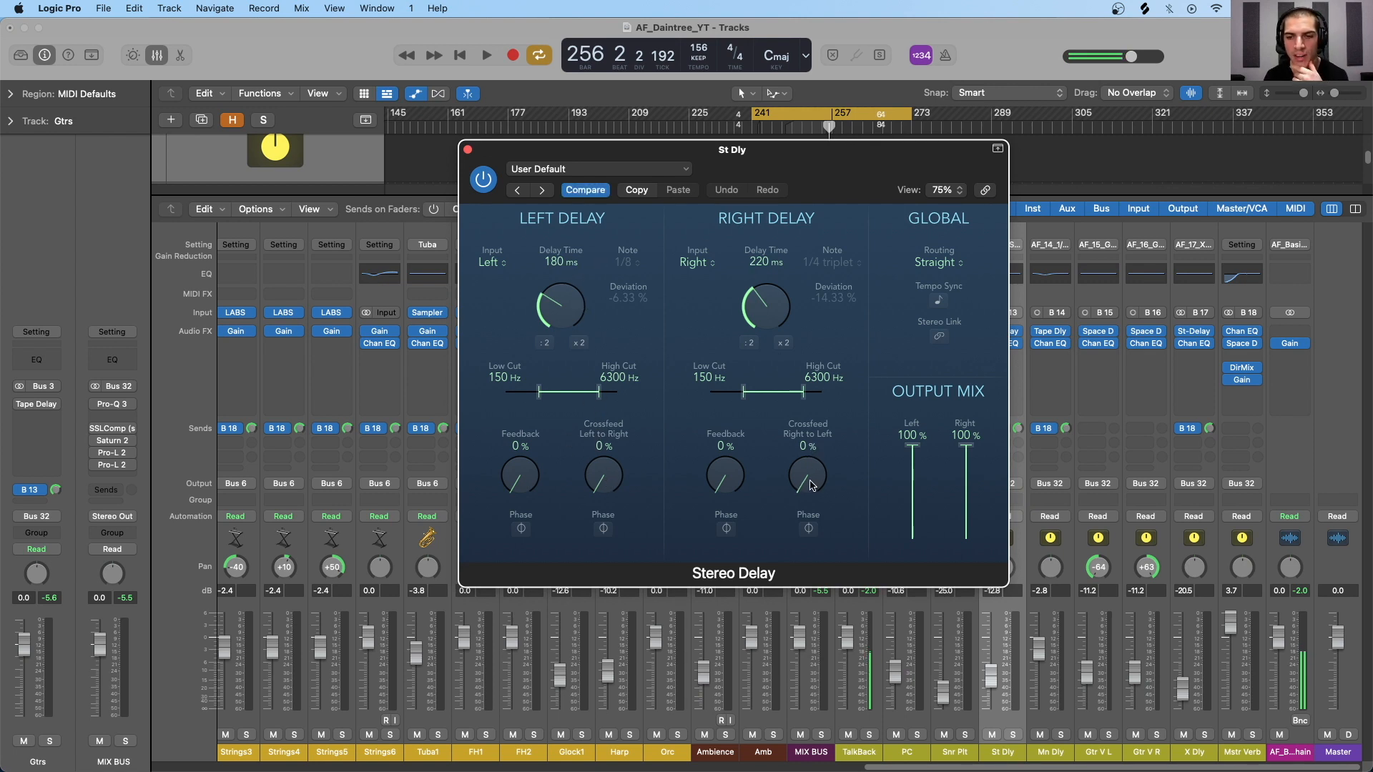
pyautogui.moveTo(810, 483)
pyautogui.mouseDown()
pyautogui.moveTo(810, 452)
pyautogui.moveTo(810, 490)
pyautogui.mouseUp()
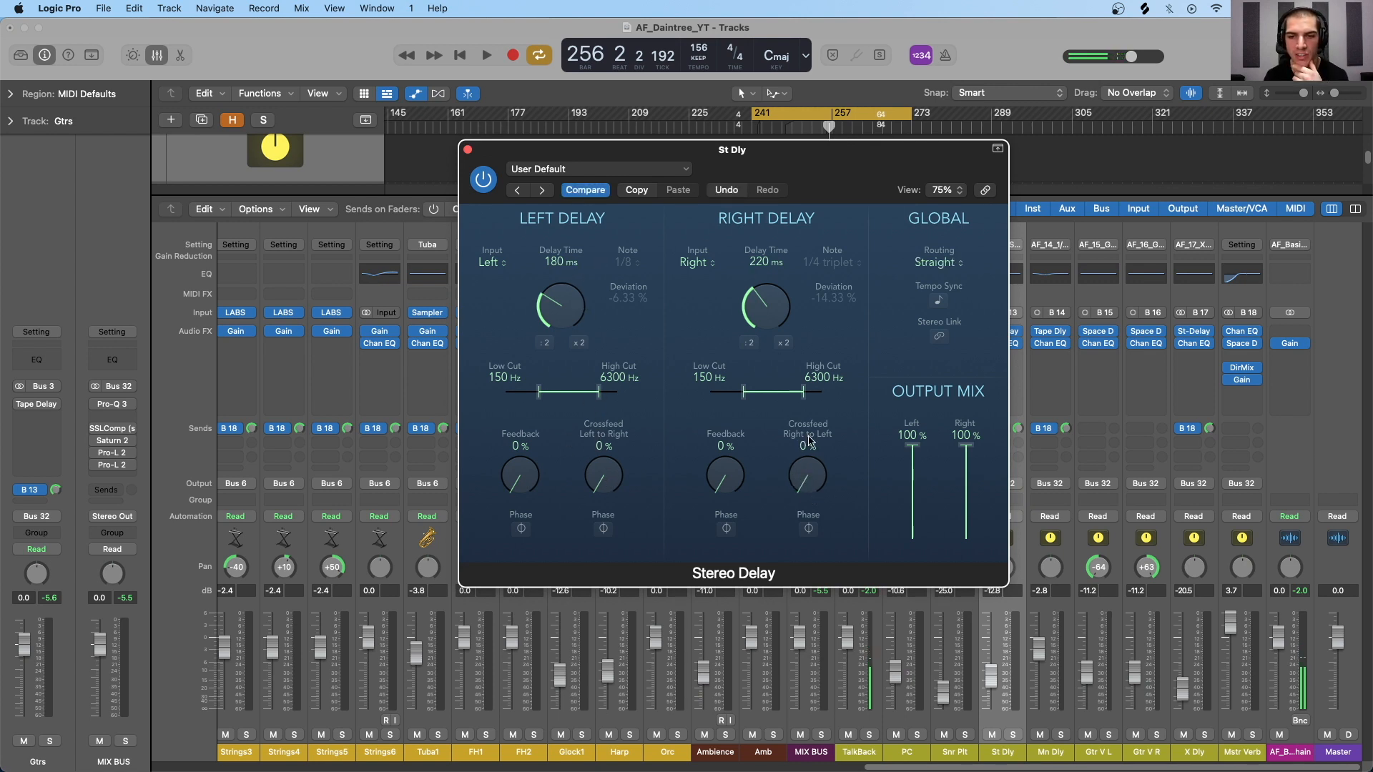
pyautogui.click(813, 530)
pyautogui.click(810, 529)
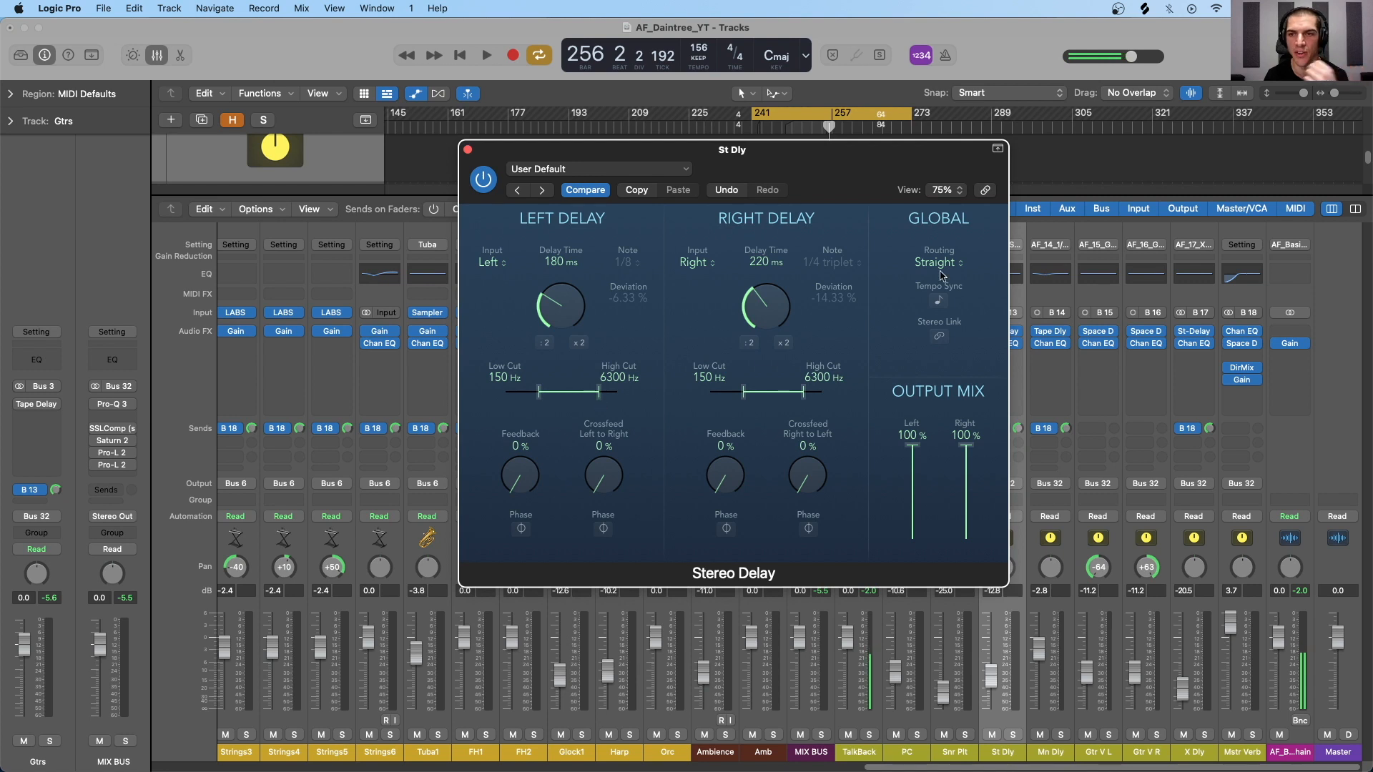
# Step: Review the Stereo Delay's Routing options, keep Straight, and move the plug-in window away from the St Dly fader
pyautogui.click(941, 275)
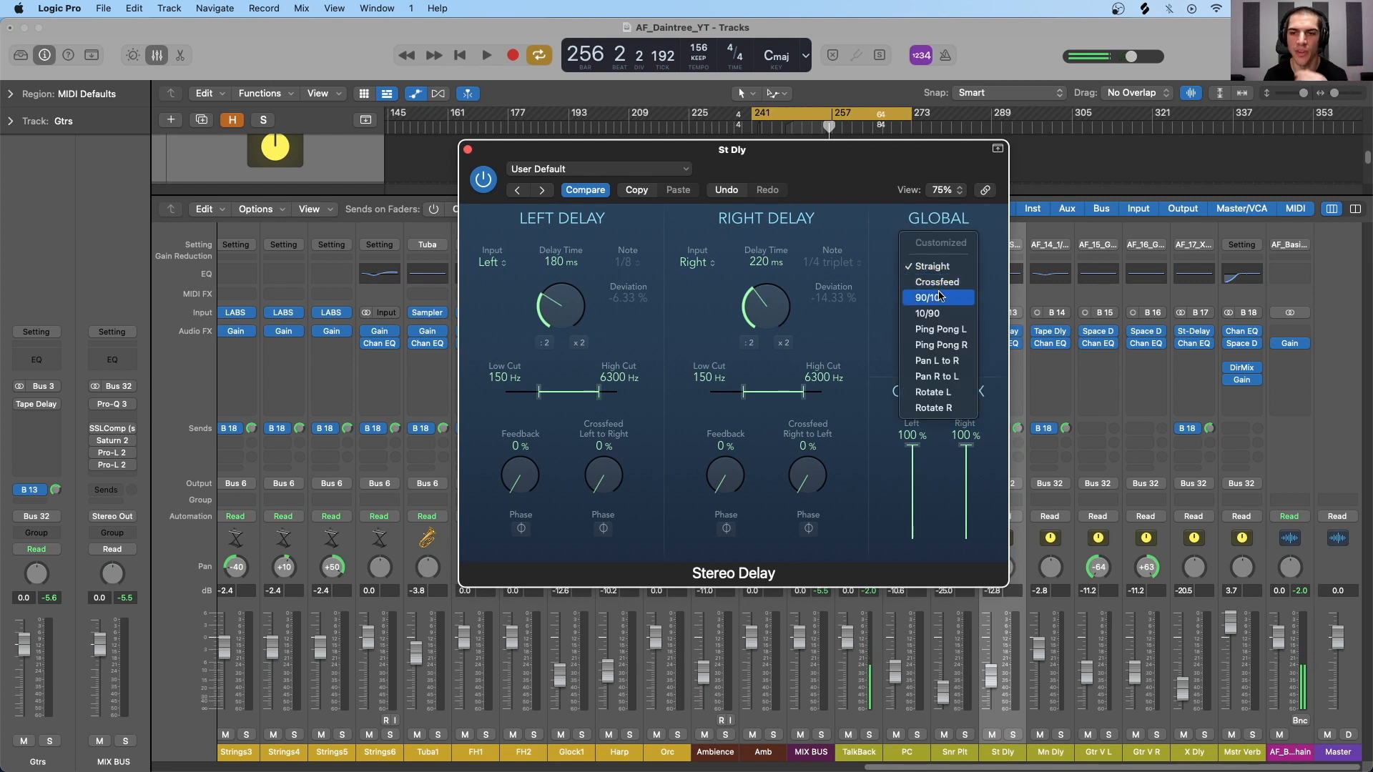
pyautogui.click(939, 268)
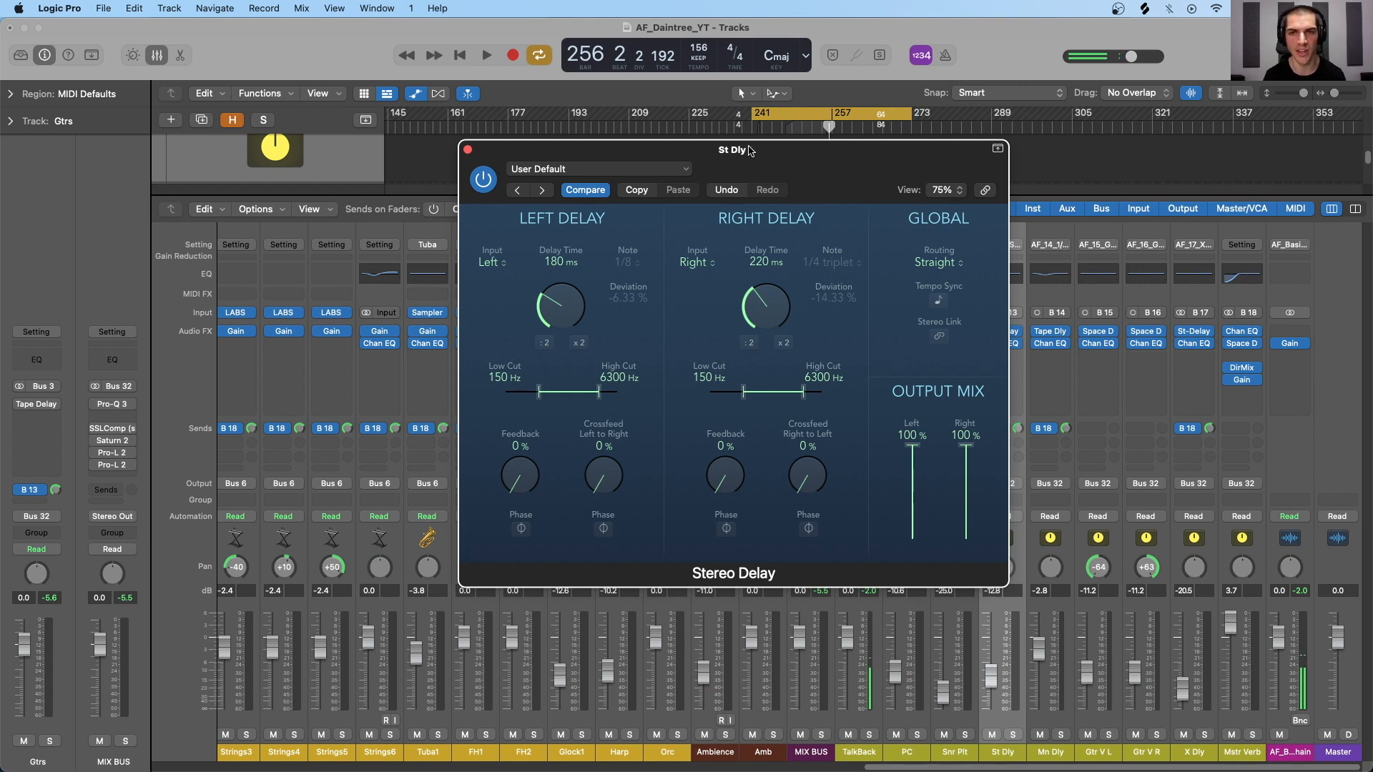
pyautogui.moveTo(749, 150); pyautogui.dragTo(613, 112)
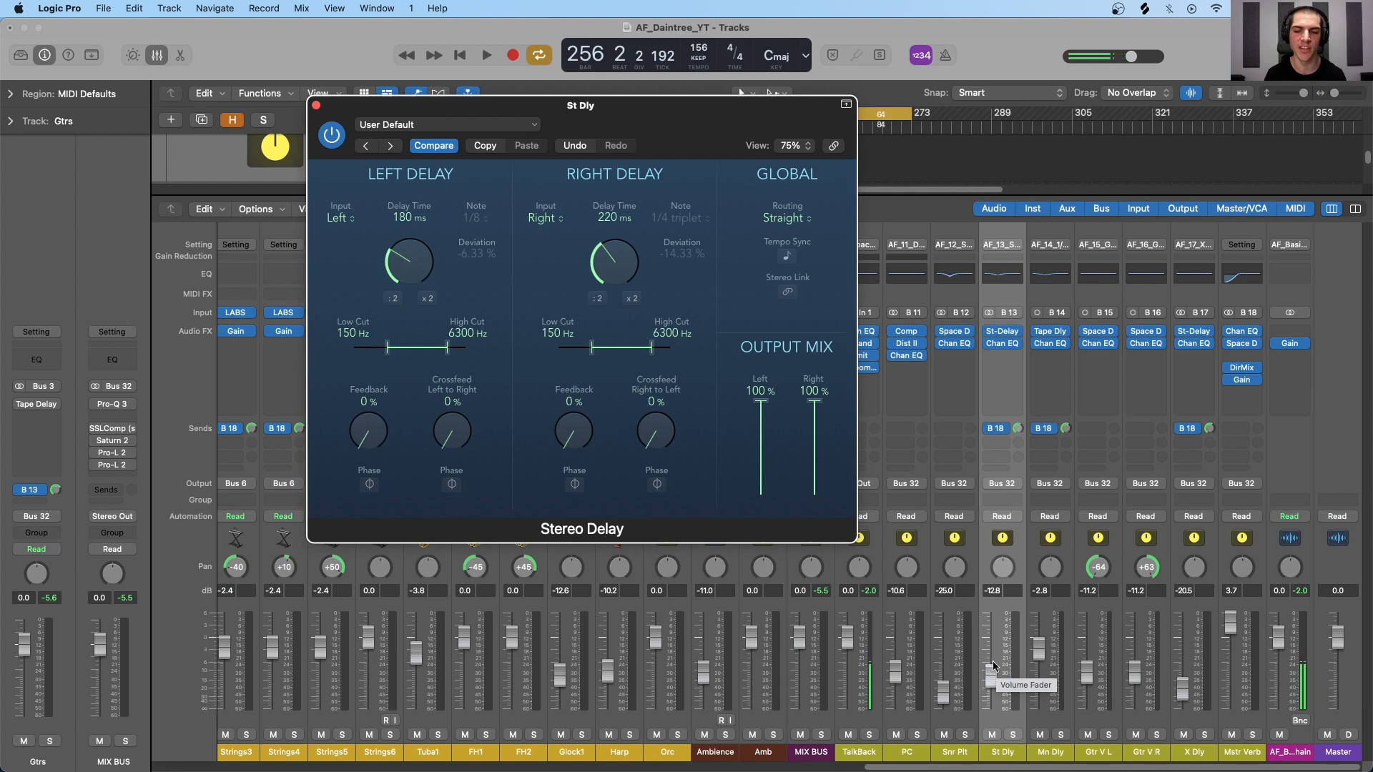
# Step: Play the cycled section, raise the St Dly fader to 5.8 dB to exaggerate the delay, and bring it down to -13.0 dB
pyautogui.press('space')
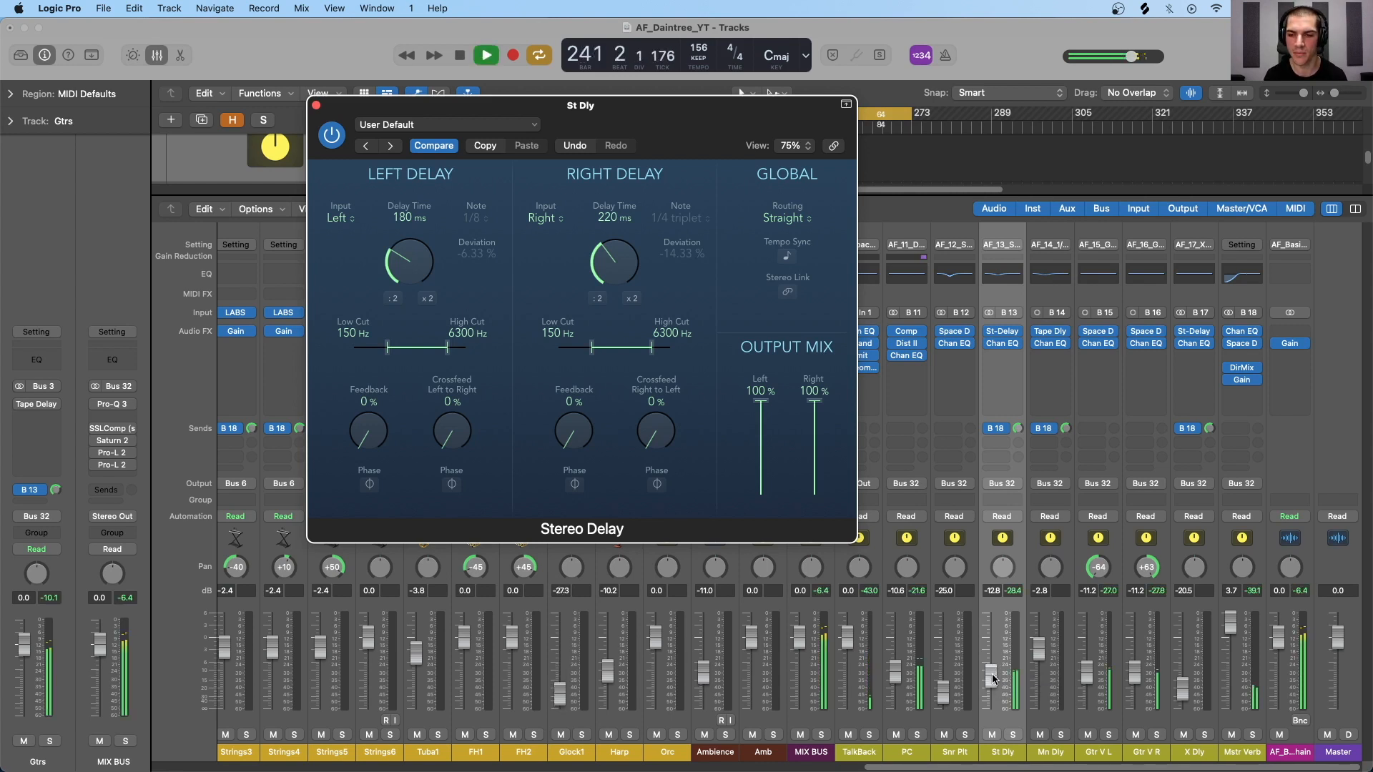
pyautogui.moveTo(991, 675); pyautogui.dragTo(992, 612)
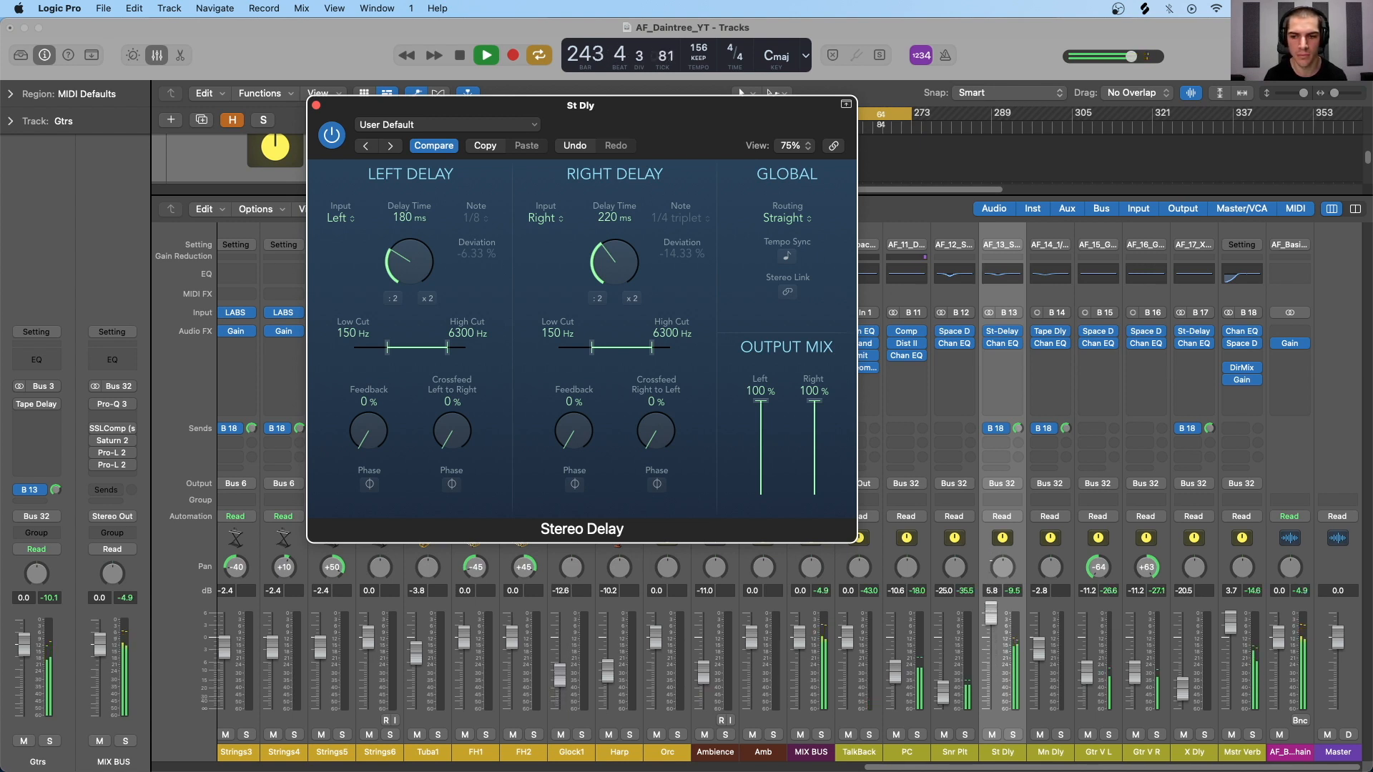
pyautogui.moveTo(992, 611); pyautogui.dragTo(991, 669)
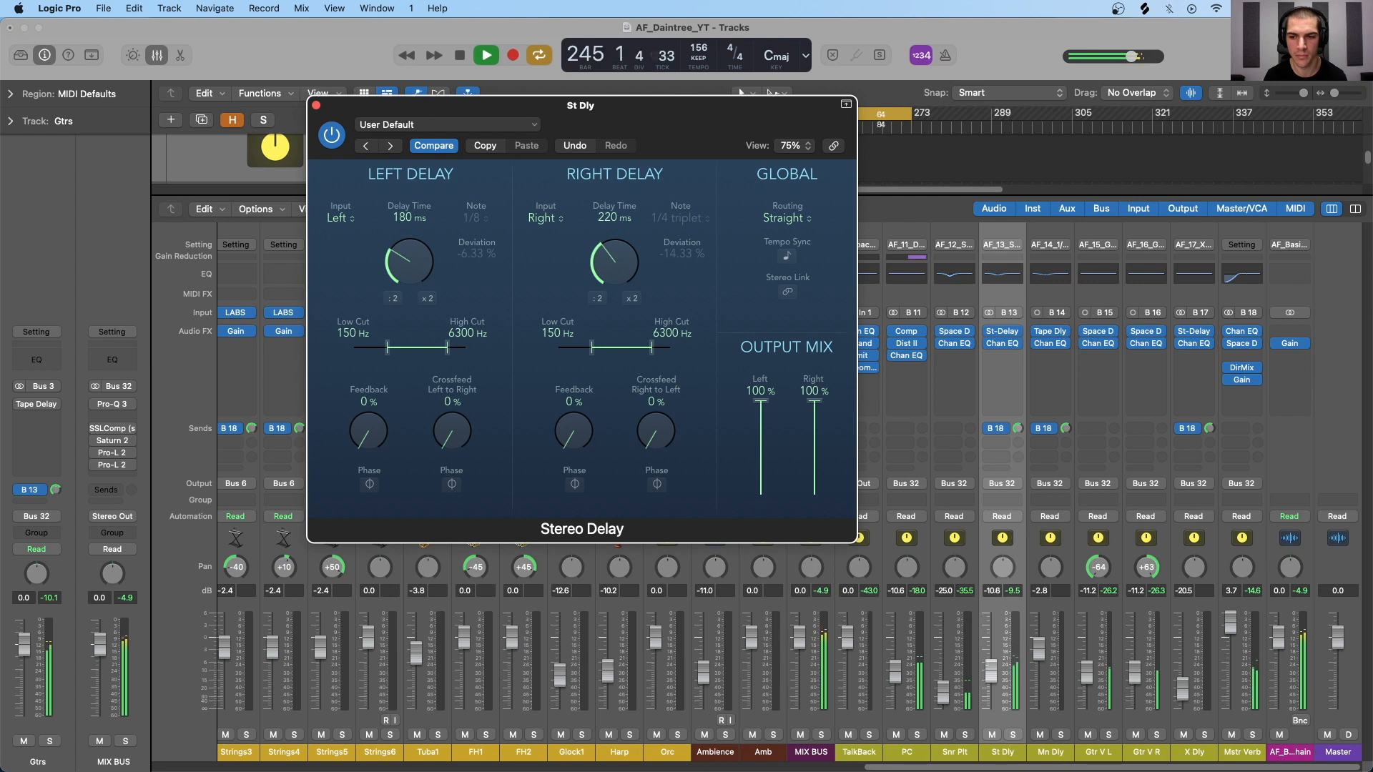
pyautogui.click(992, 673)
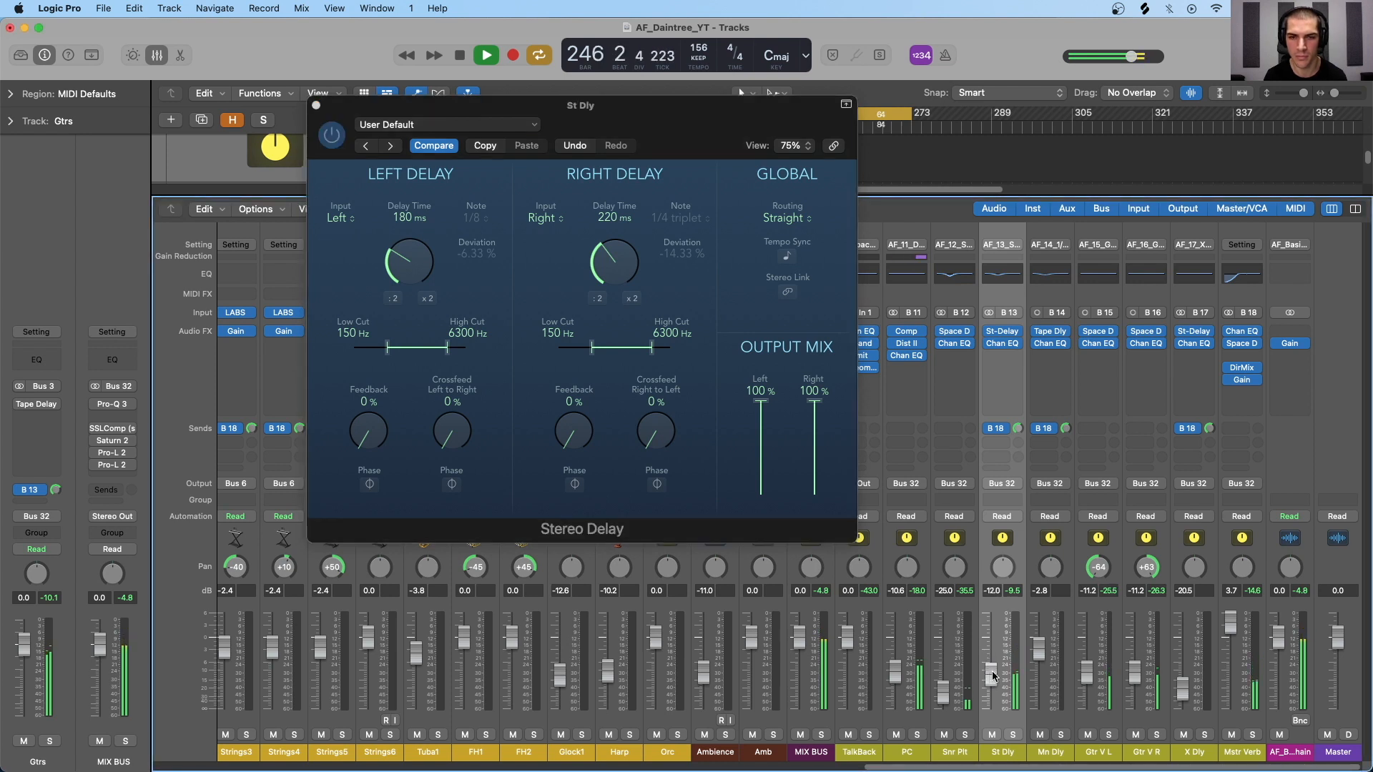
pyautogui.moveTo(994, 677); pyautogui.dragTo(994, 680)
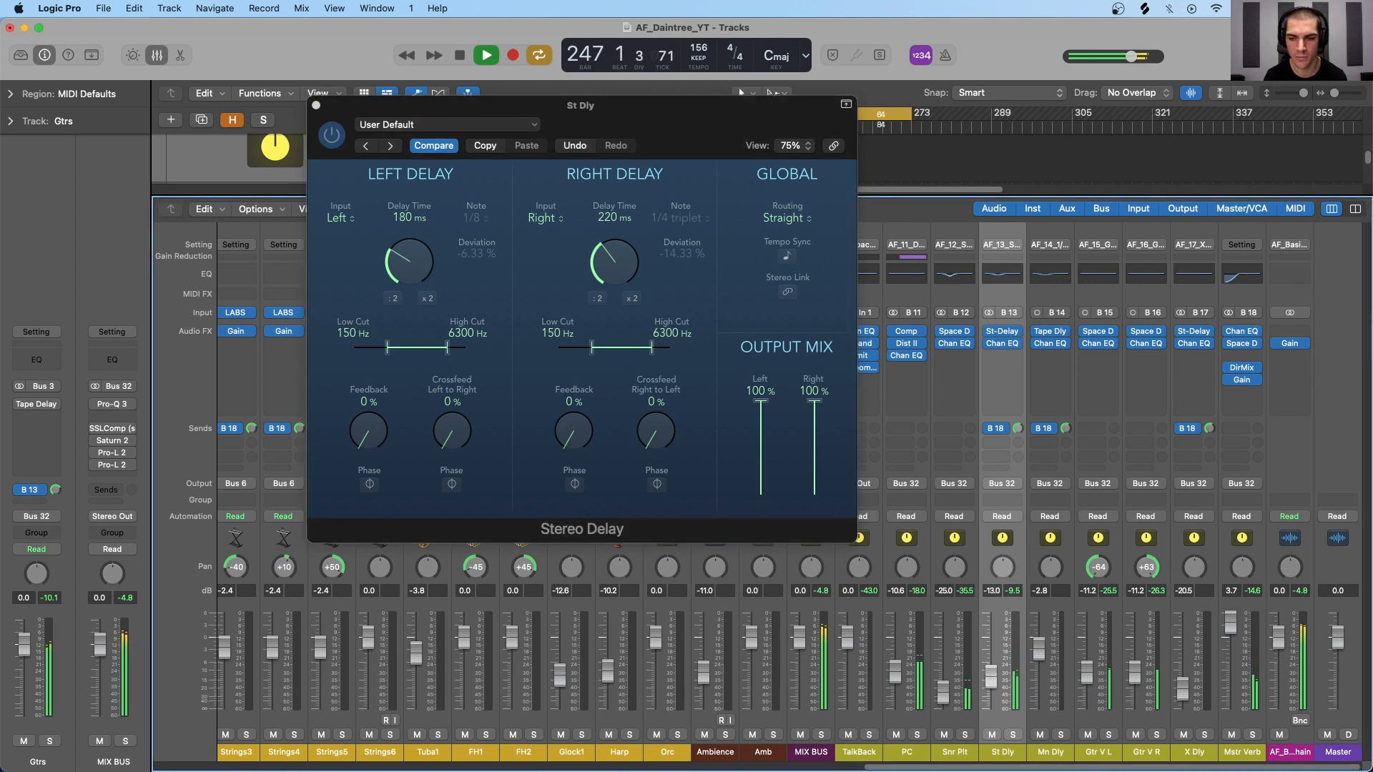
# Step: Mute and unmute the St Dly channel during playback to compare the mix without the delay, and stop playback
pyautogui.click(992, 735)
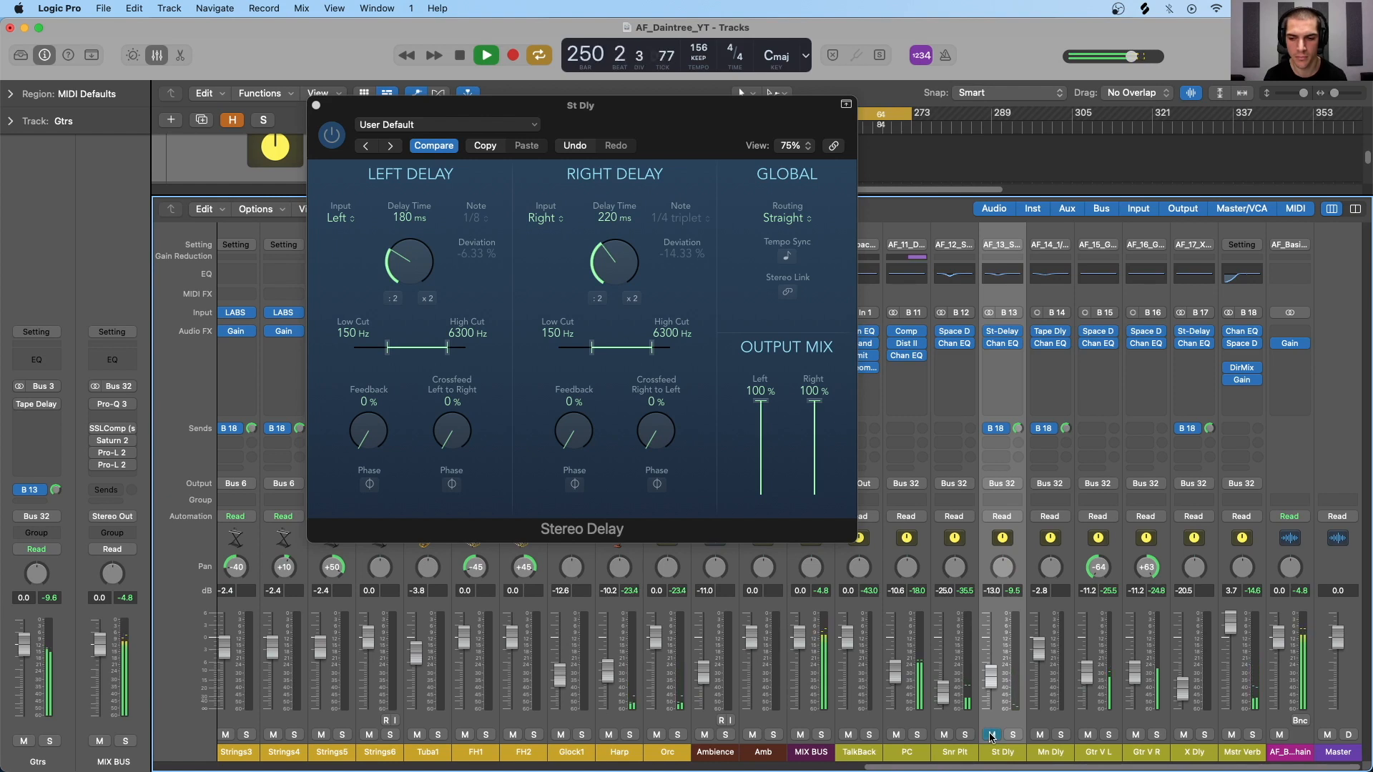
pyautogui.click(992, 735)
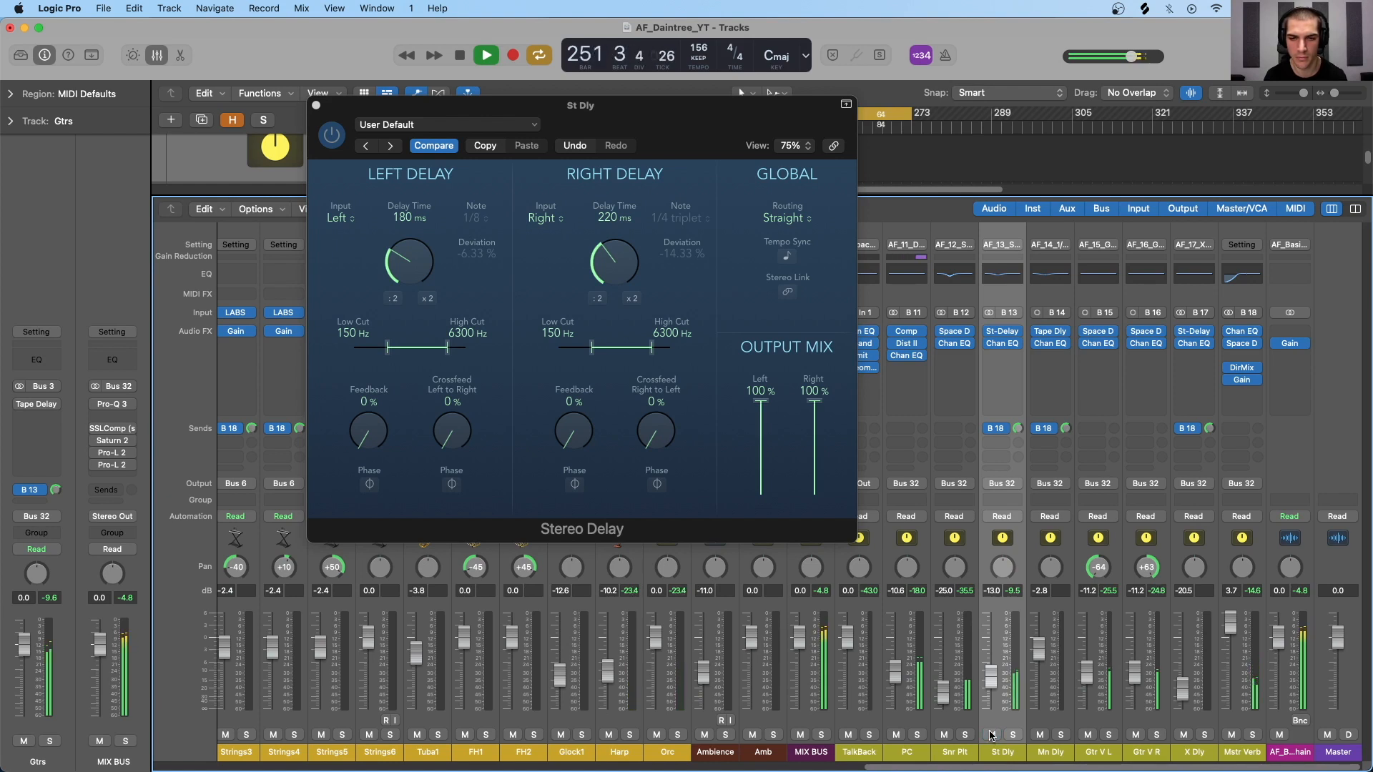
pyautogui.press('space')
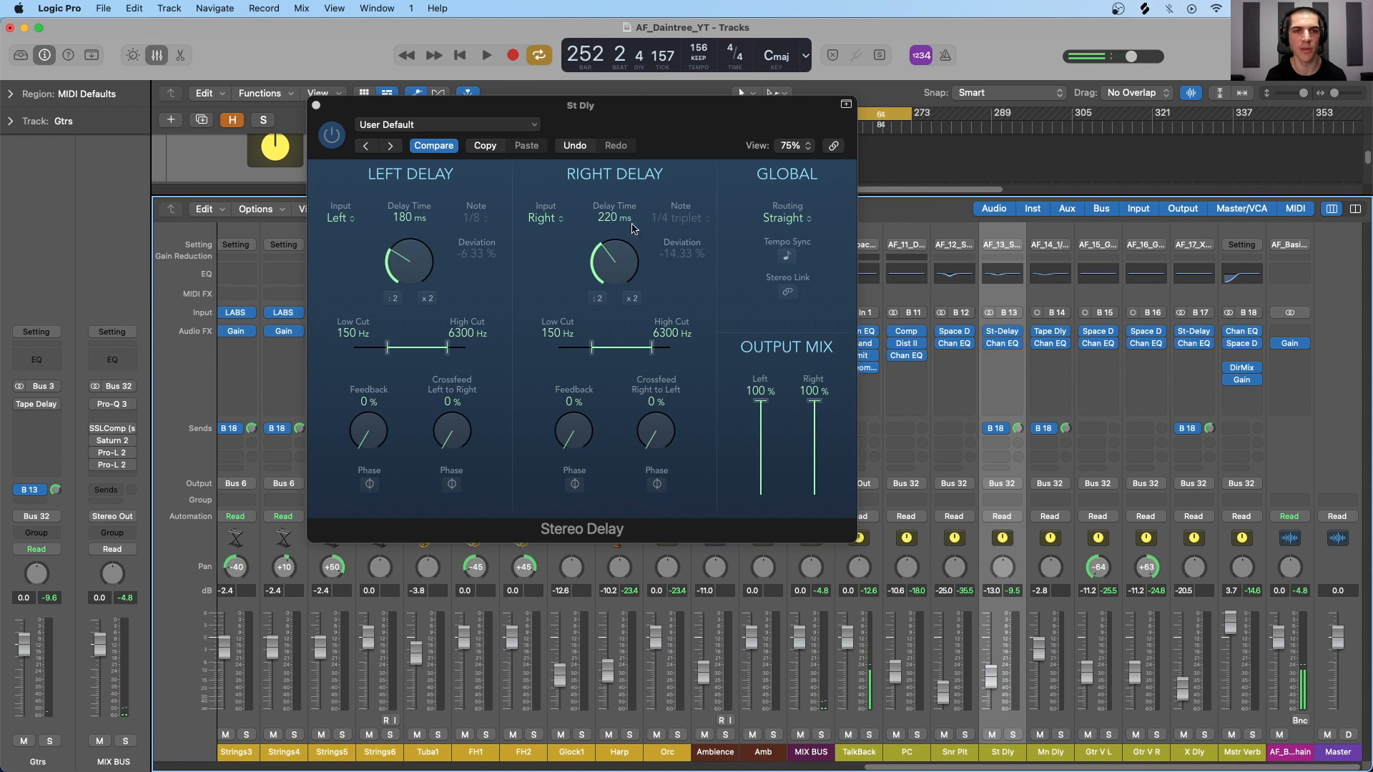
# Step: Close the St Dly channel's Stereo Delay window and select the Harp channel in the mixer
pyautogui.moveTo(570, 112); pyautogui.dragTo(655, 113)
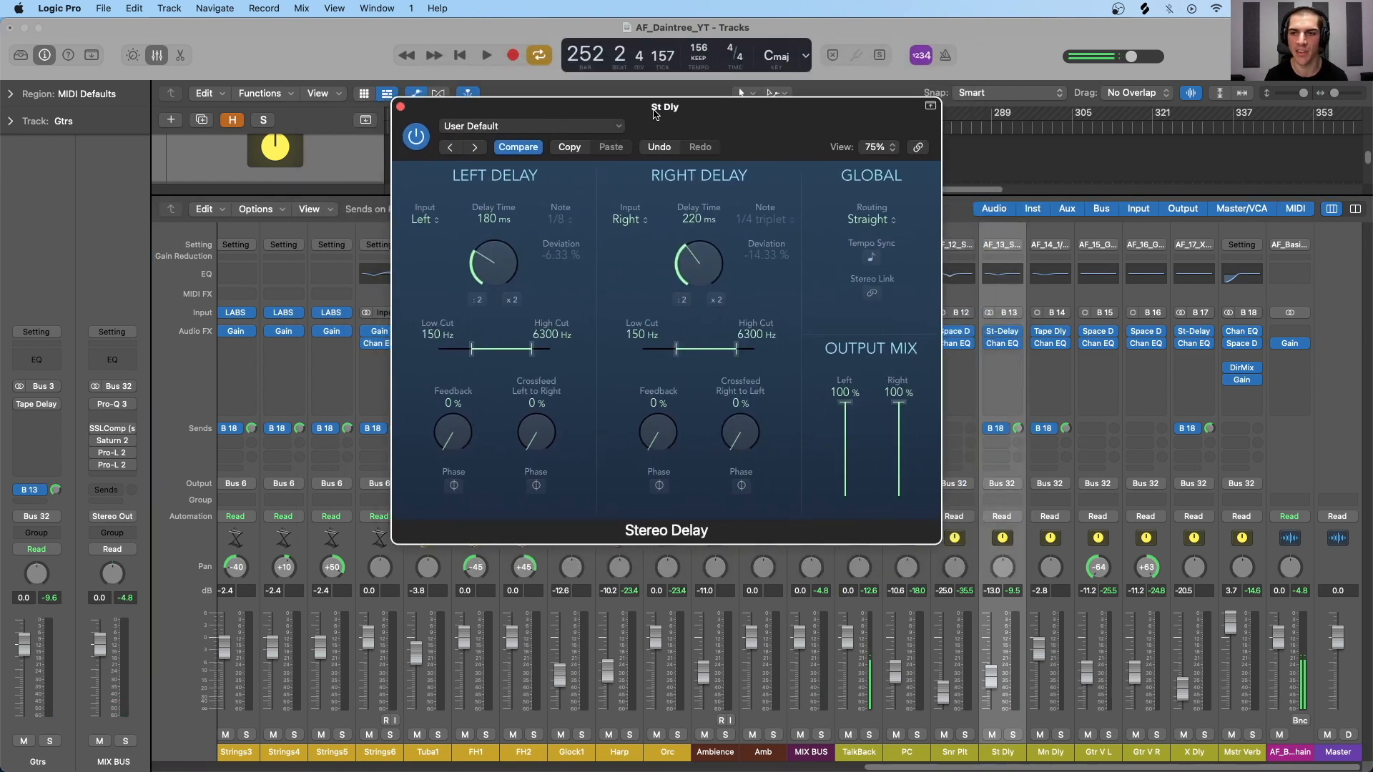
pyautogui.click(400, 106)
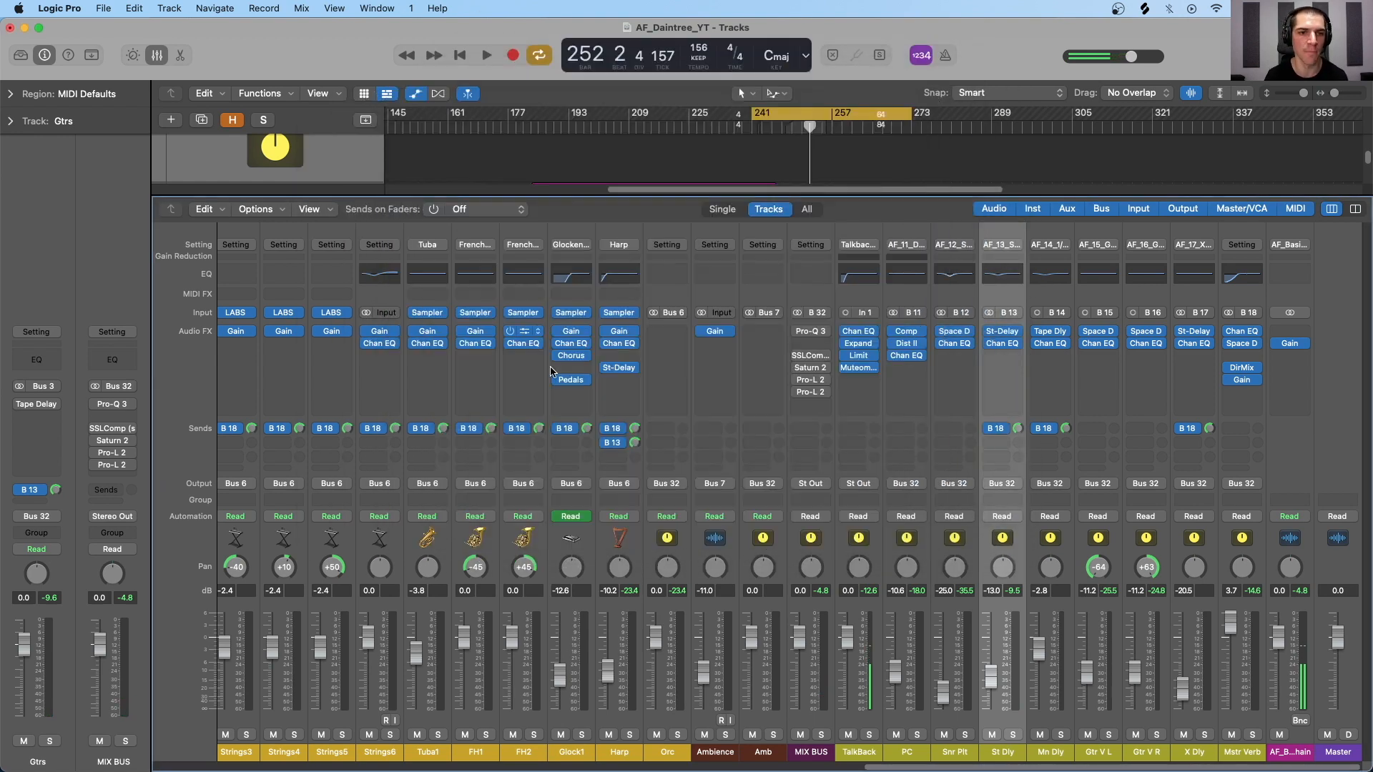
pyautogui.hscroll(-5, 806, 557)
pyautogui.click(805, 555)
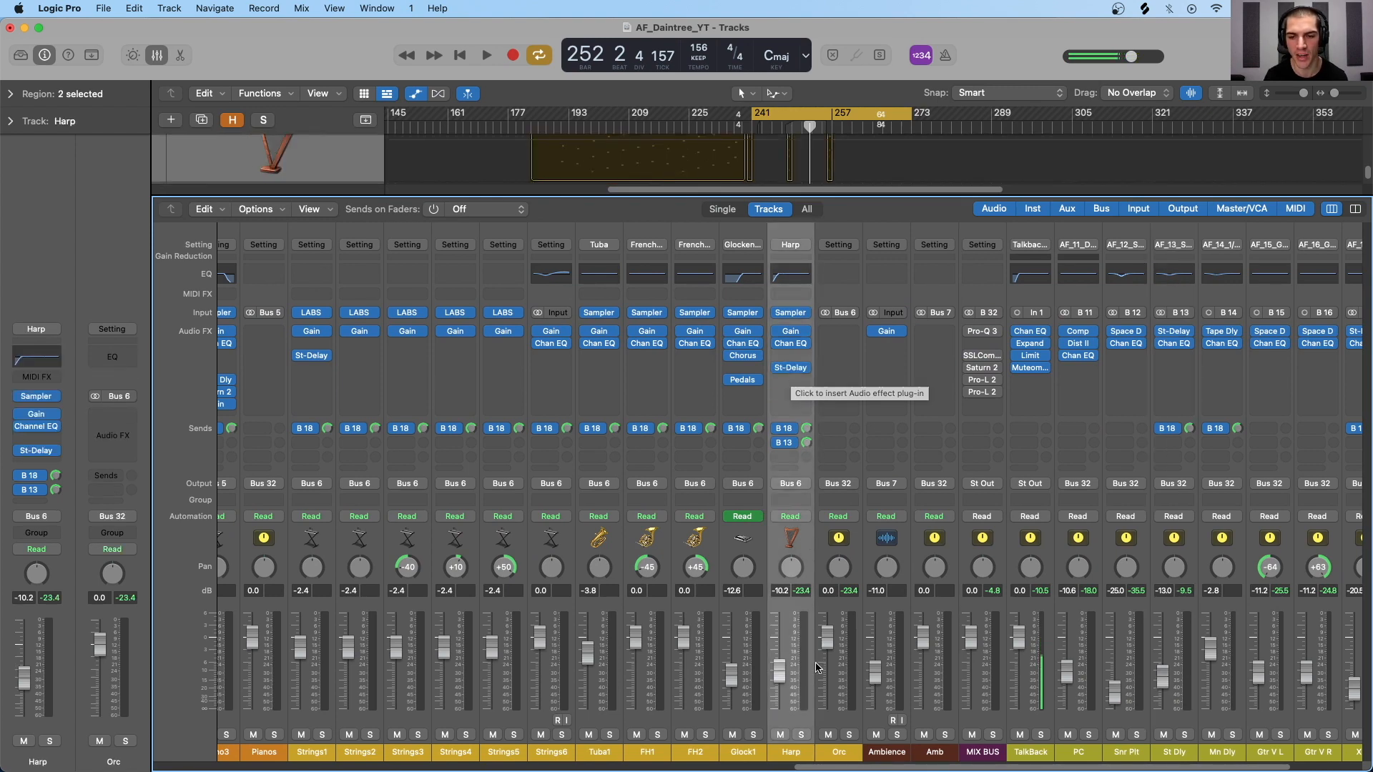
# Step: Solo TalkBack and Harp, play the harp with cycling off, and open its Stereo Delay before stopping playback
pyautogui.click(1041, 735)
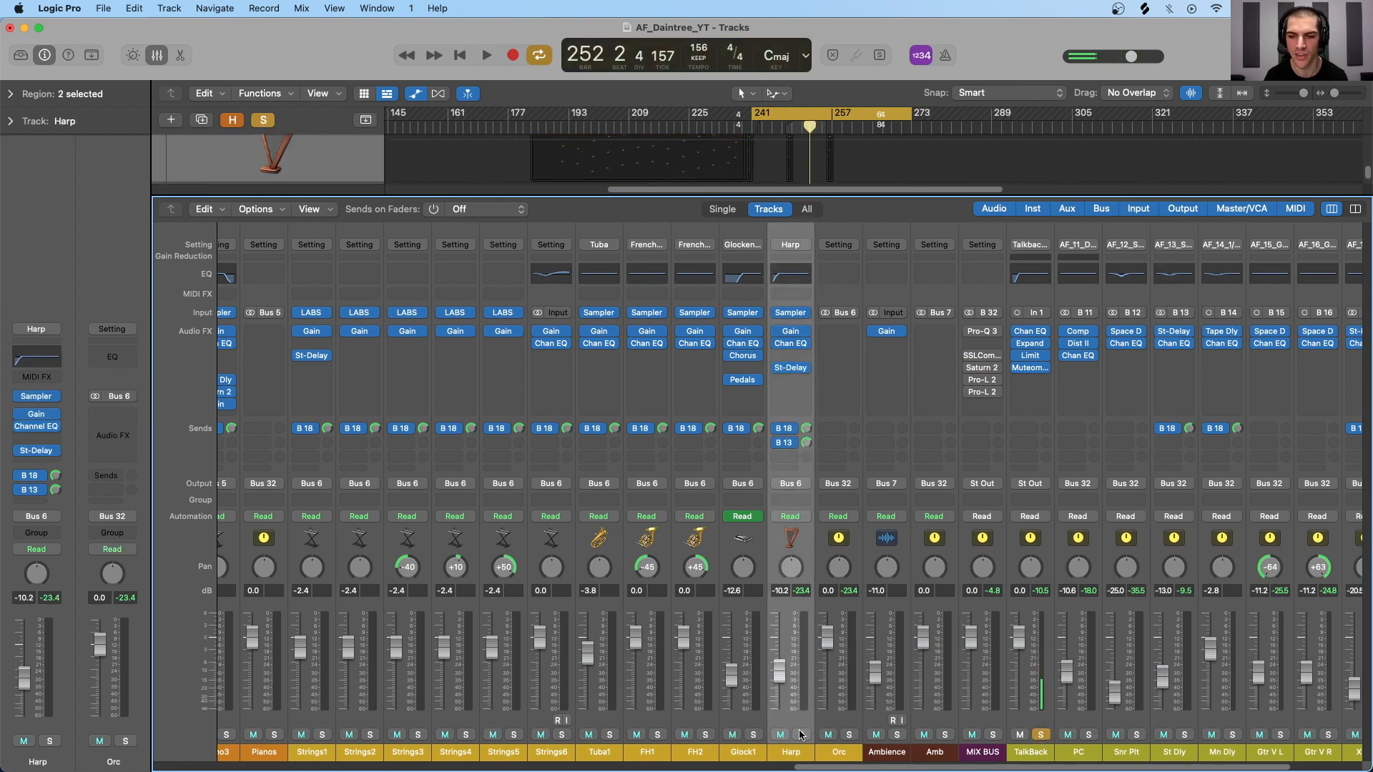
pyautogui.click(800, 735)
pyautogui.press('c')
pyautogui.press('space')
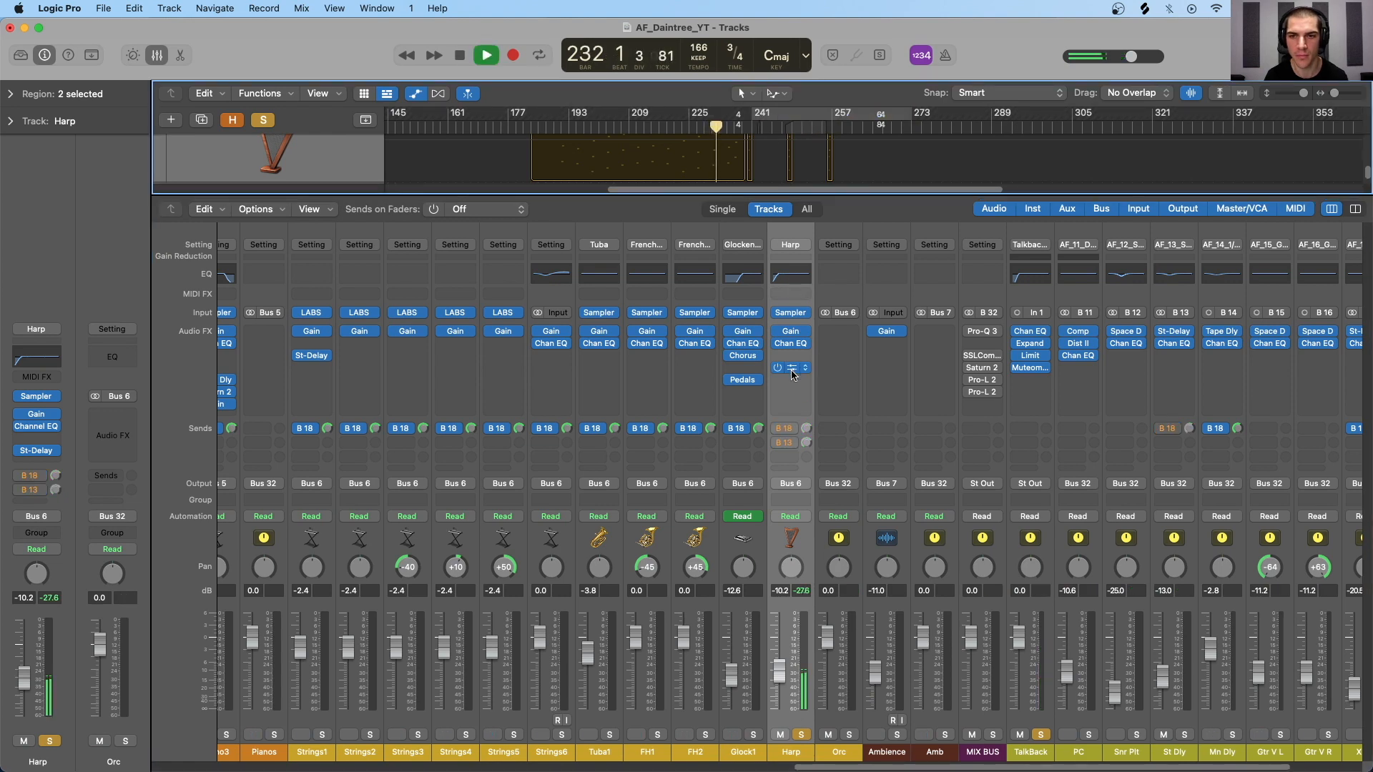
pyautogui.click(791, 369)
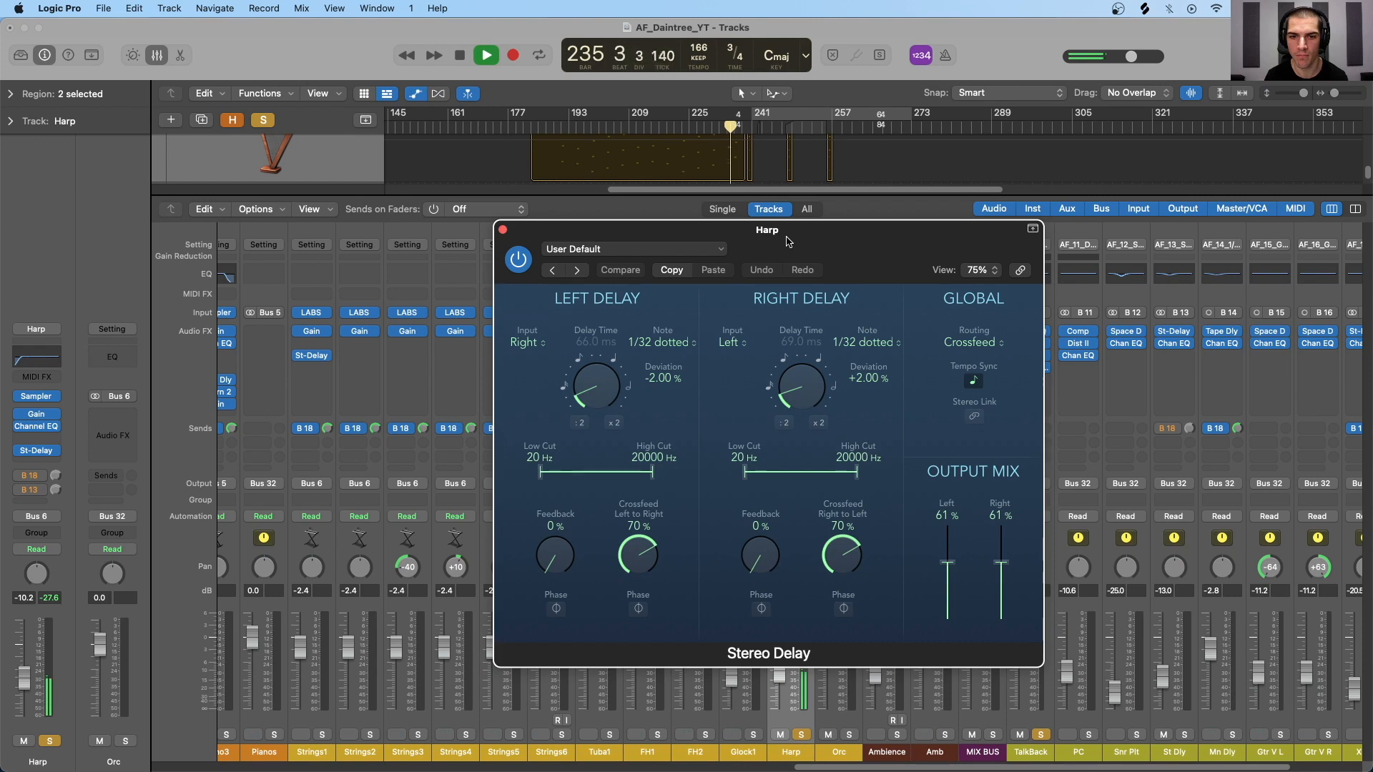
pyautogui.press('space')
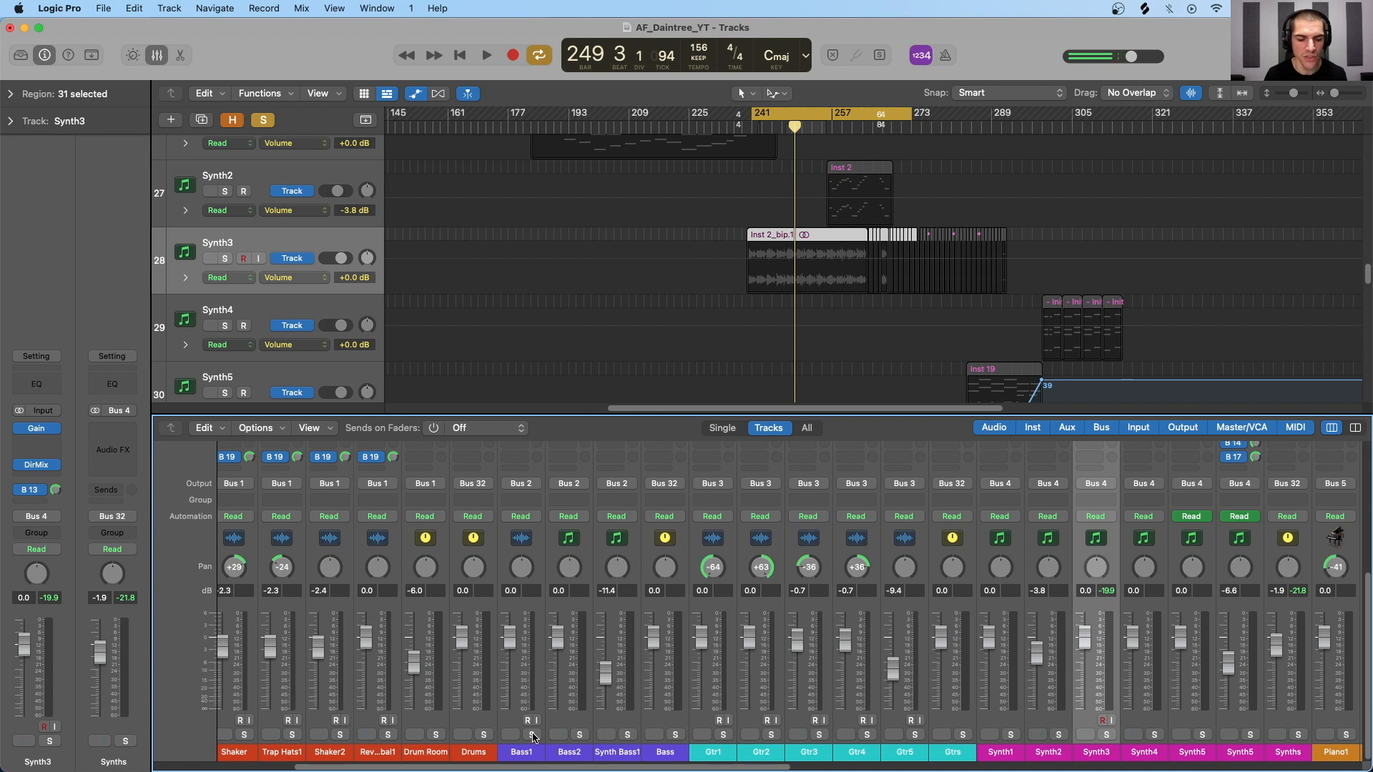
# Step: Solo Bass1, enlarge the mixer area, and insert a mono-to-stereo Stereo Delay below the channel's distortion
pyautogui.click(532, 736)
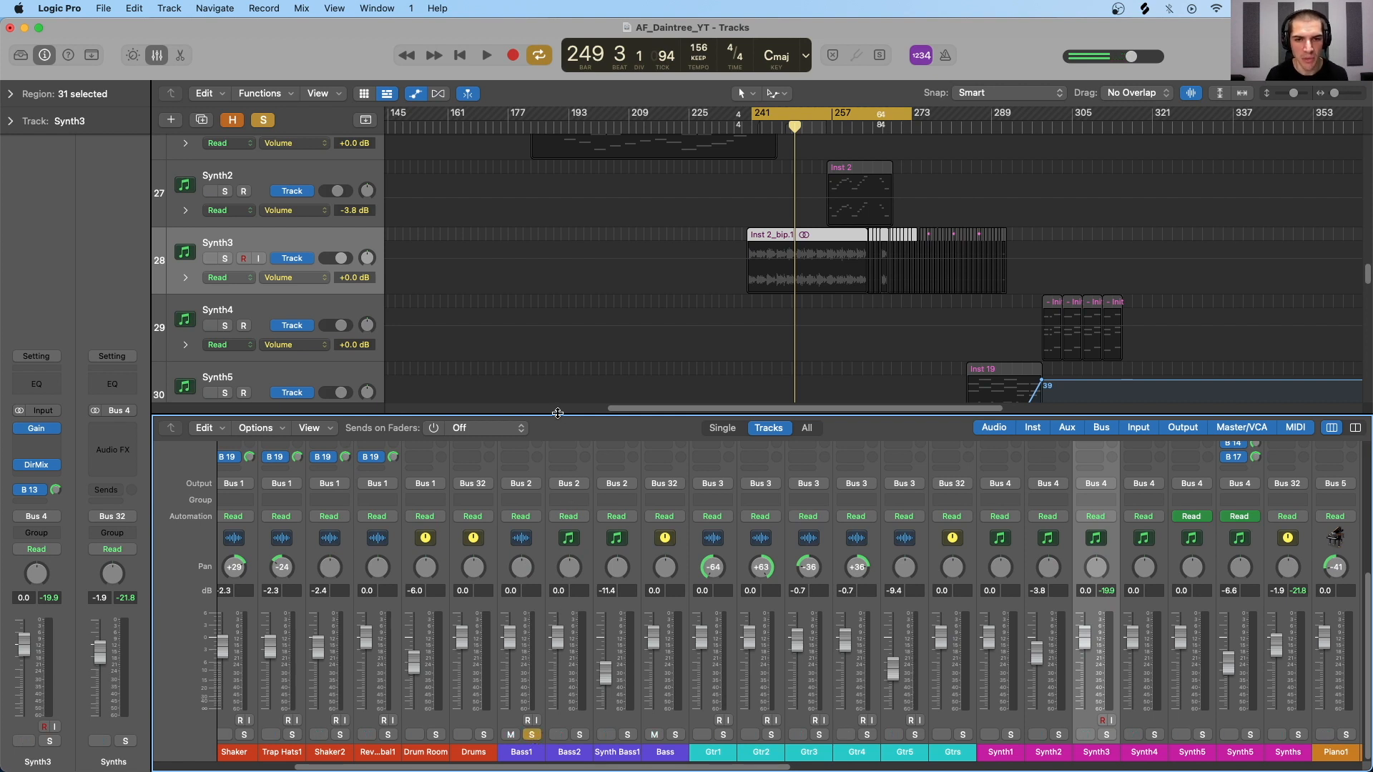
pyautogui.moveTo(558, 414); pyautogui.dragTo(558, 275)
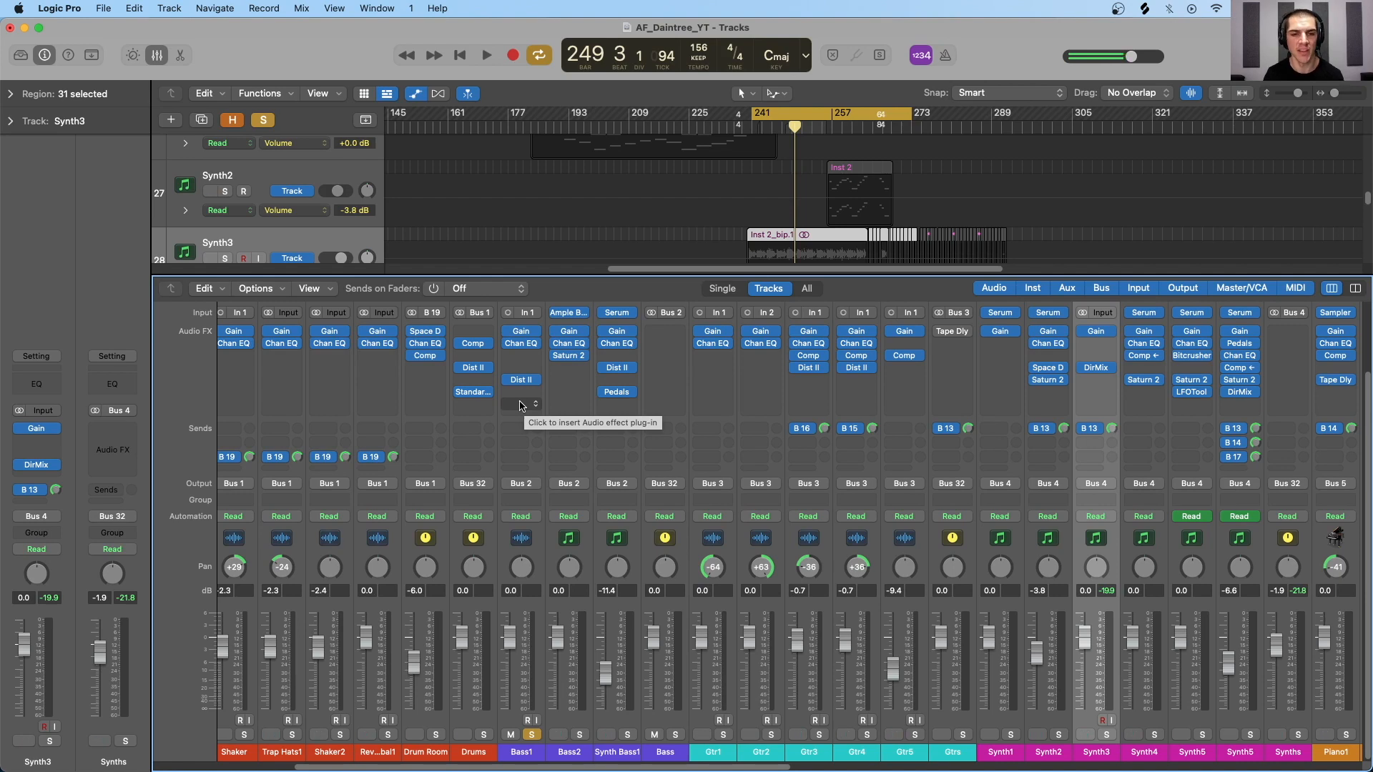
pyautogui.click(520, 404)
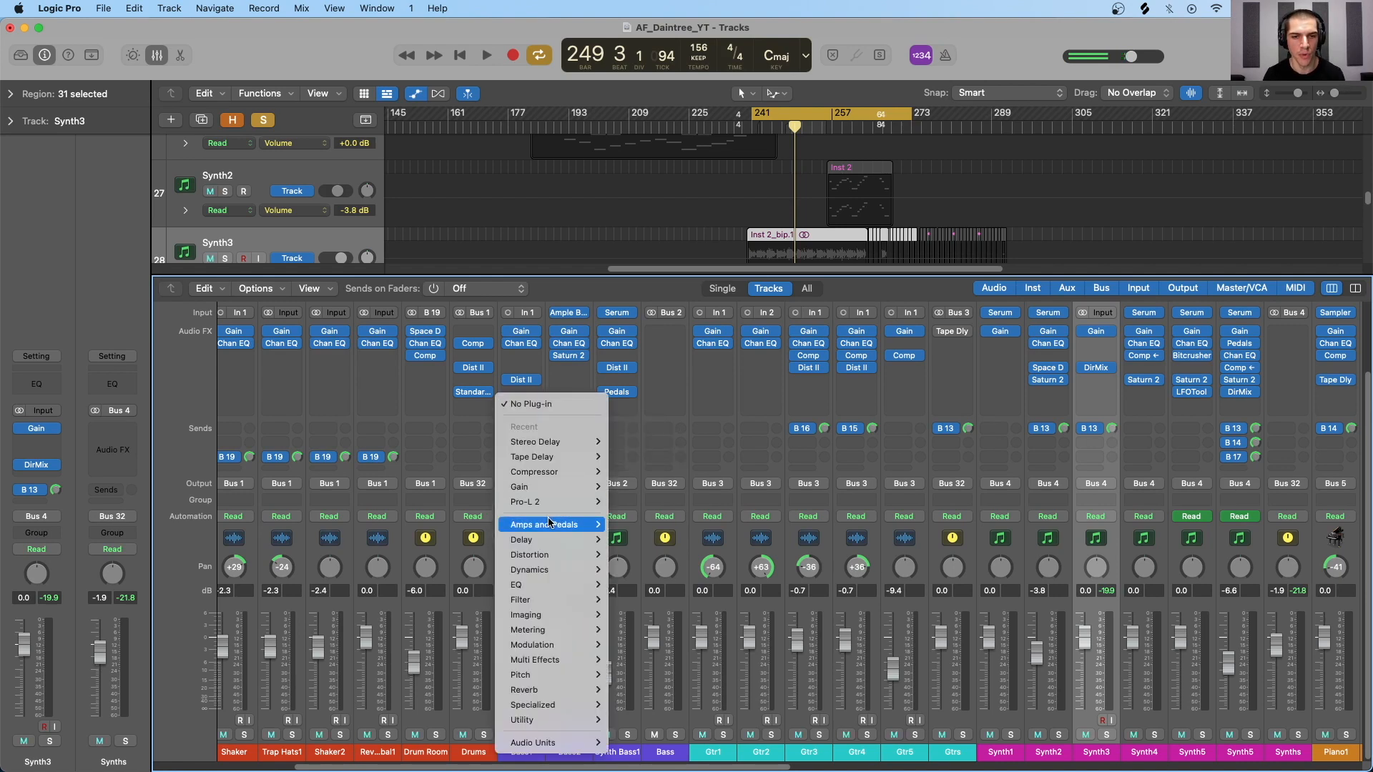
pyautogui.moveTo(533, 542)
pyautogui.moveTo(647, 585)
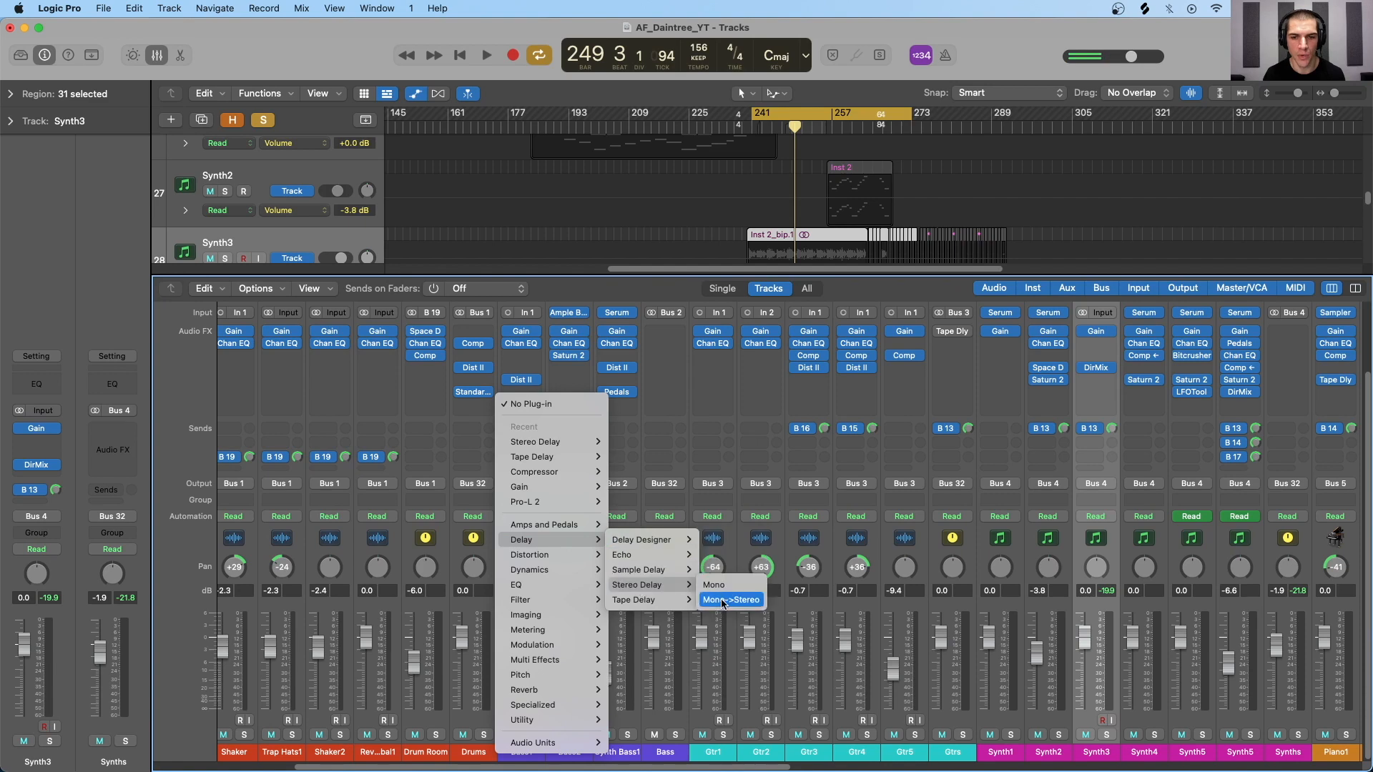
pyautogui.click(722, 603)
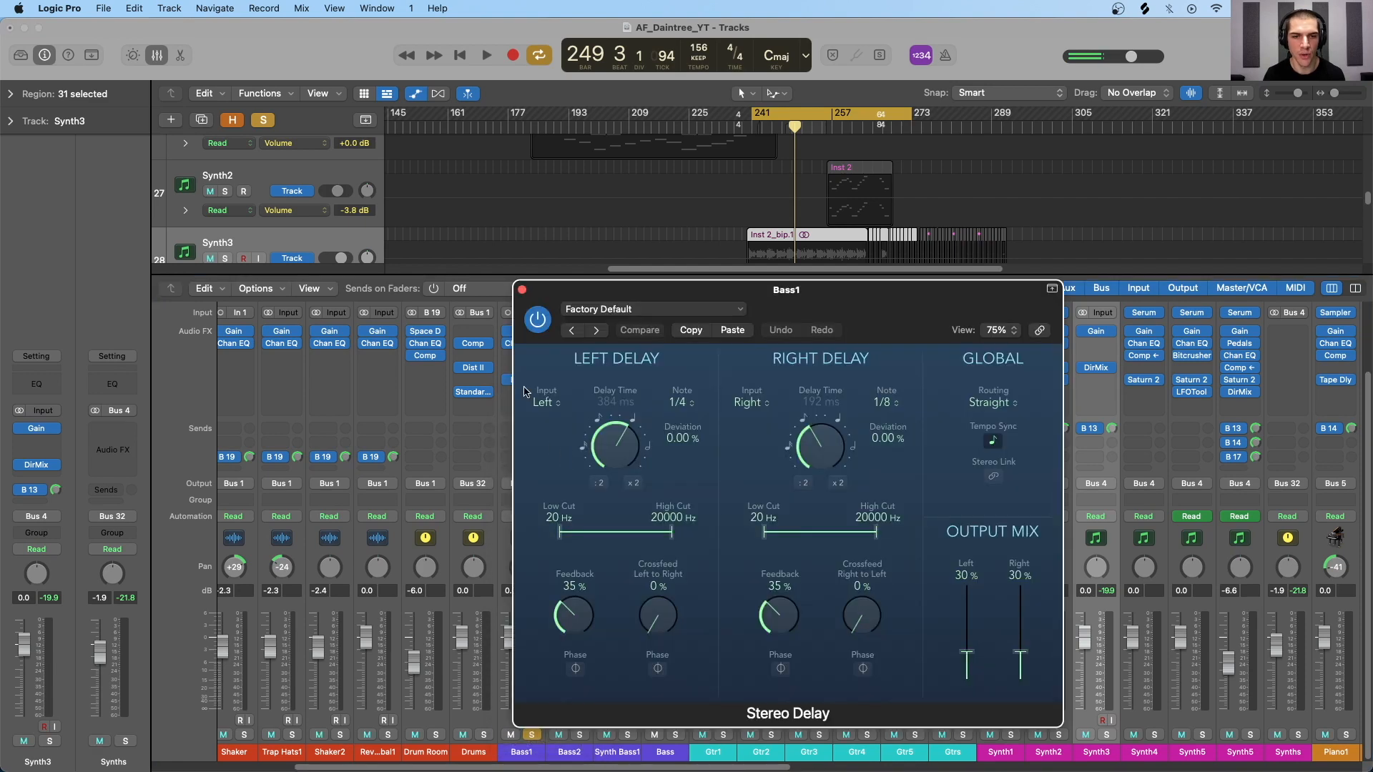
# Step: Reposition the Bass1 Stereo Delay window and set its Output Mix to 0% left and 100% right
pyautogui.moveTo(585, 292); pyautogui.dragTo(762, 229)
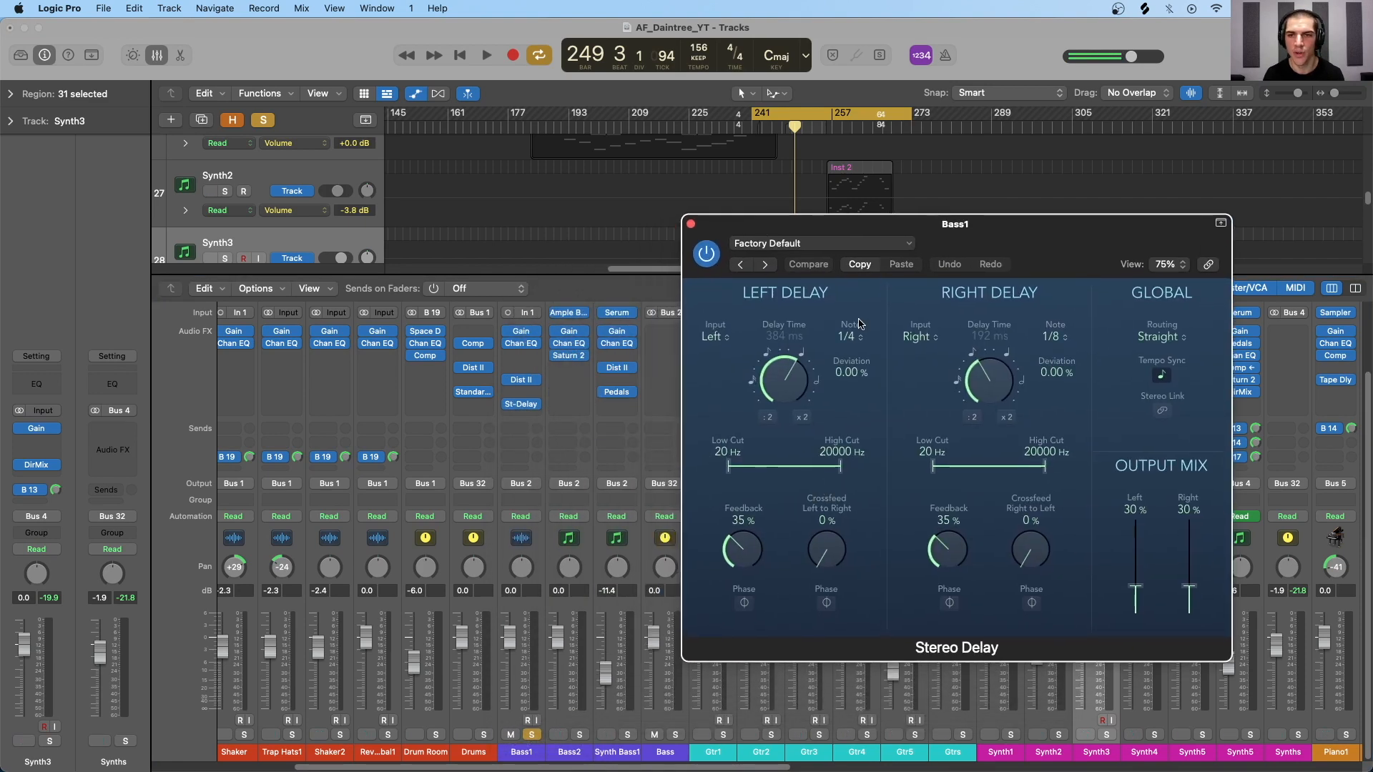
pyautogui.moveTo(1137, 588); pyautogui.dragTo(1142, 637)
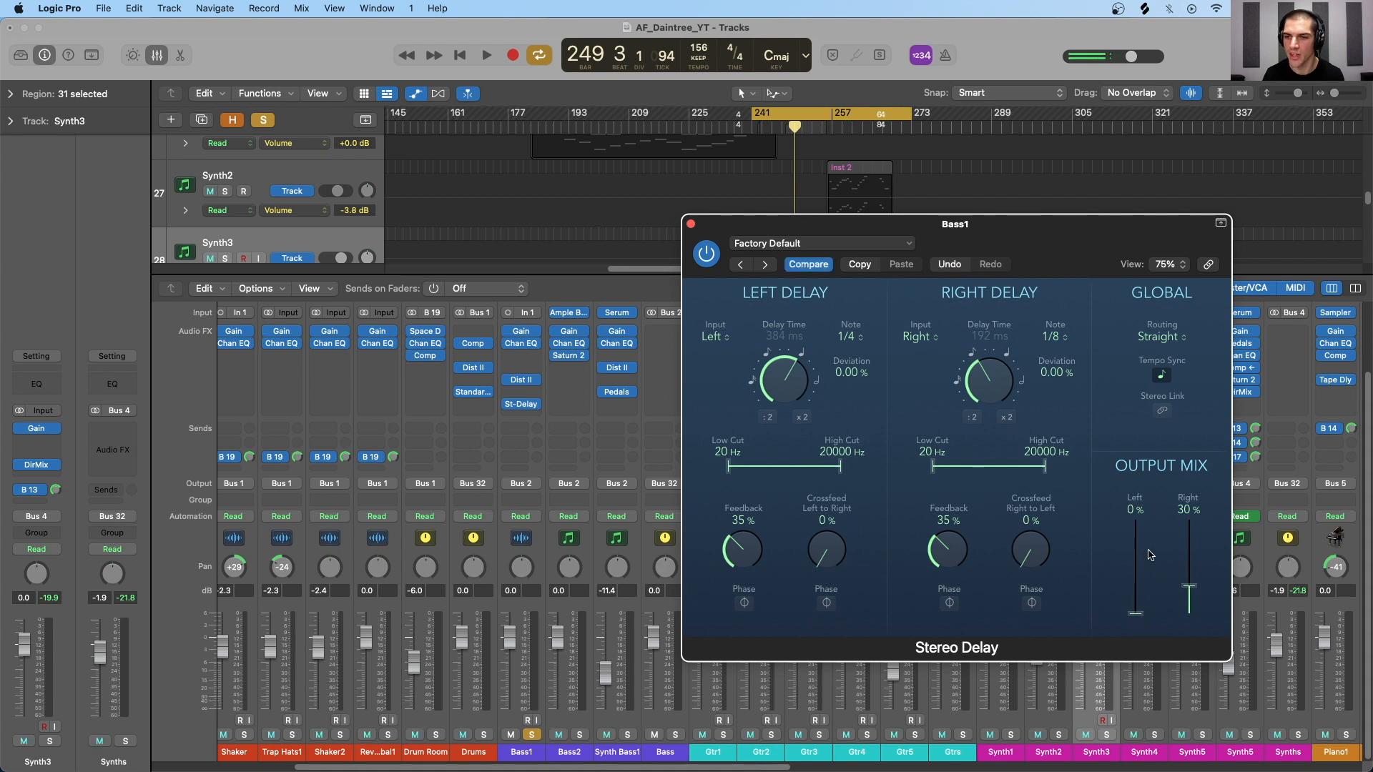
pyautogui.moveTo(1191, 588); pyautogui.dragTo(1193, 486)
# Step: Turn off Tempo Sync, set the right Delay Time to 23 ms, and set both Feedback controls to 0%
pyautogui.click(1159, 375)
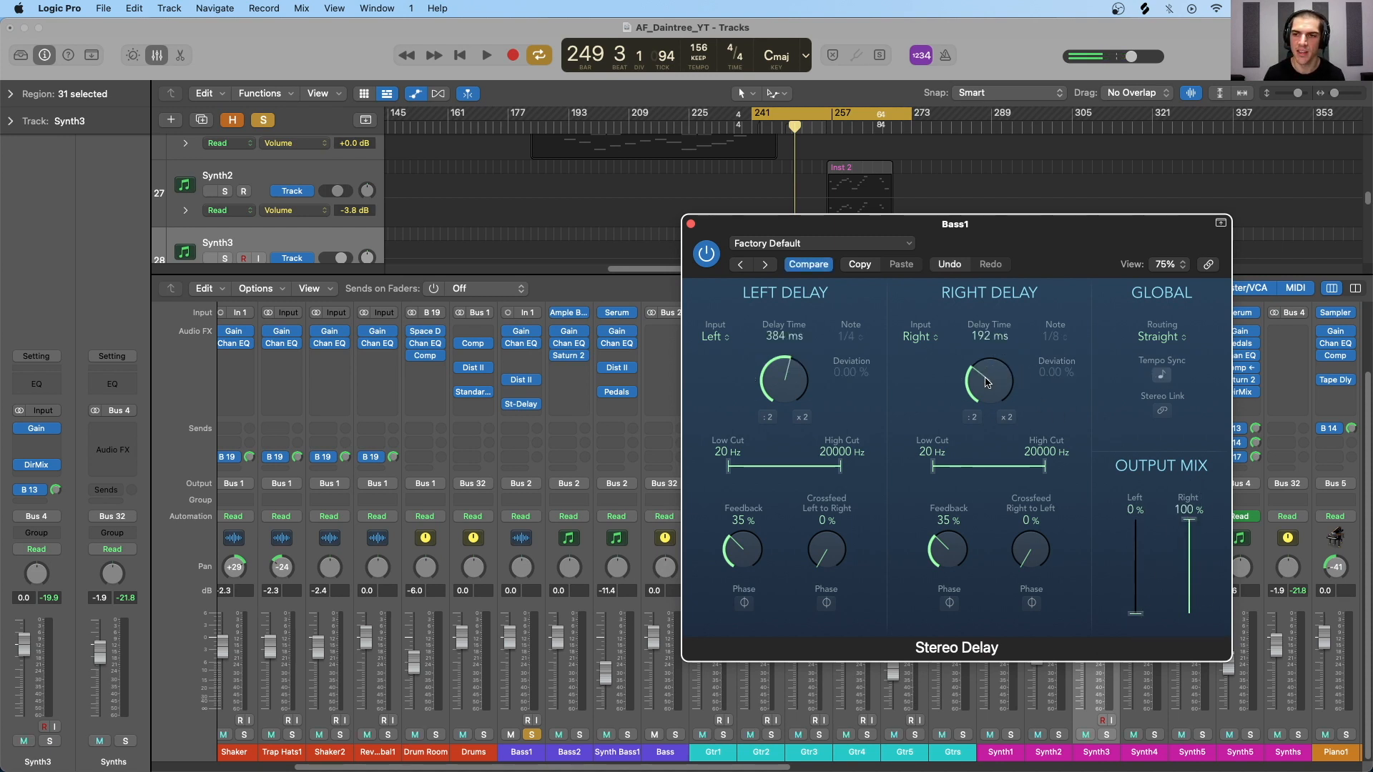
pyautogui.moveTo(989, 382); pyautogui.dragTo(985, 446)
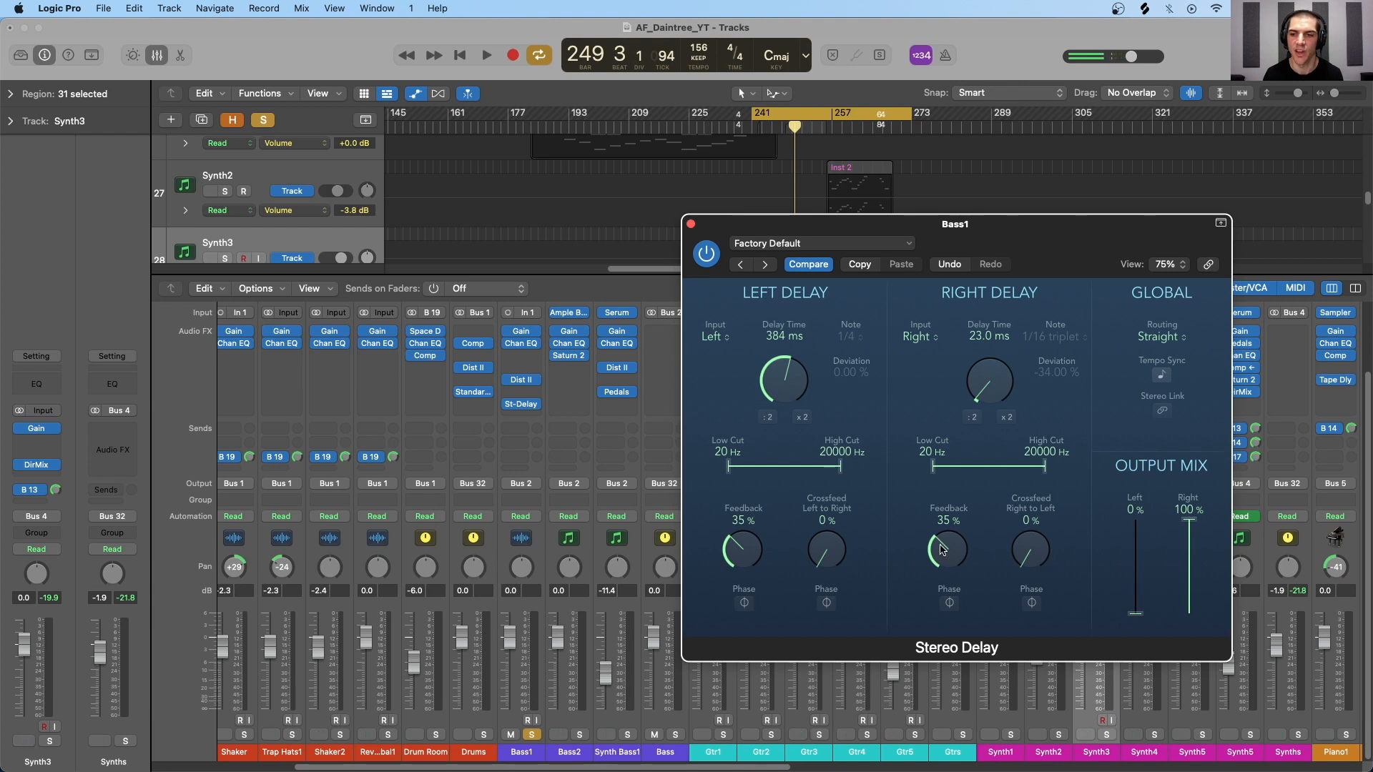
pyautogui.moveTo(947, 549); pyautogui.dragTo(948, 580)
pyautogui.keyDown('alt'); pyautogui.click(750, 548); pyautogui.keyUp('alt')
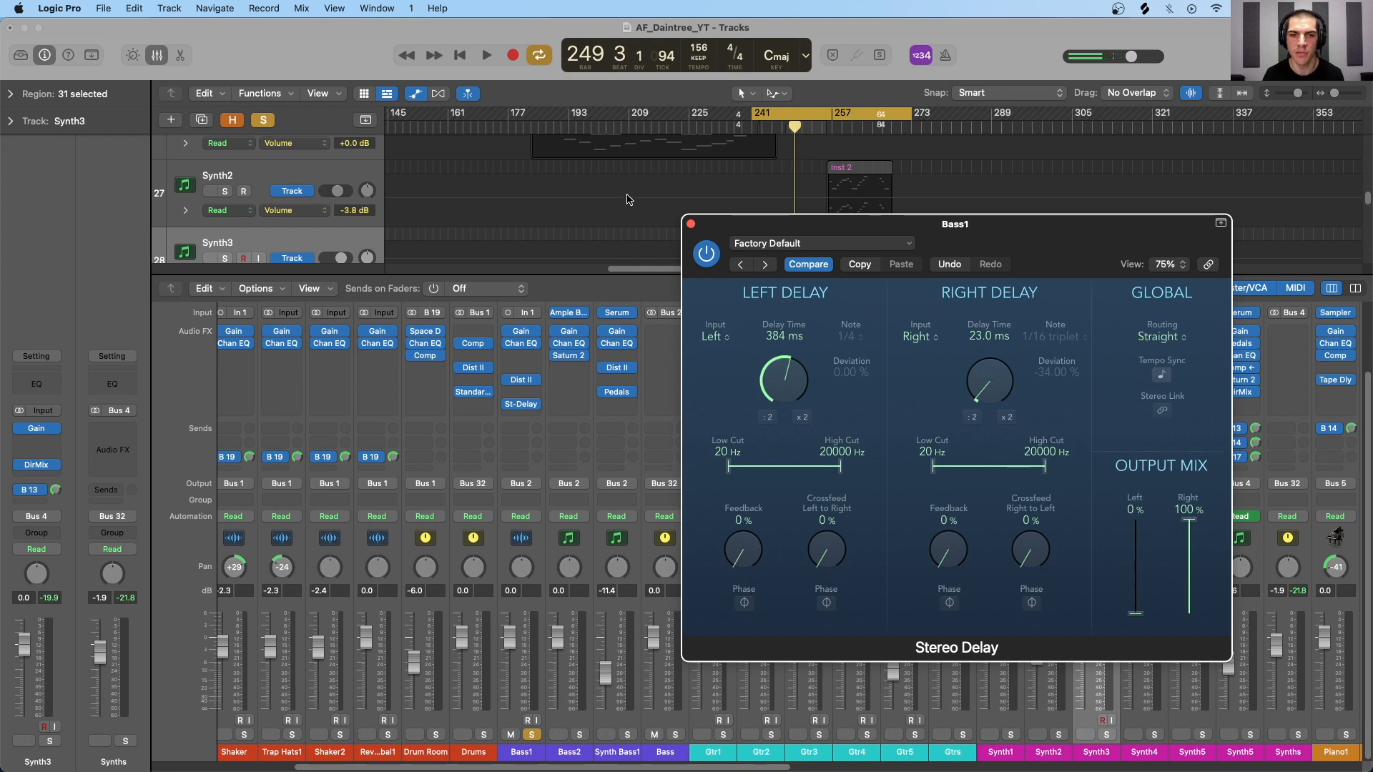
# Step: Play the soloed Bass1 part and switch its Stereo Delay off and on repeatedly to compare the stereo width
pyautogui.moveTo(816, 228); pyautogui.dragTo(857, 249)
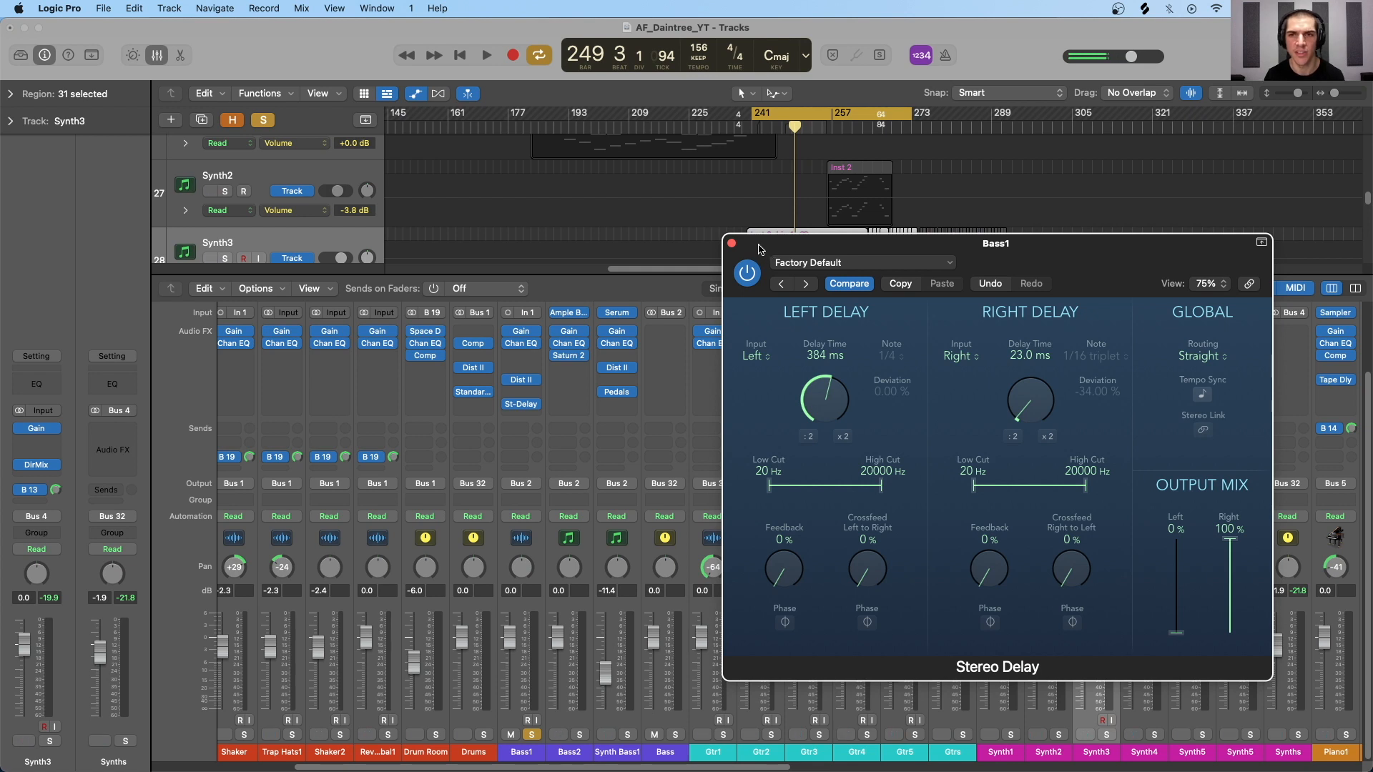
pyautogui.press('space')
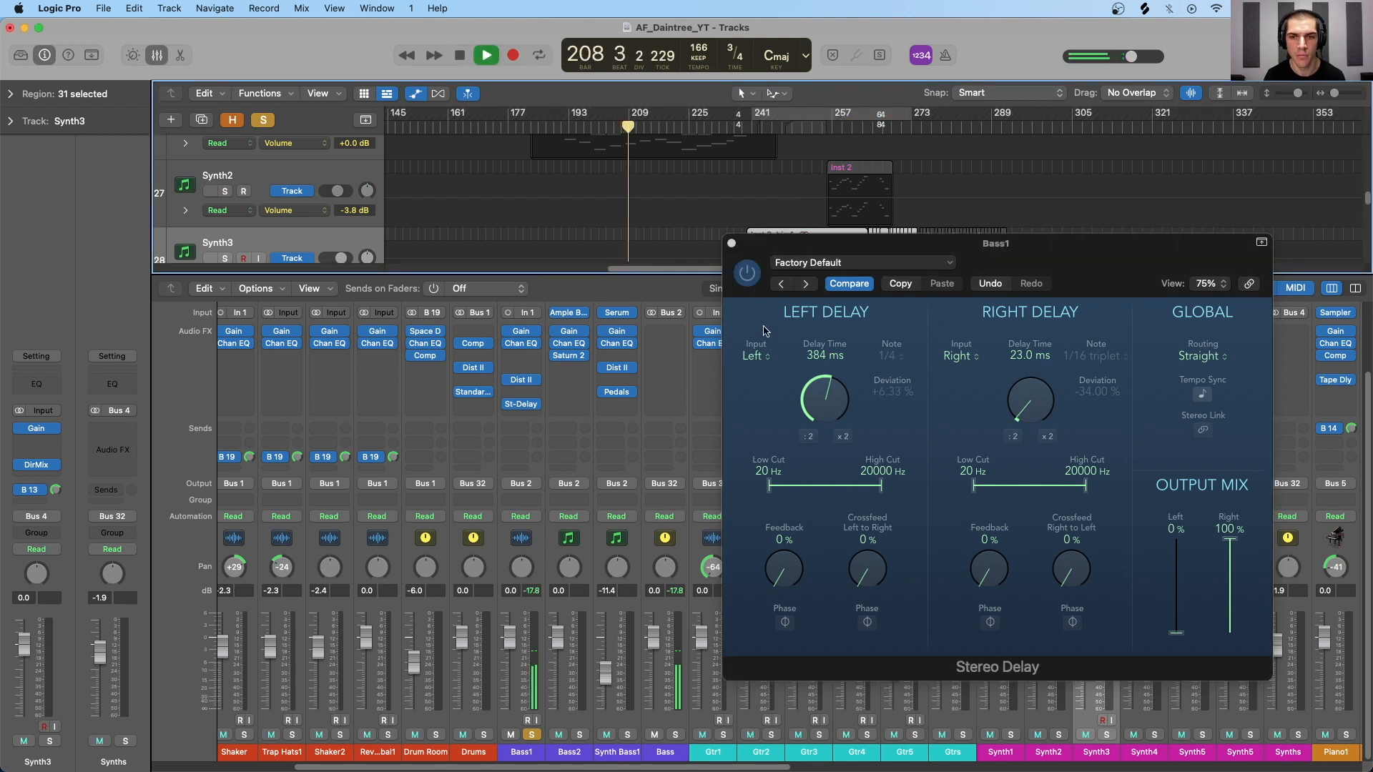
pyautogui.click(746, 272)
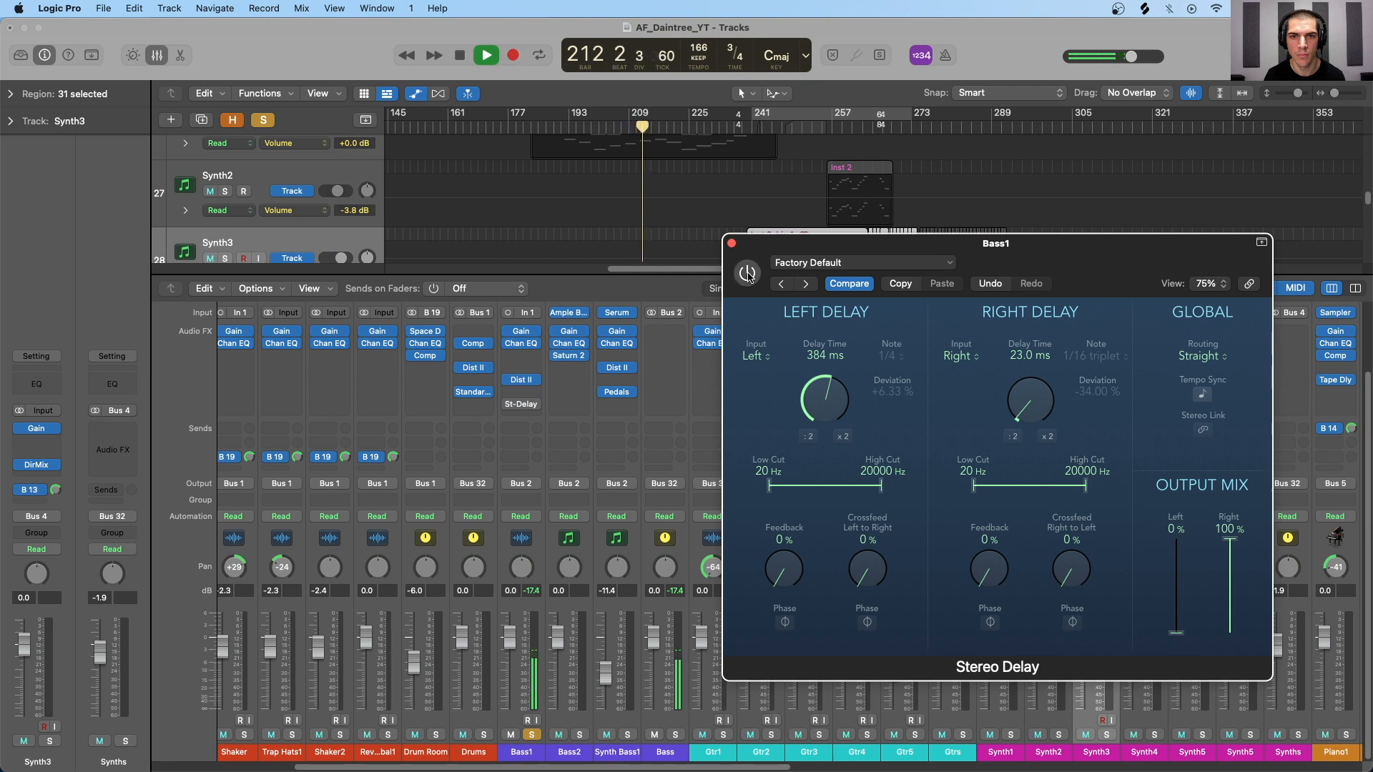
pyautogui.click(748, 274)
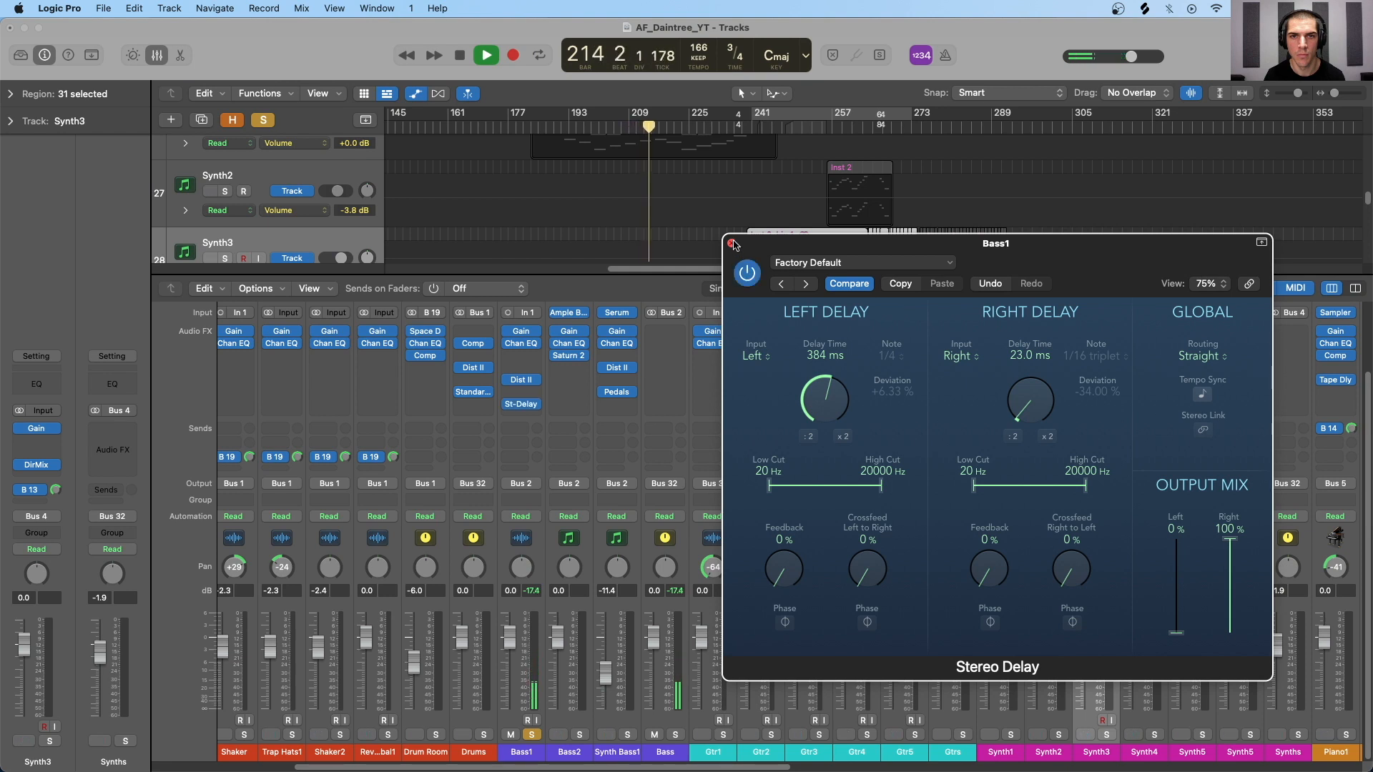
pyautogui.scroll(7, 697, 189)
pyautogui.scroll(7, 697, 190)
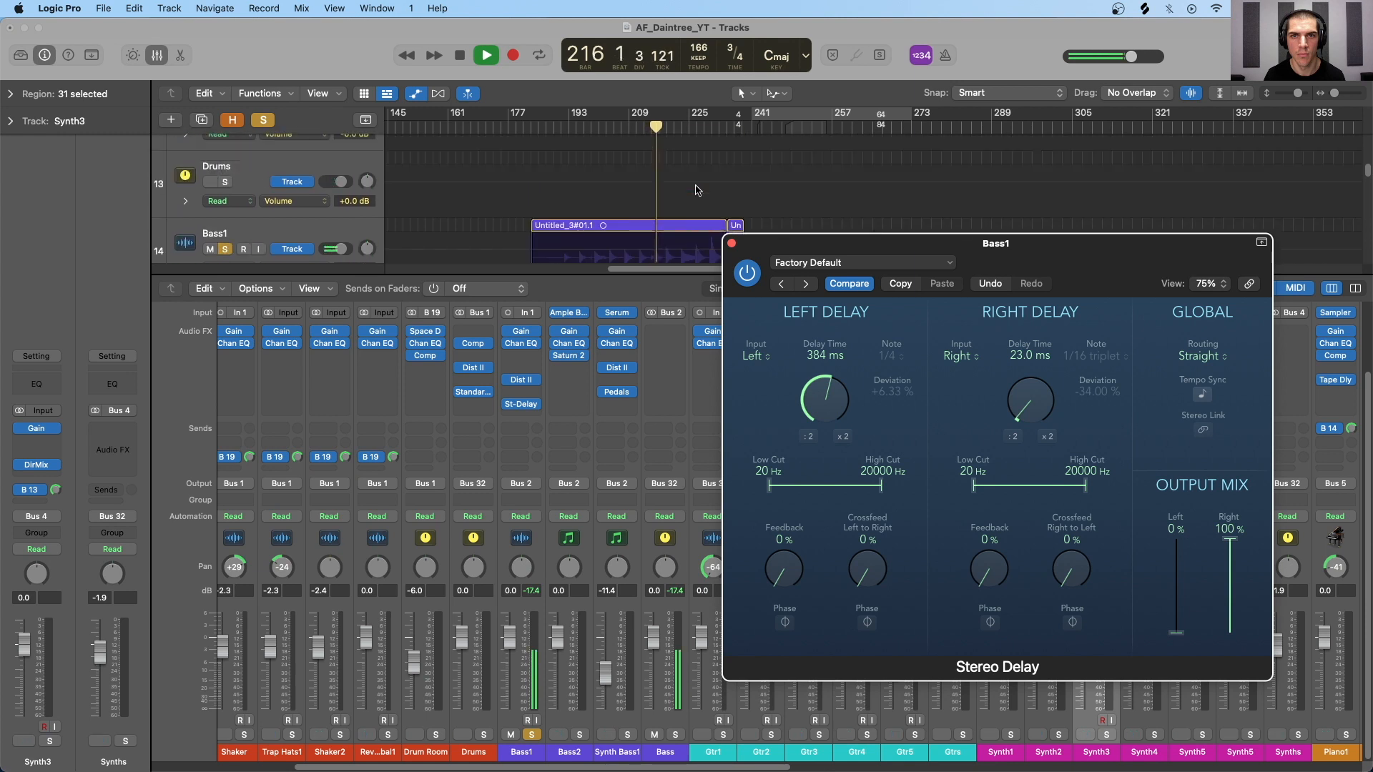
pyautogui.click(750, 277)
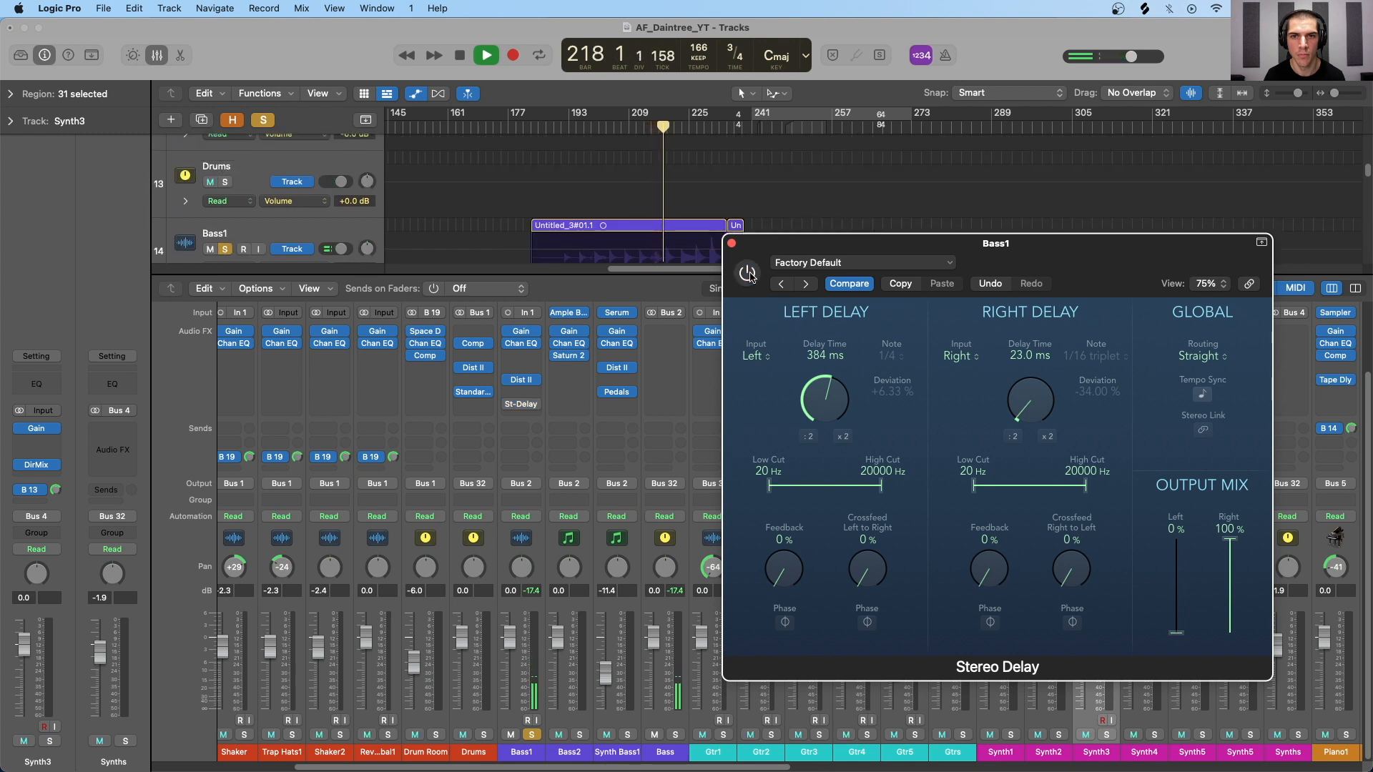
pyautogui.click(748, 274)
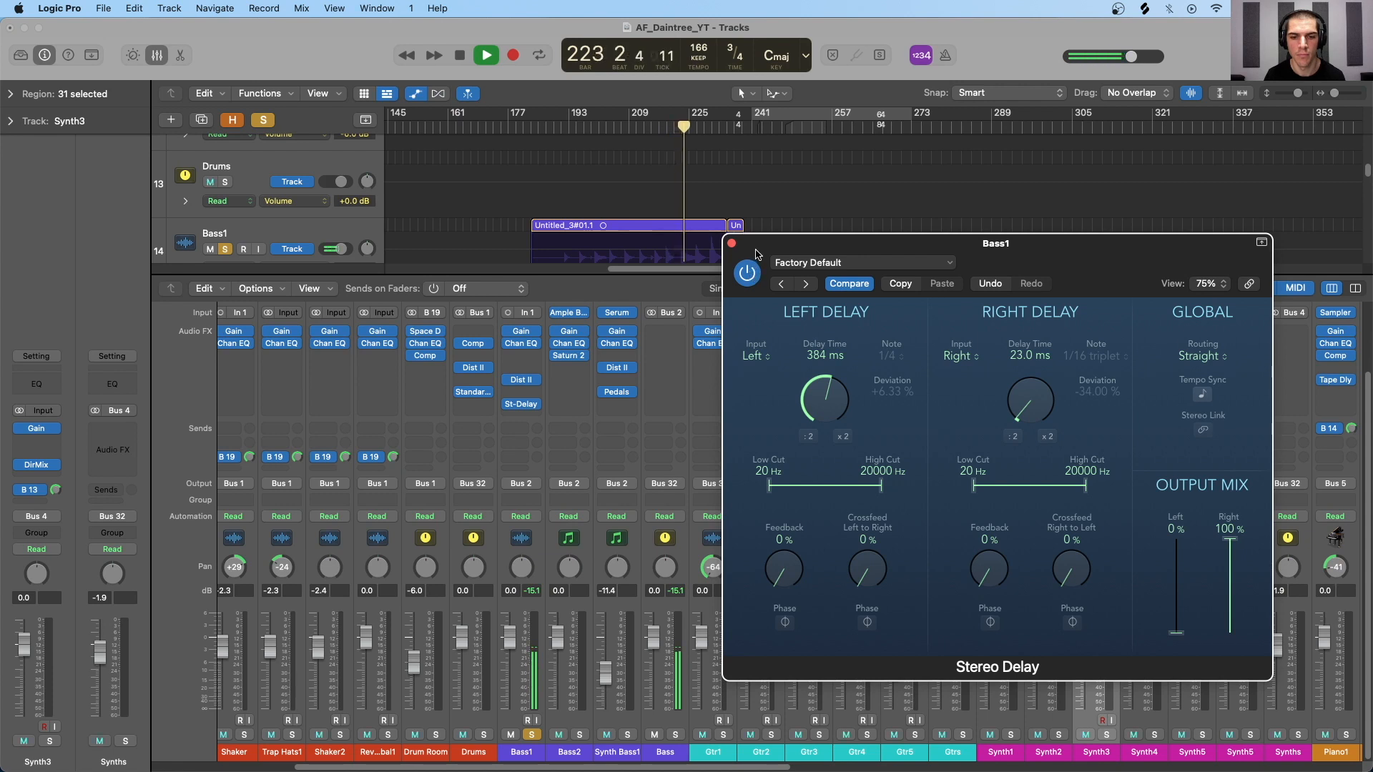
# Step: Move Bass1's Stereo Delay to Synth Bass1, and play the soloed Synth Bass1 in a cycle over bars 241 to 273
pyautogui.press('space')
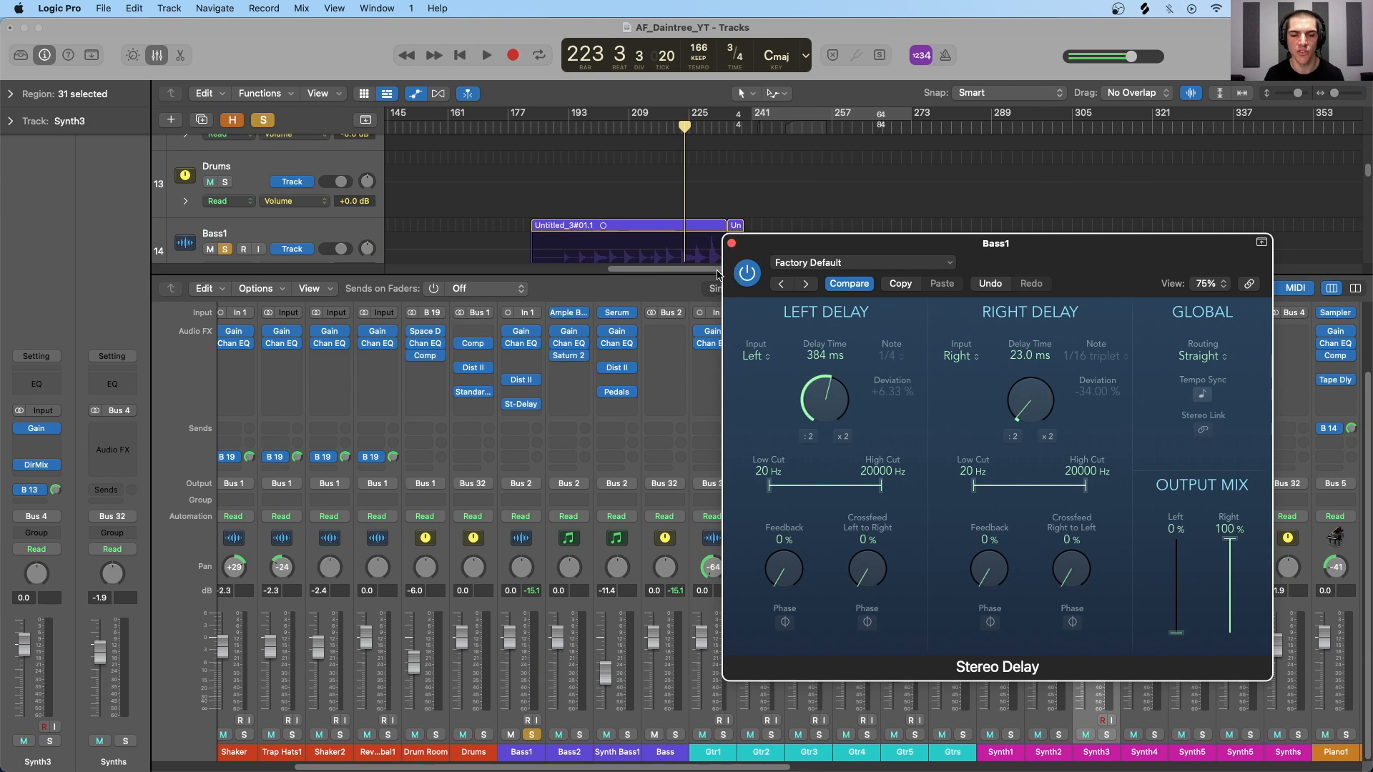
pyautogui.moveTo(522, 404); pyautogui.dragTo(619, 409)
pyautogui.click(789, 114)
pyautogui.scroll(-1, 765, 231)
pyautogui.scroll(-3, 763, 231)
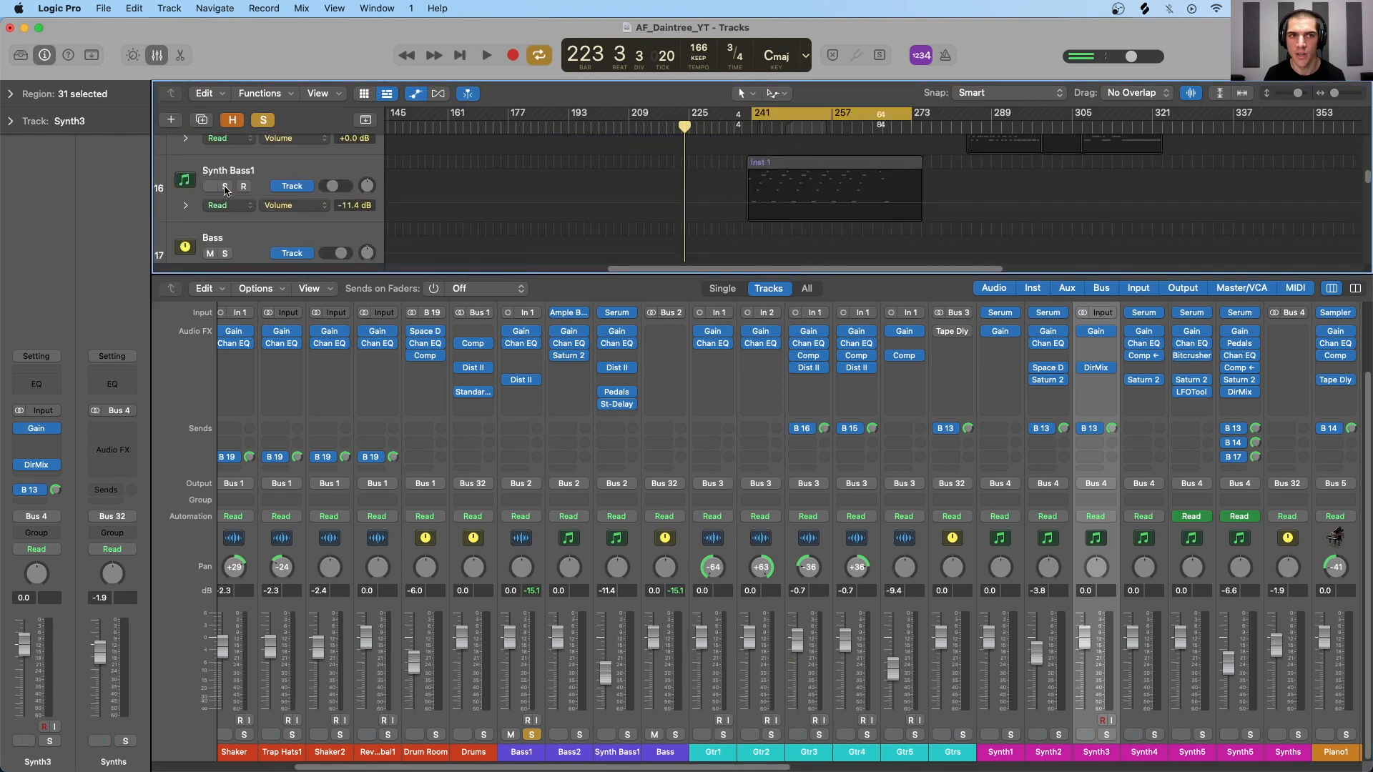
pyautogui.press('space')
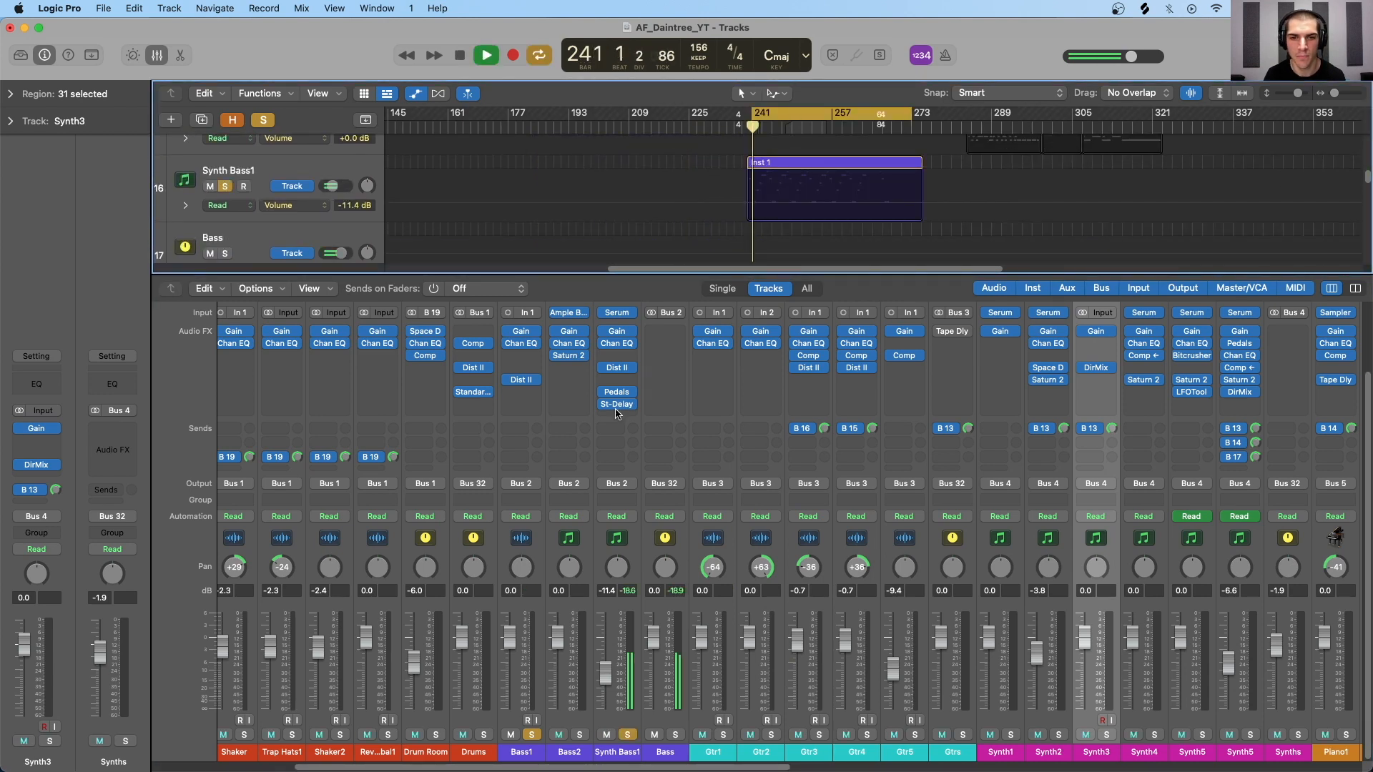
# Step: Open the Synth Bass1 Stereo Delay and switch it off and on repeatedly to compare the sound during playback
pyautogui.click(616, 404)
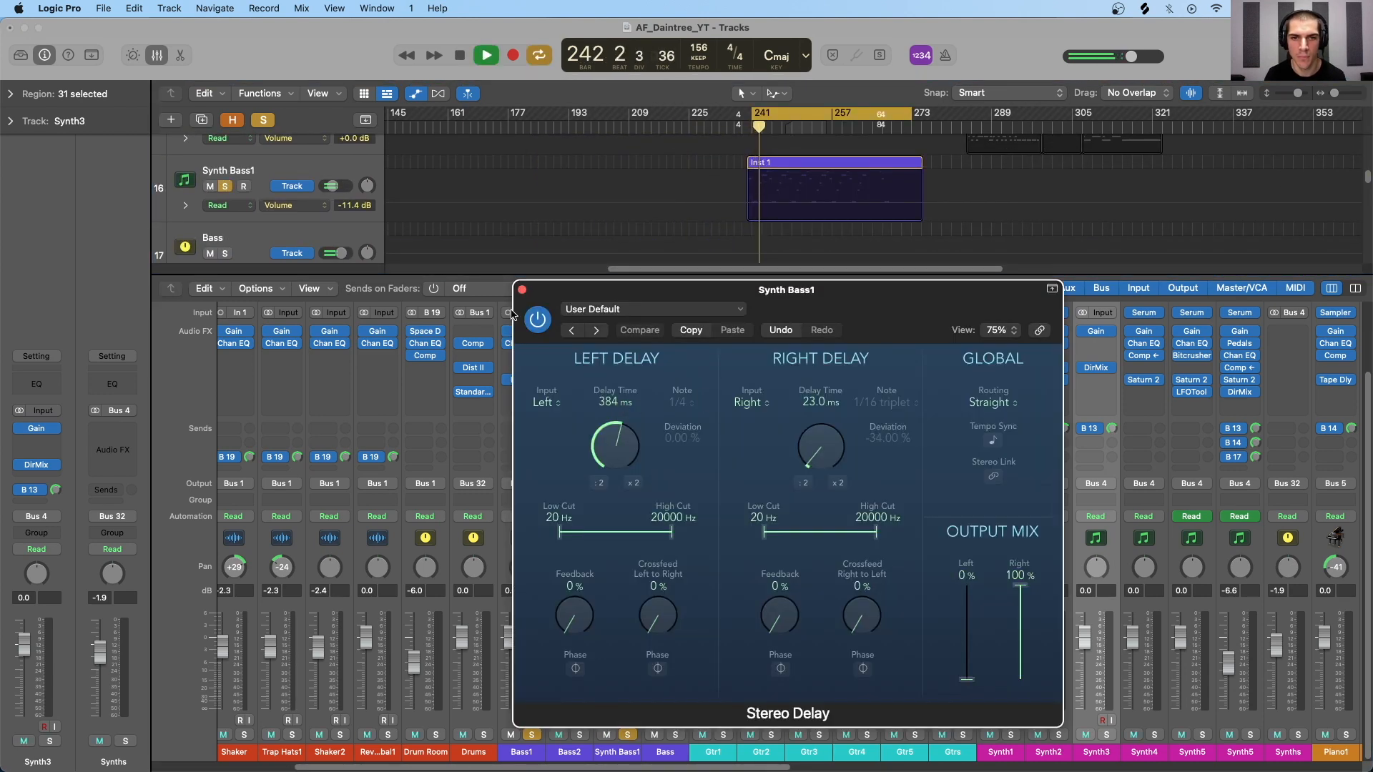
pyautogui.click(538, 319)
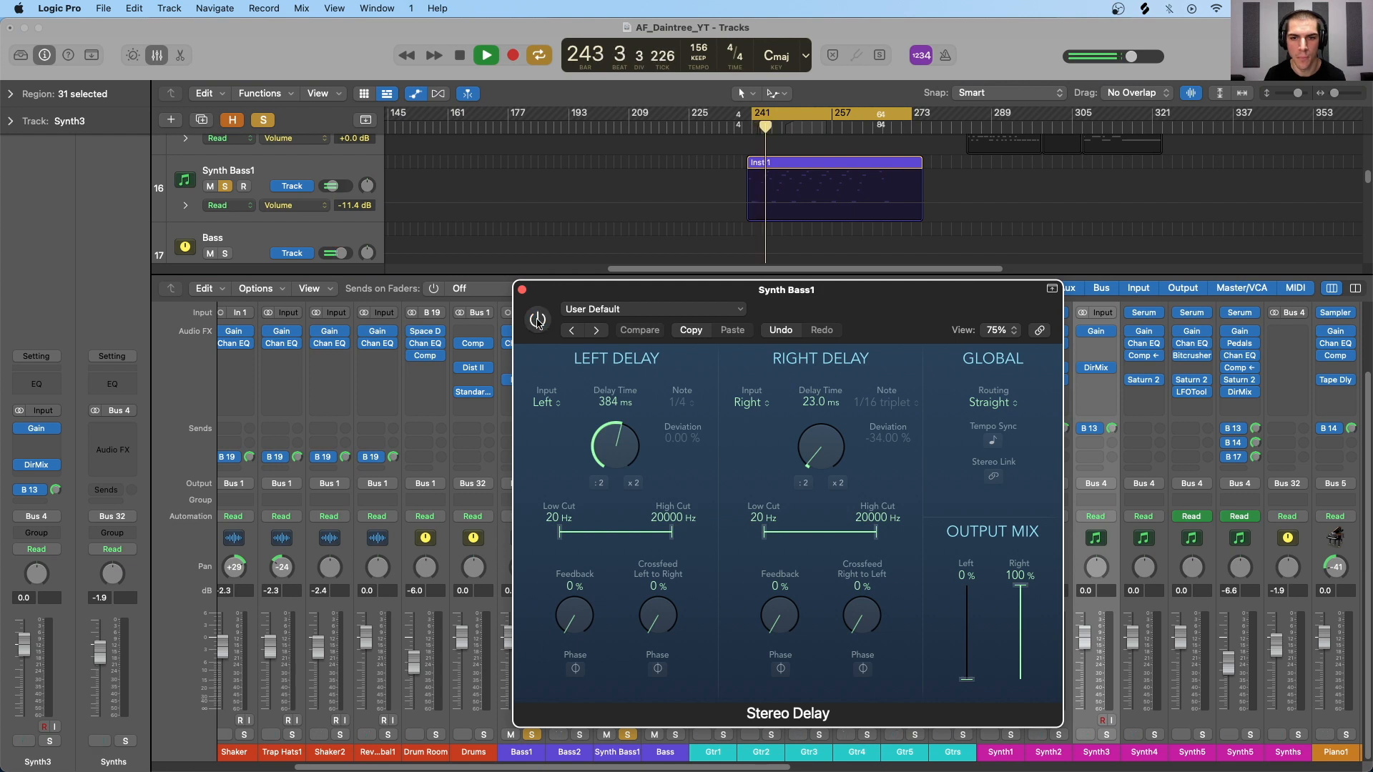
pyautogui.click(537, 320)
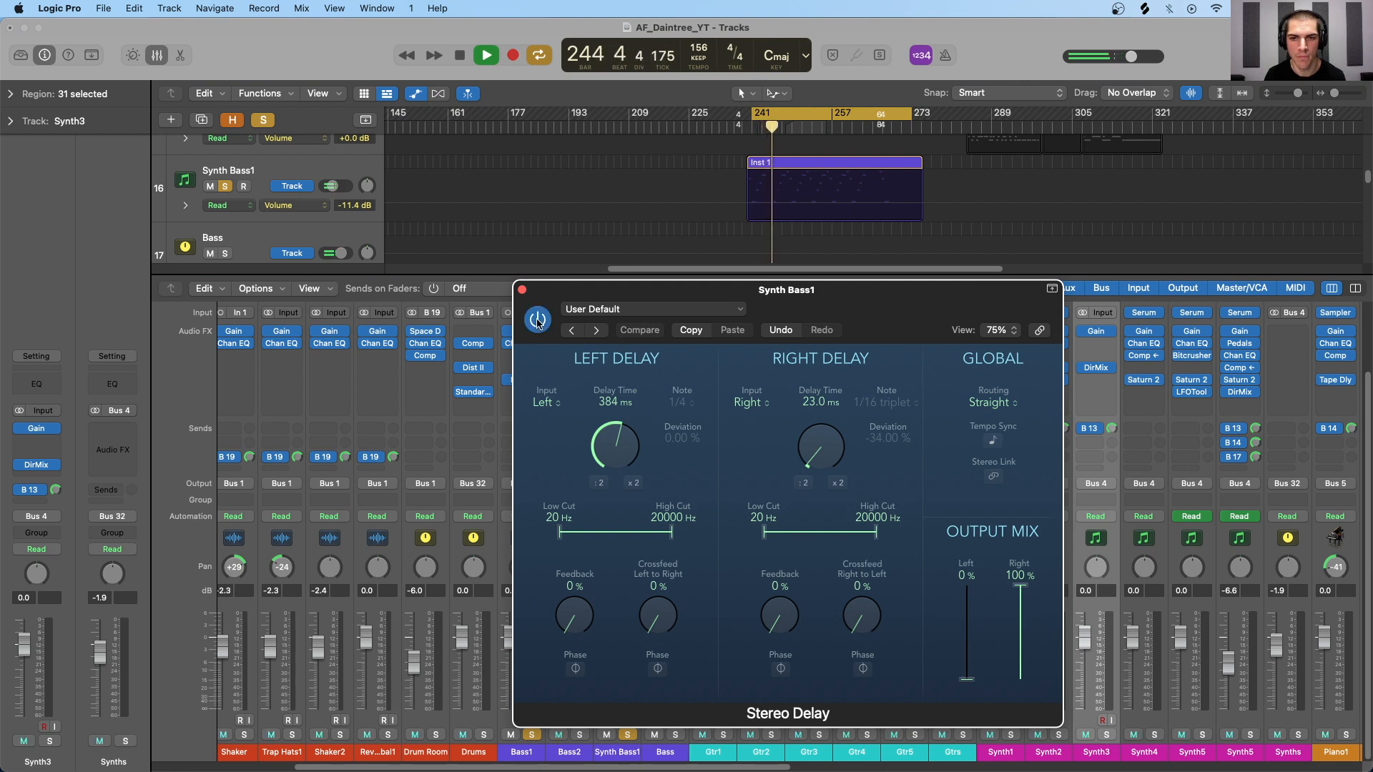
pyautogui.click(537, 320)
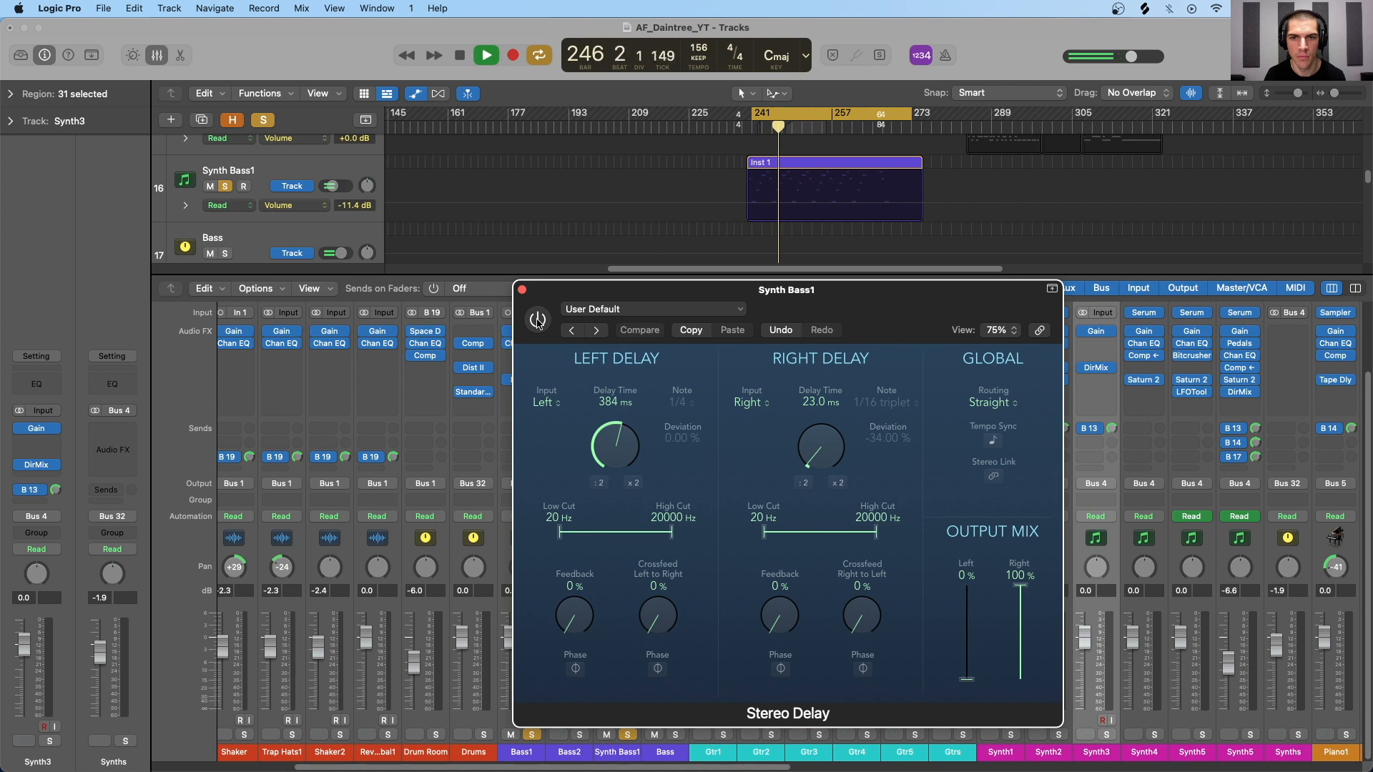
pyautogui.click(537, 320)
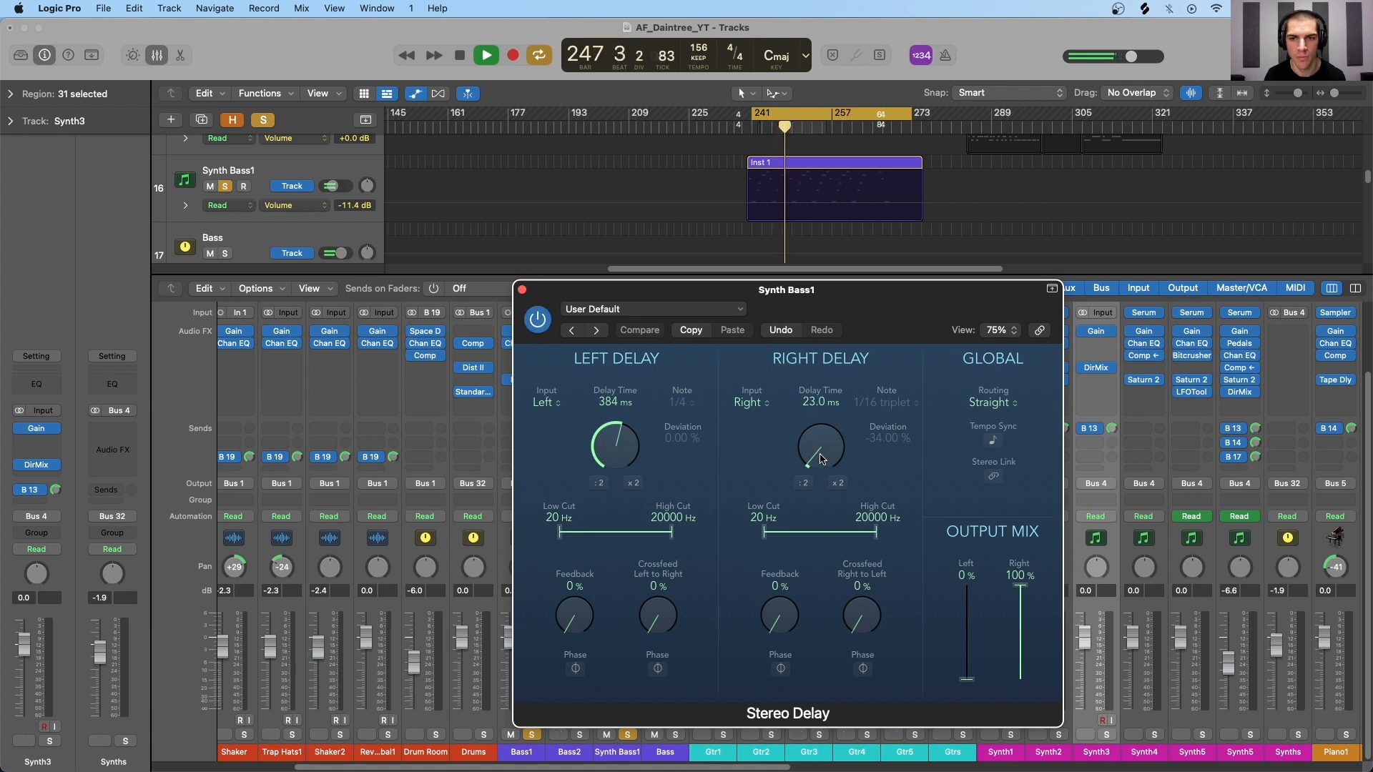
# Step: Set the right Delay Time of the Synth Bass1 Stereo Delay to 20 ms, stop playback and close the plug-in
pyautogui.moveTo(821, 458)
pyautogui.mouseDown()
pyautogui.moveTo(821, 427)
pyautogui.moveTo(820, 458)
pyautogui.mouseUp()
pyautogui.press('space')
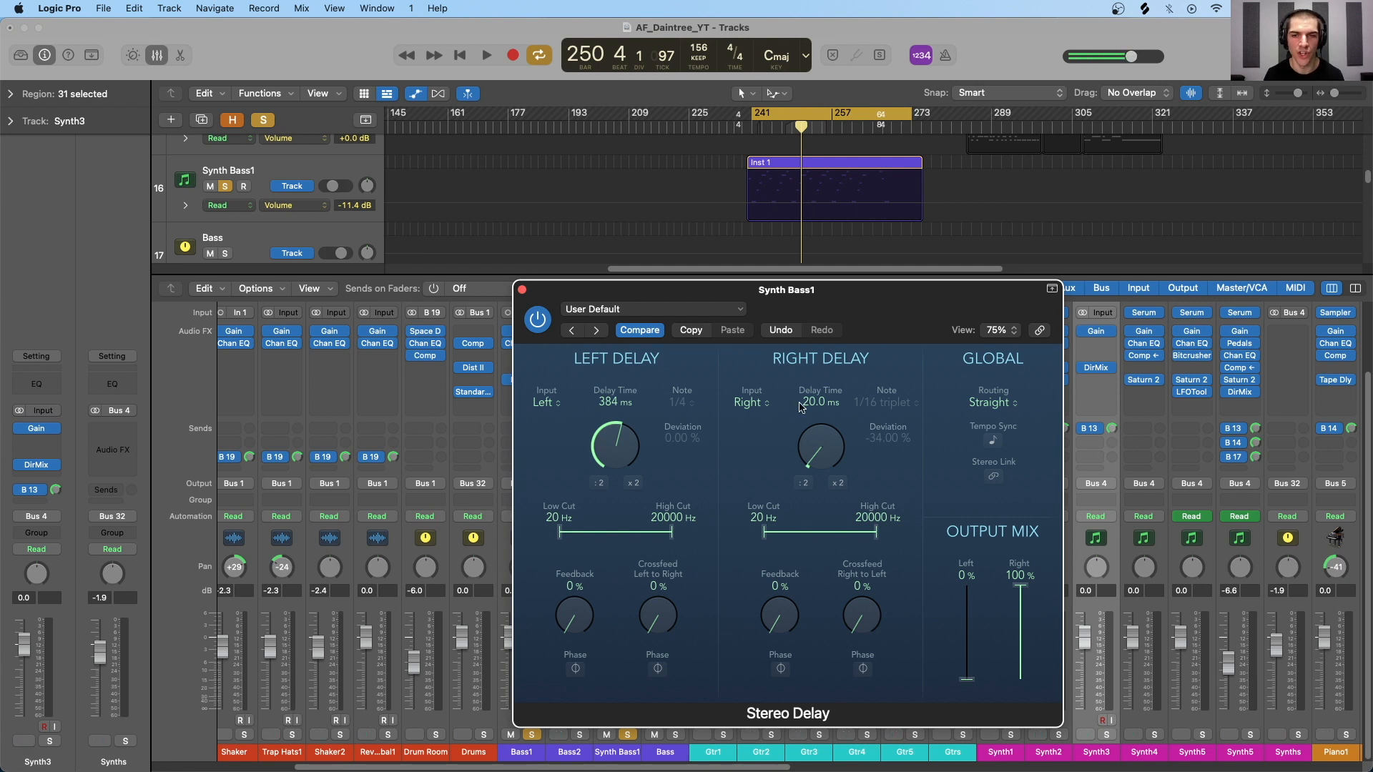
pyautogui.moveTo(800, 306); pyautogui.dragTo(821, 297)
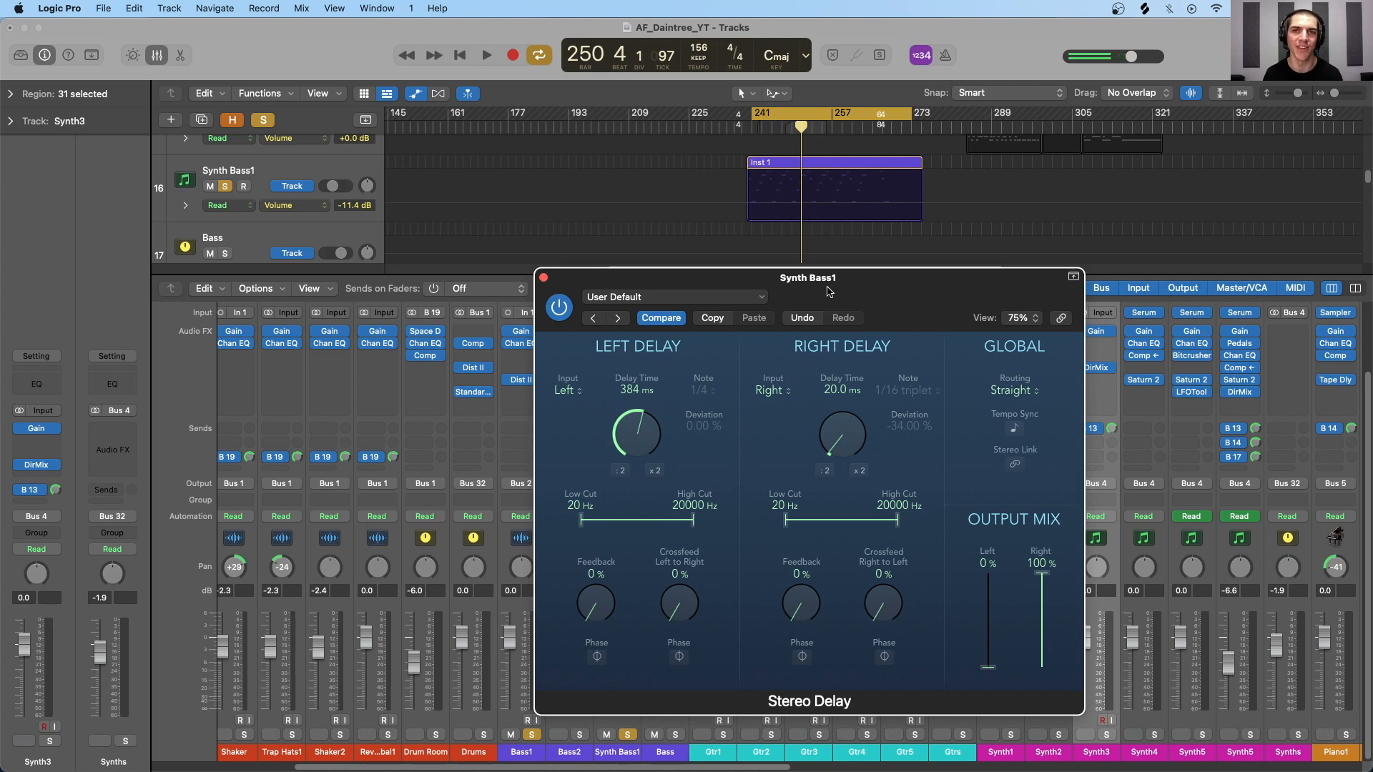
pyautogui.click(544, 278)
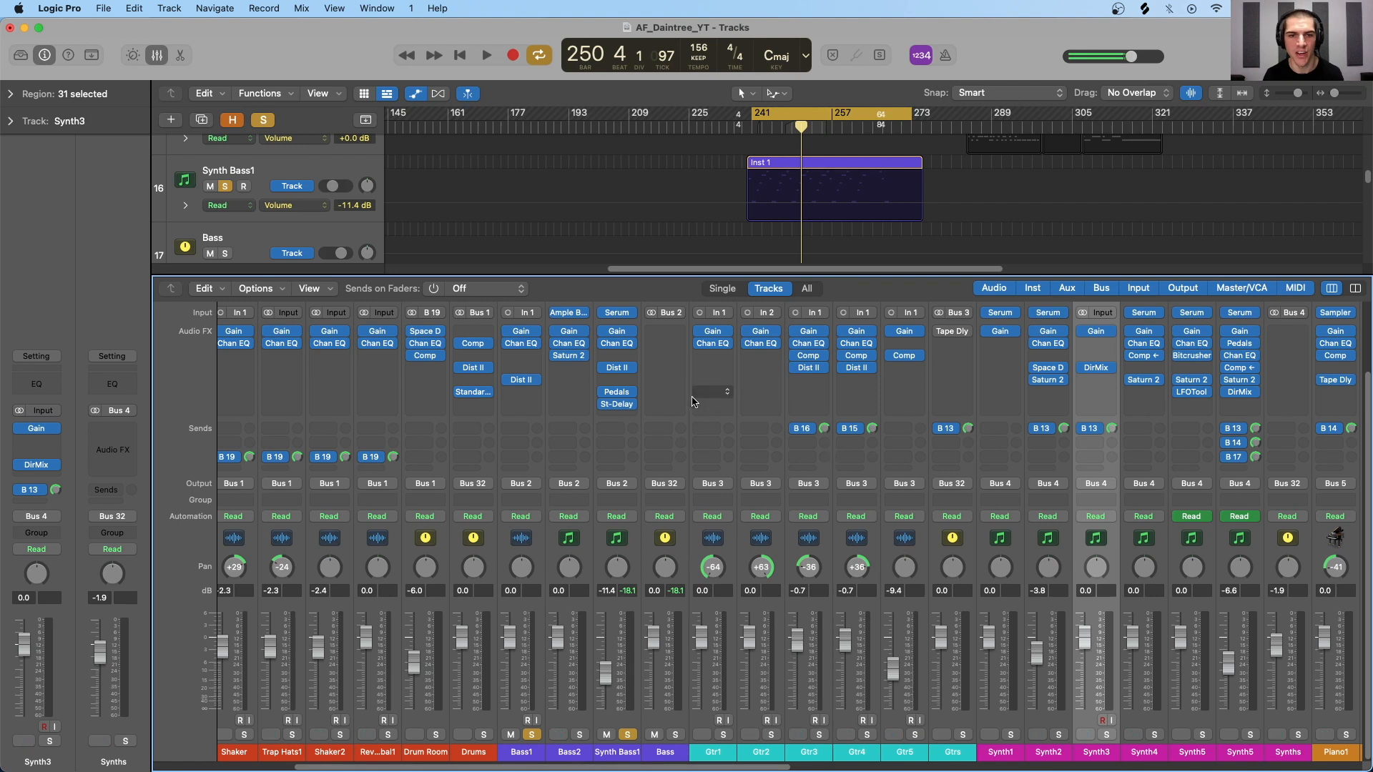
# Step: Clear all track solos and open the Space Designer on the Snr Plt channel, placing its window mid-screen
pyautogui.hscroll(10, 699, 393)
pyautogui.hscroll(10, 715, 390)
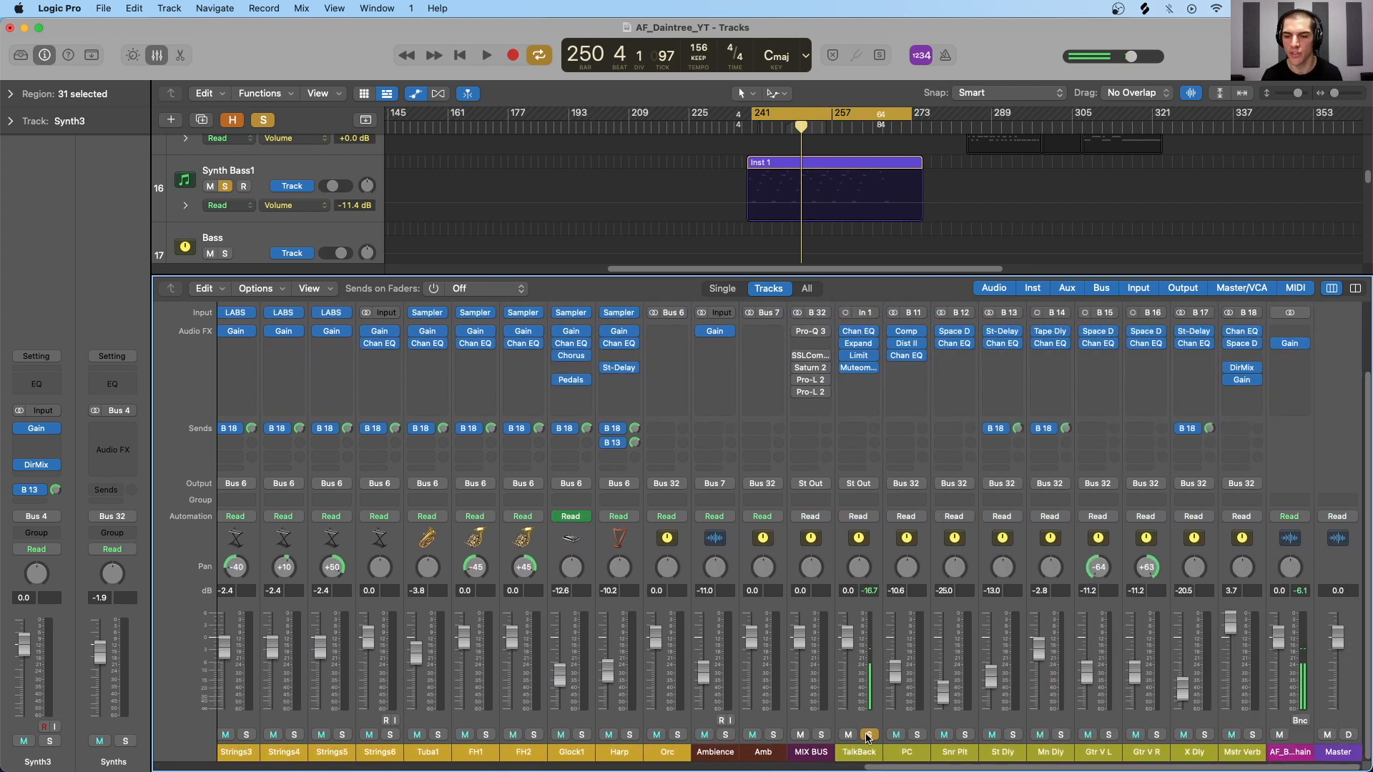
pyautogui.click(263, 119)
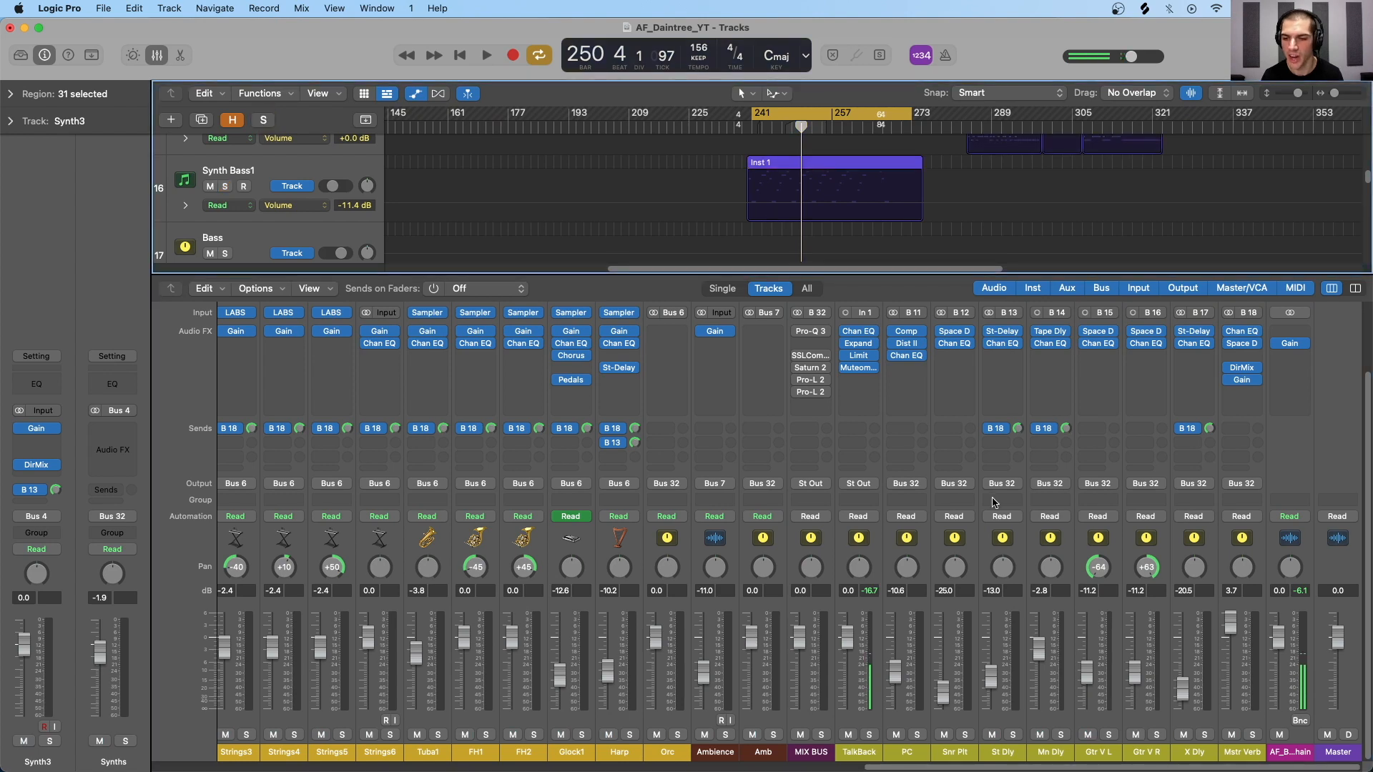
pyautogui.click(955, 333)
pyautogui.moveTo(906, 317); pyautogui.dragTo(679, 148)
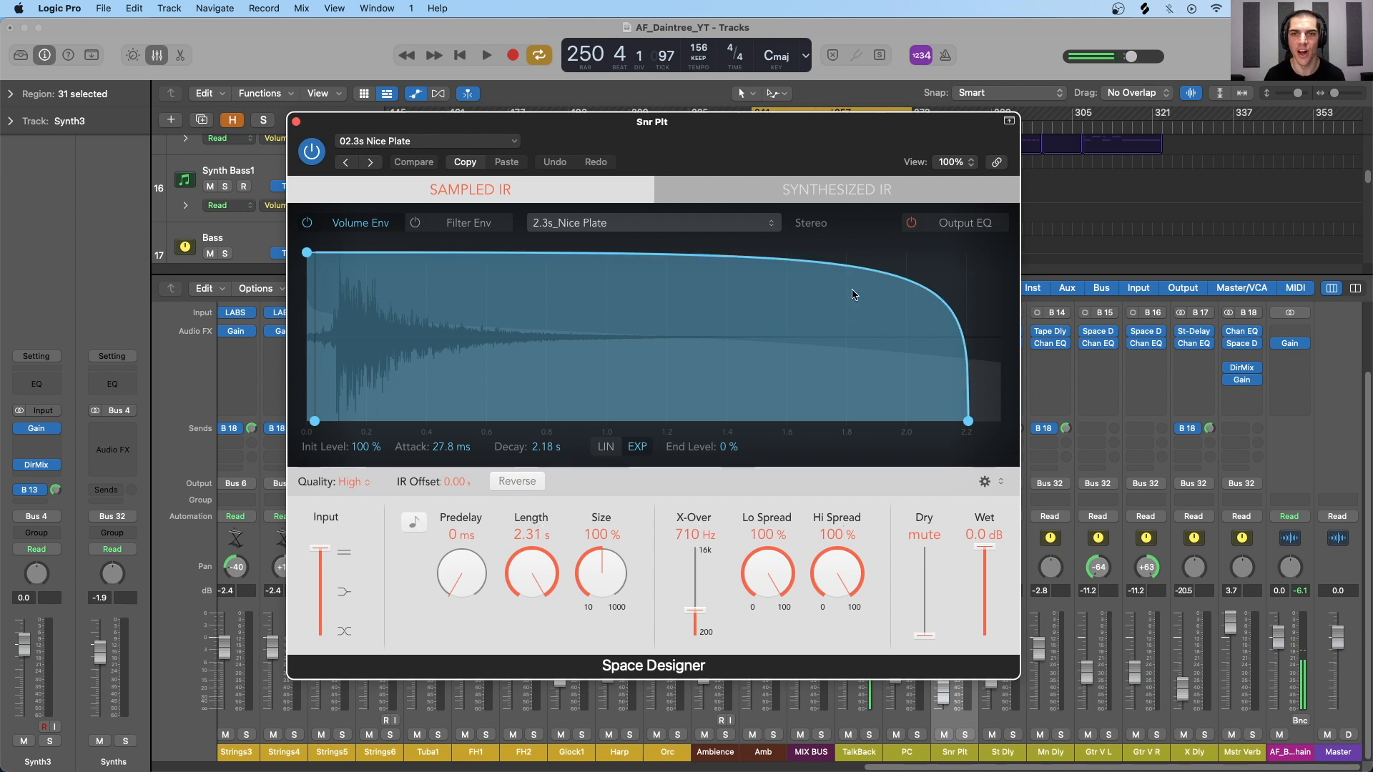
# Step: Browse the Space Designer preset categories, from Large Spaces through Warped Effects to BG Lexicon 480L
pyautogui.click(419, 140)
pyautogui.moveTo(412, 462)
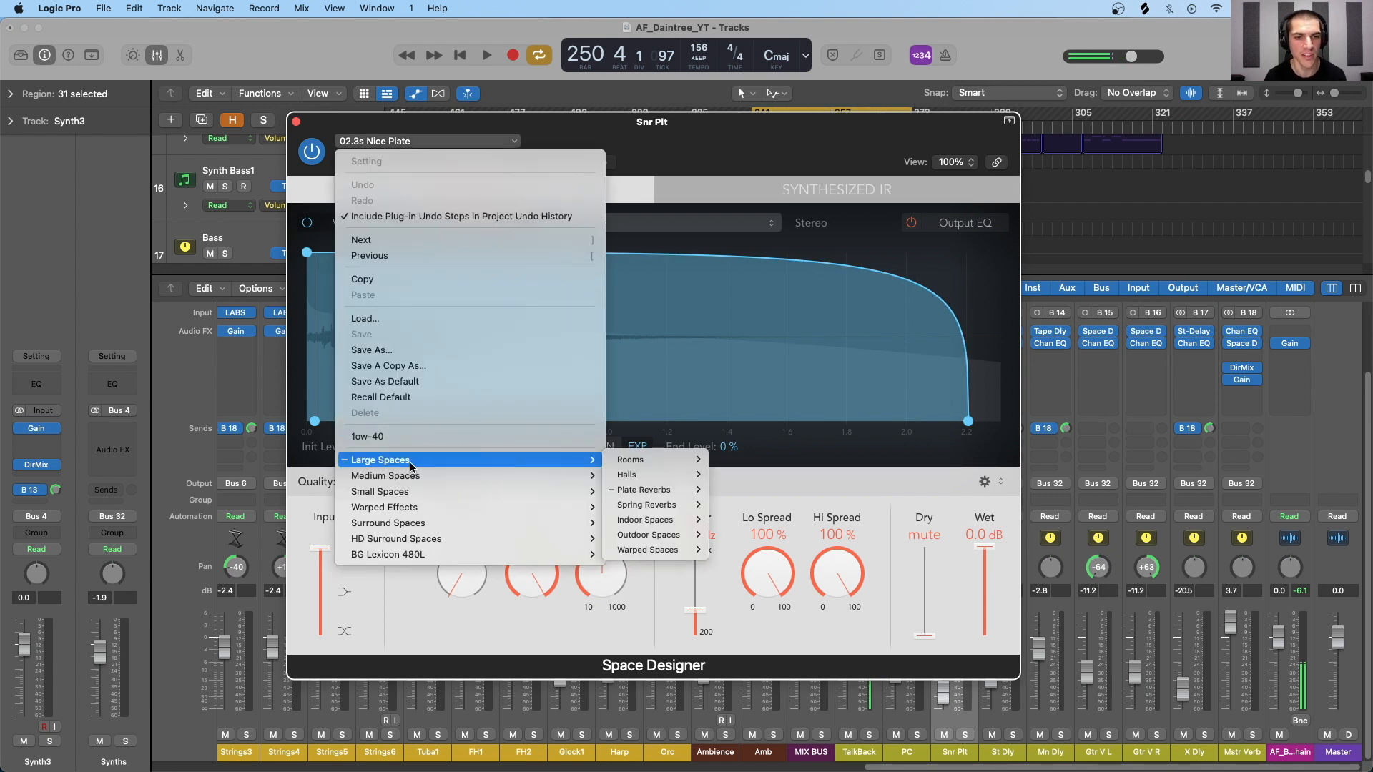
pyautogui.moveTo(620, 463)
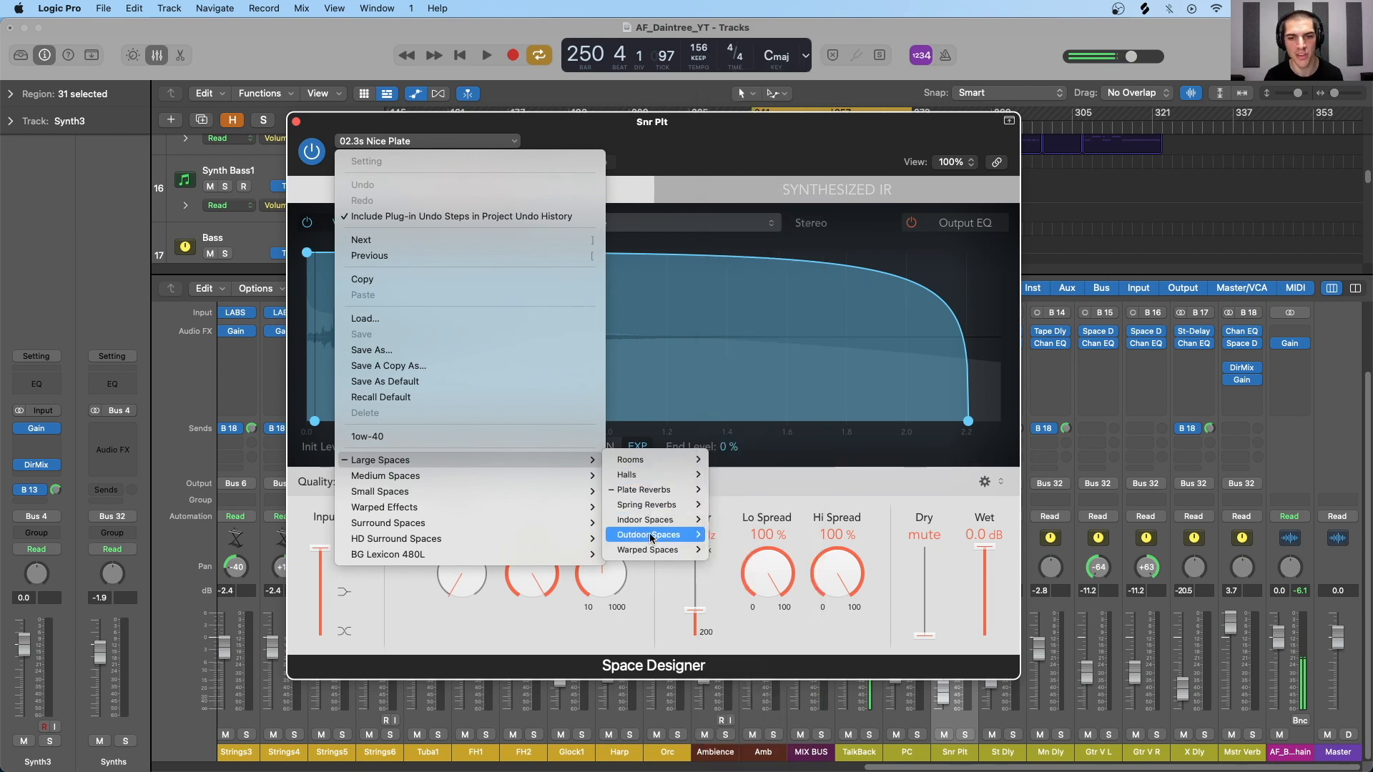
pyautogui.moveTo(651, 550)
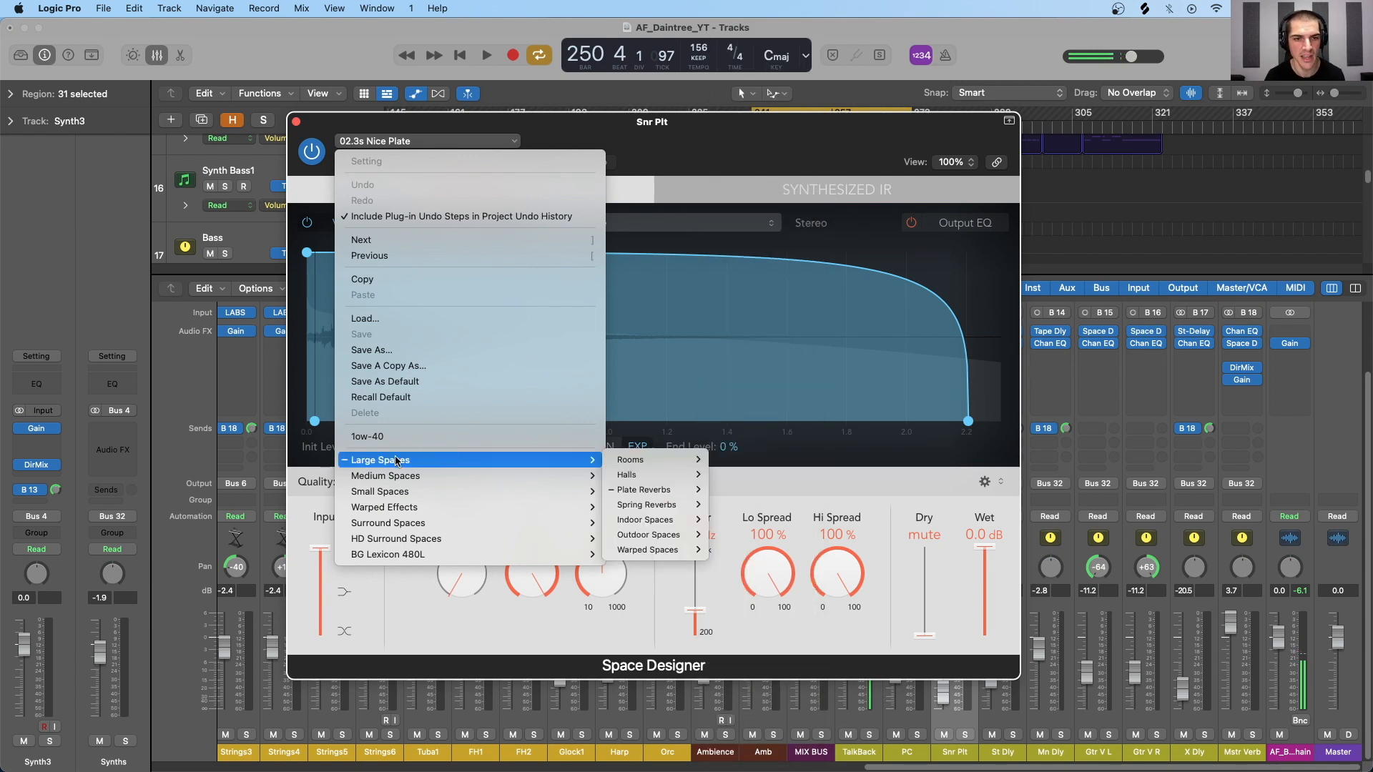
pyautogui.moveTo(397, 508)
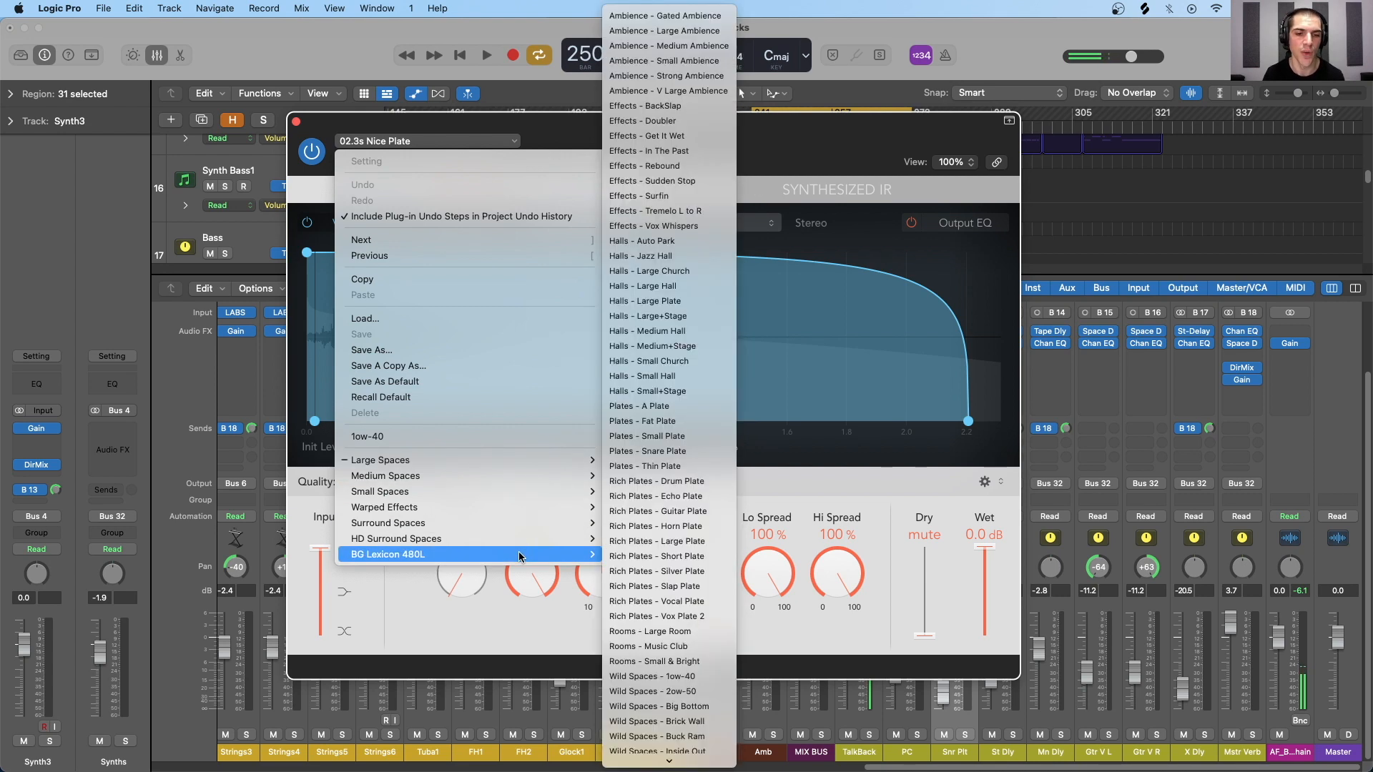
pyautogui.click(719, 138)
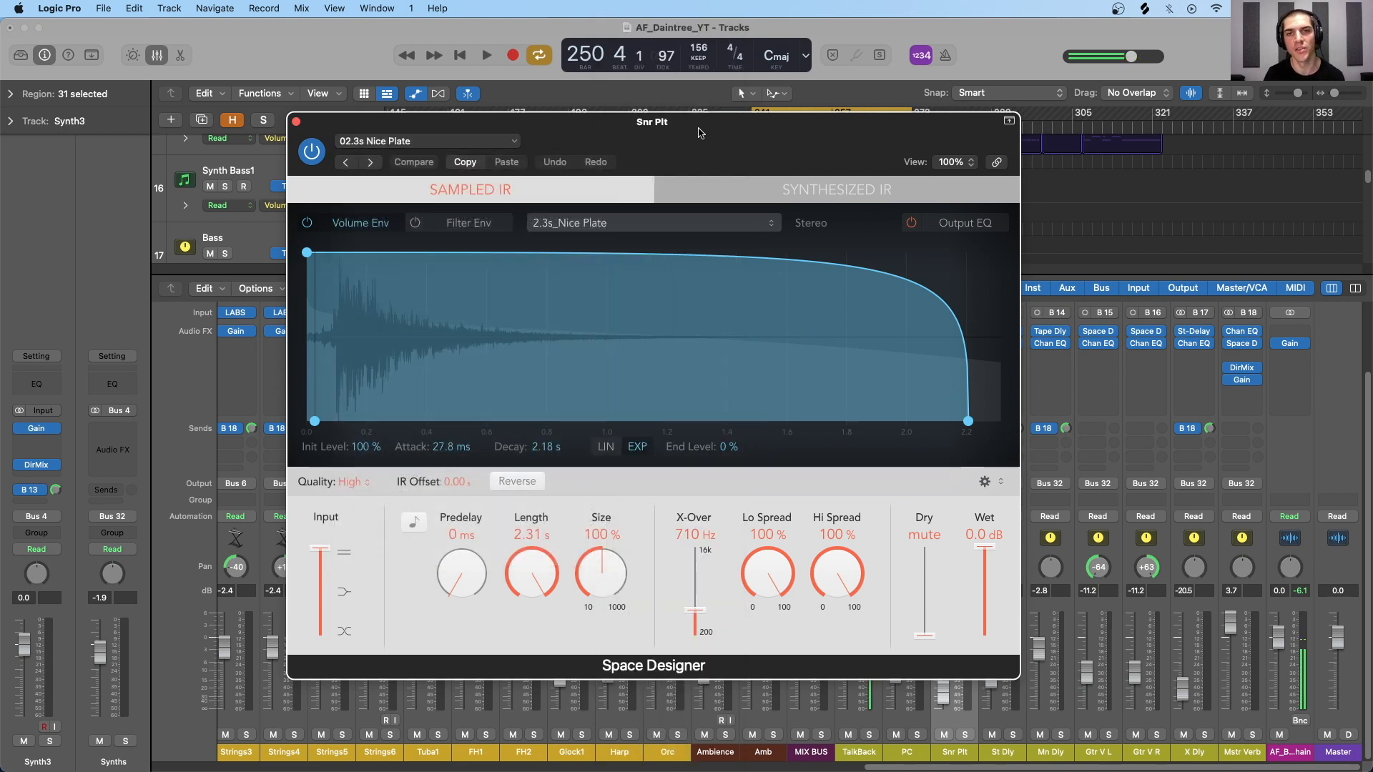
pyautogui.moveTo(705, 132); pyautogui.dragTo(797, 123)
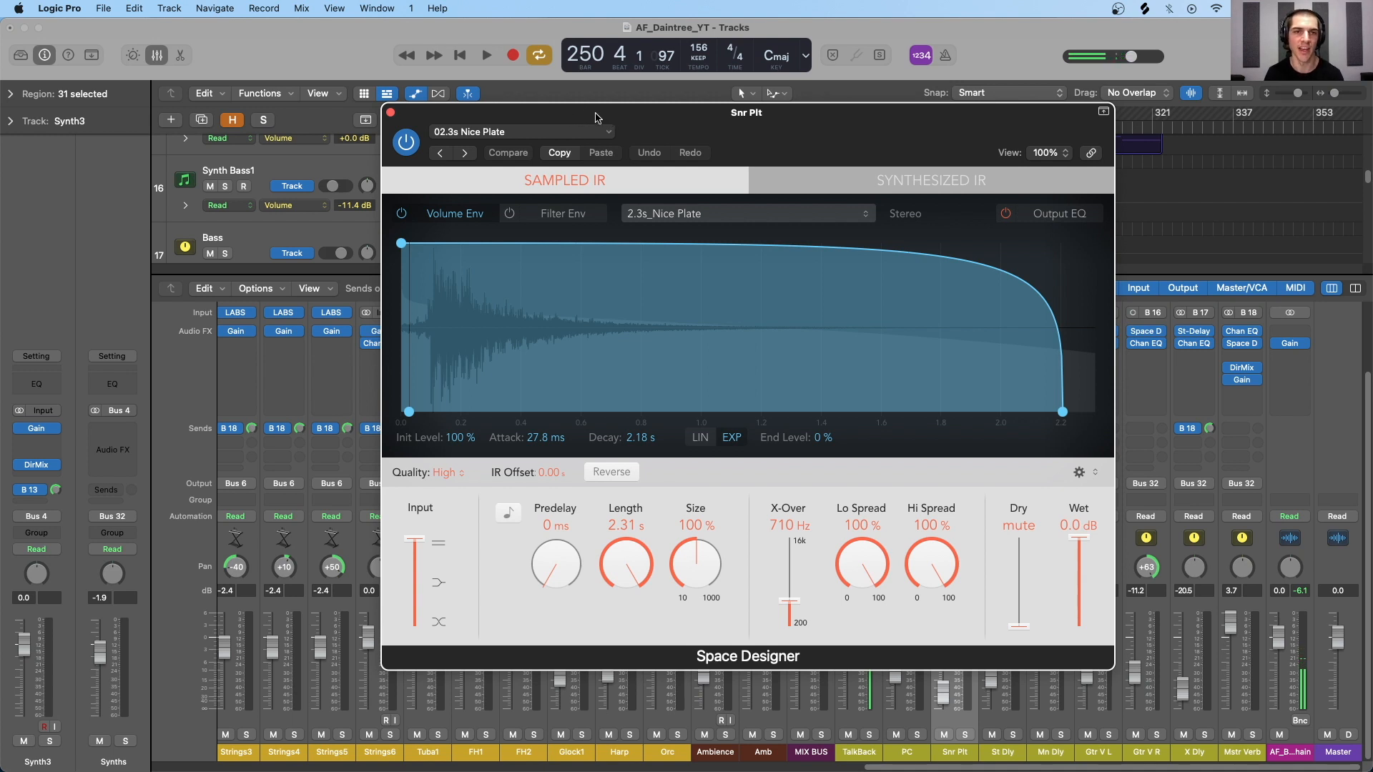
pyautogui.moveTo(427, 120); pyautogui.dragTo(332, 94)
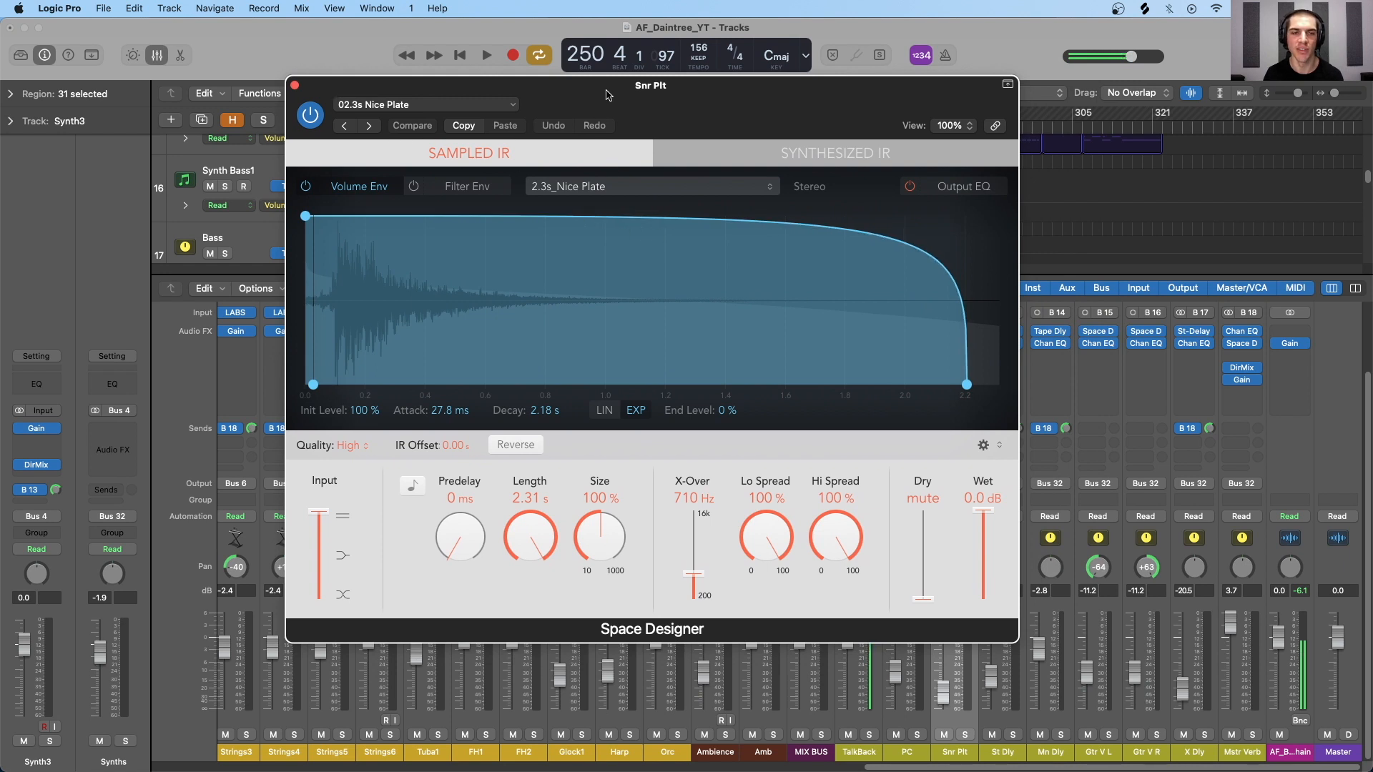
pyautogui.moveTo(605, 96); pyautogui.dragTo(746, 172)
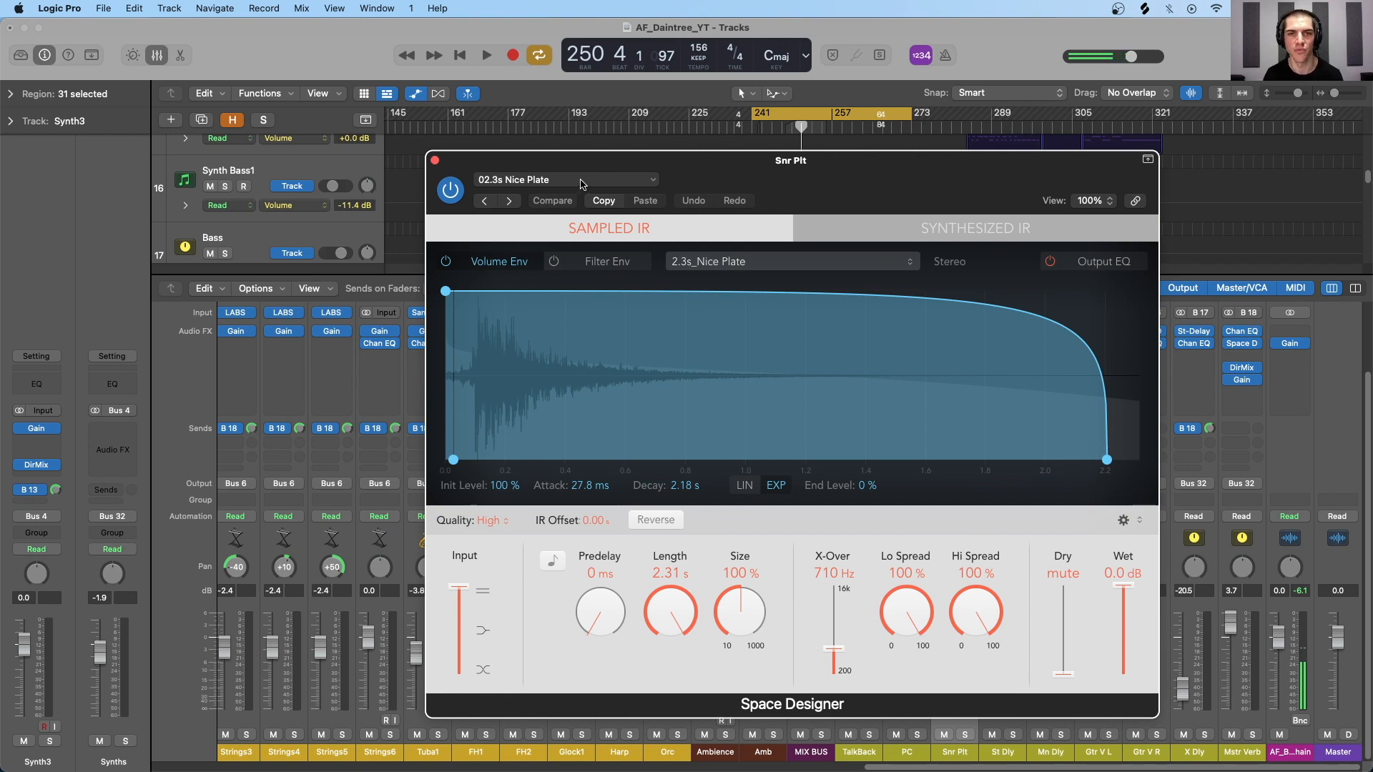
# Step: Close the Space Designer and solo TalkBack together with the drum tracks from Kick to China3
pyautogui.click(434, 161)
pyautogui.click(870, 735)
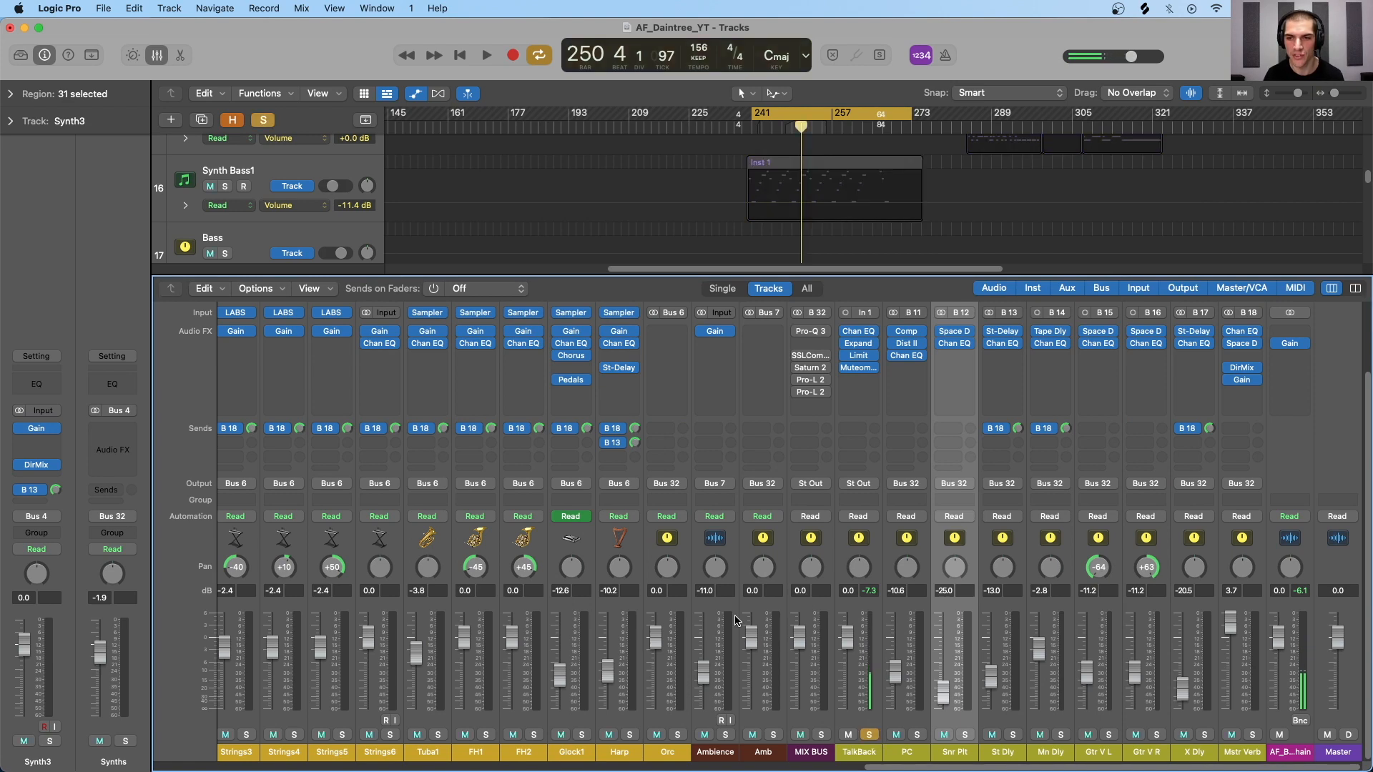
pyautogui.hscroll(-15, 485, 675)
pyautogui.hscroll(-10, 485, 674)
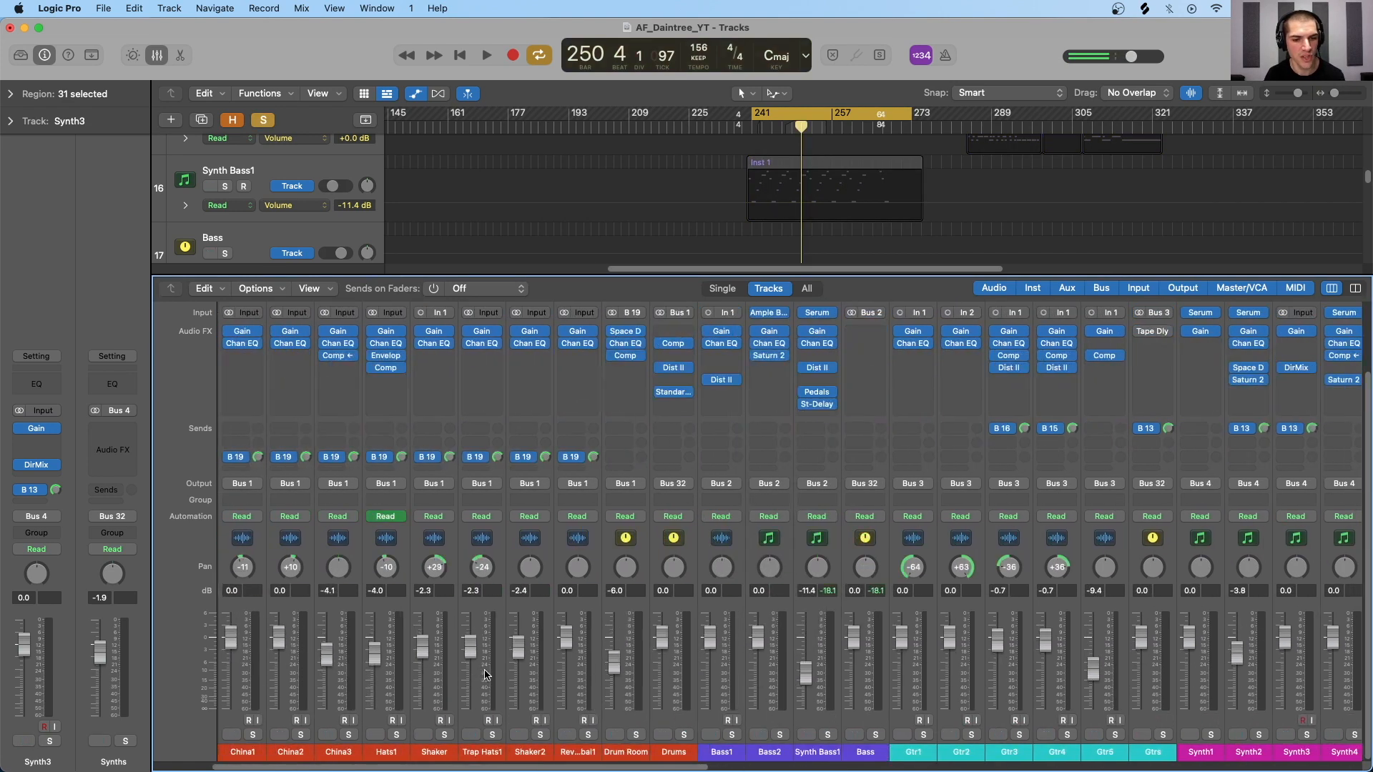
pyautogui.click(251, 734)
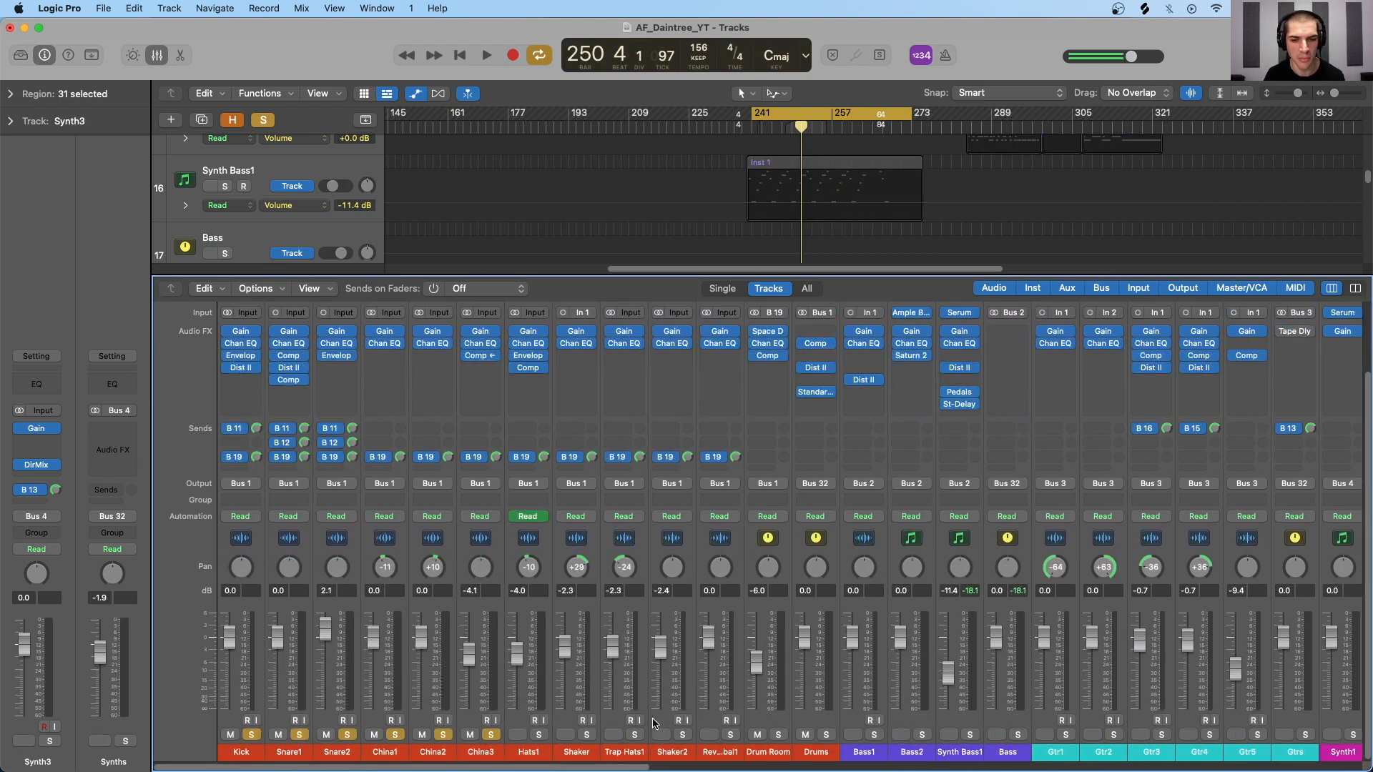
# Step: Play the soloed drums, compare the Snr Plt reverb muted and unmuted, and set its fader to -21.0 dB
pyautogui.hscroll(15, 730, 733)
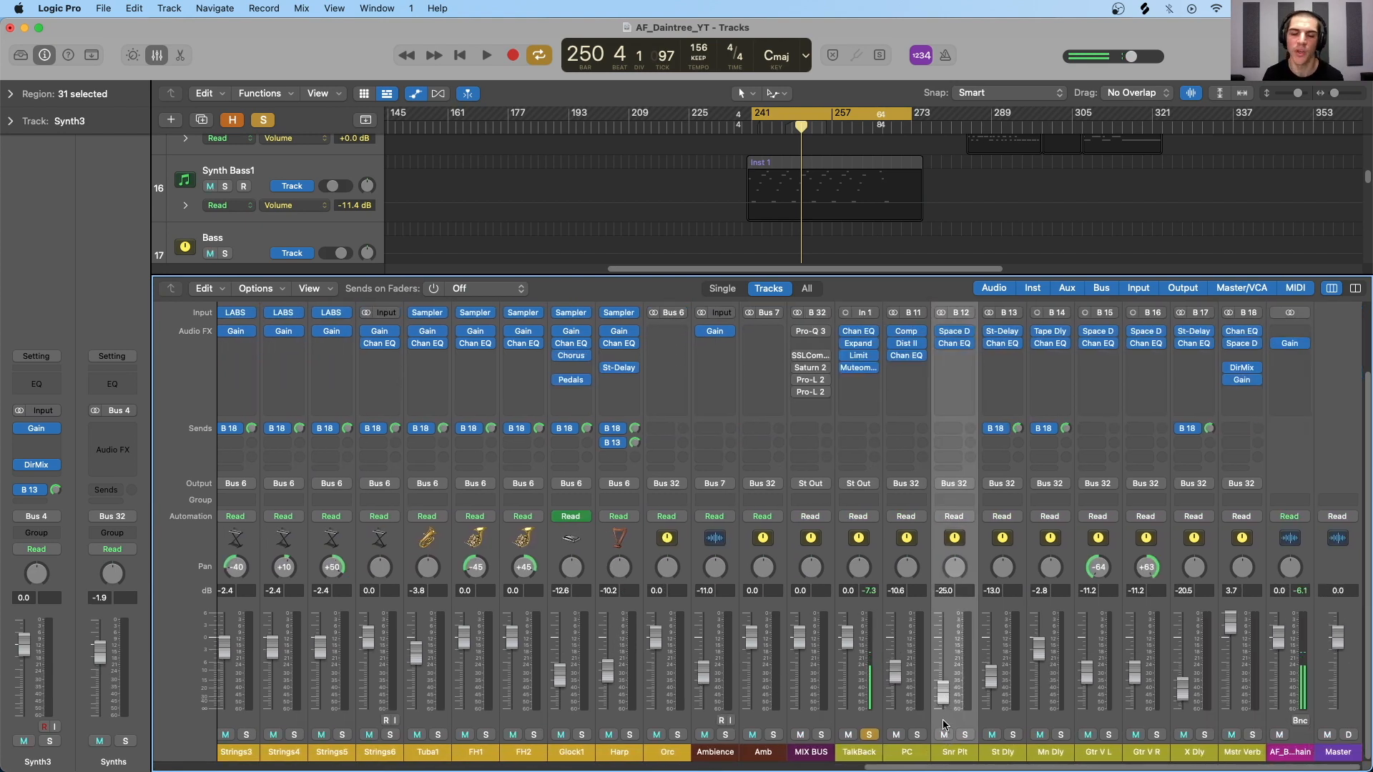
pyautogui.press('space')
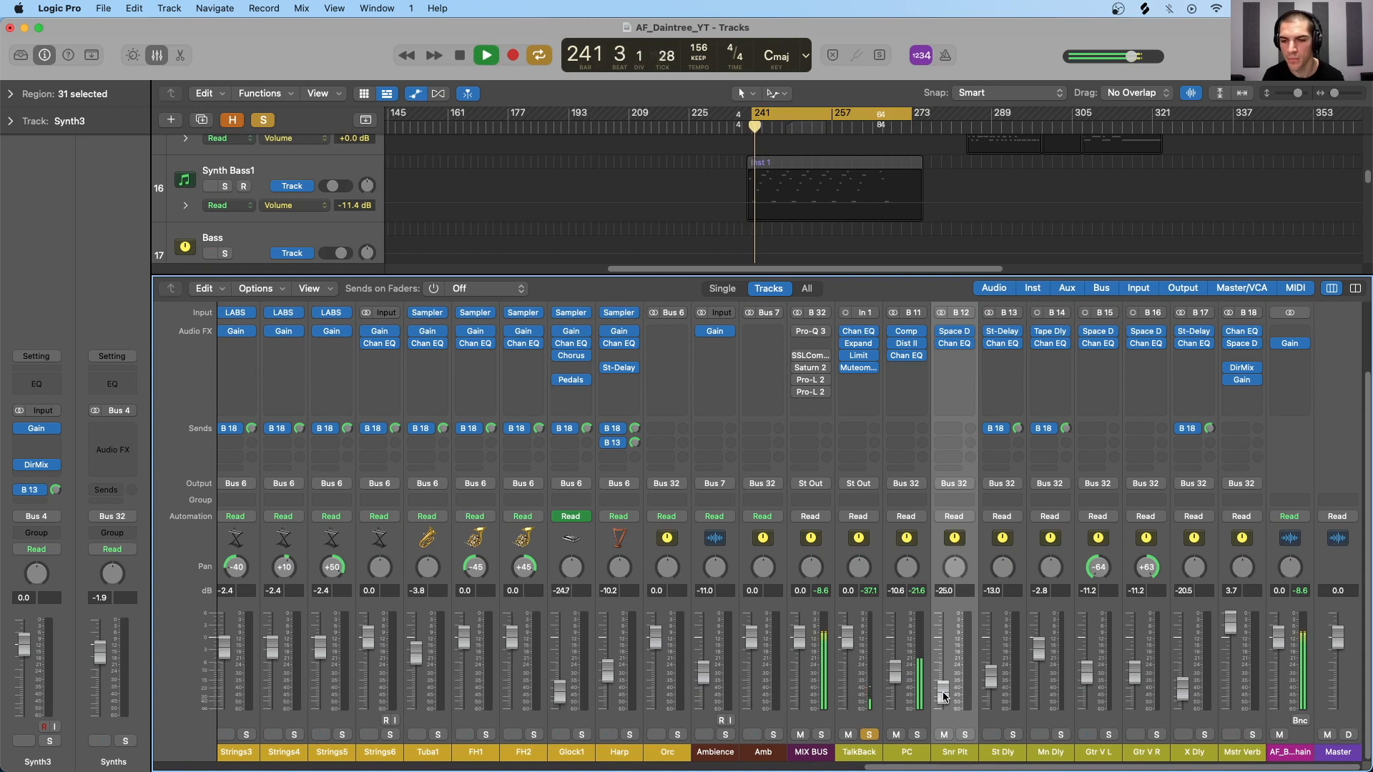
pyautogui.moveTo(945, 707)
pyautogui.mouseDown()
pyautogui.moveTo(943, 646)
pyautogui.moveTo(945, 687)
pyautogui.mouseUp()
pyautogui.click(946, 735)
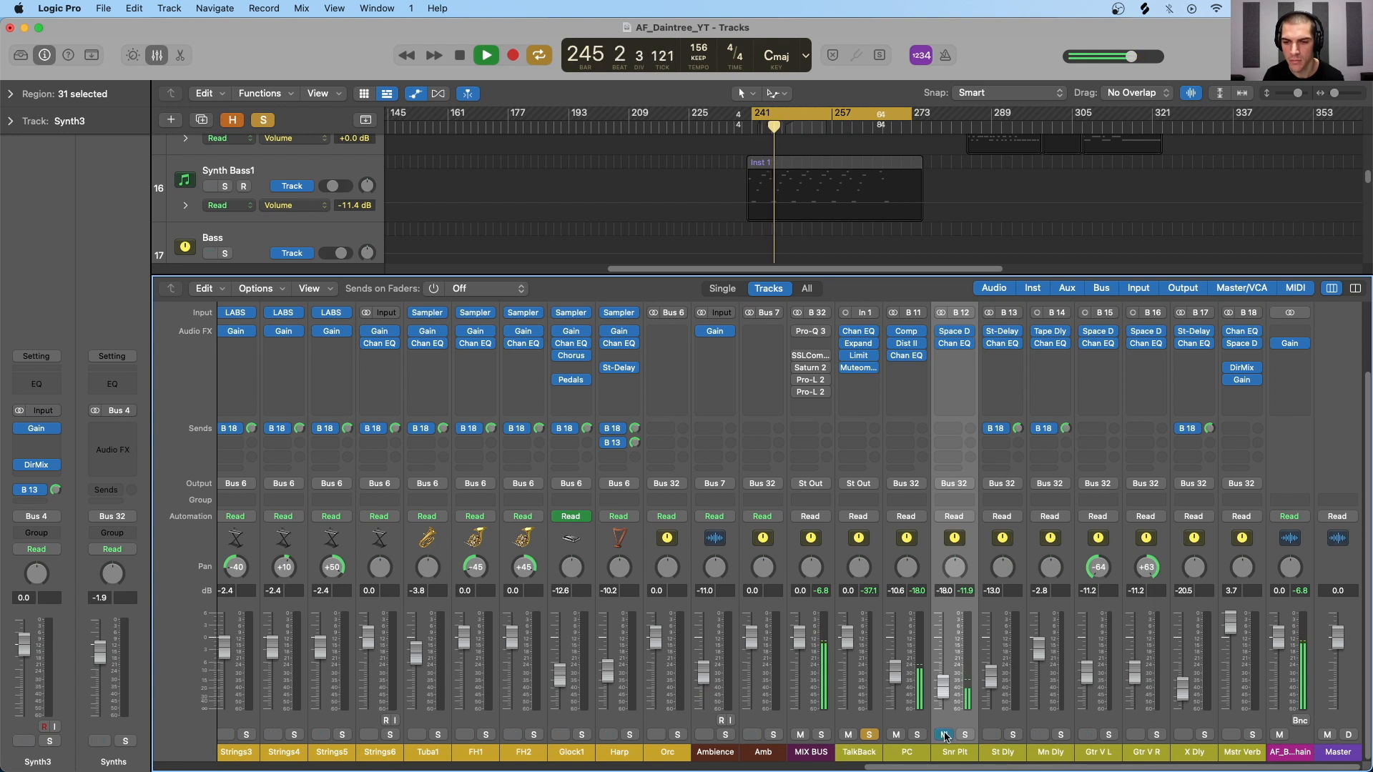
pyautogui.click(946, 736)
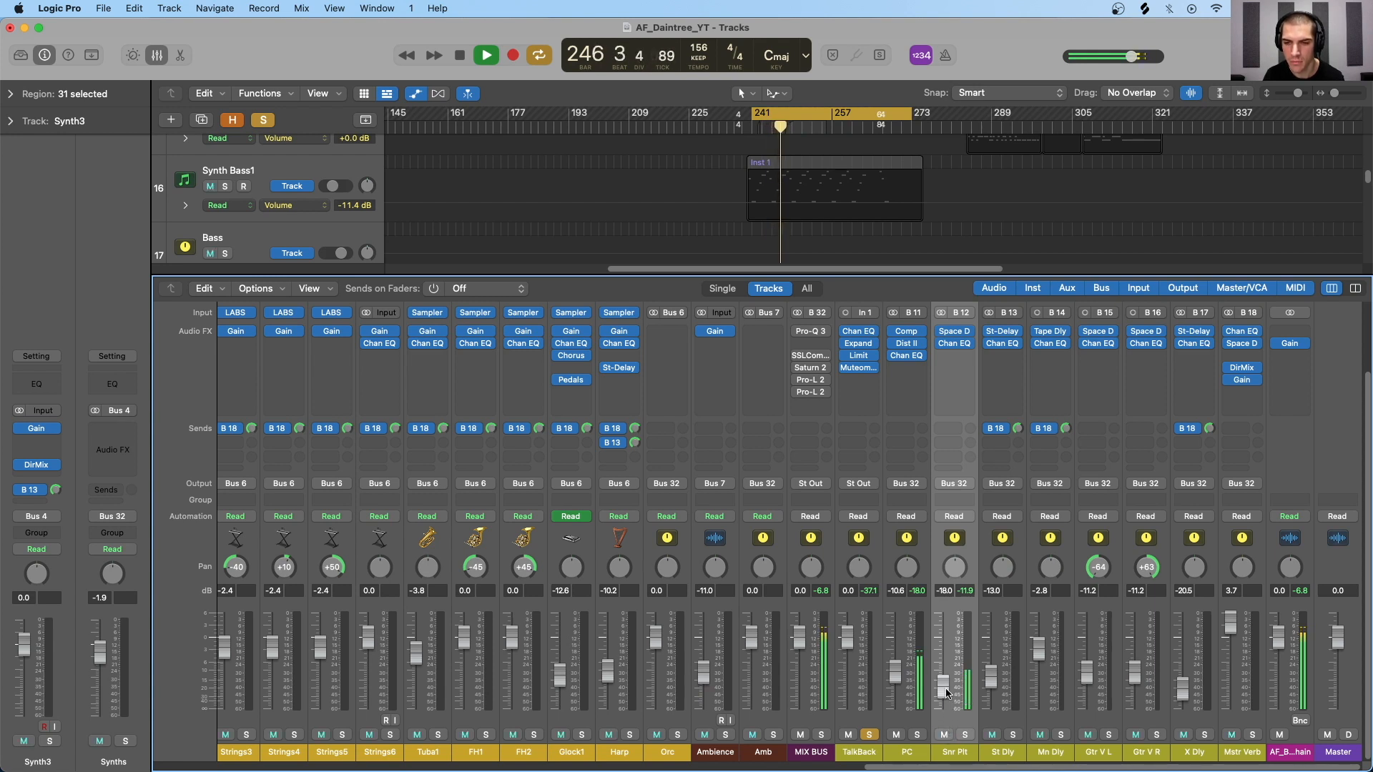
pyautogui.moveTo(944, 687); pyautogui.dragTo(944, 690)
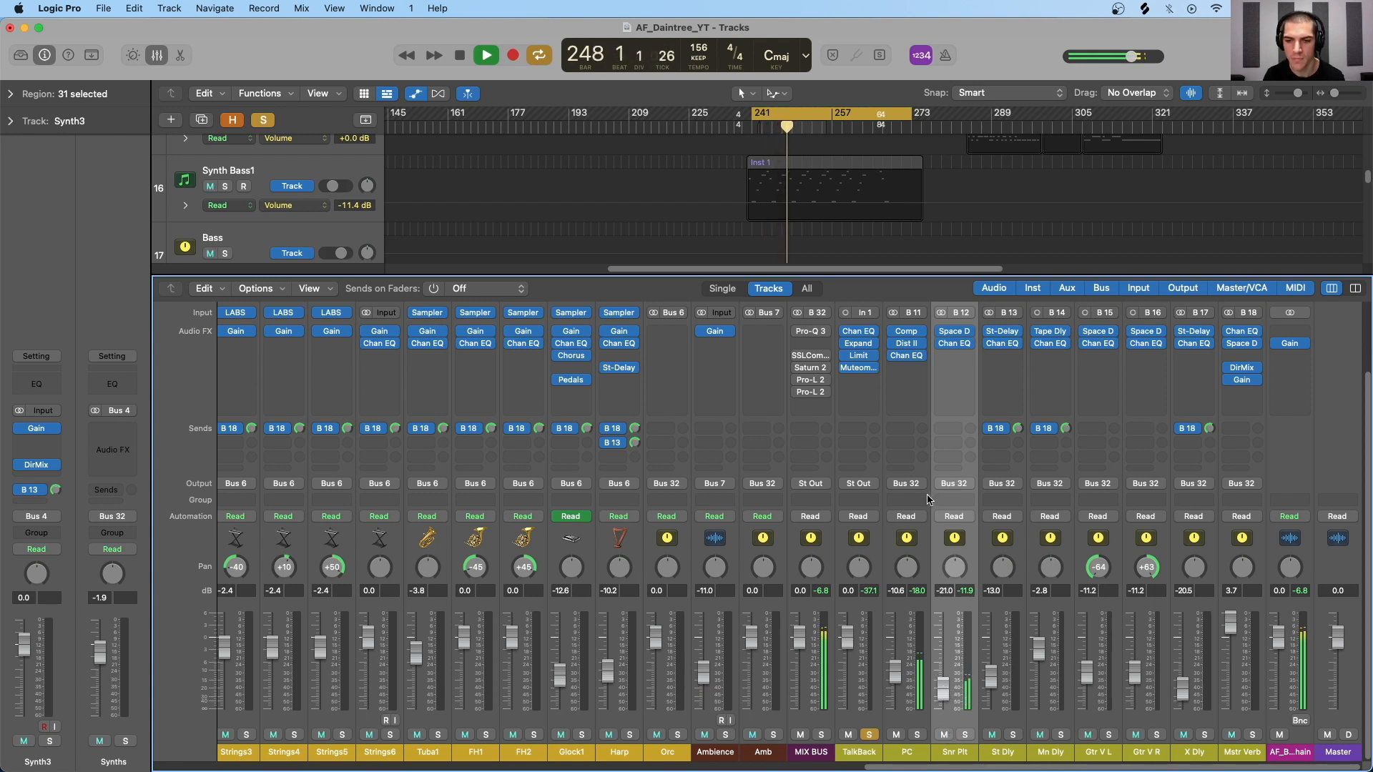
pyautogui.press('space')
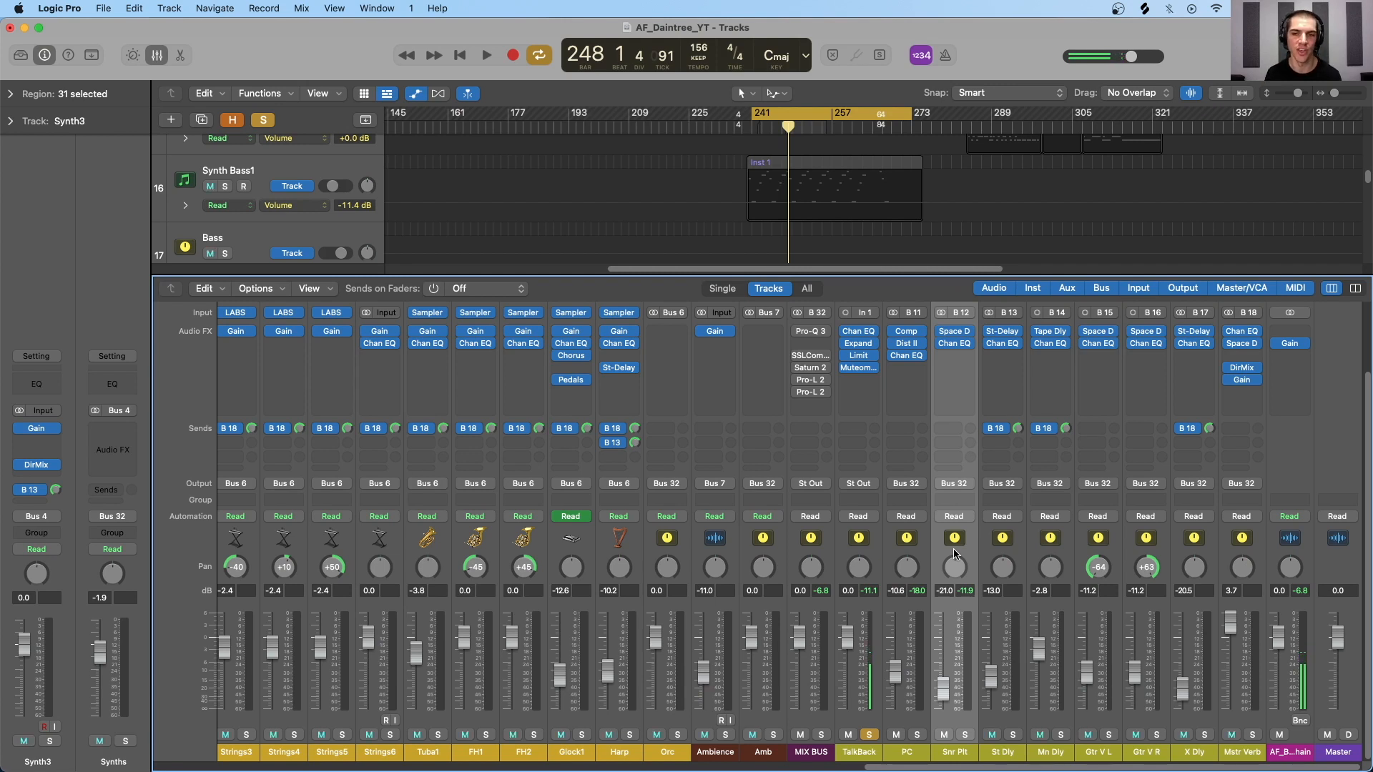
# Step: Browse the third-party Audio Units plug-ins for Snr Plt's empty effect slot, including the Soundtoys list
pyautogui.click(955, 356)
pyautogui.moveTo(1001, 694)
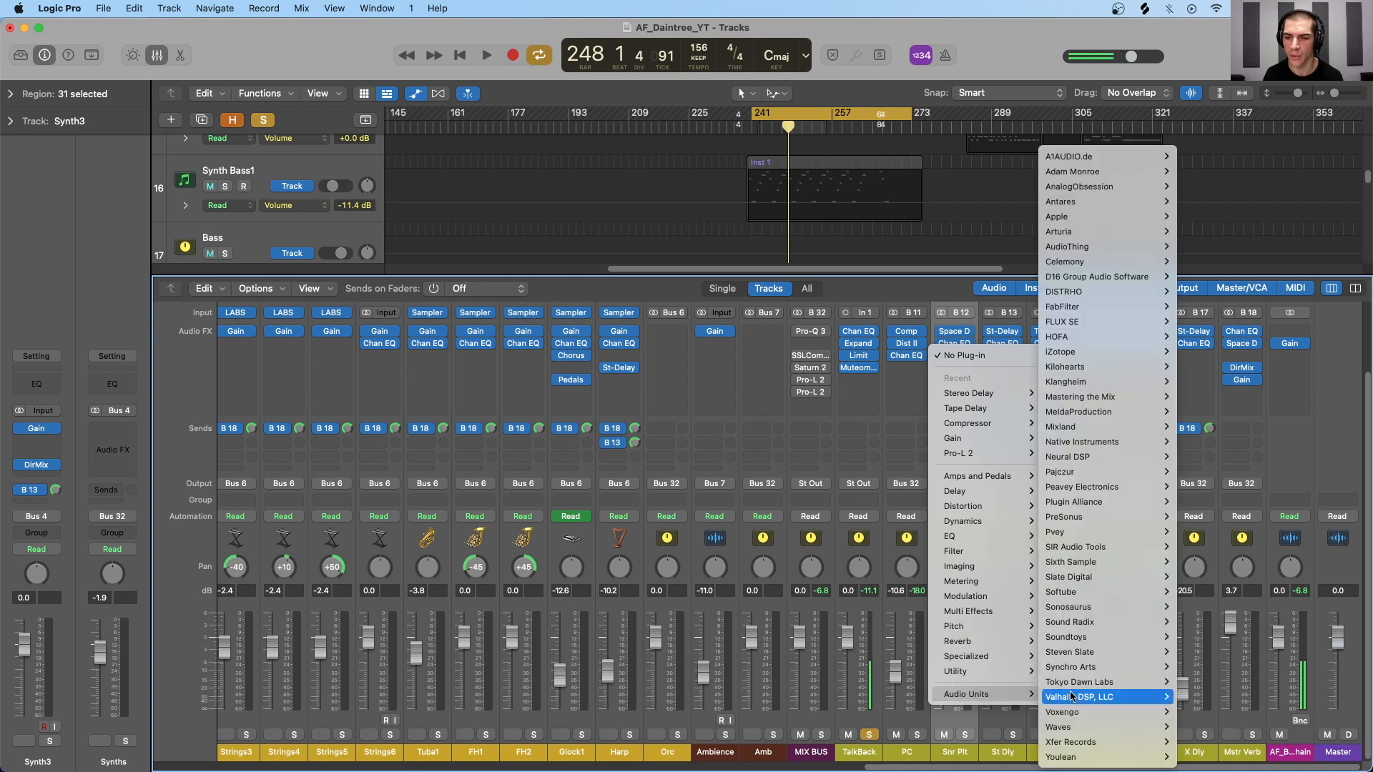
pyautogui.moveTo(1073, 637)
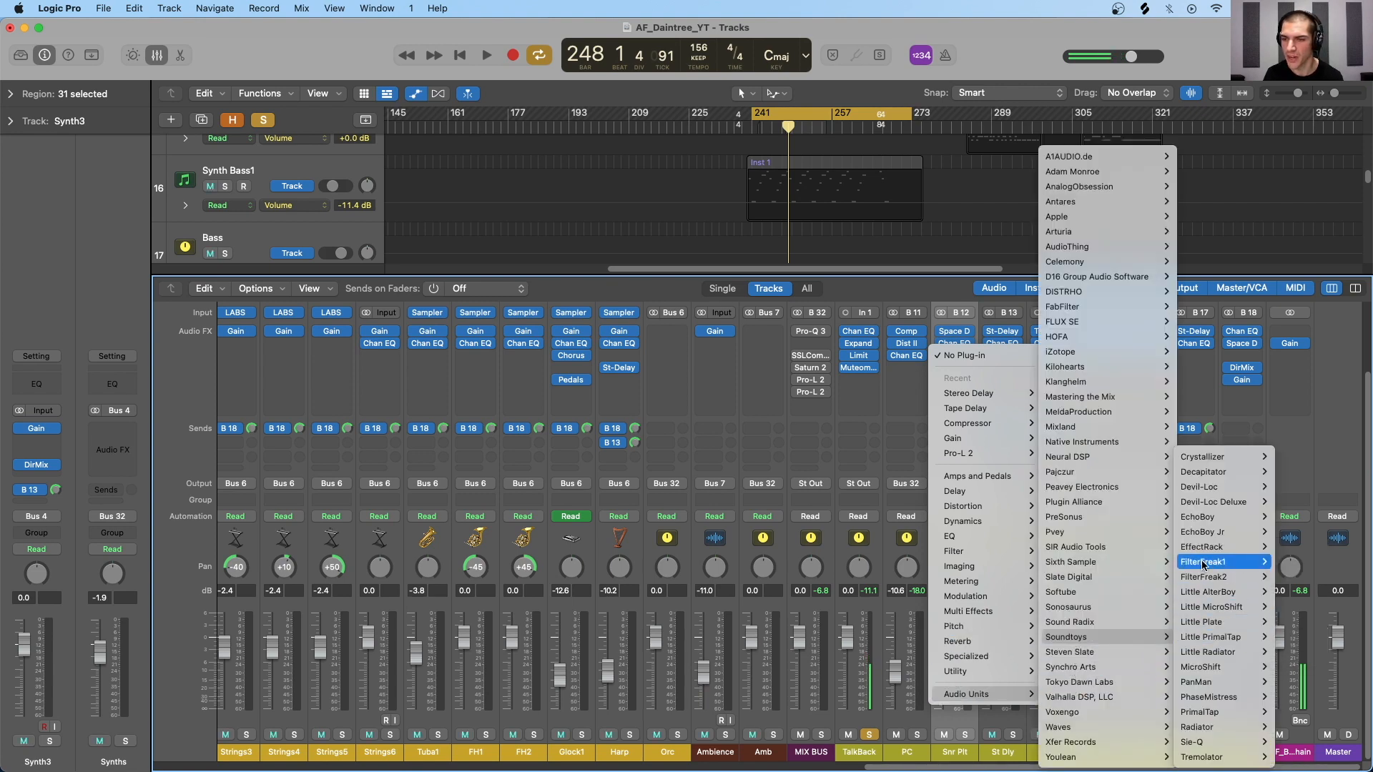
pyautogui.moveTo(1207, 625)
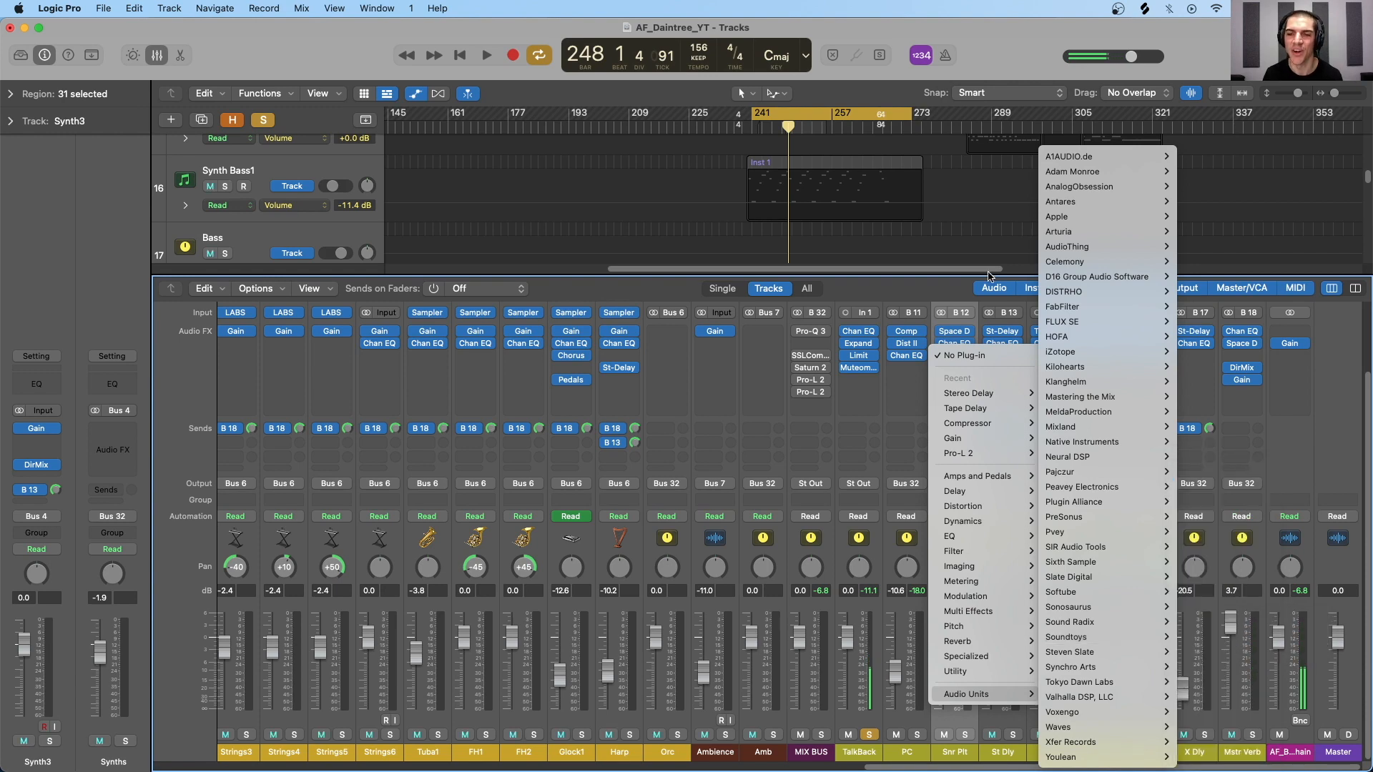
pyautogui.click(956, 333)
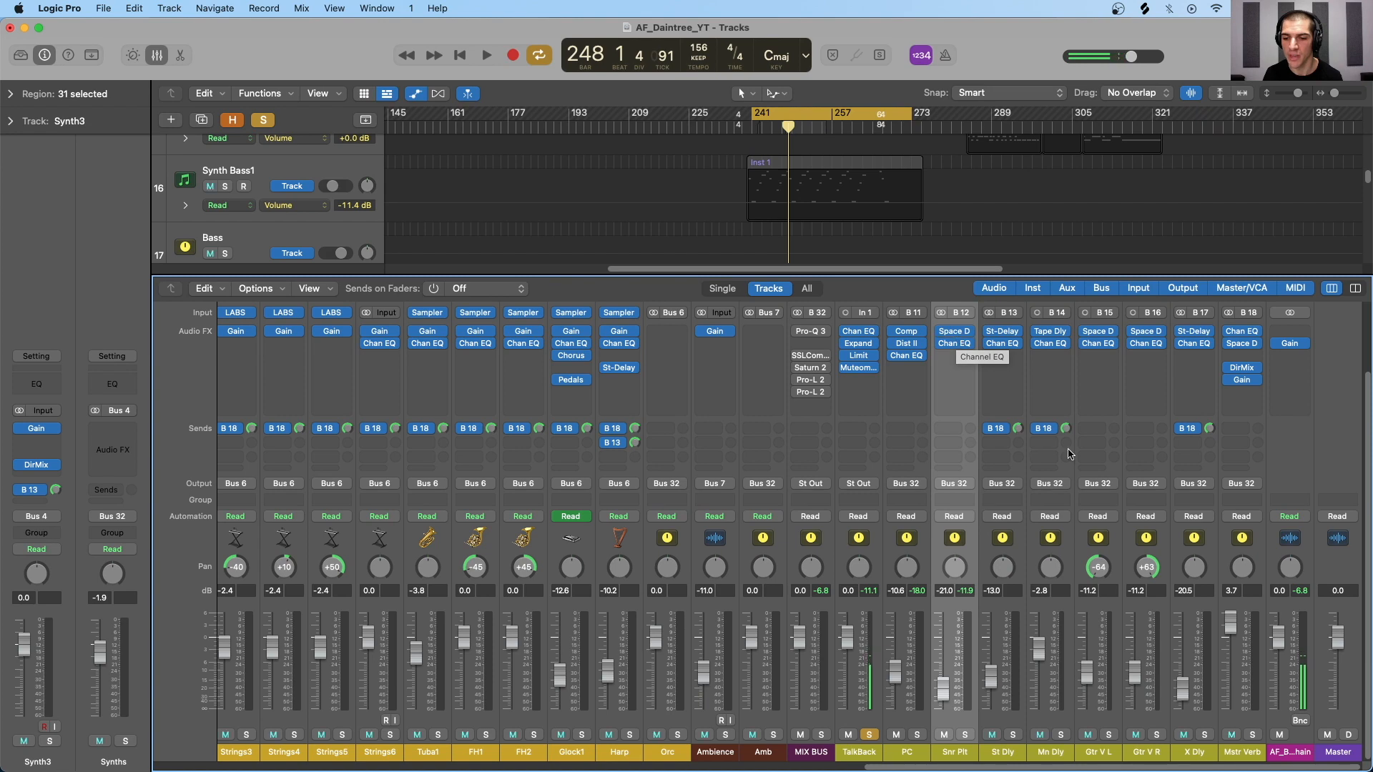
# Step: Open the Space Designer on the Gtr V L channel and move its window up clear of the faders
pyautogui.click(1113, 555)
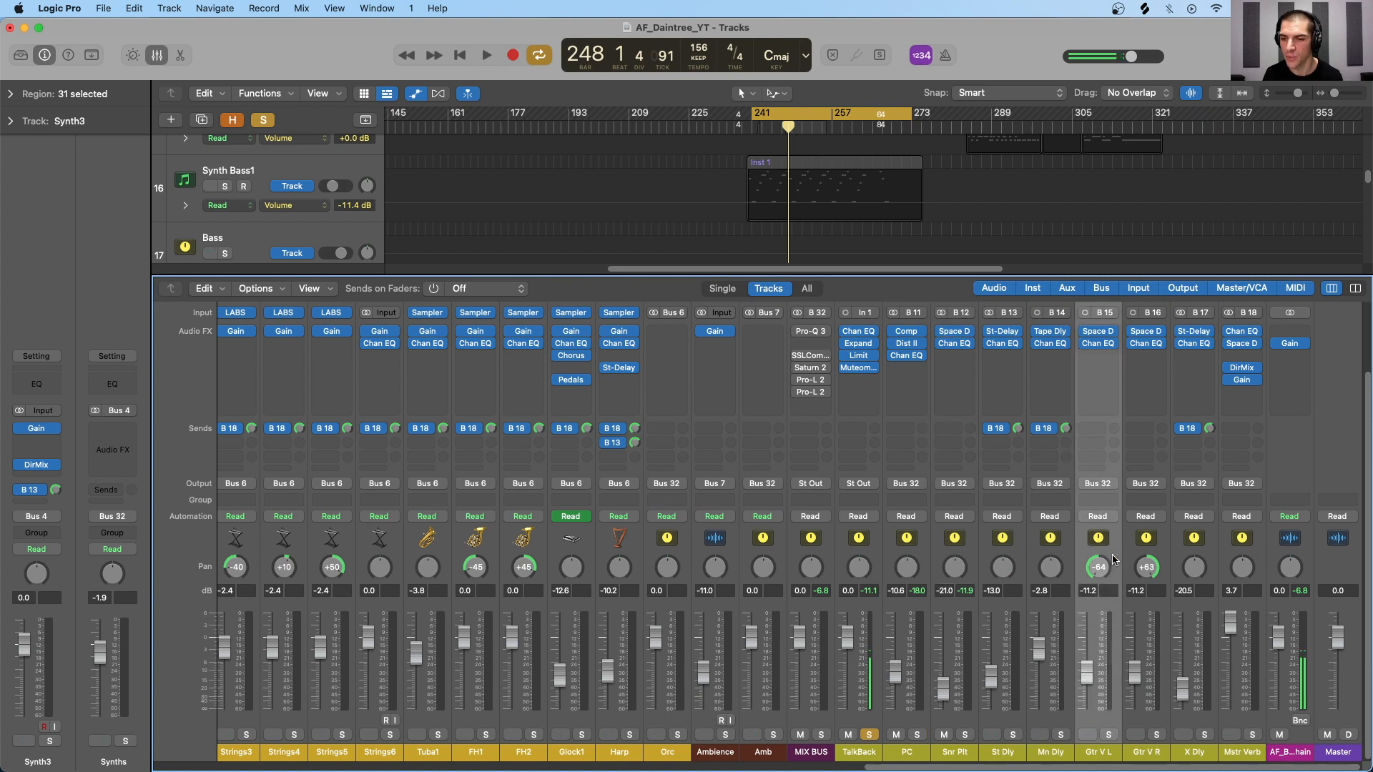
pyautogui.click(1097, 332)
pyautogui.moveTo(1004, 288); pyautogui.dragTo(1106, 81)
# Step: Solo Gtr3 and Gtr4 and check the send options of Gtr3's Bus 16 send and Gtr4's Bus 15 send
pyautogui.hscroll(-15, 493, 666)
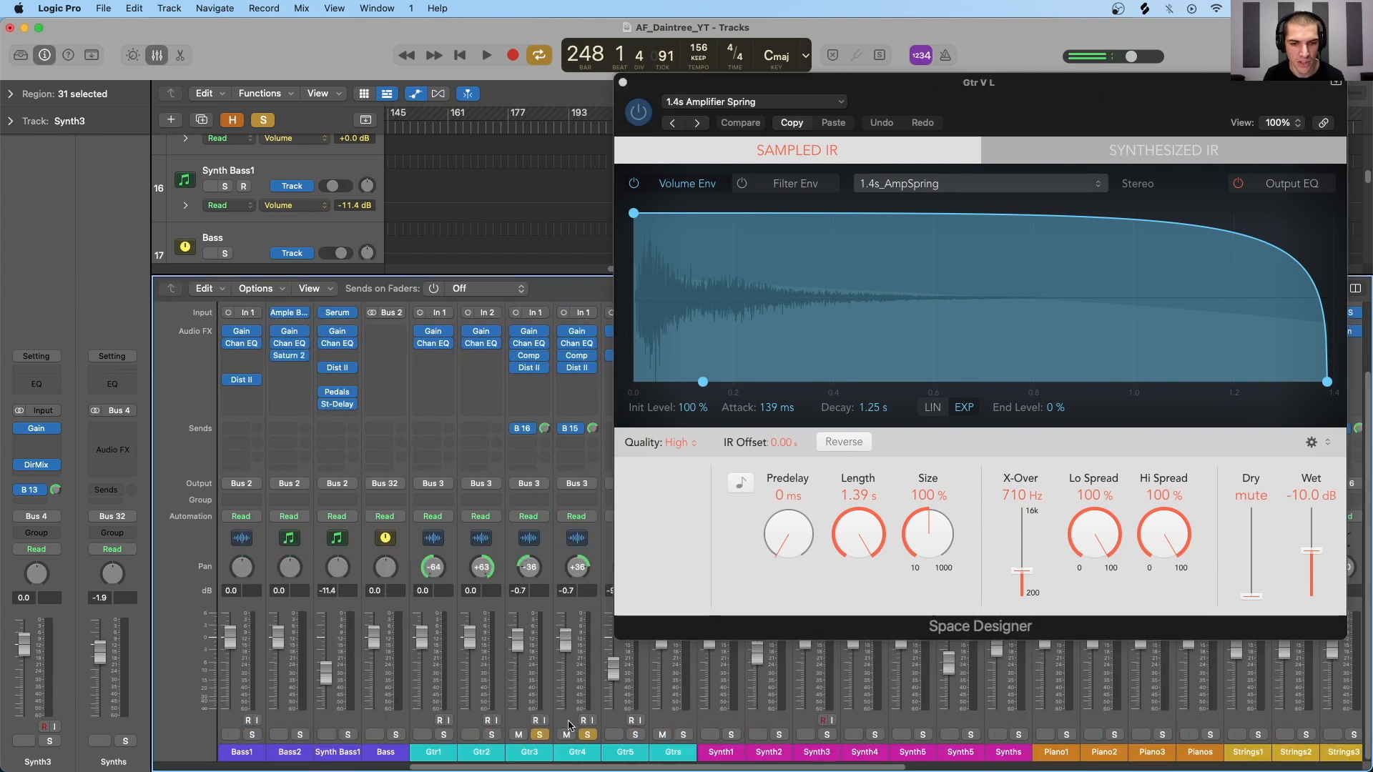
pyautogui.hscroll(10, 501, 544)
pyautogui.click(498, 509)
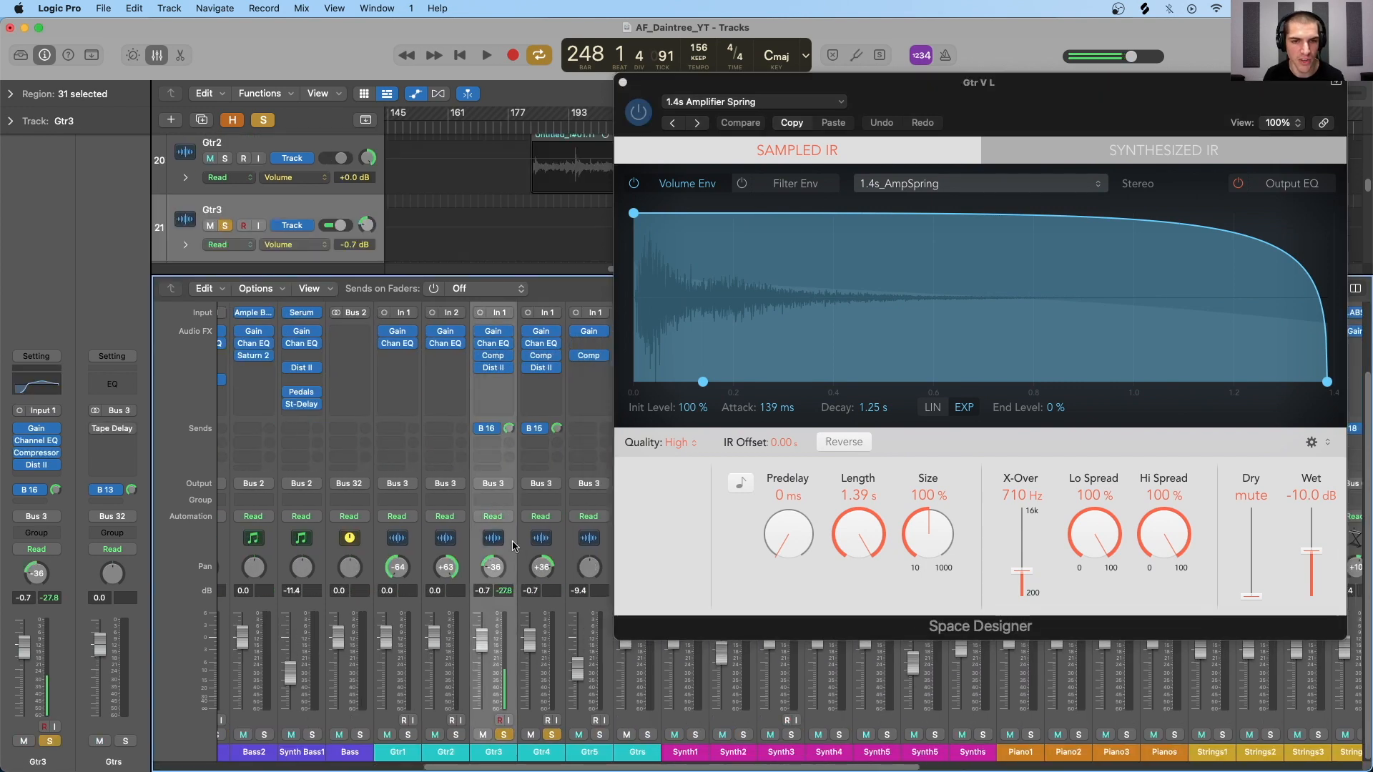
pyautogui.click(492, 429)
pyautogui.click(537, 431)
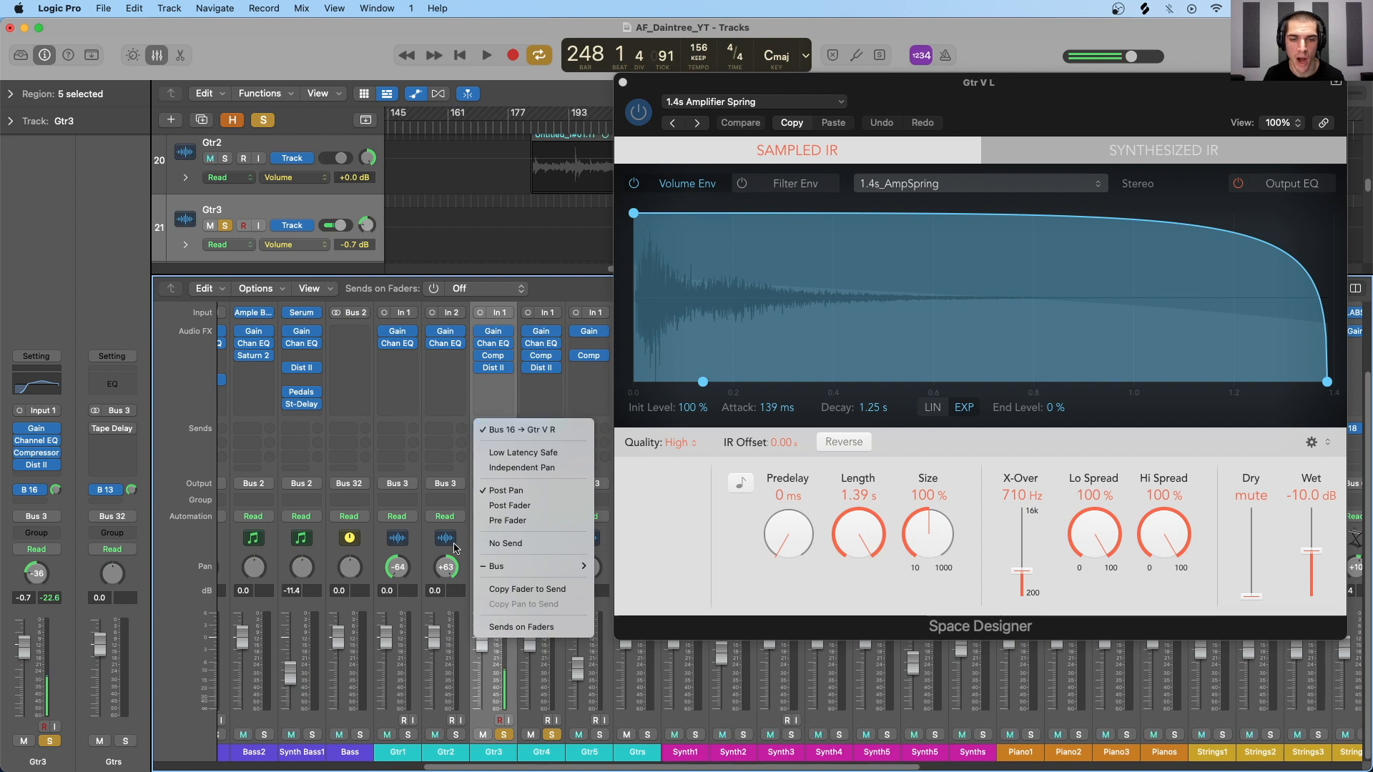
pyautogui.click(557, 553)
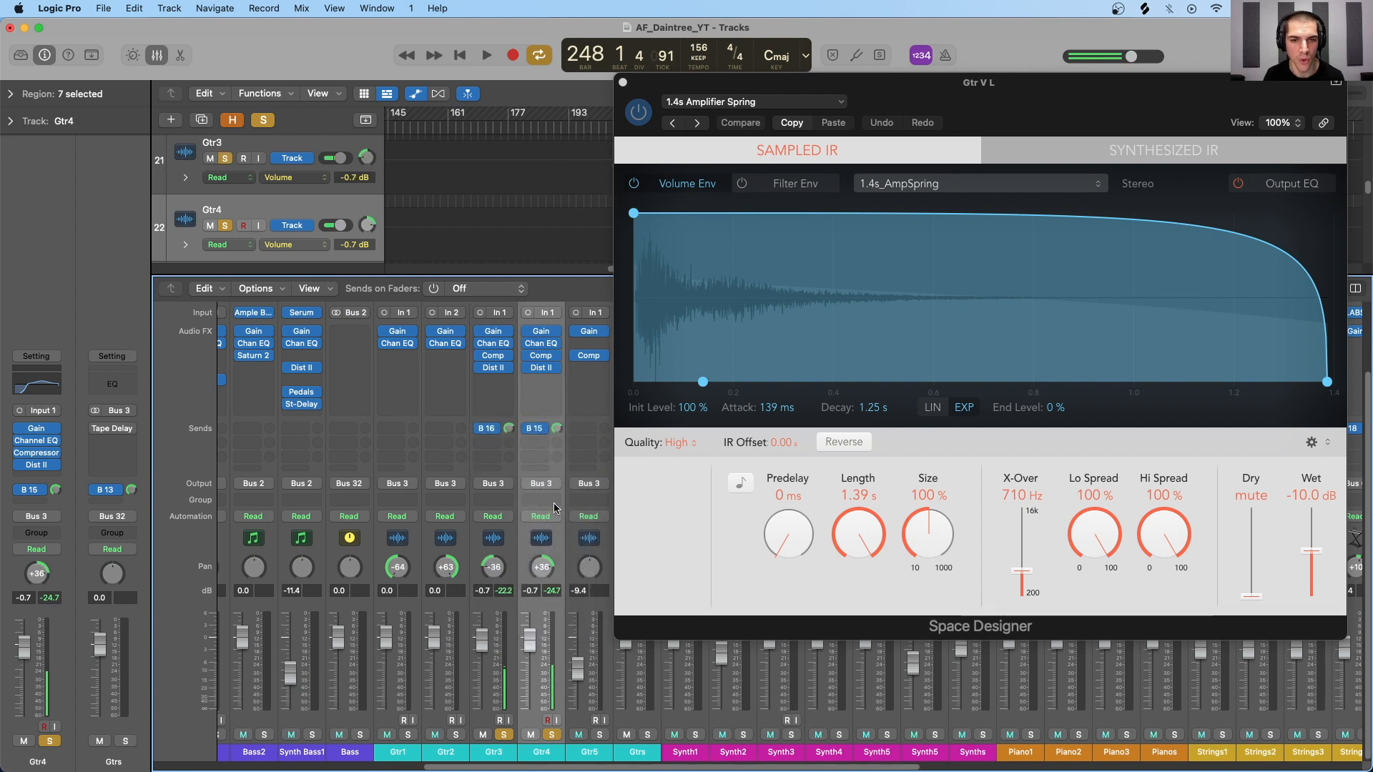
pyautogui.click(537, 431)
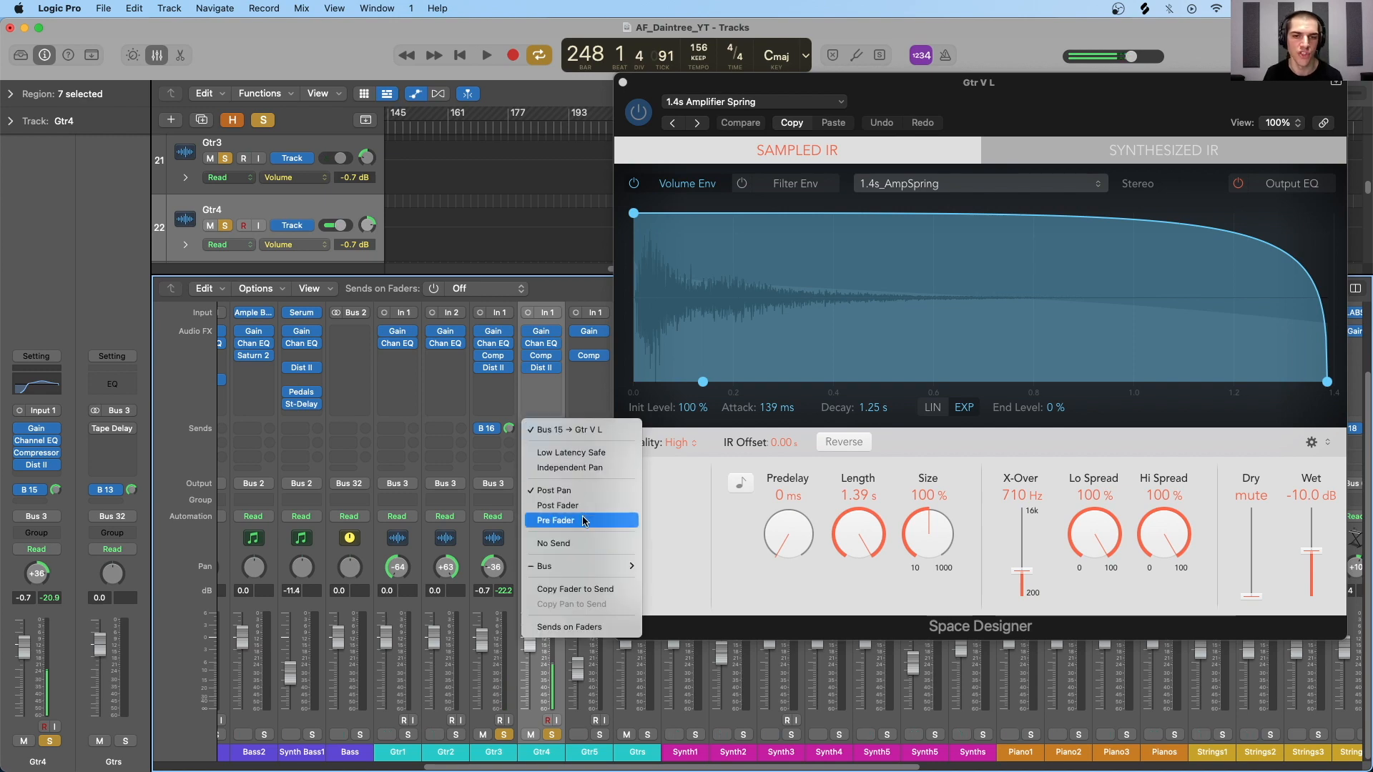
pyautogui.click(560, 674)
# Step: Open the Space Designer on Gtr V R and arrange it with the Gtr V L window to compare their settings
pyautogui.hscroll(15, 604, 669)
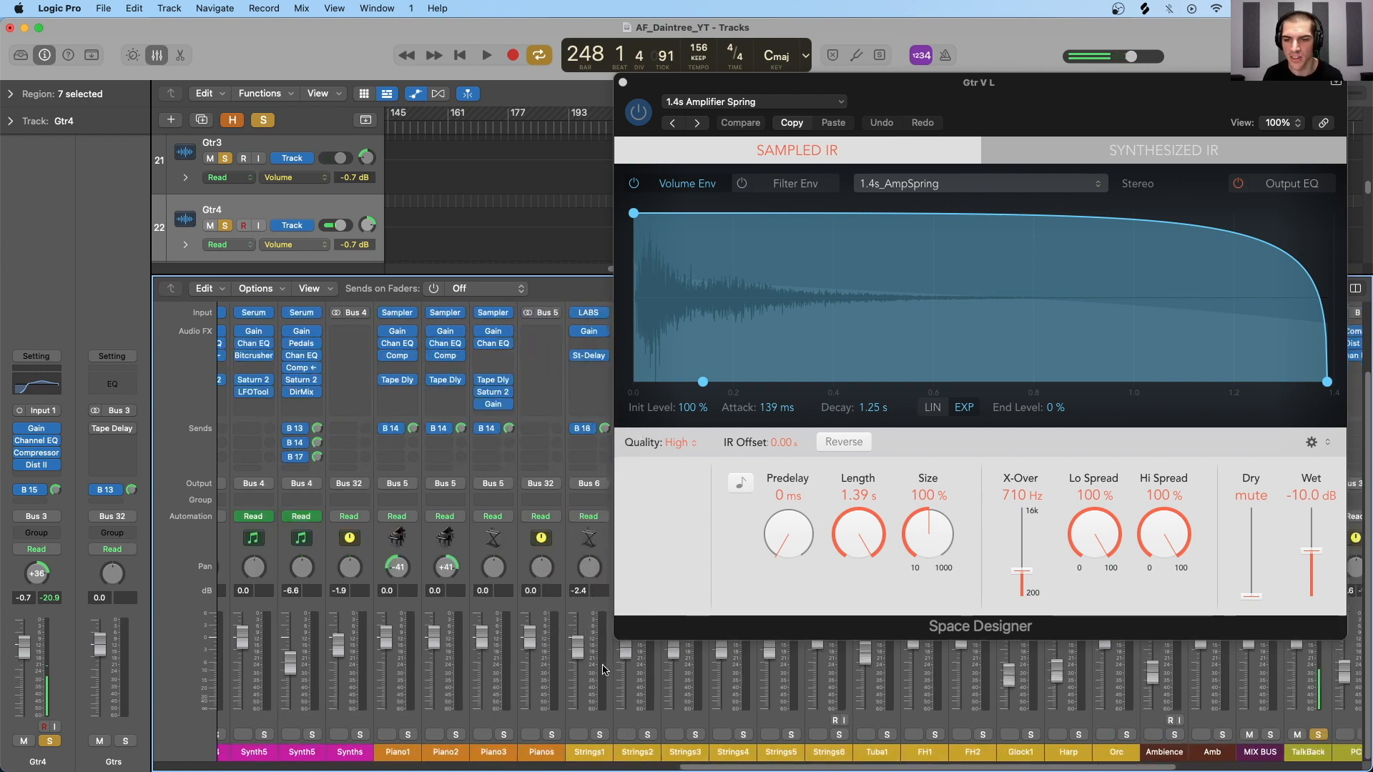
pyautogui.moveTo(921, 85); pyautogui.dragTo(275, 32)
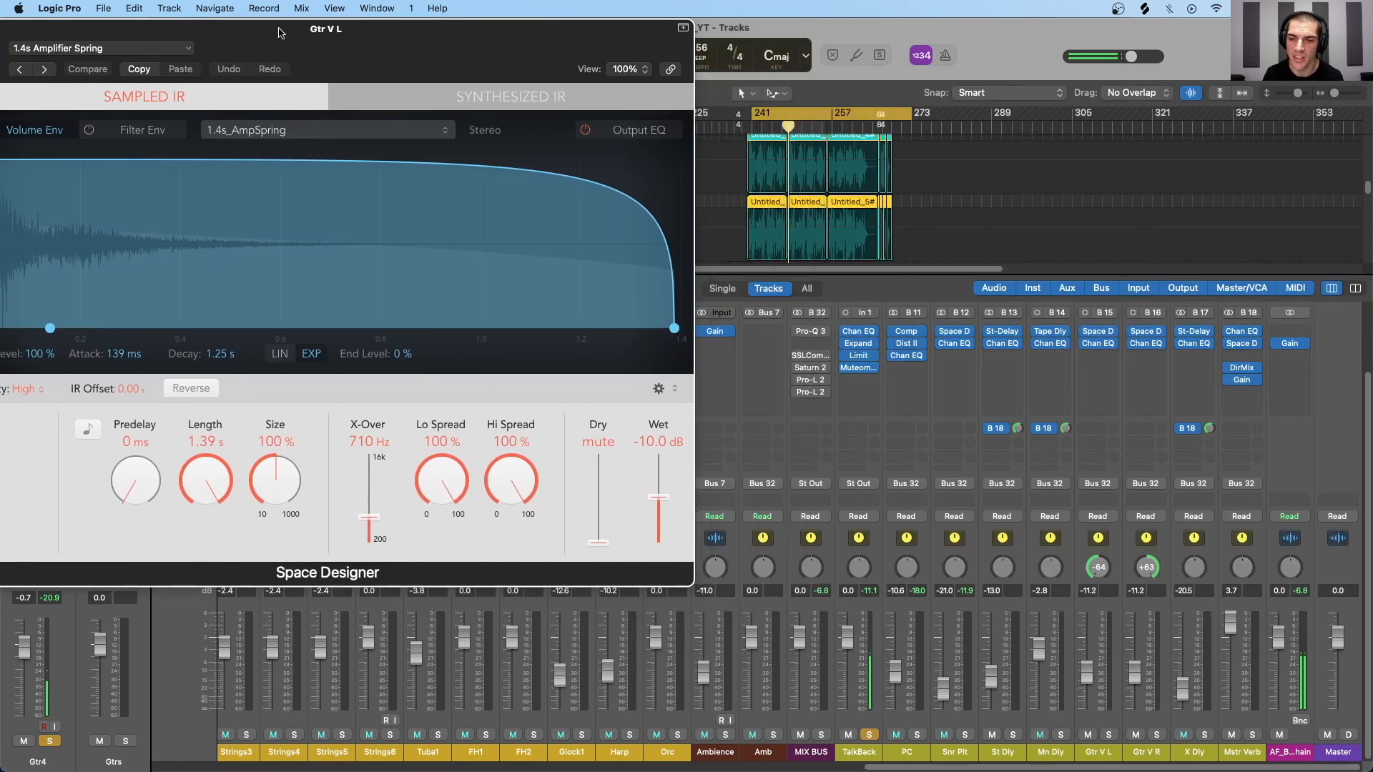
pyautogui.click(1138, 333)
pyautogui.moveTo(783, 293); pyautogui.dragTo(887, 59)
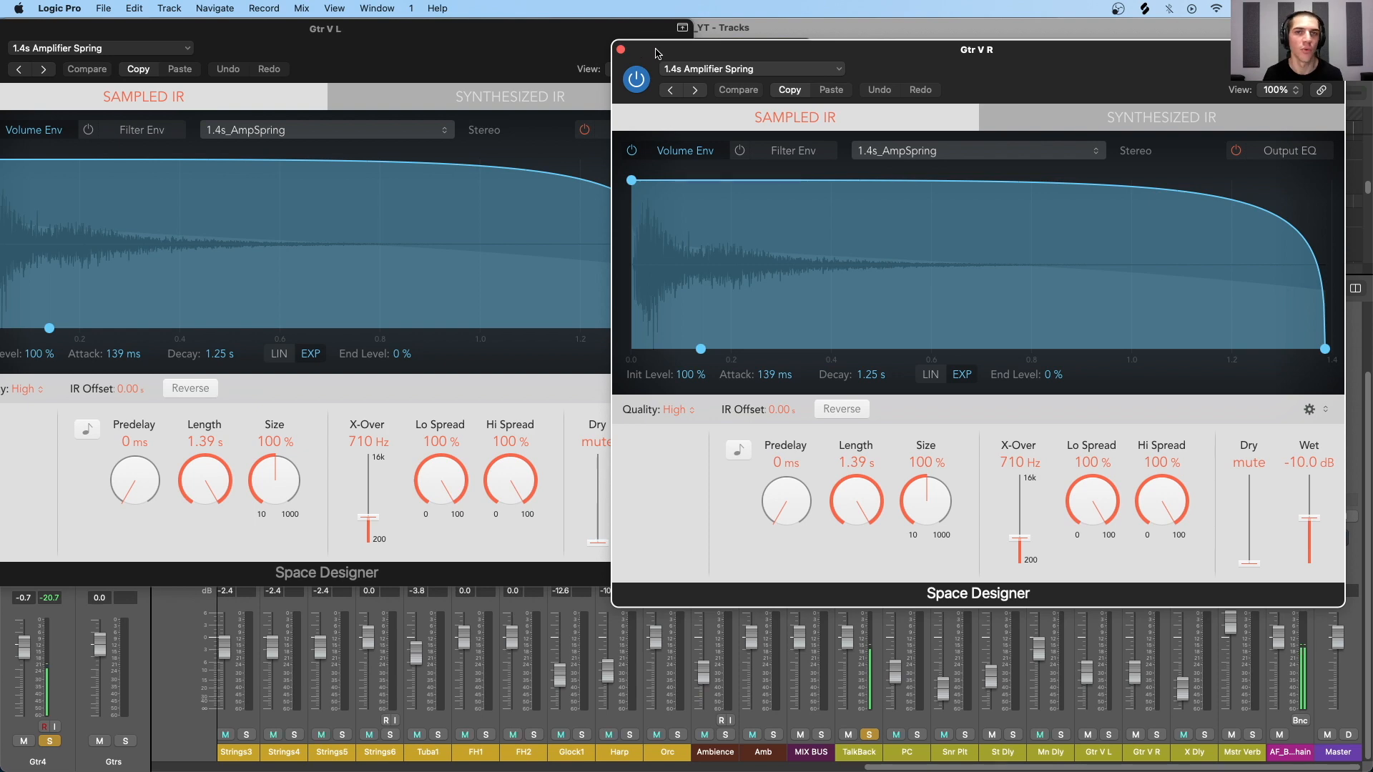
pyautogui.moveTo(657, 53); pyautogui.dragTo(34, 158)
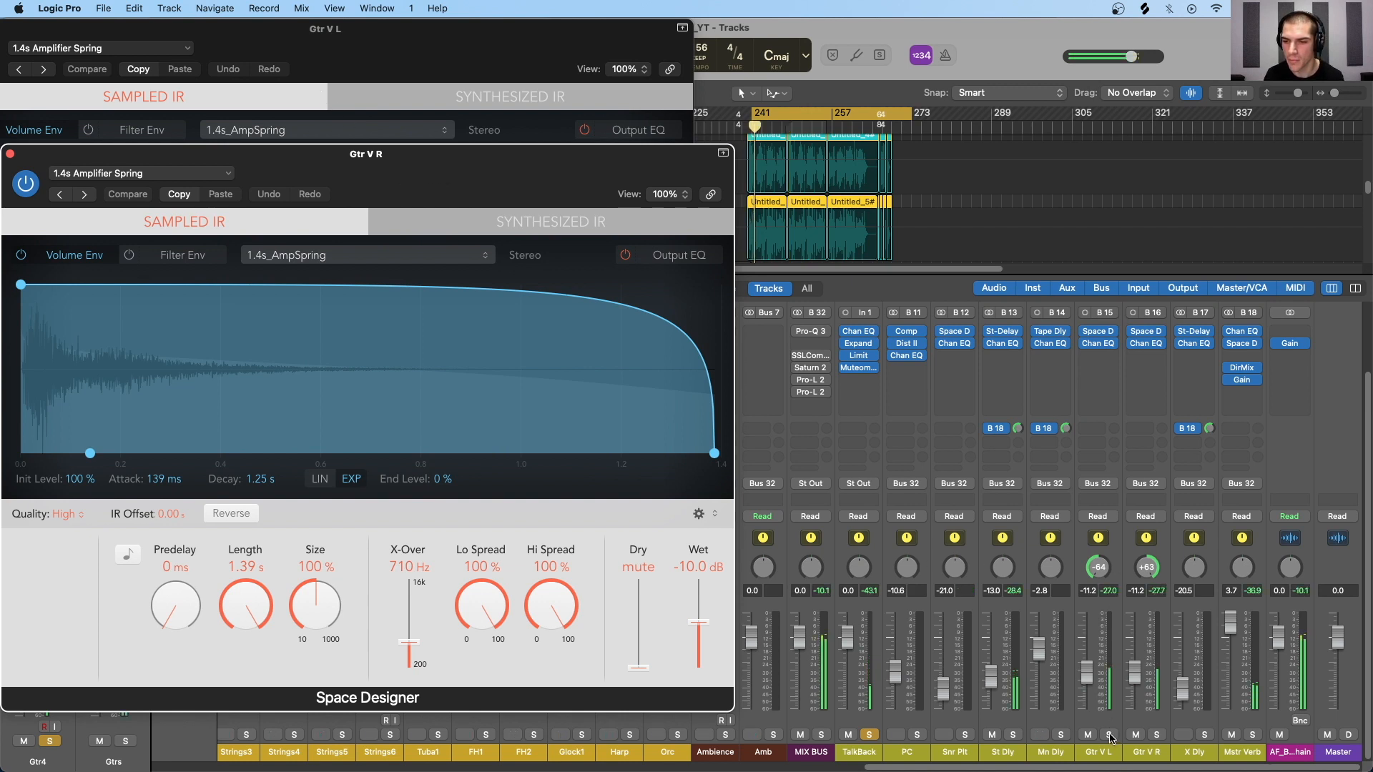
# Step: Lower the Gtr V L and Gtr V R faders together to -12.6 dB and check the soloed guitars with these reverbs muted
pyautogui.click(1135, 552)
pyautogui.keyDown('shift'); pyautogui.click(1090, 553); pyautogui.keyUp('shift')
pyautogui.moveTo(1087, 673)
pyautogui.mouseDown()
pyautogui.moveTo(1087, 629)
pyautogui.moveTo(1088, 673)
pyautogui.mouseUp()
pyautogui.click(1088, 735)
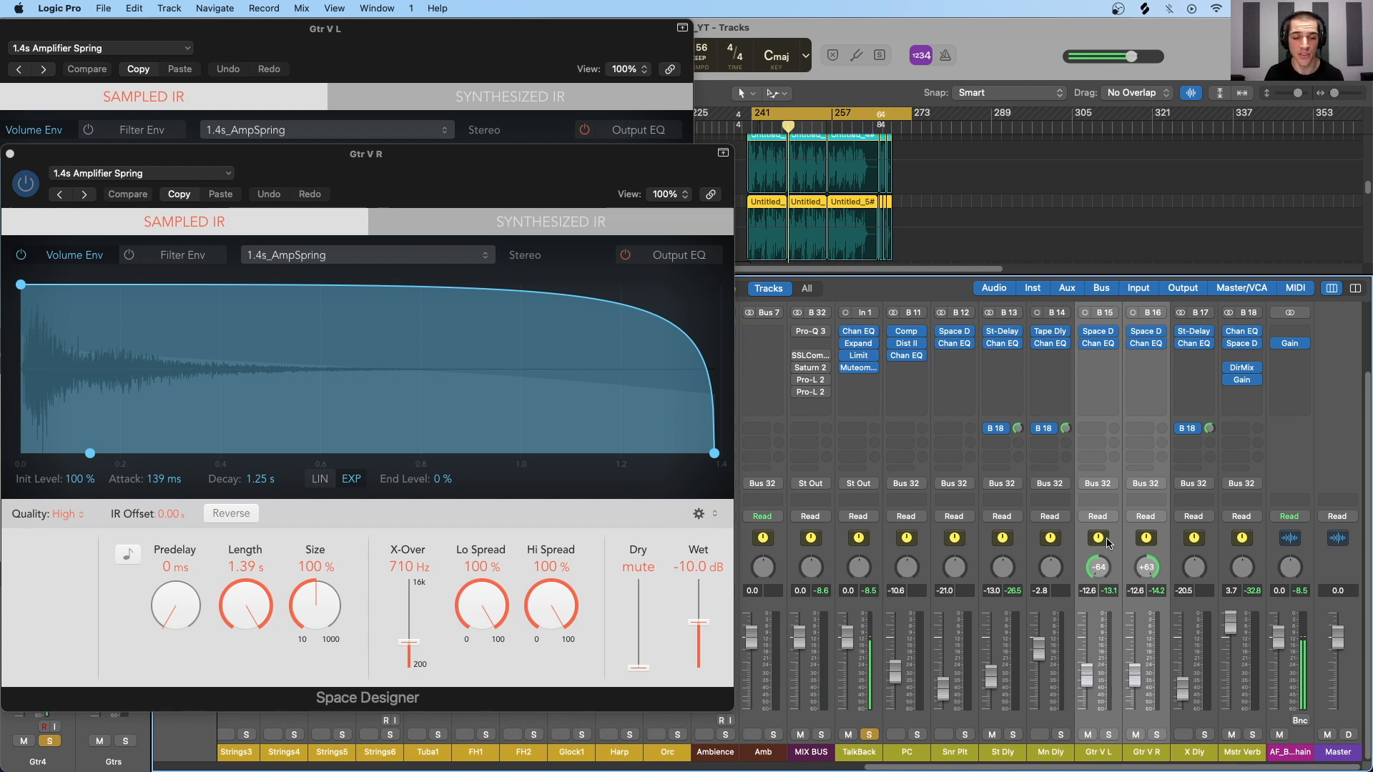
# Step: Open the Space Designer on Mstr Verb and choose Halls - Medium+Stage from its BG Lexicon 480L presets
pyautogui.click(1256, 552)
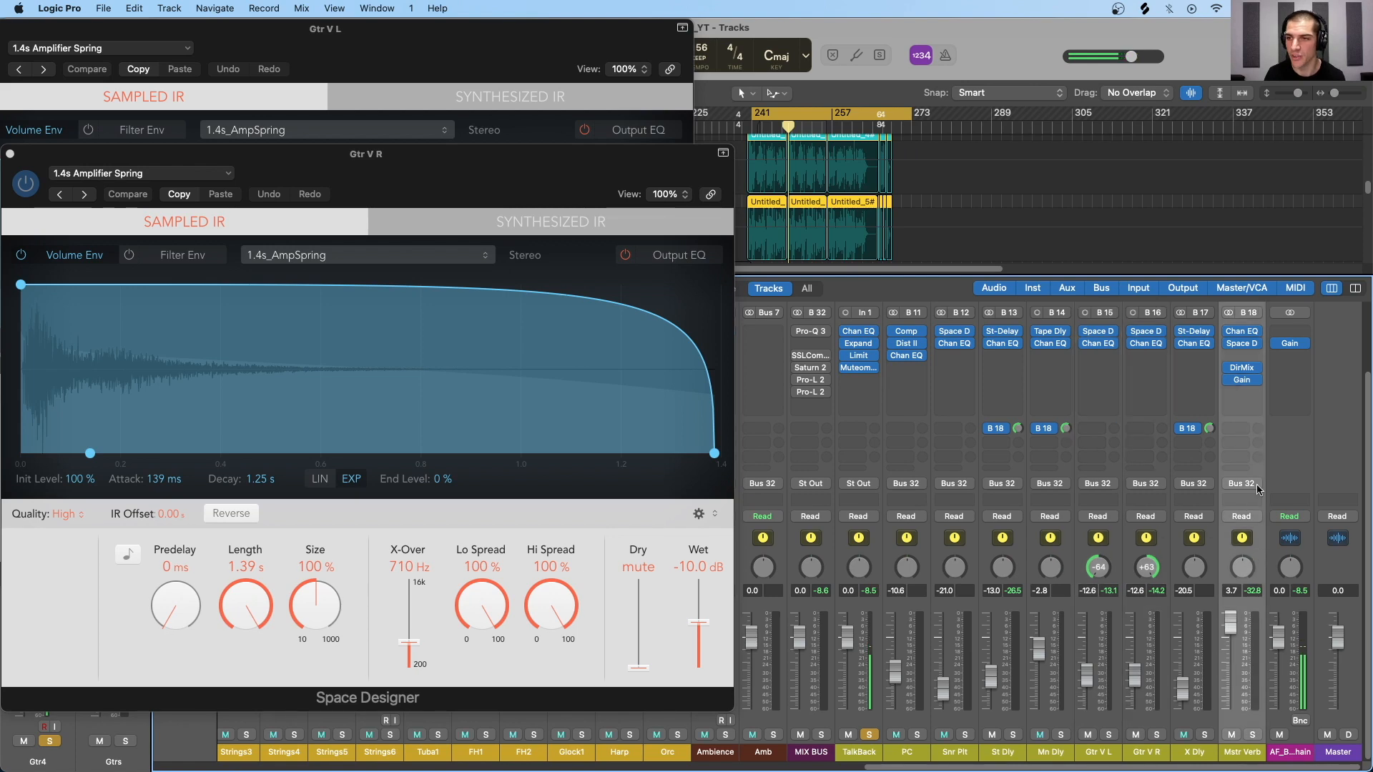
pyautogui.click(1243, 343)
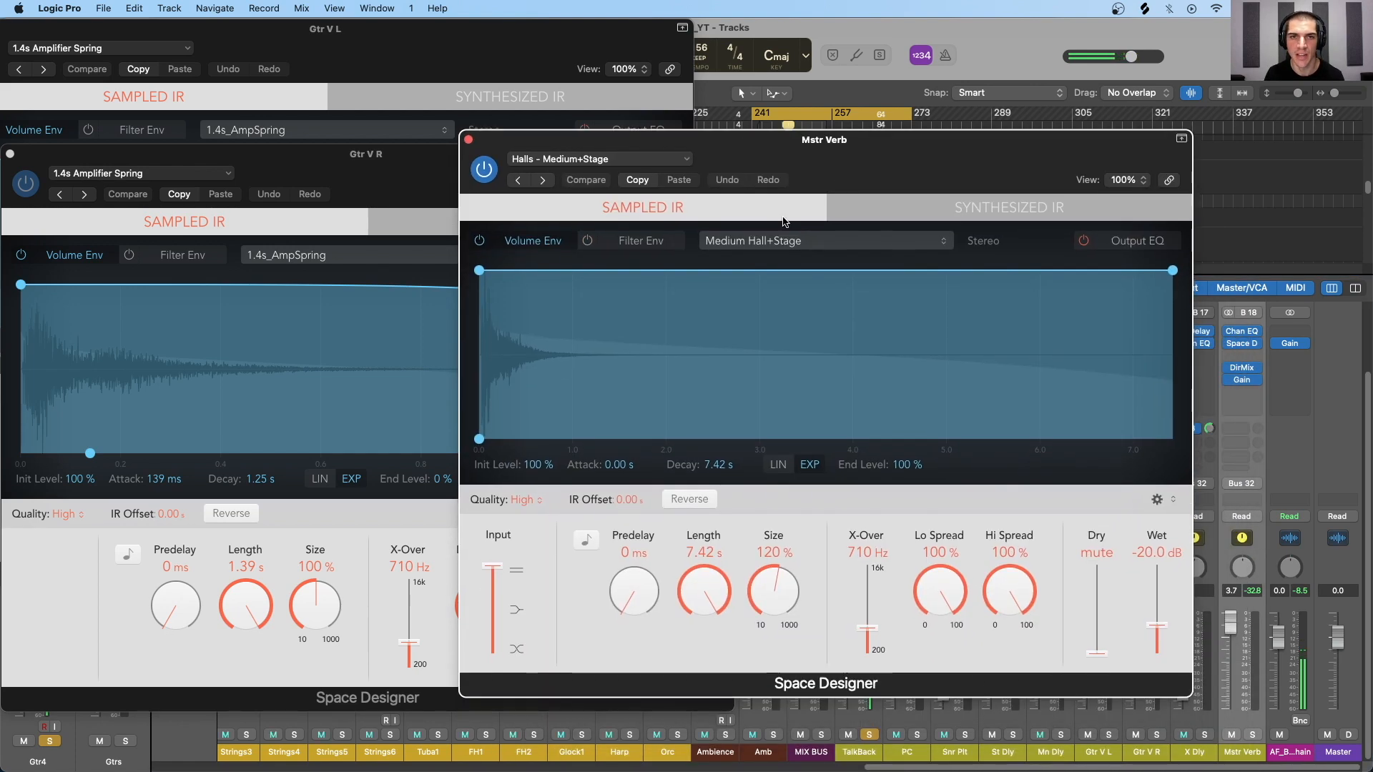
pyautogui.click(593, 159)
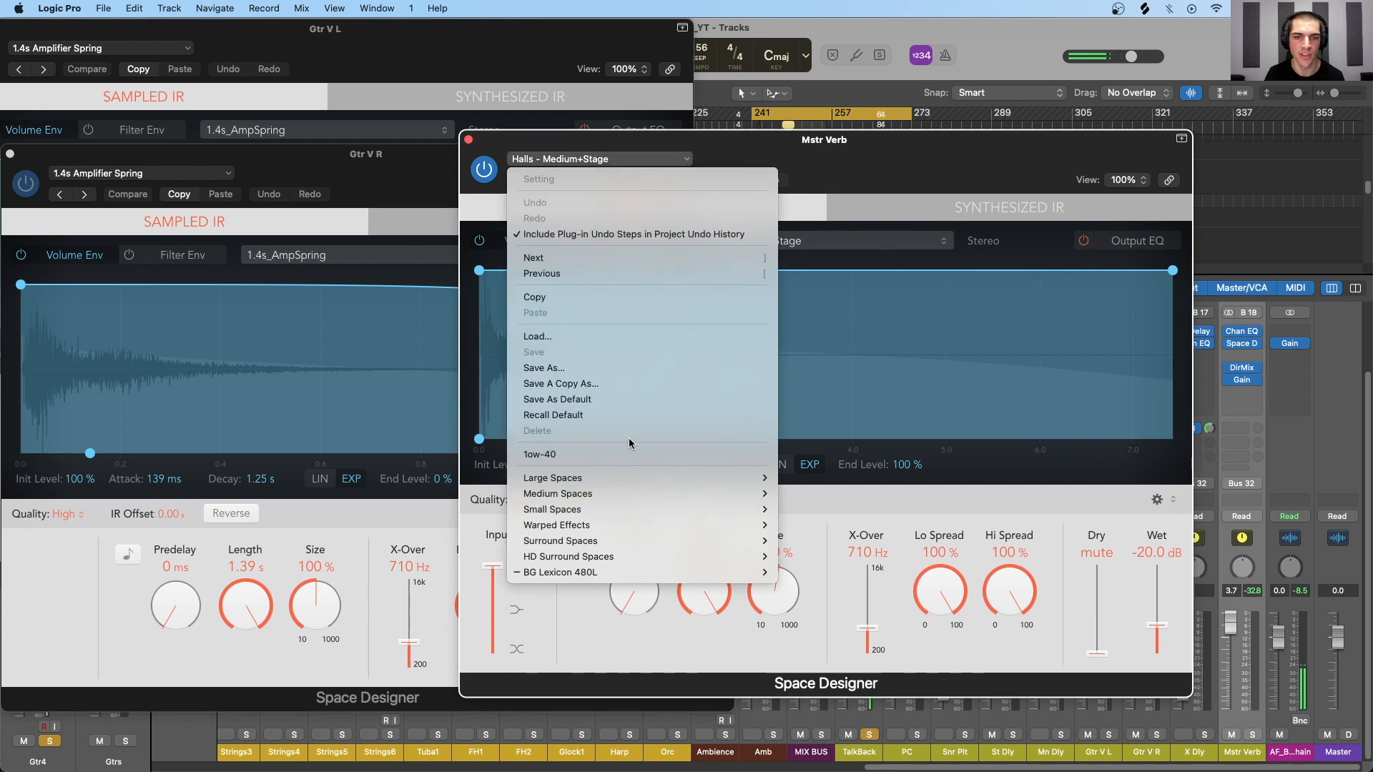
pyautogui.moveTo(658, 572)
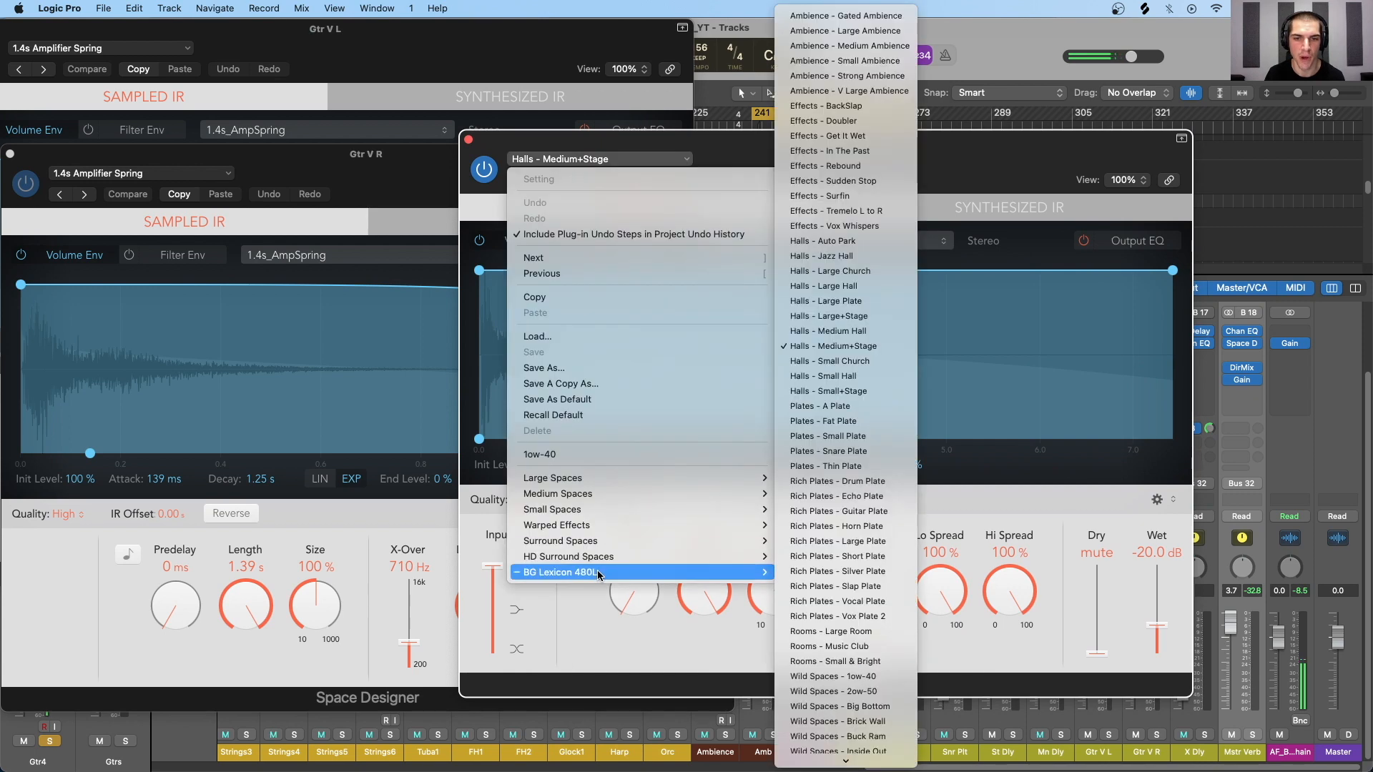
pyautogui.click(879, 347)
# Step: Close the Gtr V R and Gtr V L Space Designer windows, leaving the Mstr Verb one open
pyautogui.click(10, 154)
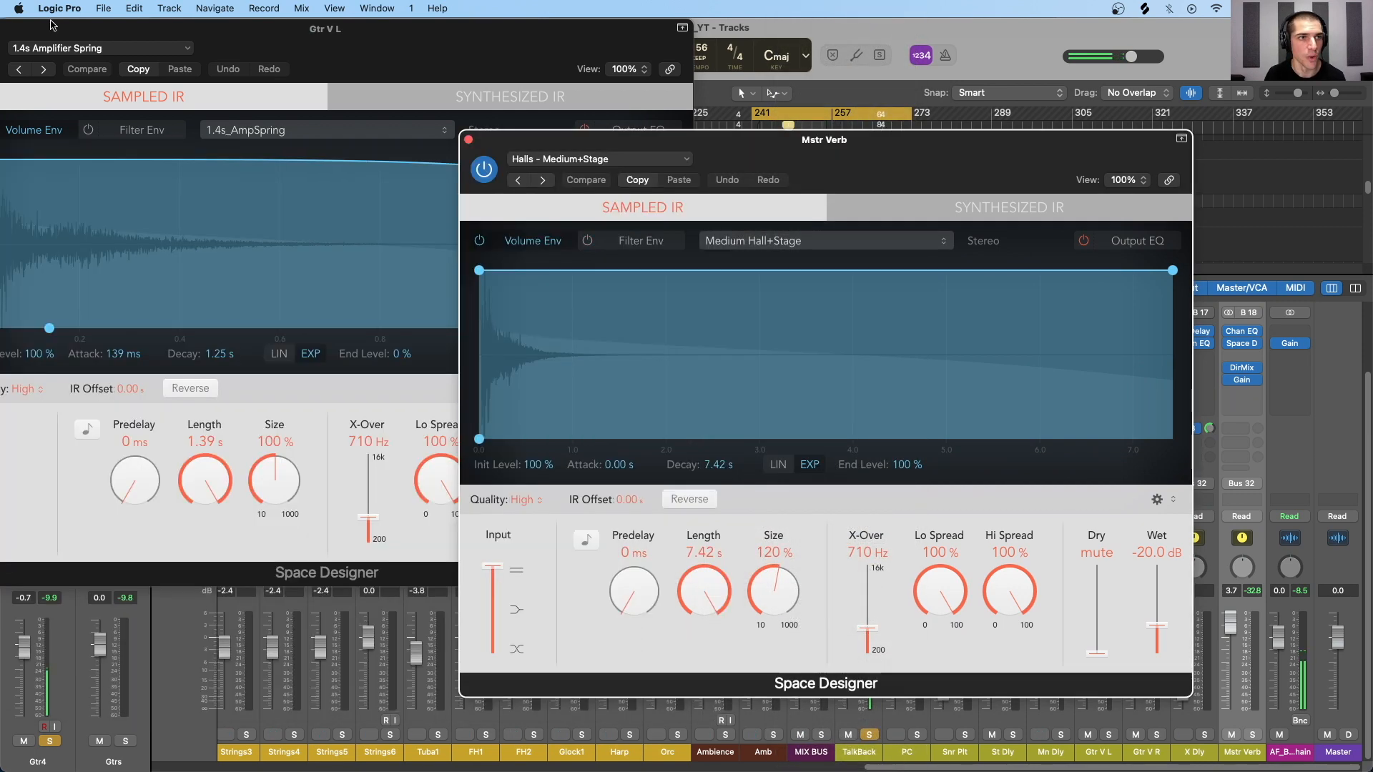
pyautogui.moveTo(51, 25); pyautogui.dragTo(176, 26)
pyautogui.click(91, 28)
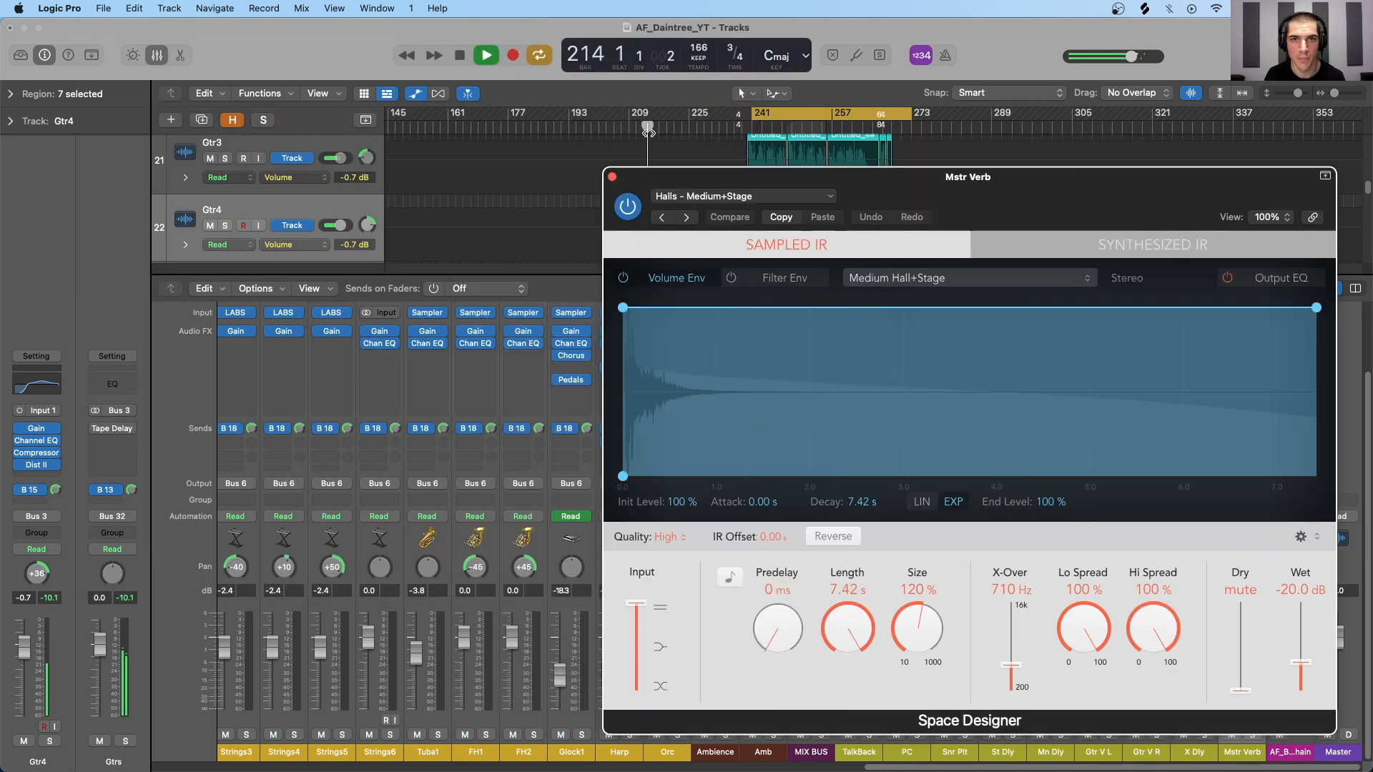
# Step: Play the unsoloed mix from bar 214, compare Mstr Verb muted and unmuted, and close its Space Designer
pyautogui.moveTo(754, 181); pyautogui.dragTo(445, 76)
pyautogui.click(1231, 736)
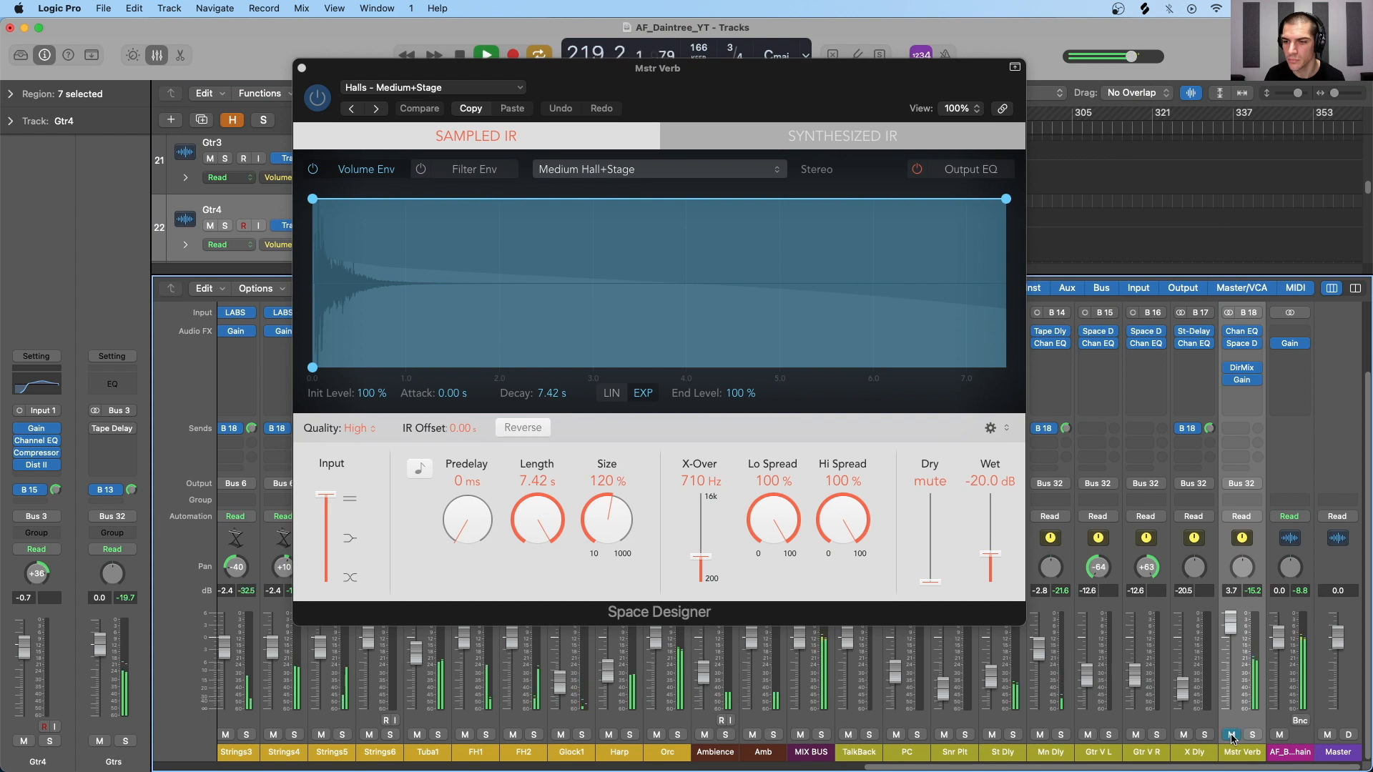
pyautogui.click(1231, 736)
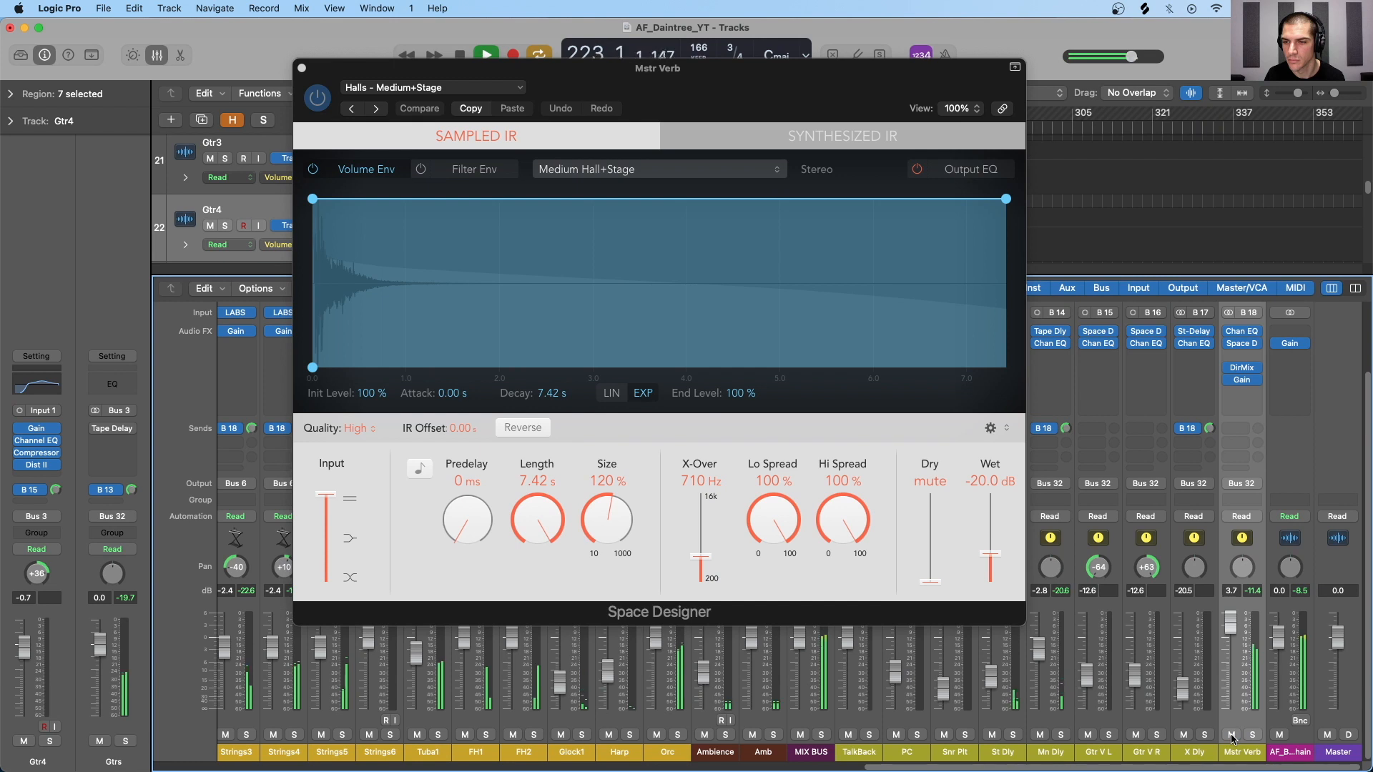
pyautogui.press('space')
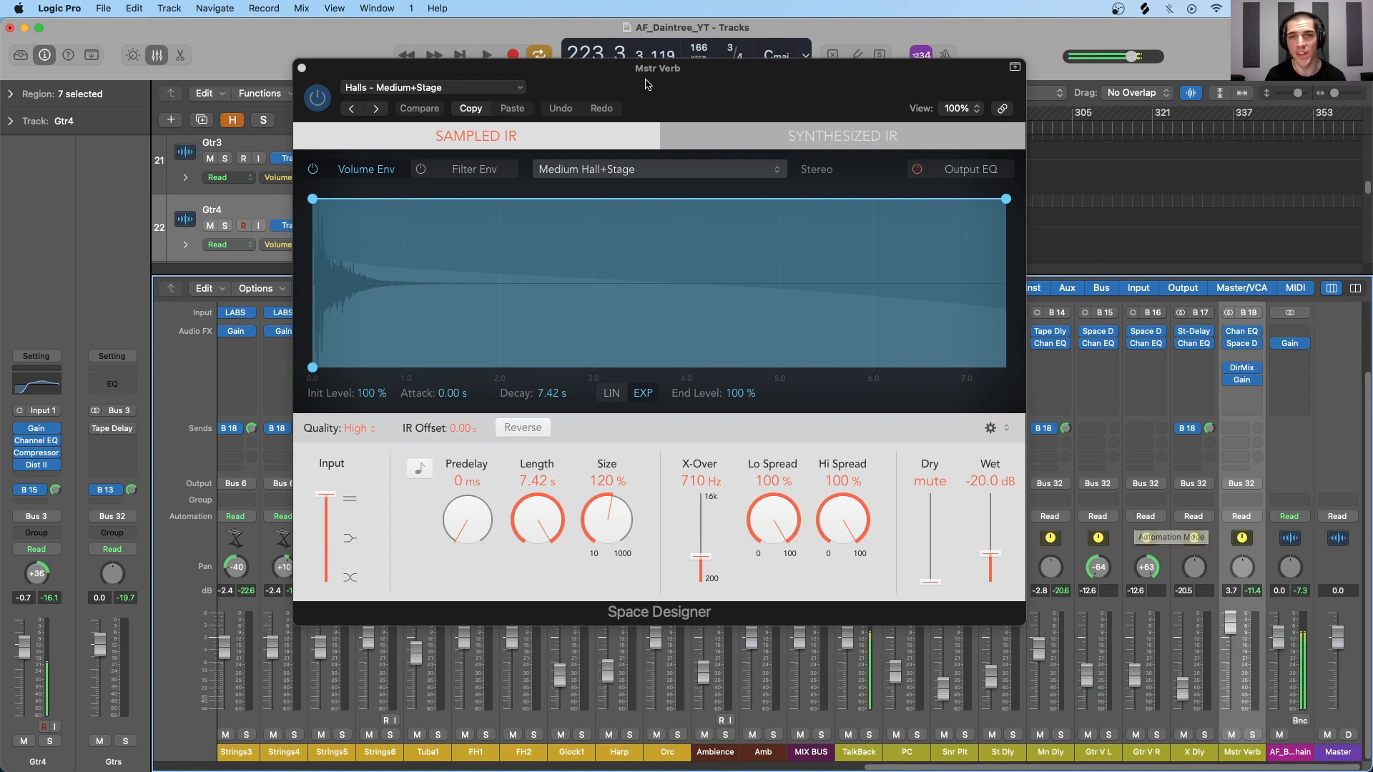
pyautogui.moveTo(634, 81); pyautogui.dragTo(802, 184)
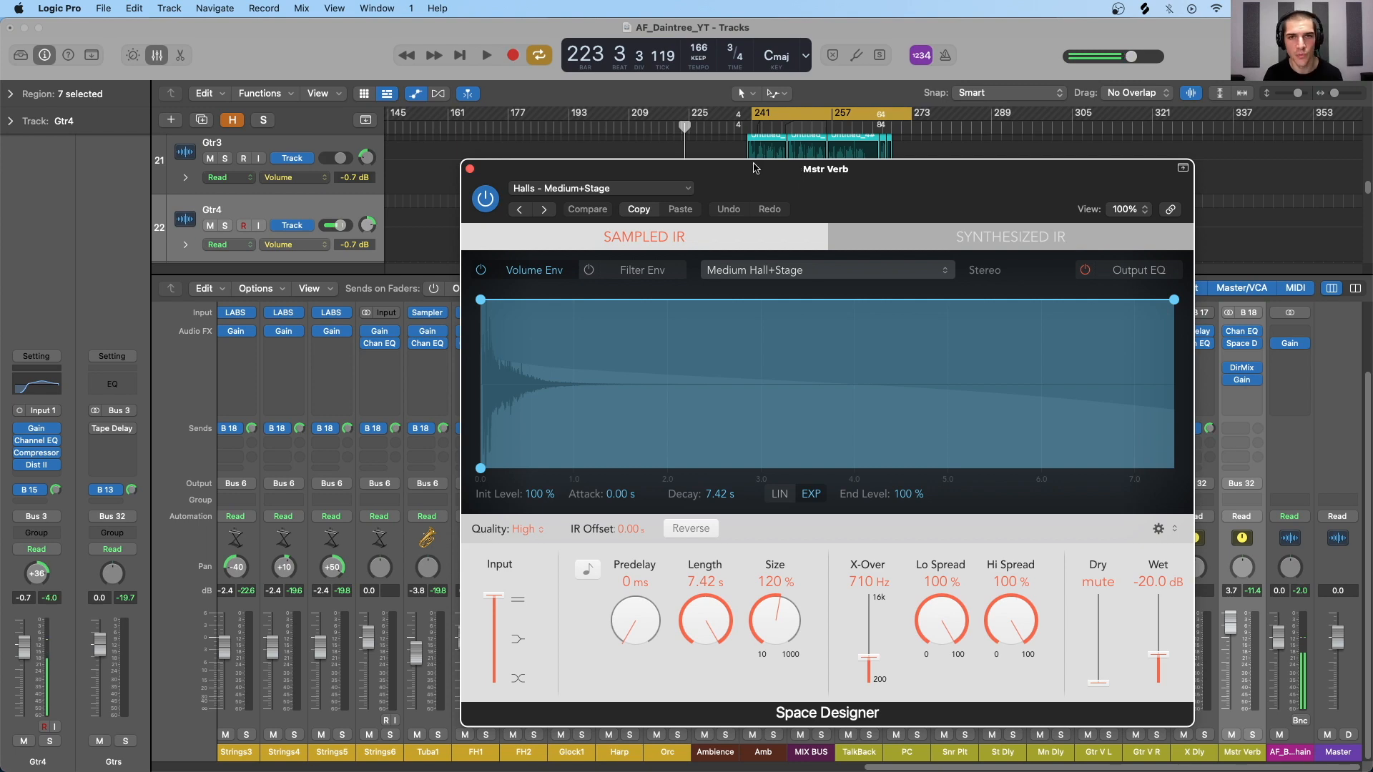
pyautogui.click(470, 169)
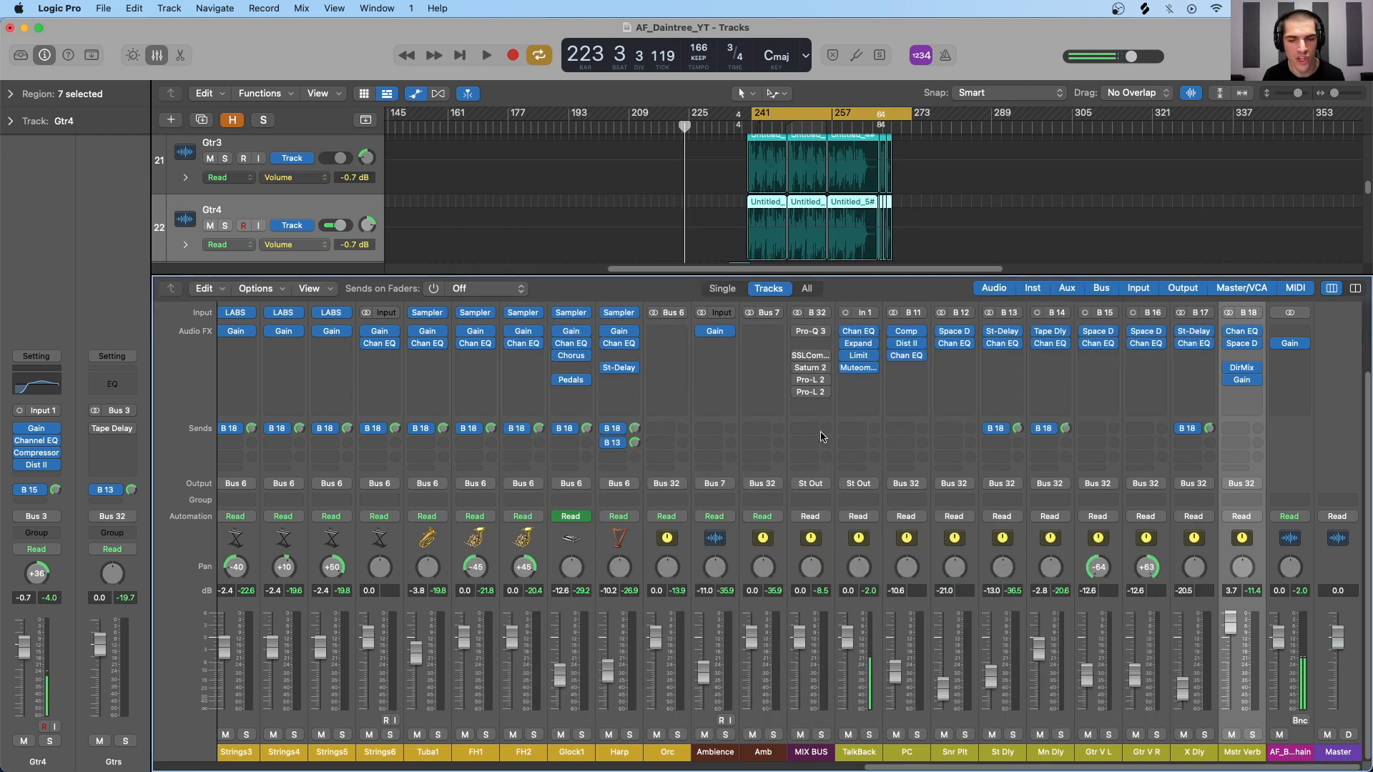
# Step: Look over the channels' effects and sends from the orchestra back to the drums, selecting Synth Bass1 on the way
pyautogui.hscroll(-10, 812, 498)
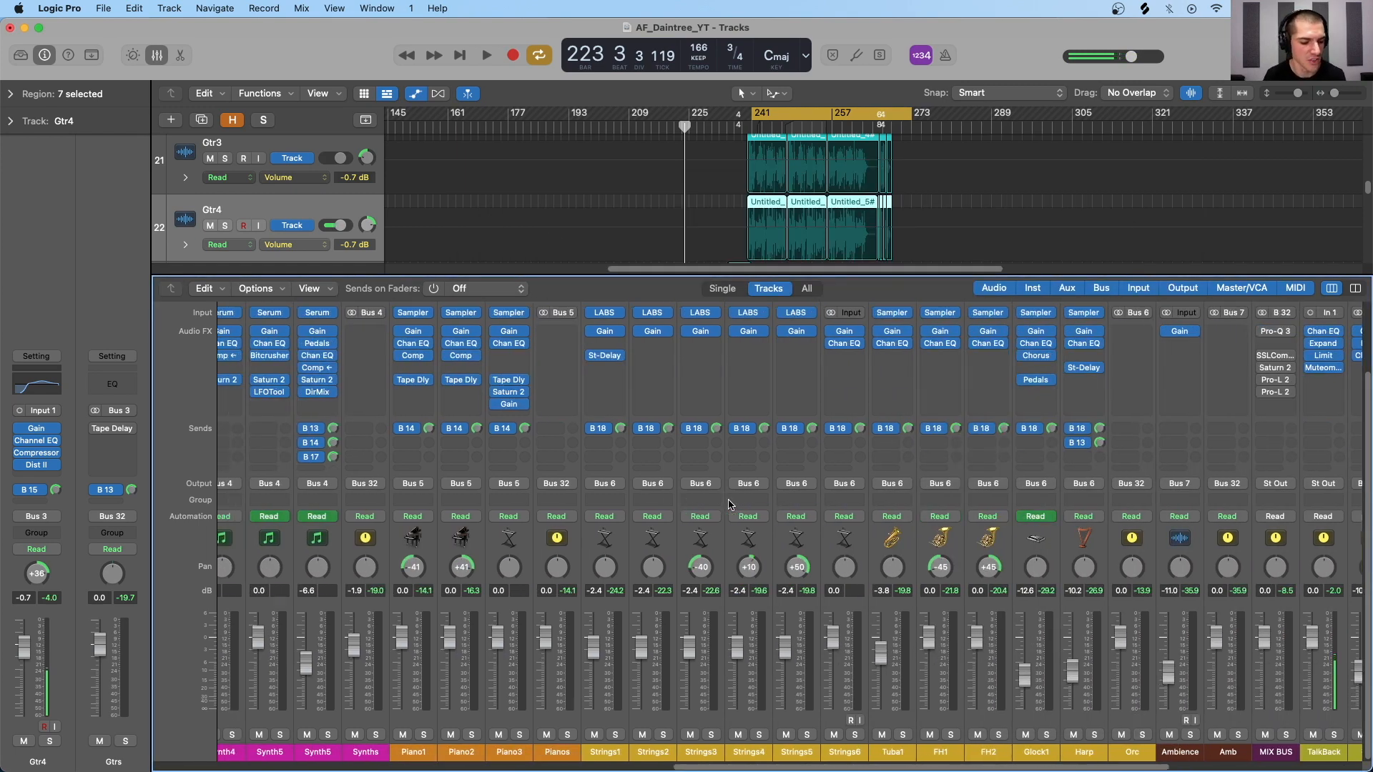
pyautogui.hscroll(-2, 730, 505)
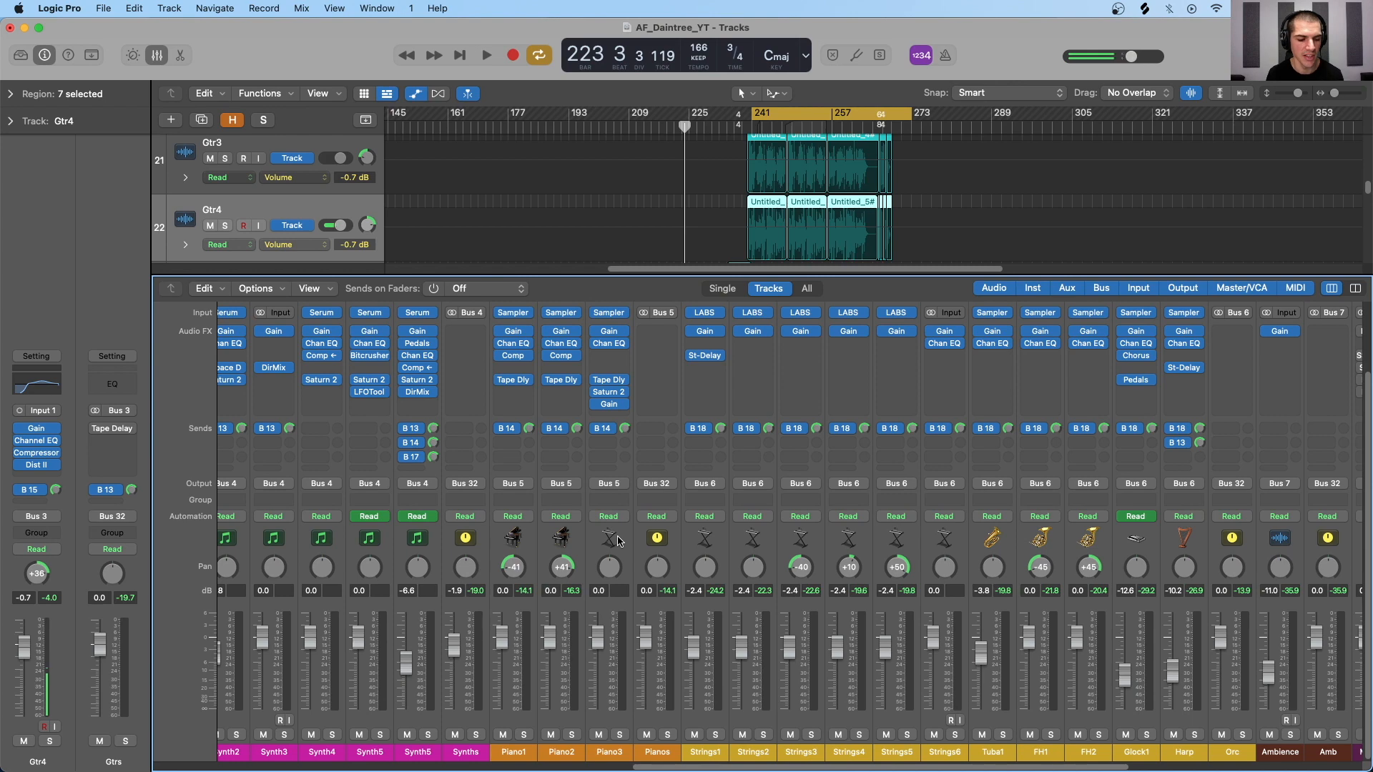
pyautogui.hscroll(-15, 559, 530)
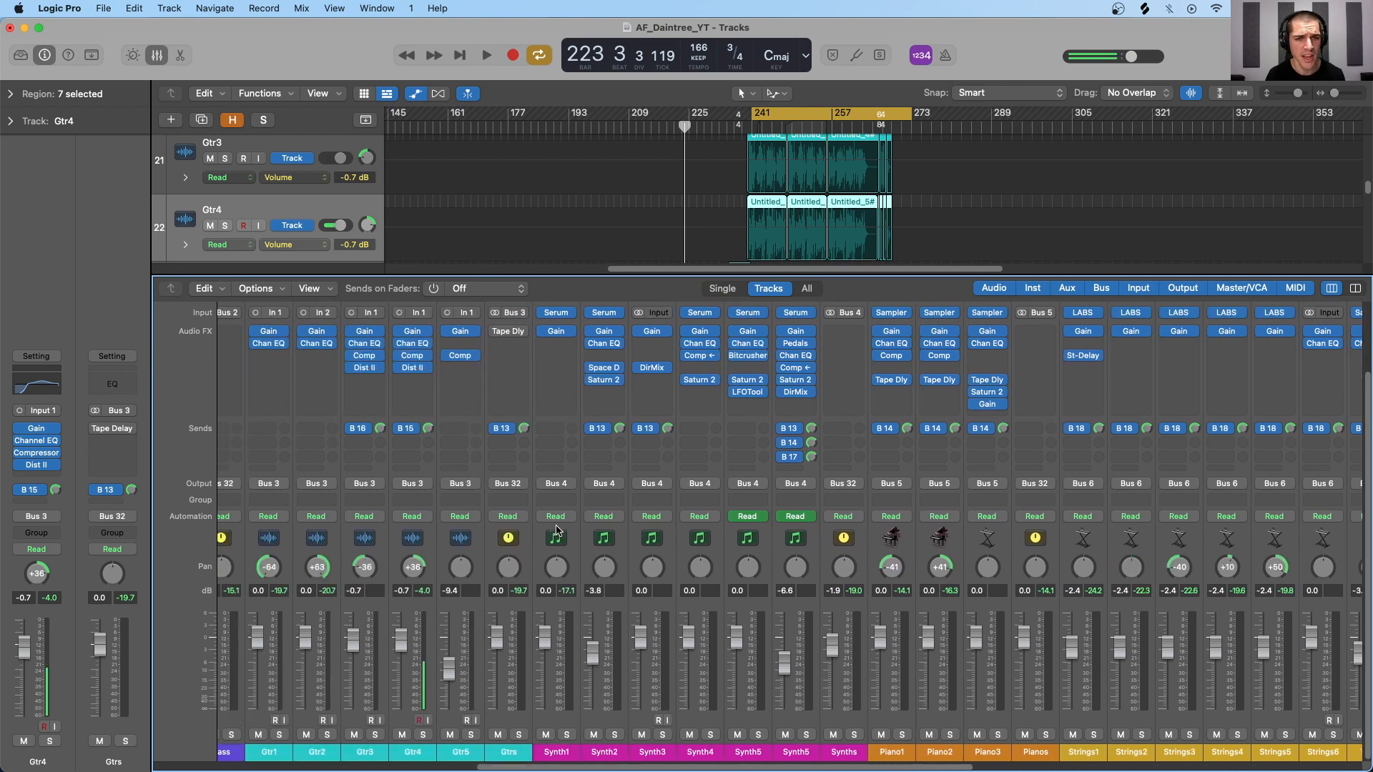
pyautogui.click(535, 556)
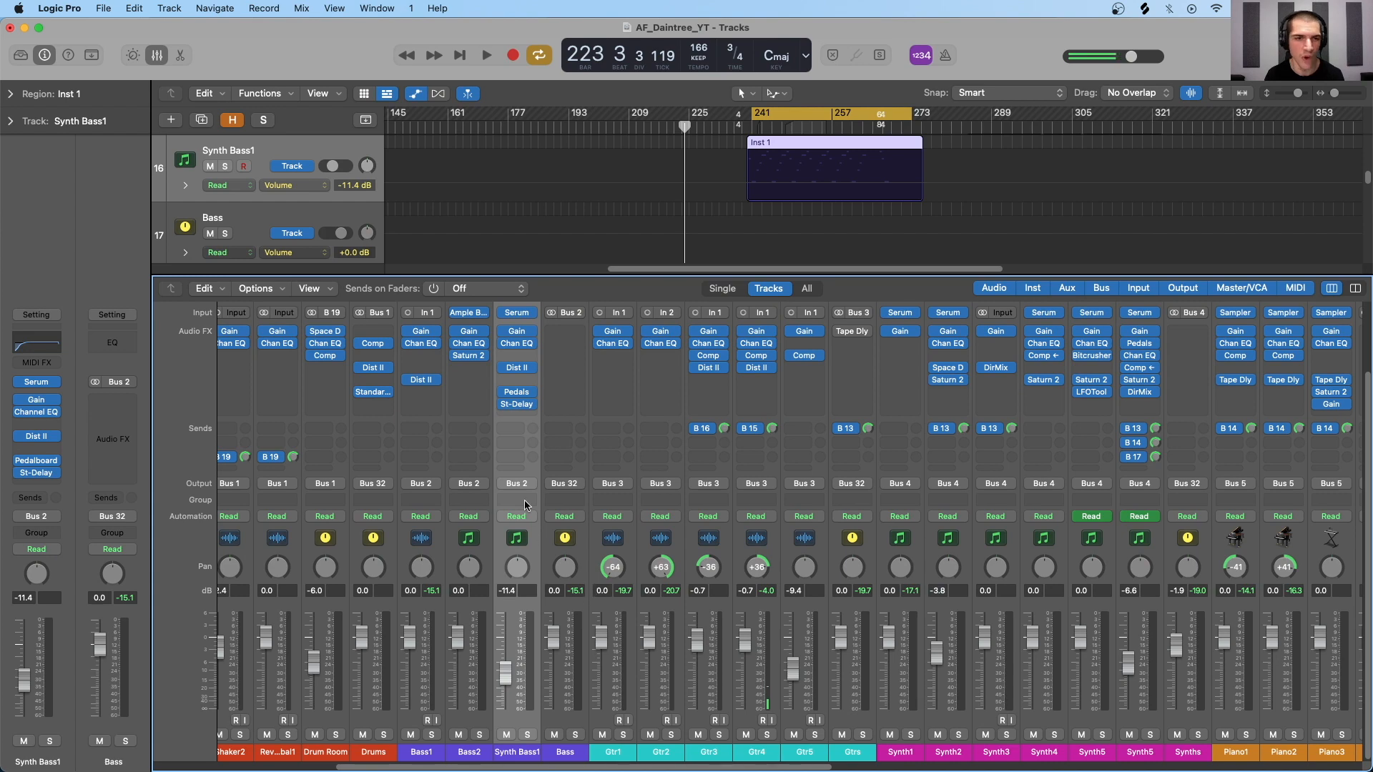
pyautogui.hscroll(-5, 753, 544)
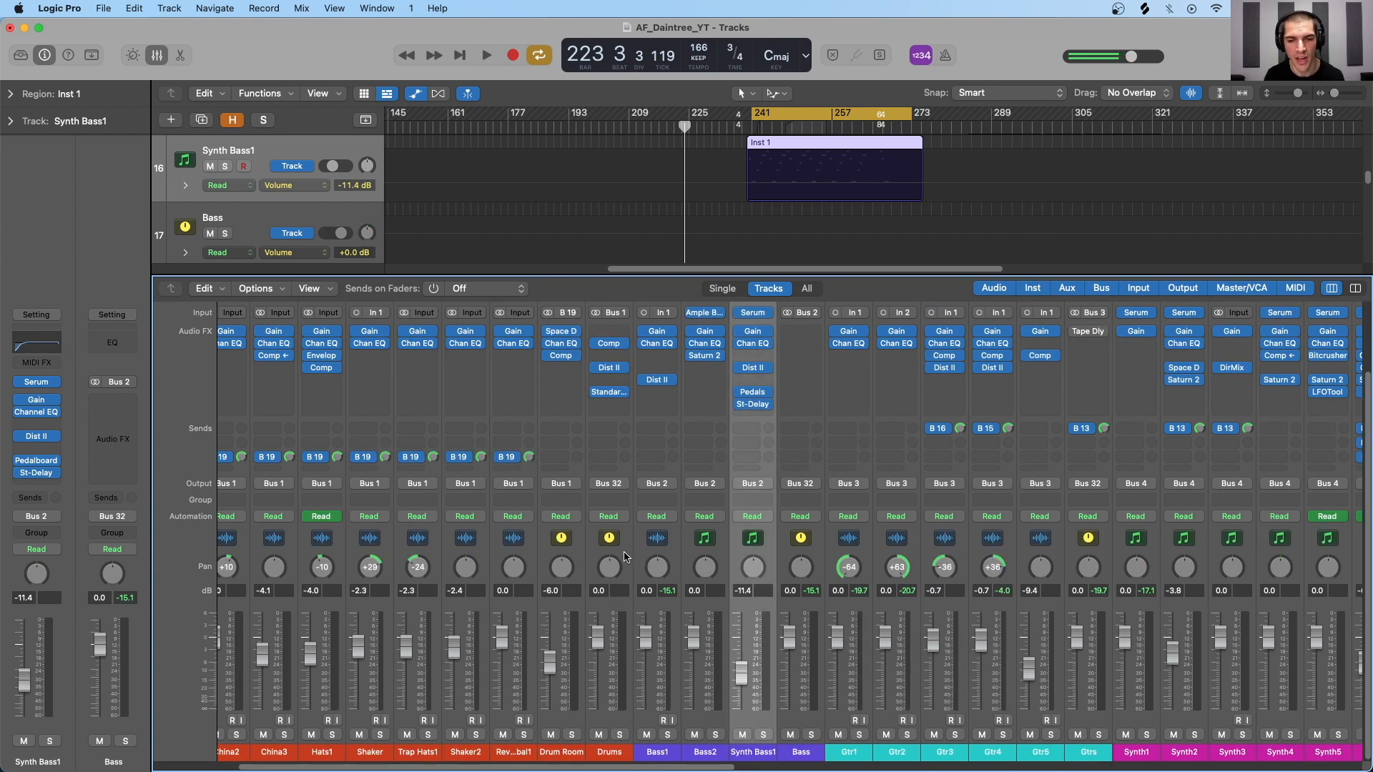
# Step: Solo the Drums bus, start playback, and open its Distortion II plug-in beside the channel strip
pyautogui.hotkey('ctrl', 's')
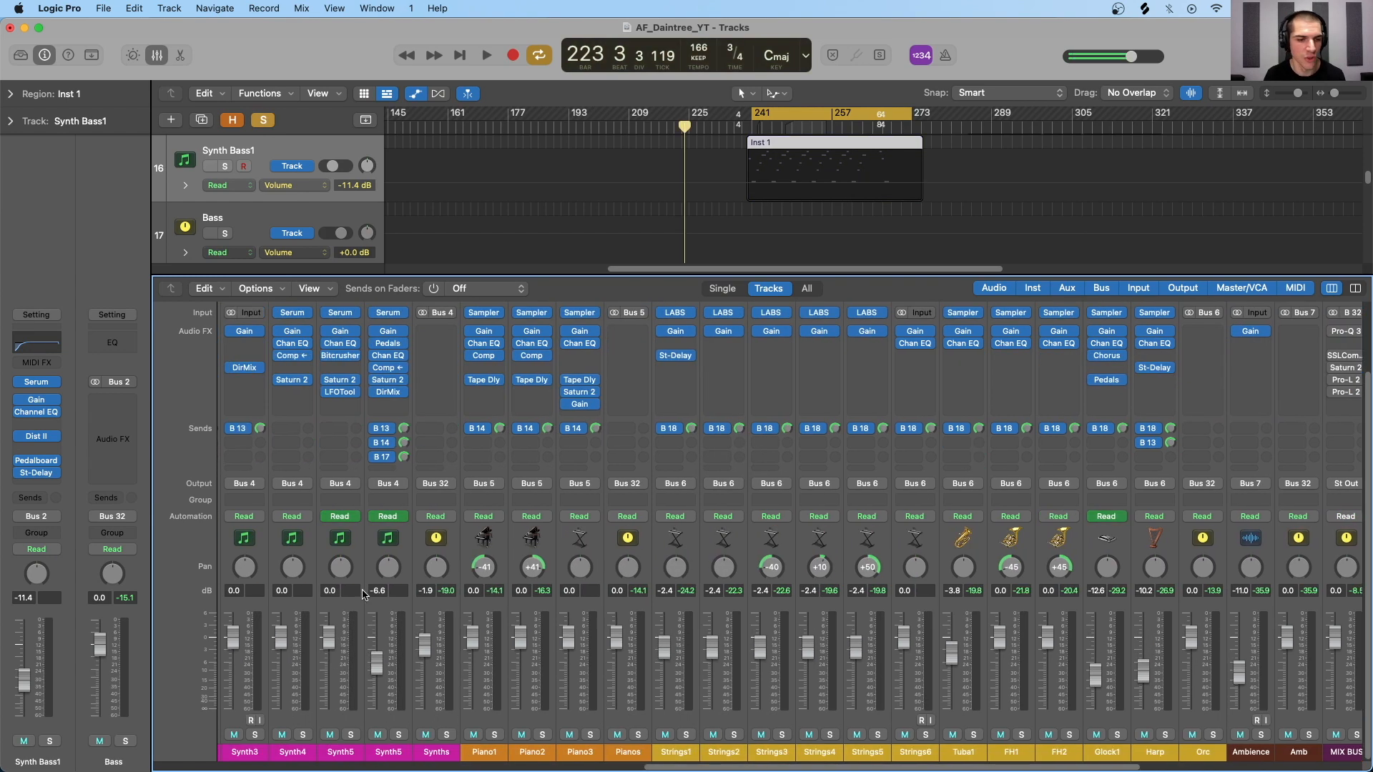
pyautogui.hscroll(1, 501, 565)
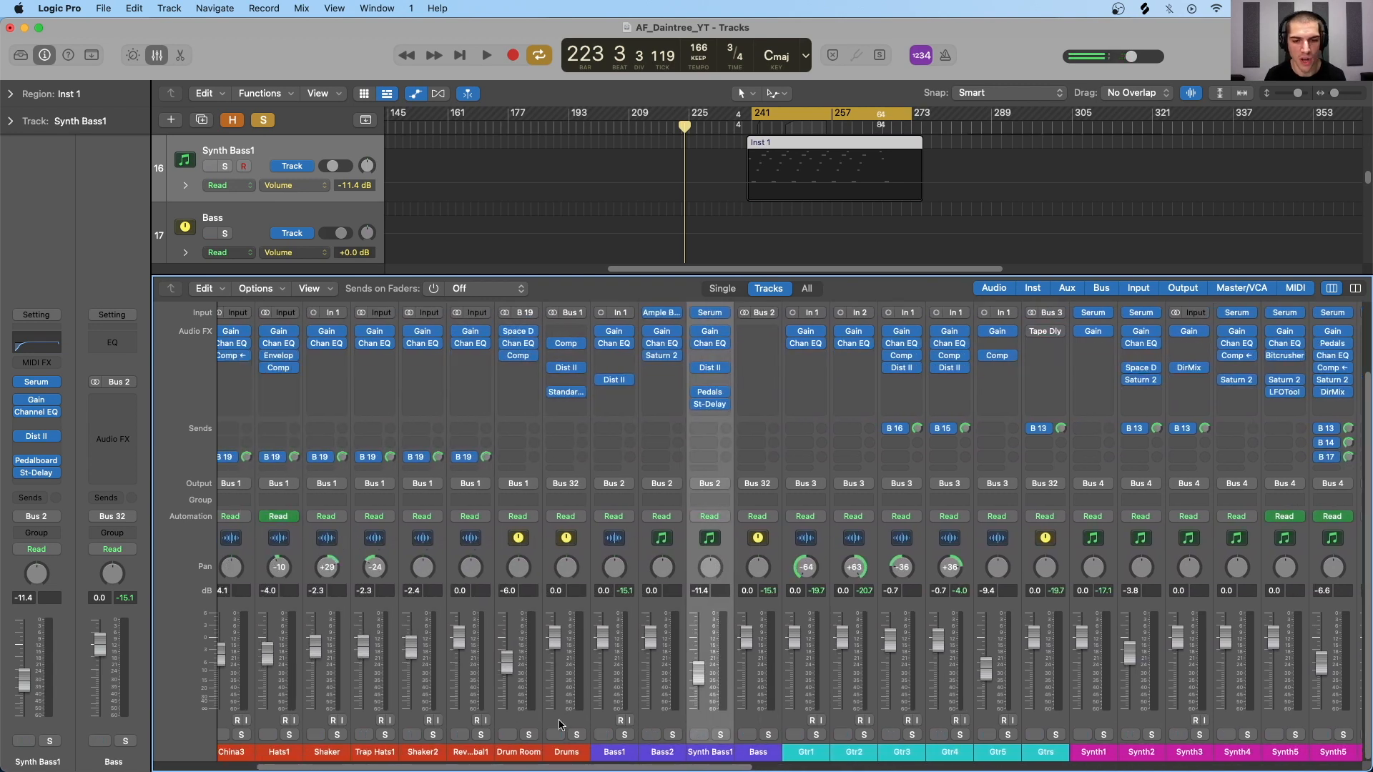
pyautogui.click(576, 735)
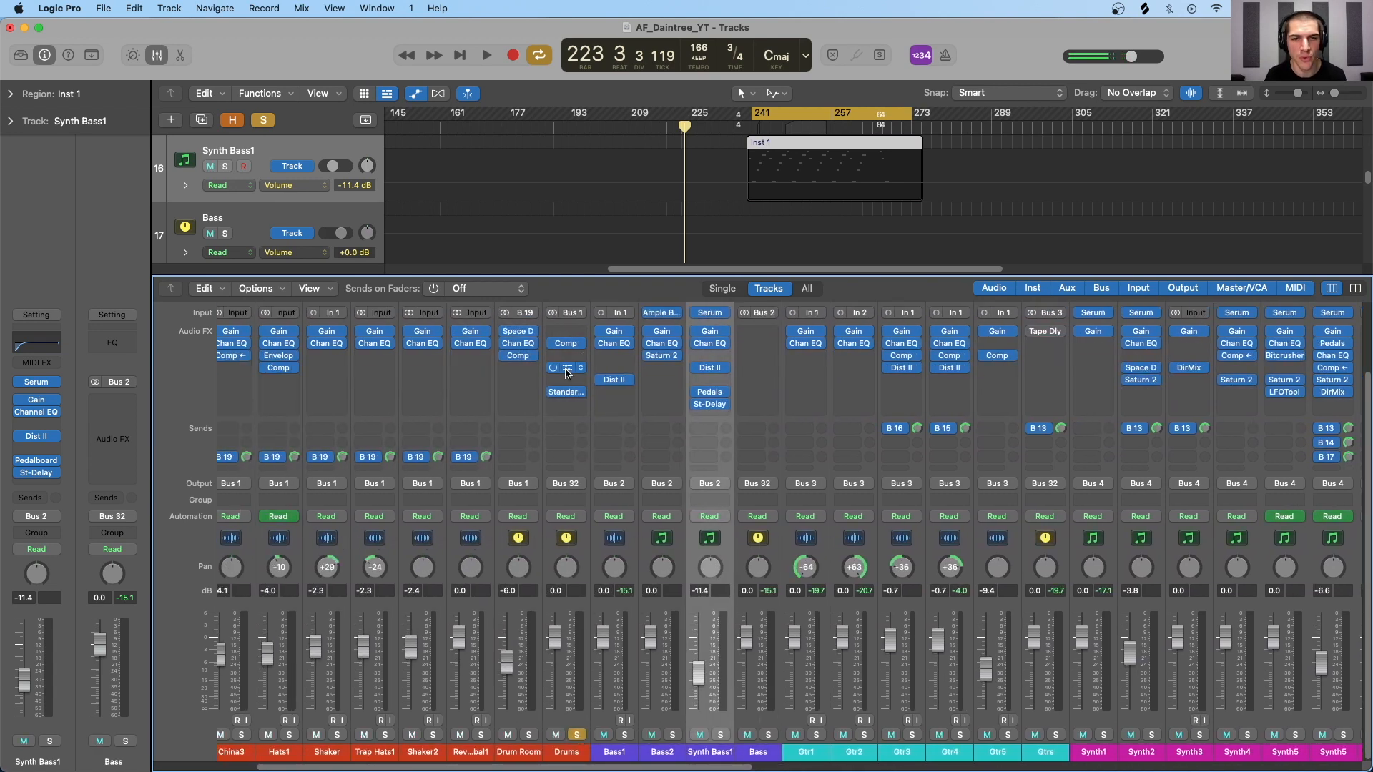
pyautogui.press('space')
pyautogui.click(565, 367)
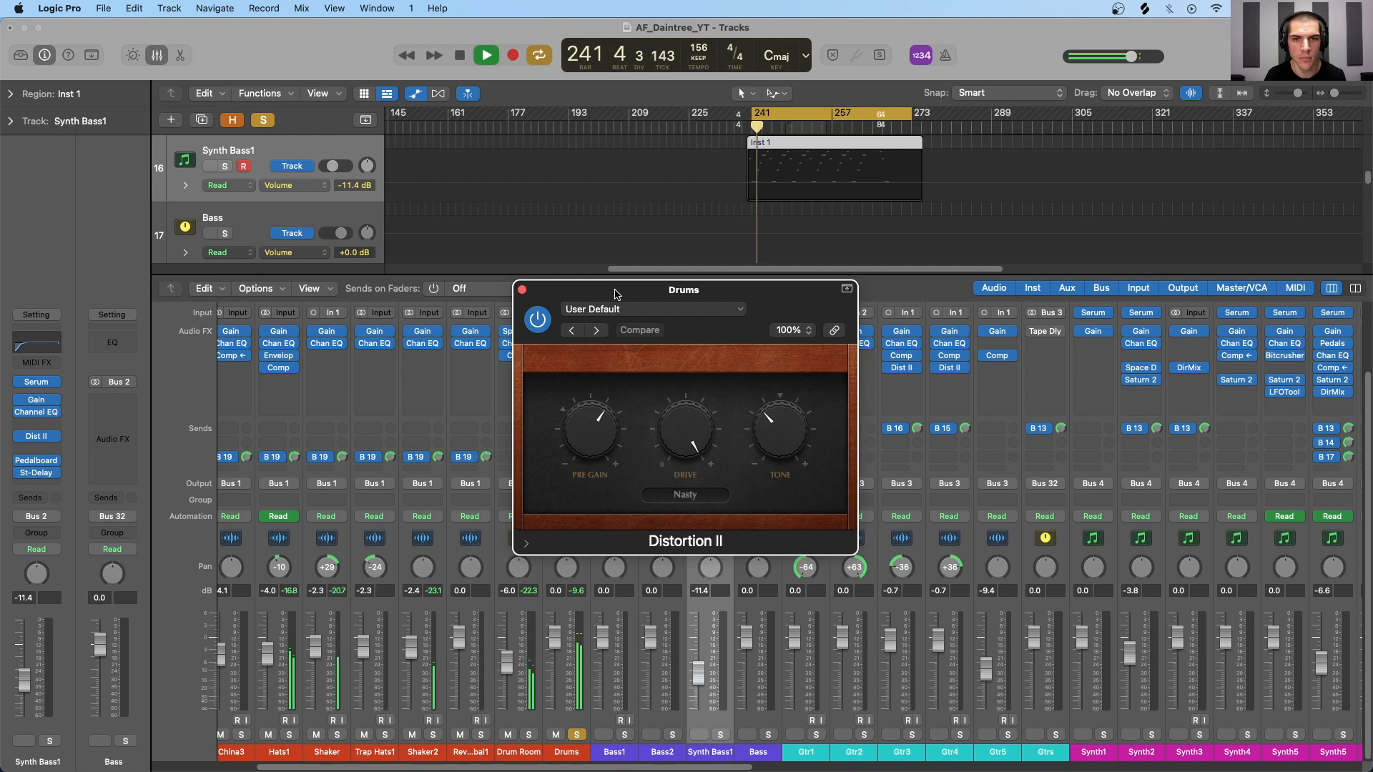
pyautogui.moveTo(606, 323); pyautogui.dragTo(851, 320)
# Step: Compare the Drums bus with Distortion II bypassed and active, raise its Pre Gain, and set Tone to 2.00 dB
pyautogui.click(553, 367)
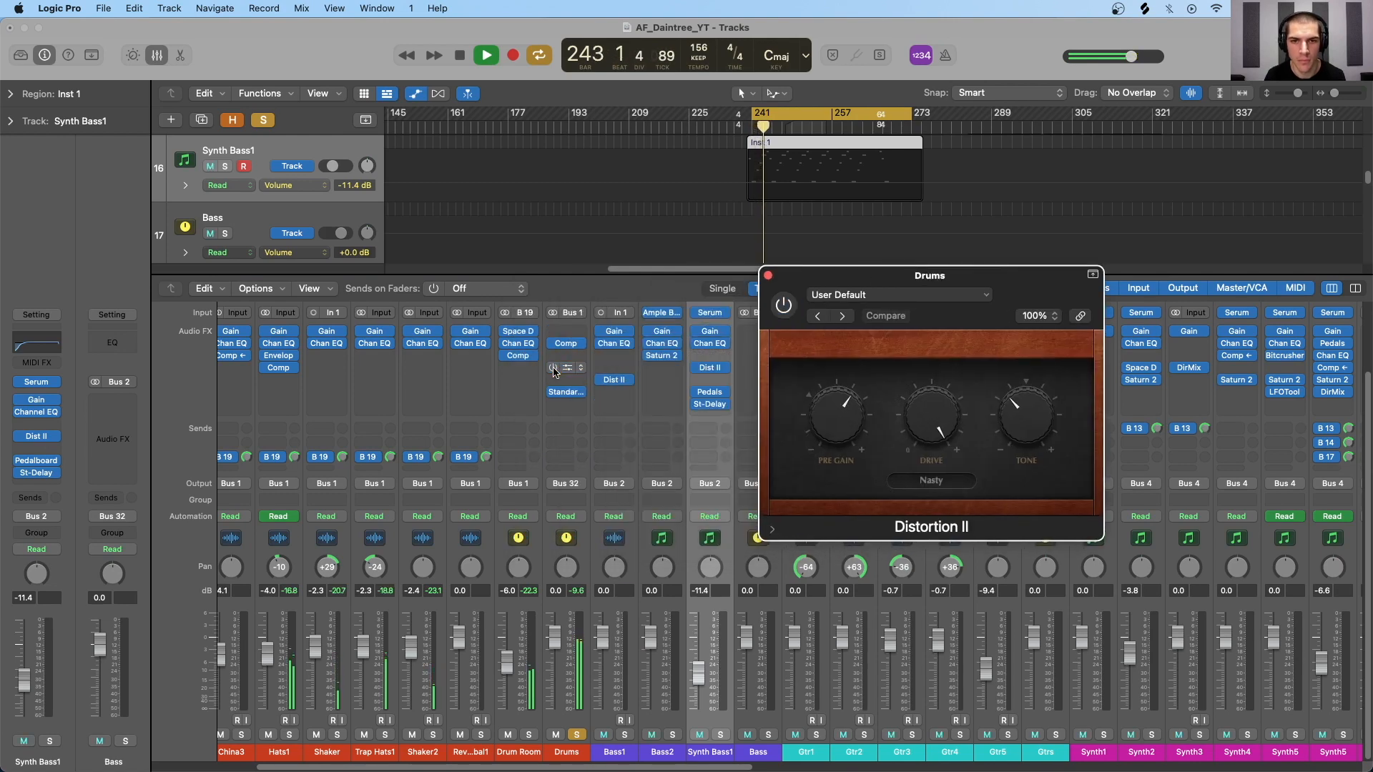
pyautogui.click(553, 367)
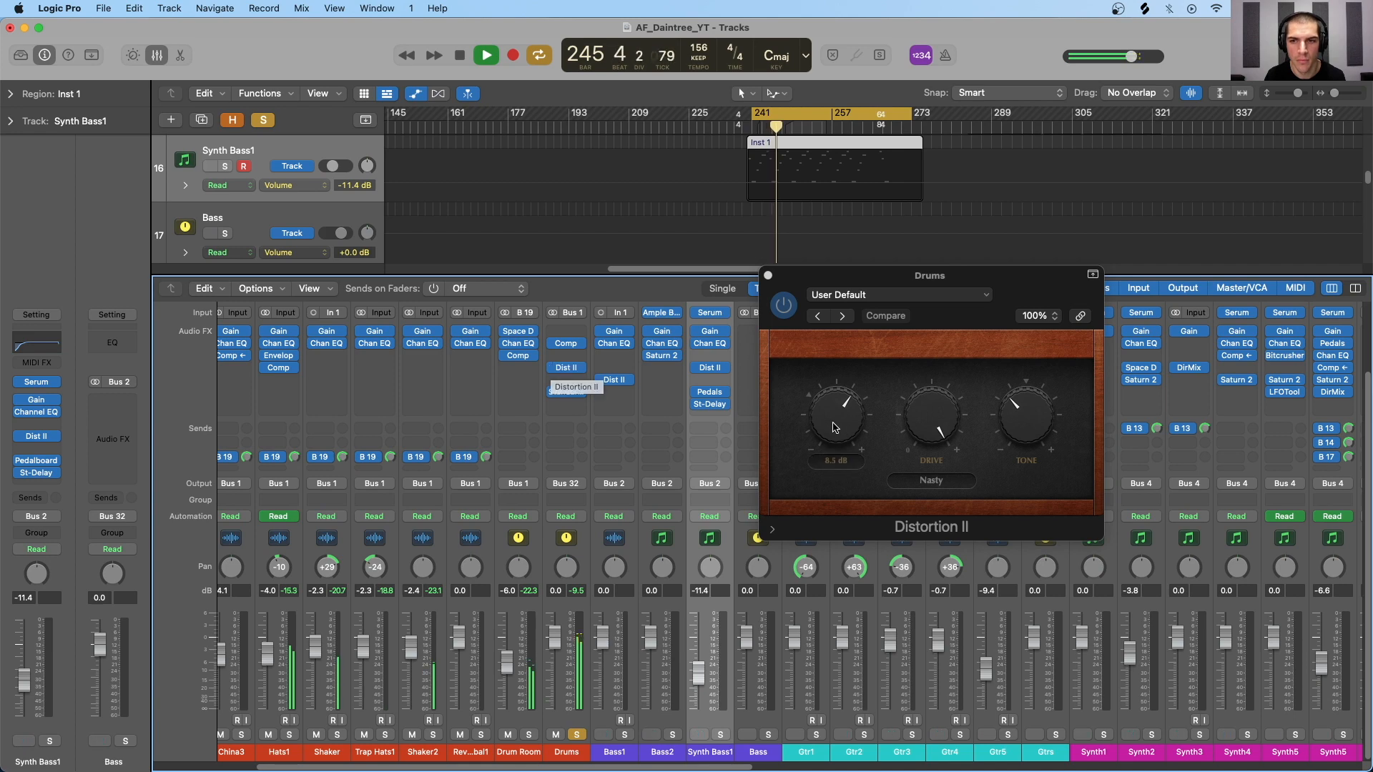
pyautogui.moveTo(838, 415); pyautogui.dragTo(835, 368)
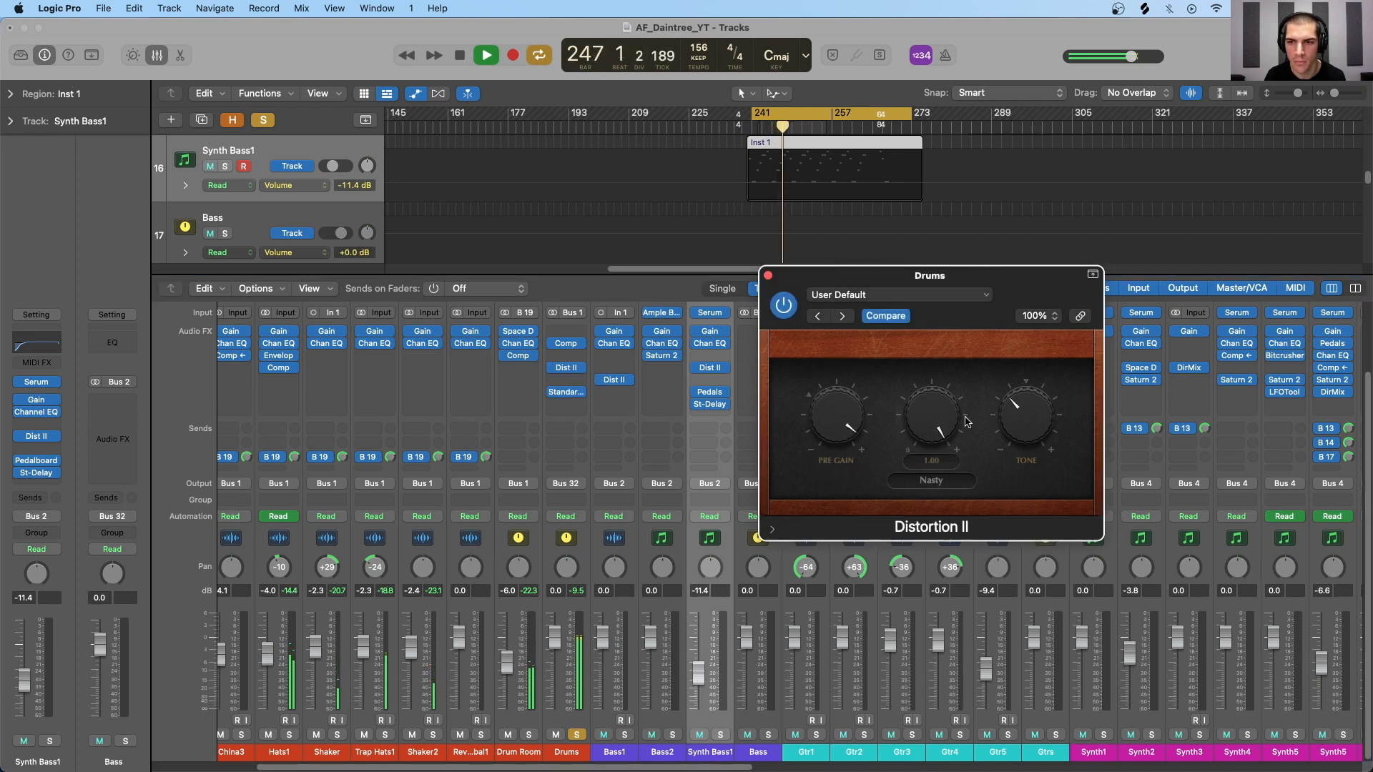
pyautogui.moveTo(1028, 409); pyautogui.dragTo(1047, 372)
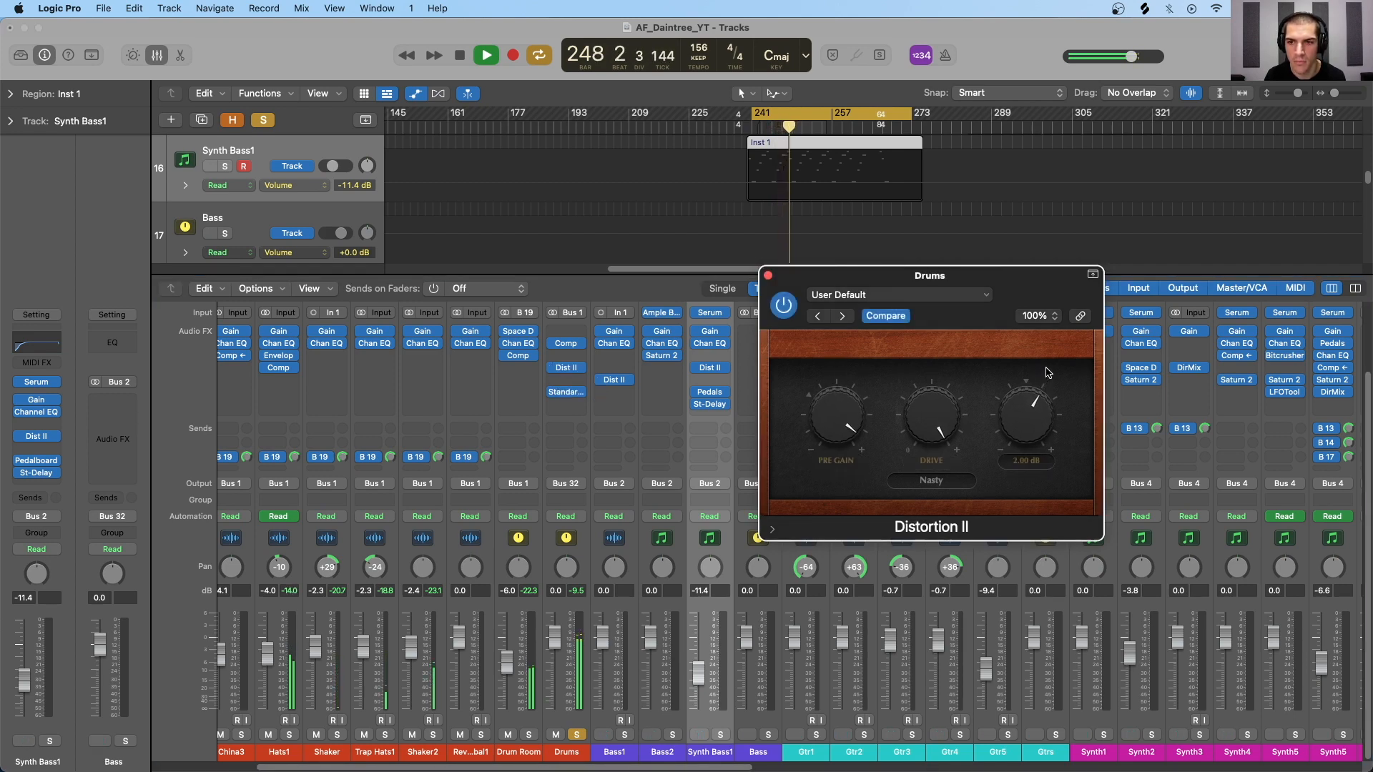
# Step: Stop playback, view the distortion types and extended parameters of the Drums Distortion II, and close the plug-in
pyautogui.press('space')
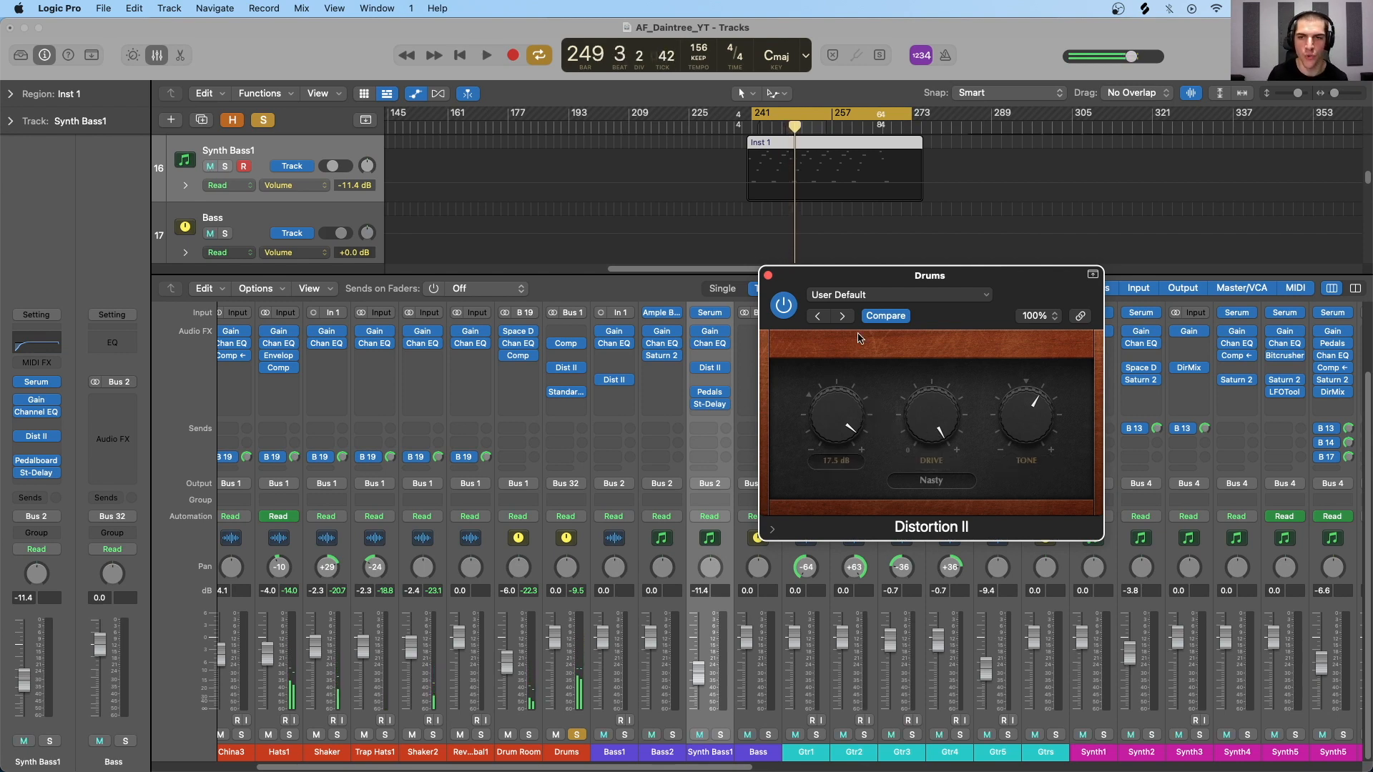
pyautogui.moveTo(842, 430)
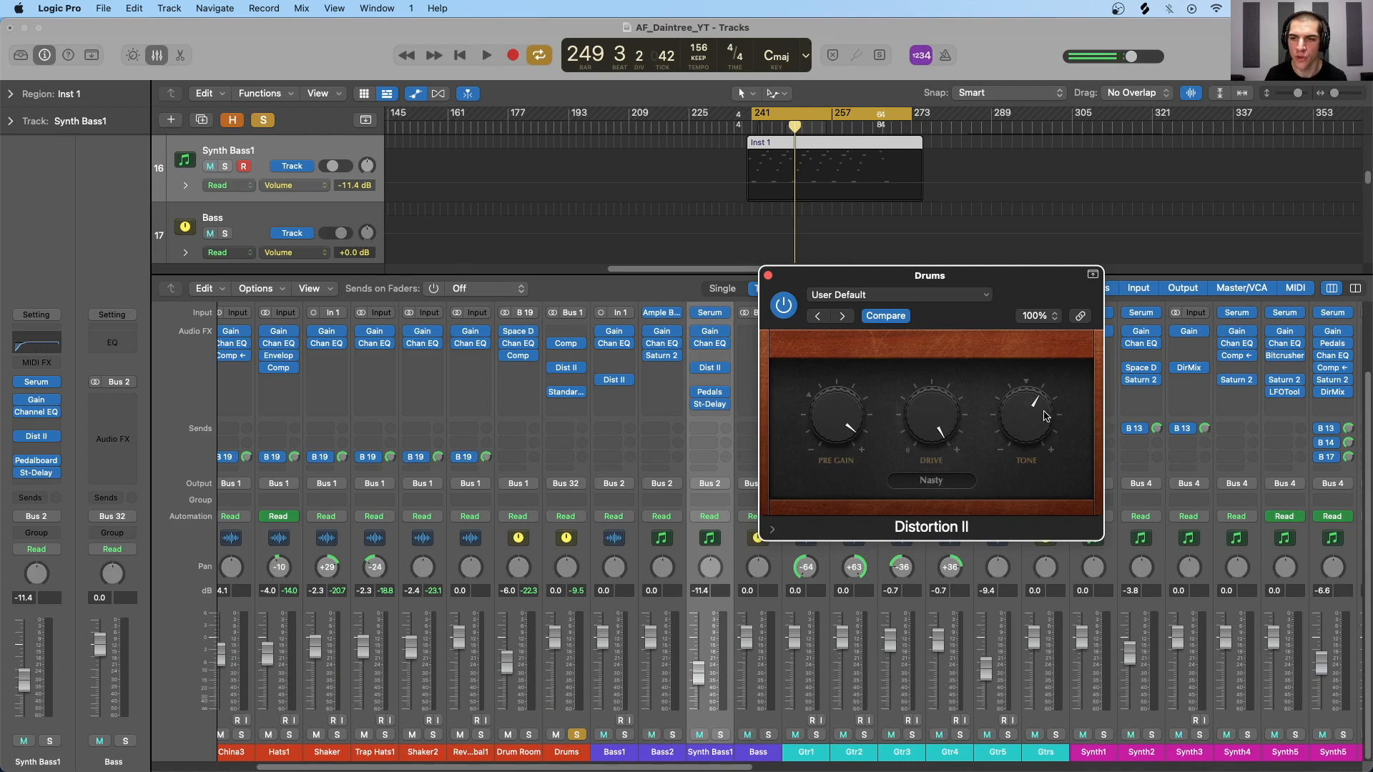
pyautogui.click(934, 482)
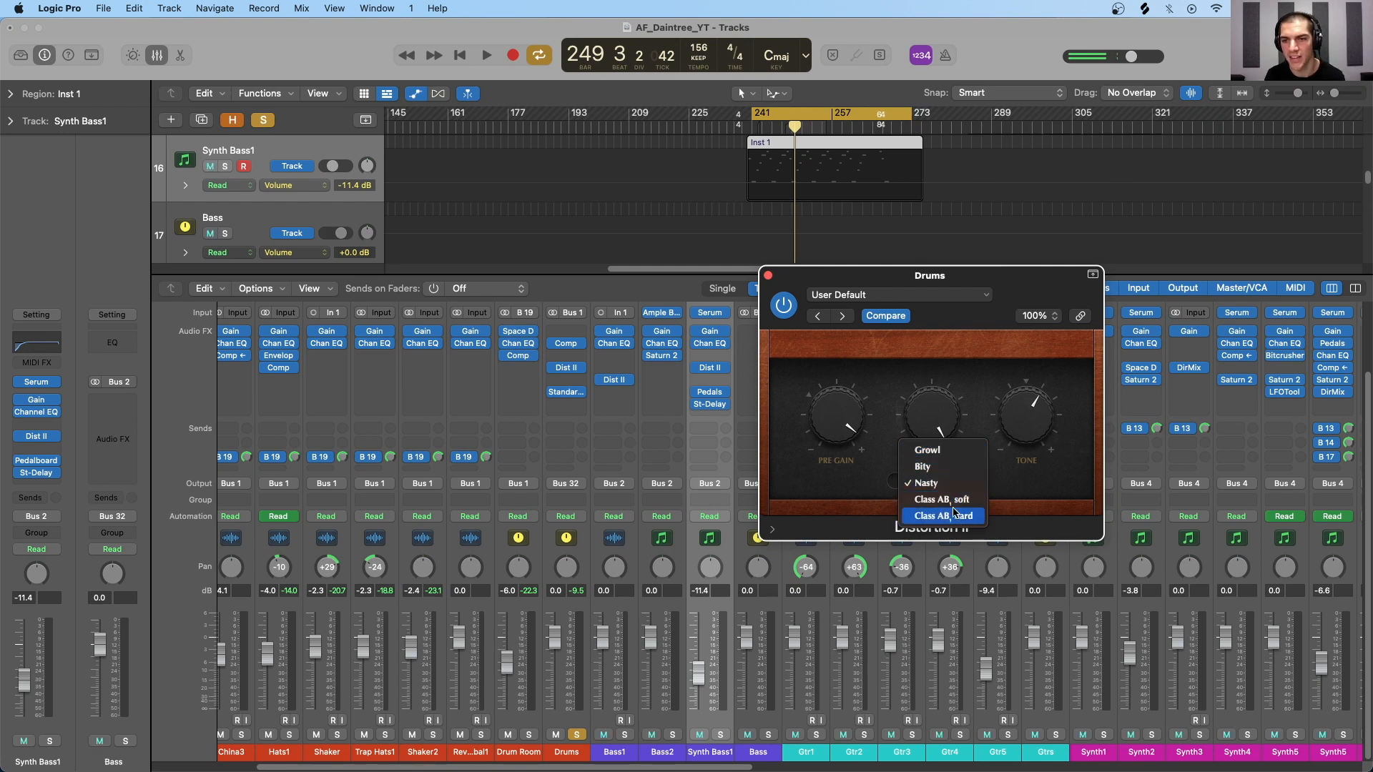
pyautogui.click(856, 533)
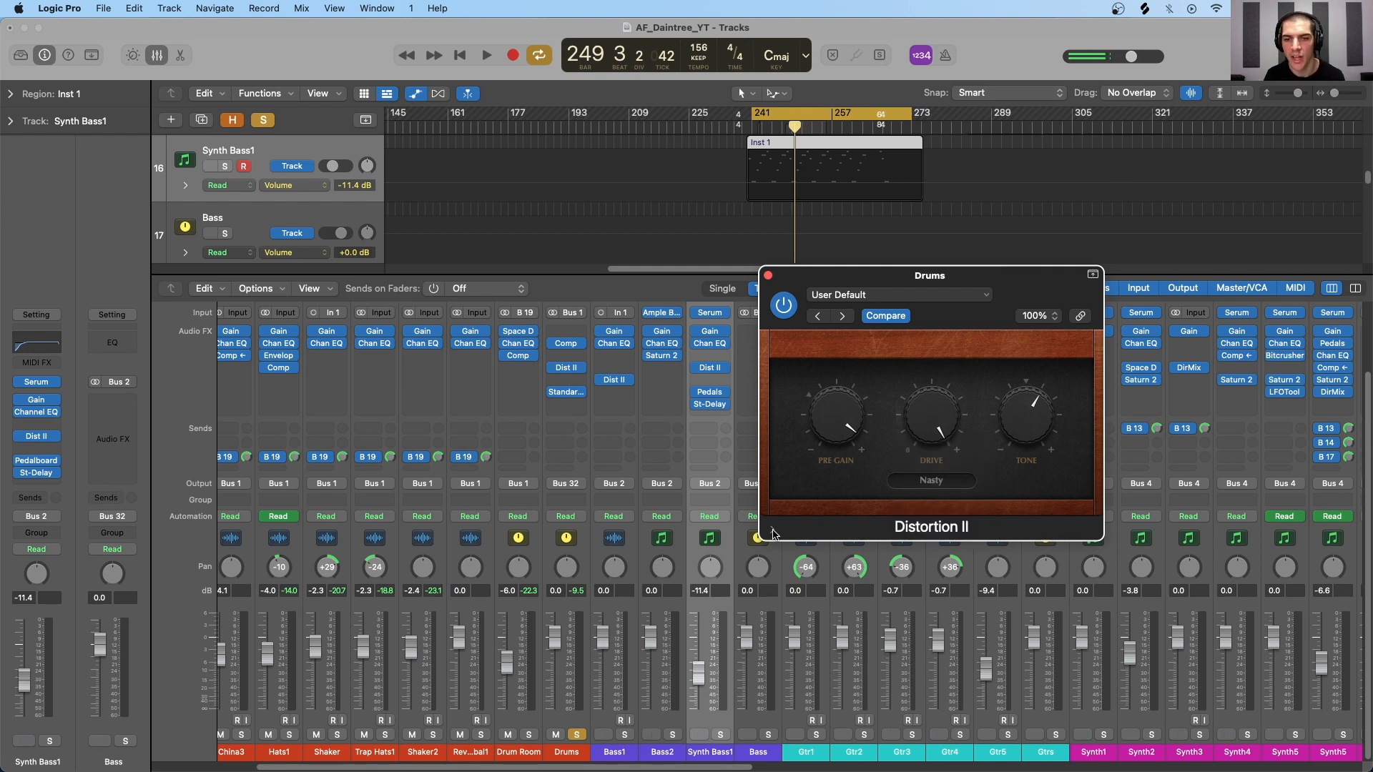
pyautogui.click(773, 530)
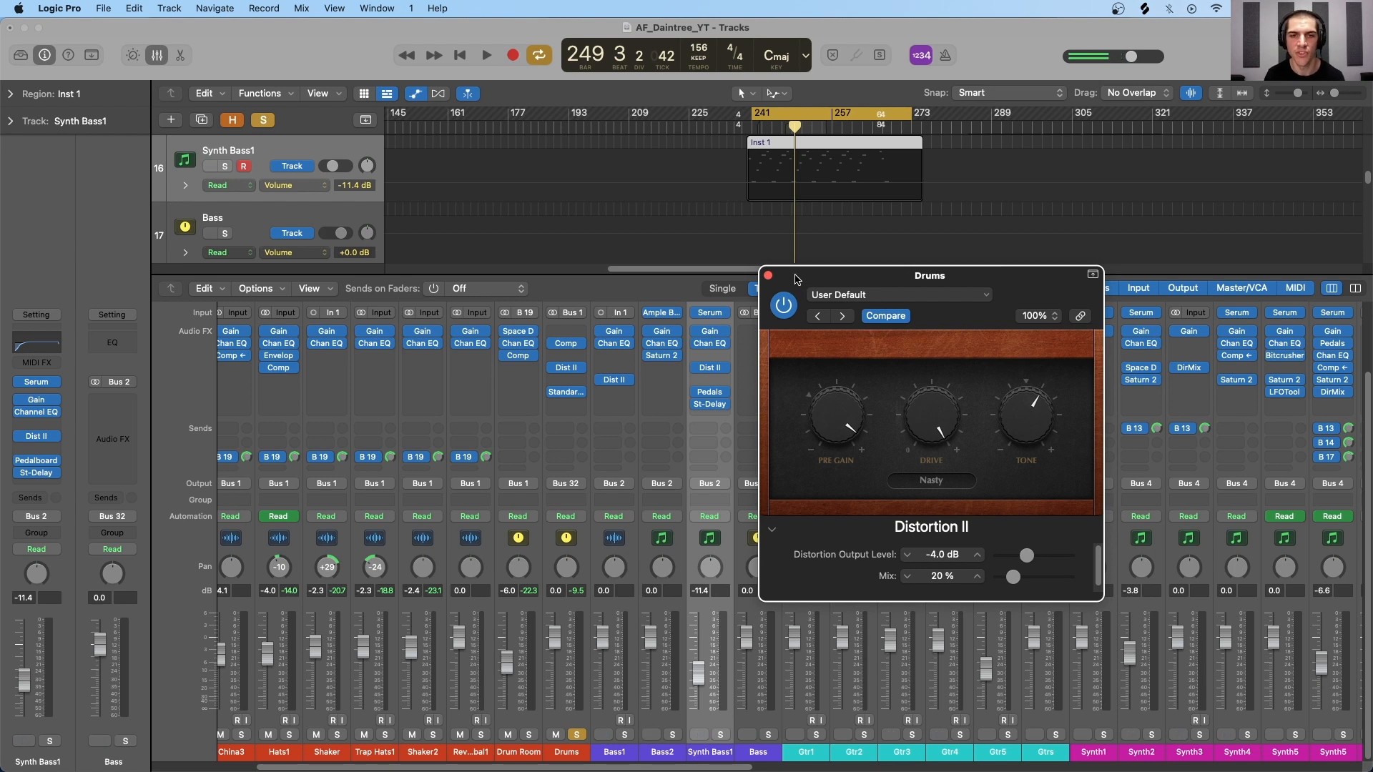
pyautogui.click(768, 277)
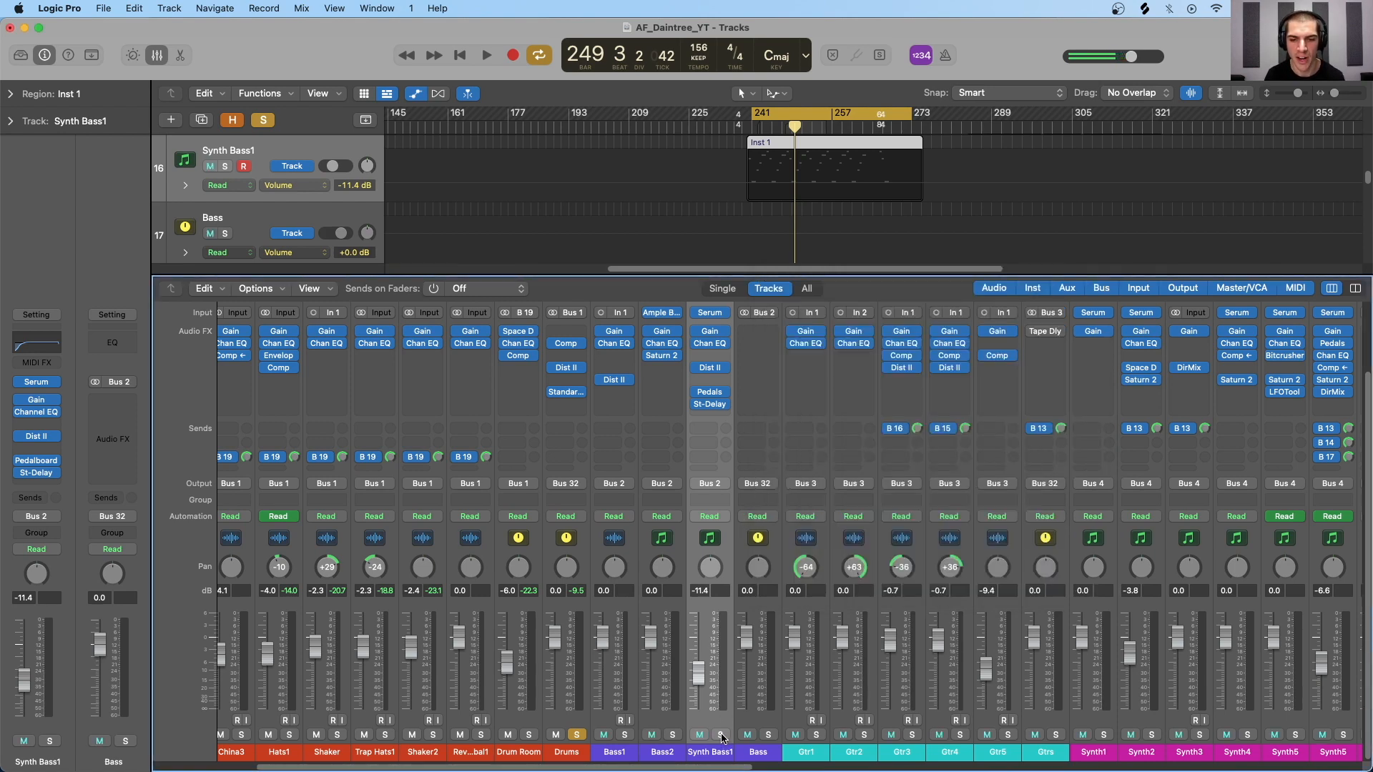
# Step: Solo Synth Bass1 instead of Drums, start playback, and open its Distortion II clear of the channel strip
pyautogui.click(721, 735)
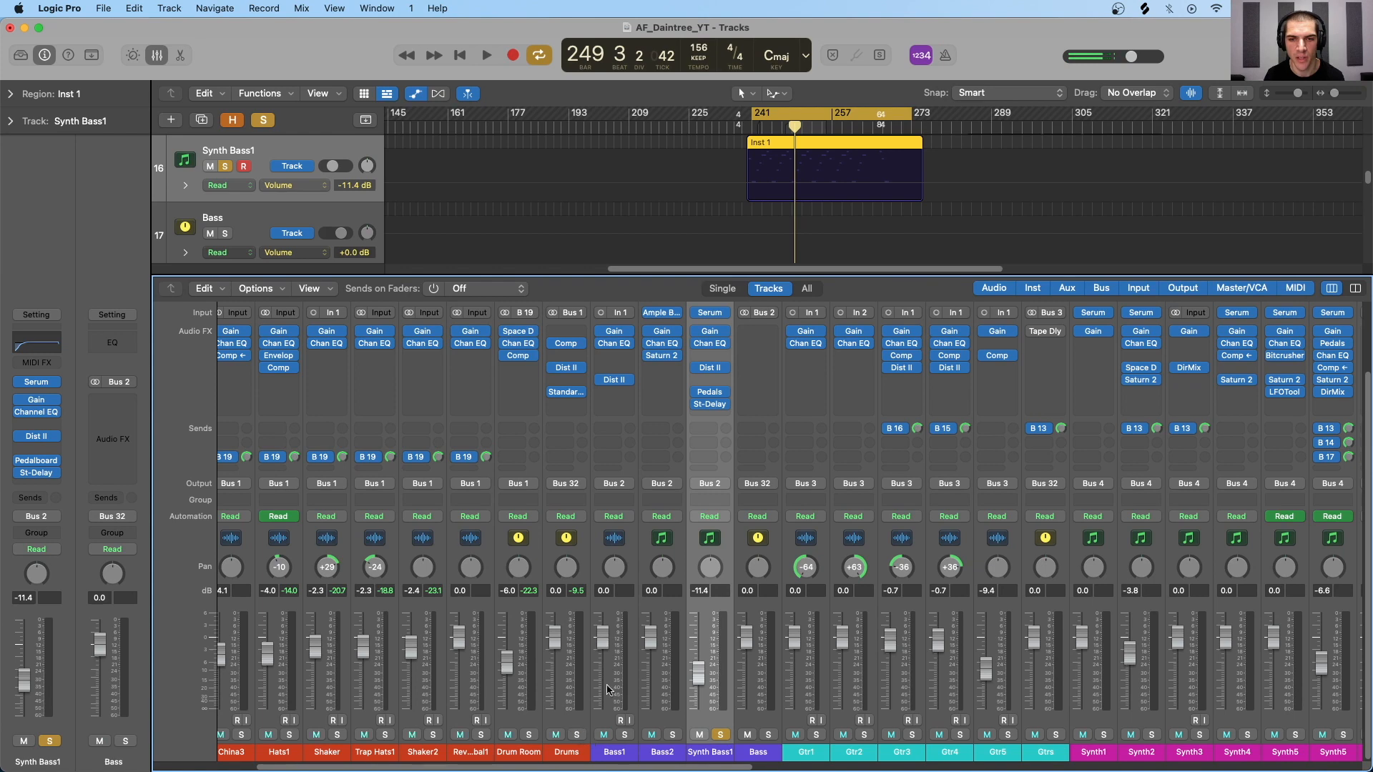
pyautogui.click(709, 368)
pyautogui.press('space')
pyautogui.moveTo(685, 292); pyautogui.dragTo(1084, 258)
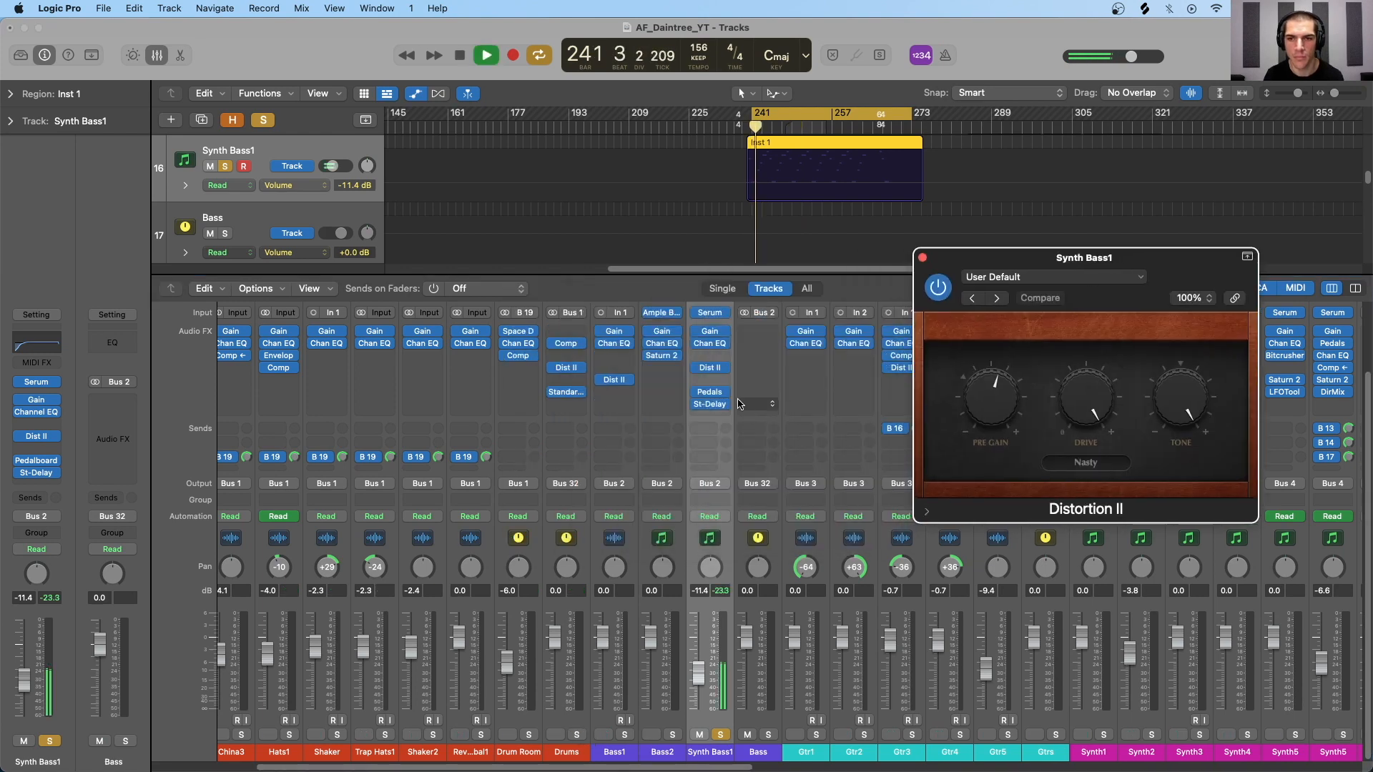
# Step: Compare Synth Bass1 with Distortion II bypassed and active, leave it active, and stop playback
pyautogui.click(697, 368)
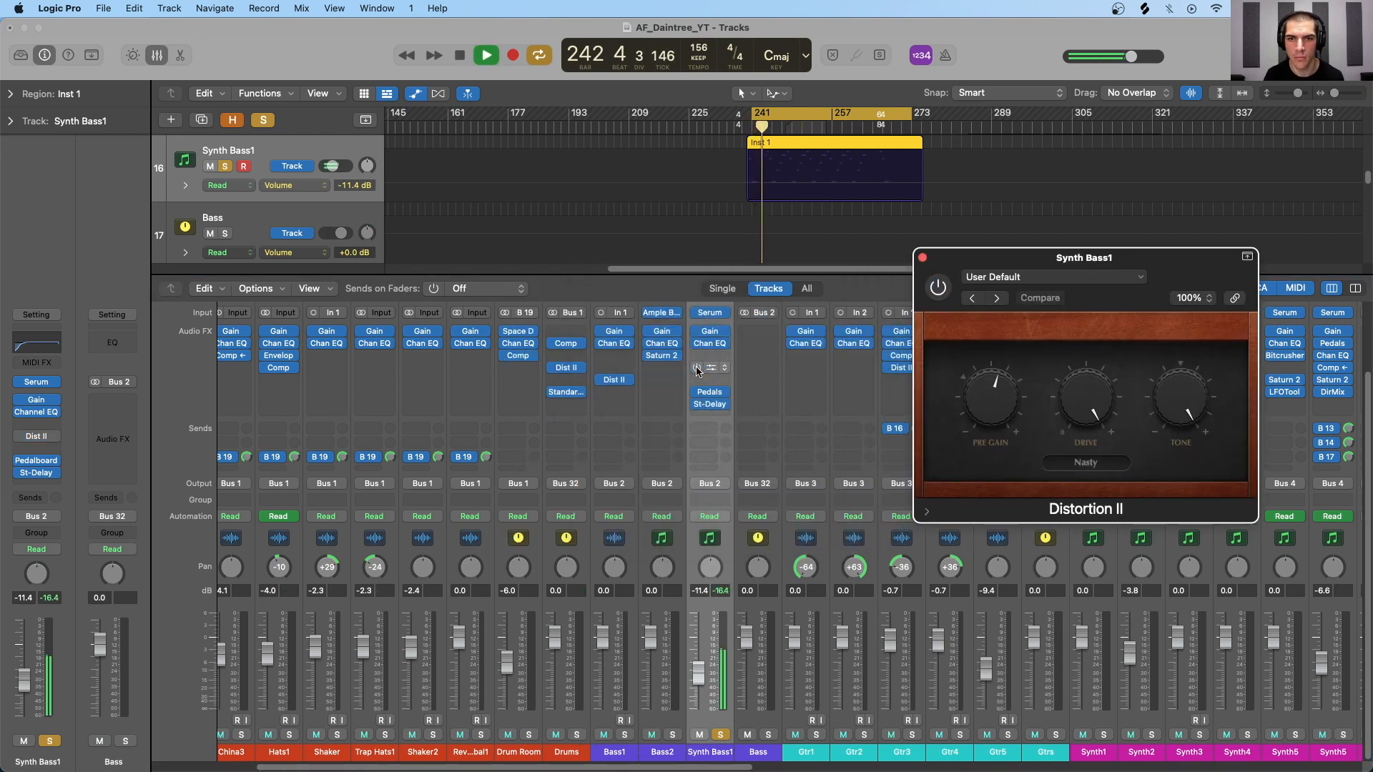
pyautogui.click(697, 367)
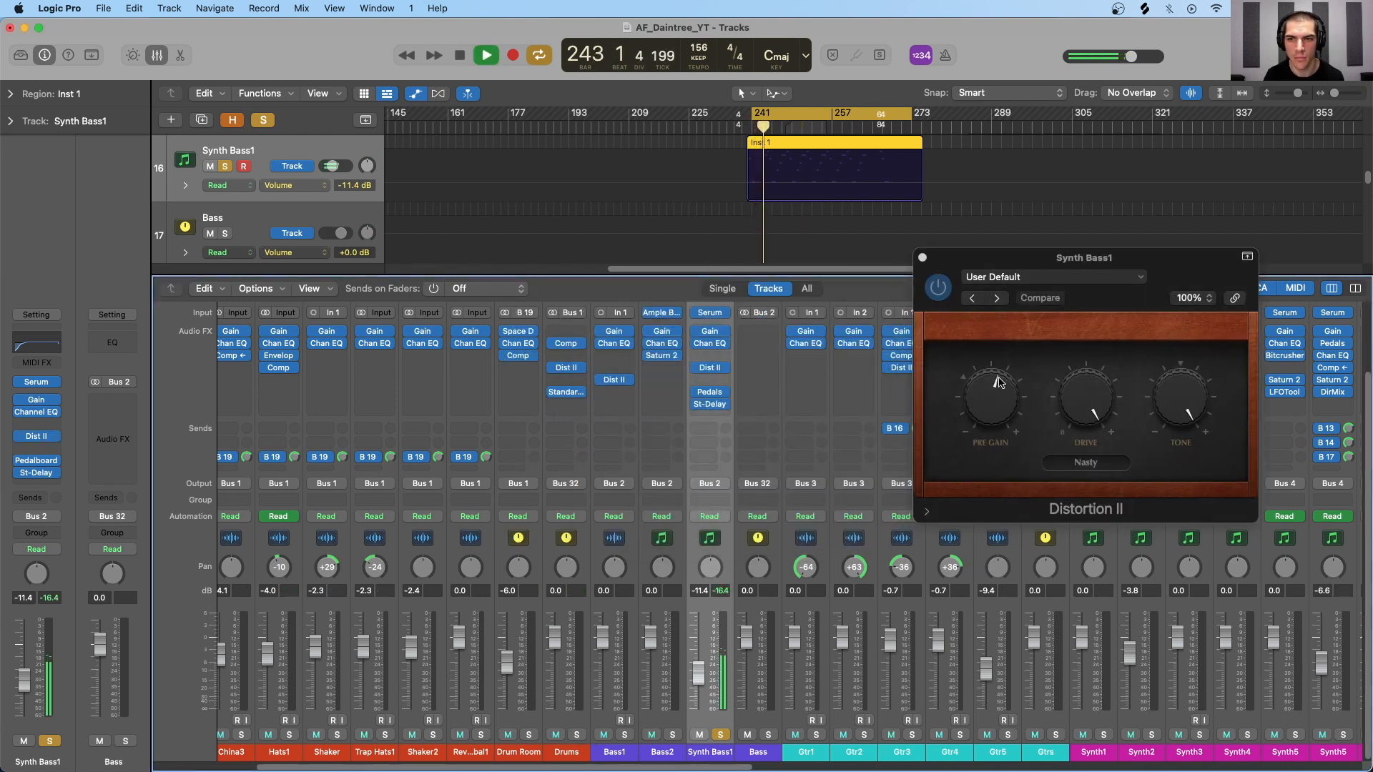
pyautogui.click(697, 368)
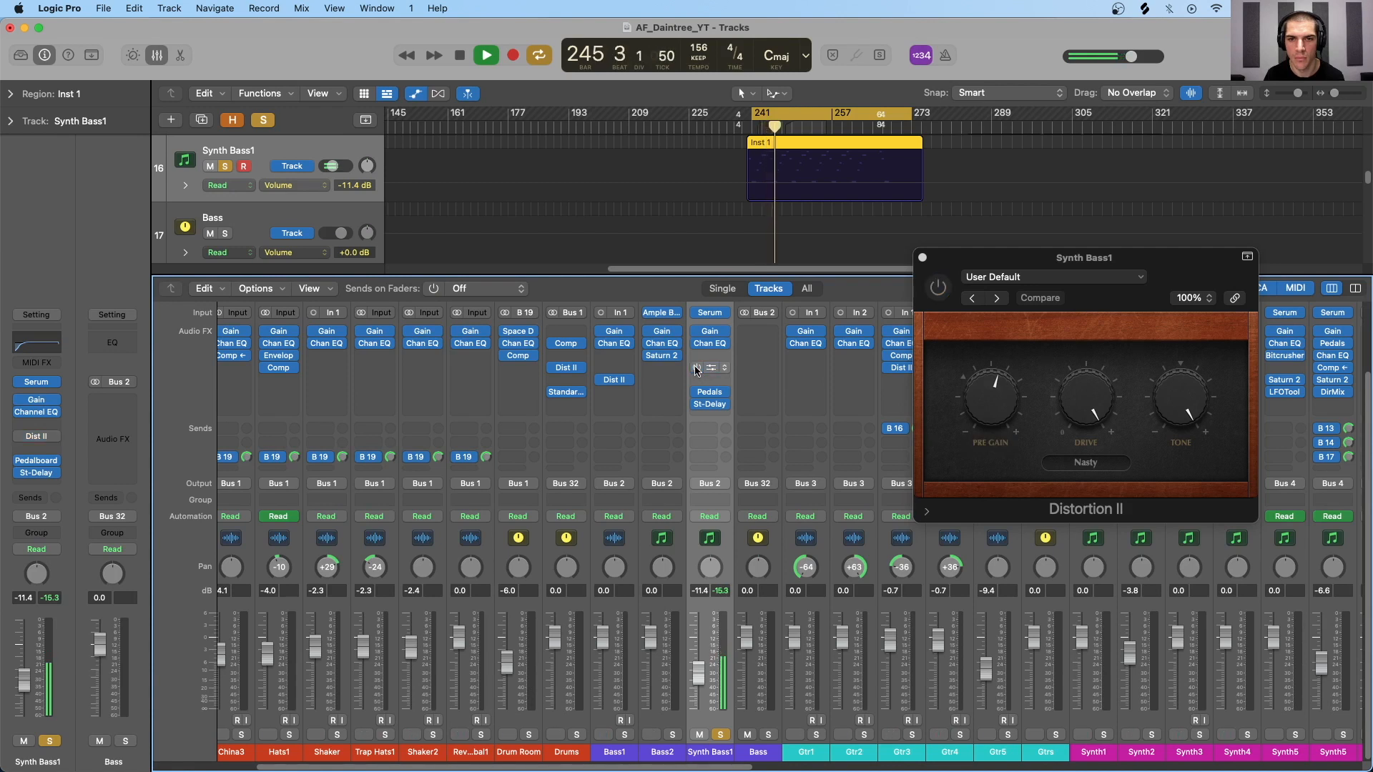
pyautogui.click(696, 368)
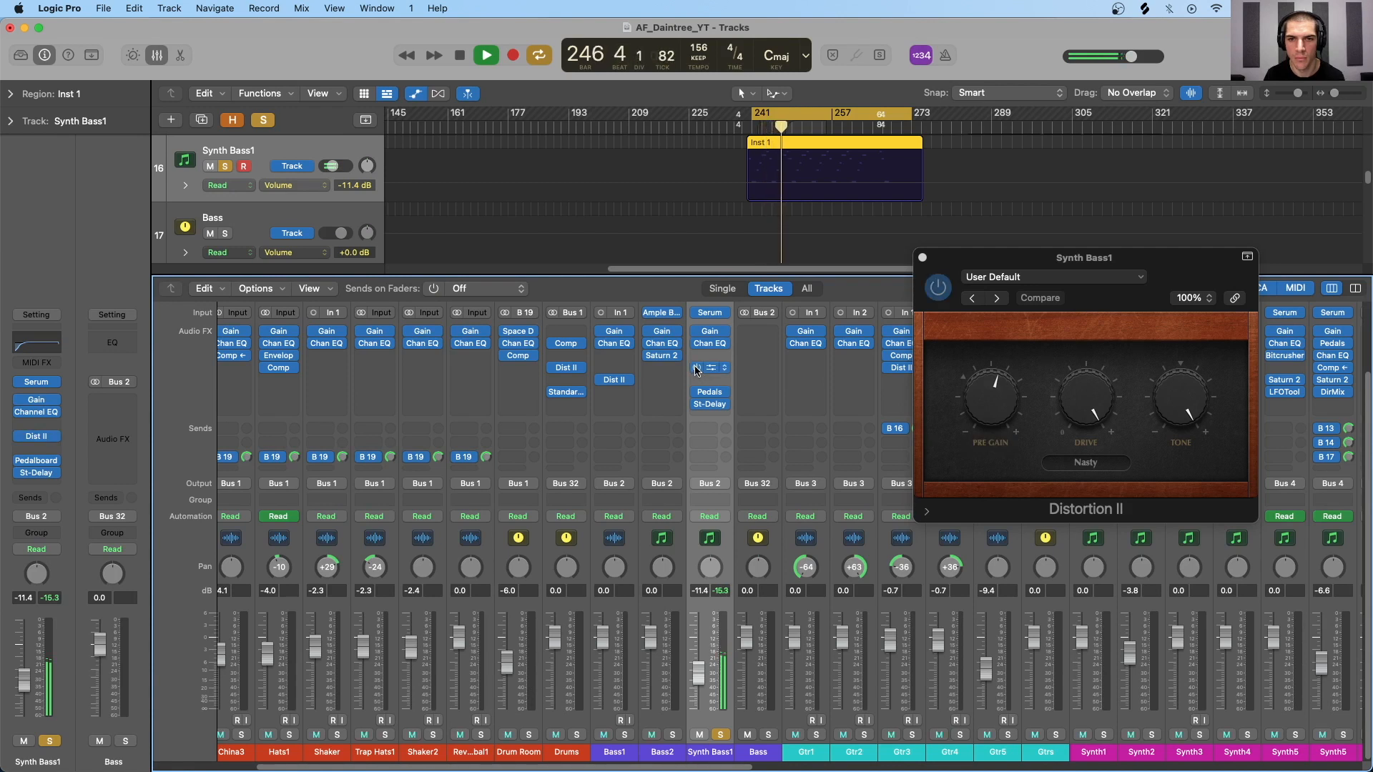
pyautogui.press('space')
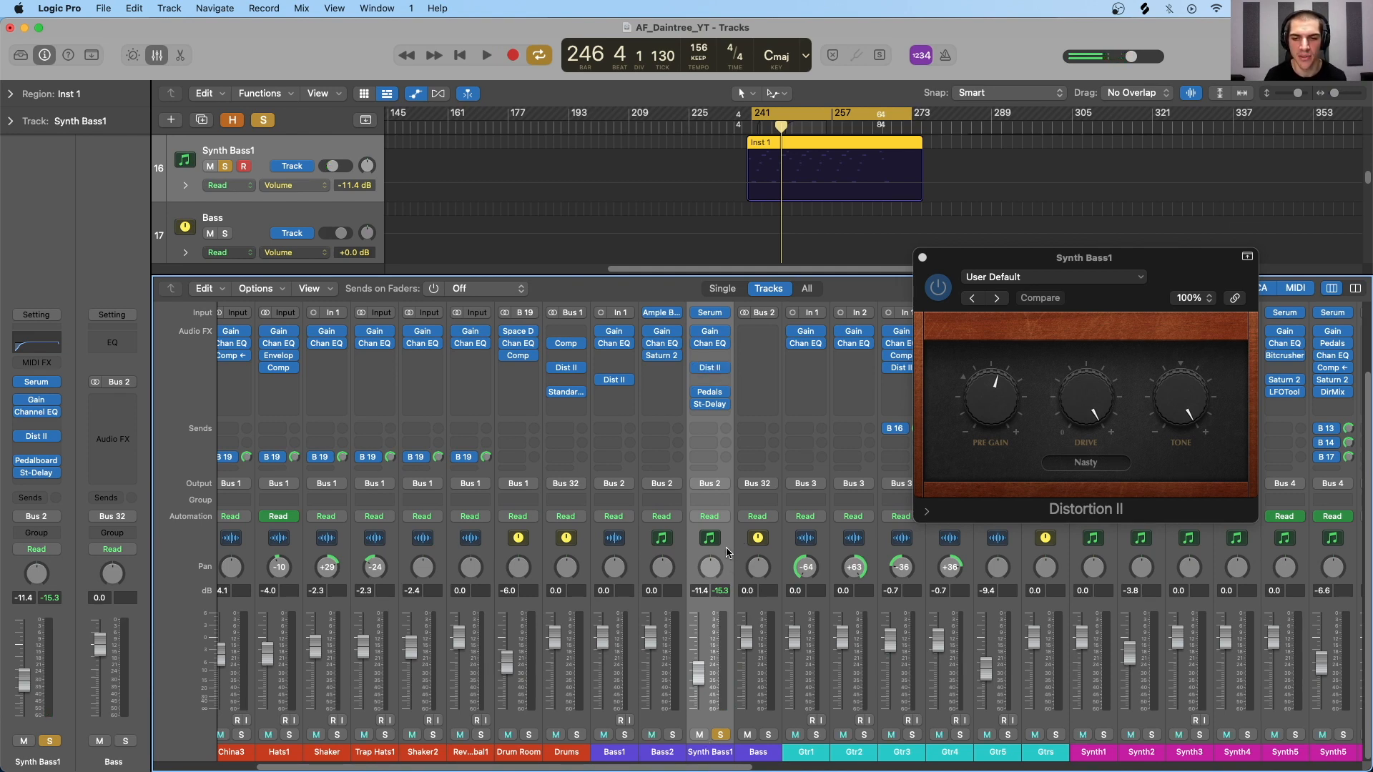
# Step: Select and solo Gtr3 and Gtr4 together, start playback, and open both their Distortion II plug-ins side by side
pyautogui.hscroll(5, 732, 547)
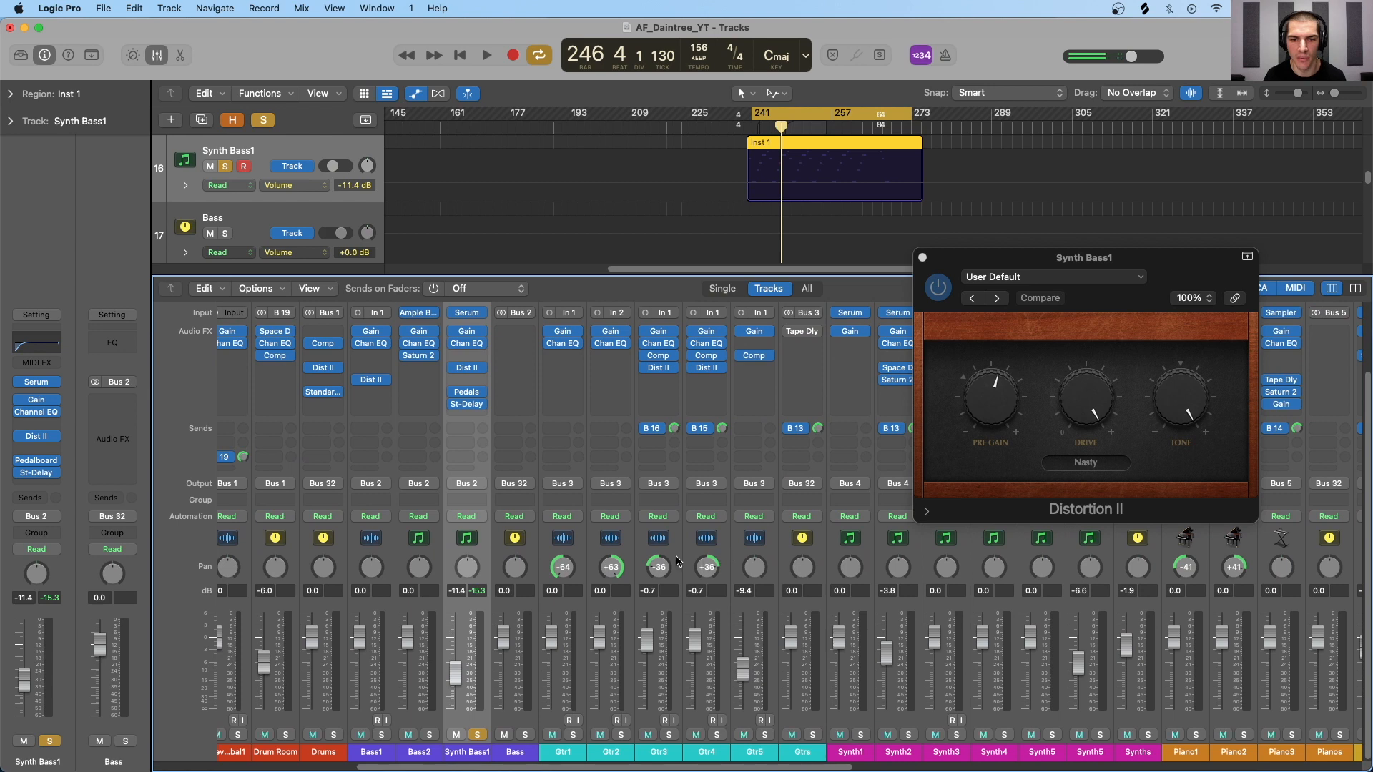
pyautogui.click(679, 561)
pyautogui.keyDown('shift'); pyautogui.click(726, 558); pyautogui.keyUp('shift')
pyautogui.click(669, 735)
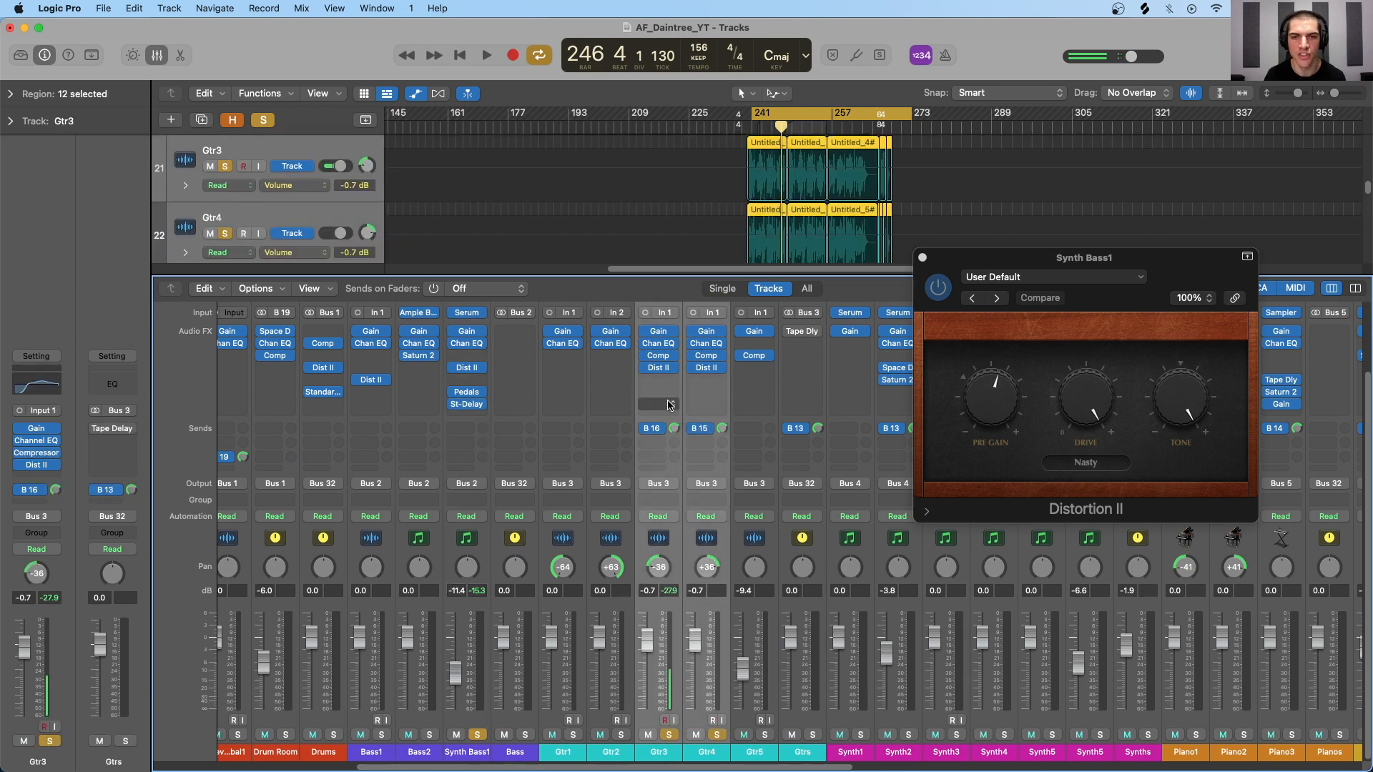
pyautogui.press('space')
pyautogui.click(658, 367)
pyautogui.moveTo(743, 340); pyautogui.dragTo(494, 332)
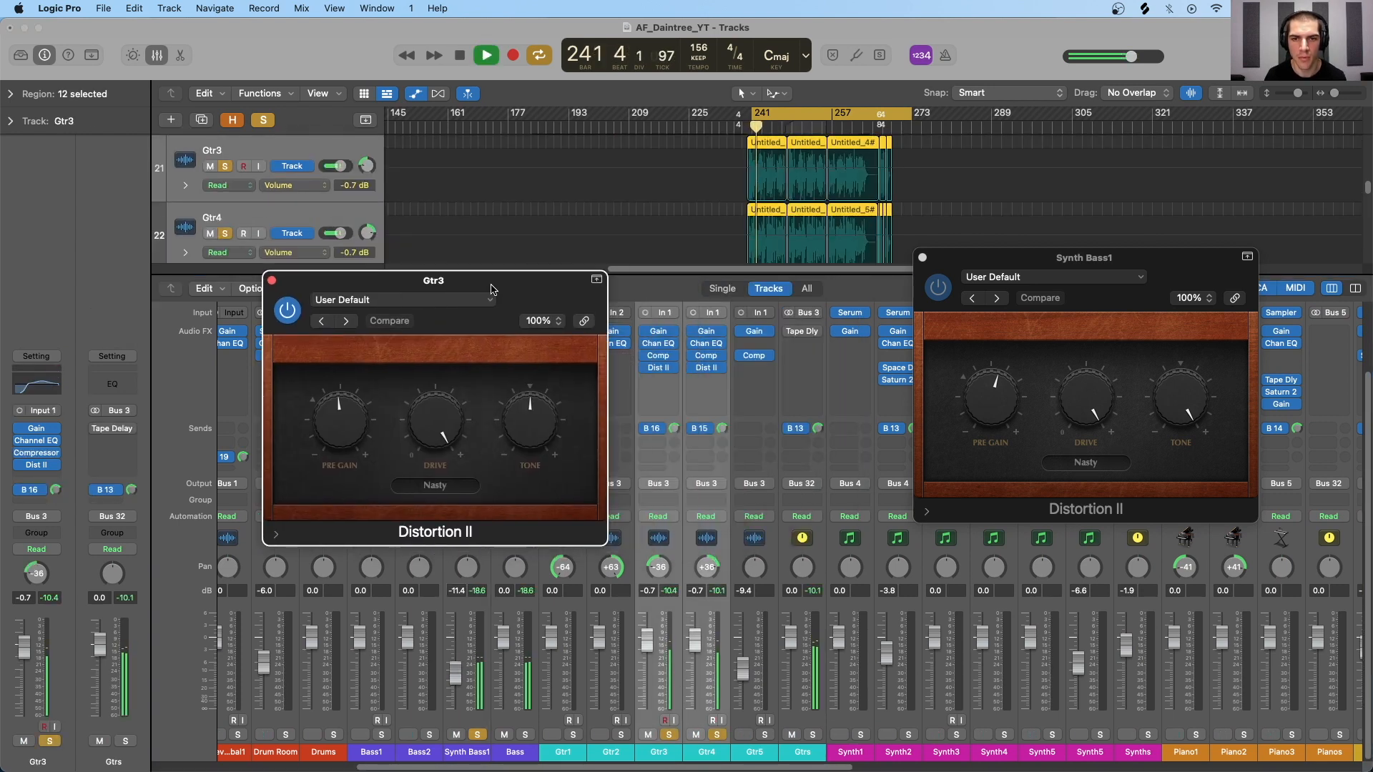
pyautogui.click(704, 367)
pyautogui.moveTo(692, 290); pyautogui.dragTo(887, 289)
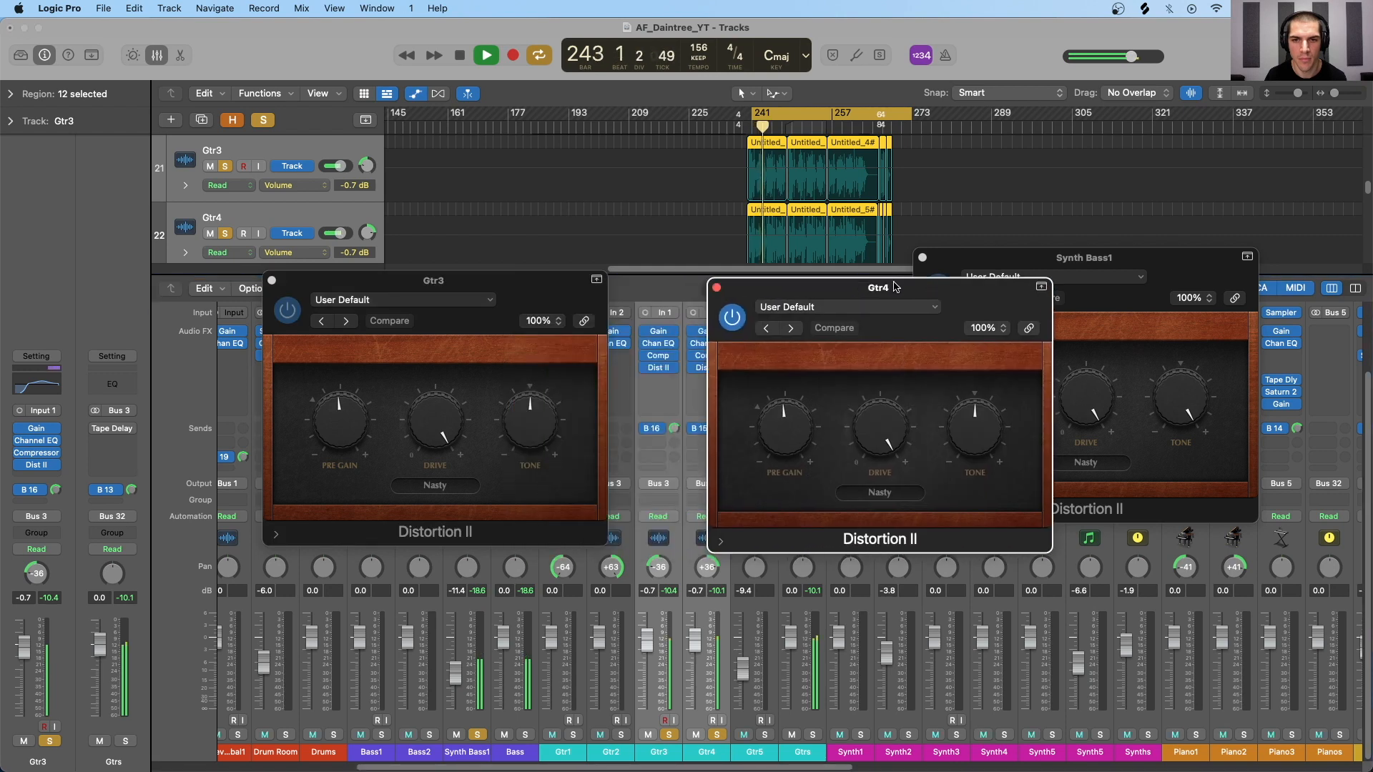
# Step: Compare Gtr3 and Gtr4 with Distortion II bypassed and active, stop playback, and close all the open plug-in windows
pyautogui.click(645, 371)
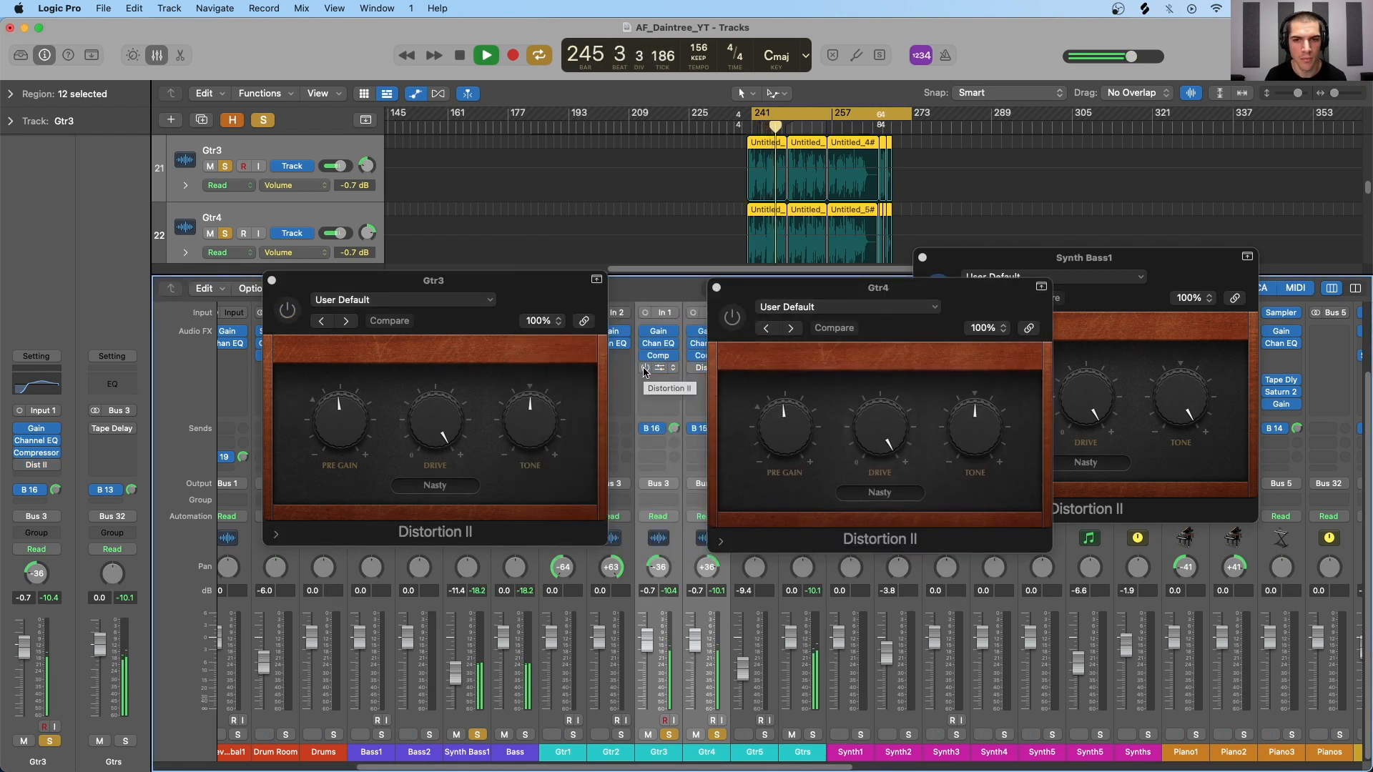
pyautogui.click(645, 369)
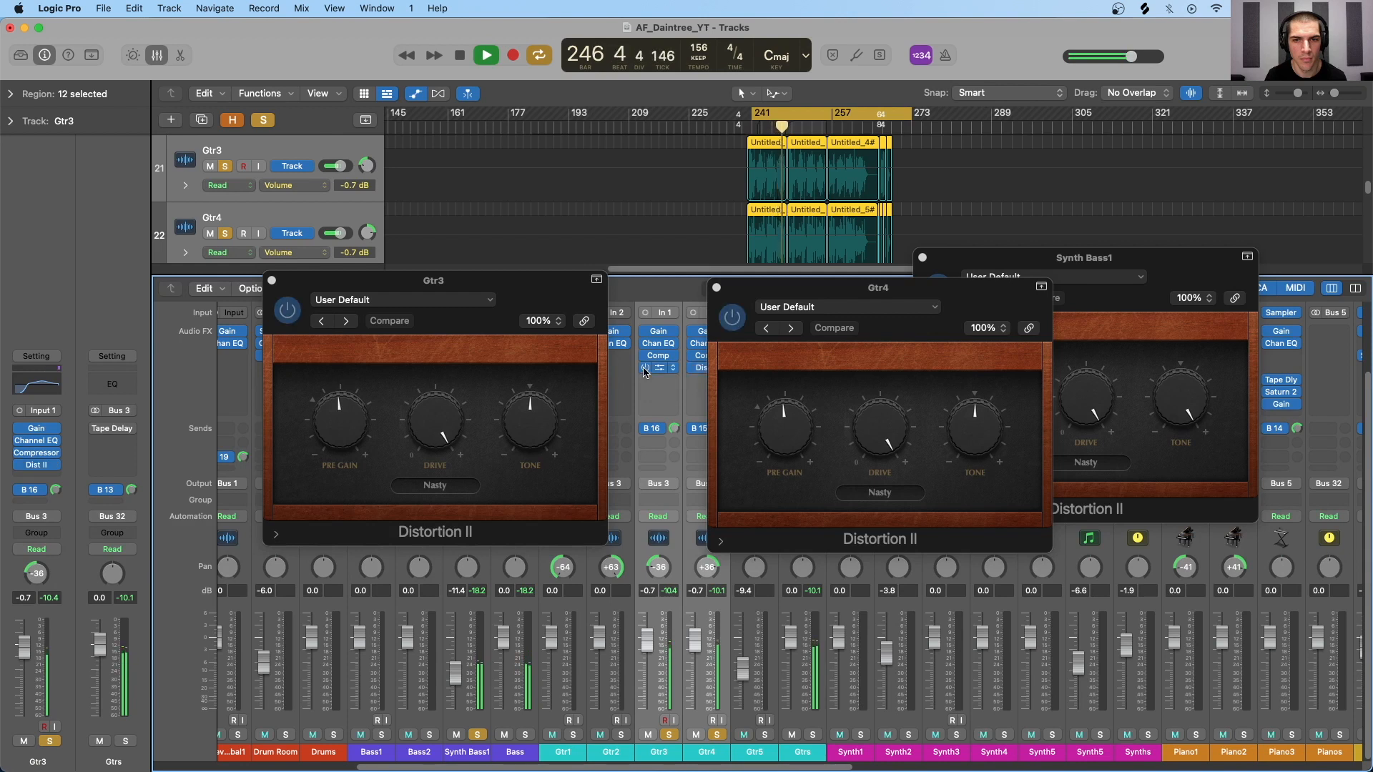
pyautogui.press('space')
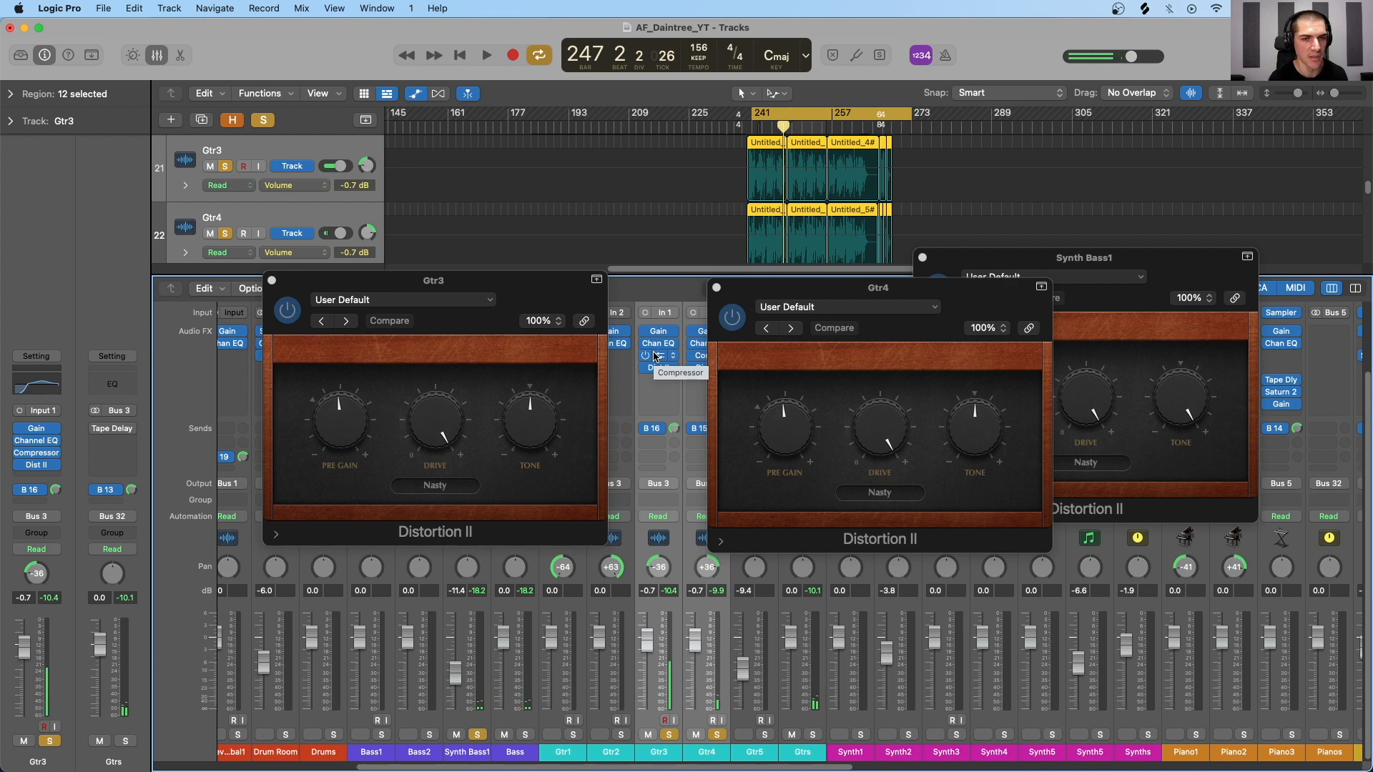
pyautogui.click(717, 288)
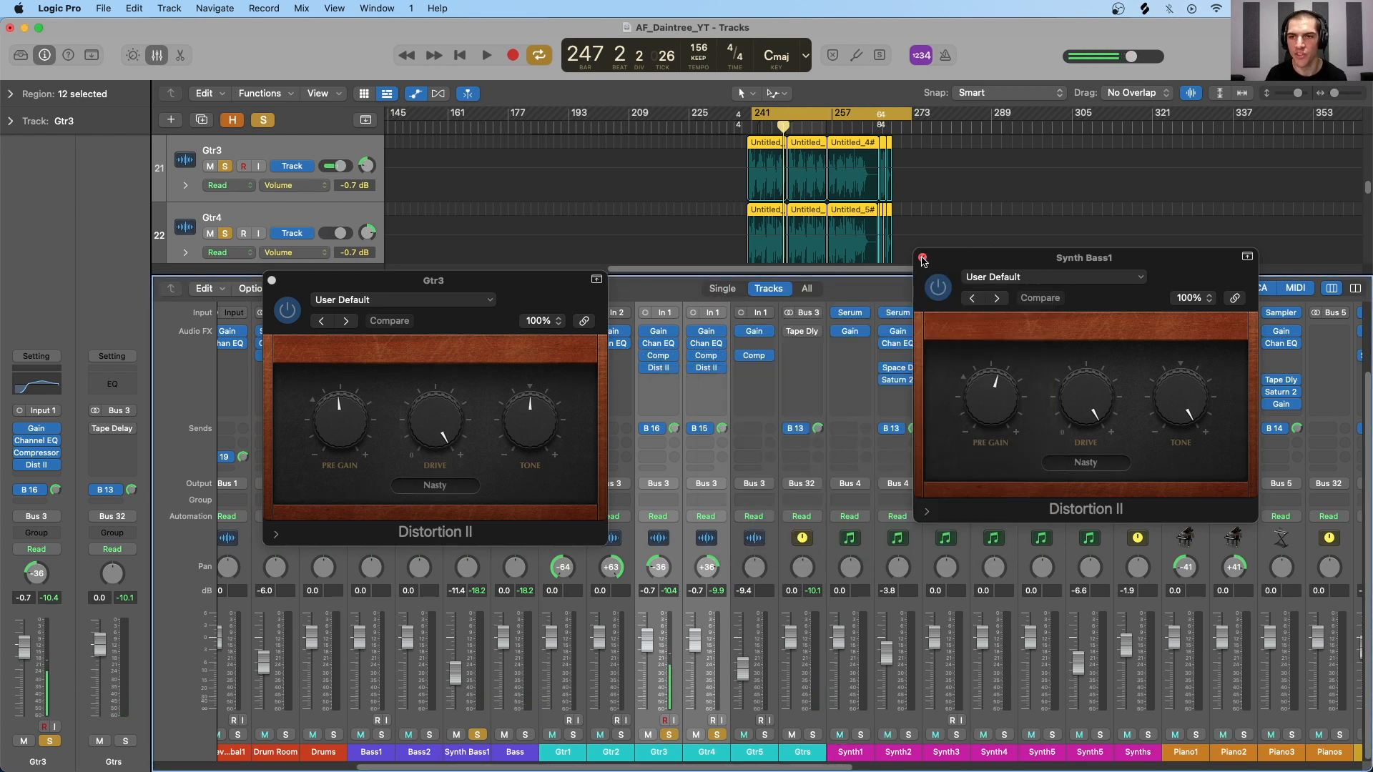
pyautogui.click(923, 257)
pyautogui.click(272, 281)
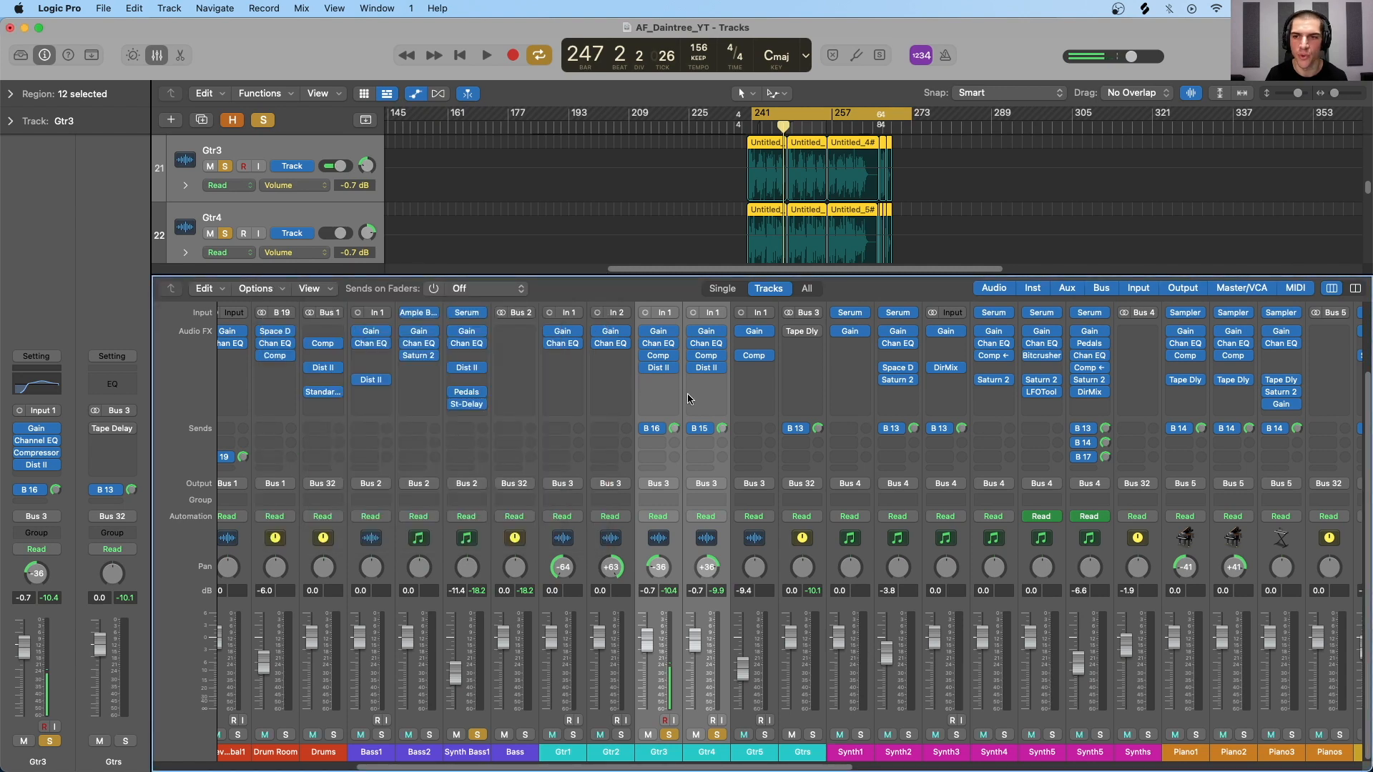
# Step: Open Saturn 2 on Synth2, look through its distortion style categories, and close it without changing the style
pyautogui.click(900, 383)
pyautogui.moveTo(827, 297); pyautogui.dragTo(785, 249)
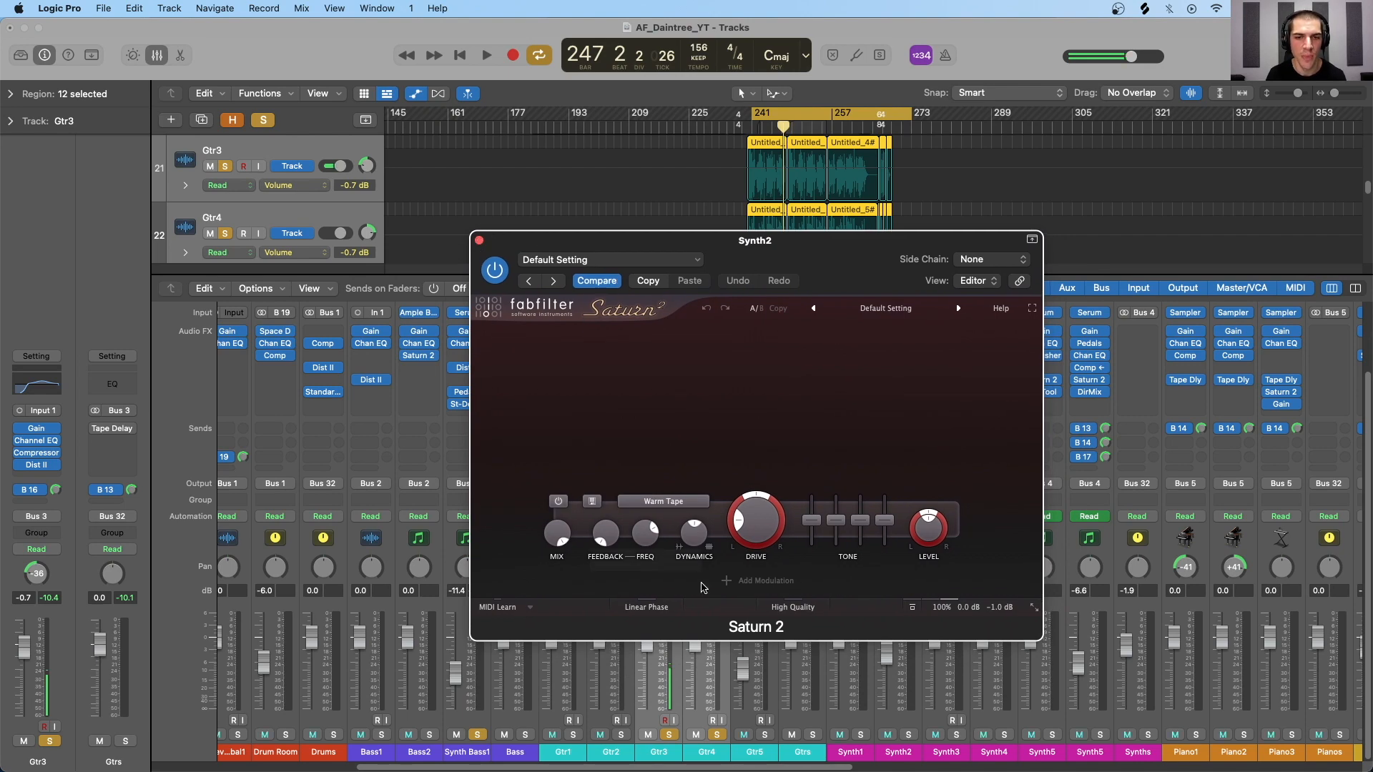
pyautogui.click(664, 502)
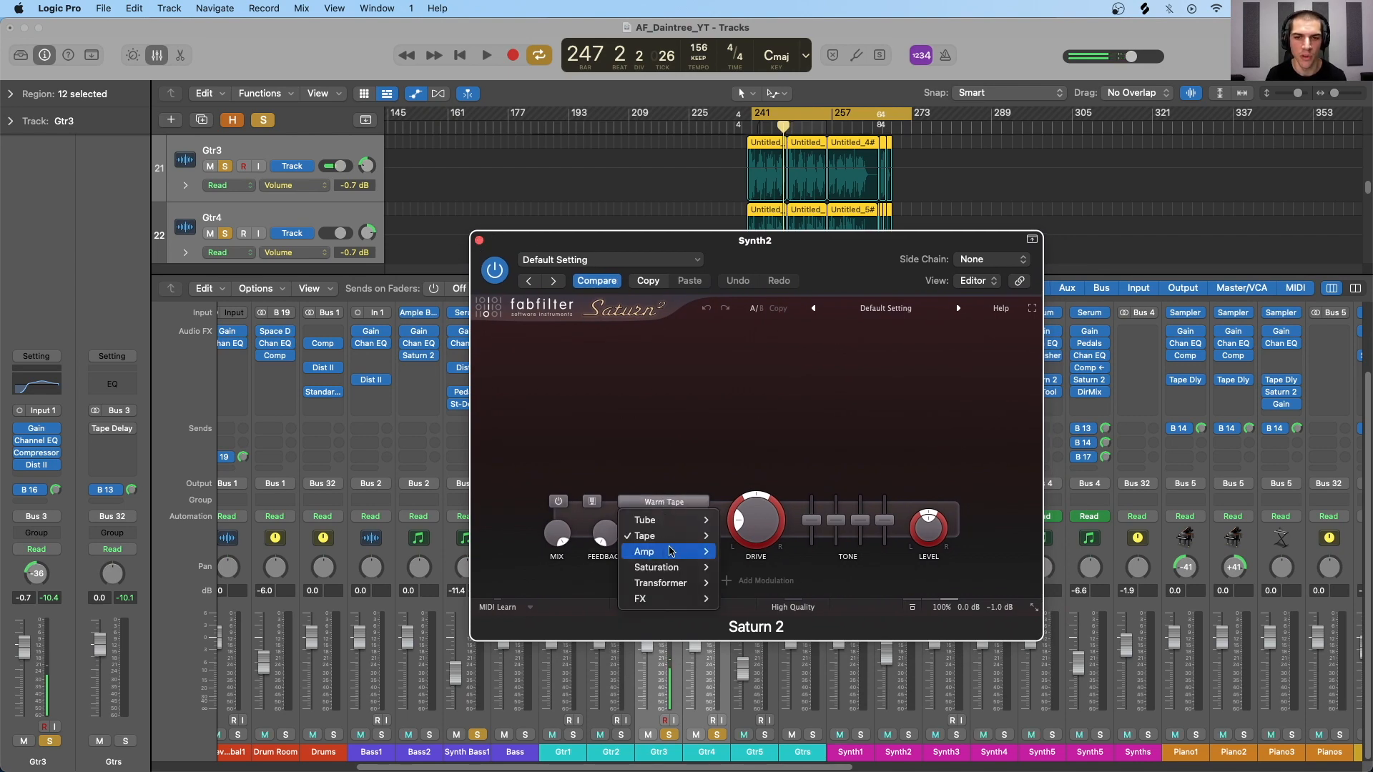
pyautogui.click(526, 257)
pyautogui.click(479, 241)
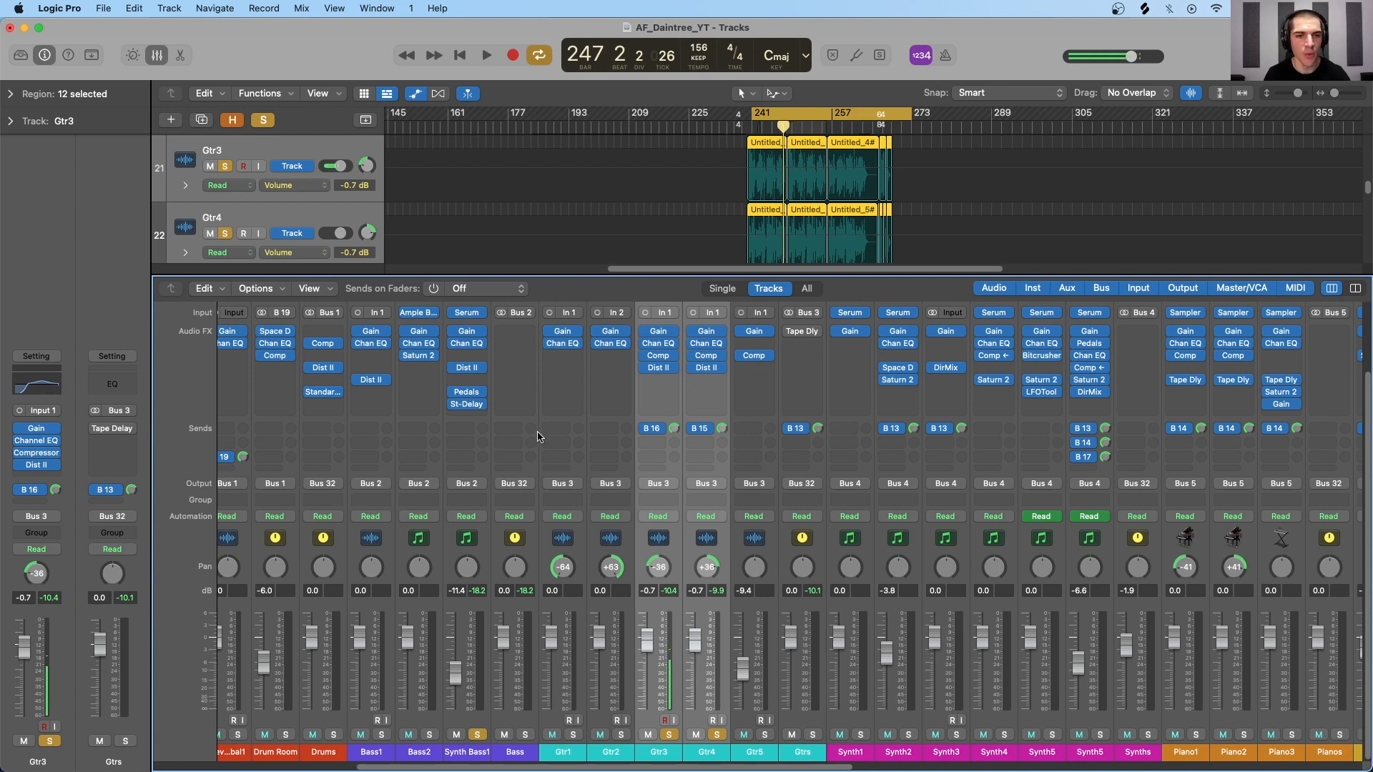
# Step: Select Synth3, open its Direction Mixer plug-in, and solo the channel
pyautogui.click(487, 576)
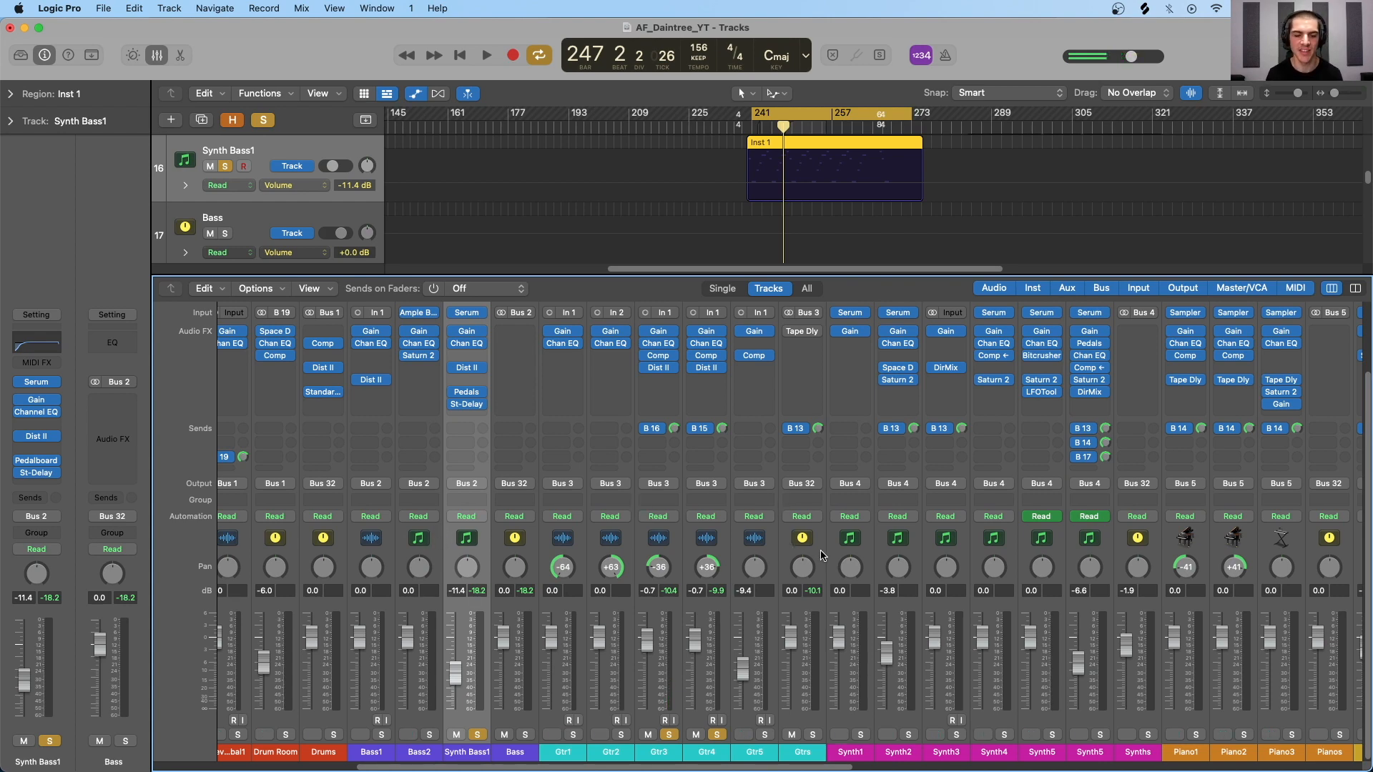
pyautogui.hscroll(5, 837, 524)
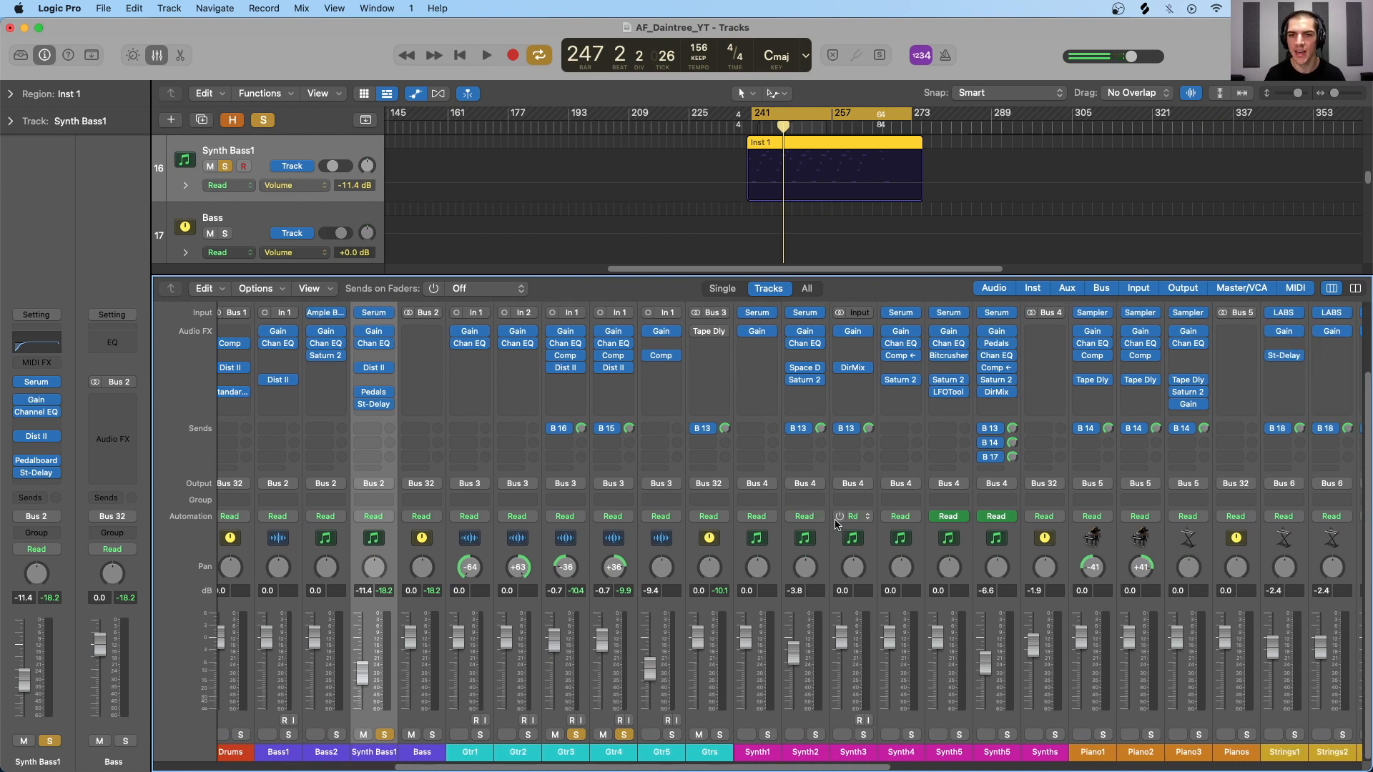
pyautogui.click(762, 555)
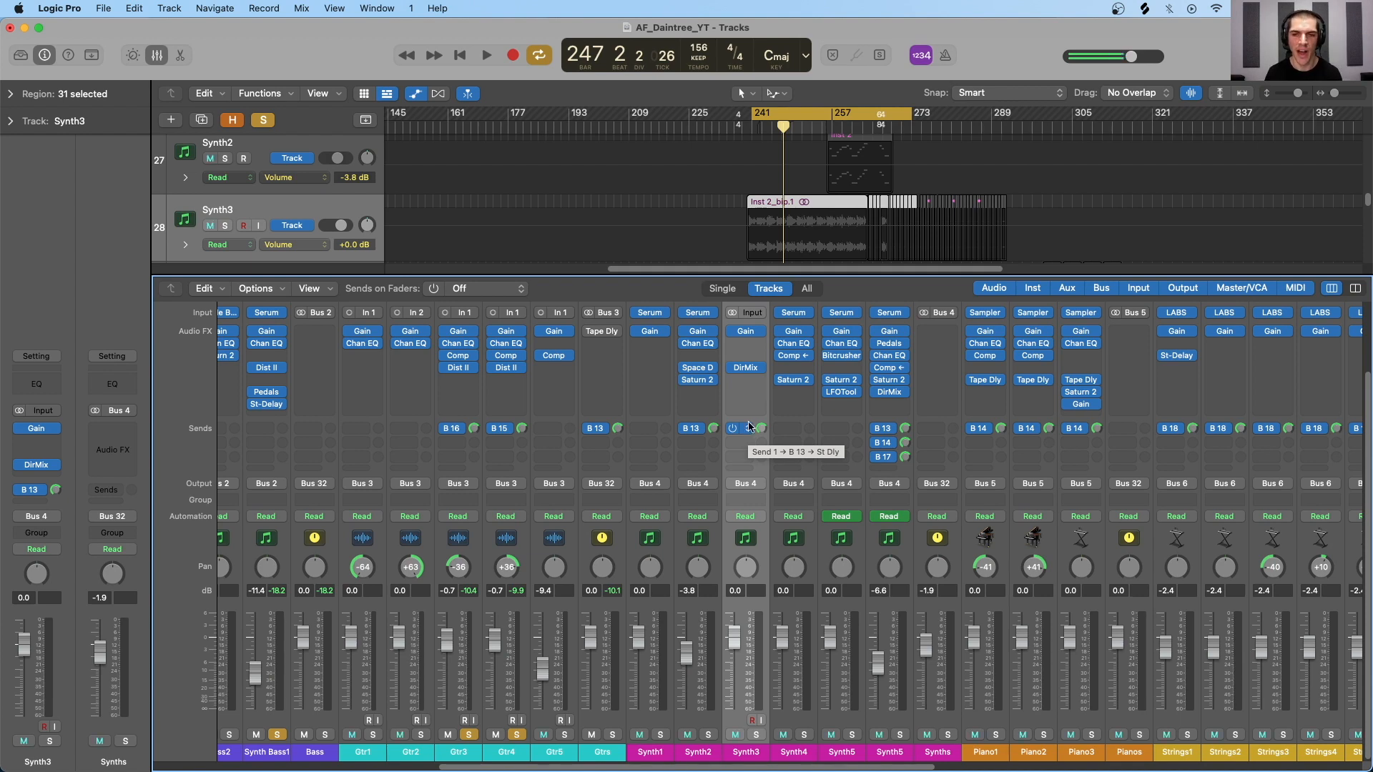
pyautogui.click(748, 369)
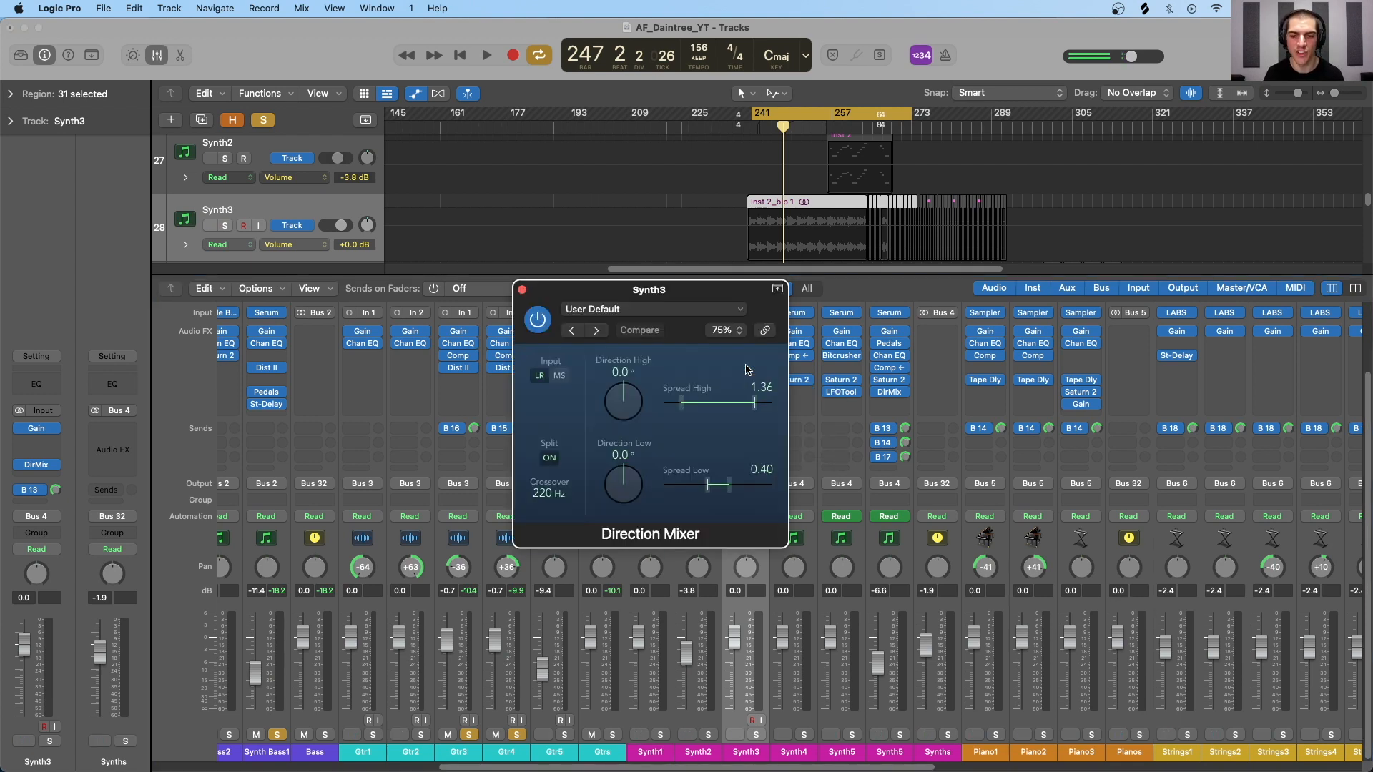
pyautogui.moveTo(708, 300); pyautogui.dragTo(618, 229)
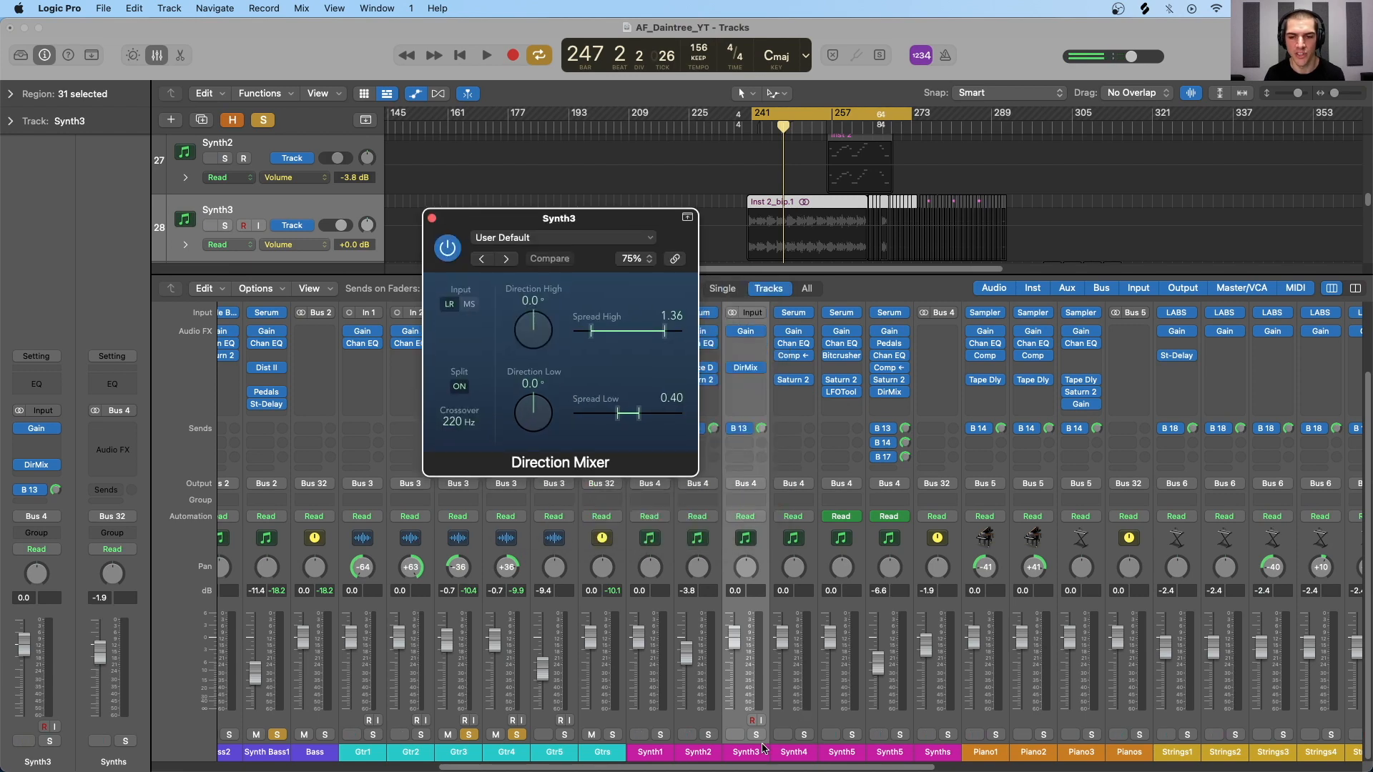
pyautogui.click(756, 735)
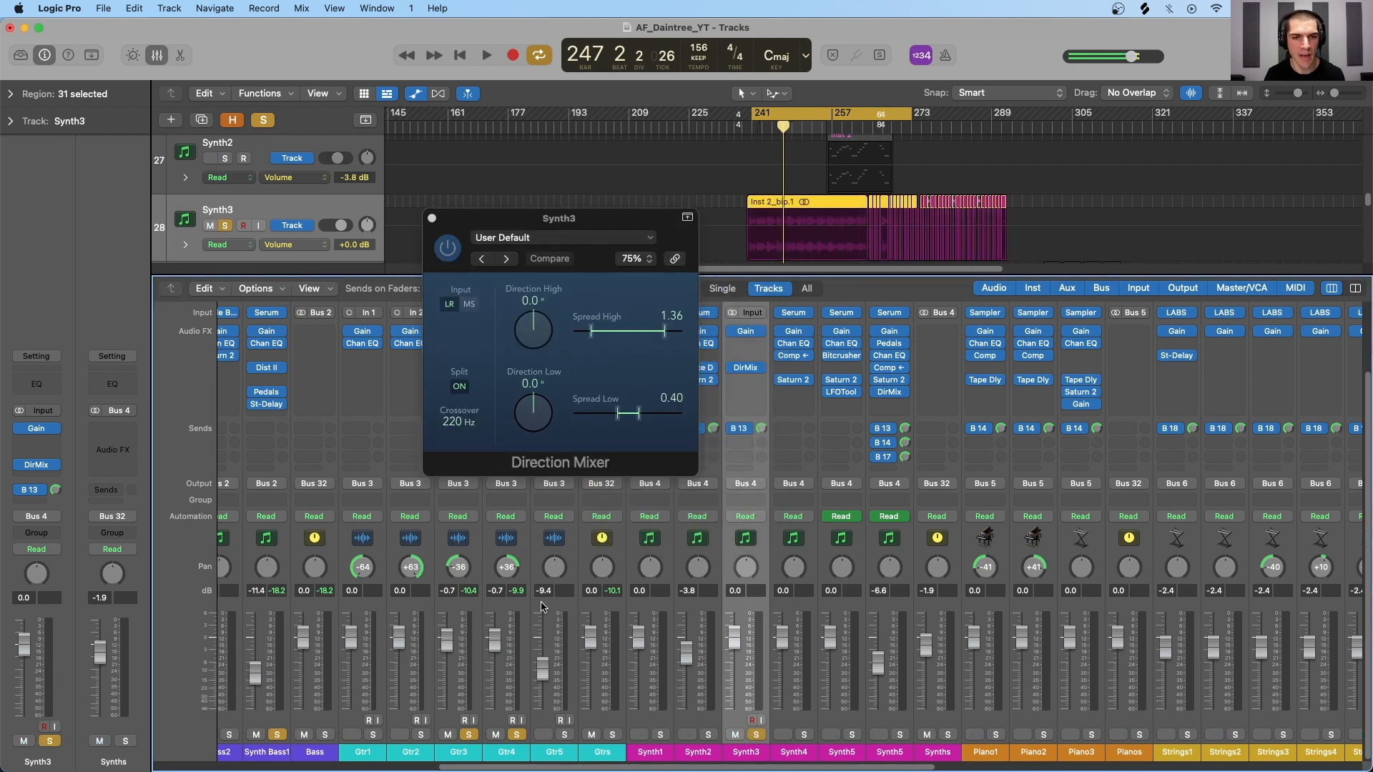
# Step: With Split on, set Spread Low to 0.42 in Synth3's Direction Mixer and move its window clear of the Synth3 strip
pyautogui.click(459, 390)
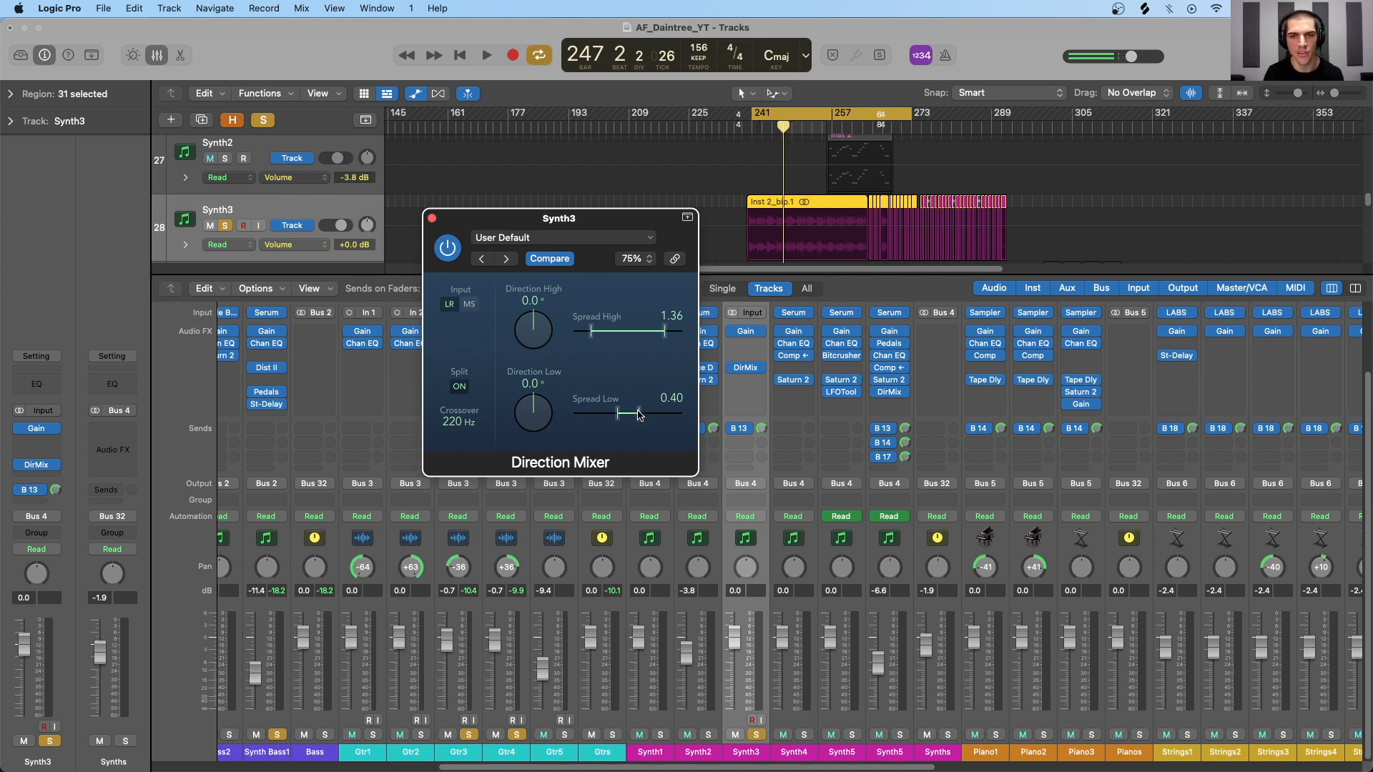
pyautogui.moveTo(638, 415); pyautogui.dragTo(640, 418)
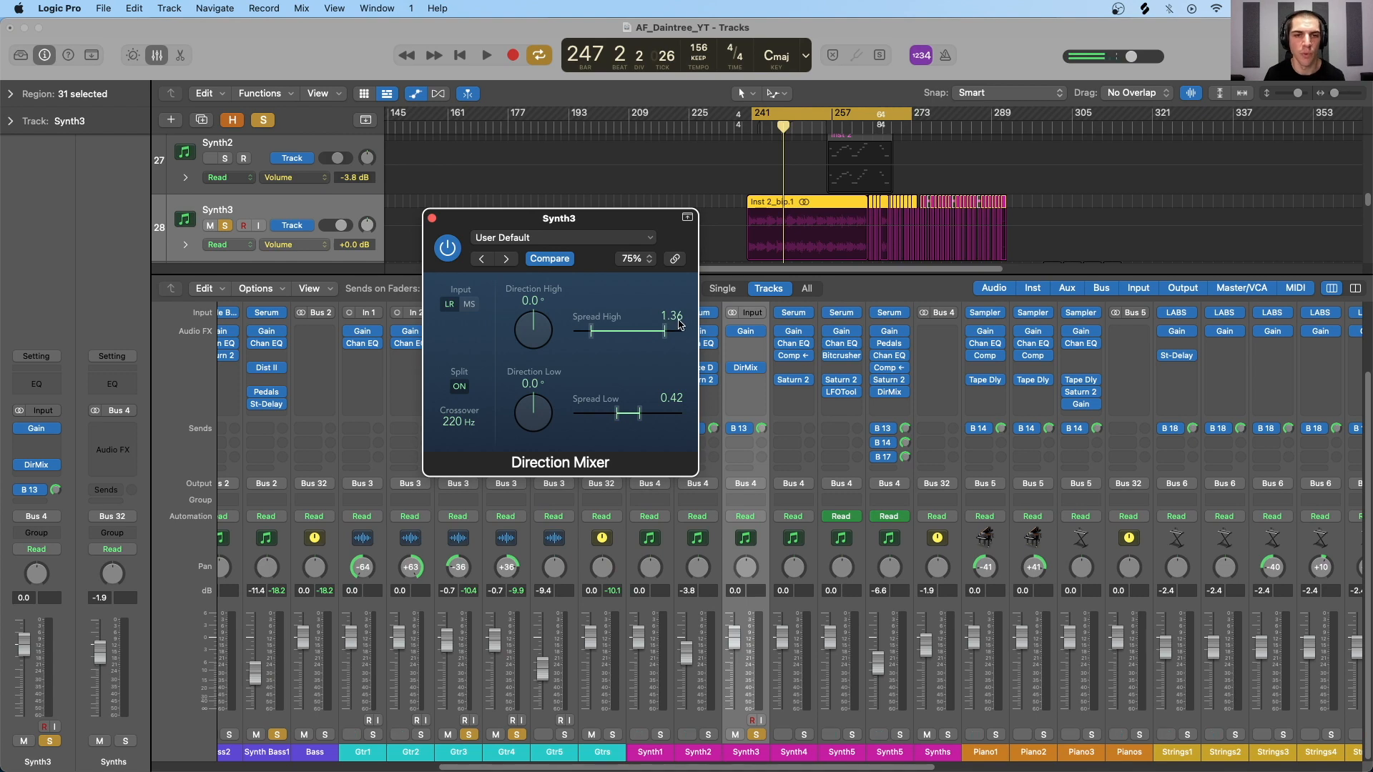
pyautogui.moveTo(583, 222); pyautogui.dragTo(1055, 290)
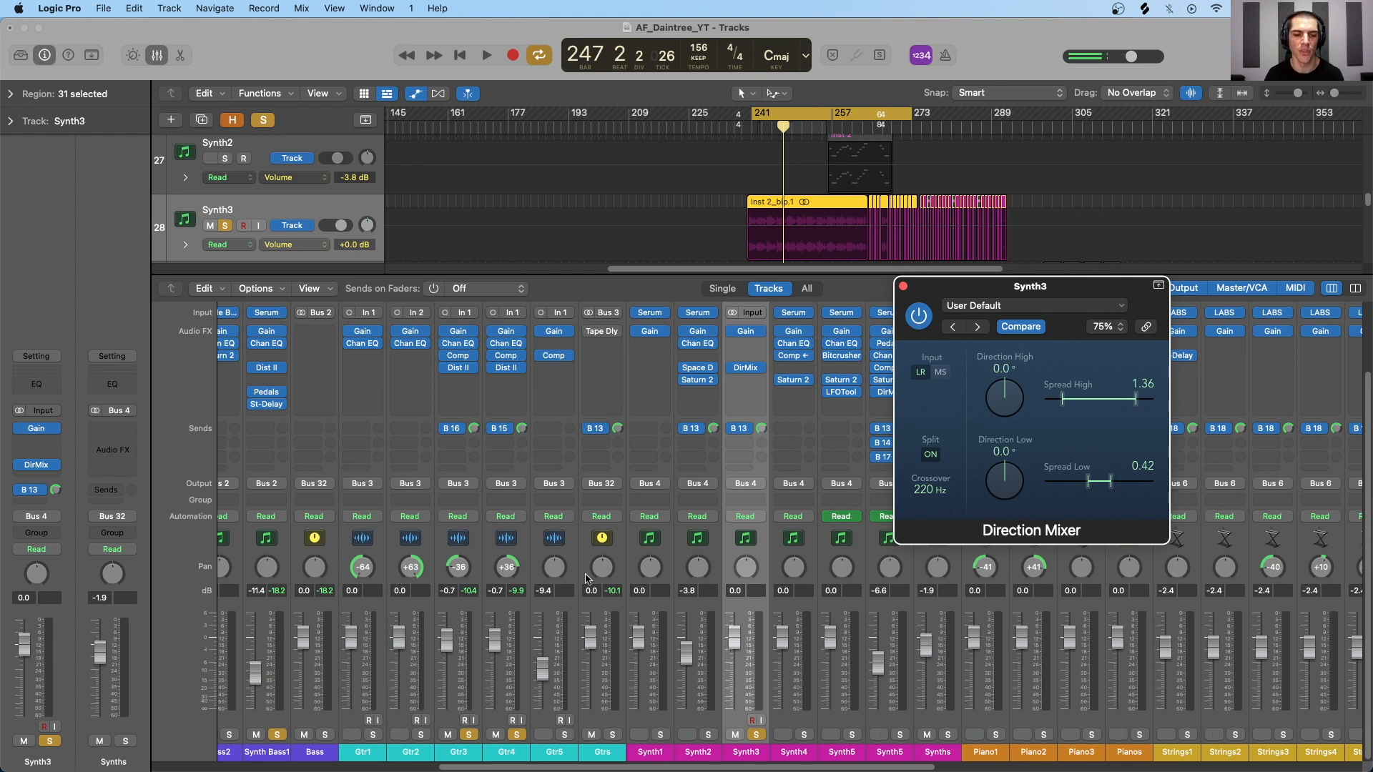
# Step: Unsolo Gtr3, Gtr4 and Synth Bass1, and start playback with only Synth3 soloed
pyautogui.moveTo(467, 735); pyautogui.dragTo(515, 735)
pyautogui.click(277, 735)
pyautogui.press('space')
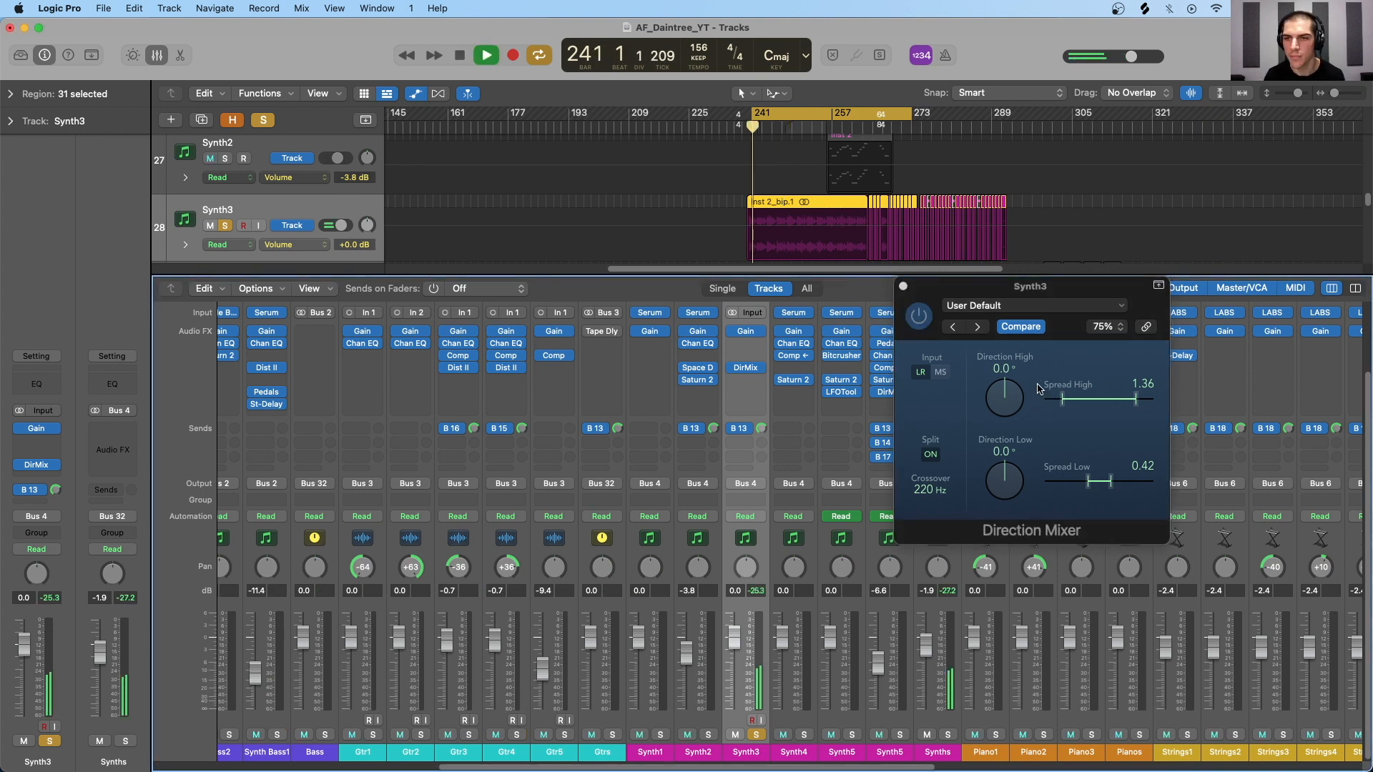
# Step: Compare Synth3 with its Direction Mixer bypassed and active, and set Spread Low to 0.00 and Spread High to 1.22
pyautogui.click(919, 318)
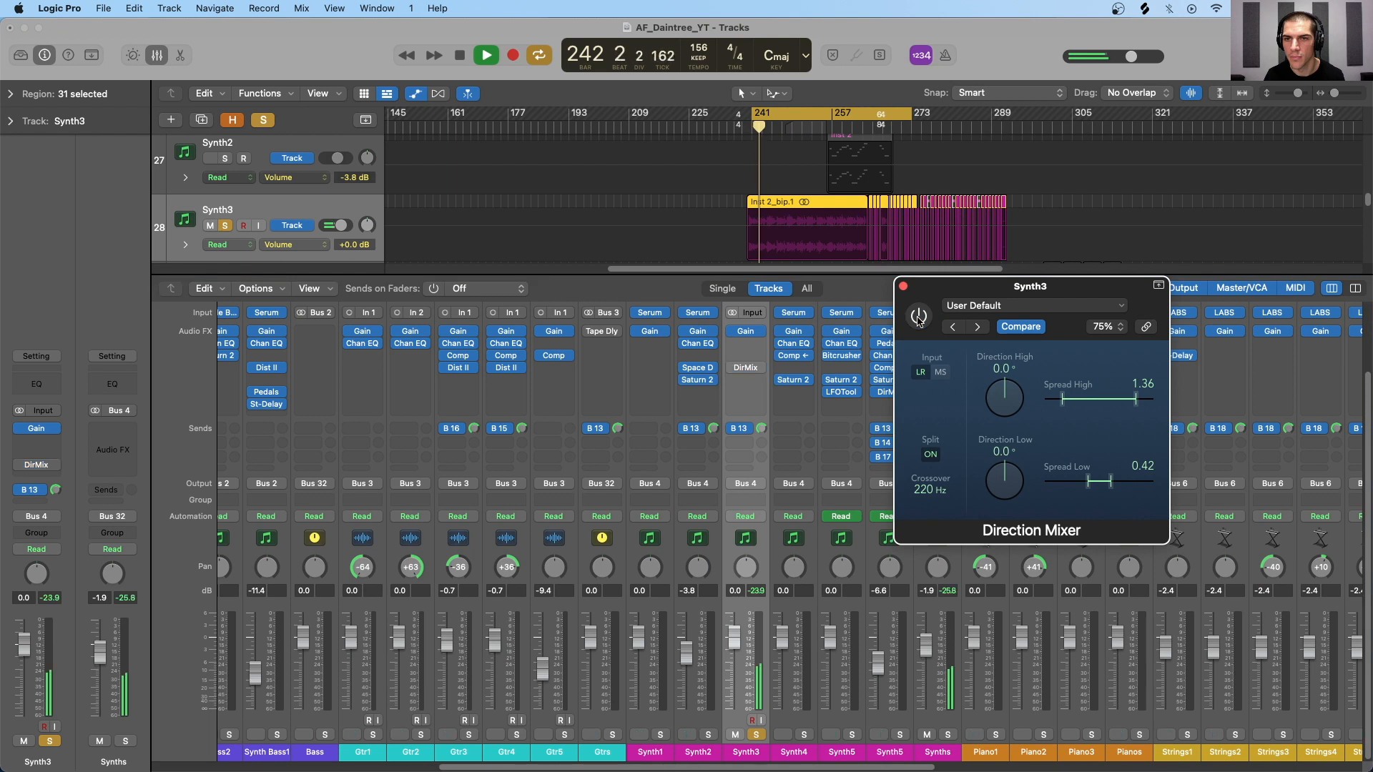
pyautogui.click(919, 318)
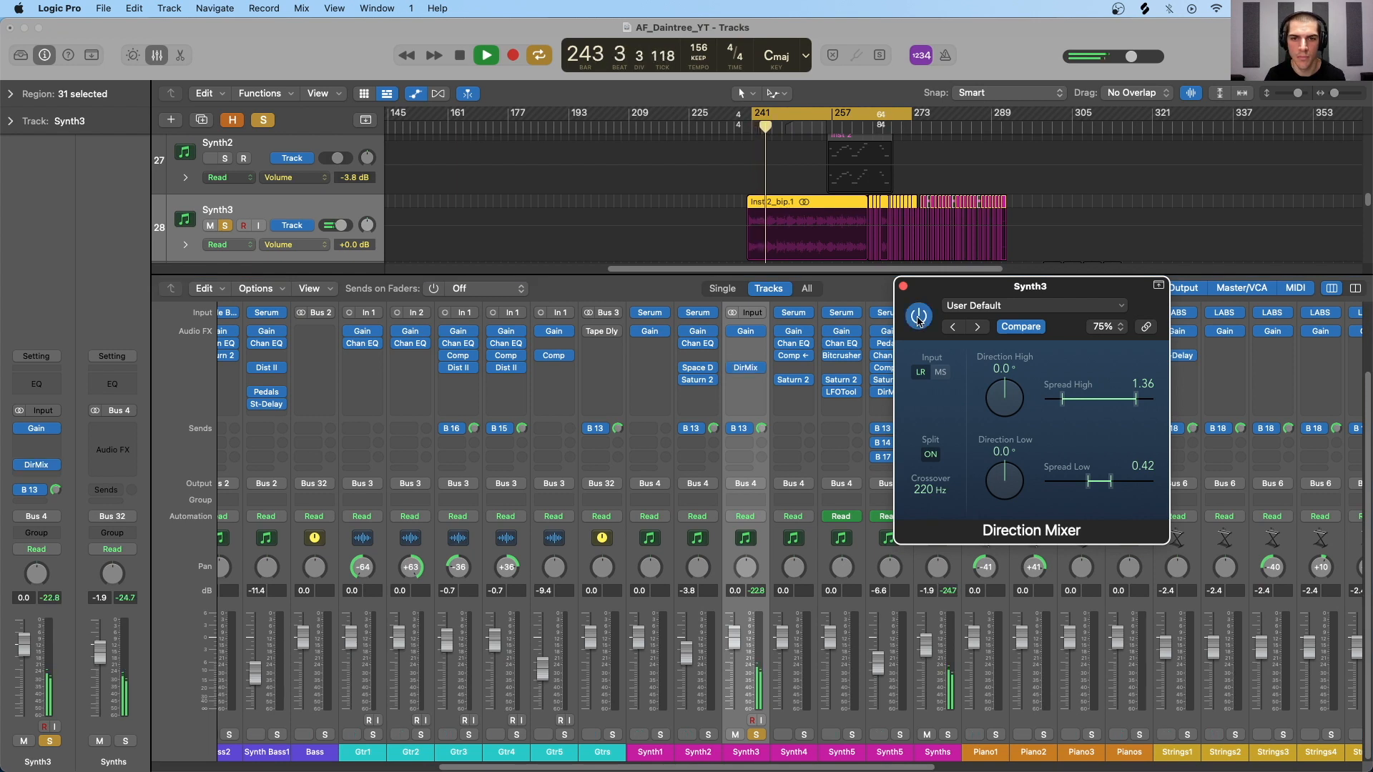
pyautogui.moveTo(1089, 482); pyautogui.dragTo(1105, 482)
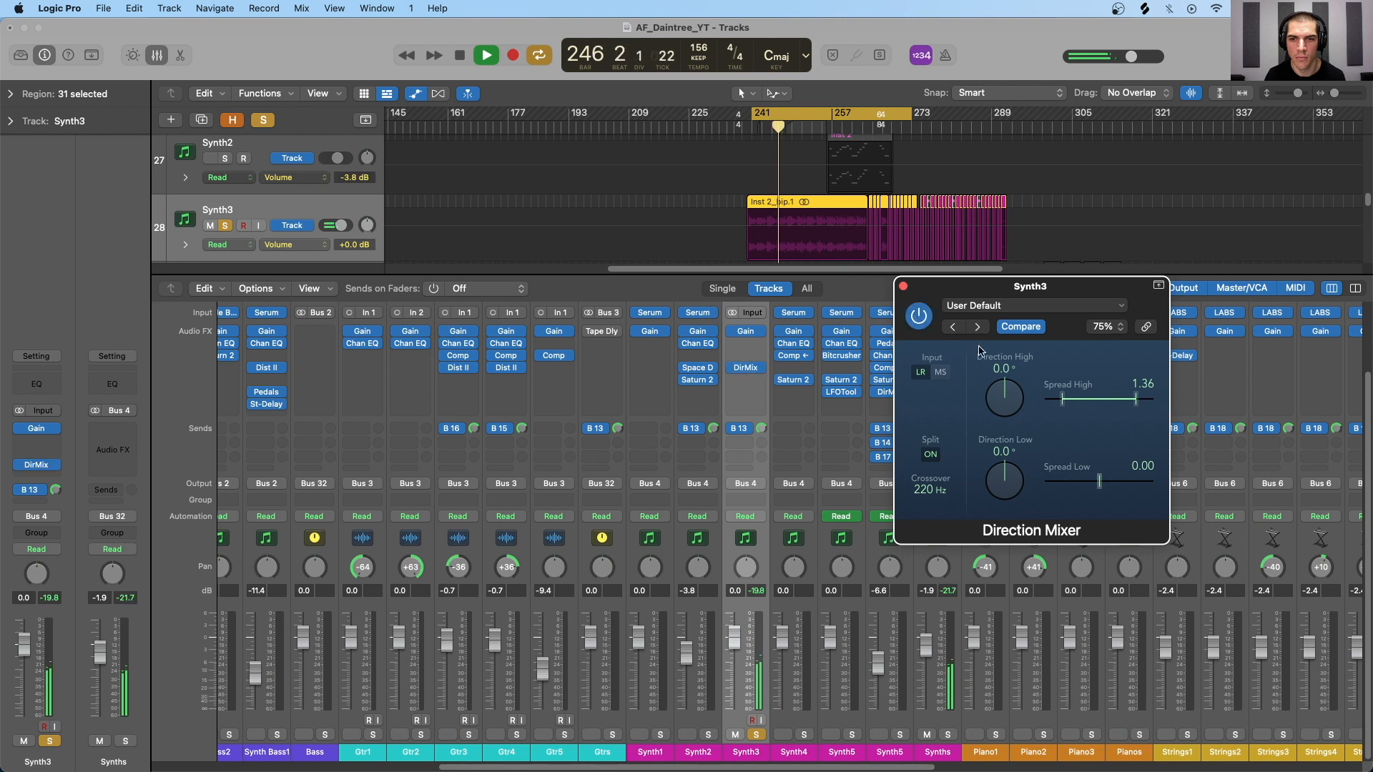
pyautogui.moveTo(1065, 402)
pyautogui.mouseDown()
pyautogui.moveTo(1023, 398)
pyautogui.moveTo(1104, 403)
pyautogui.moveTo(1064, 402)
pyautogui.mouseUp()
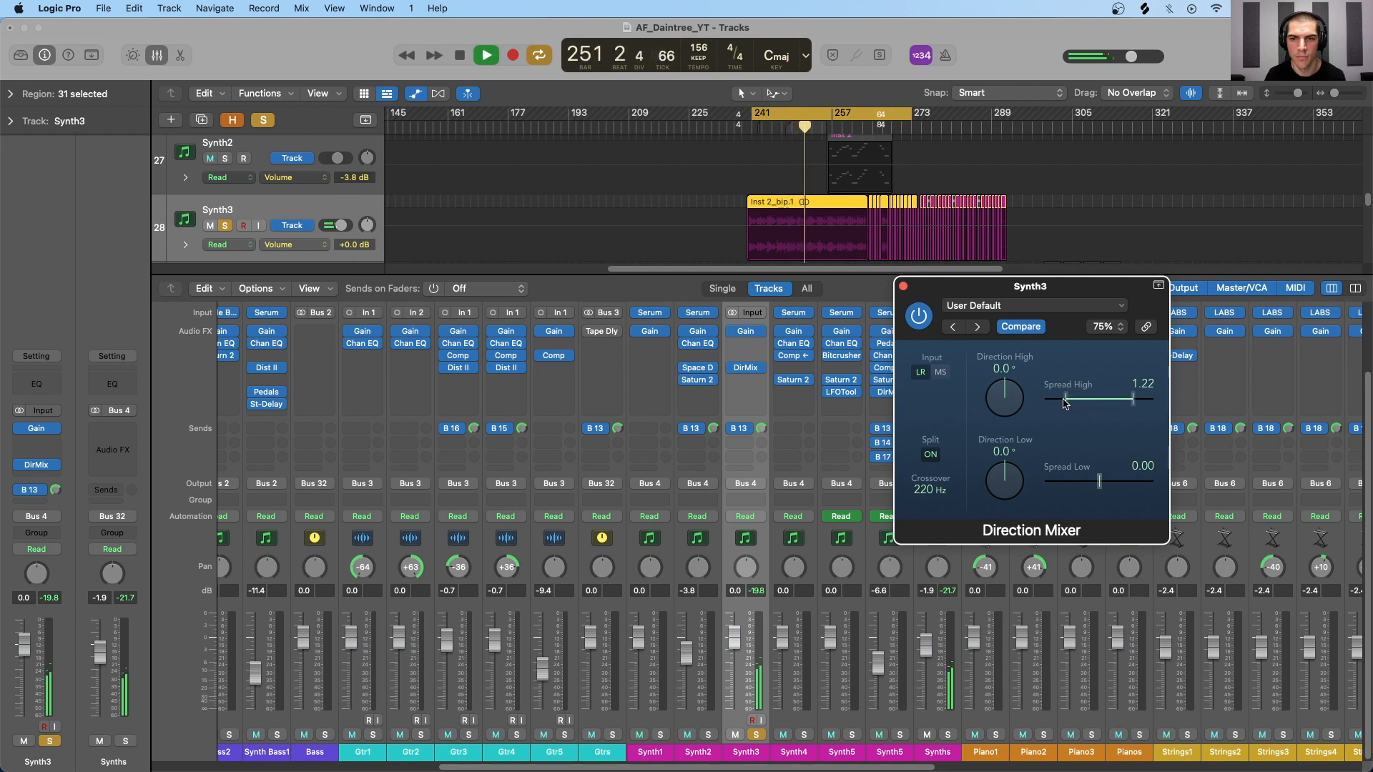
# Step: Stop playback, widen Spread High to 2.00 in Synth3's Direction Mixer, and narrow it back to the centre
pyautogui.press('space')
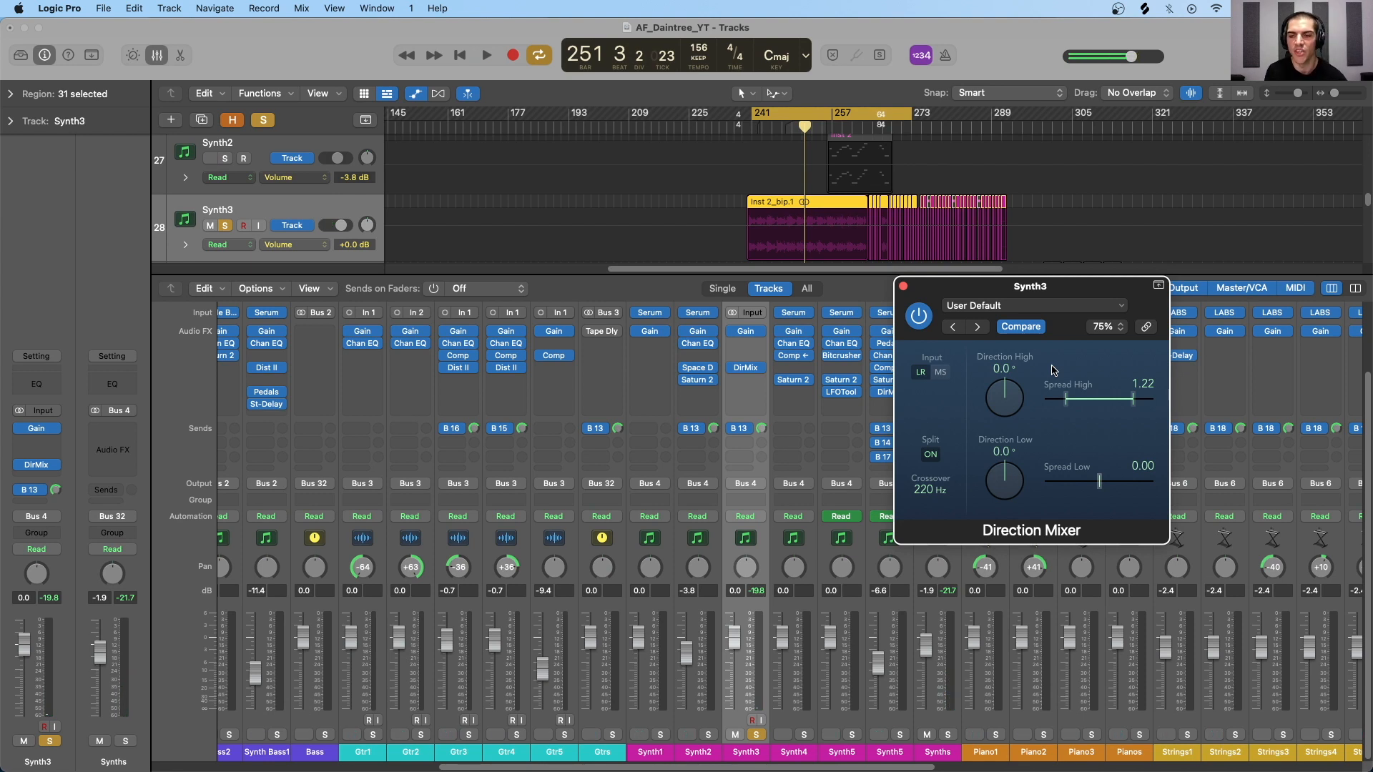
pyautogui.moveTo(1059, 398); pyautogui.dragTo(1039, 399)
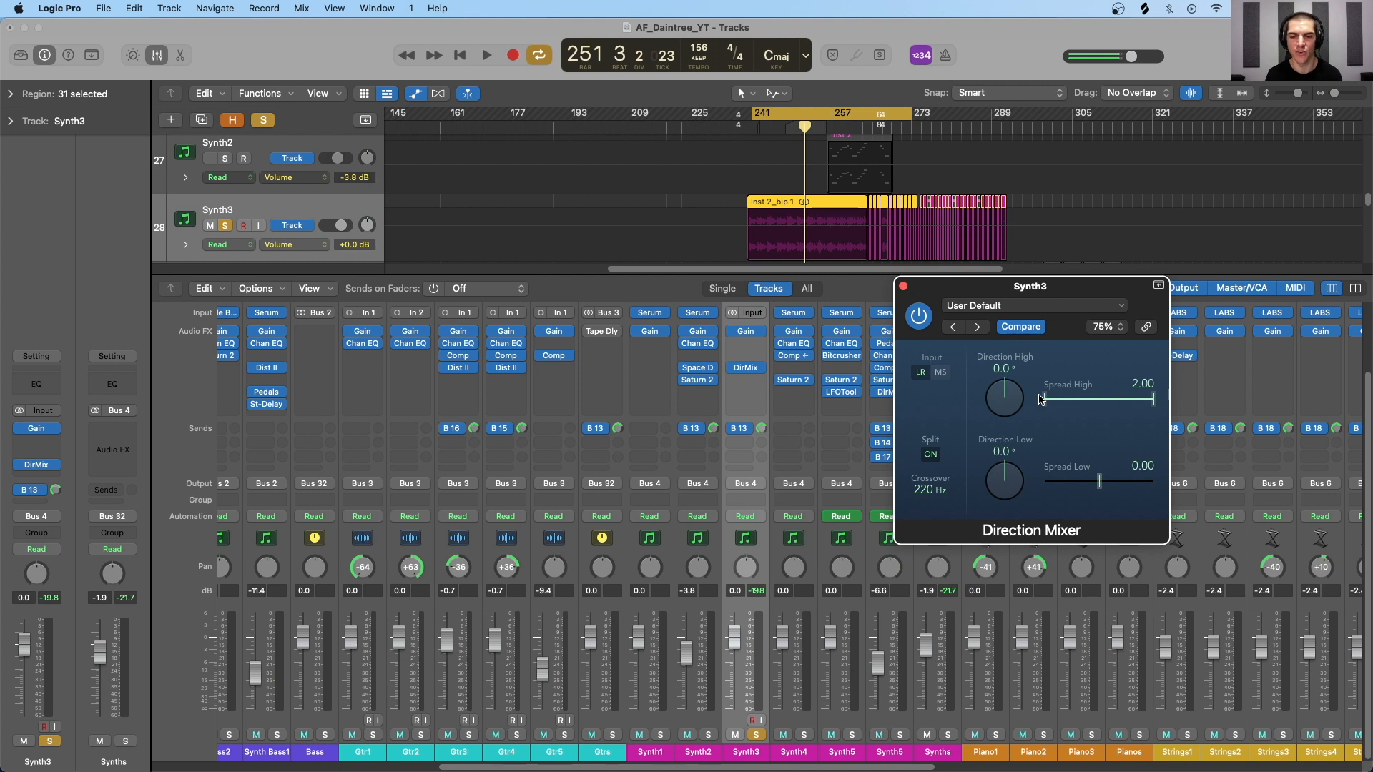
pyautogui.moveTo(1045, 400); pyautogui.dragTo(1100, 399)
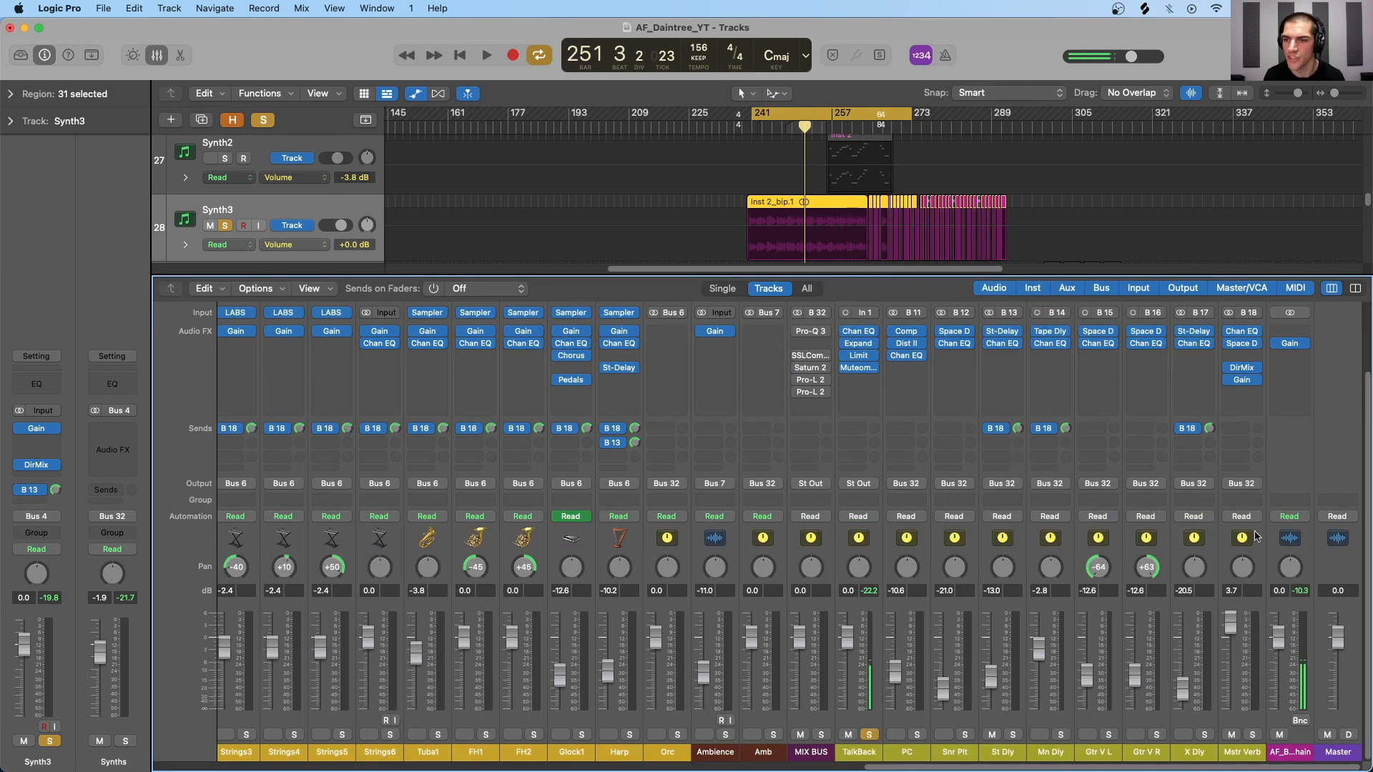
# Step: Open the Direction Mixer on Mstr Verb, set Spread High to 0.72 and Spread Low to 0.22, and close the plug-in
pyautogui.click(1259, 554)
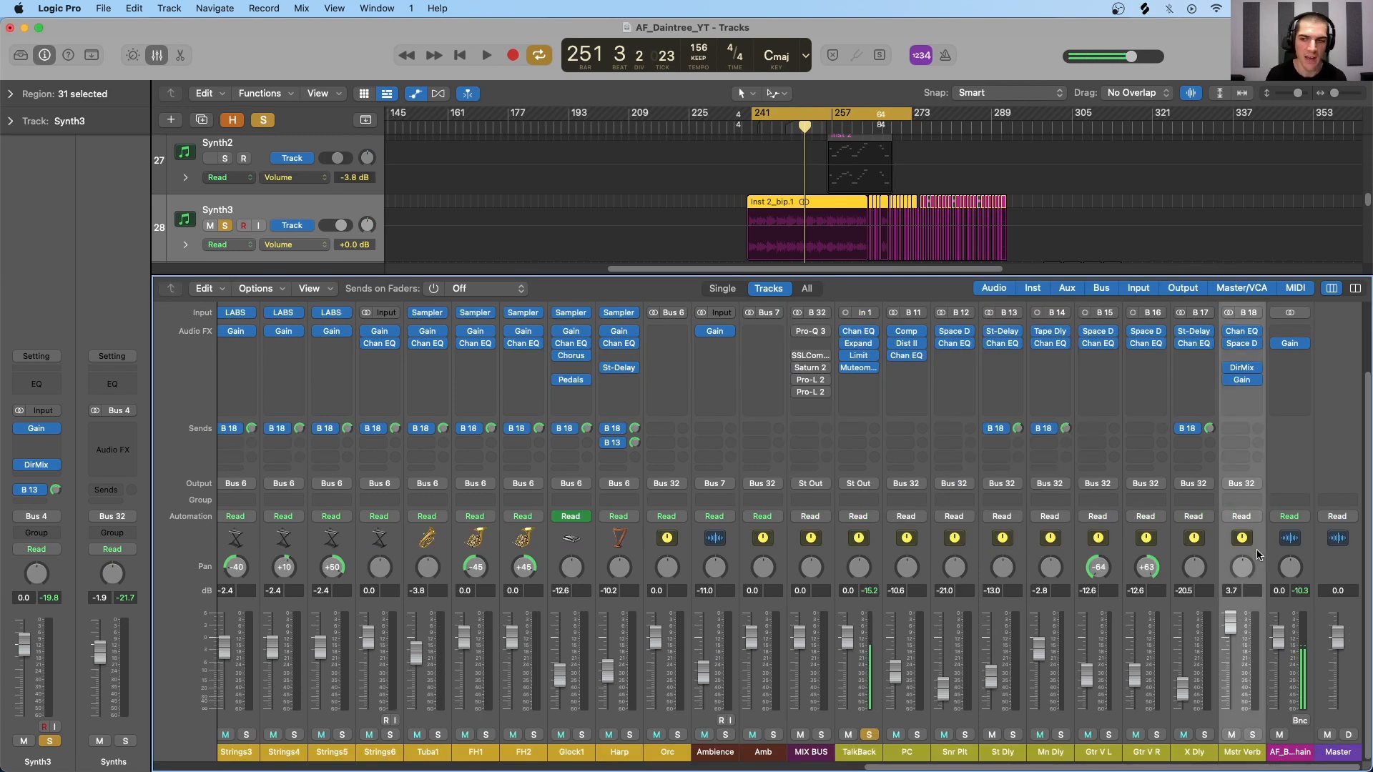
pyautogui.click(1244, 371)
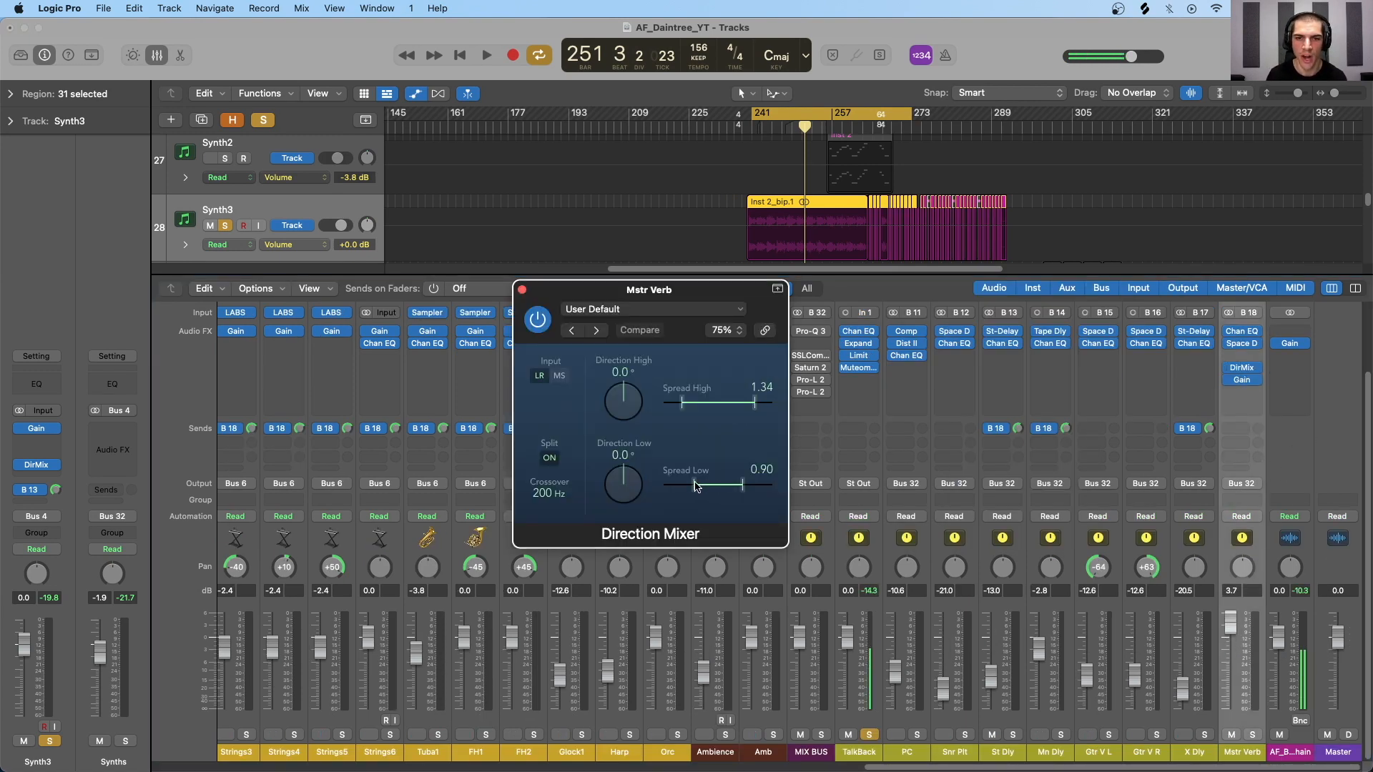
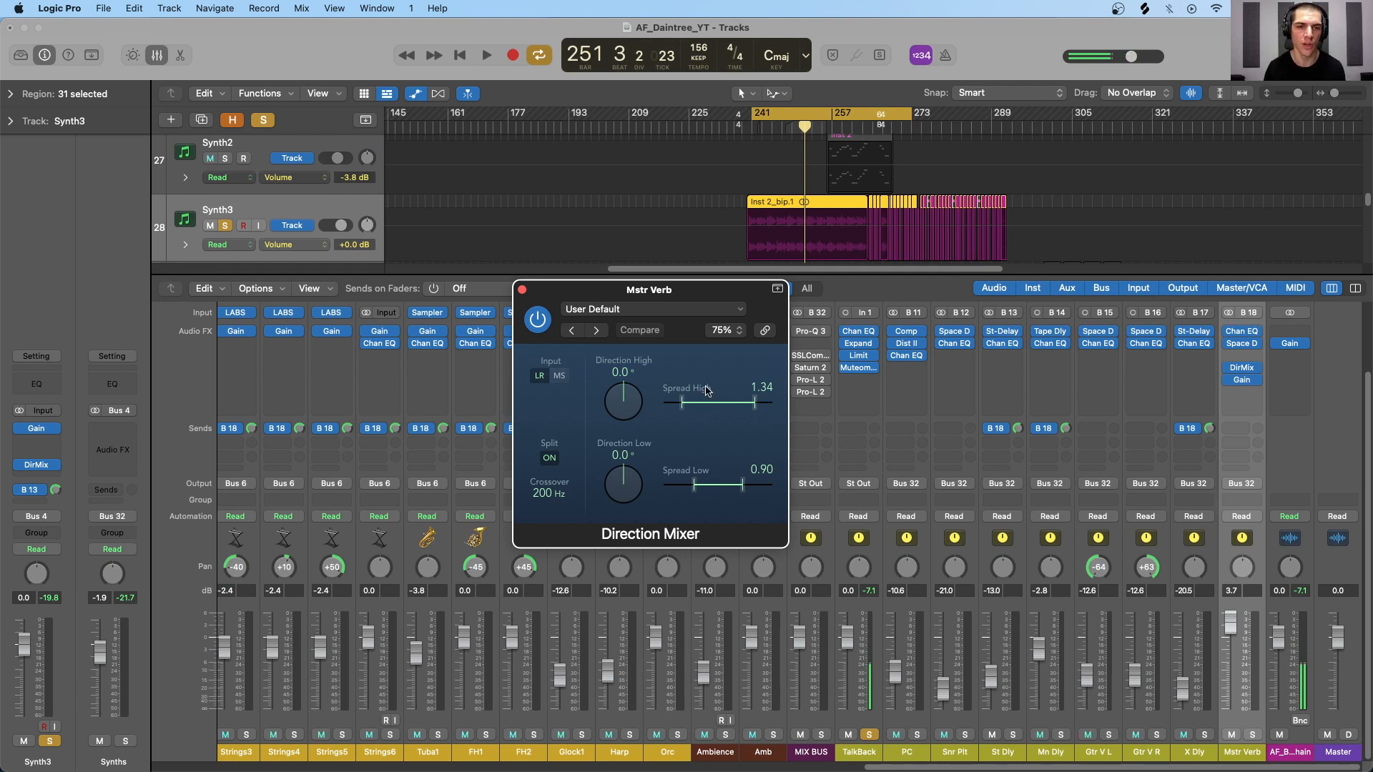
pyautogui.moveTo(682, 403); pyautogui.dragTo(681, 405)
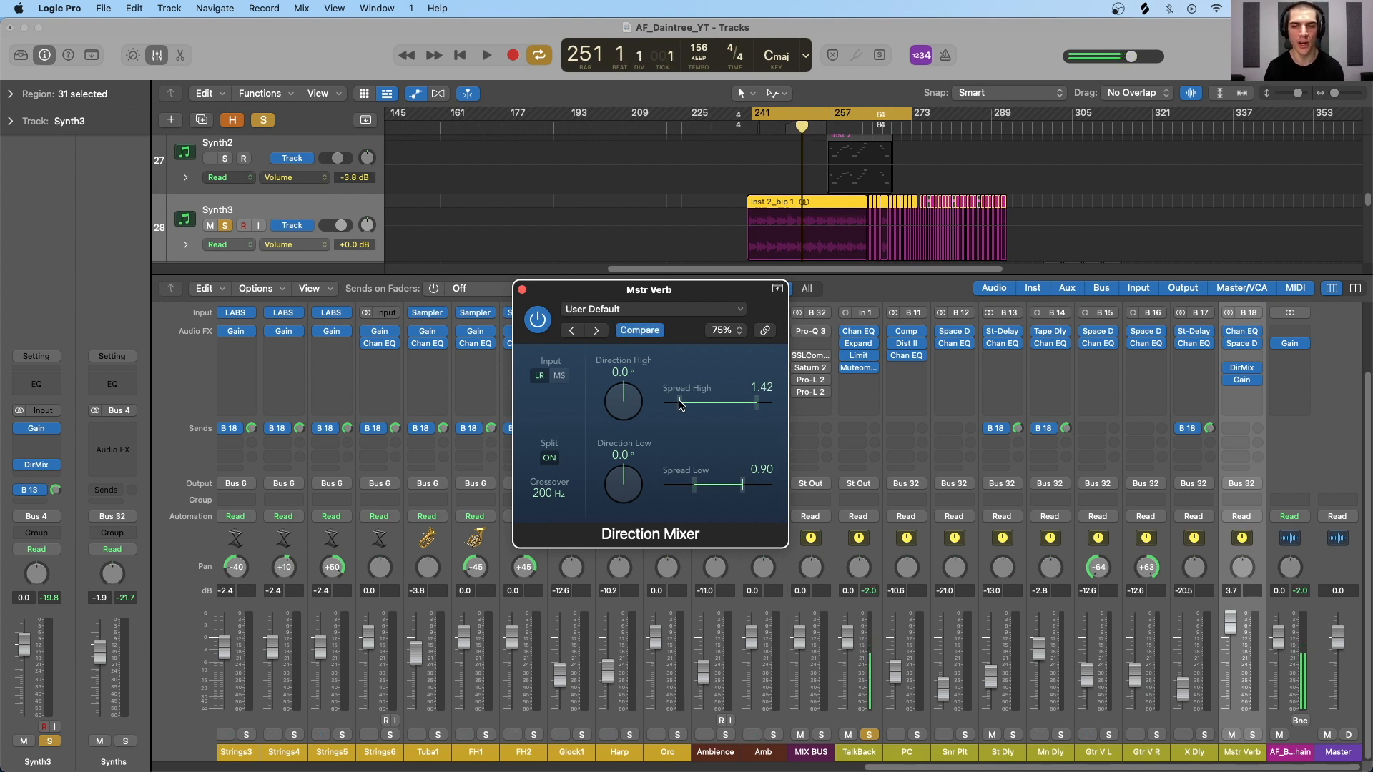
pyautogui.moveTo(679, 403); pyautogui.dragTo(699, 402)
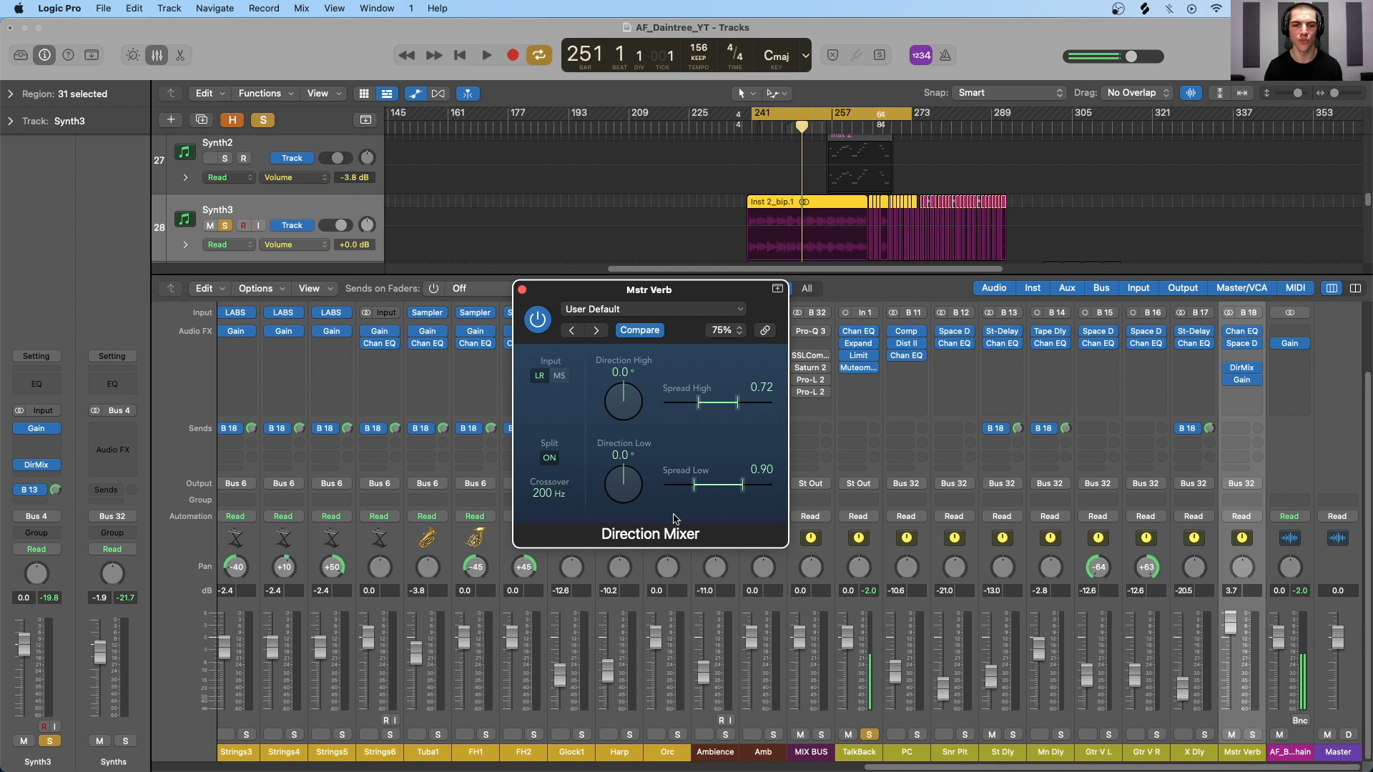
pyautogui.moveTo(694, 488); pyautogui.dragTo(714, 489)
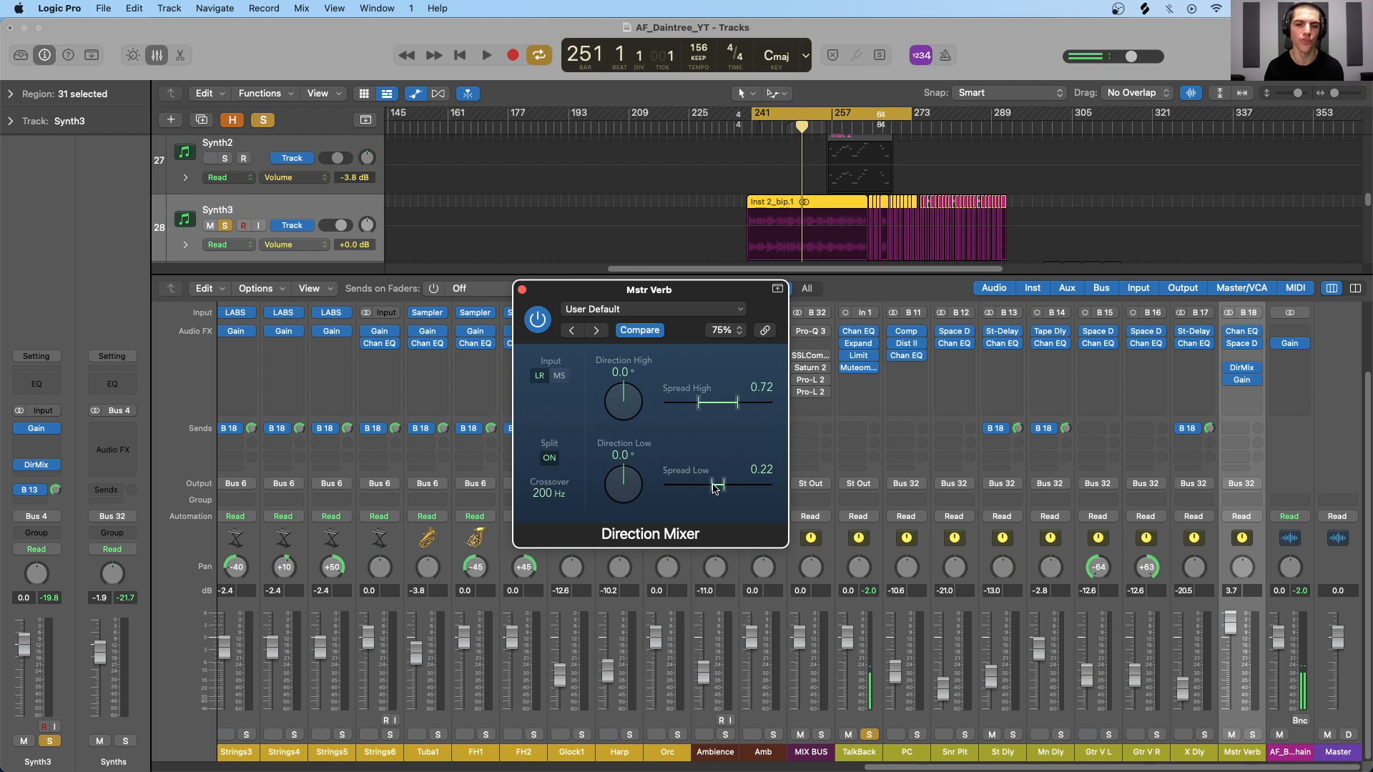
pyautogui.press('super+w')
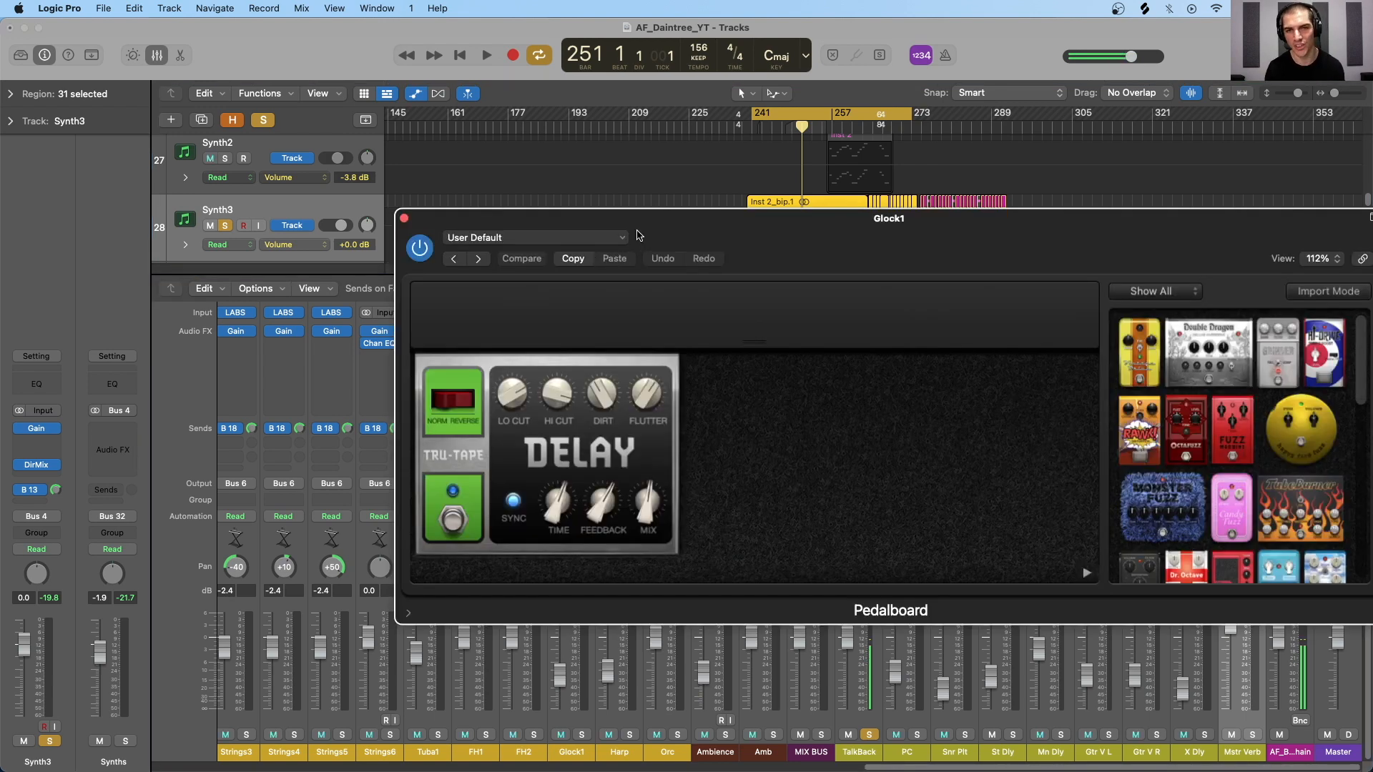
# Step: Bring Glock1's Pedalboard window fully into view and look through its collection of available pedals
pyautogui.moveTo(651, 226); pyautogui.dragTo(651, 226)
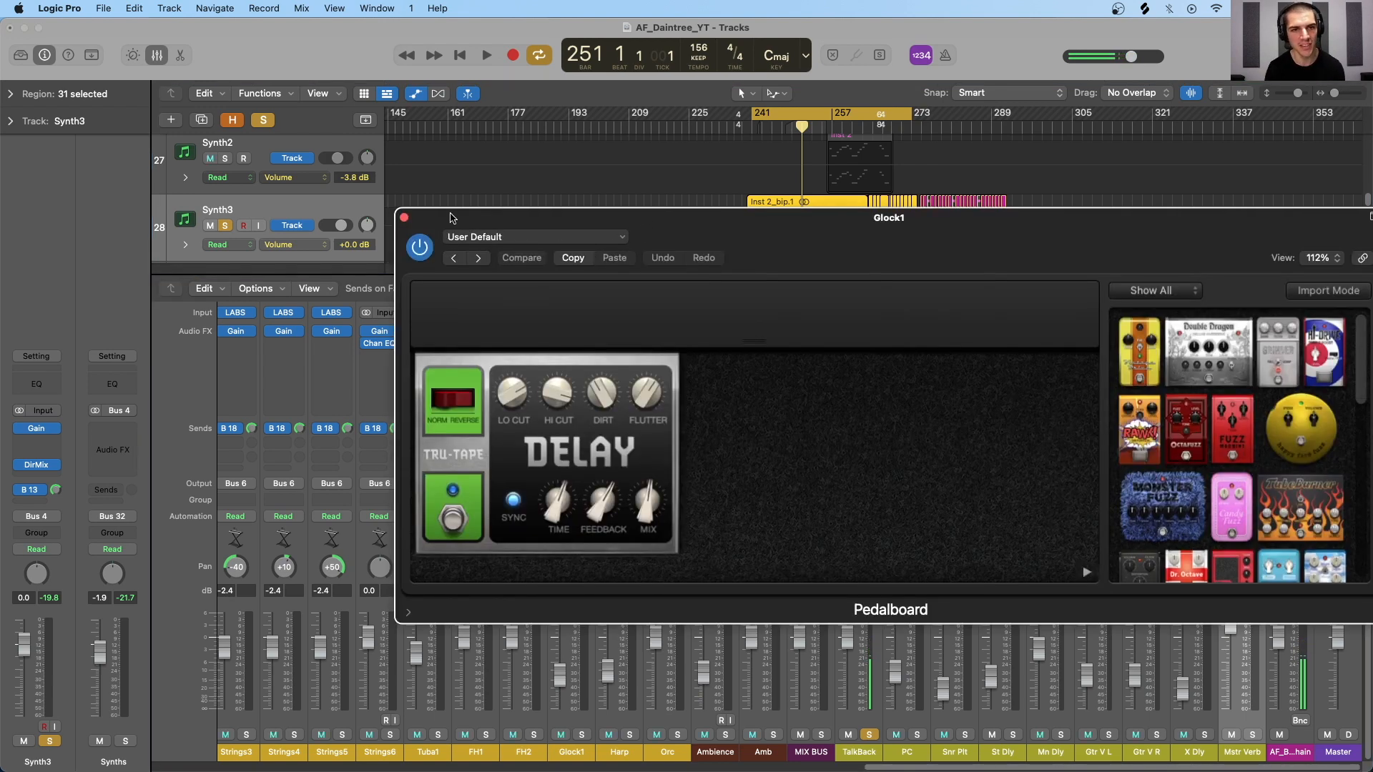
pyautogui.moveTo(457, 226); pyautogui.dragTo(373, 184)
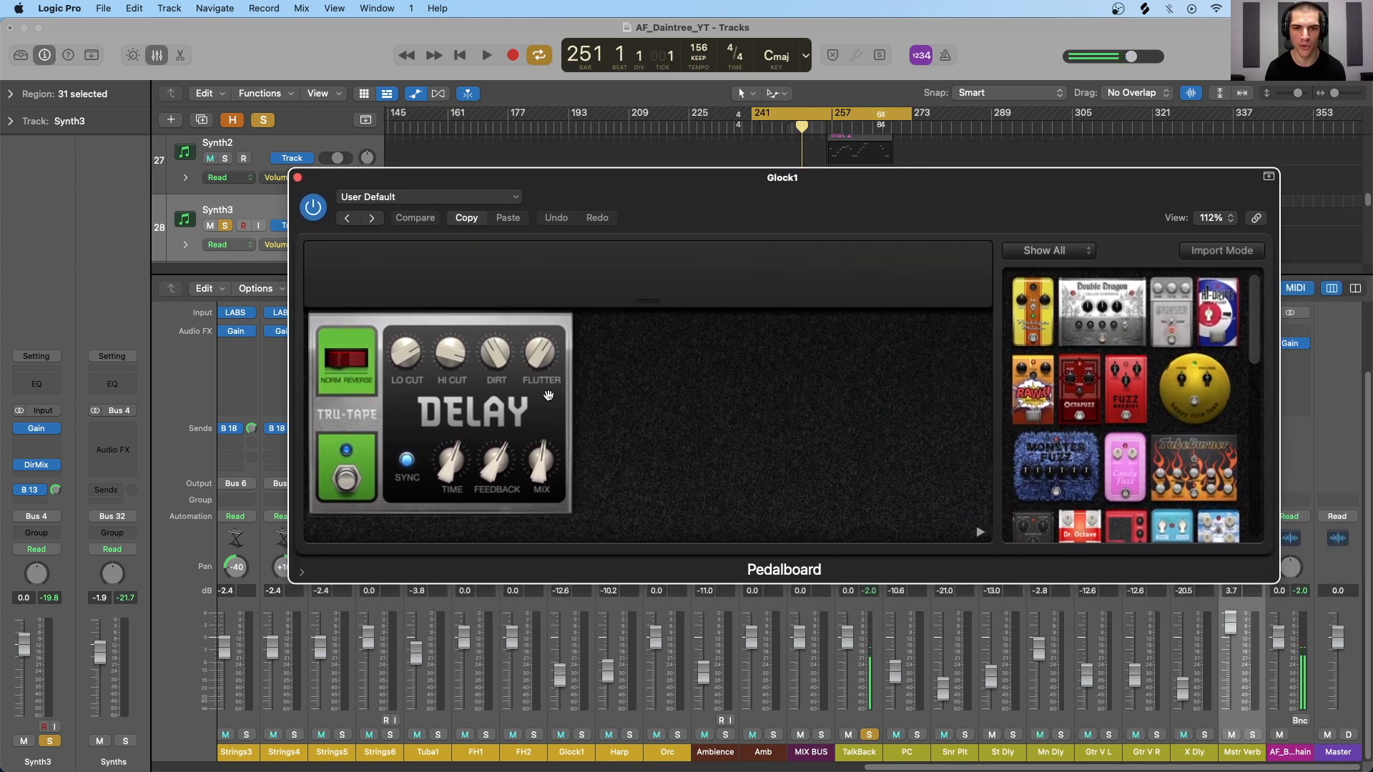
pyautogui.scroll(-10, 1193, 340)
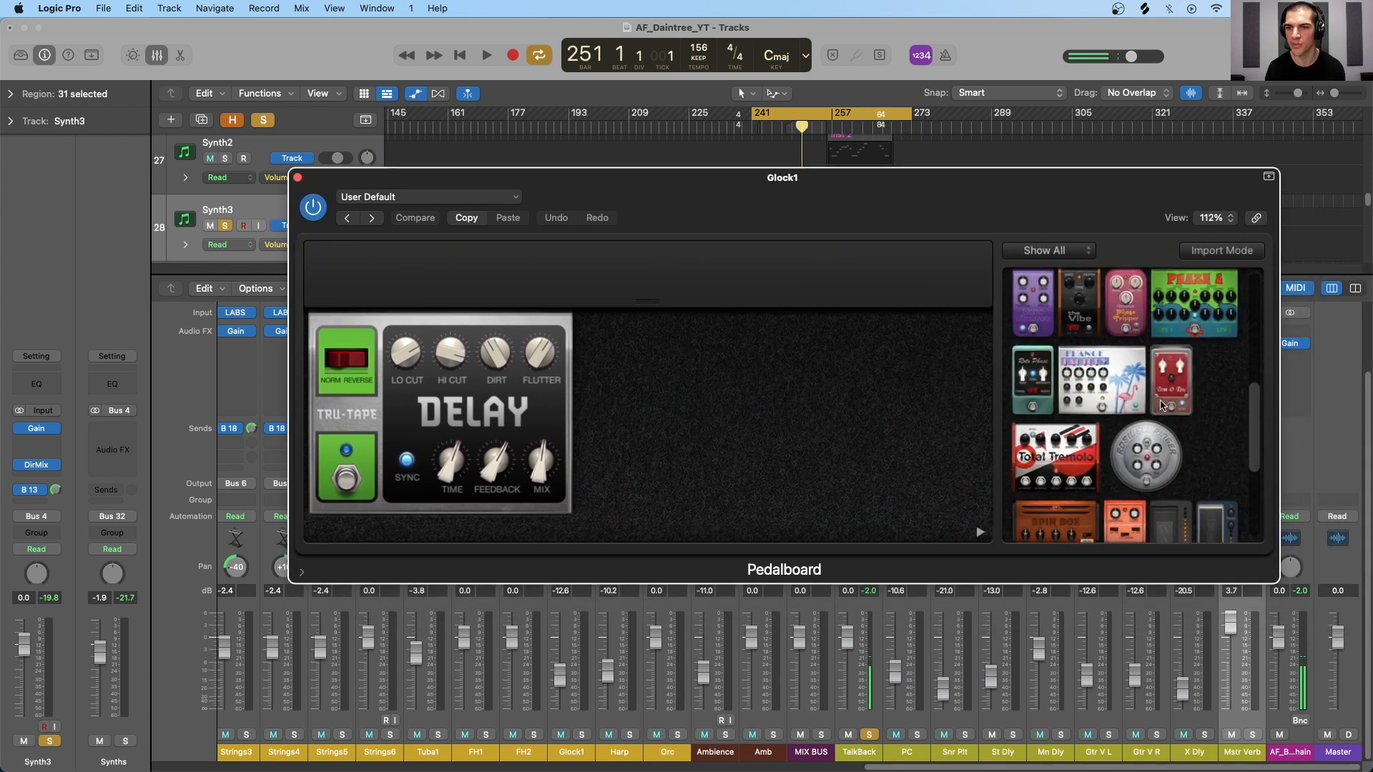
pyautogui.scroll(5, 1151, 411)
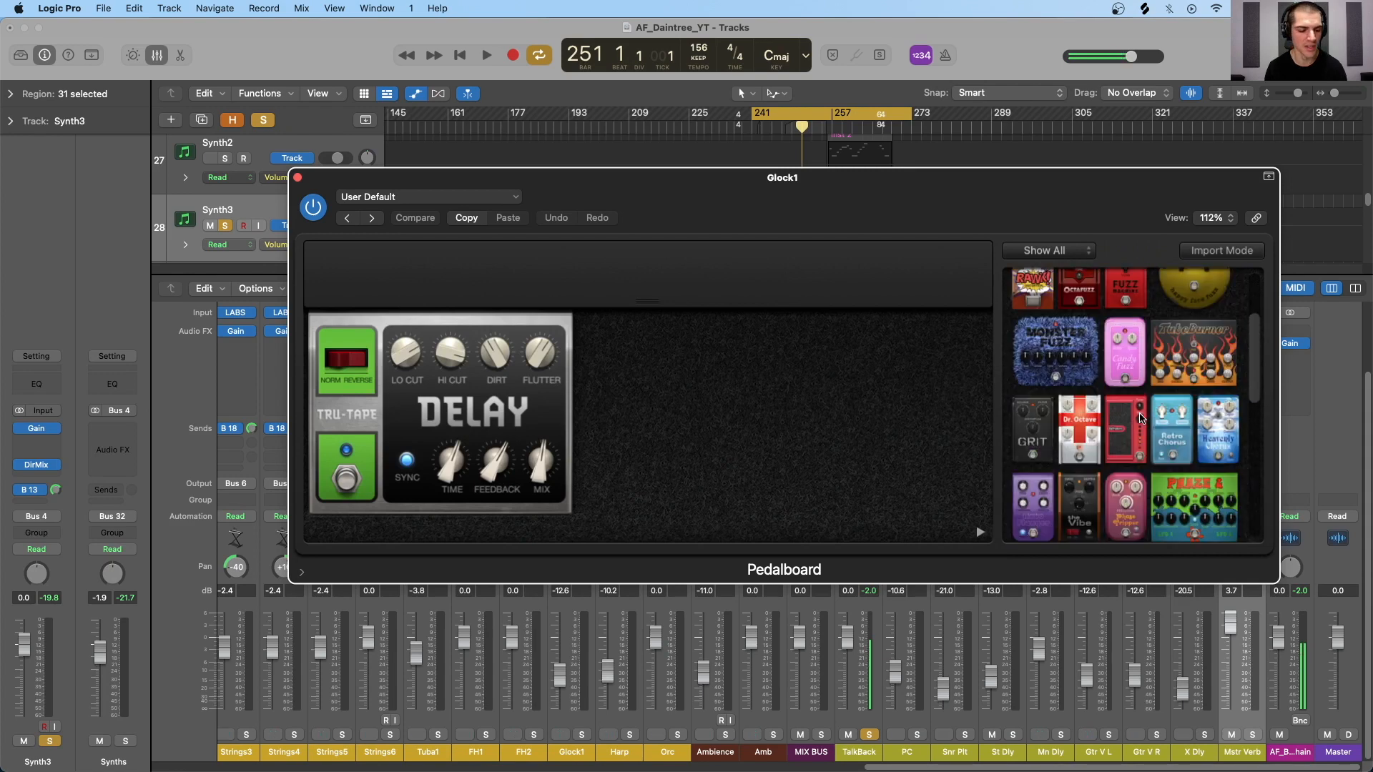
pyautogui.scroll(2, 1028, 425)
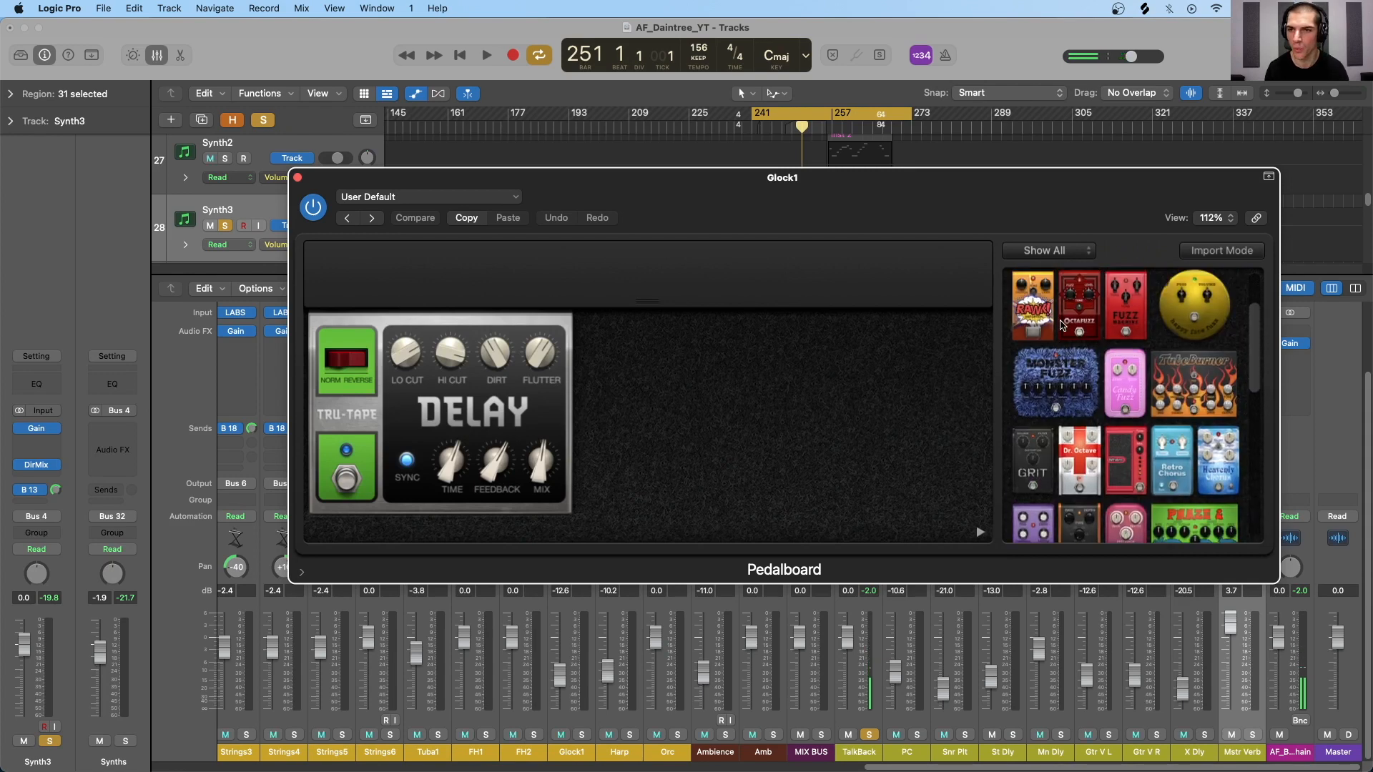
# Step: Add the red Wham pedal after the Tru-Tape Delay in Glock1's Pedalboard and look through the remaining pedals
pyautogui.moveTo(1103, 455); pyautogui.dragTo(661, 421)
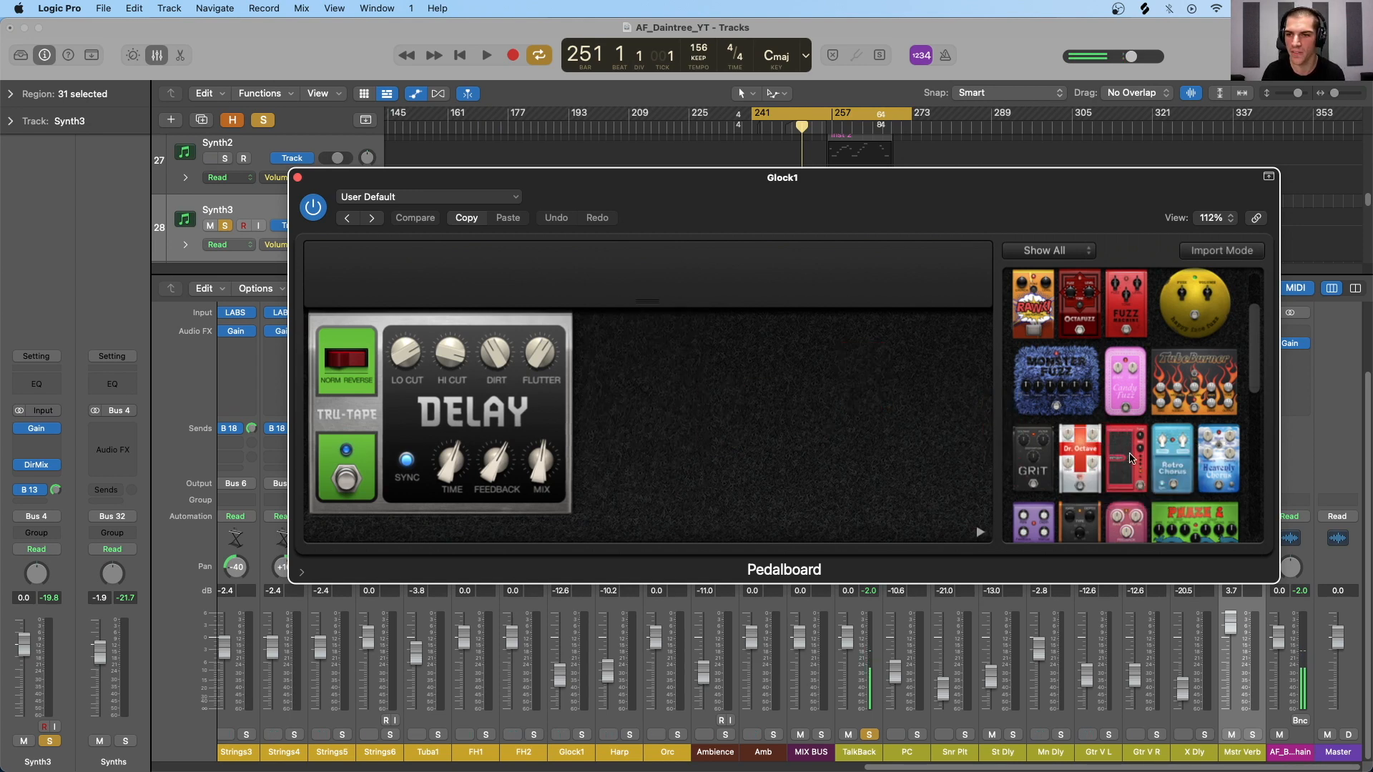
pyautogui.moveTo(1133, 460); pyautogui.dragTo(628, 402)
pyautogui.scroll(-8, 1138, 425)
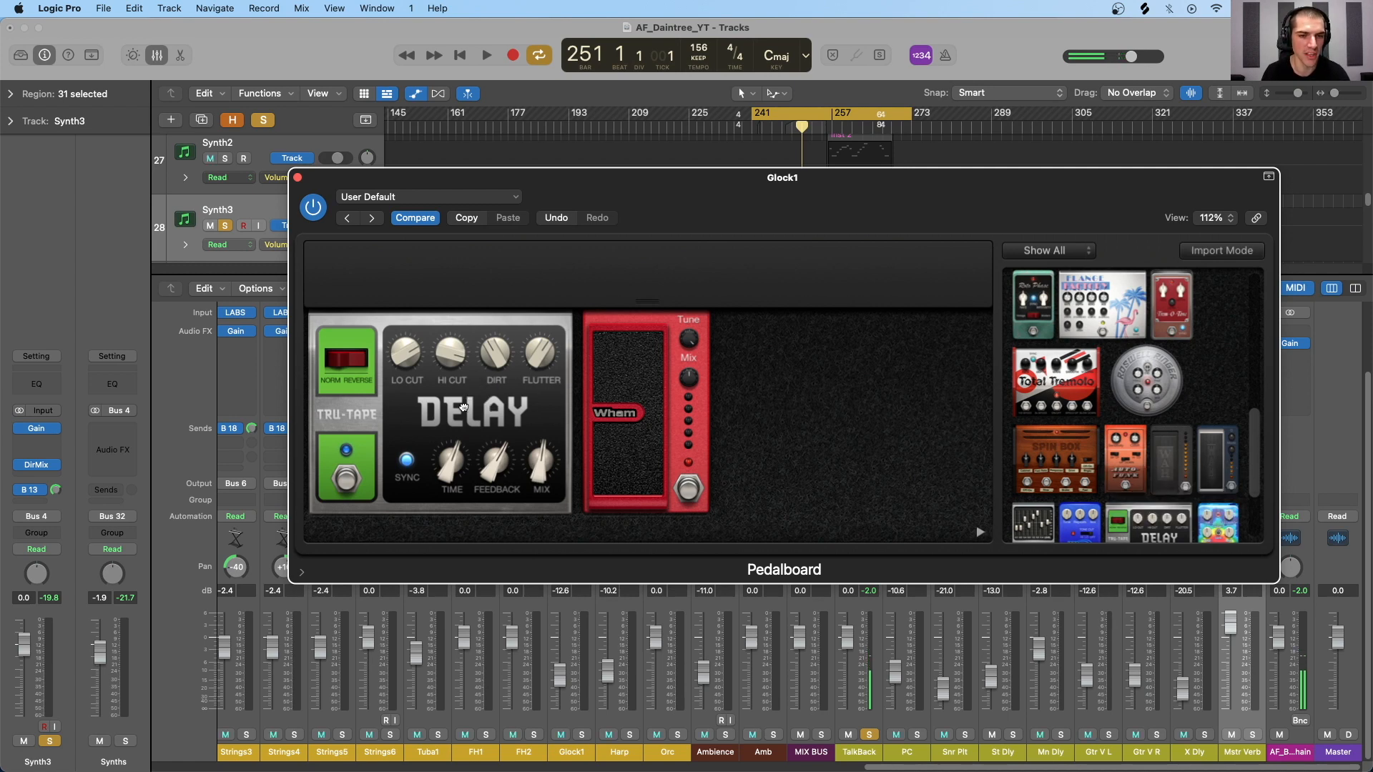
pyautogui.scroll(10, 1193, 313)
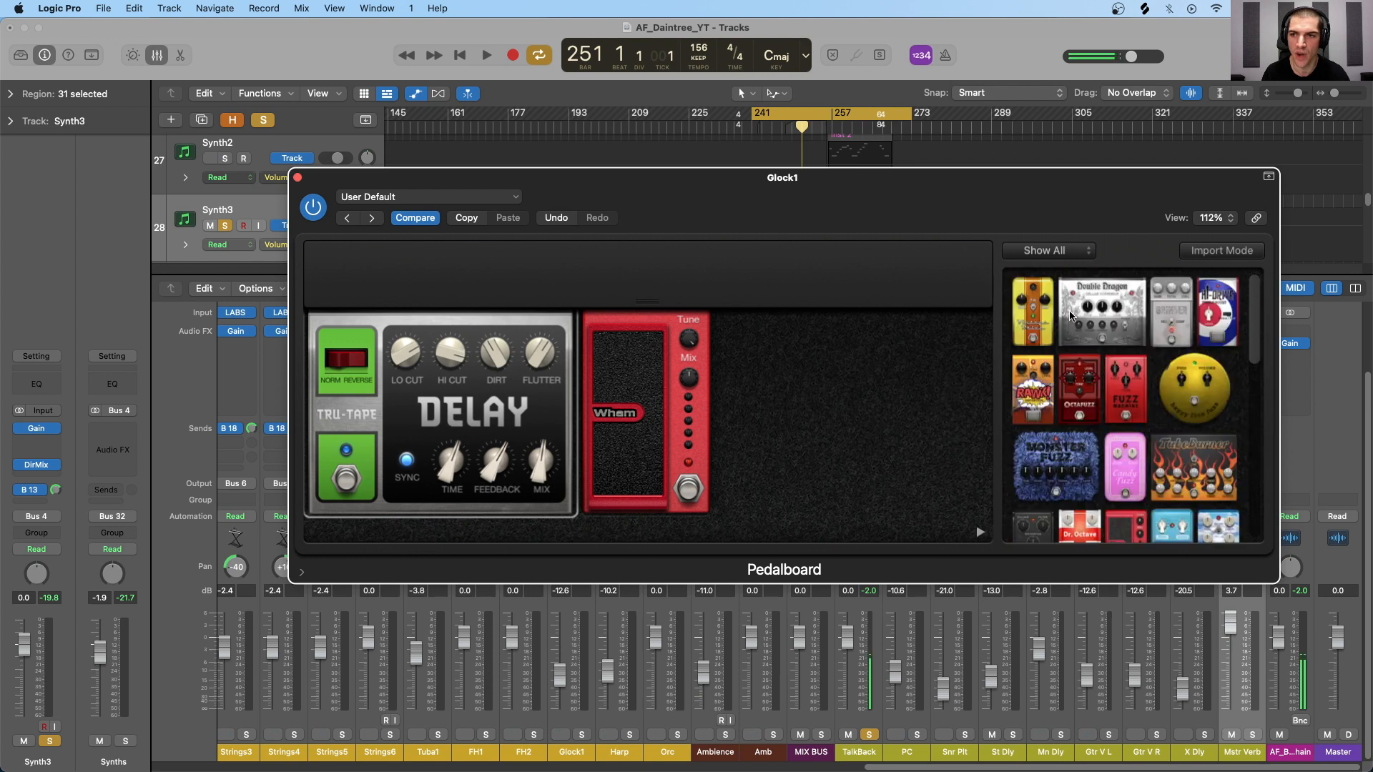
# Step: Try the Vibe pedal after the Wham, adjust its Type knob, and remove both added pedals, keeping only the Delay
pyautogui.moveTo(1221, 312)
pyautogui.mouseDown()
pyautogui.moveTo(797, 386)
pyautogui.moveTo(1210, 316)
pyautogui.mouseUp()
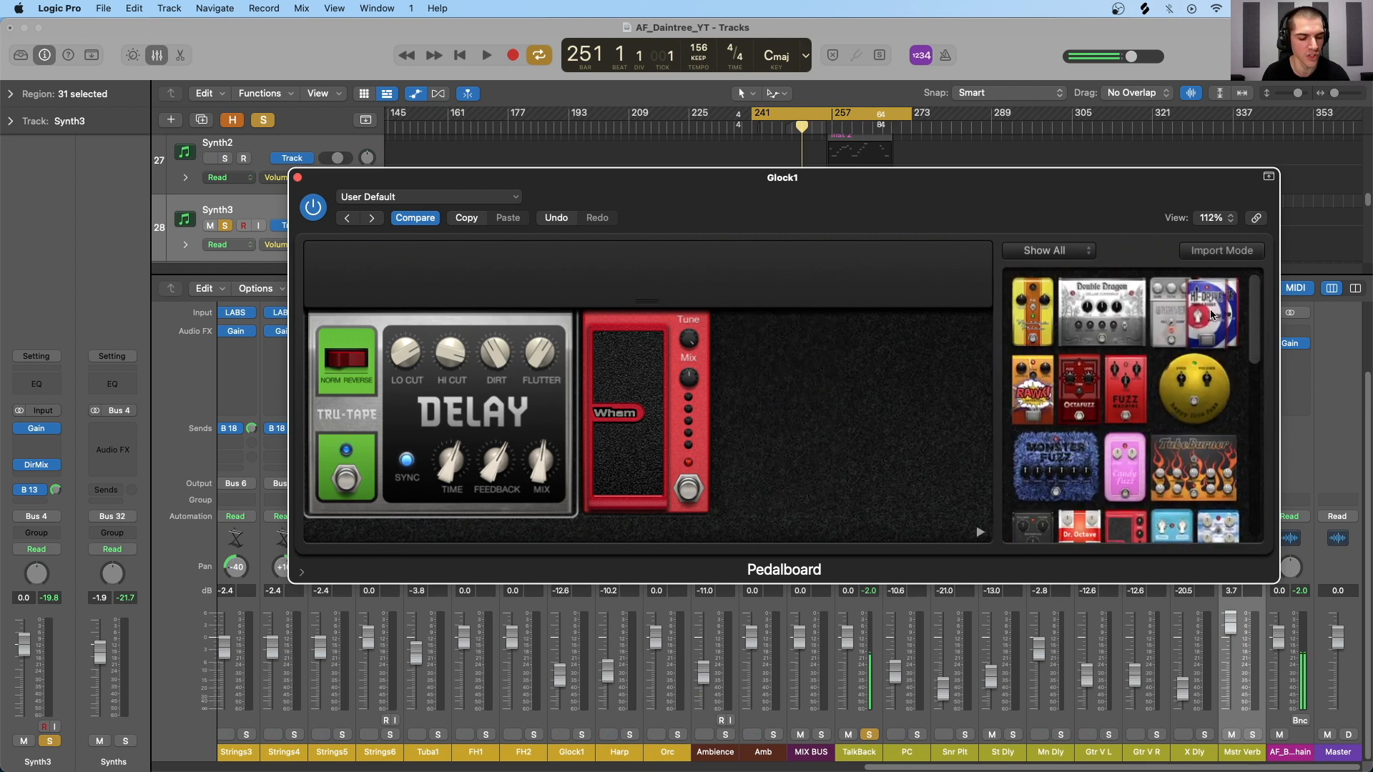
pyautogui.scroll(-3, 1129, 394)
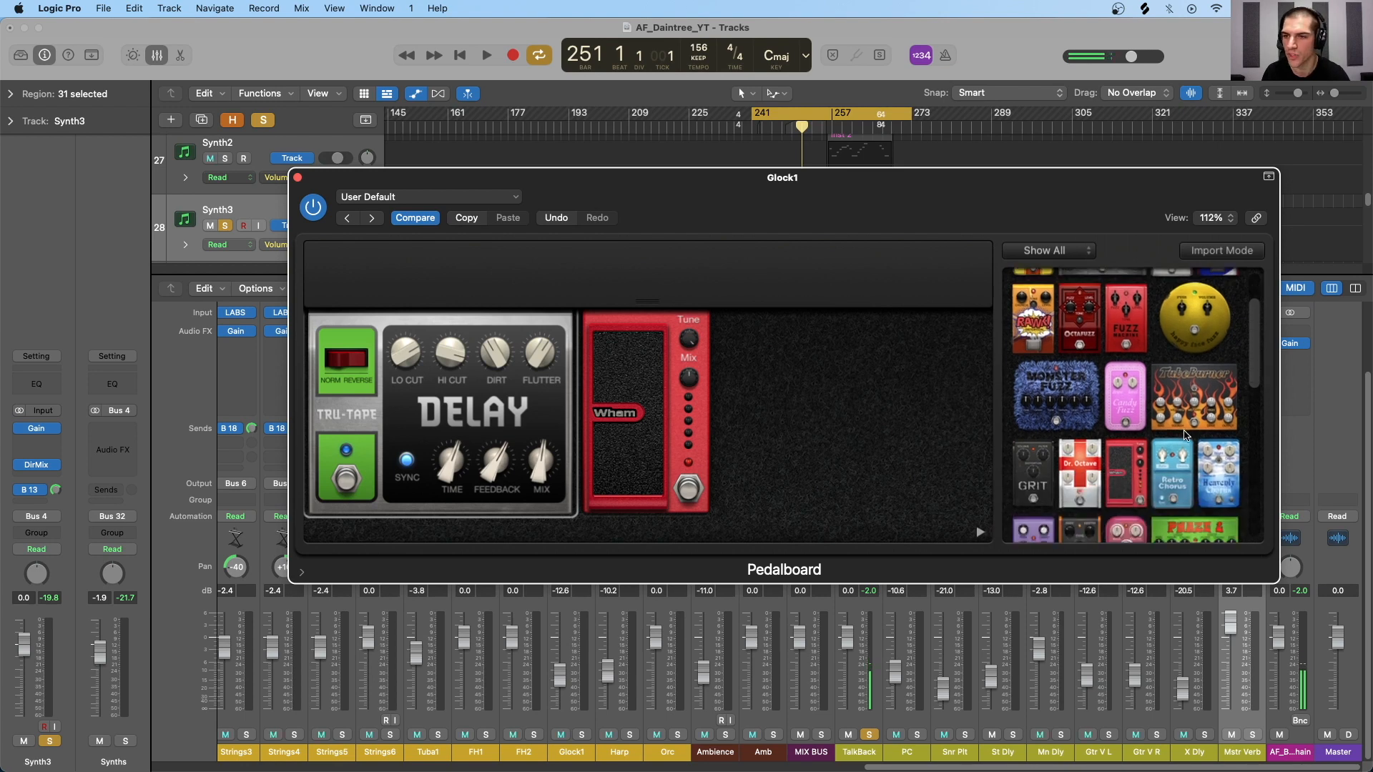
pyautogui.scroll(-3, 1225, 472)
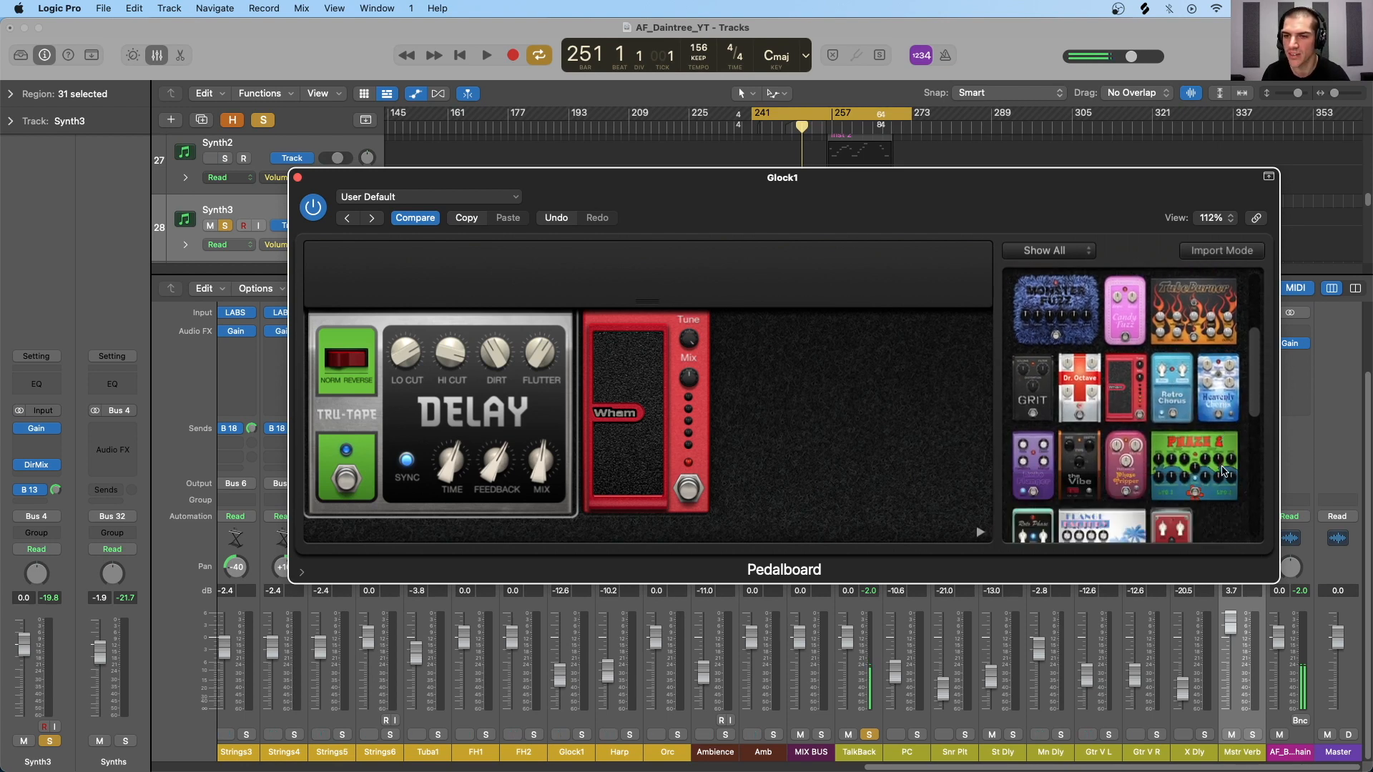
pyautogui.moveTo(1222, 469); pyautogui.dragTo(748, 462)
pyautogui.moveTo(767, 407); pyautogui.dragTo(782, 426)
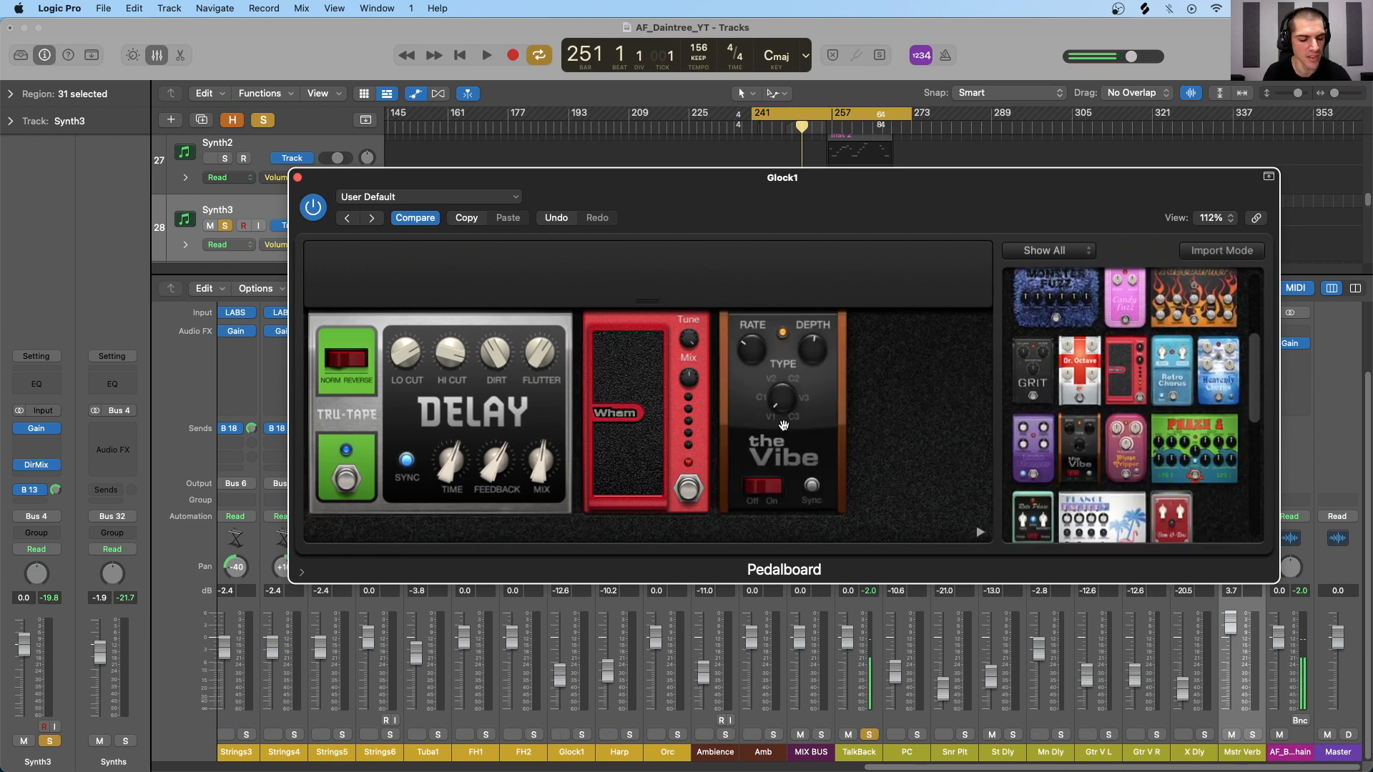
pyautogui.click(789, 423)
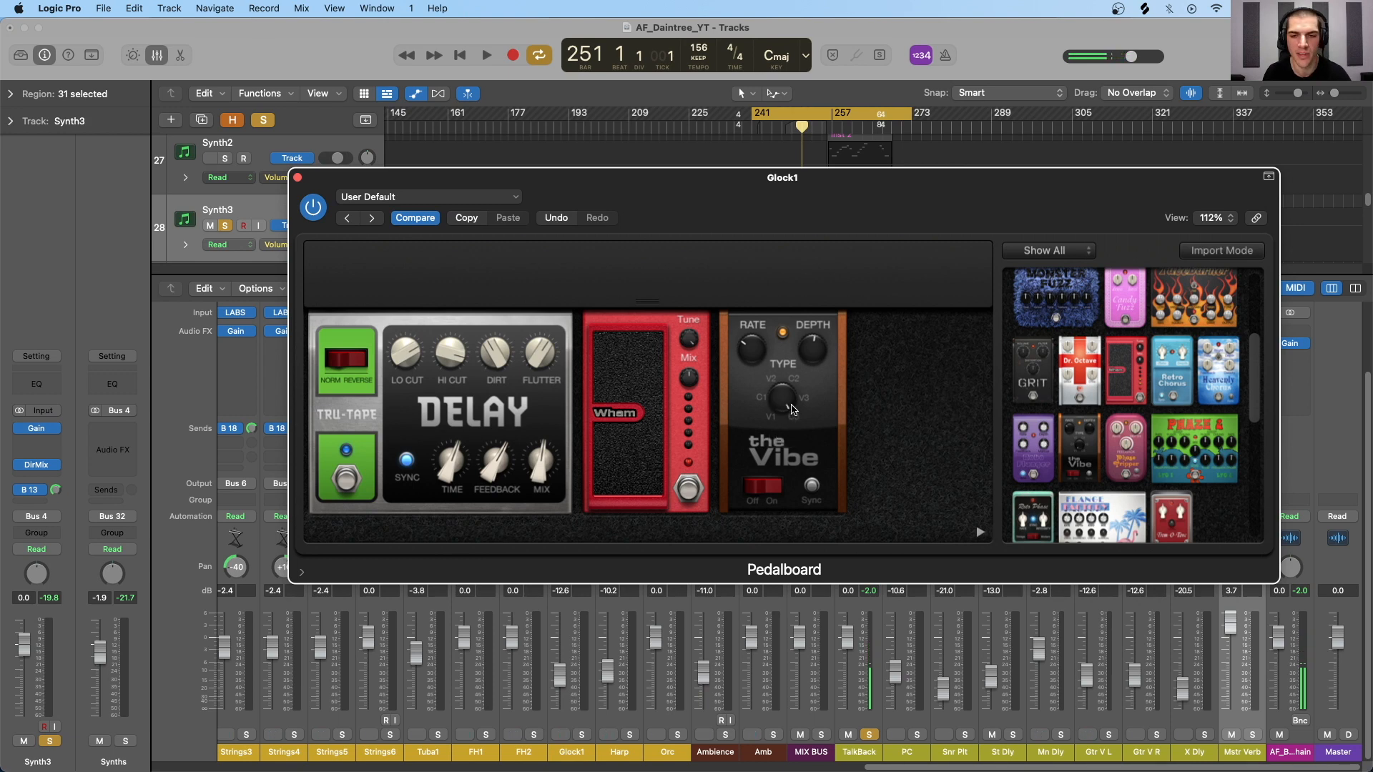
pyautogui.moveTo(788, 367); pyautogui.dragTo(1066, 380)
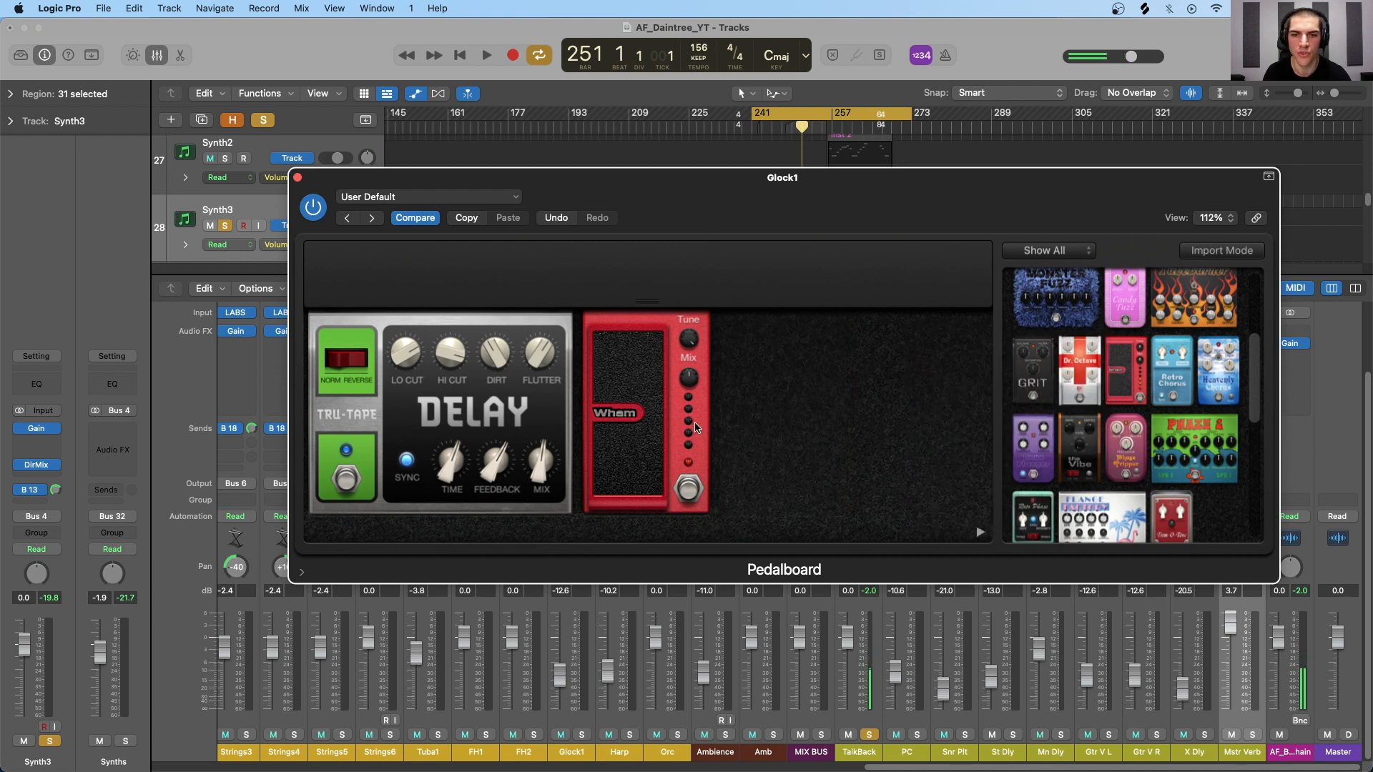
pyautogui.moveTo(683, 419); pyautogui.dragTo(1099, 390)
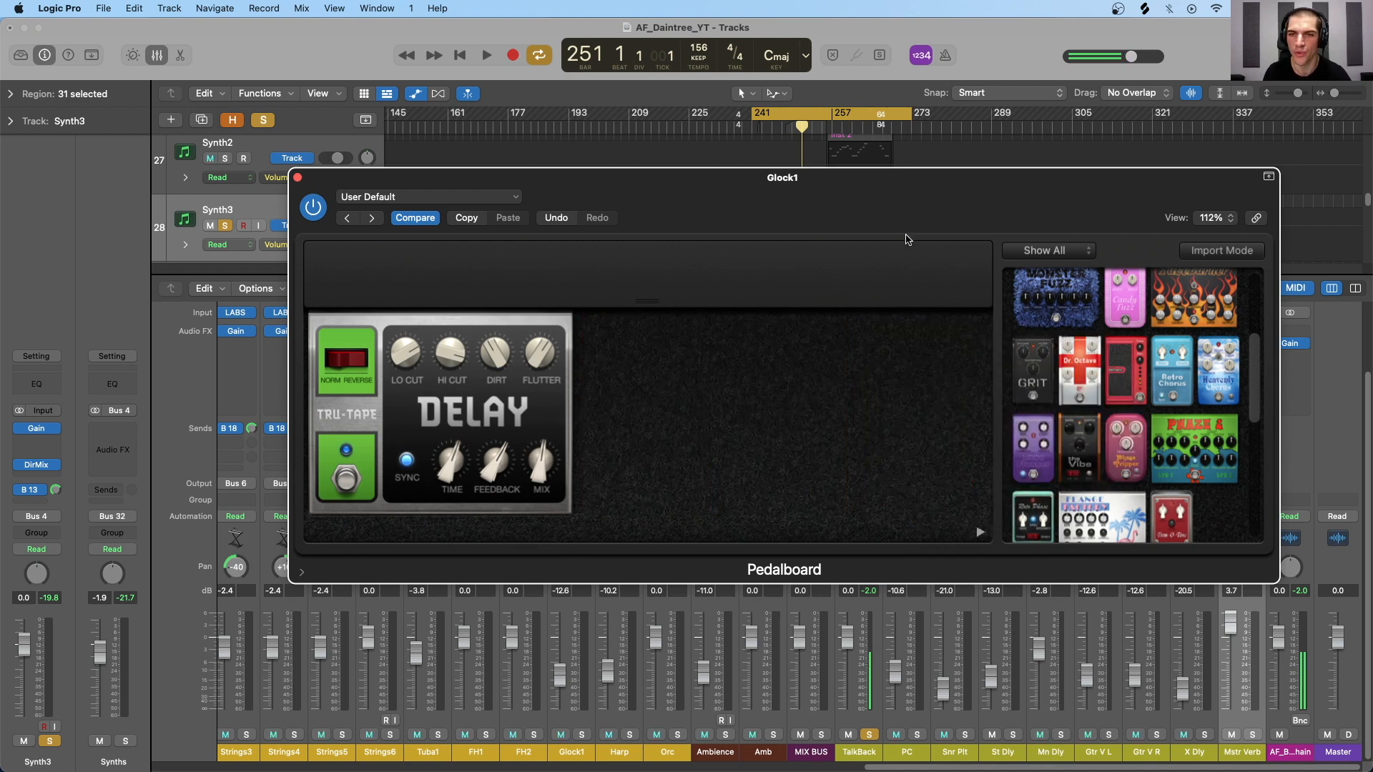
# Step: Clear the active solos, solo Glock1 and play it from bar 257, positioning the Pedalboard window so the Delay pedal stays visible
pyautogui.moveTo(812, 179); pyautogui.dragTo(798, 170)
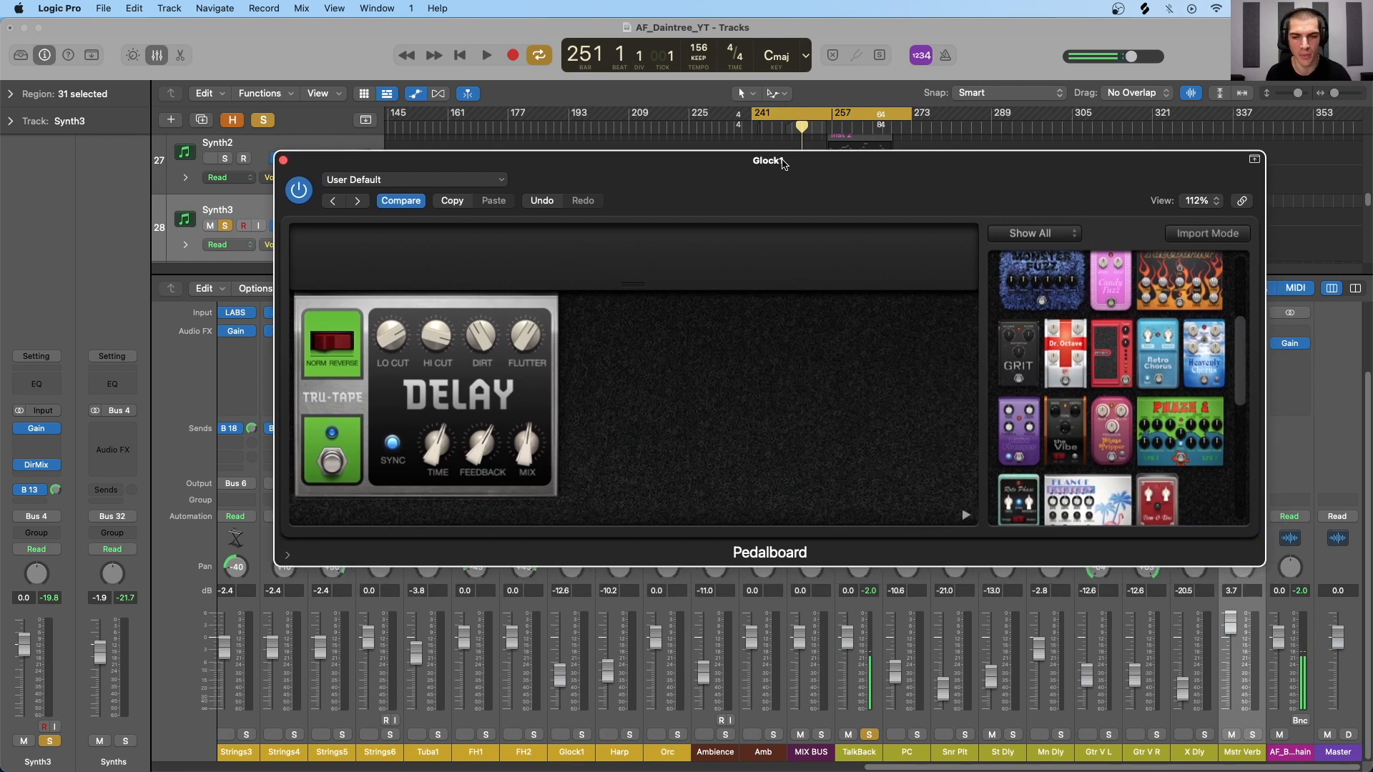
pyautogui.moveTo(772, 159); pyautogui.dragTo(890, 251)
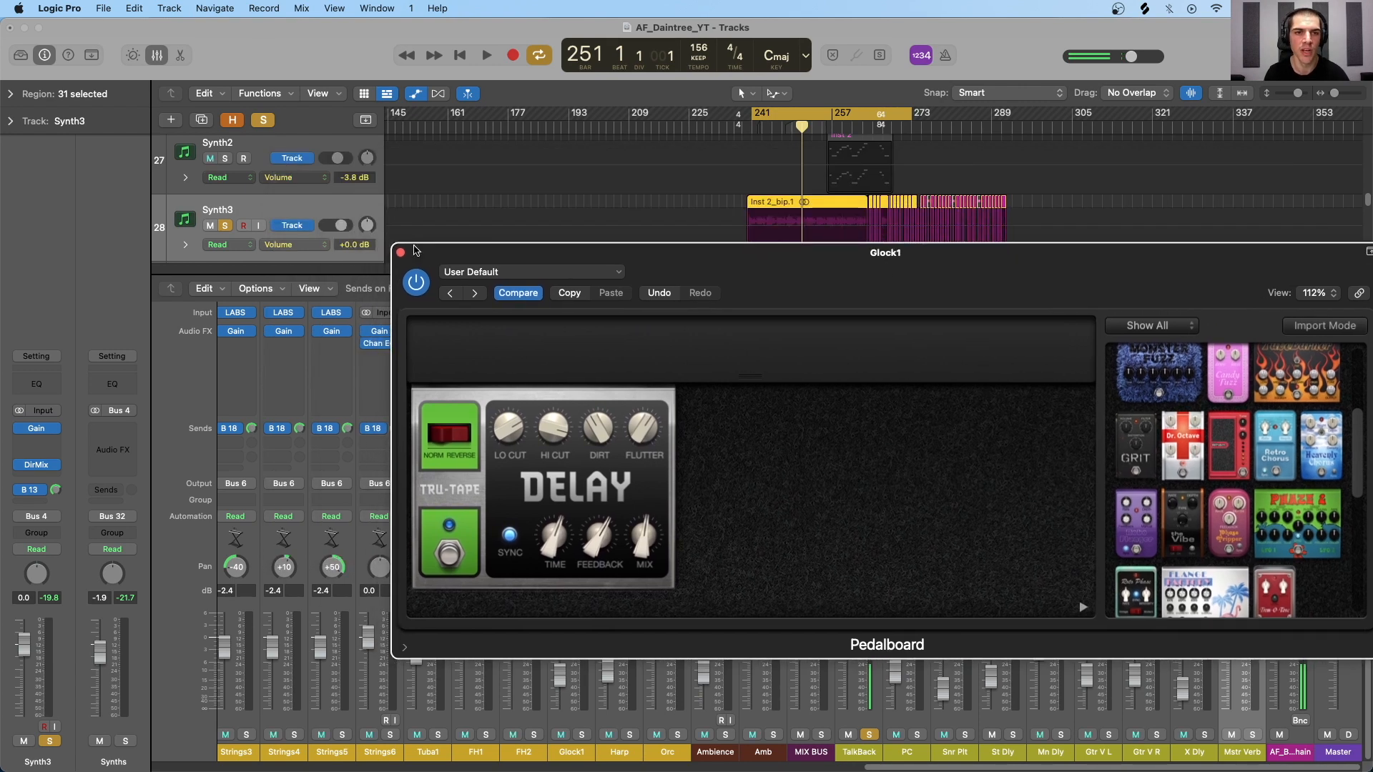
pyautogui.moveTo(417, 255); pyautogui.dragTo(406, 142)
pyautogui.click(255, 124)
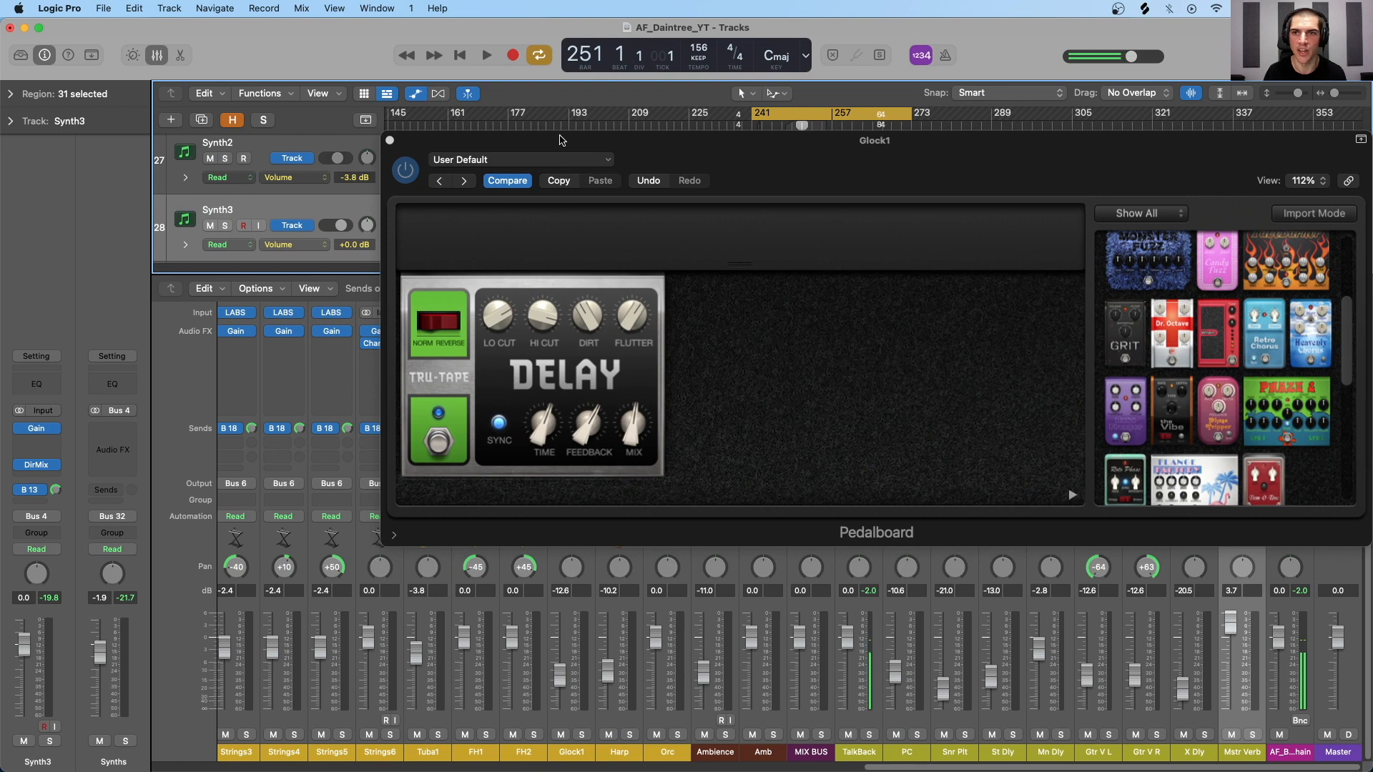
pyautogui.moveTo(560, 140); pyautogui.dragTo(560, 104)
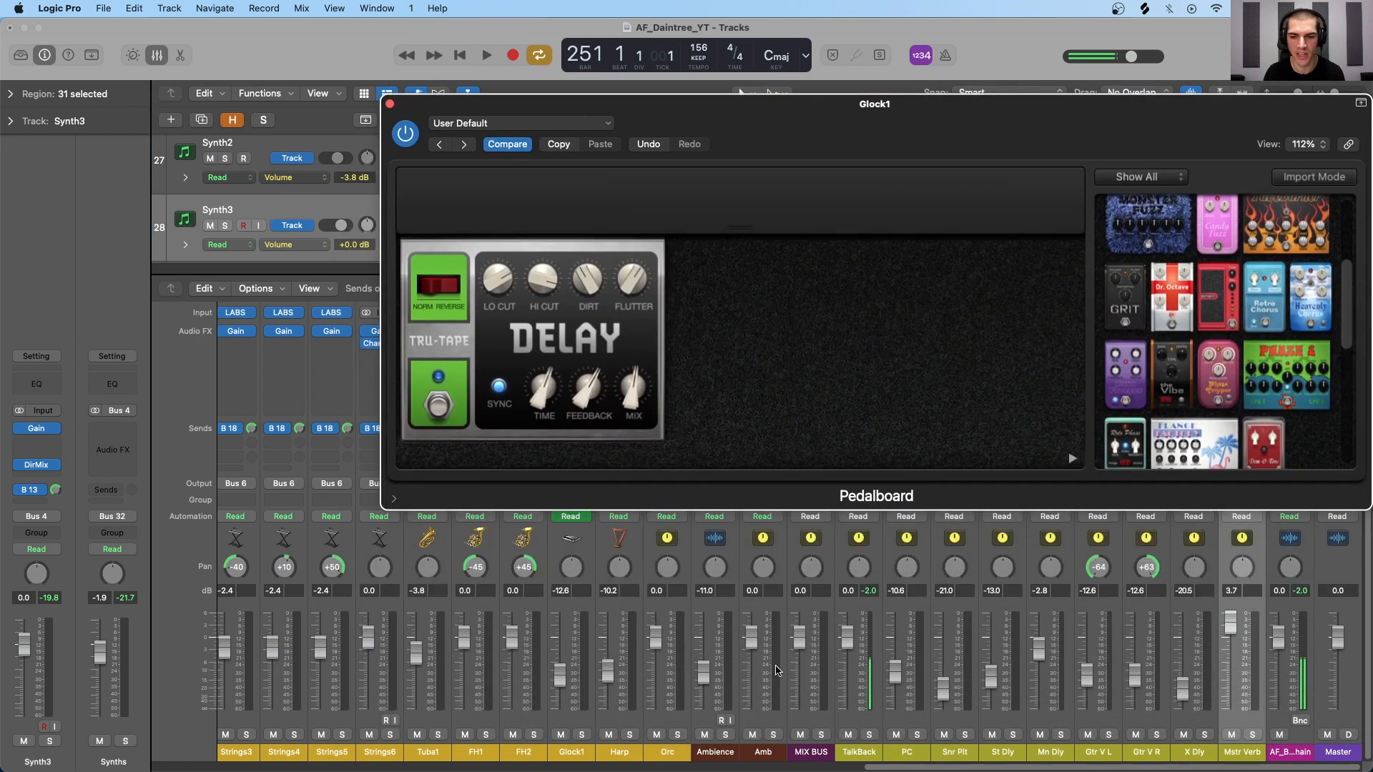
pyautogui.click(583, 734)
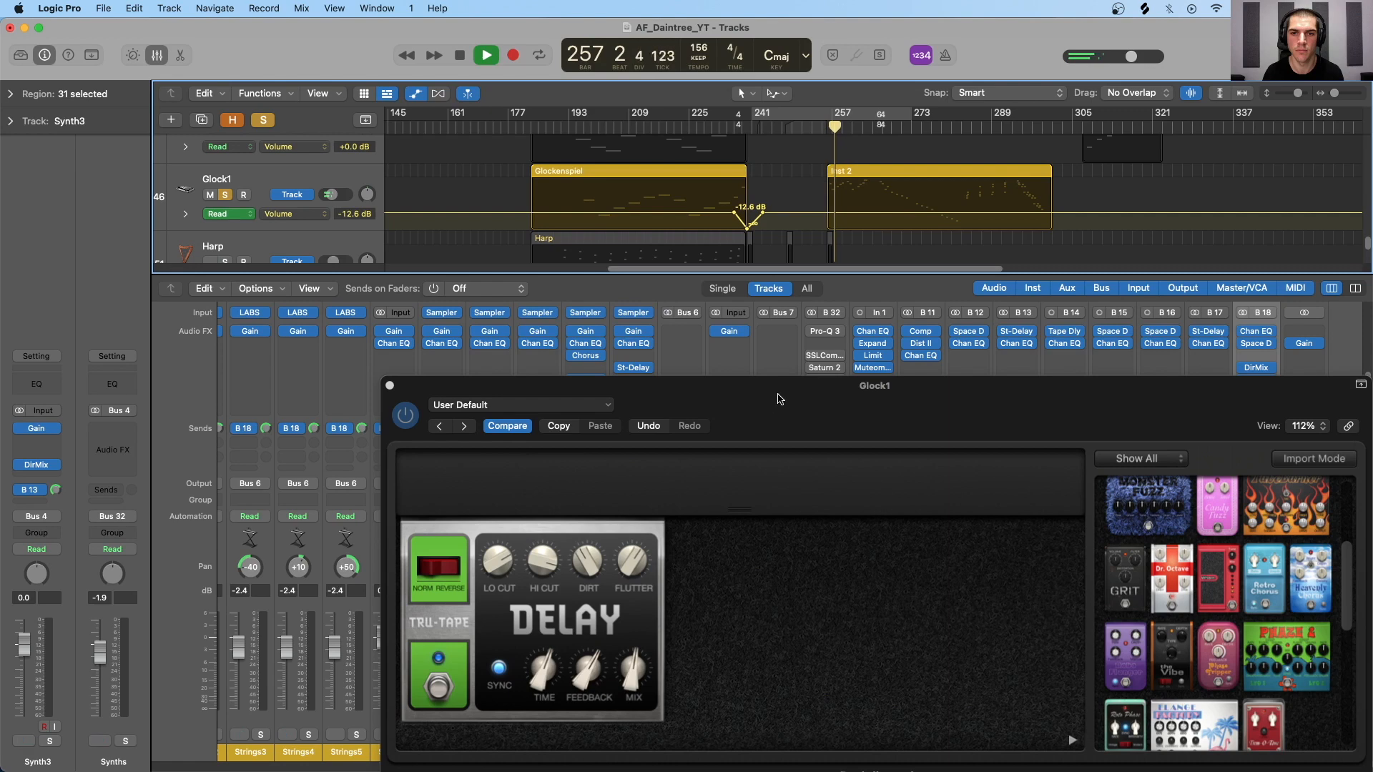
pyautogui.moveTo(774, 413); pyautogui.dragTo(774, 306)
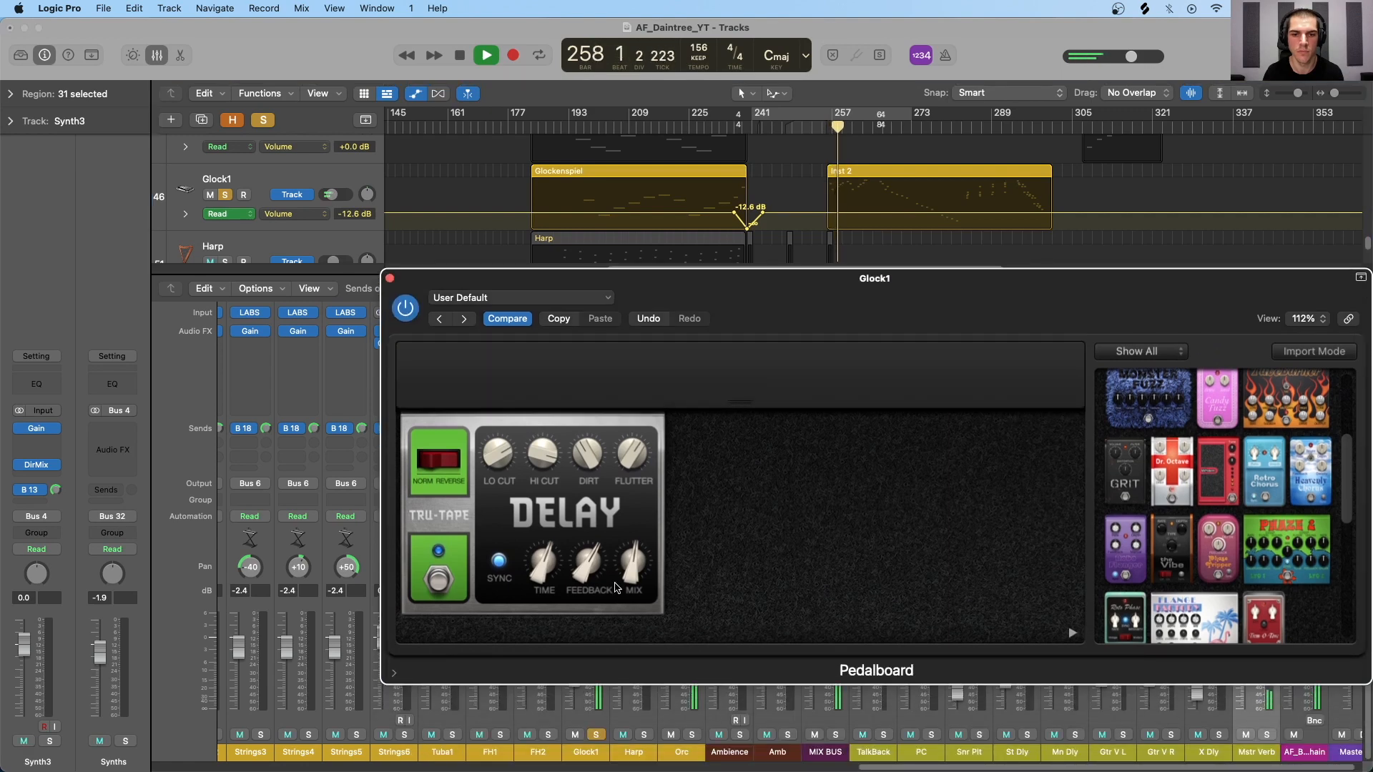
# Step: Adjust the Mix, Hi Cut and Time knobs of Glock1's Tru-Tape Delay during playback and try its Norm/Reverse switch
pyautogui.moveTo(633, 563); pyautogui.dragTo(583, 562)
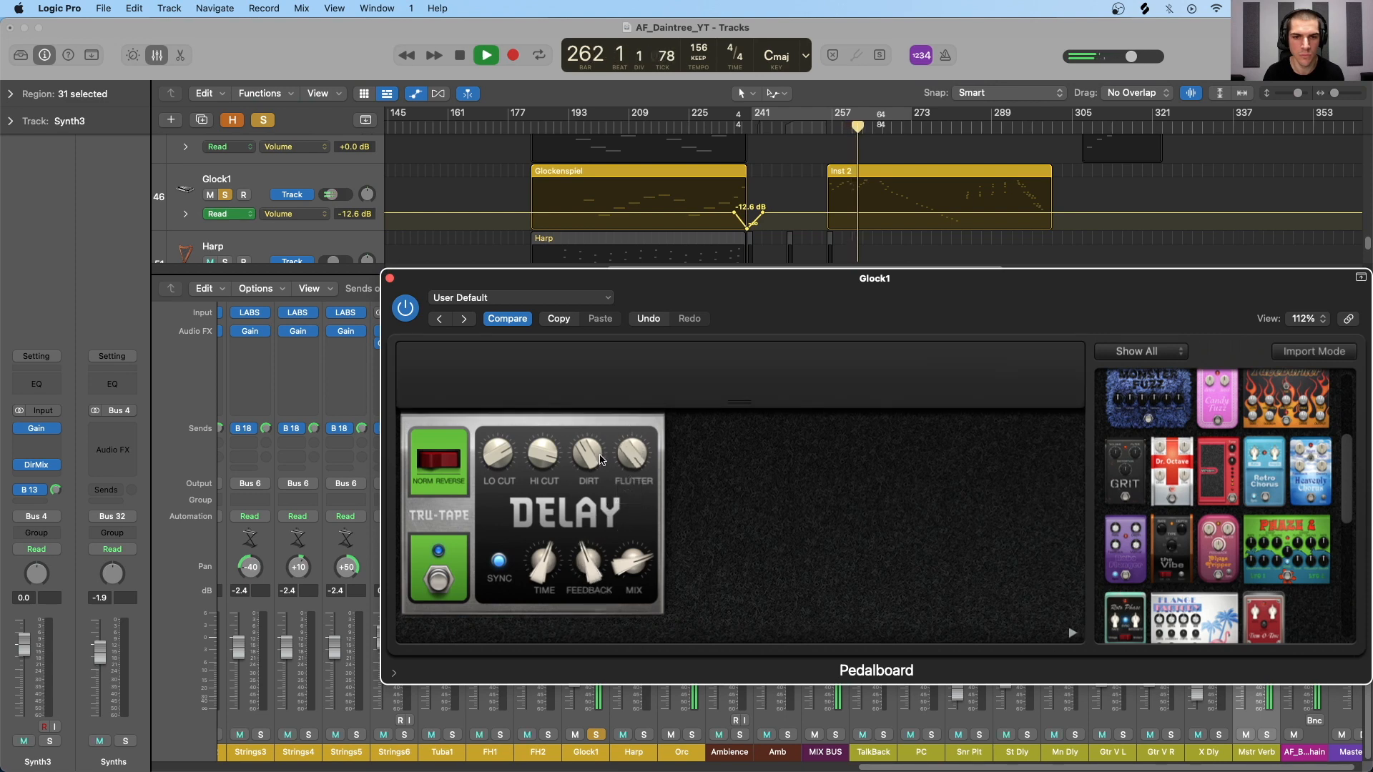
pyautogui.moveTo(541, 460); pyautogui.dragTo(545, 478)
pyautogui.moveTo(545, 567); pyautogui.dragTo(548, 552)
pyautogui.moveTo(499, 458); pyautogui.dragTo(497, 450)
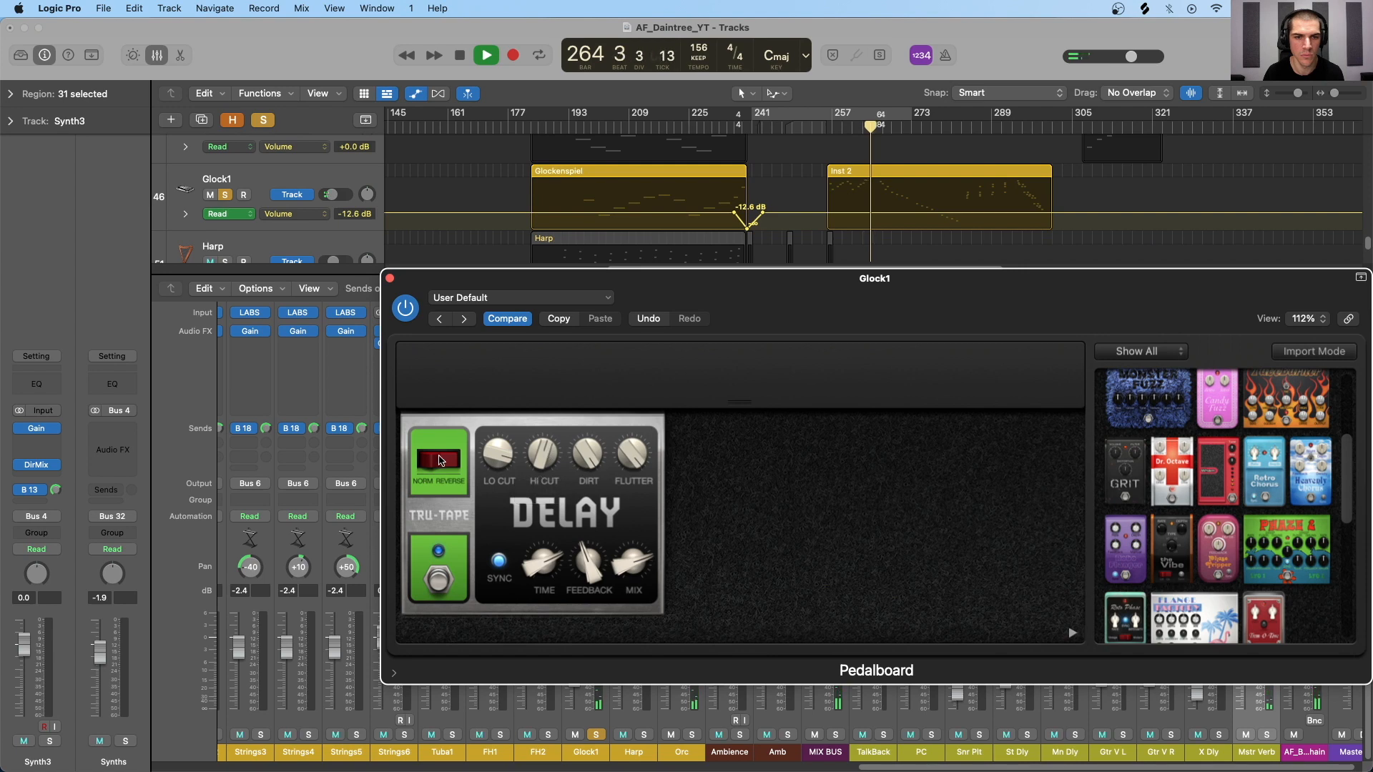
pyautogui.click(439, 460)
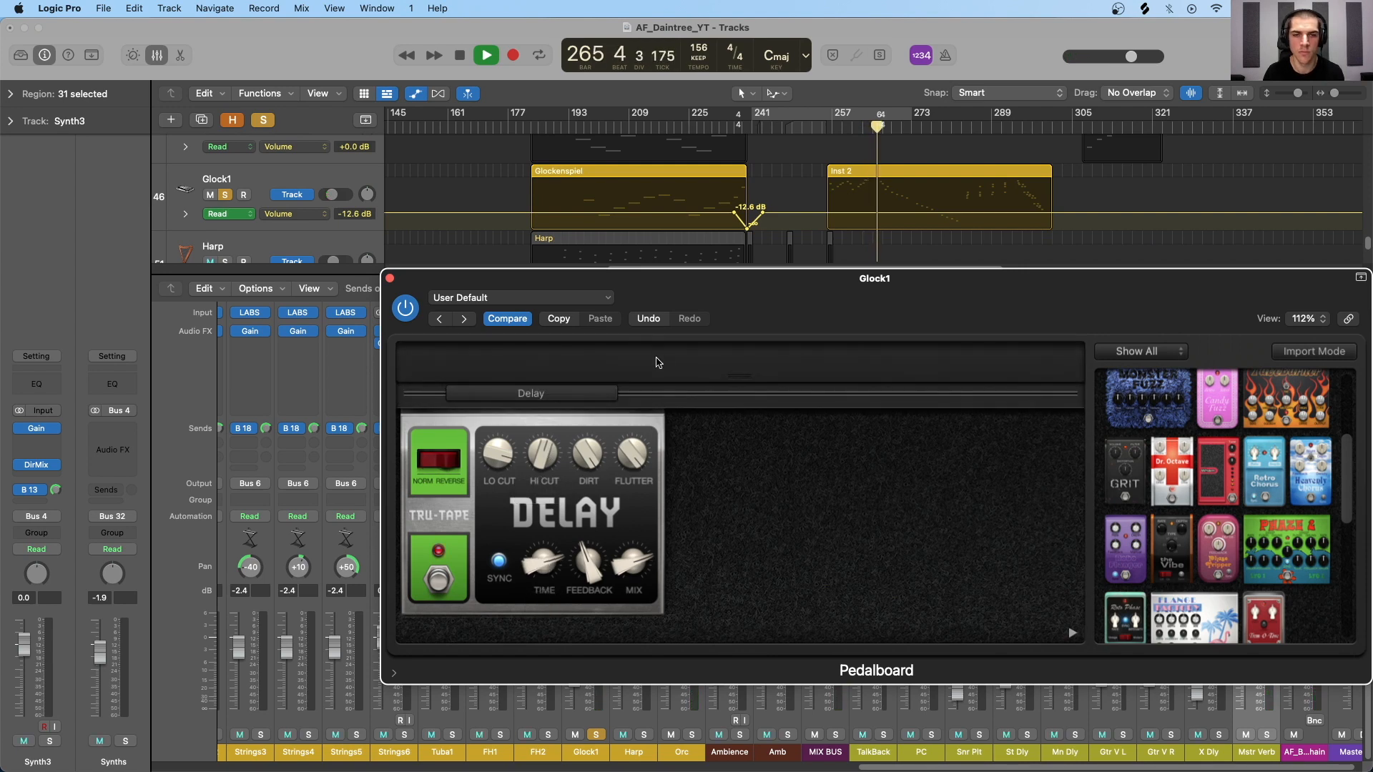
# Step: Lower the Tru-Tape Delay's Mix, stop playback, clear the solo and close Glock1's Pedalboard
pyautogui.click(822, 22)
pyautogui.moveTo(632, 561); pyautogui.dragTo(633, 584)
pyautogui.press('space')
pyautogui.press('ctrl+alt+super+s')
pyautogui.click(391, 278)
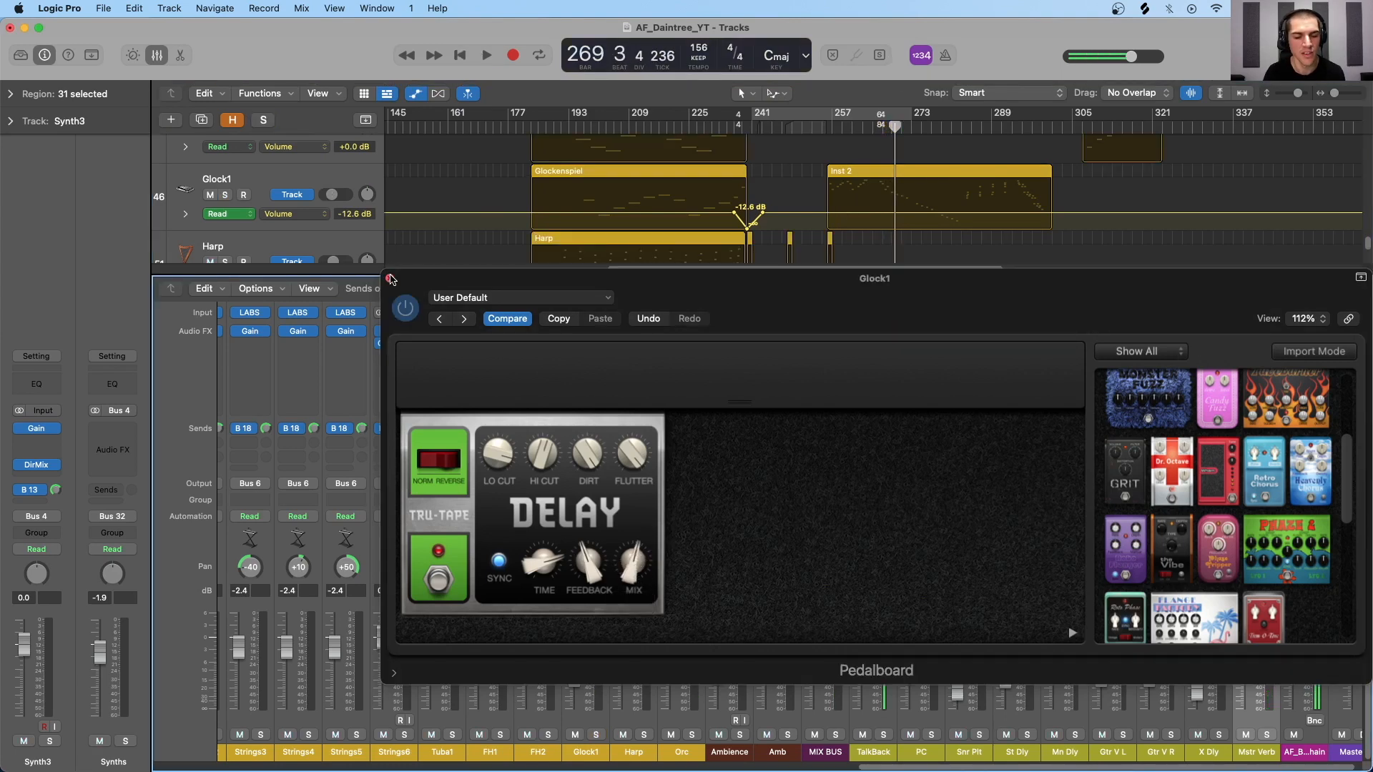
pyautogui.click(390, 278)
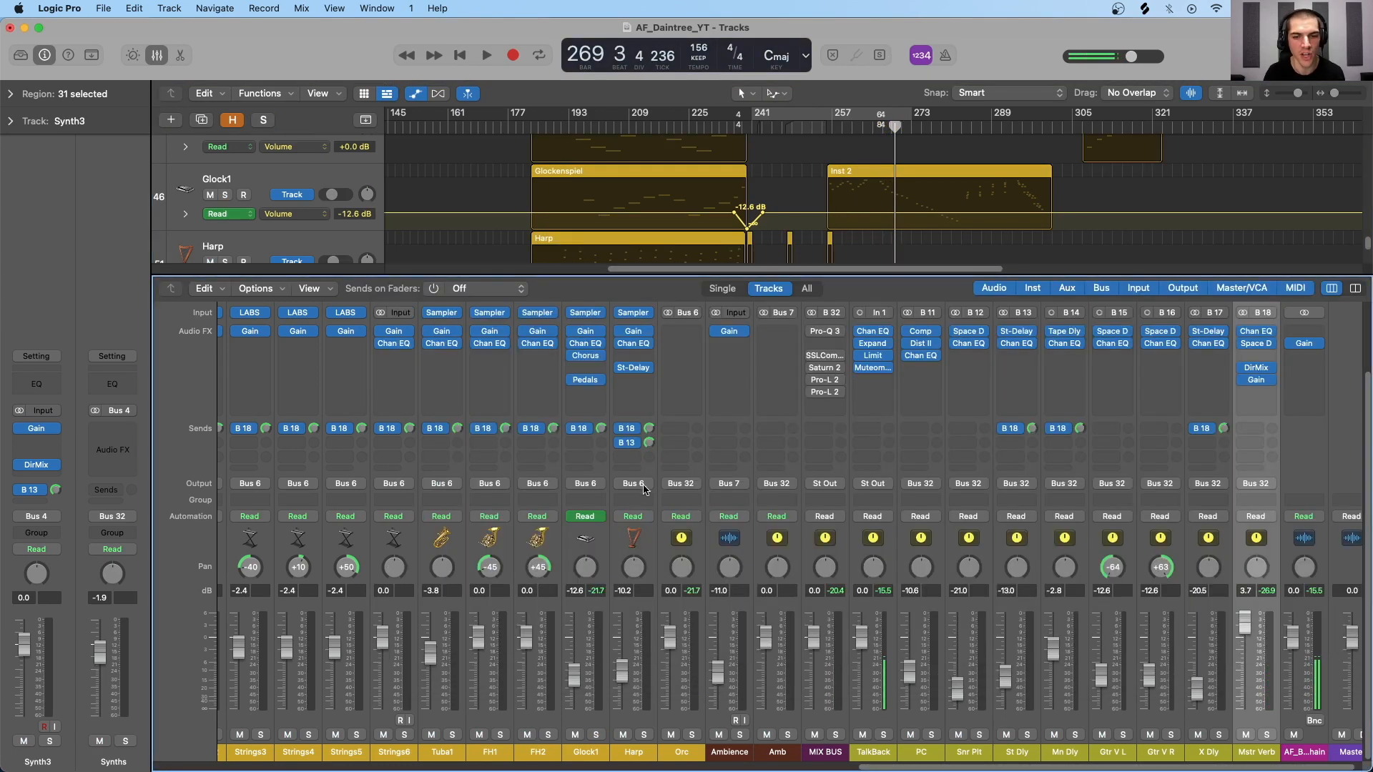
# Step: Open the Pedalboard on Synth Bass1 and switch on its Hi-Drive Treble Boost pedal
pyautogui.hscroll(-5, 740, 569)
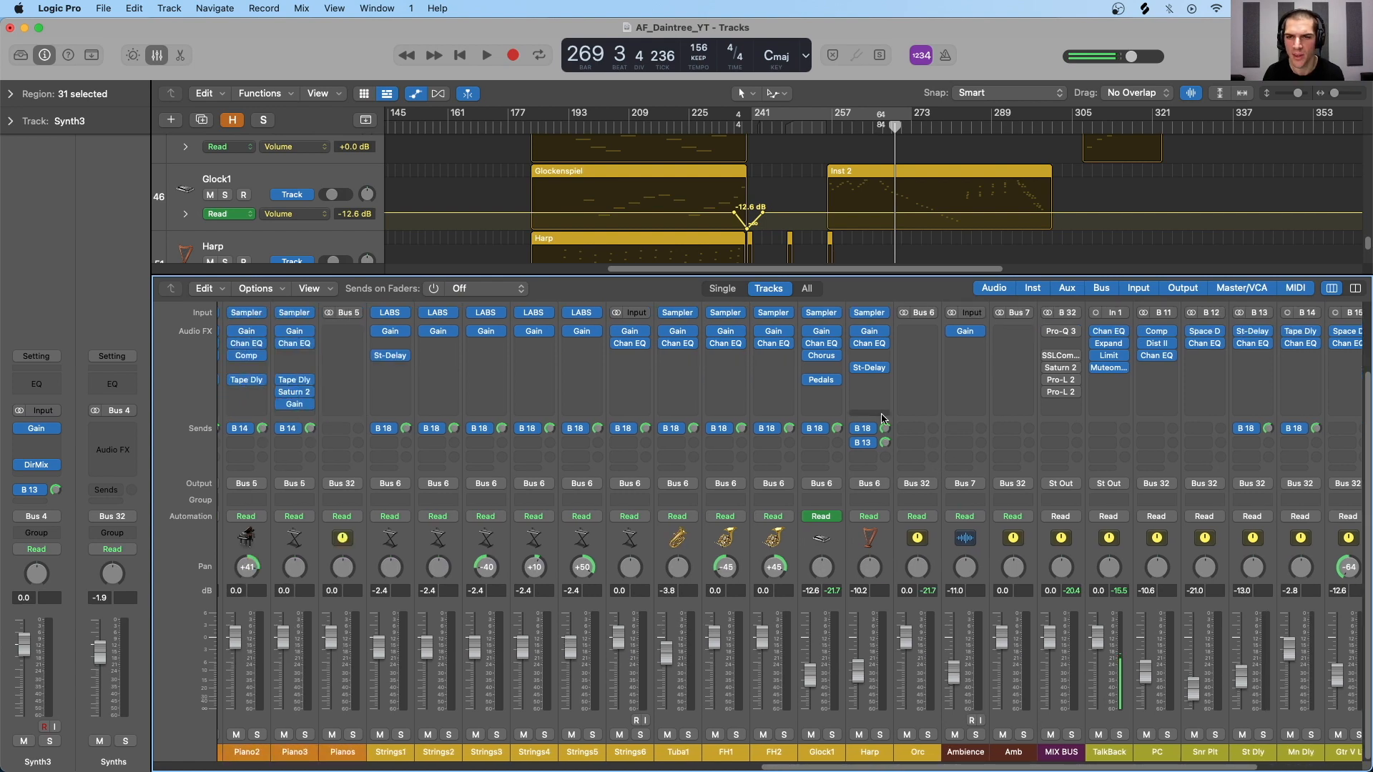
pyautogui.hscroll(-7, 765, 443)
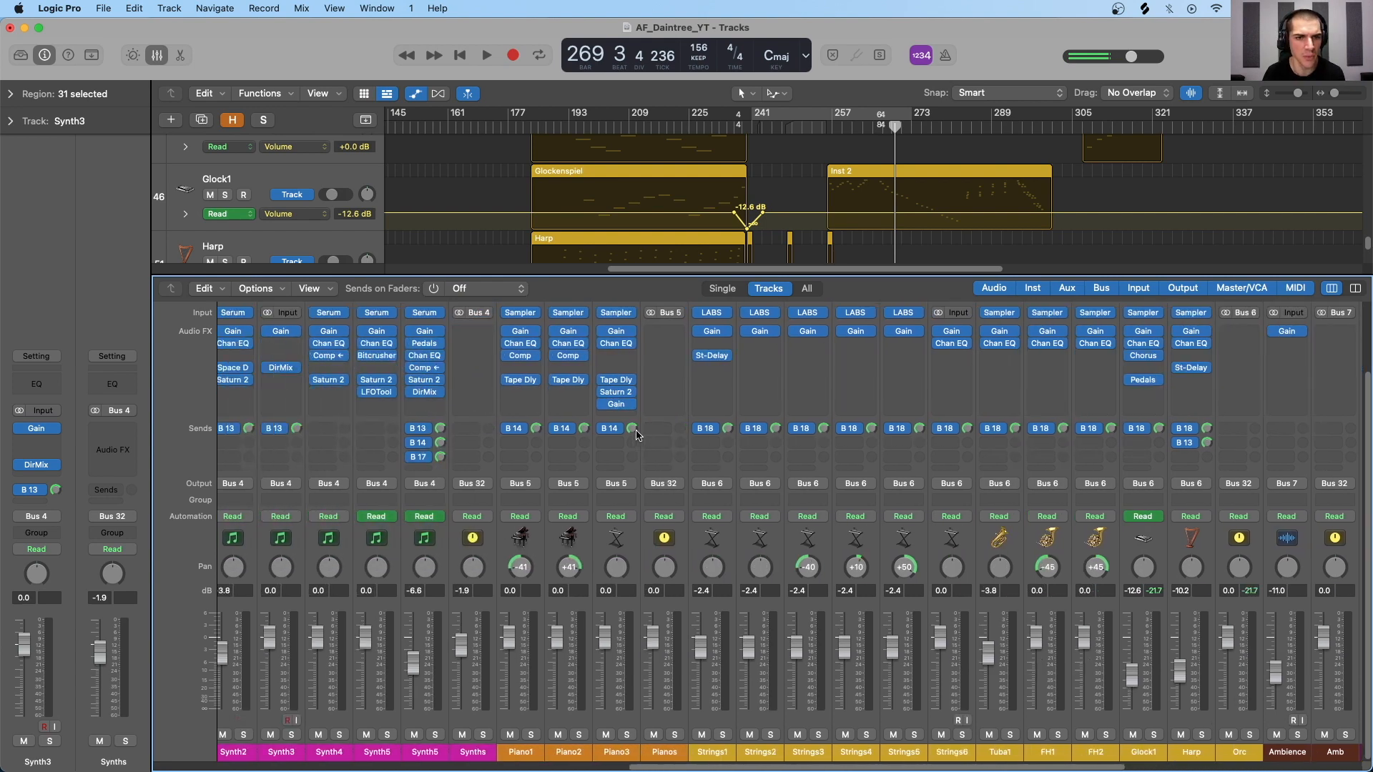
pyautogui.hscroll(-8, 636, 435)
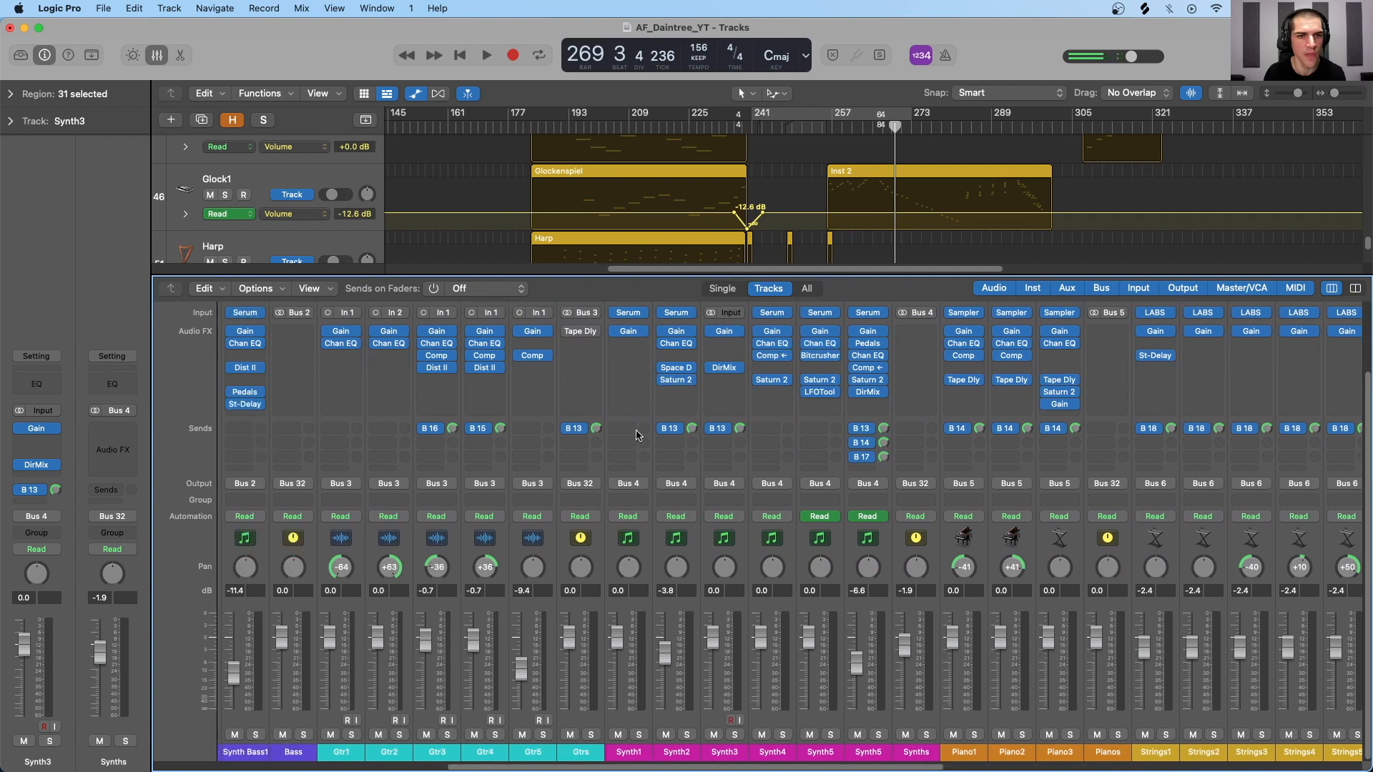
pyautogui.hscroll(-5, 637, 434)
pyautogui.click(501, 547)
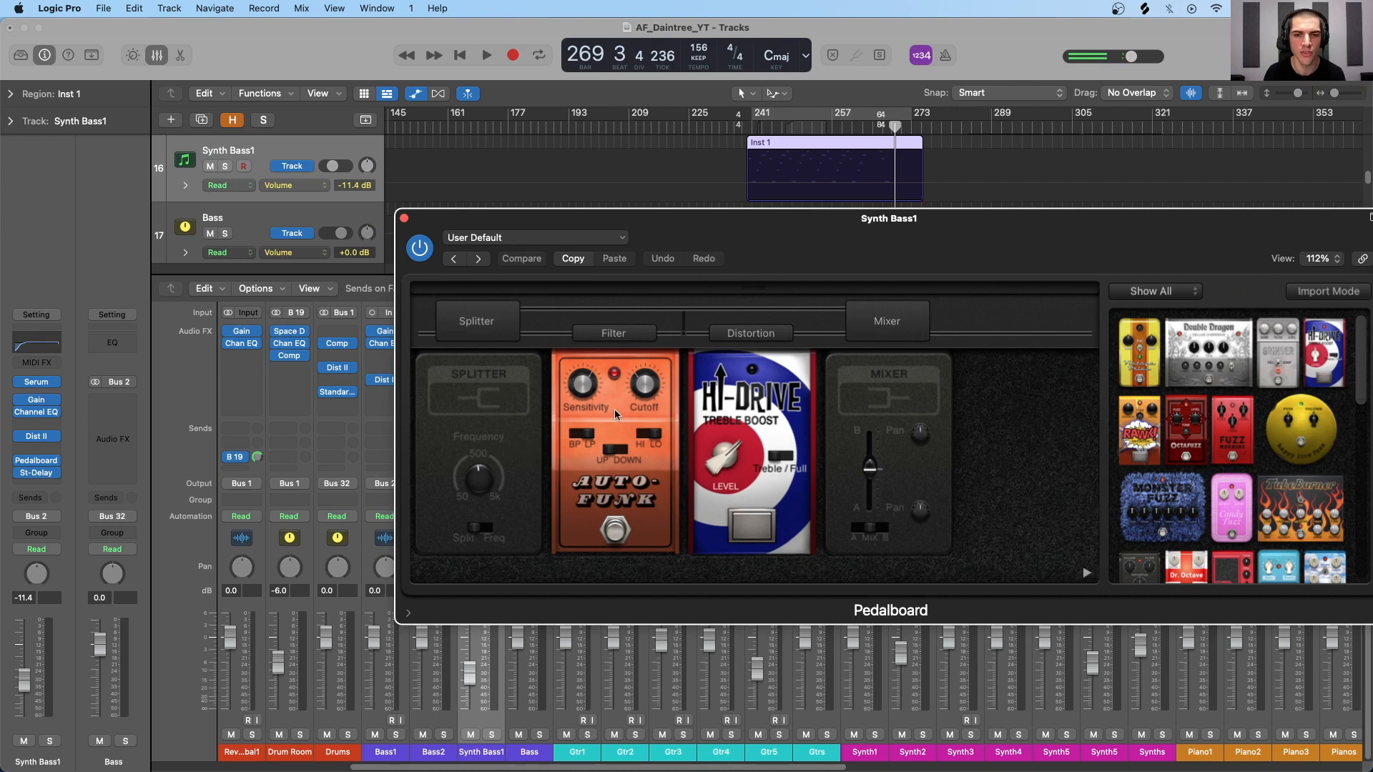
pyautogui.moveTo(615, 415); pyautogui.dragTo(771, 406)
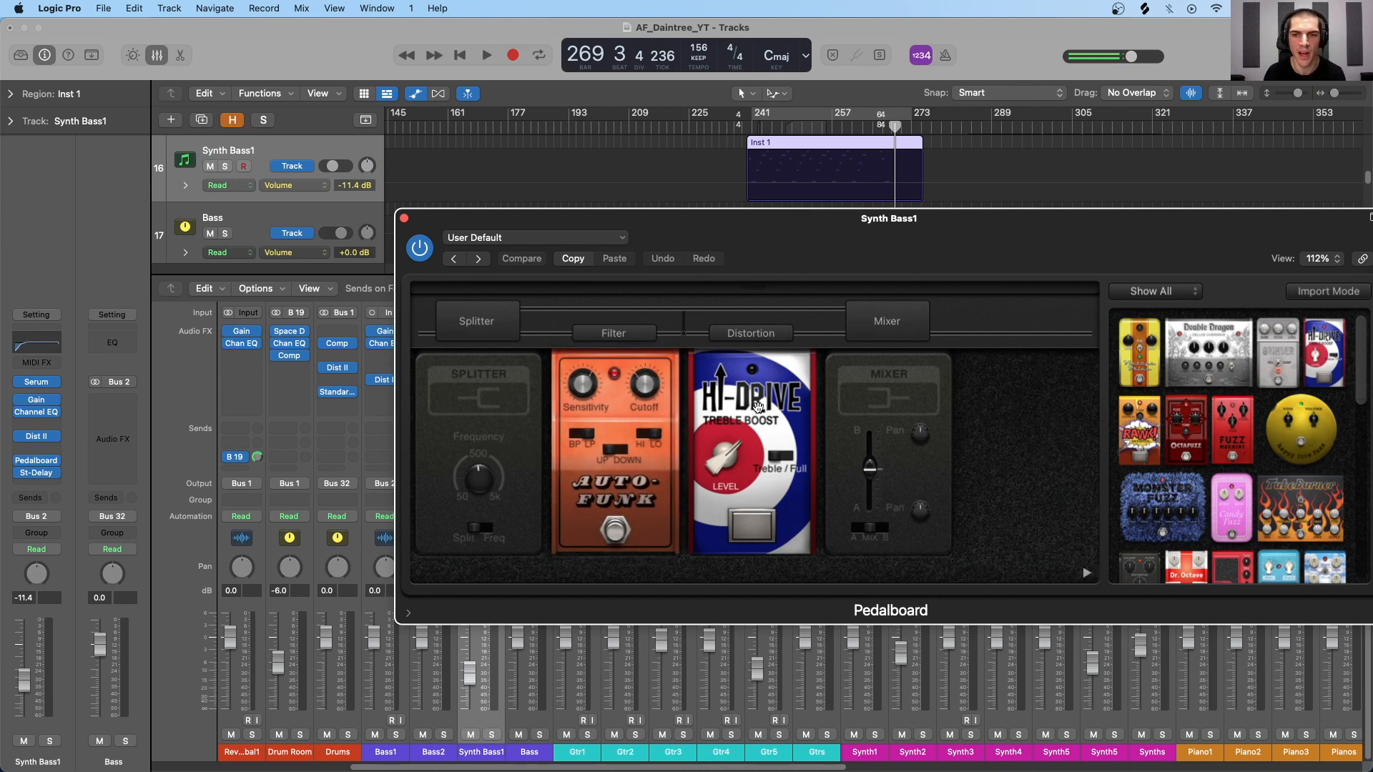
pyautogui.click(753, 528)
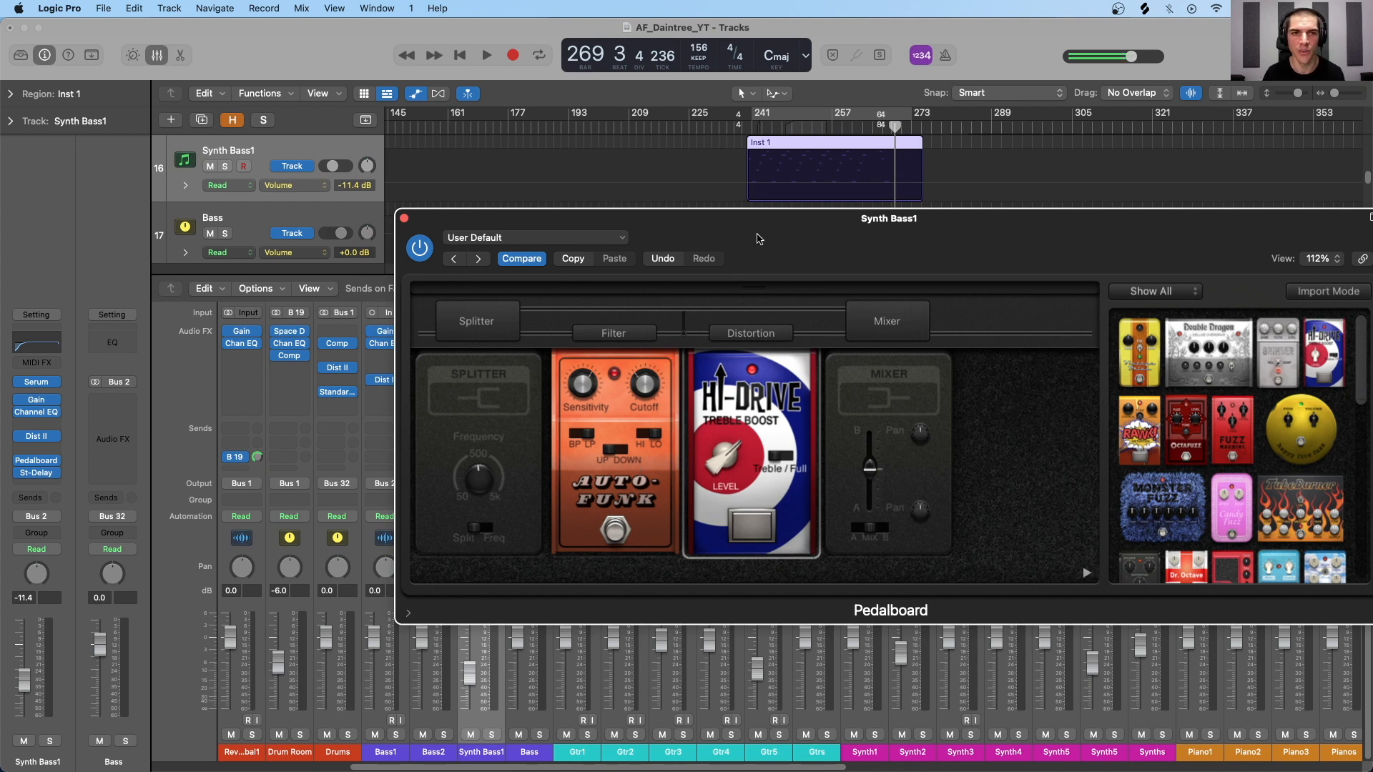
# Step: Play Synth Bass1 soloed from bar 241 and compare its sound with Pedalboard bypassed and enabled
pyautogui.moveTo(758, 238); pyautogui.dragTo(851, 310)
pyautogui.click(752, 129)
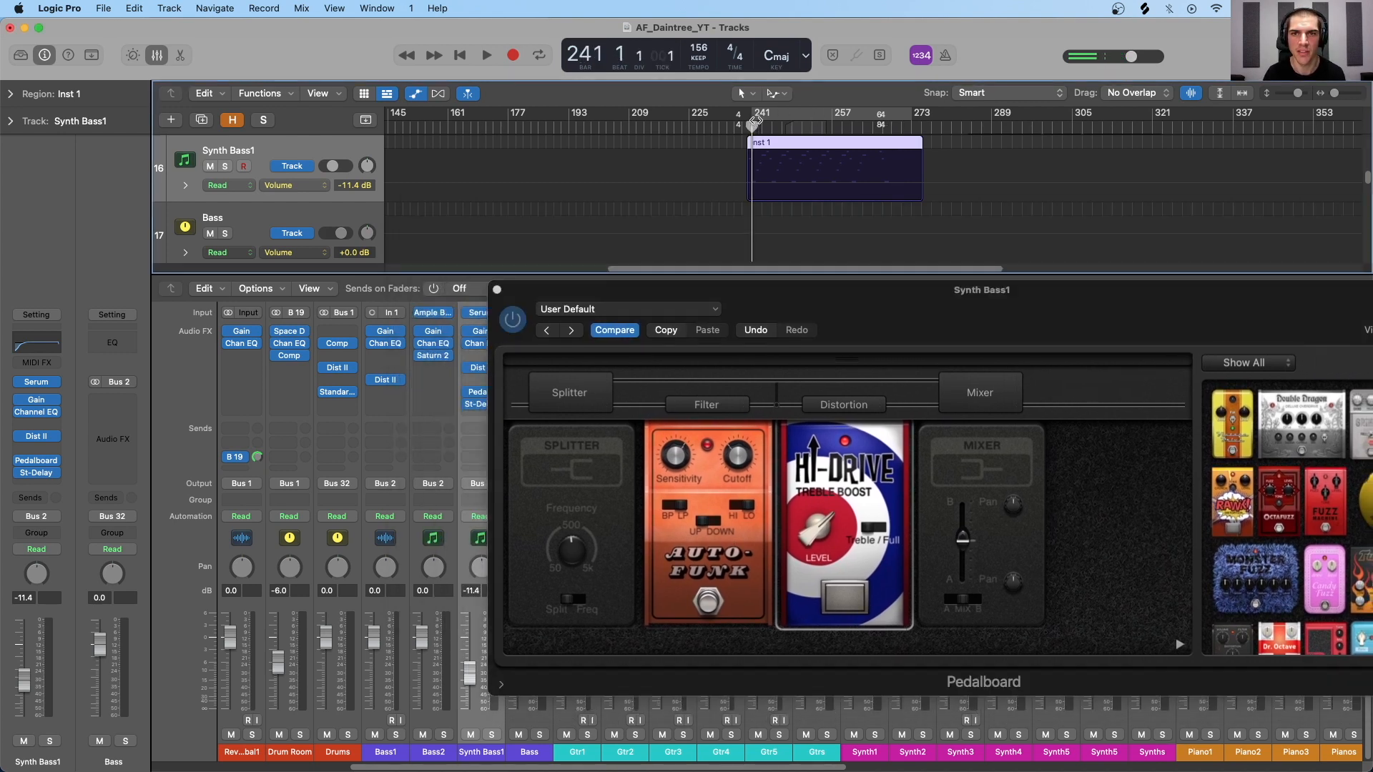
pyautogui.press('space')
pyautogui.click(226, 167)
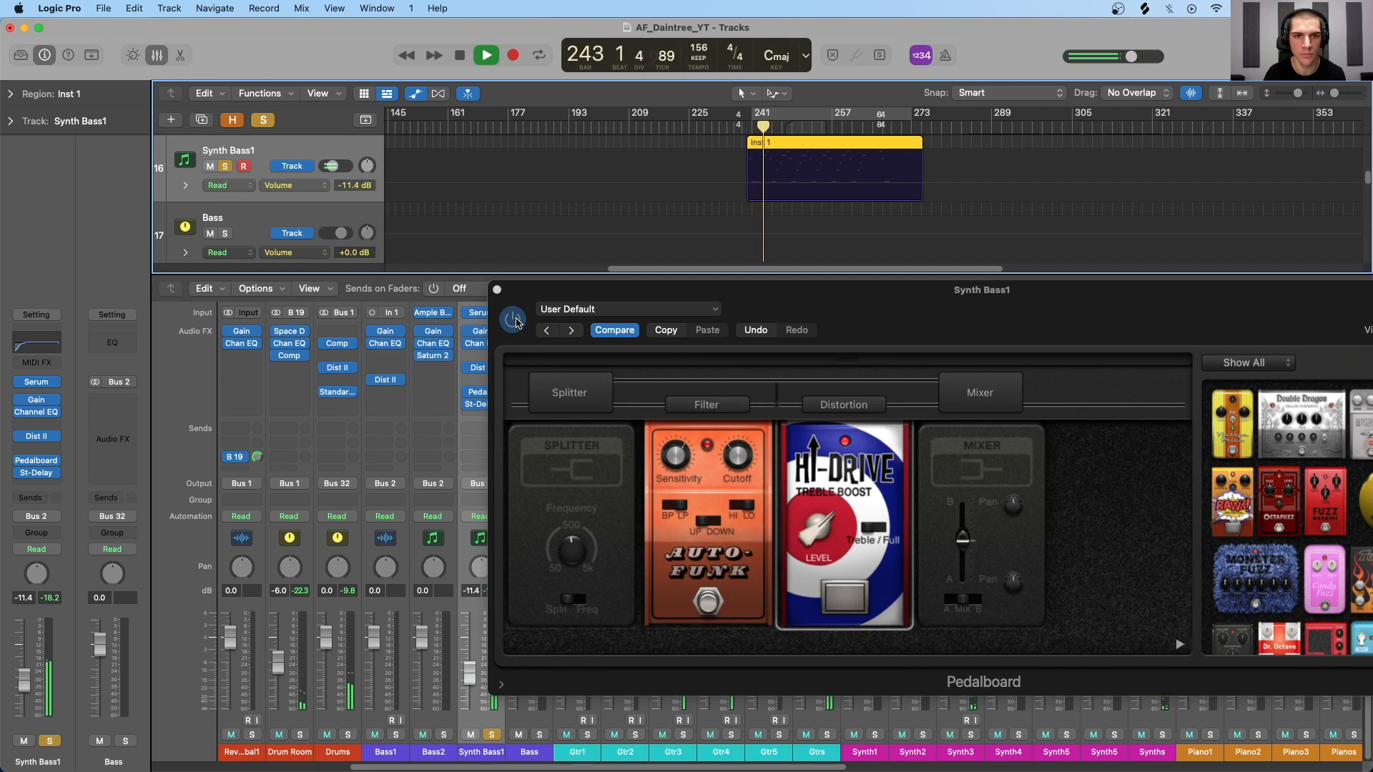
pyautogui.click(517, 319)
pyautogui.click(516, 320)
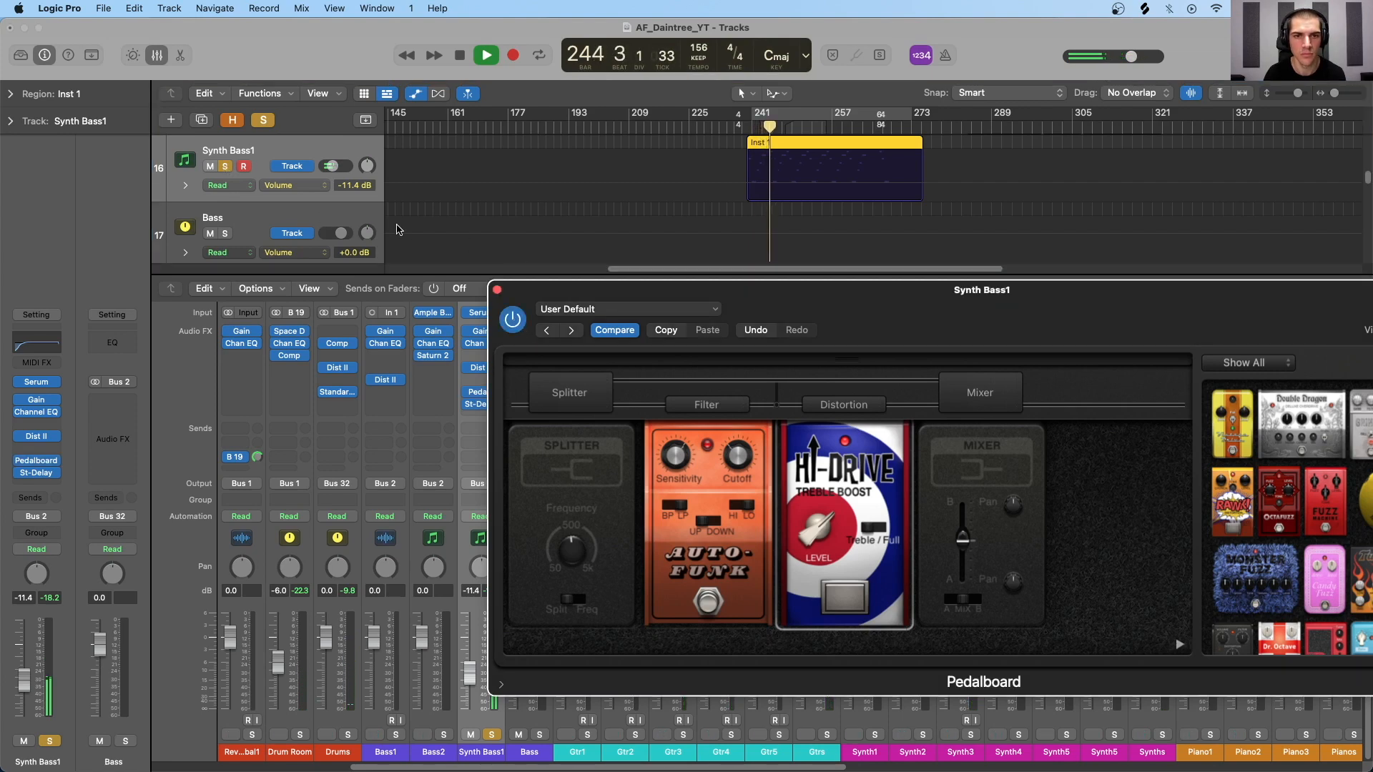
# Step: Unsolo Synth Bass1, raise its volume to -8.6 dB while comparing Pedalboard on and off in the mix, and close the plug-in
pyautogui.click(225, 166)
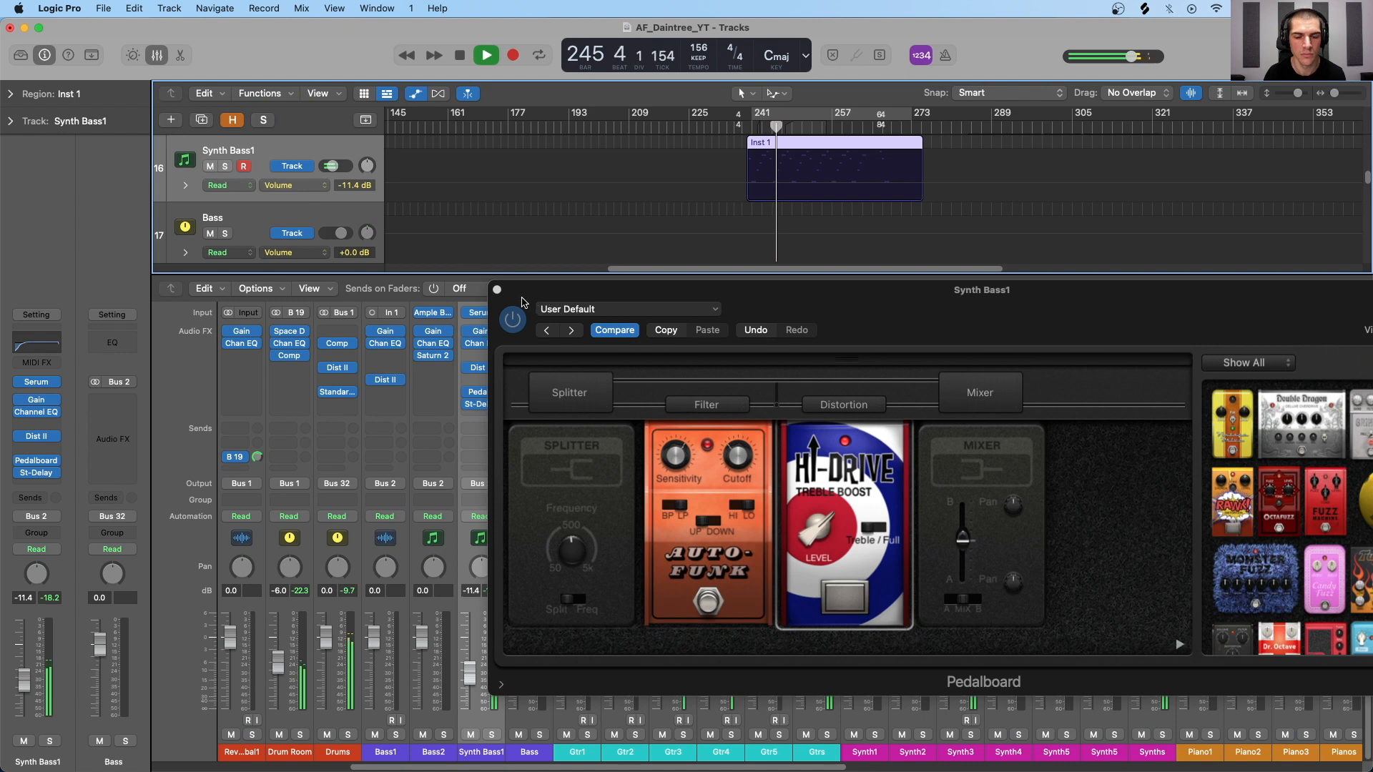
pyautogui.click(512, 320)
pyautogui.moveTo(512, 320); pyautogui.dragTo(572, 309)
pyautogui.click(573, 310)
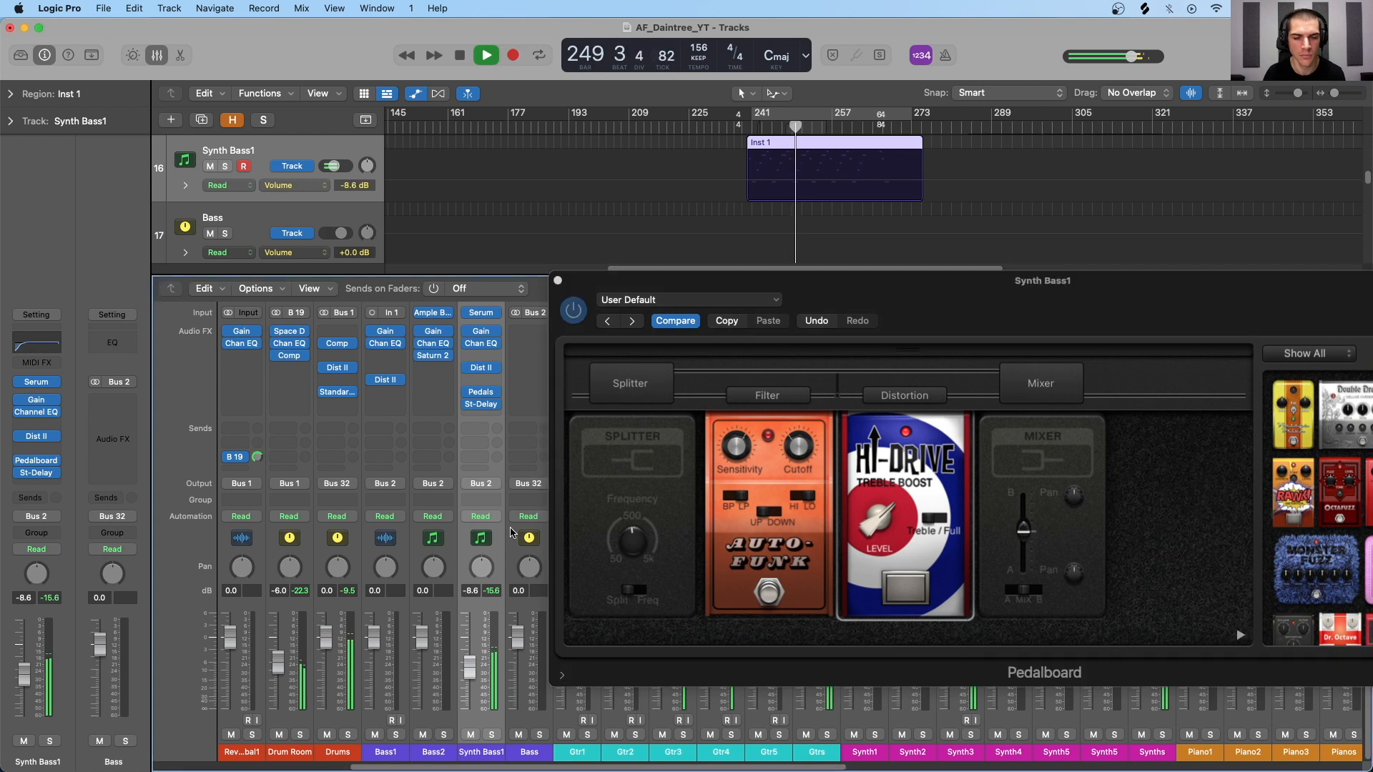
pyautogui.click(573, 309)
pyautogui.click(573, 310)
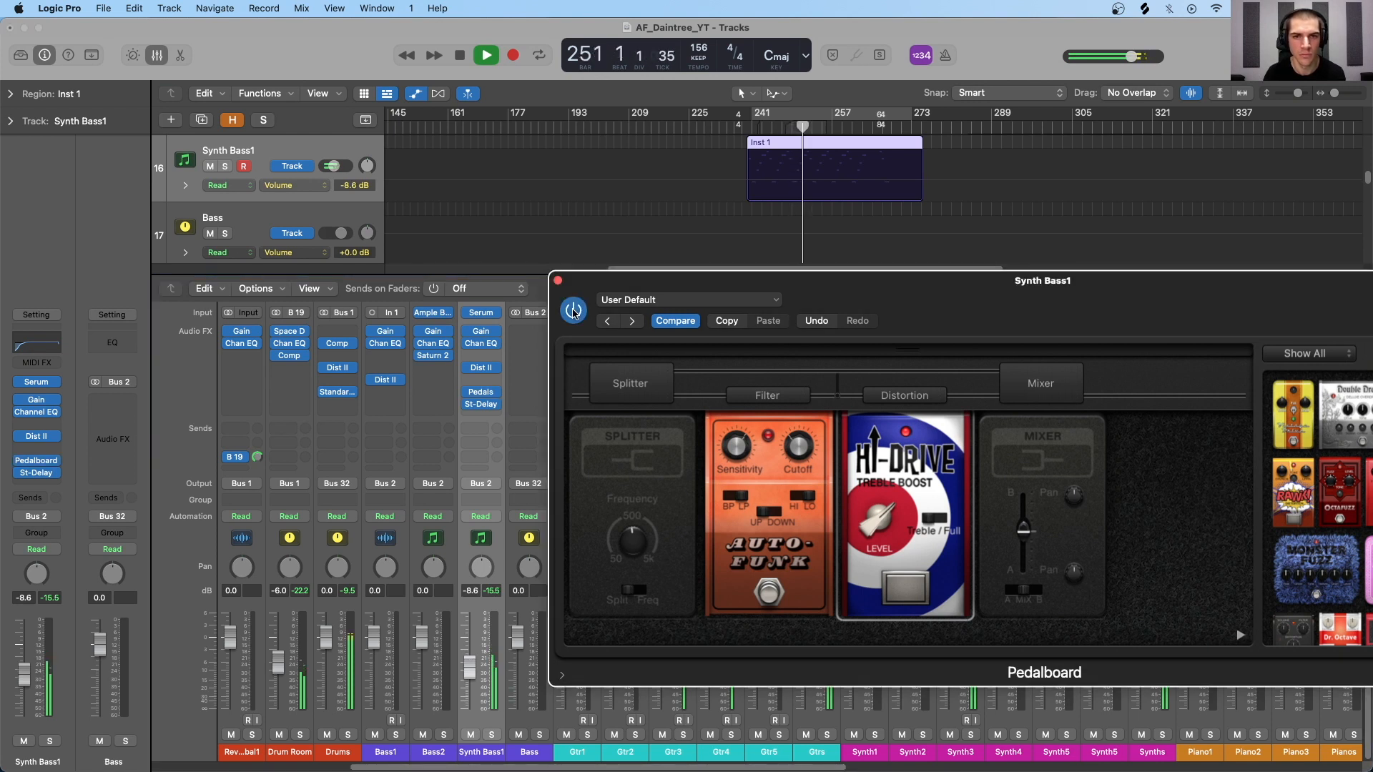
pyautogui.press('space')
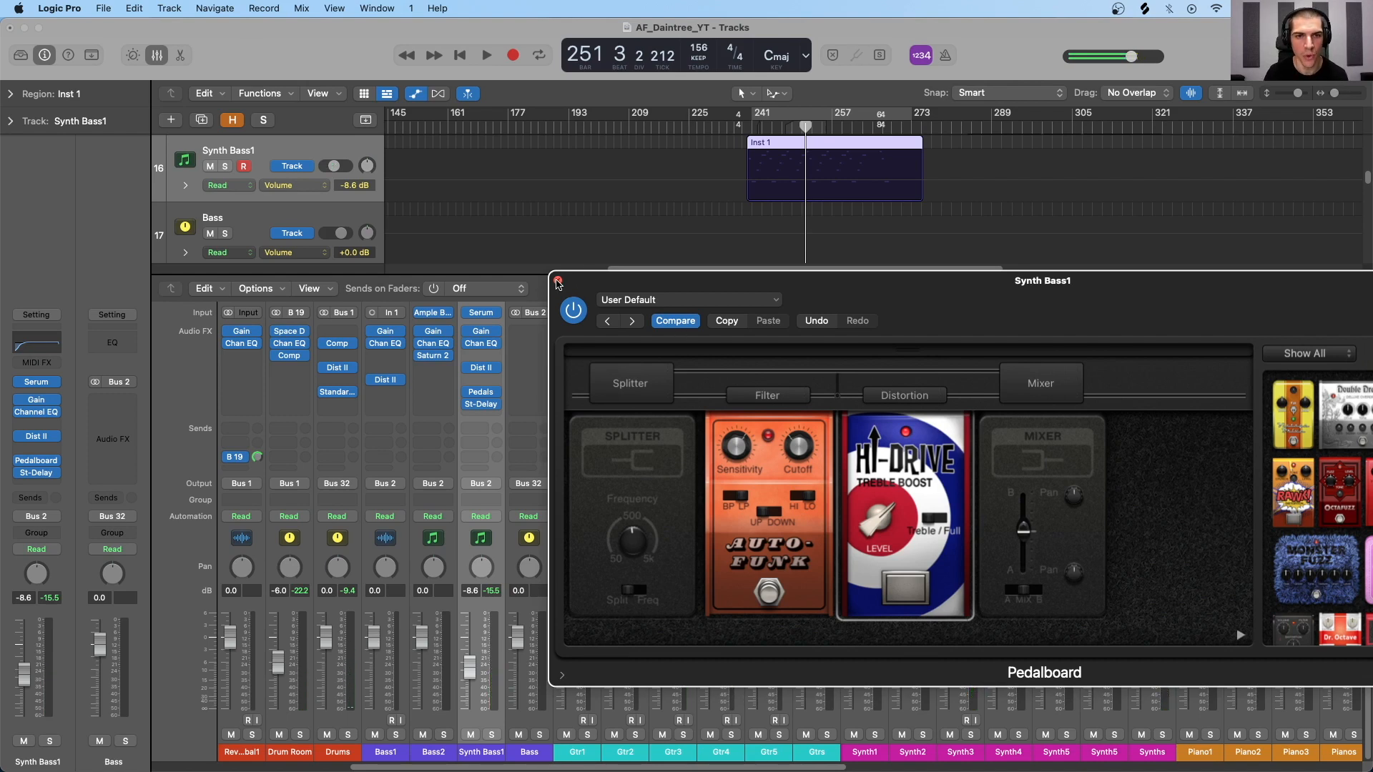
pyautogui.click(558, 280)
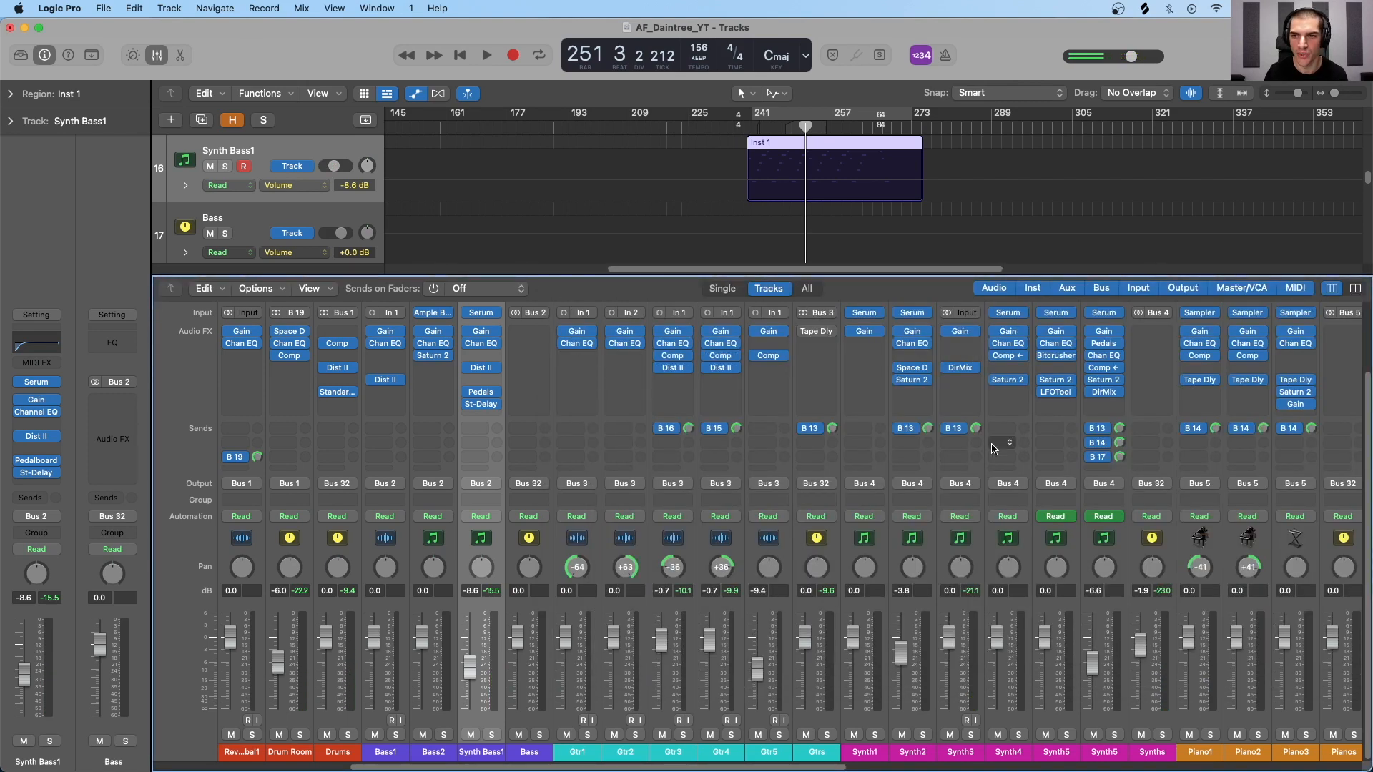
# Step: Select the Synth5 track carrying the Pedal State automation and zoom in on its regions around bar 257
pyautogui.hscroll(3, 858, 428)
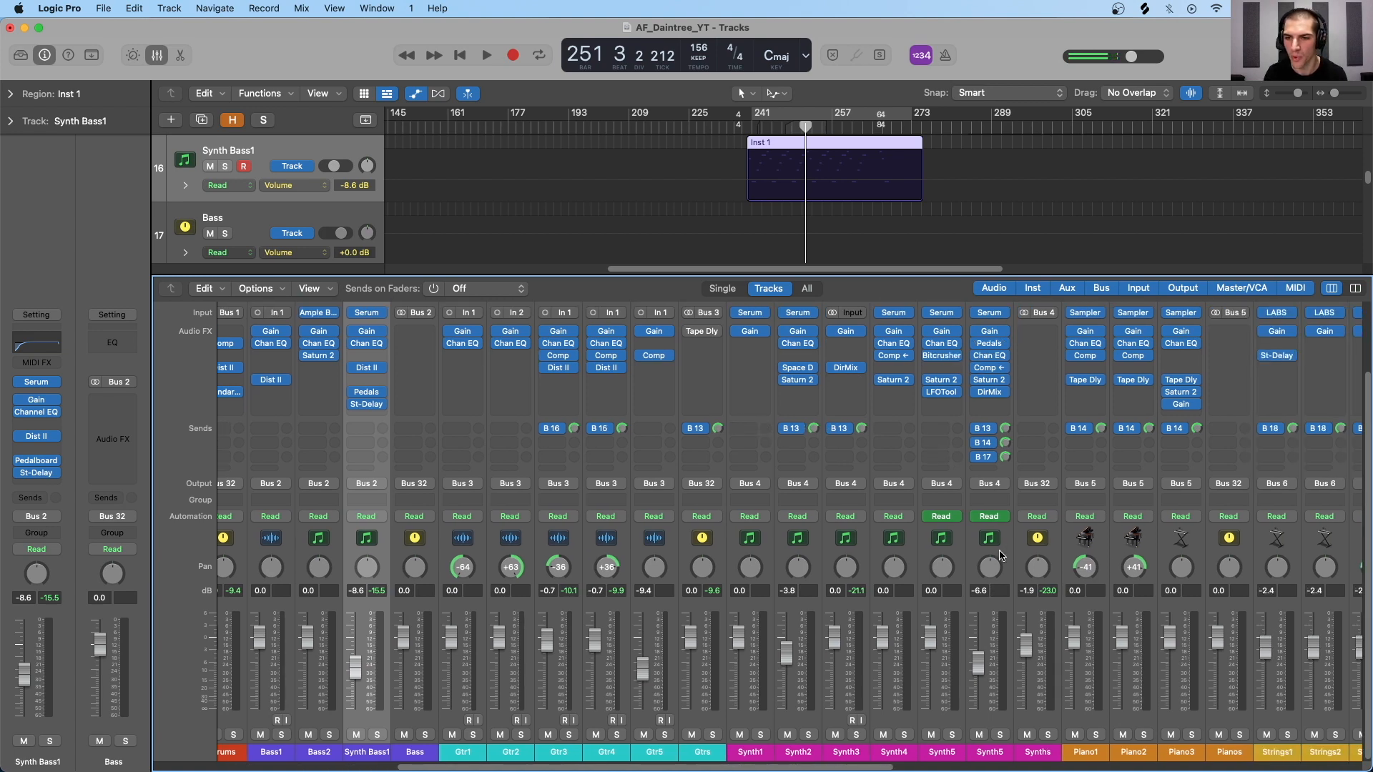
pyautogui.click(999, 555)
pyautogui.hscroll(2, 914, 319)
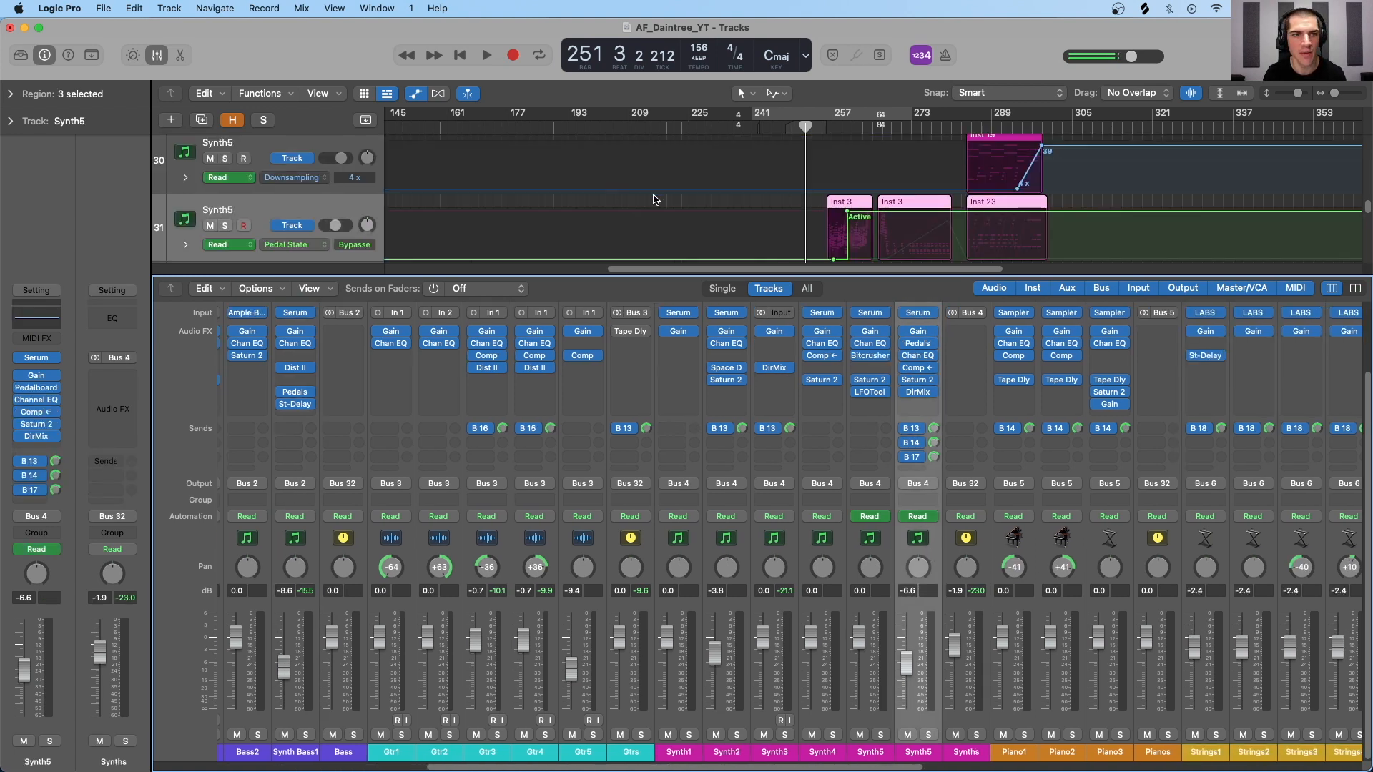
pyautogui.scroll(5, 824, 216)
pyautogui.hscroll(1, 827, 218)
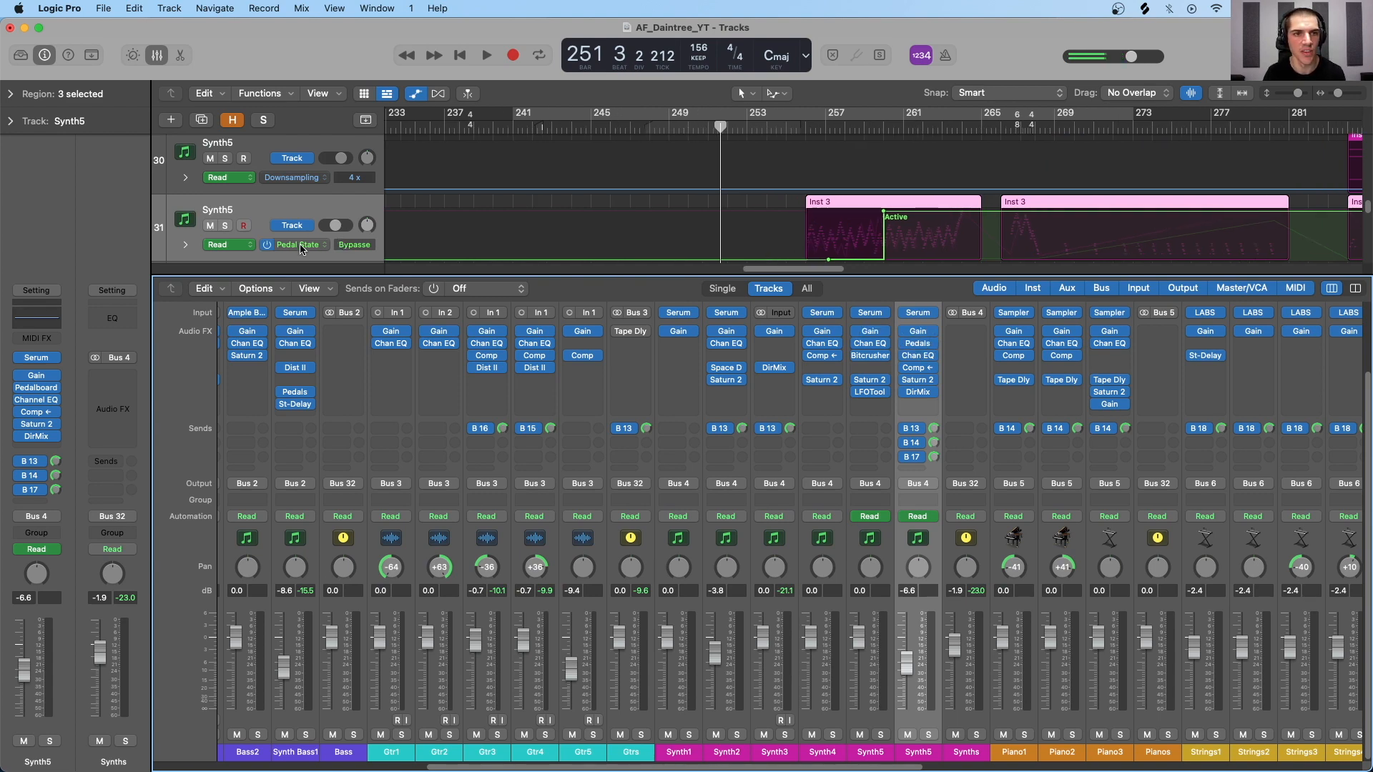
# Step: Open Synth5's Pedalboard, place its window below the track's regions, and check the Wham pedal's Mix and Tune values
pyautogui.click(921, 344)
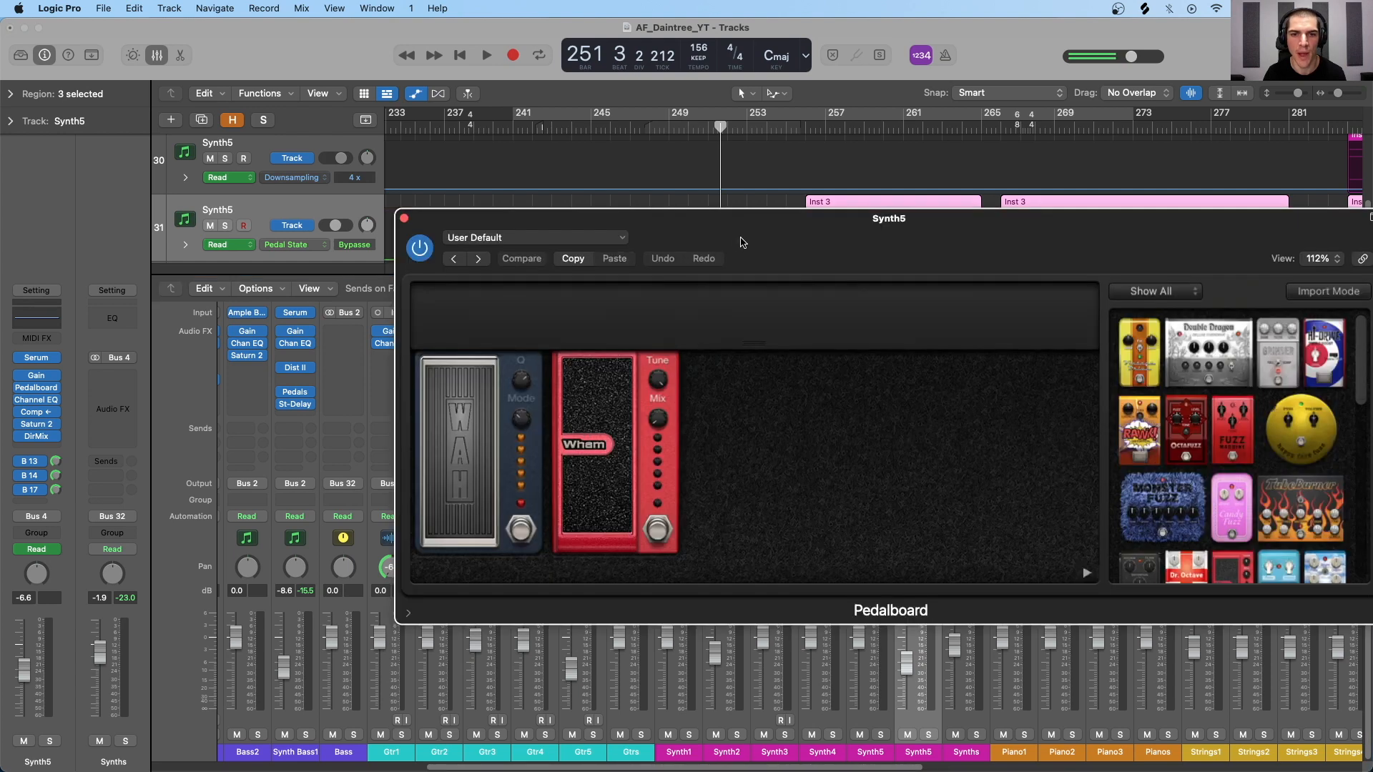
pyautogui.moveTo(737, 237); pyautogui.dragTo(611, 337)
pyautogui.click(536, 525)
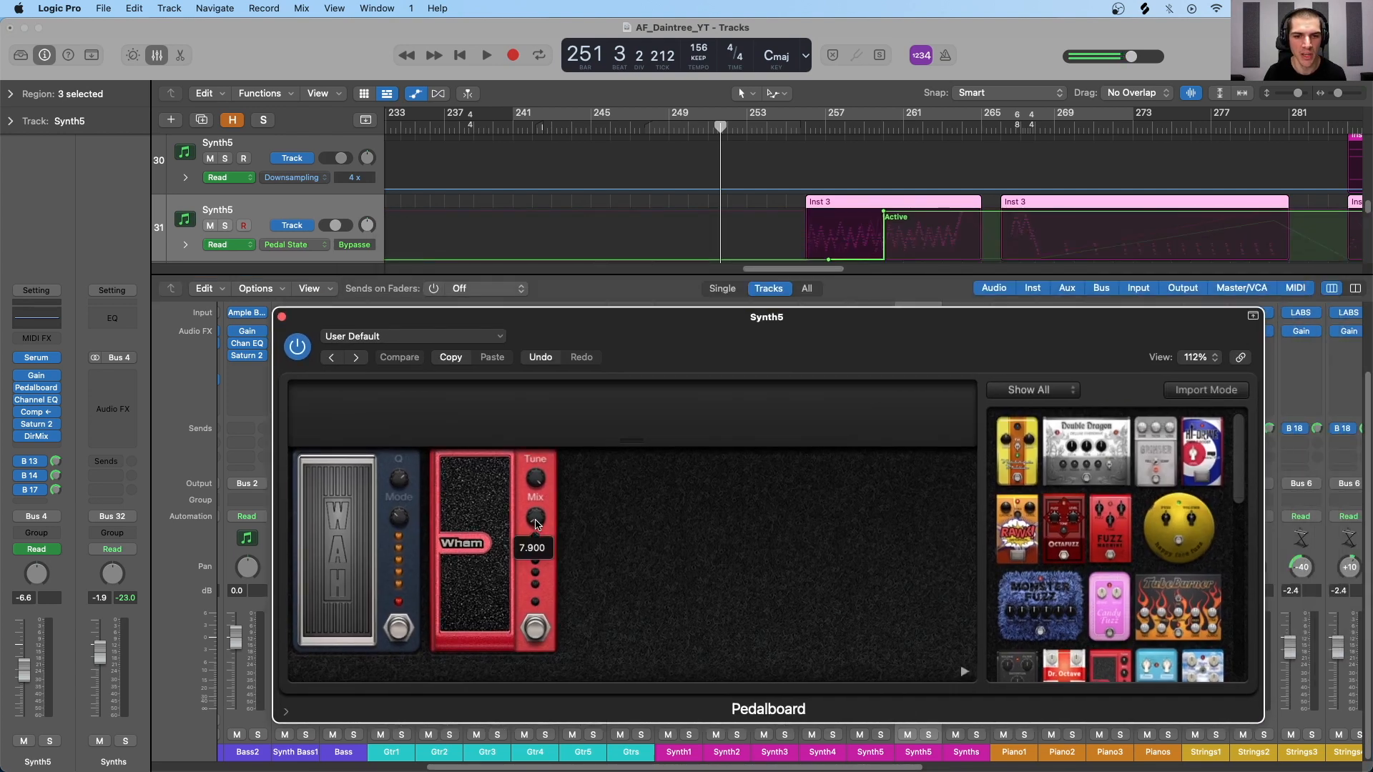
pyautogui.click(535, 480)
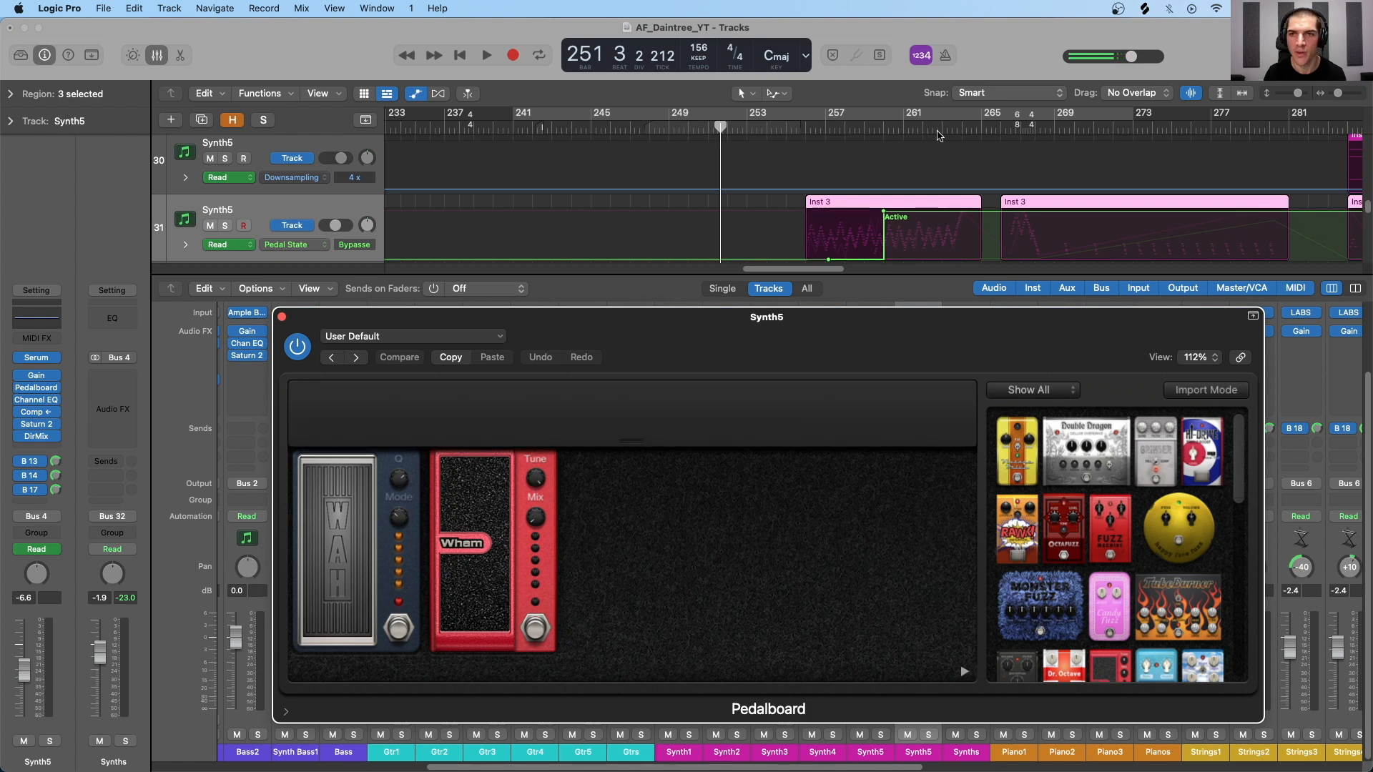
# Step: Place the playhead at the start of Synth5's Inst 3 part and display the track's Pedalboard Pedal Position automation
pyautogui.click(866, 126)
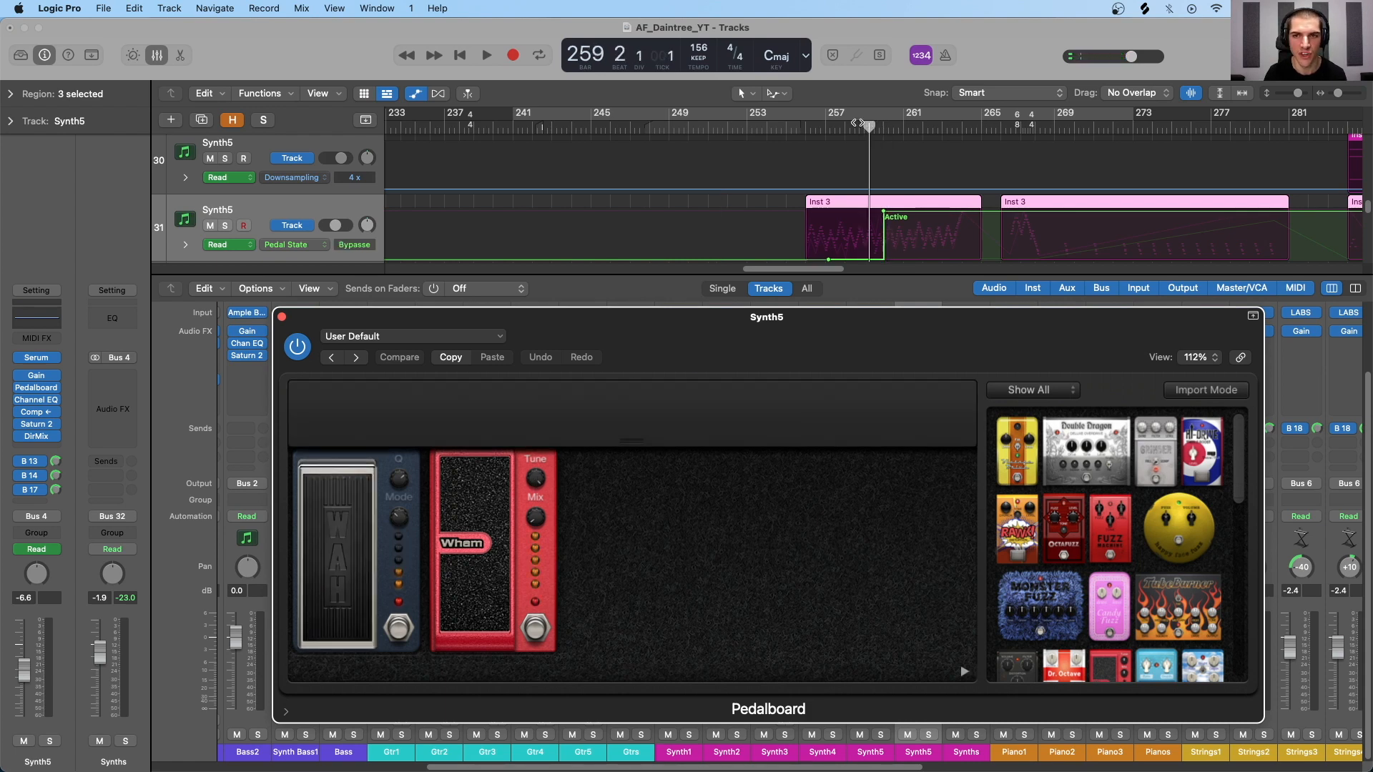
pyautogui.click(828, 125)
pyautogui.click(290, 244)
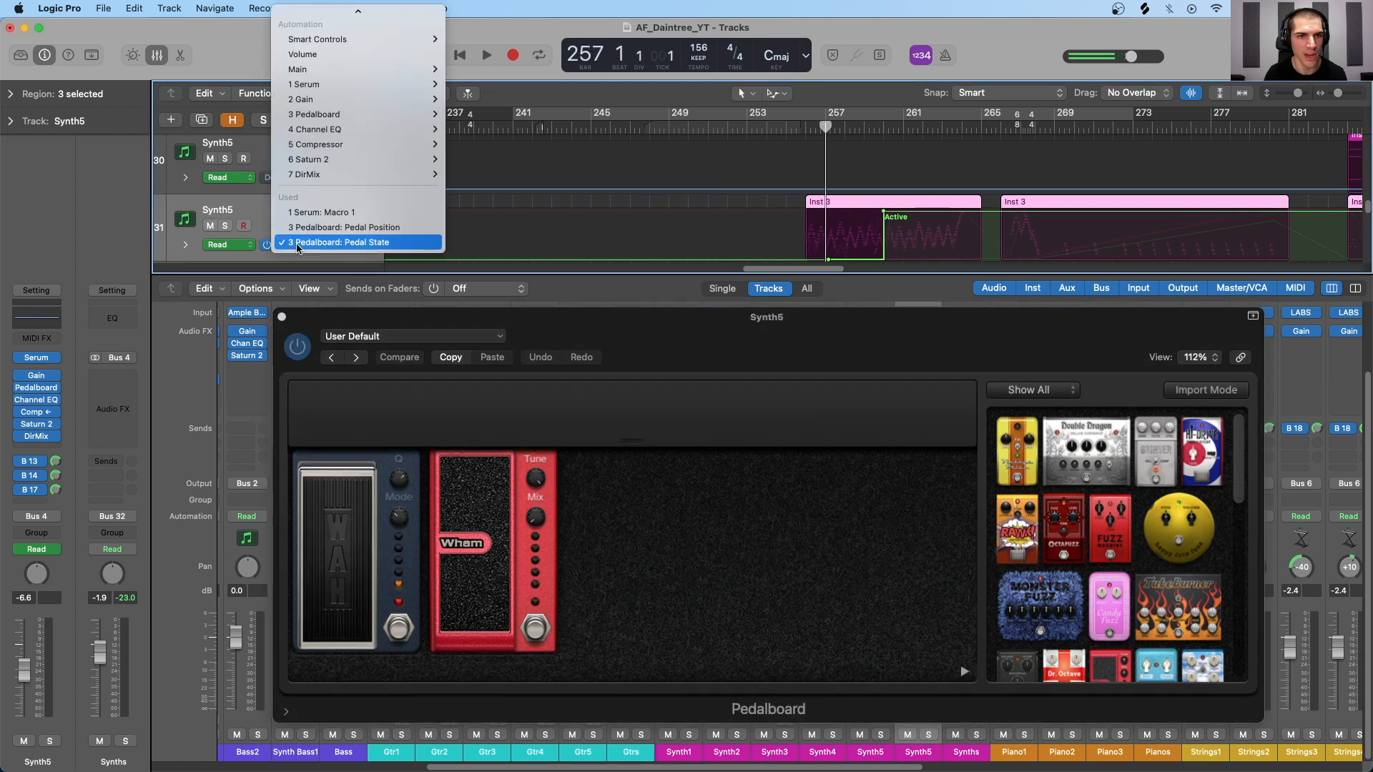
pyautogui.click(351, 228)
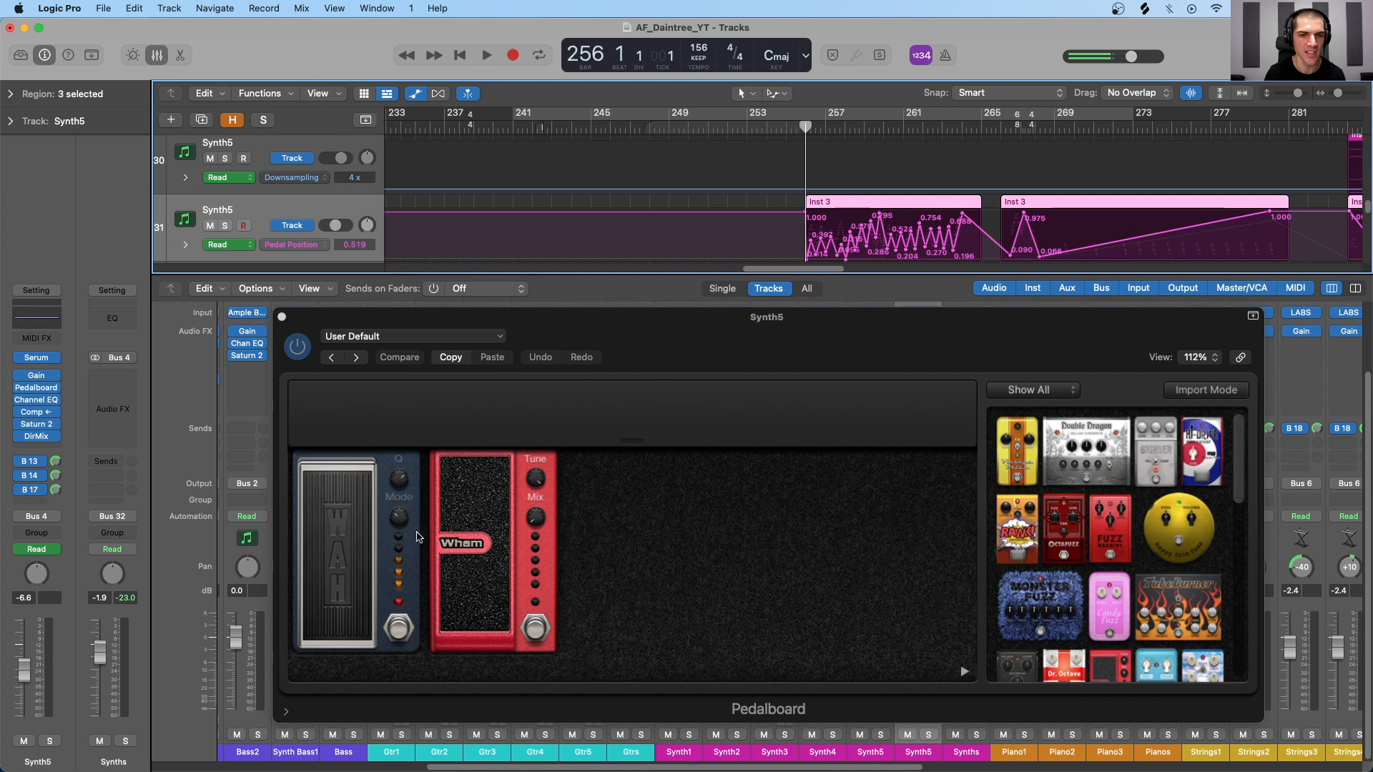
# Step: Play Synth5's automated part from bar 258 and again from bar 257, comparing Pedalboard bypassed and enabled, and stop playback
pyautogui.click(844, 128)
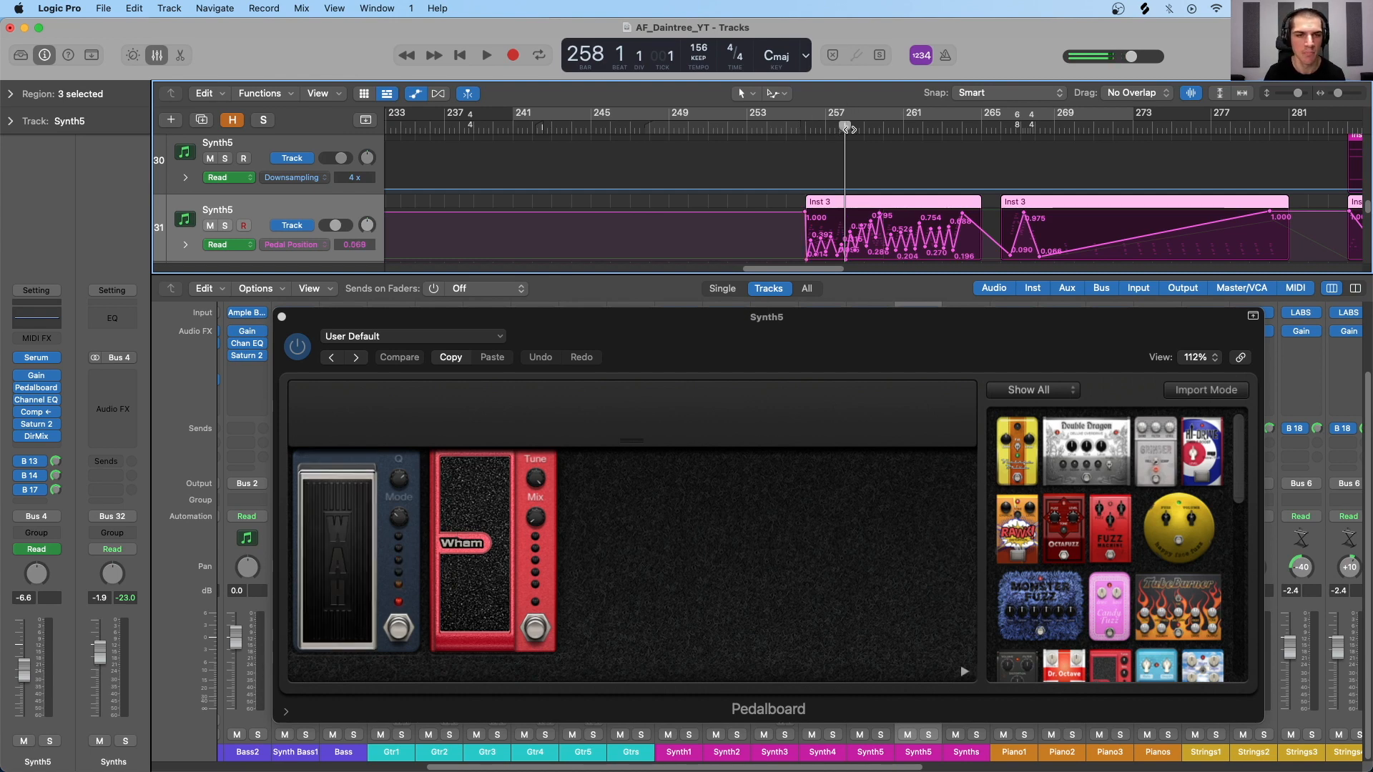
pyautogui.press('space')
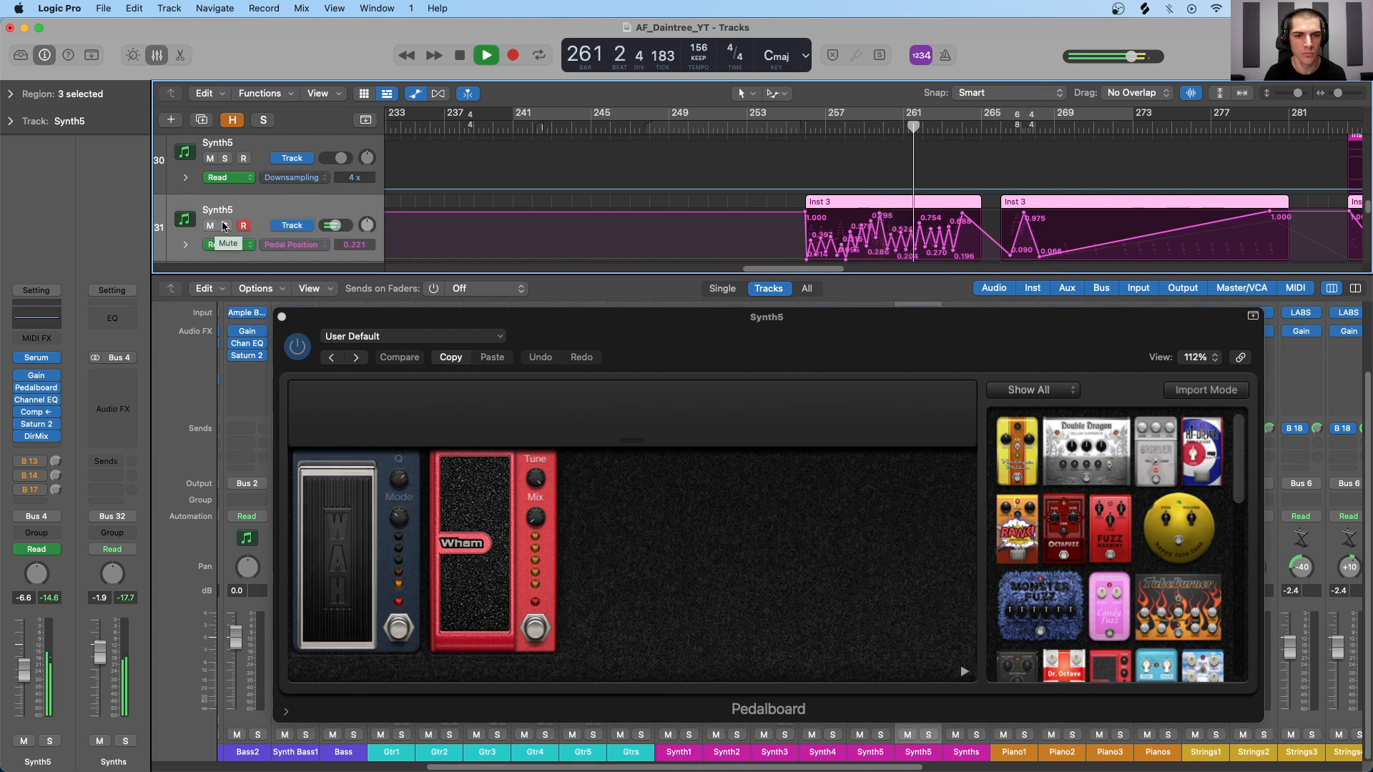
pyautogui.click(294, 353)
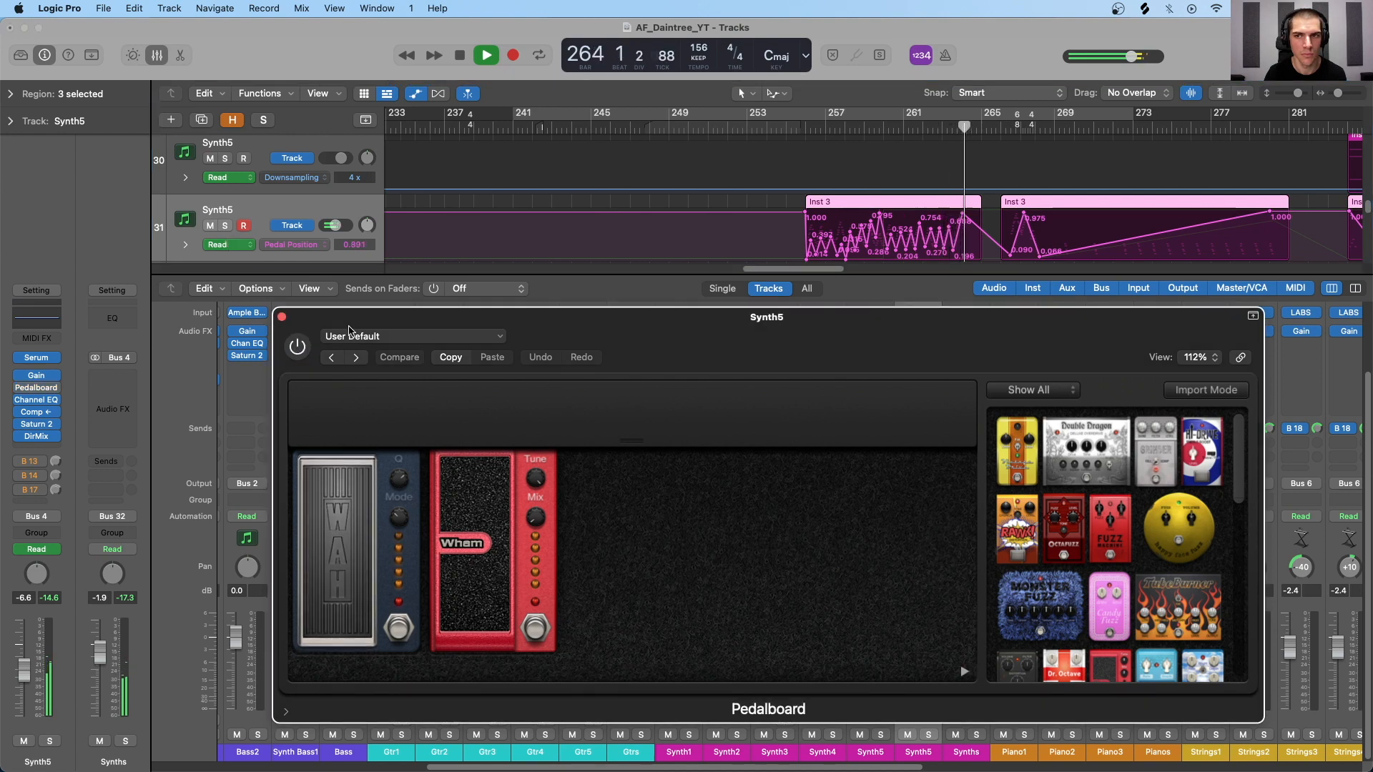
pyautogui.click(837, 131)
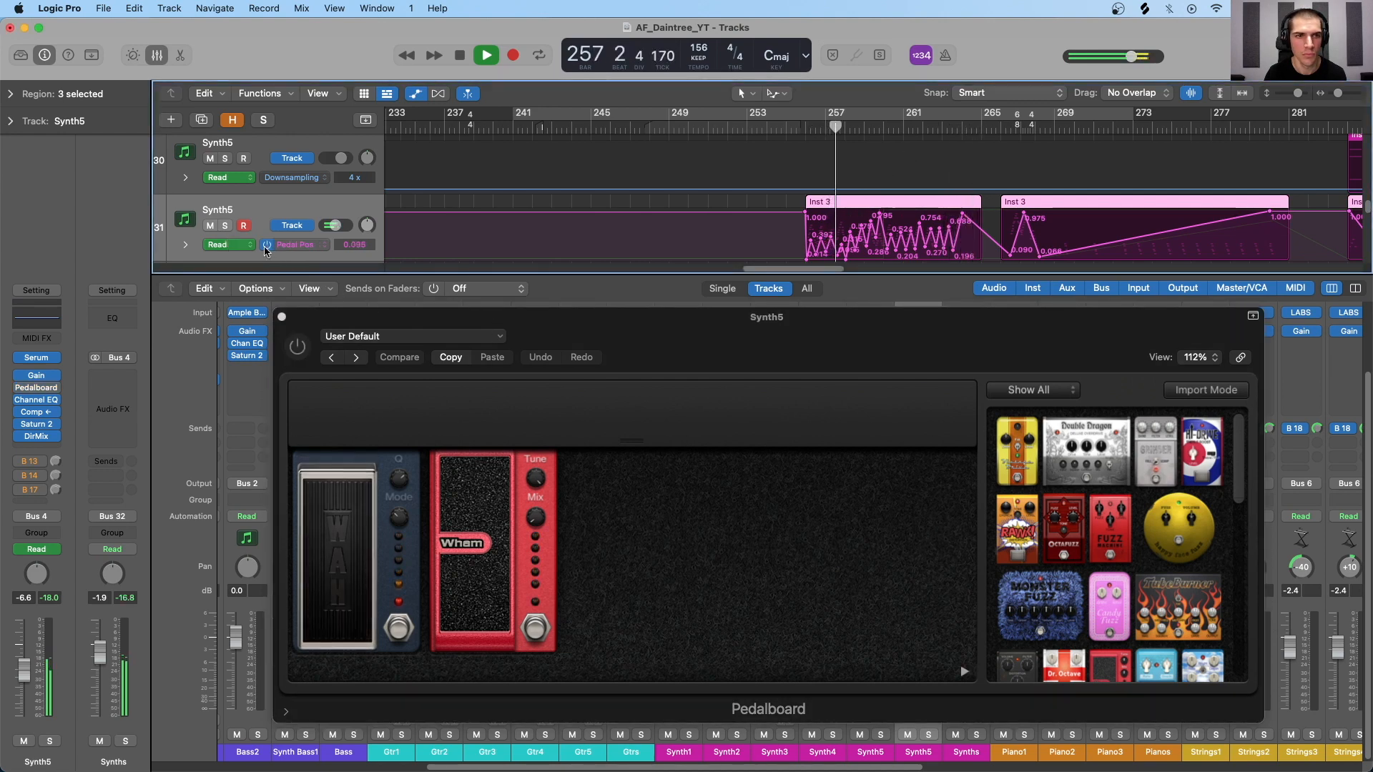
pyautogui.click(297, 349)
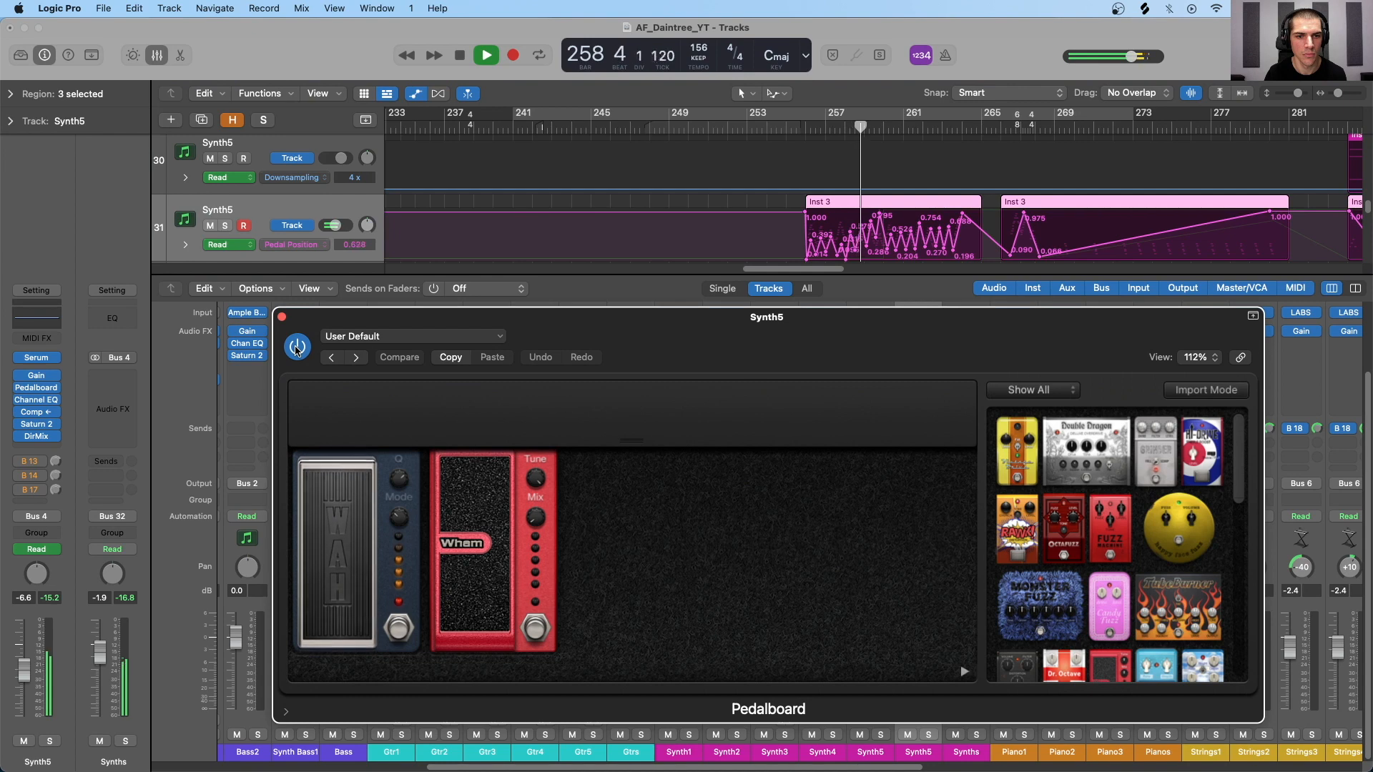
pyautogui.press('space')
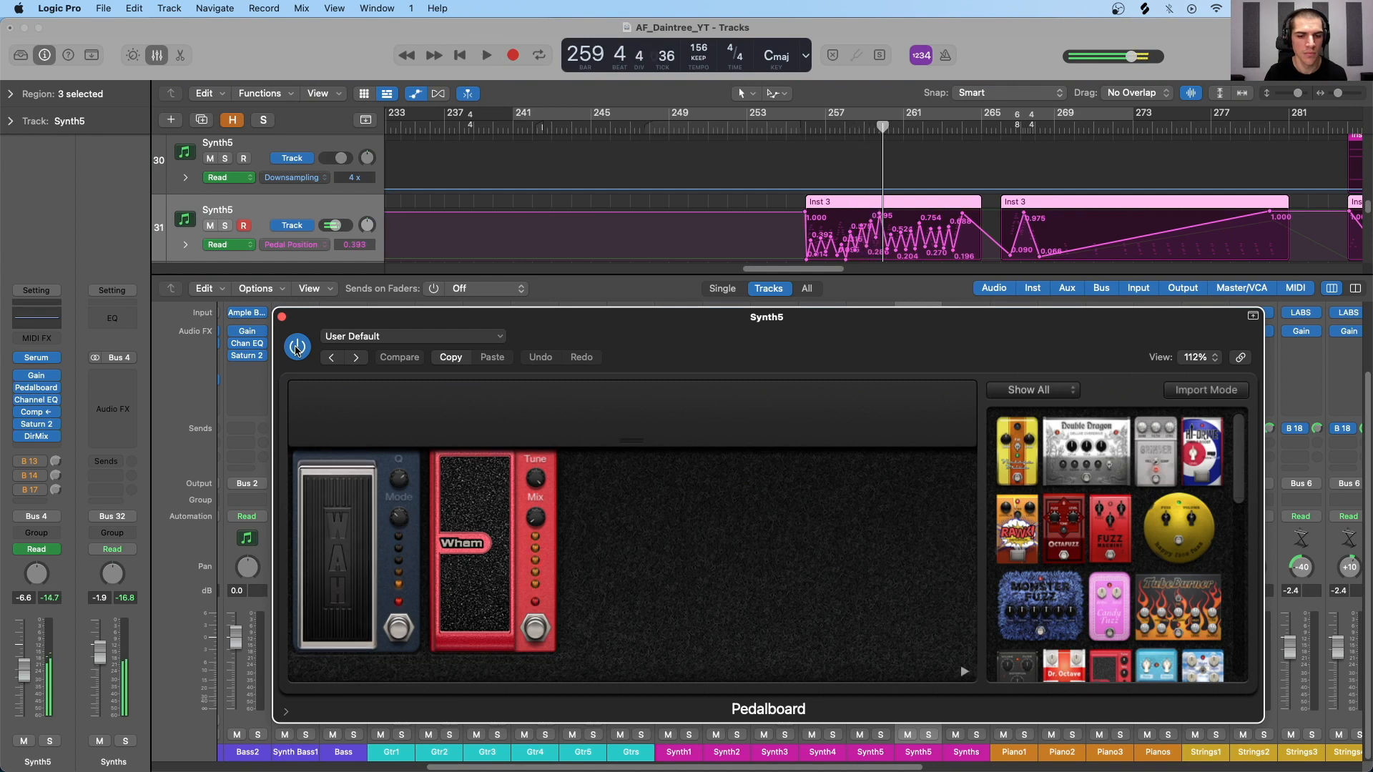
pyautogui.moveTo(316, 337); pyautogui.dragTo(336, 328)
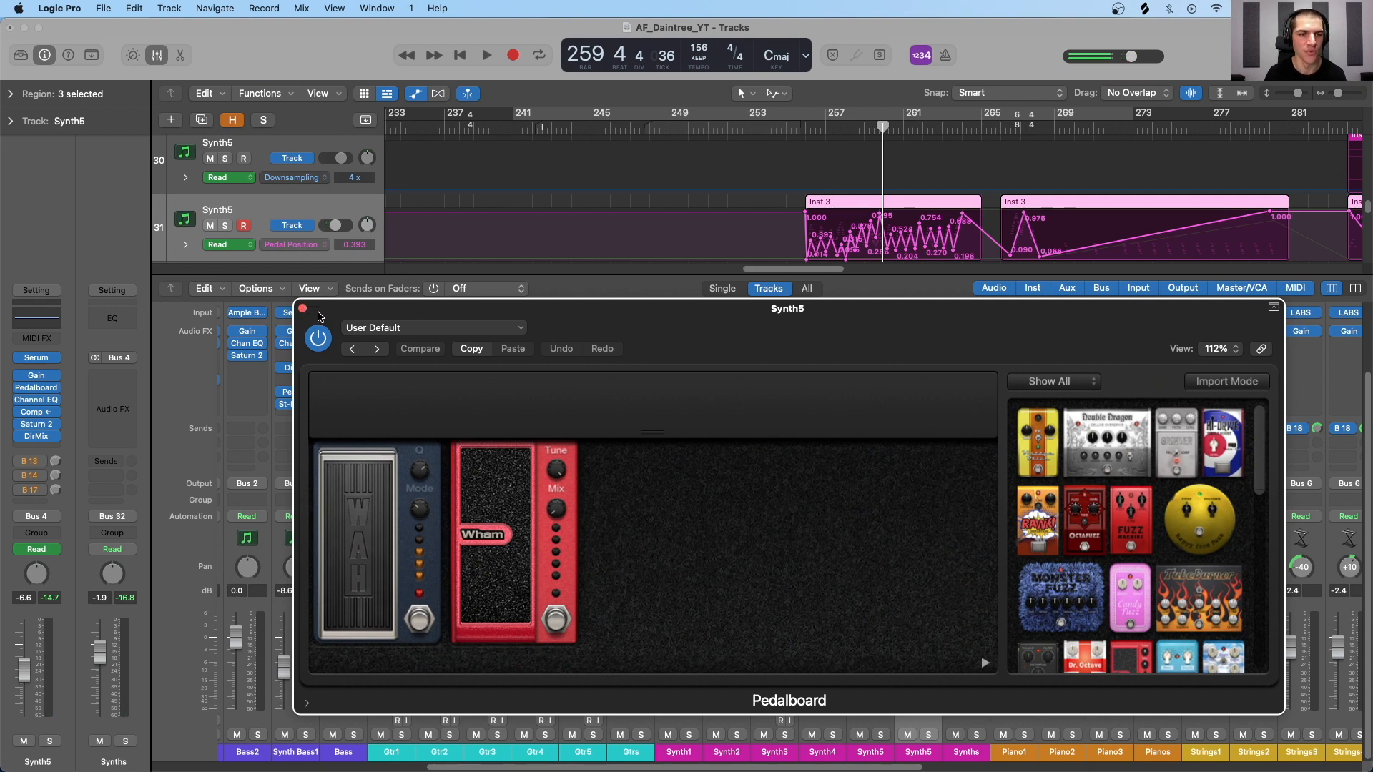
# Step: Close the Pedalboard window on Synth5
pyautogui.moveTo(319, 317)
pyautogui.mouseDown()
pyautogui.moveTo(308, 312)
pyautogui.moveTo(327, 310)
pyautogui.mouseUp()
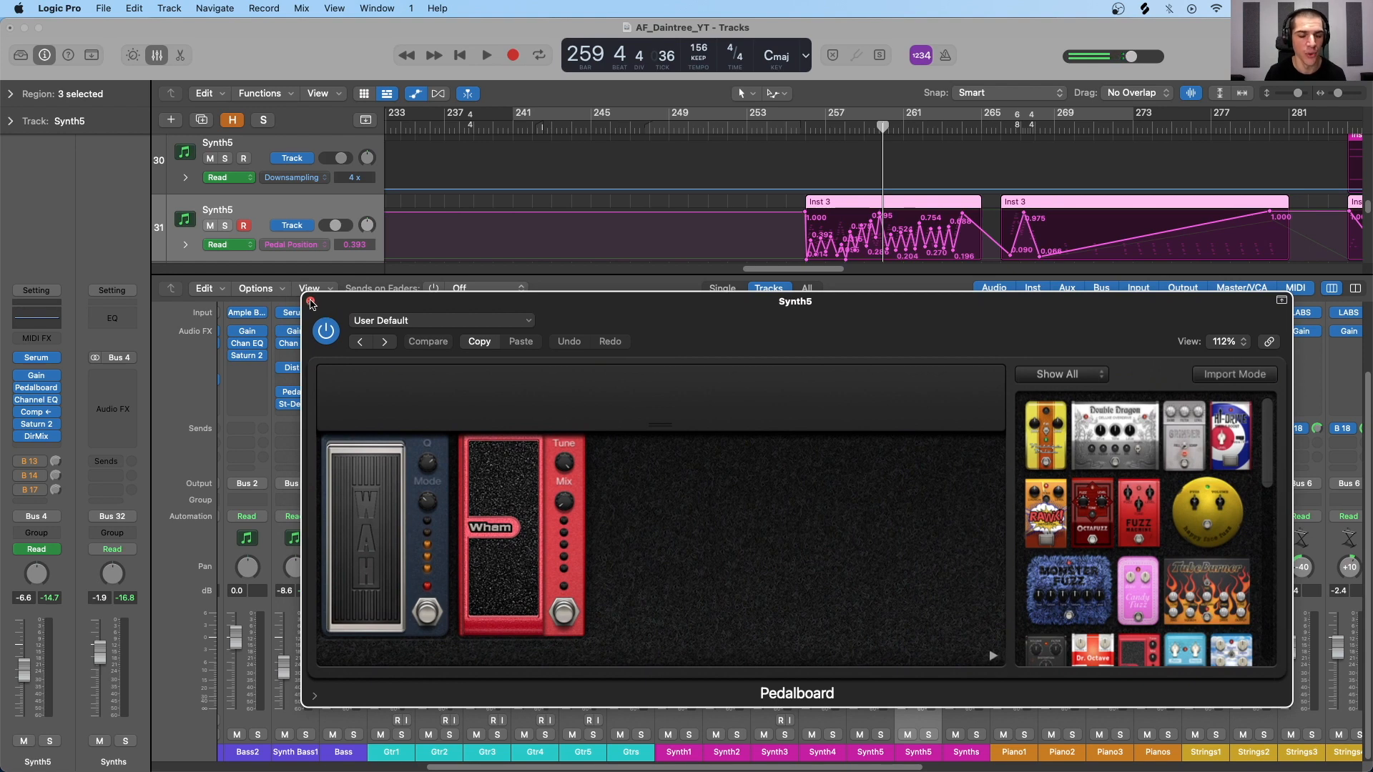
pyautogui.click(310, 303)
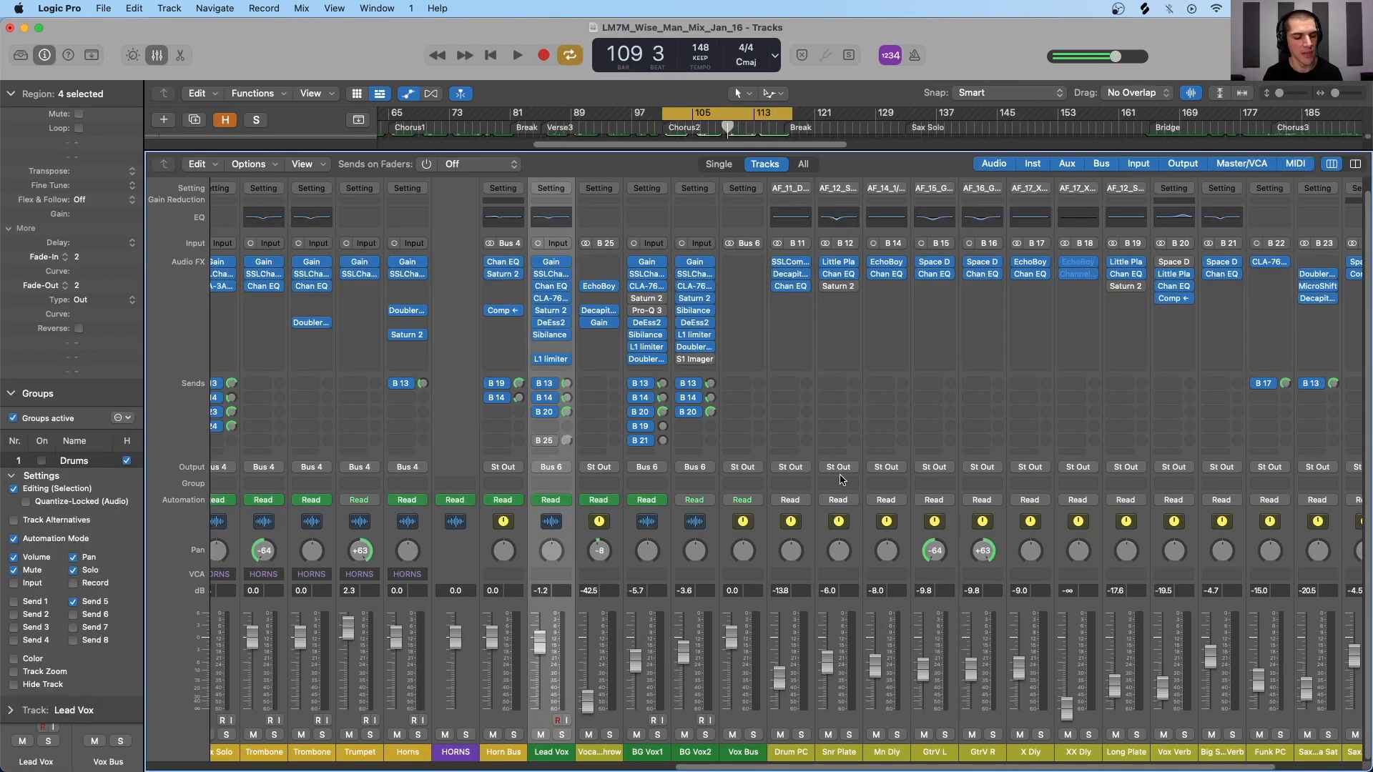
# Step: Open DeEsser 2 on the Lead Vox channel and move its window clear of the channel's plug-in slots
pyautogui.click(564, 323)
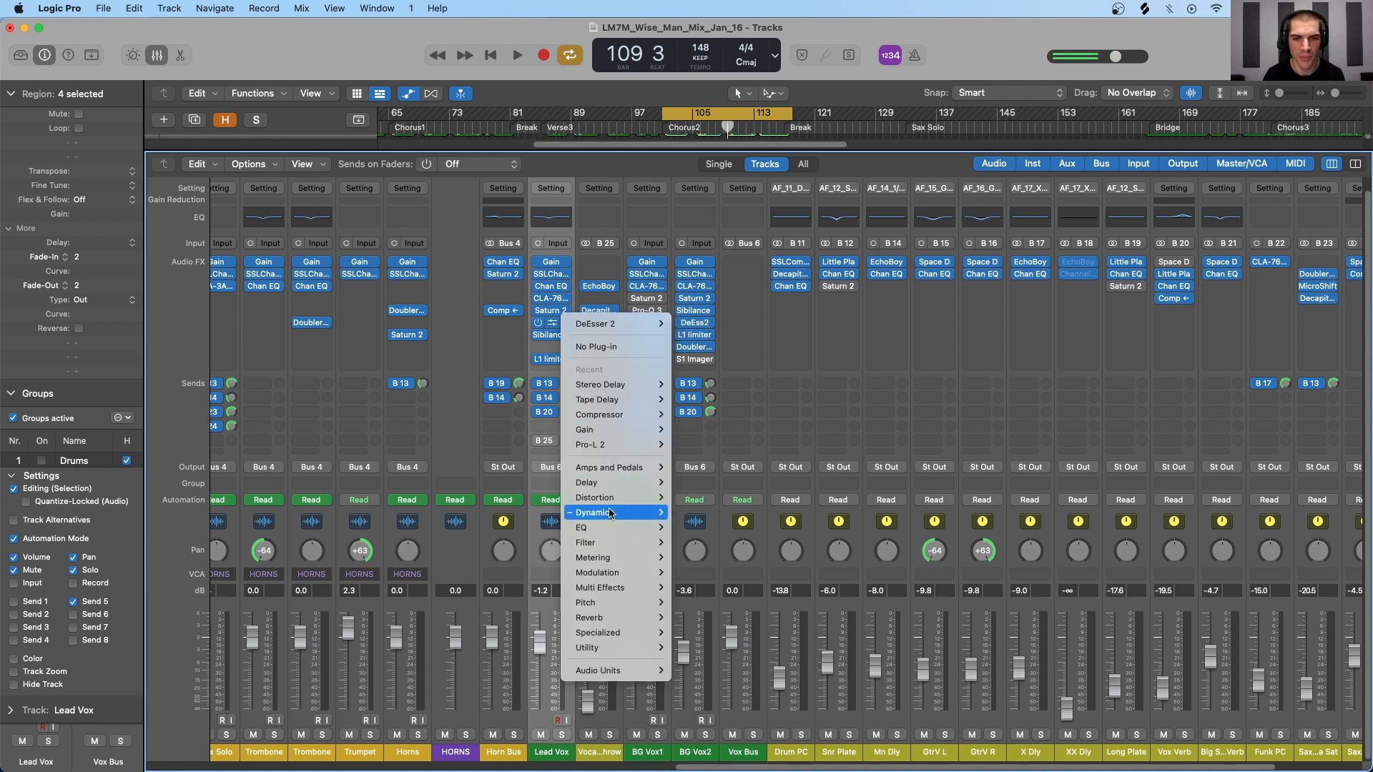
pyautogui.moveTo(613, 514)
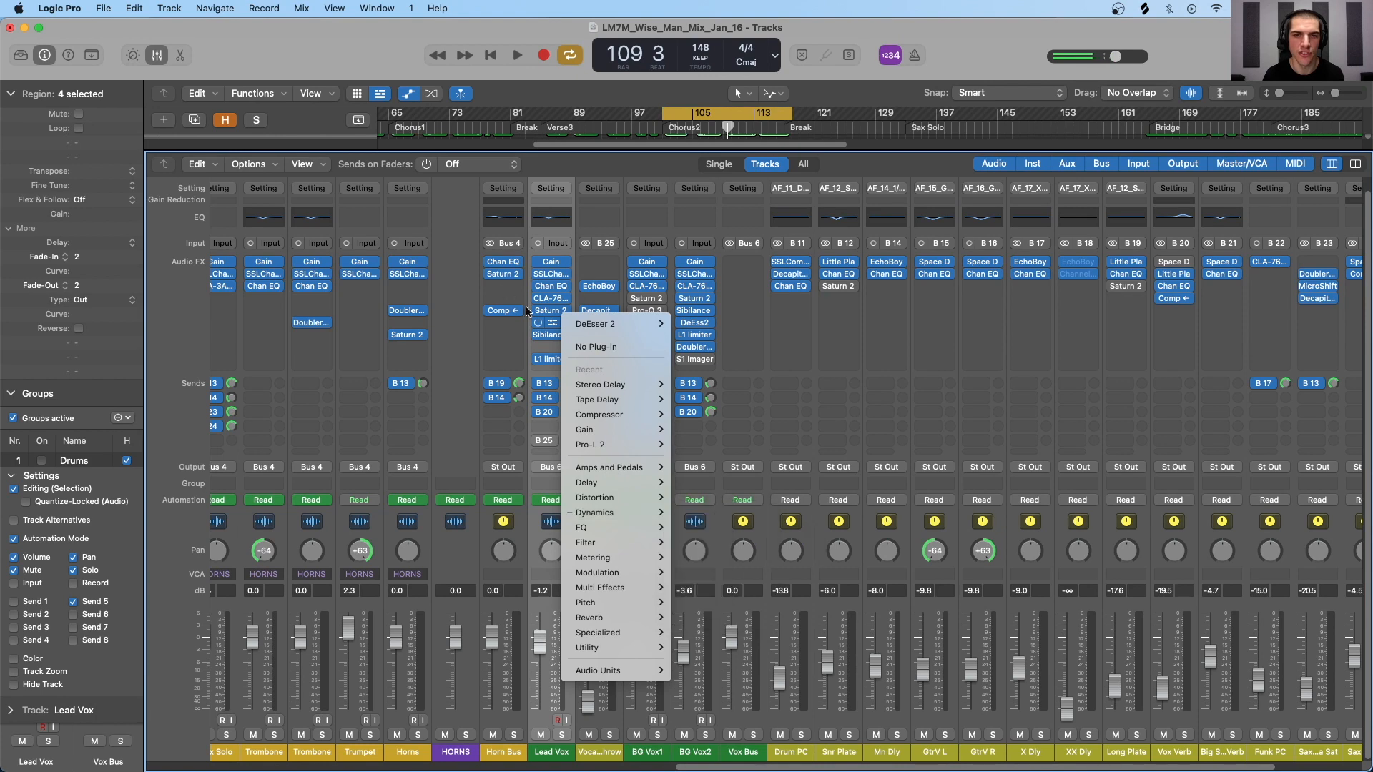
pyautogui.click(551, 329)
pyautogui.click(553, 327)
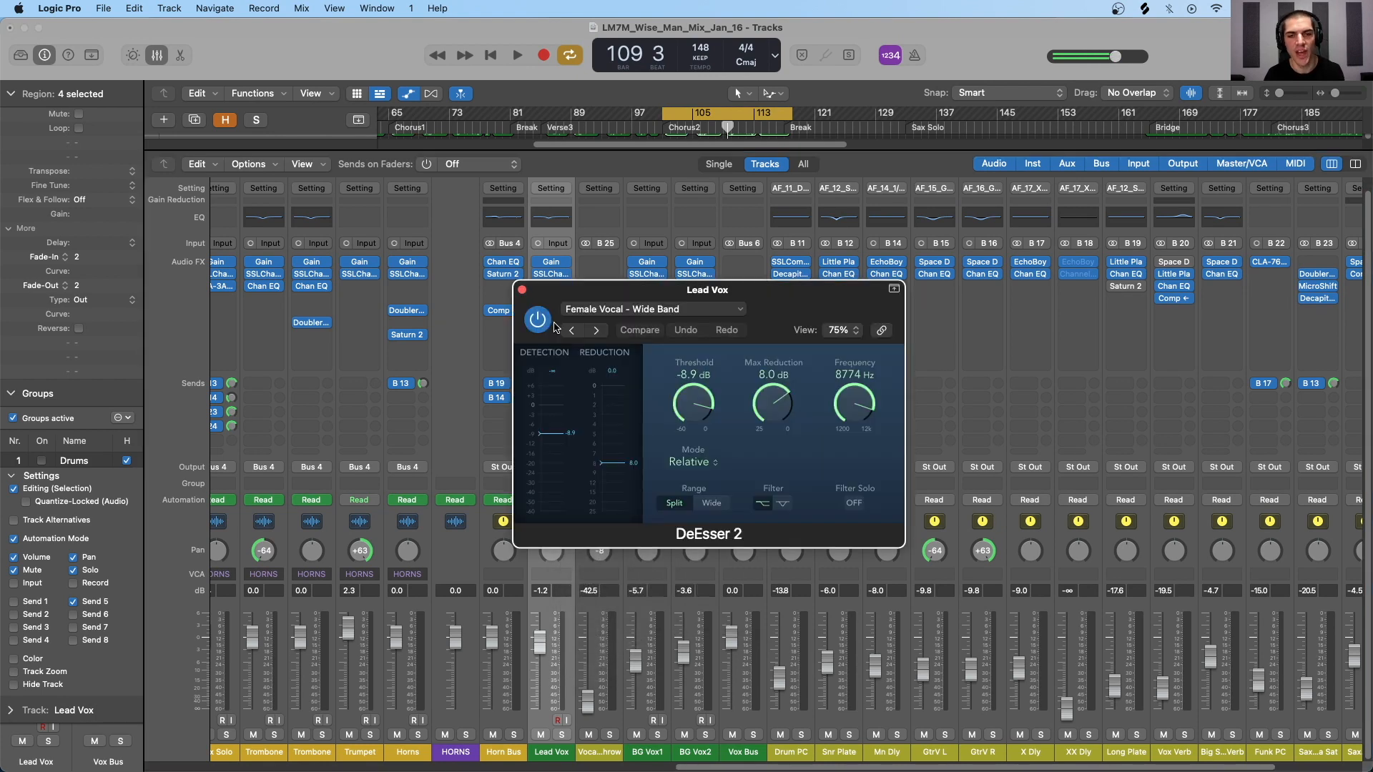
pyautogui.moveTo(597, 281); pyautogui.dragTo(831, 280)
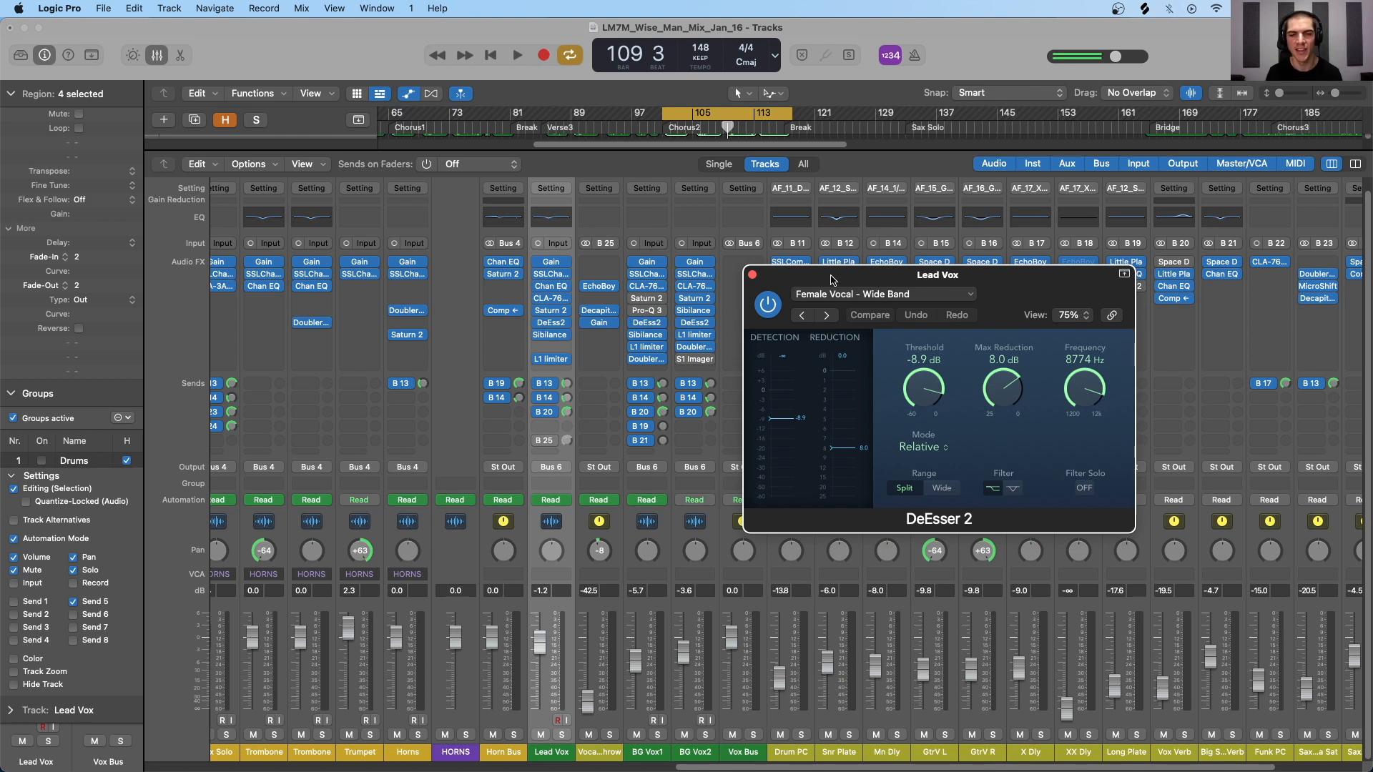
# Step: Open Lead Vox's SSLChannel beside DeEsser 2, examine its HF and HMF equaliser controls, and close it
pyautogui.click(552, 277)
pyautogui.moveTo(681, 282); pyautogui.dragTo(560, 176)
pyautogui.moveTo(432, 370)
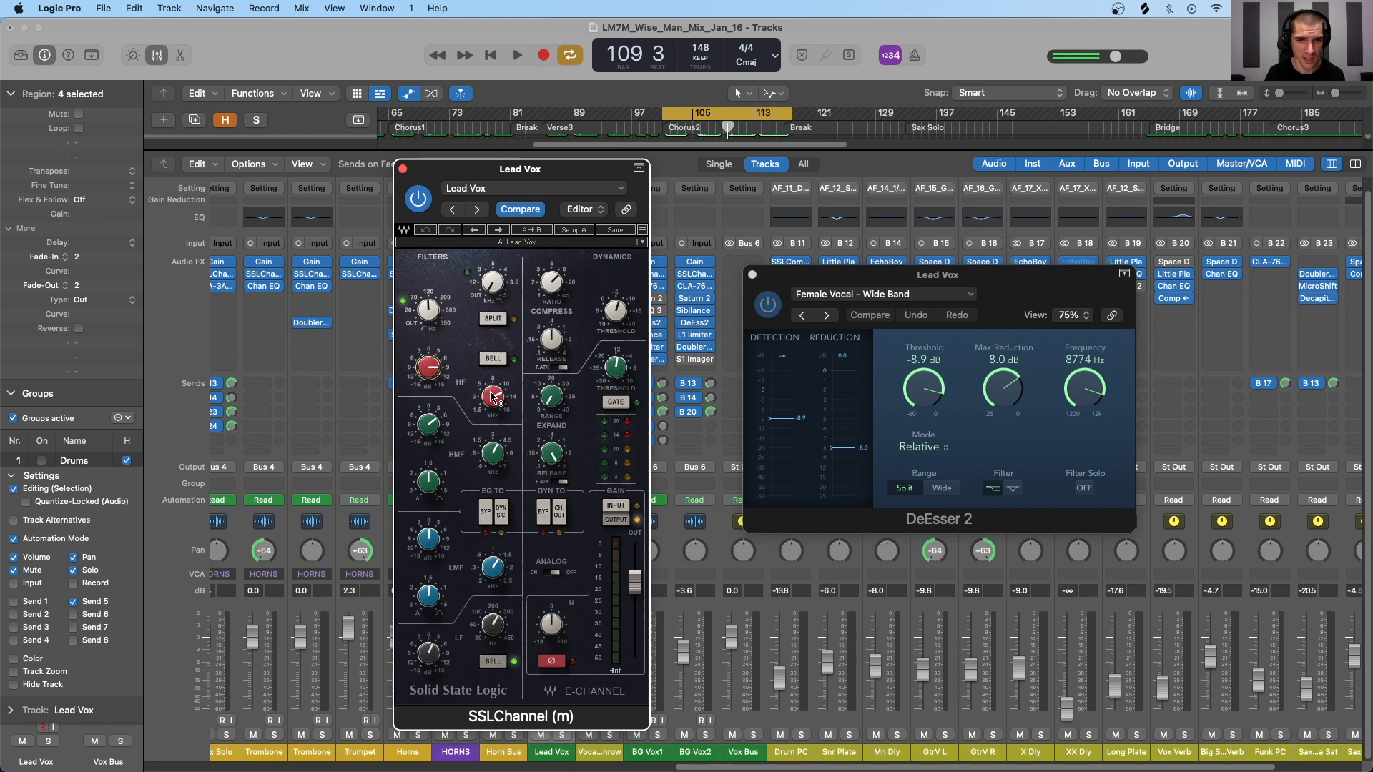
pyautogui.moveTo(492, 396)
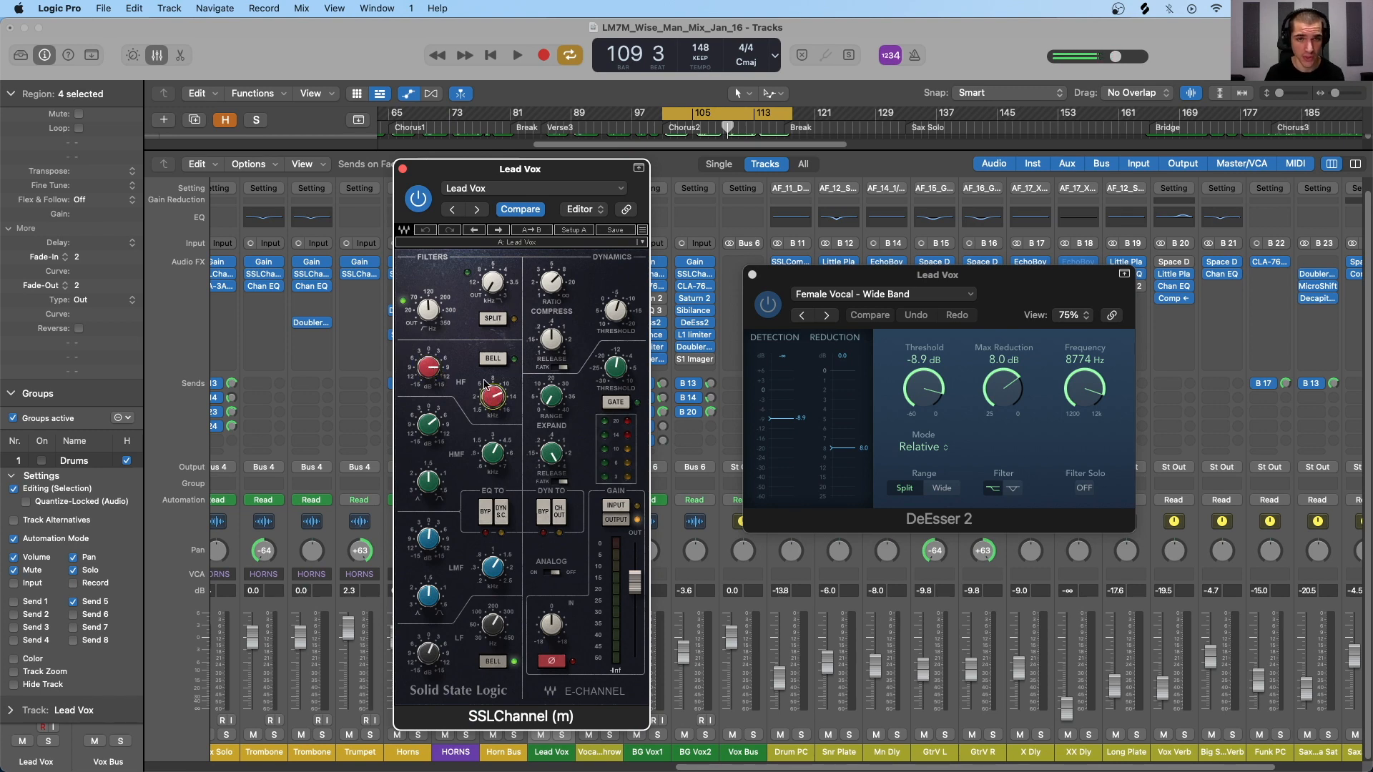
pyautogui.moveTo(495, 456); pyautogui.dragTo(495, 454)
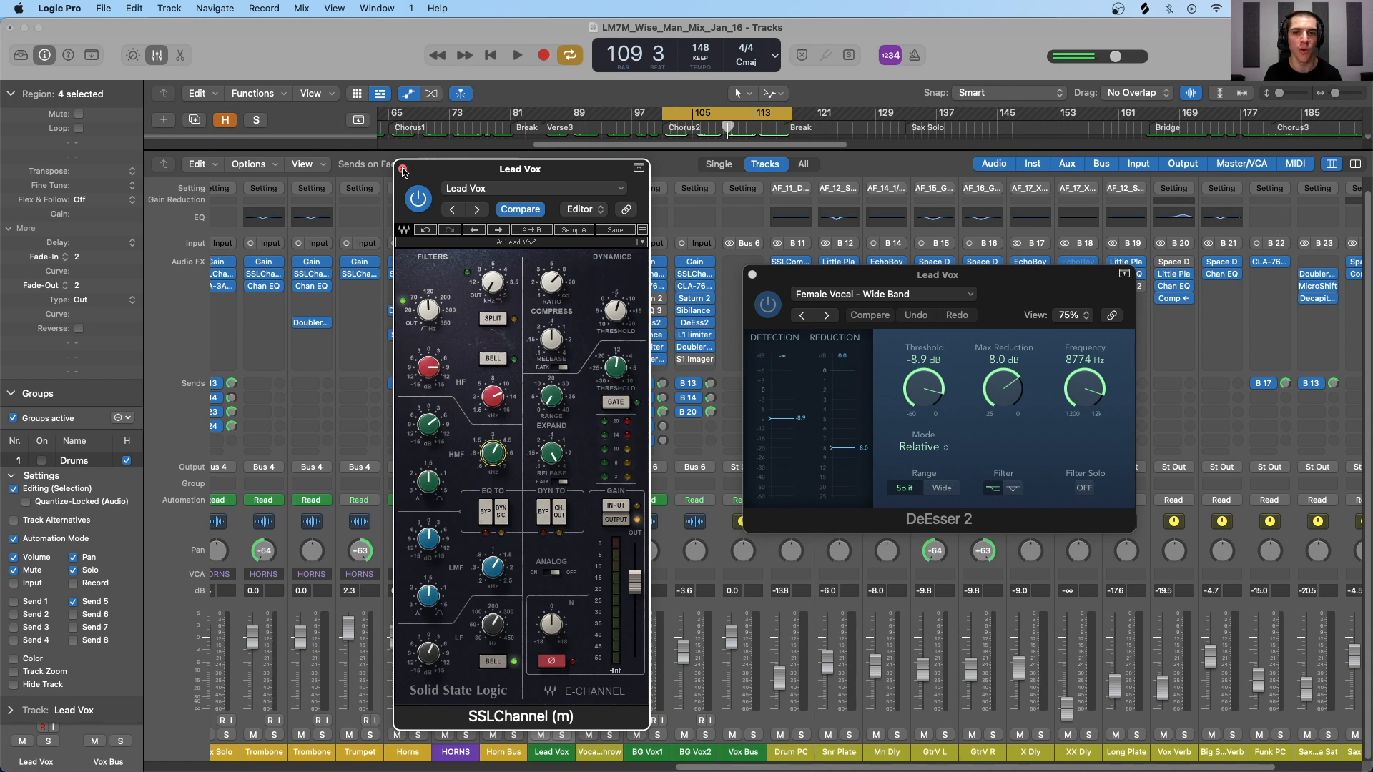
pyautogui.click(403, 170)
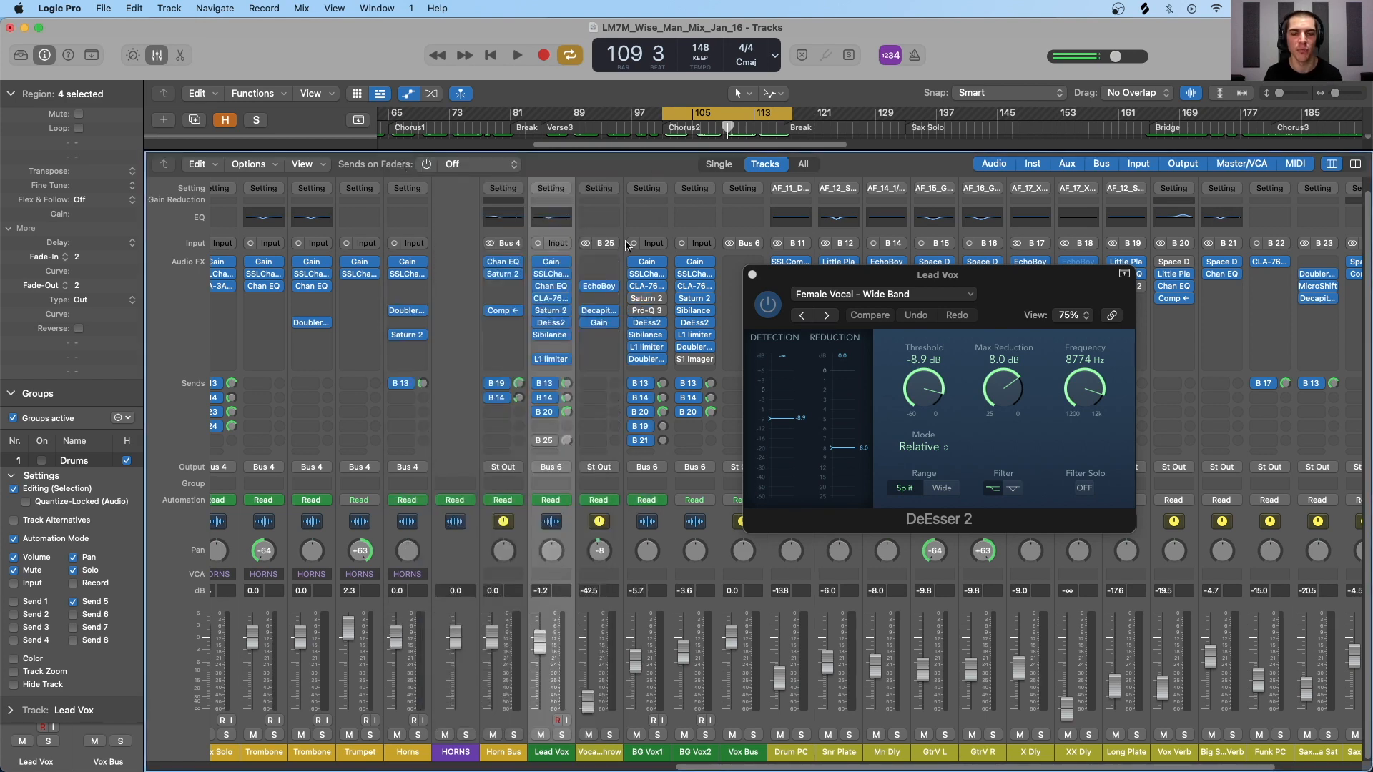
# Step: Reposition the DeEsser 2 window and solo the Lead Vox channel in the mixer
pyautogui.click(778, 280)
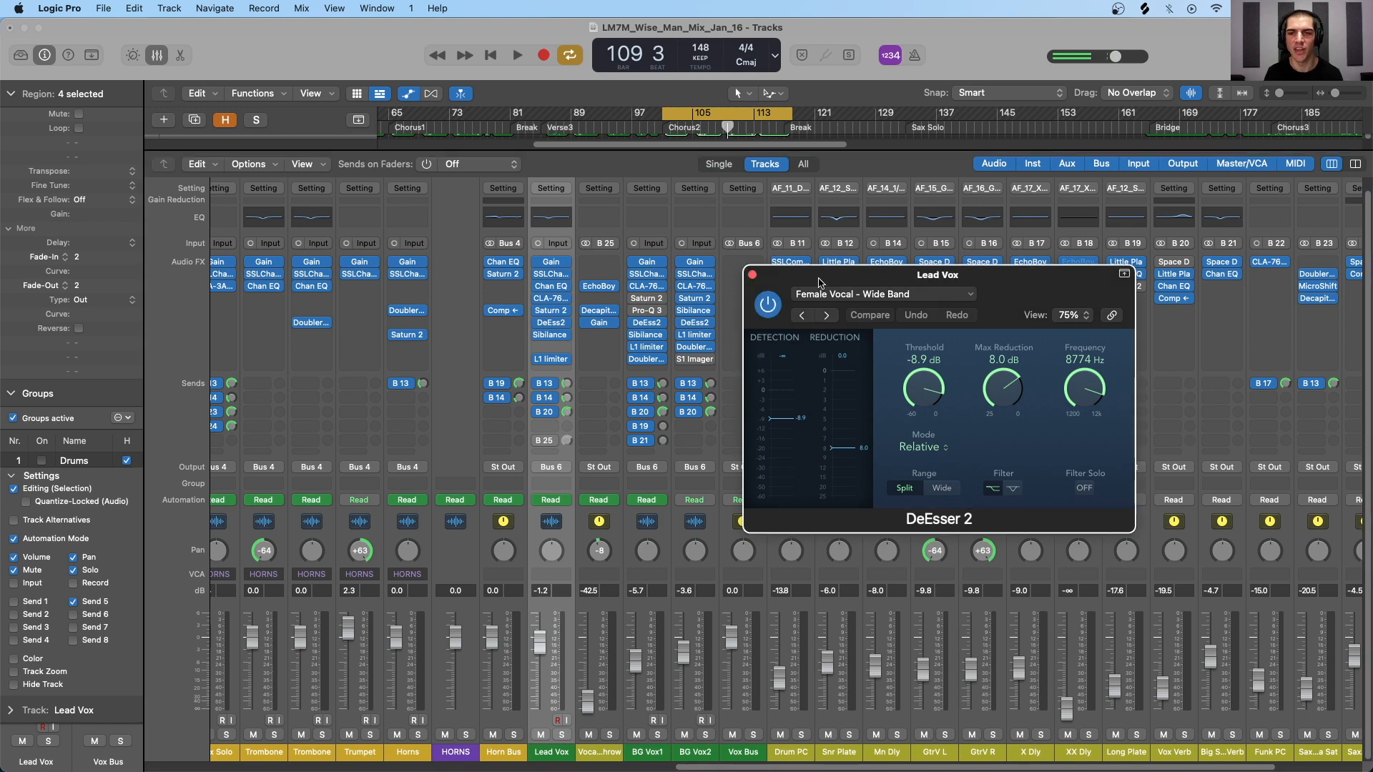
pyautogui.moveTo(819, 283); pyautogui.dragTo(809, 277)
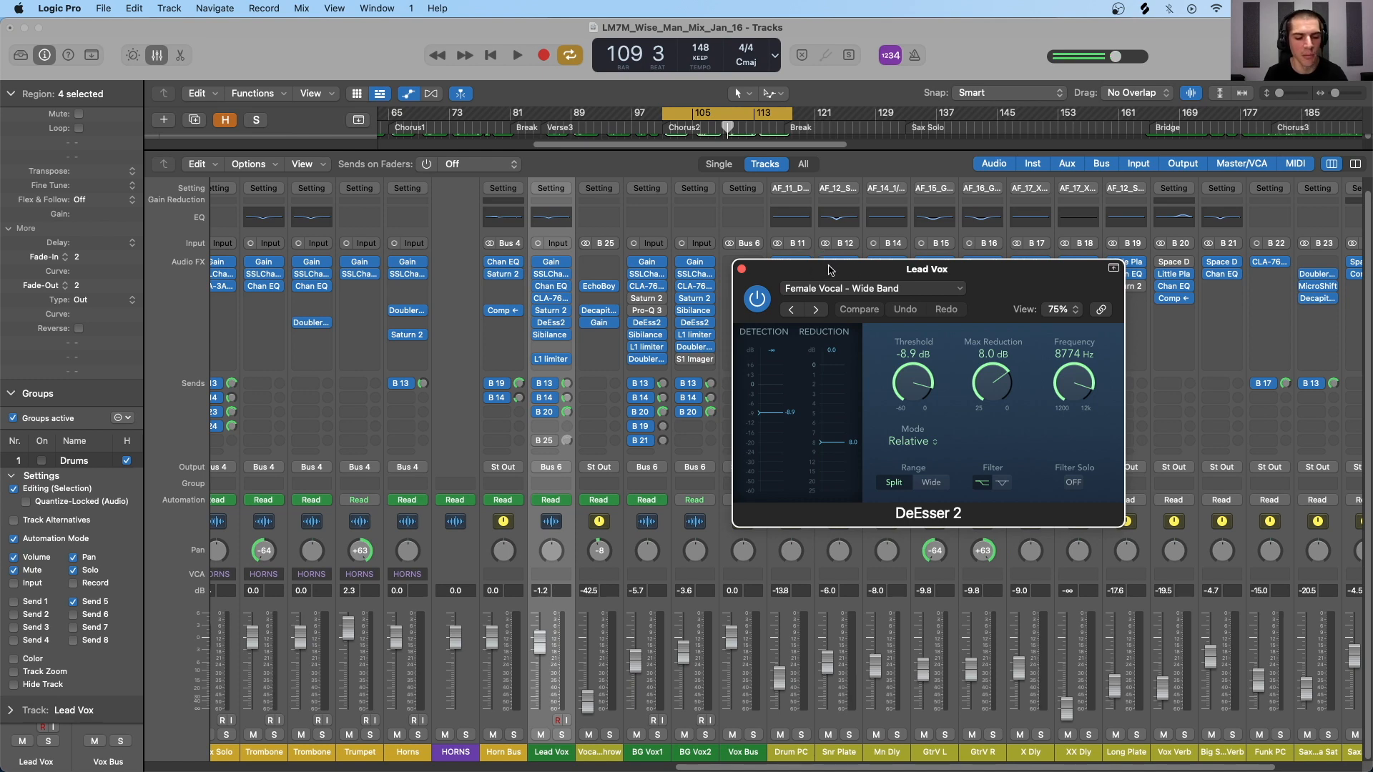
pyautogui.moveTo(861, 277); pyautogui.dragTo(864, 241)
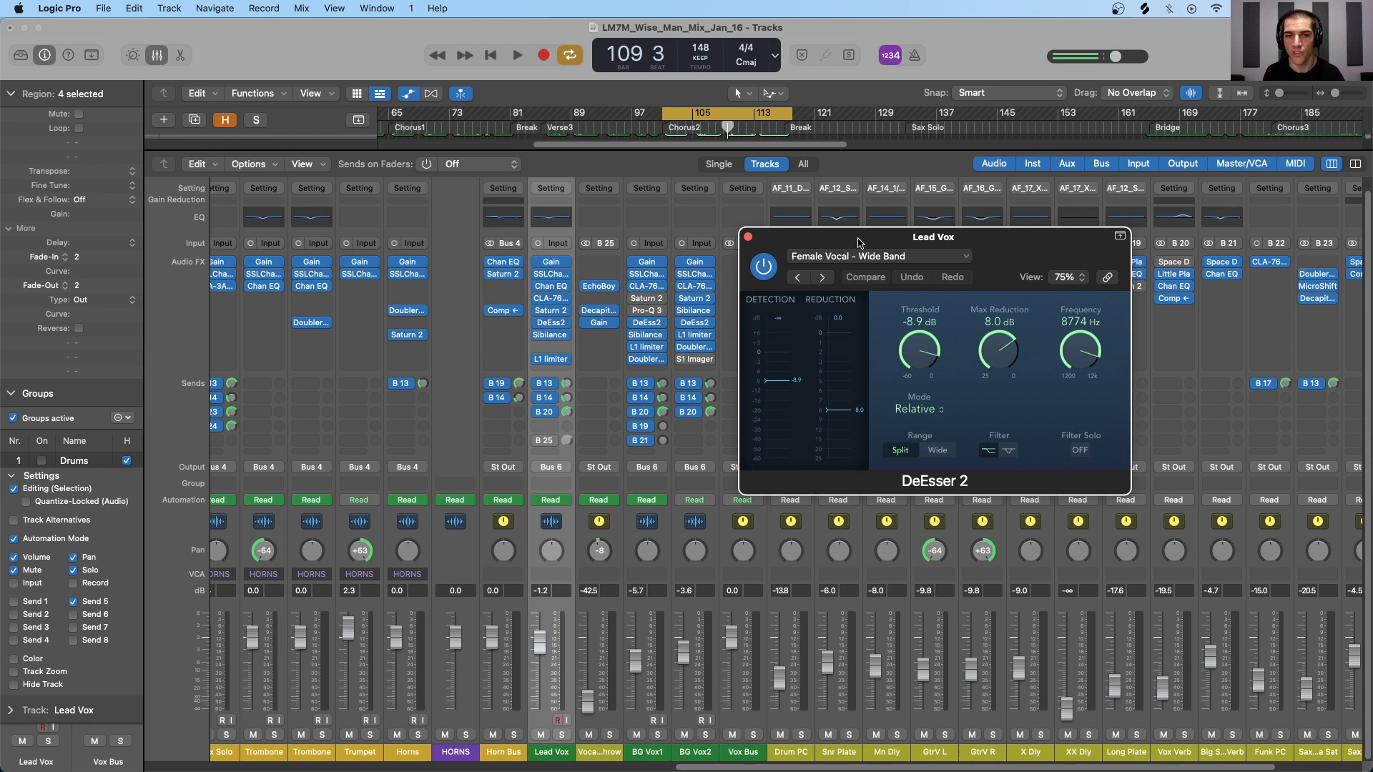
pyautogui.moveTo(784, 242)
pyautogui.mouseDown()
pyautogui.moveTo(774, 238)
pyautogui.moveTo(789, 244)
pyautogui.mouseUp()
pyautogui.hscroll(4, 643, 572)
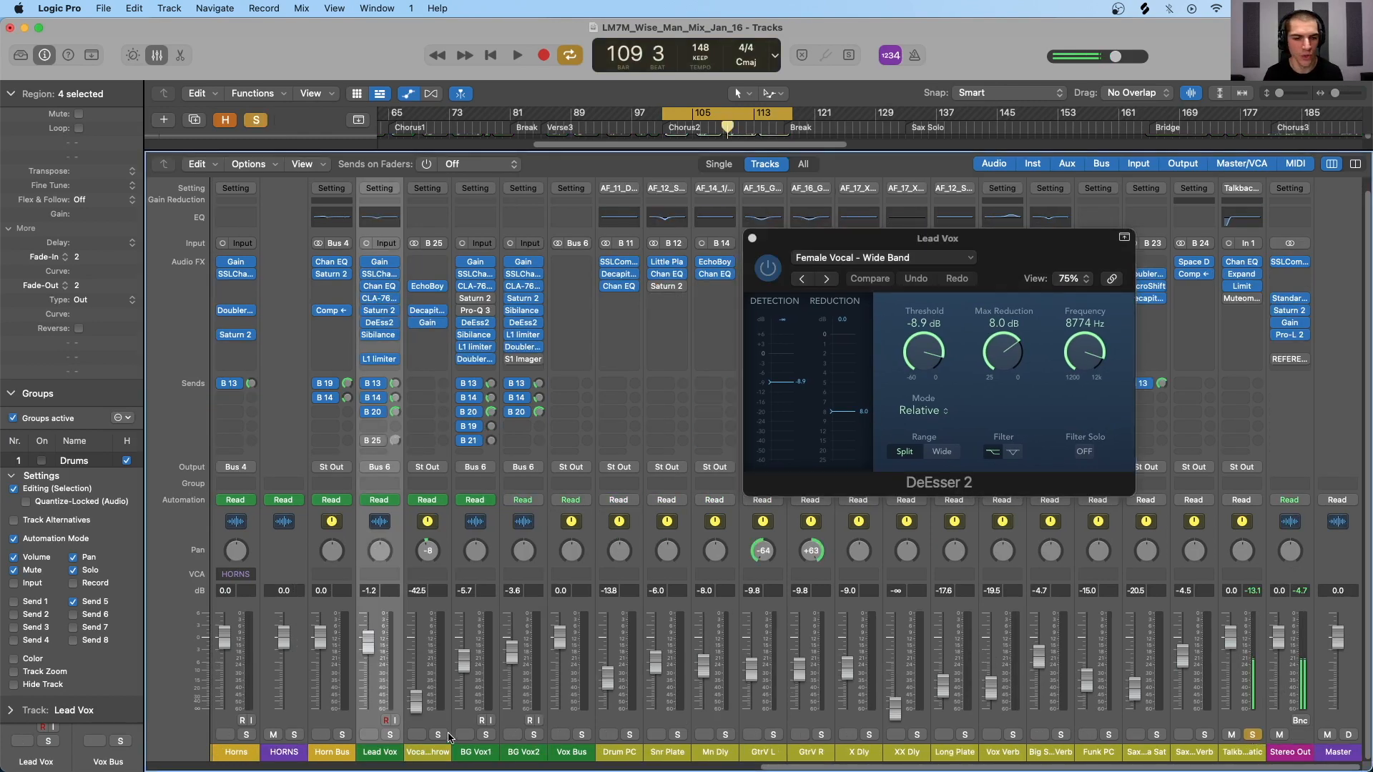
pyautogui.hscroll(-5, 449, 739)
pyautogui.click(548, 734)
pyautogui.hscroll(-1, 545, 533)
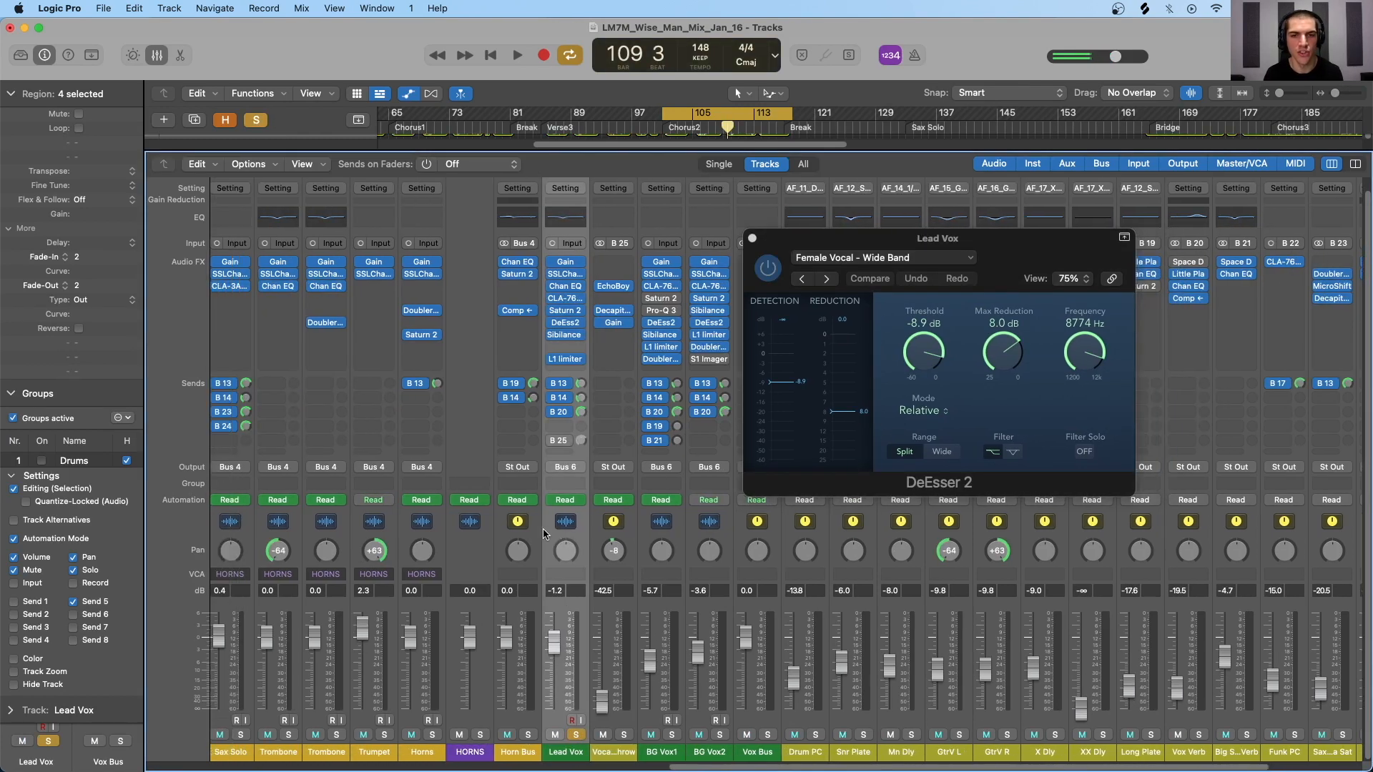
# Step: Look through DeEsser 2's factory presets and keep Female Vocal - Wide Band loaded
pyautogui.click(800, 245)
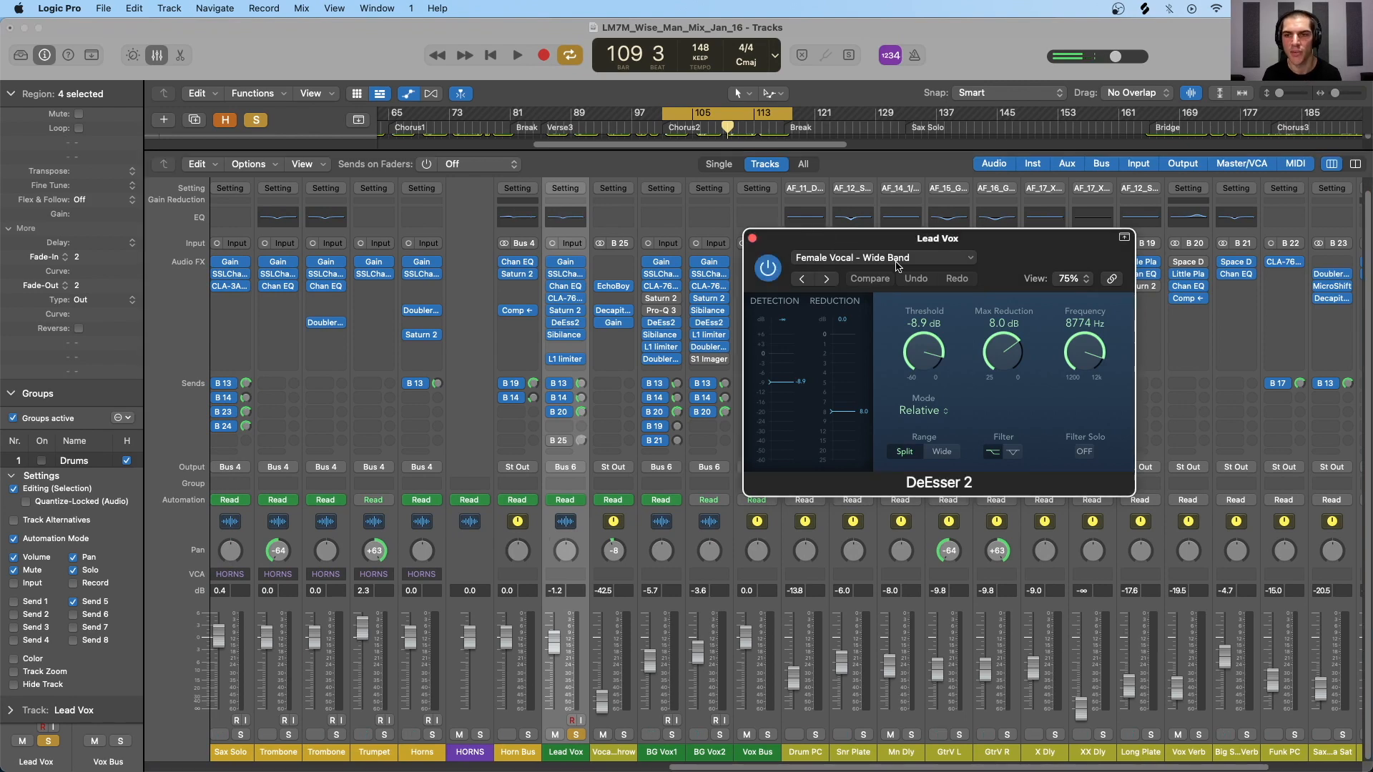
pyautogui.click(891, 259)
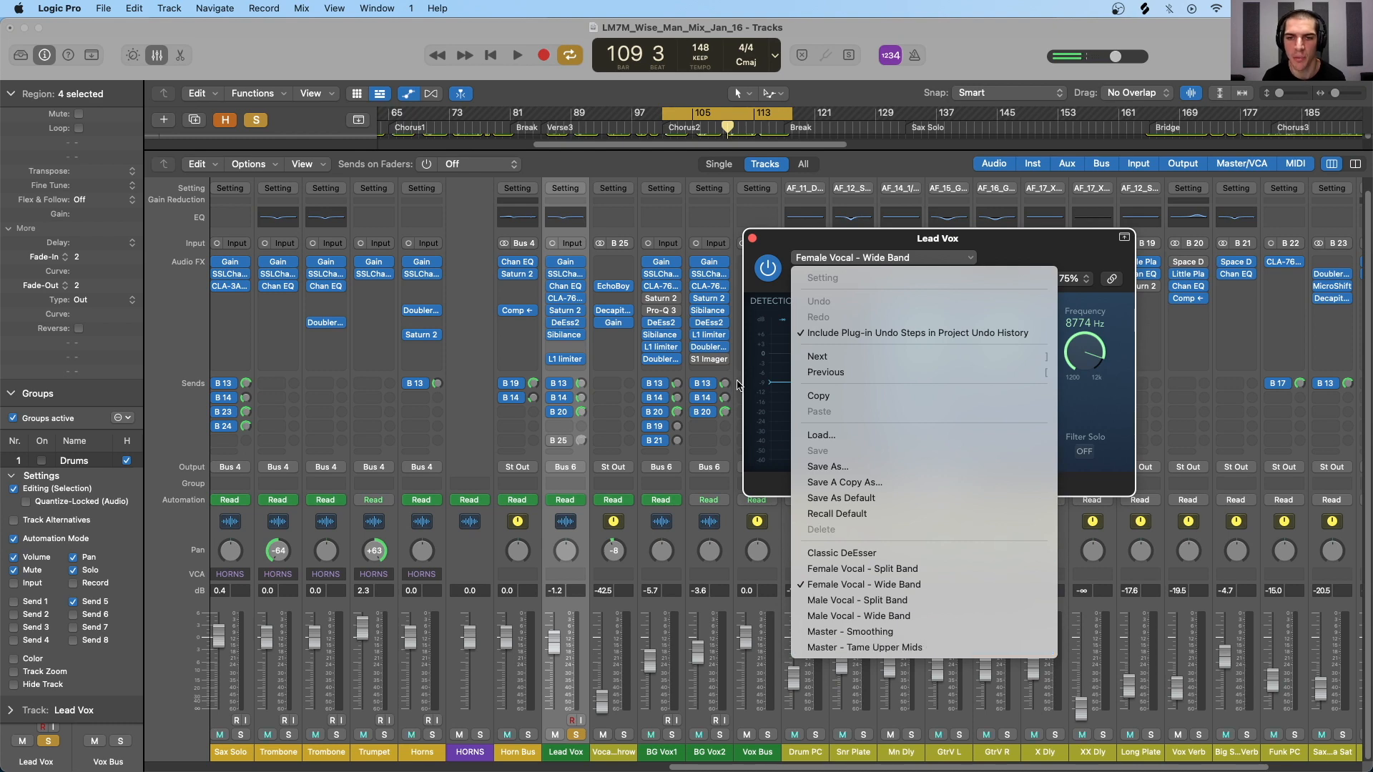
pyautogui.click(757, 320)
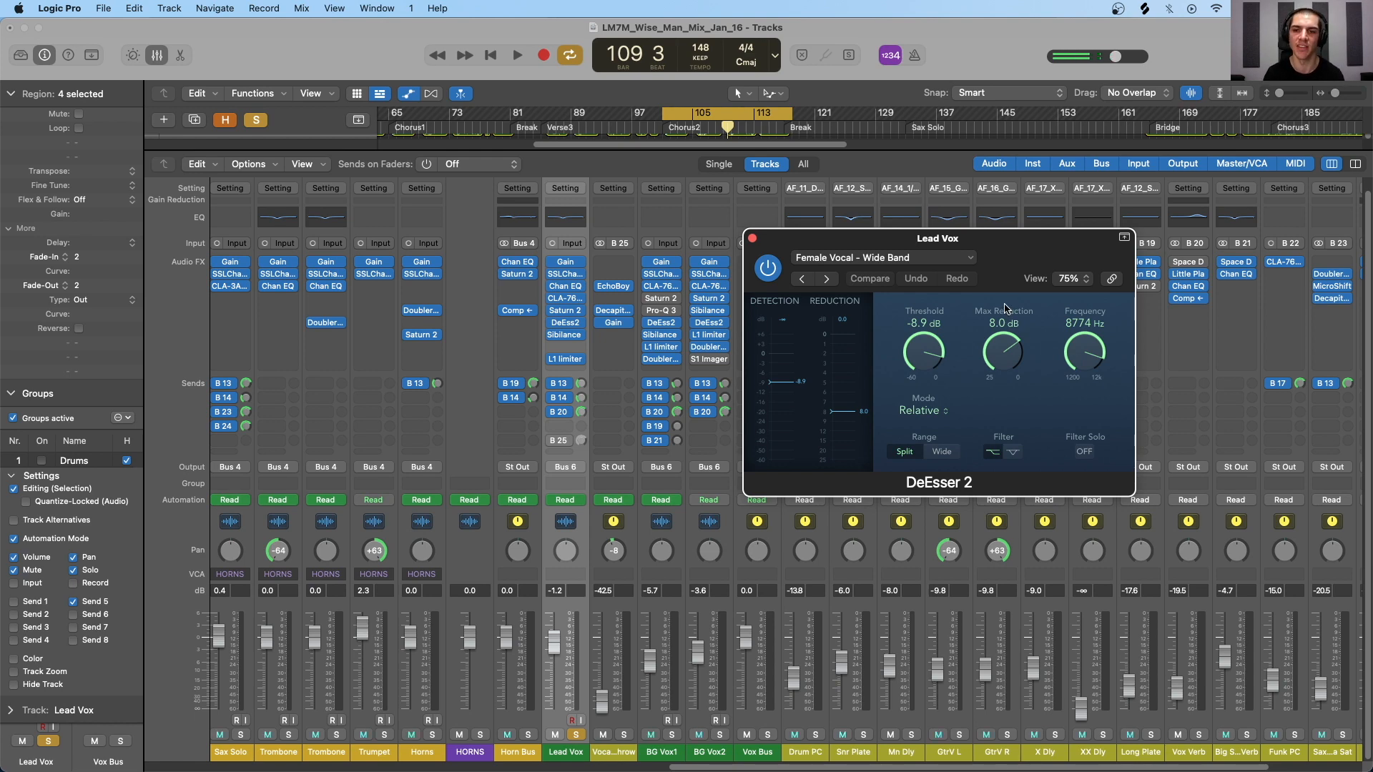
pyautogui.moveTo(985, 247); pyautogui.dragTo(964, 228)
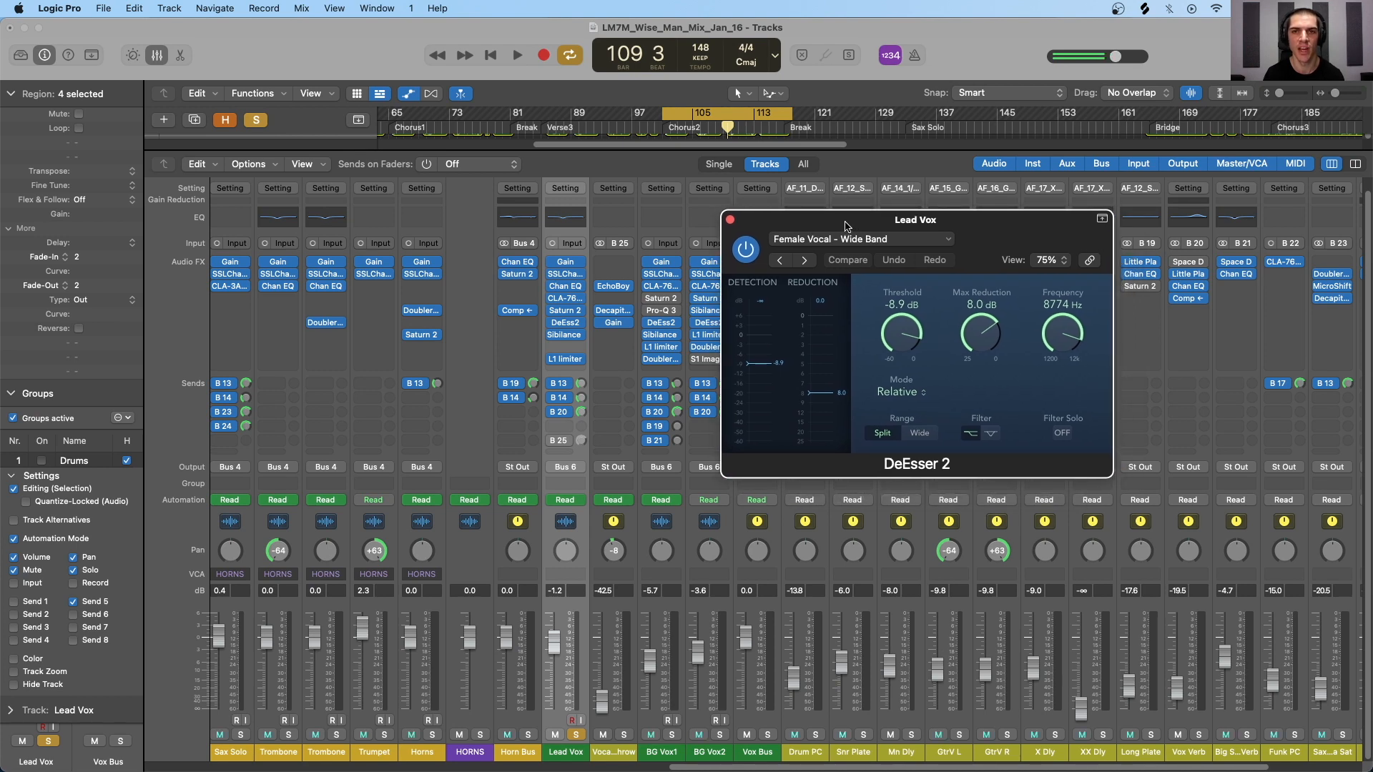
# Step: Play the soloed Lead Vox repeatedly from around bar 101, comparing DeEsser 2 enabled and bypassed, and stop with it enabled
pyautogui.press('space')
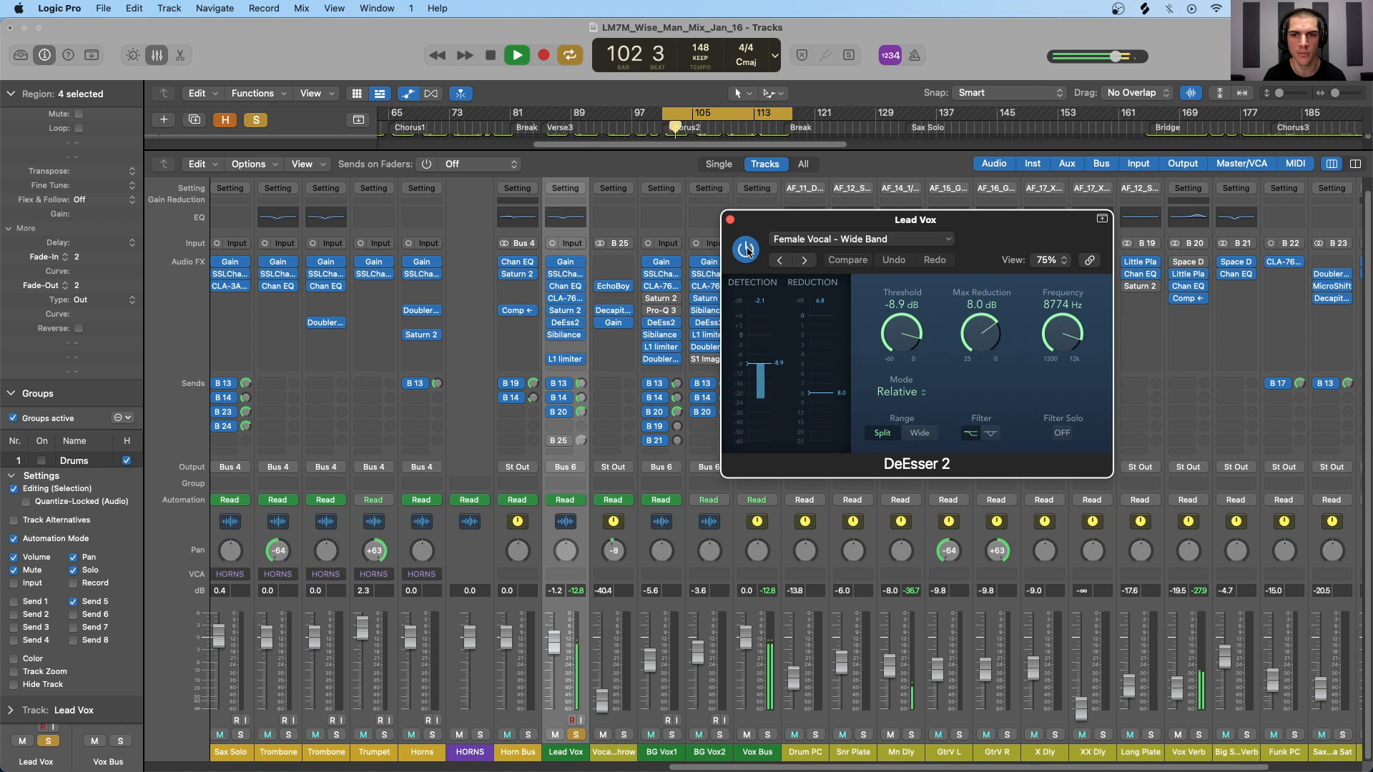
pyautogui.click(746, 251)
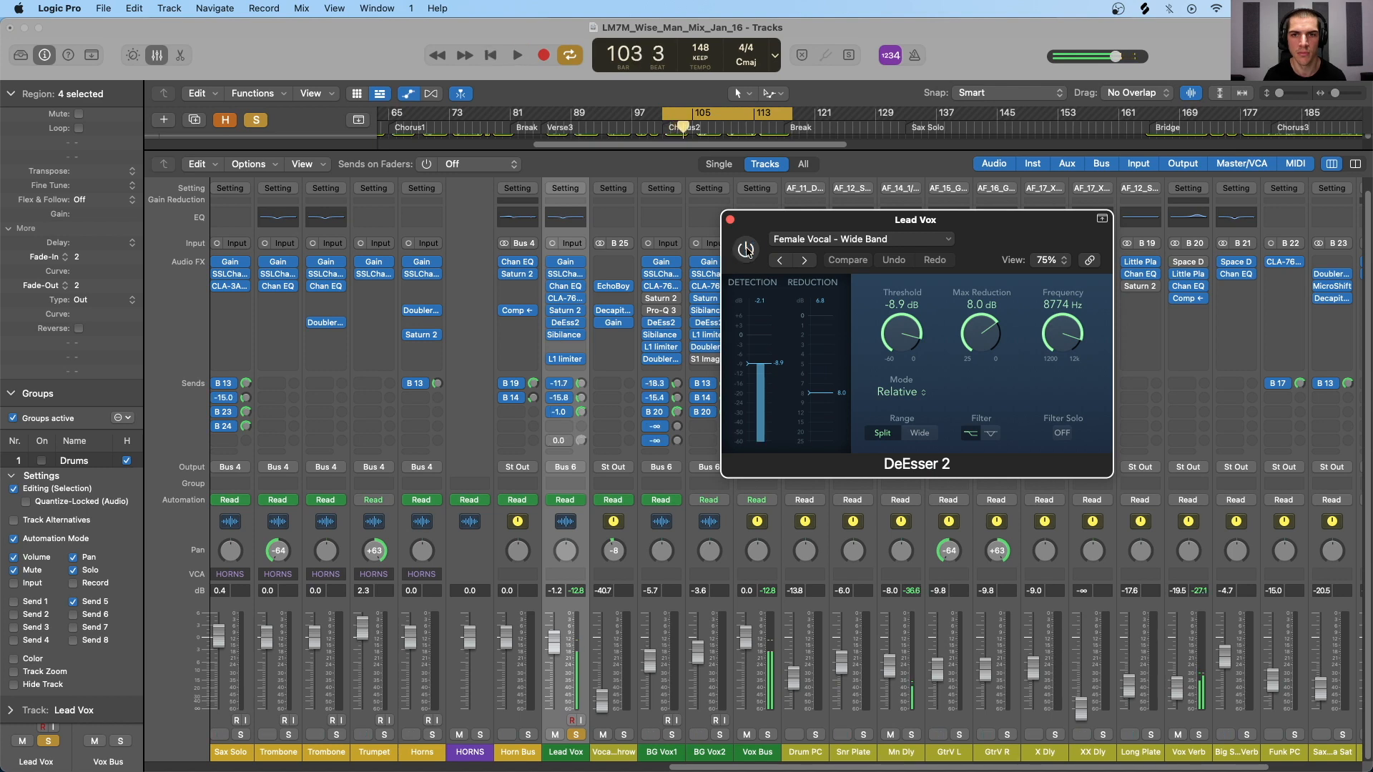
pyautogui.press('space')
pyautogui.press('space')
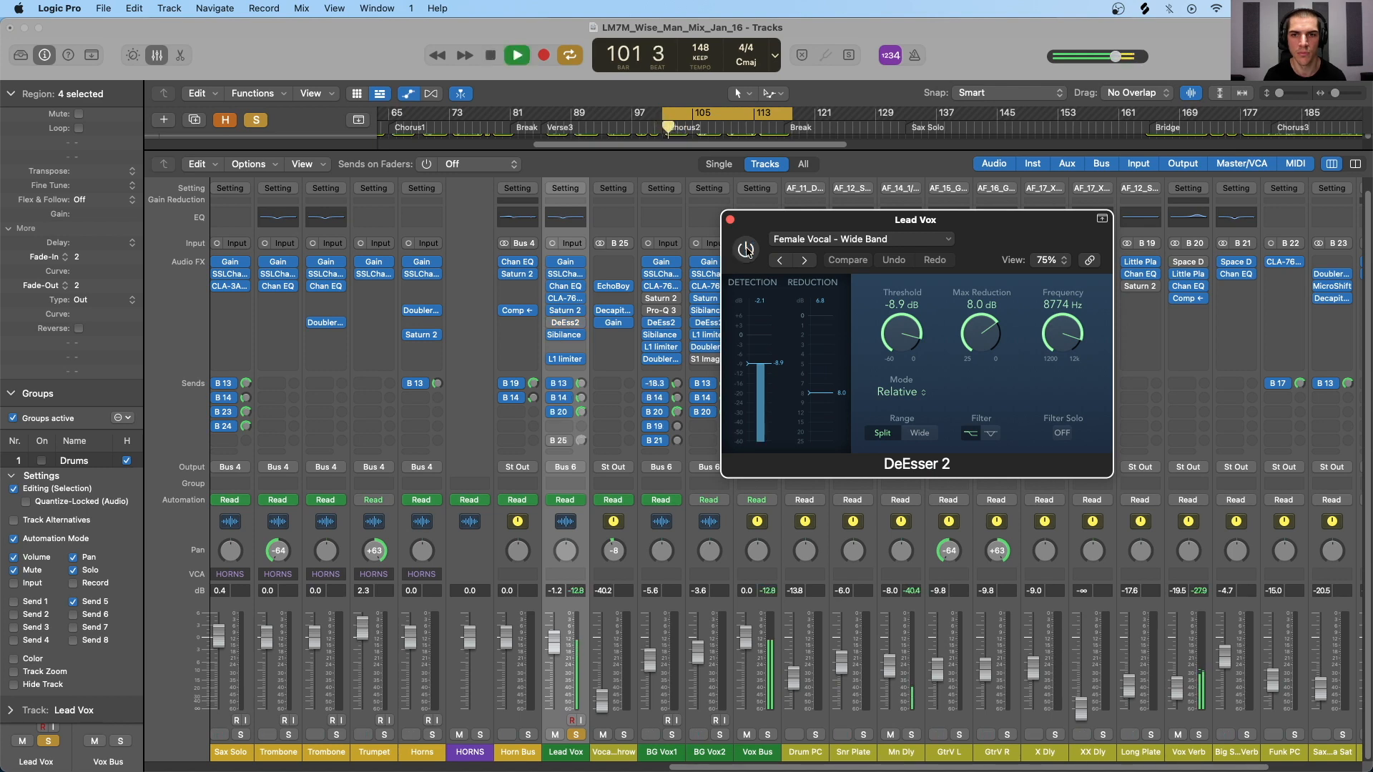
pyautogui.press('space')
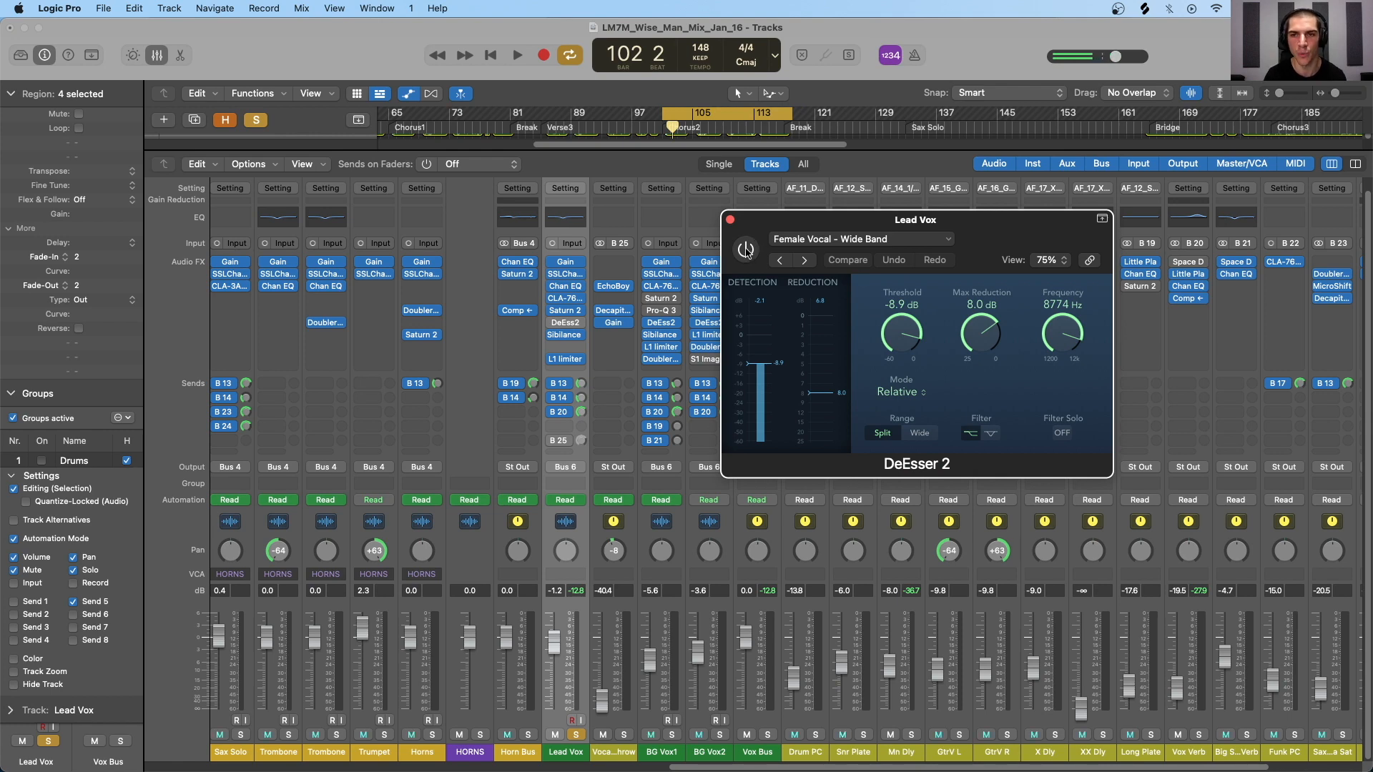
pyautogui.press('space')
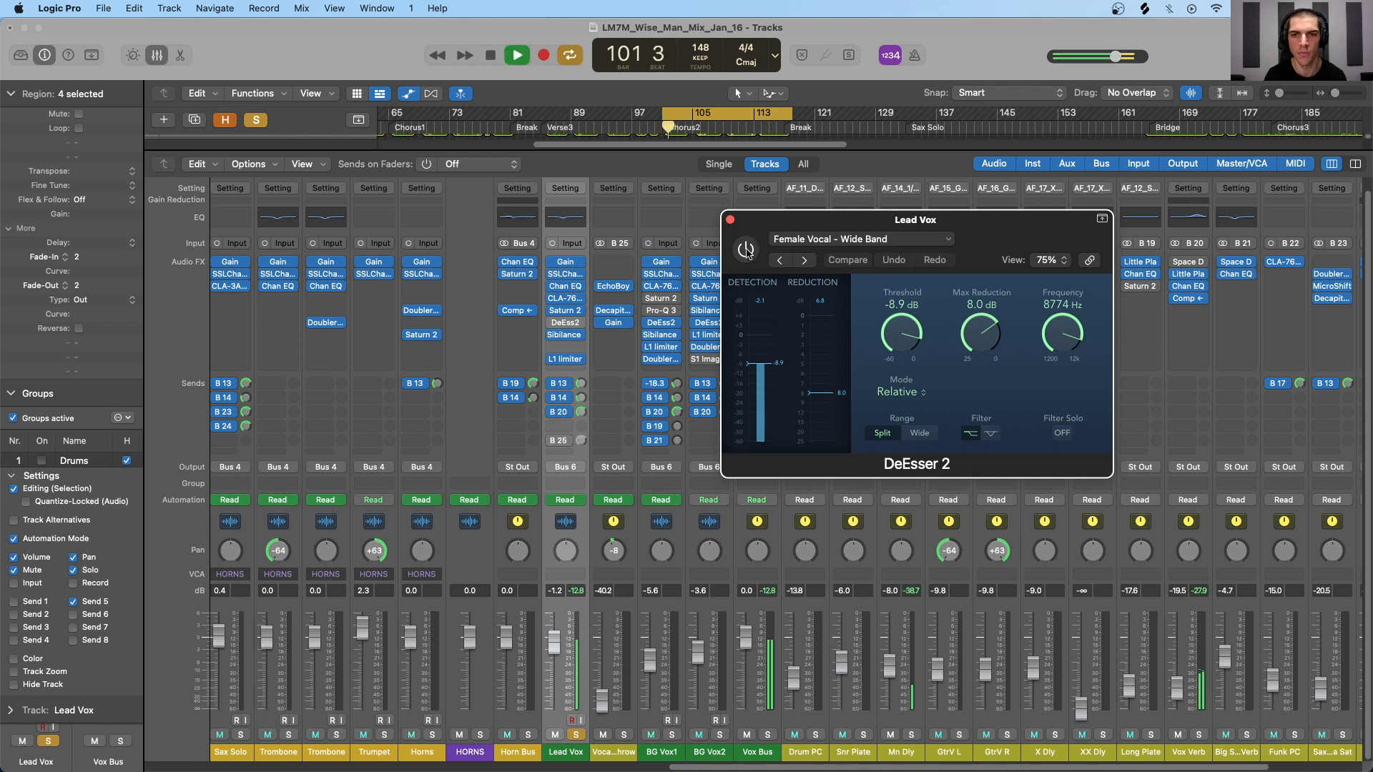
pyautogui.click(746, 251)
pyautogui.press('space')
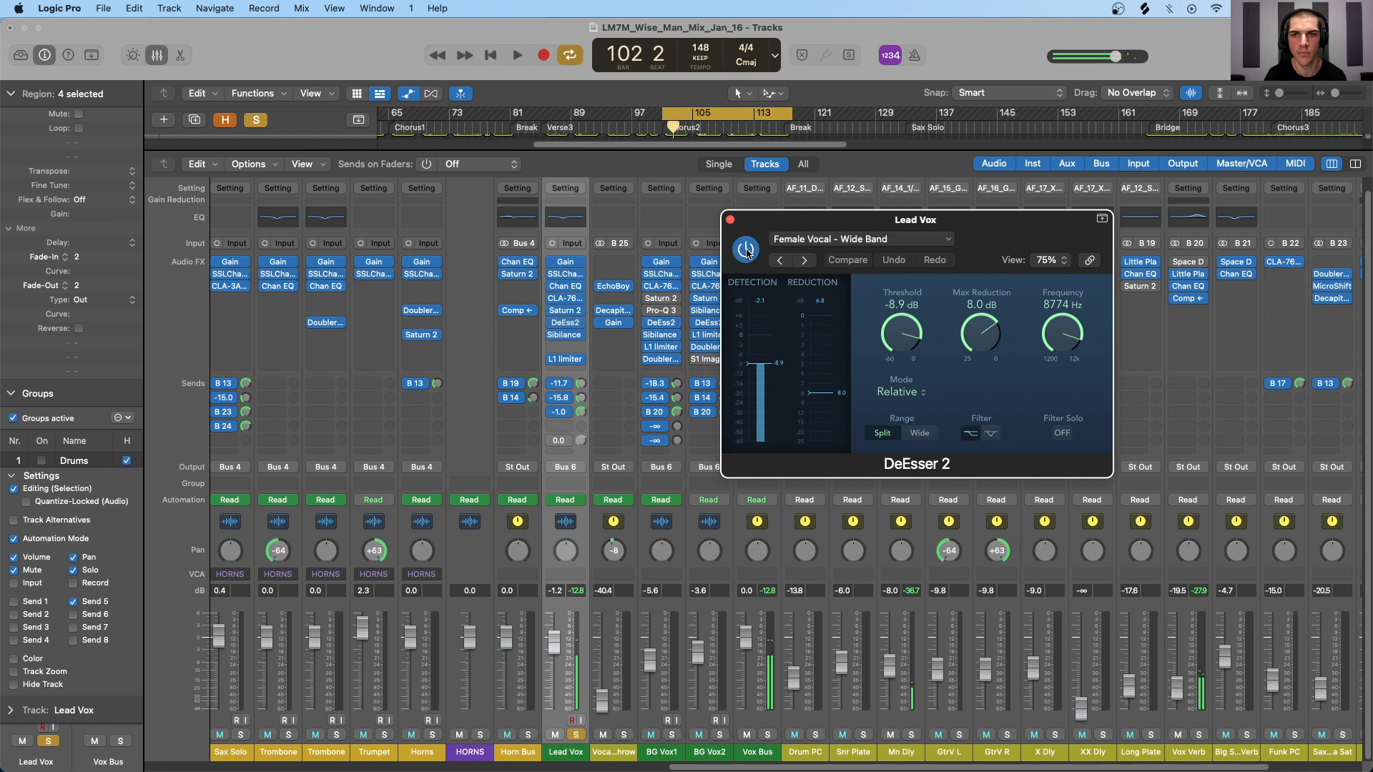
pyautogui.press('space')
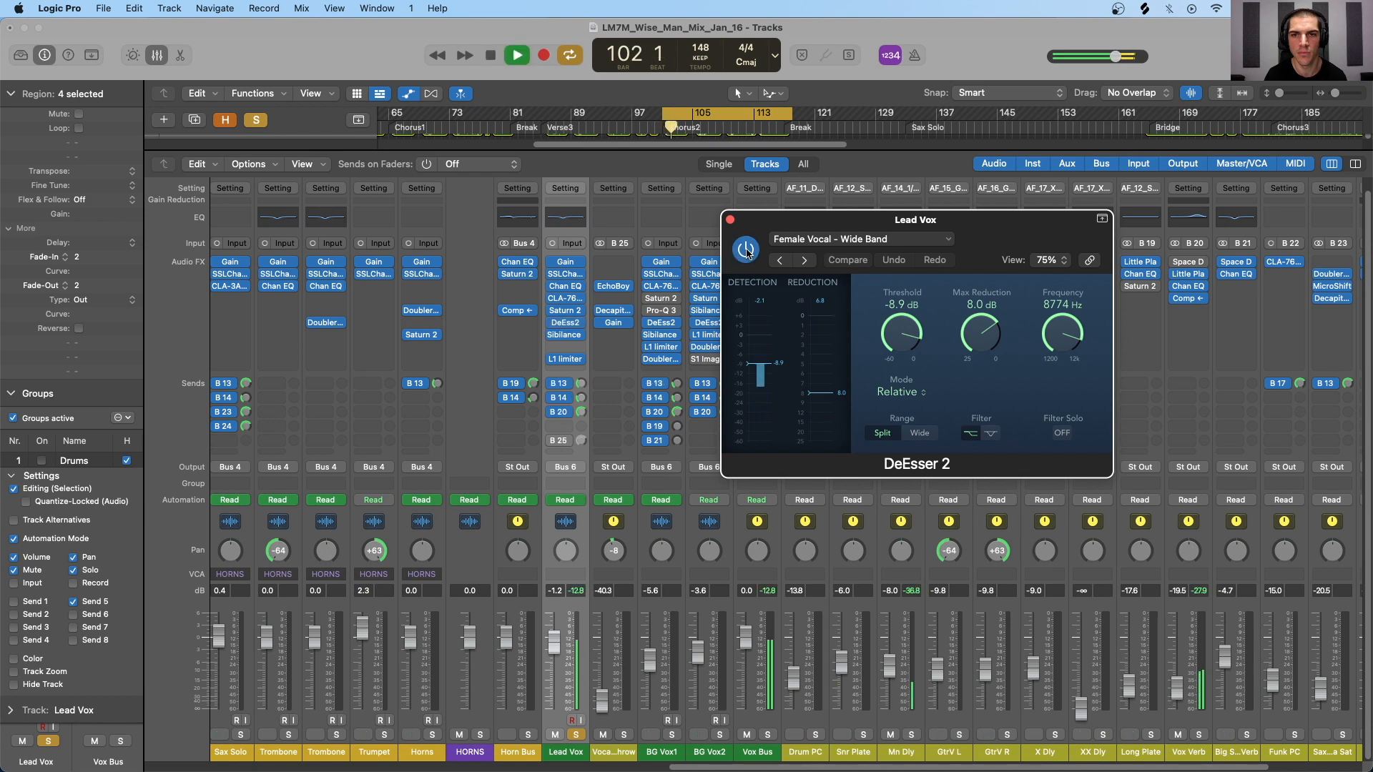
pyautogui.press('space')
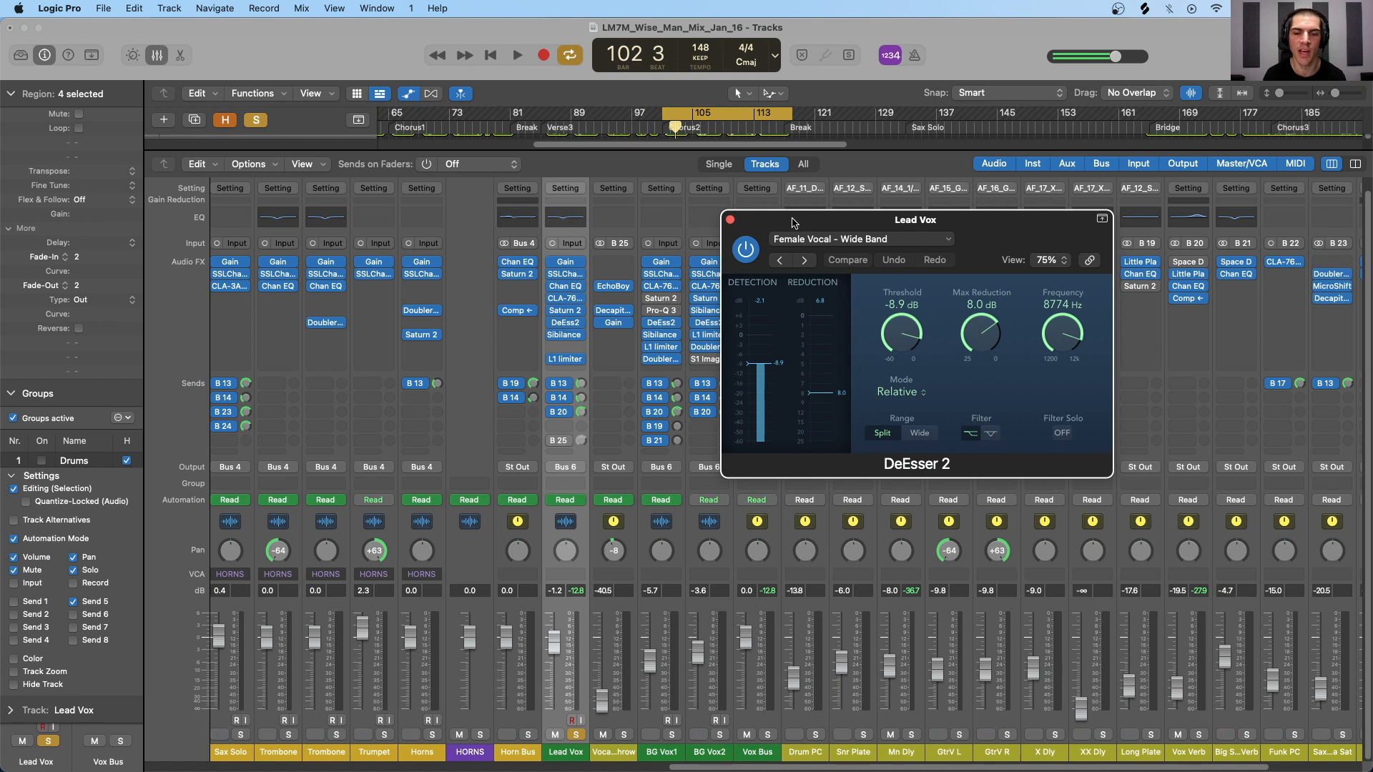
# Step: Open Lead Vox's Sibilance plug-in next to DeEsser 2, compare the two de-essers' controls, and close Sibilance
pyautogui.moveTo(791, 224); pyautogui.dragTo(761, 222)
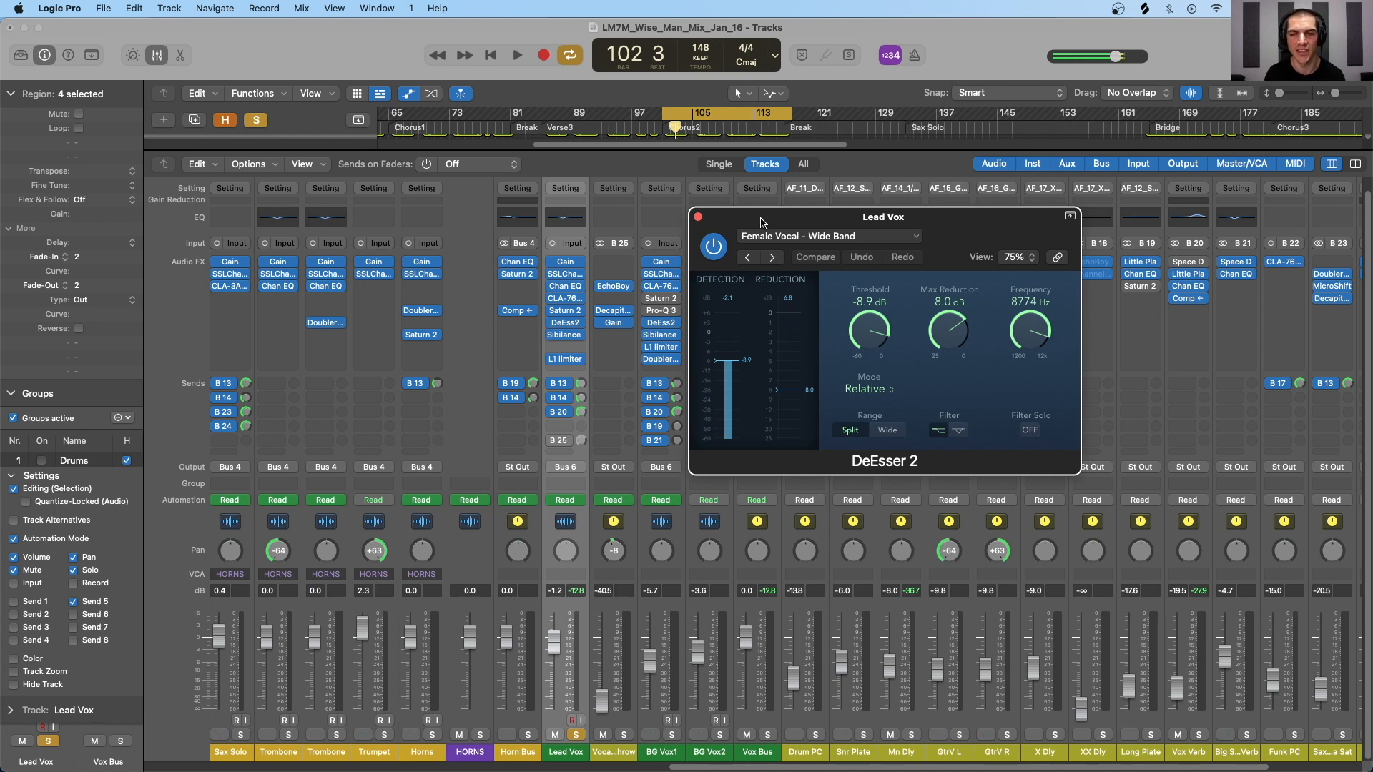
pyautogui.moveTo(708, 230); pyautogui.dragTo(842, 214)
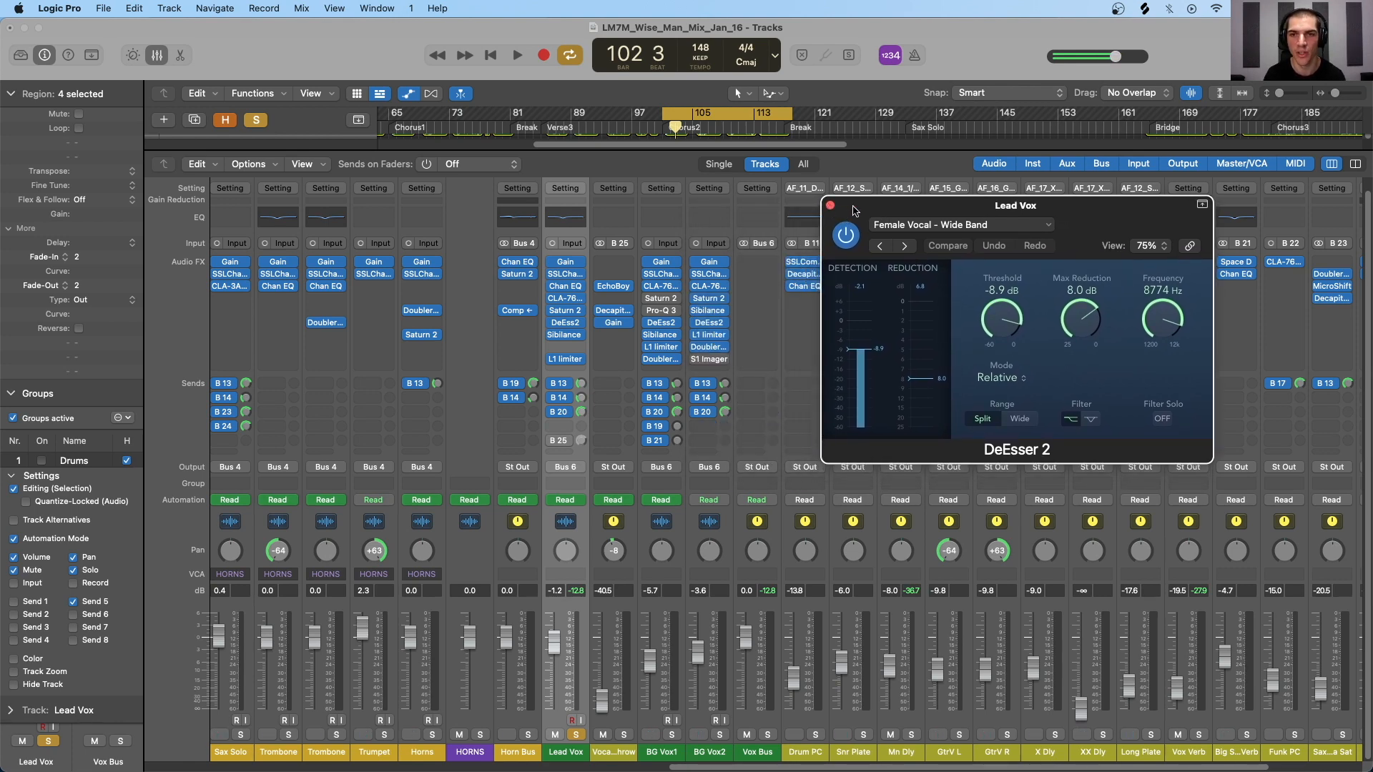
pyautogui.moveTo(567, 334)
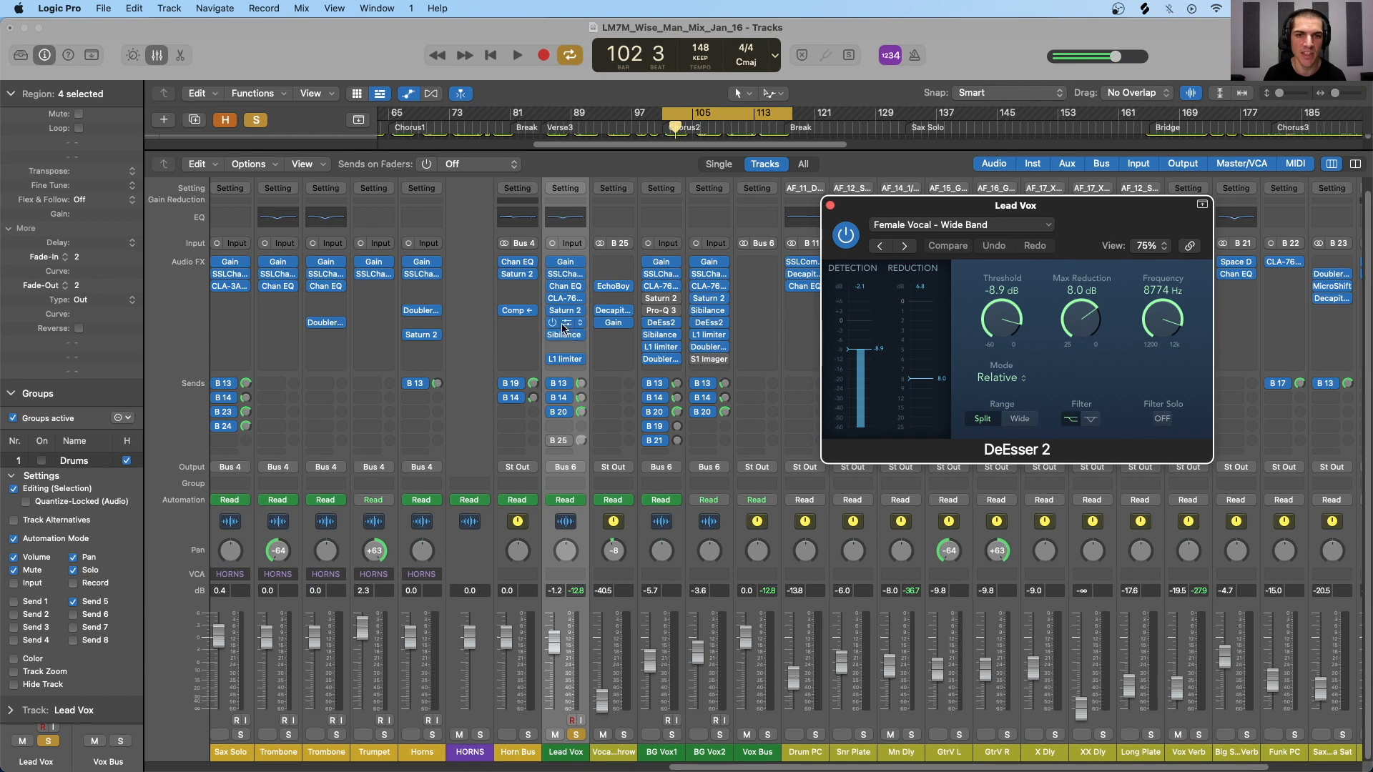
pyautogui.click(568, 338)
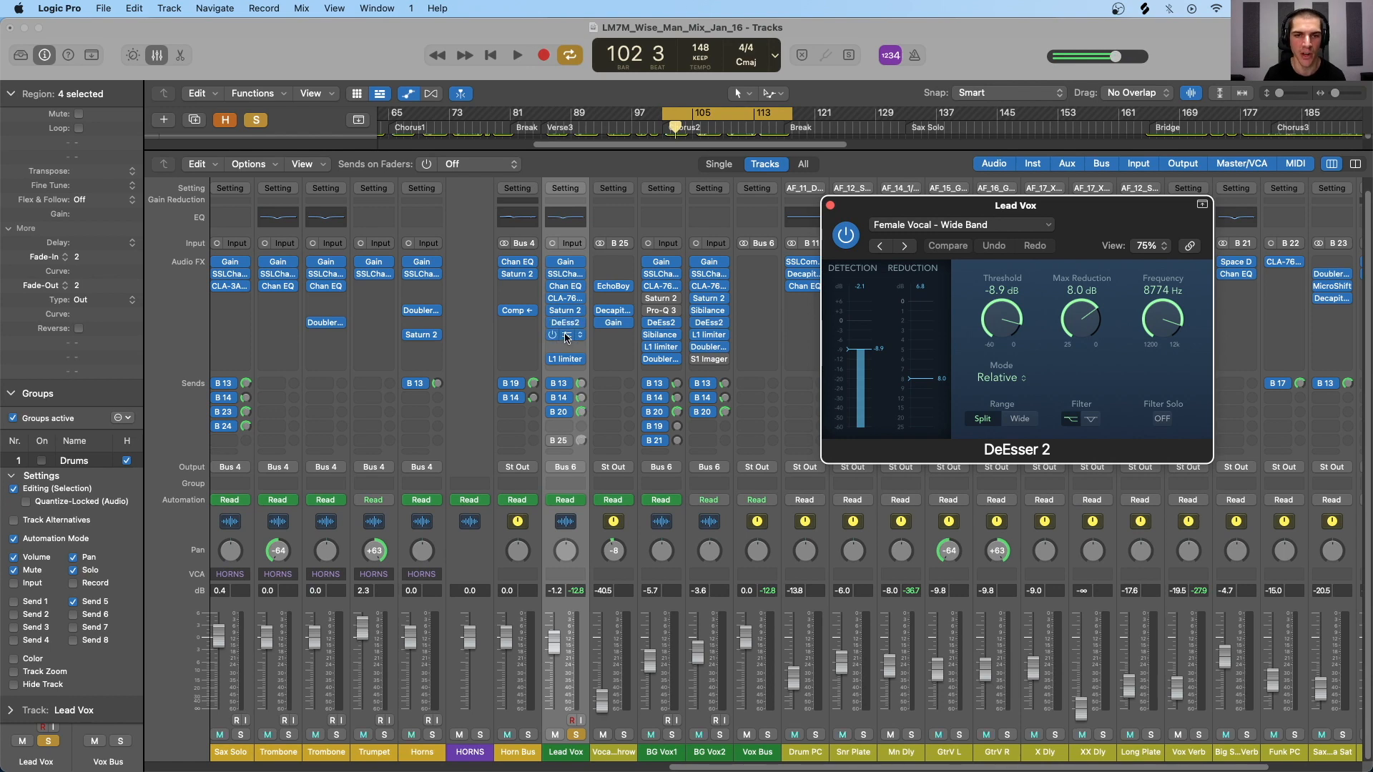
pyautogui.moveTo(707, 294); pyautogui.dragTo(553, 223)
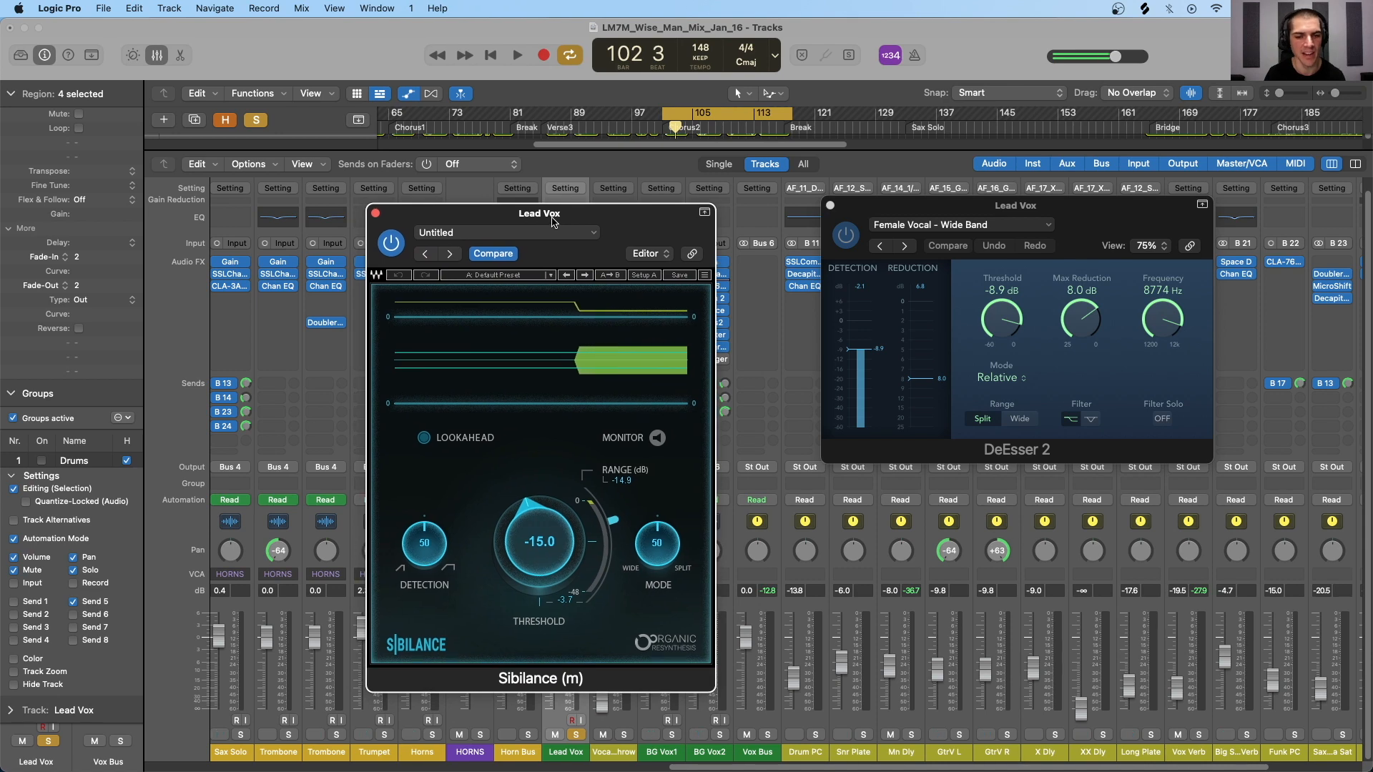
pyautogui.moveTo(433, 212); pyautogui.dragTo(388, 189)
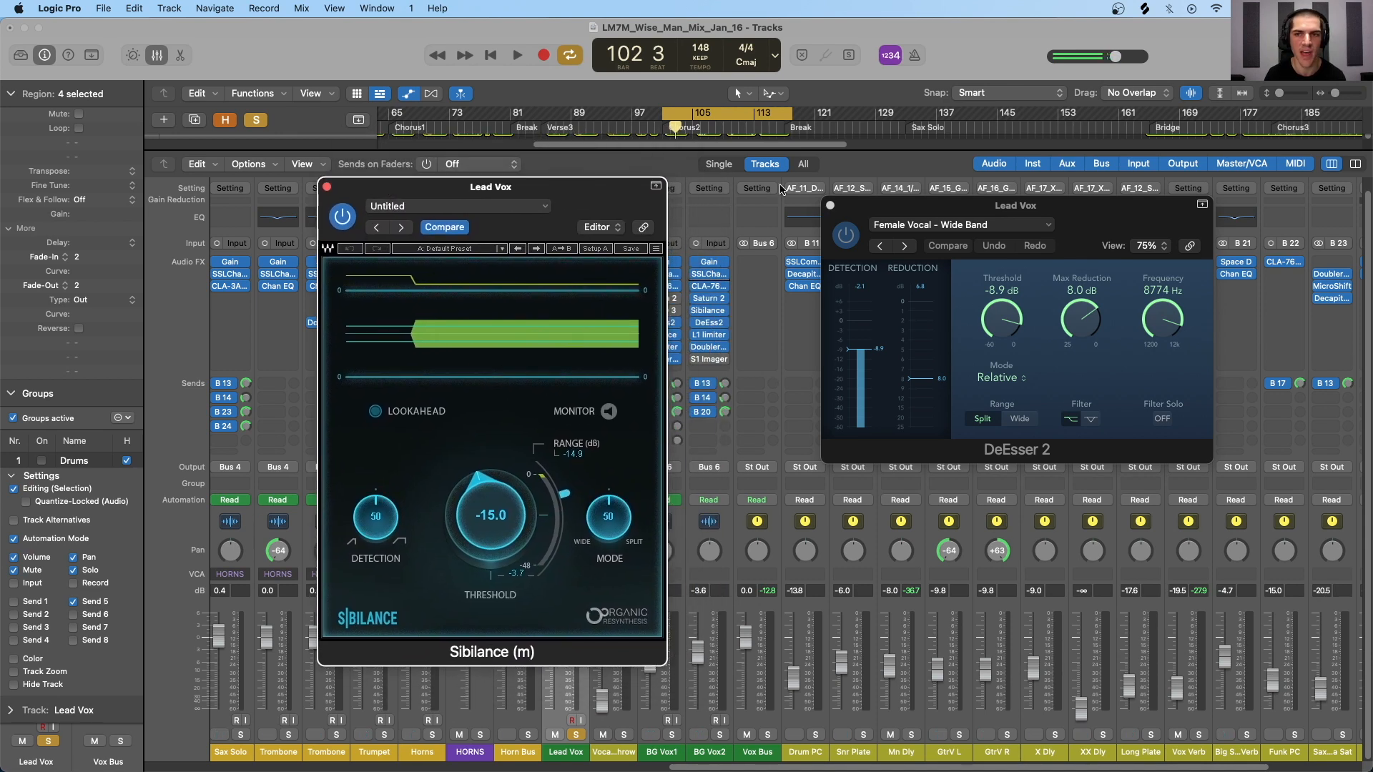
pyautogui.moveTo(870, 205); pyautogui.dragTo(760, 195)
pyautogui.click(327, 187)
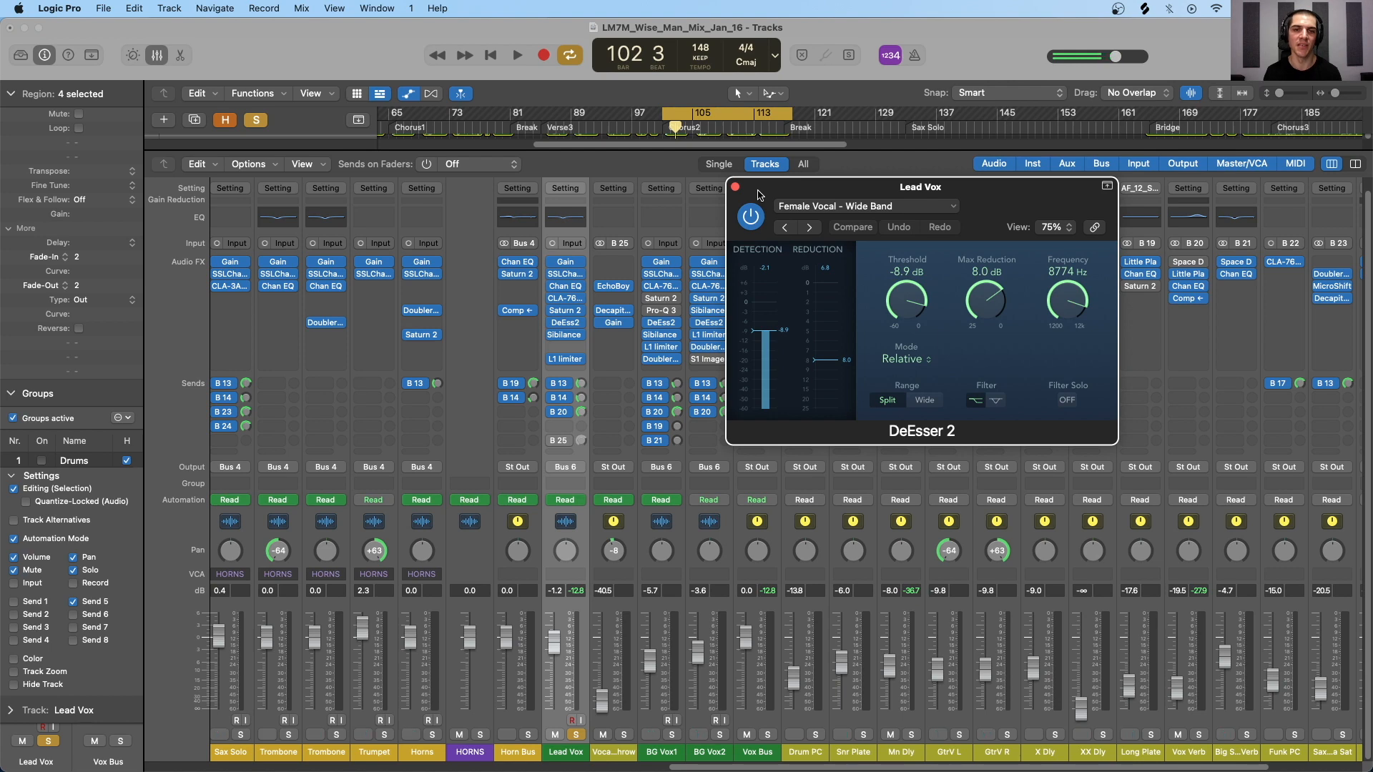
pyautogui.moveTo(785, 187)
pyautogui.mouseDown()
pyautogui.moveTo(806, 191)
pyautogui.moveTo(794, 185)
pyautogui.moveTo(795, 209)
pyautogui.mouseUp()
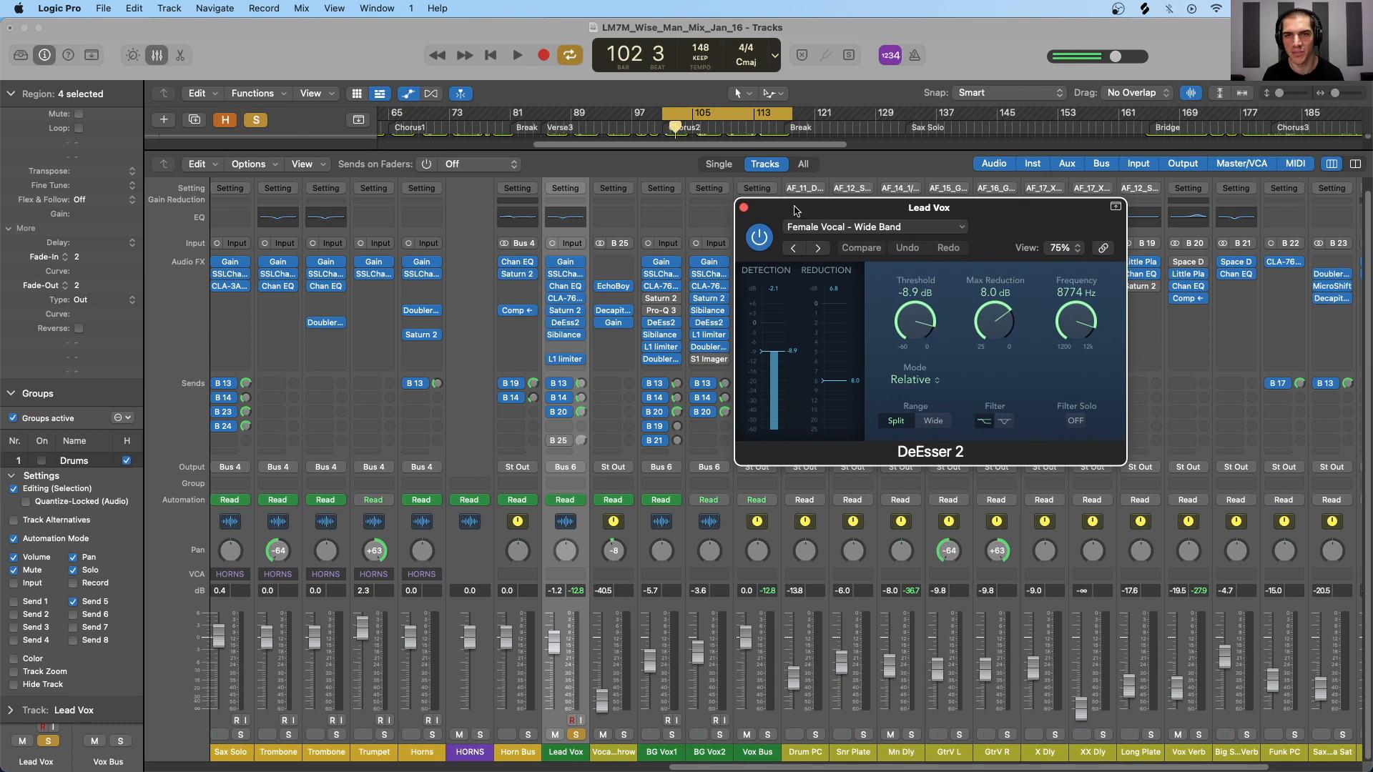